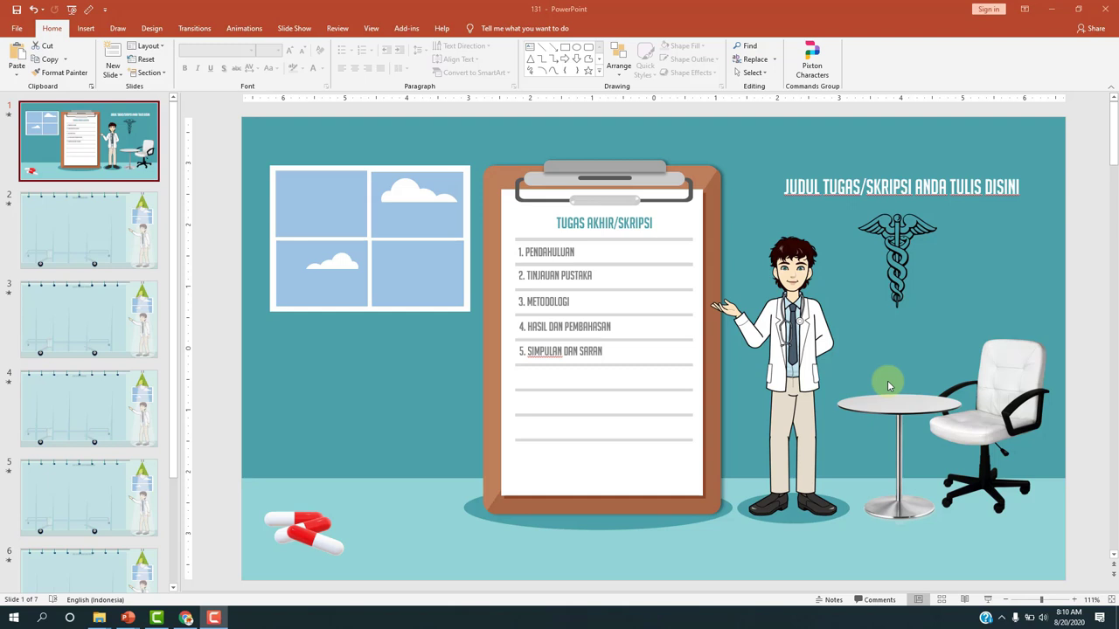
Start the slide show from slide 1, the hospital room with the clipboard
left_click(988, 599)
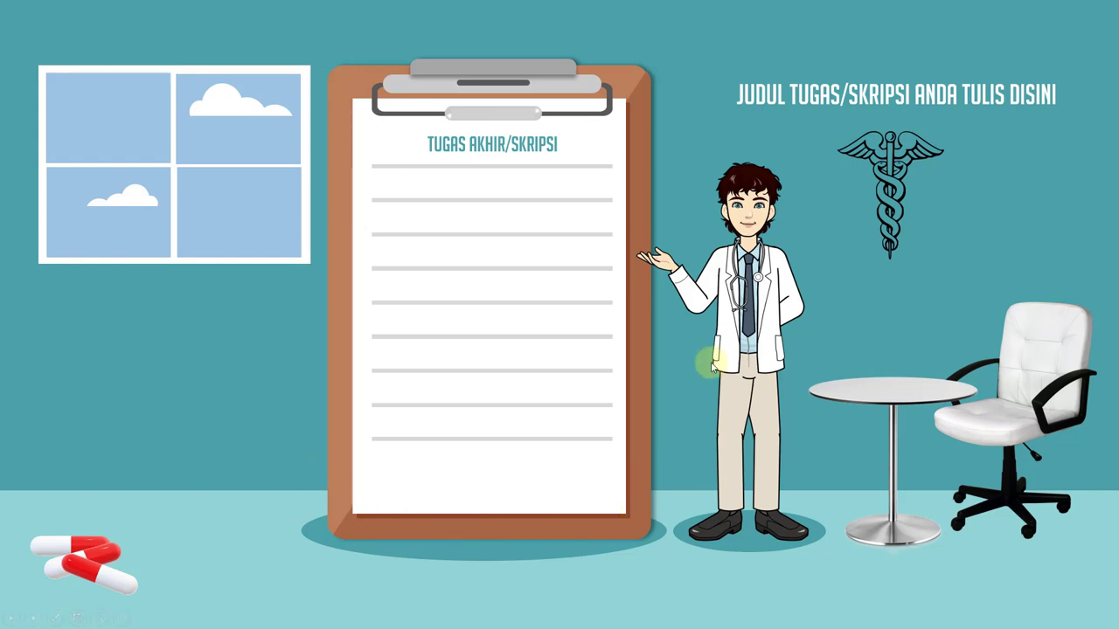
Reveal clipboard chapters 1–5, through 5. SIMPULAN DAN SARAN, then advance to BAB 1 PENDAHULUAN
left_click(716, 127)
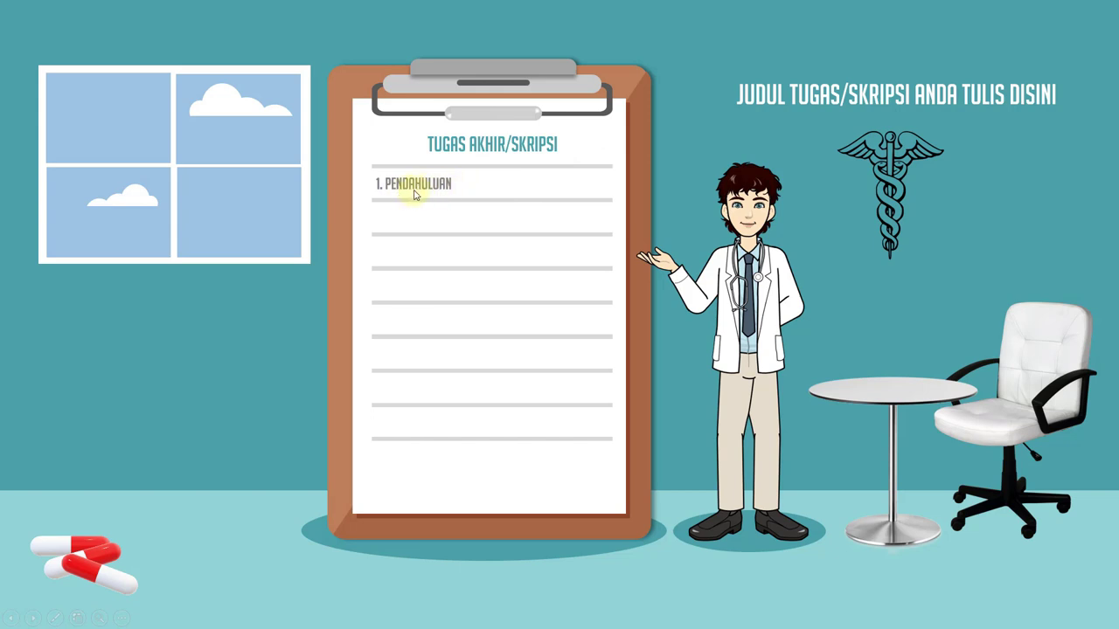
left_click(724, 193)
left_click(675, 317)
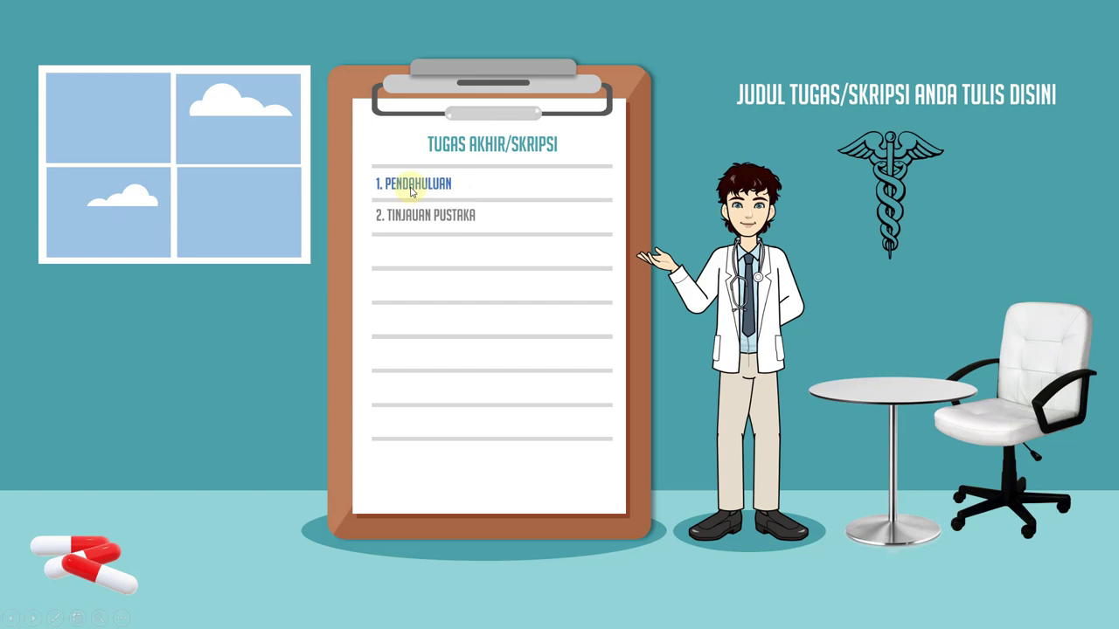
left_click(669, 306)
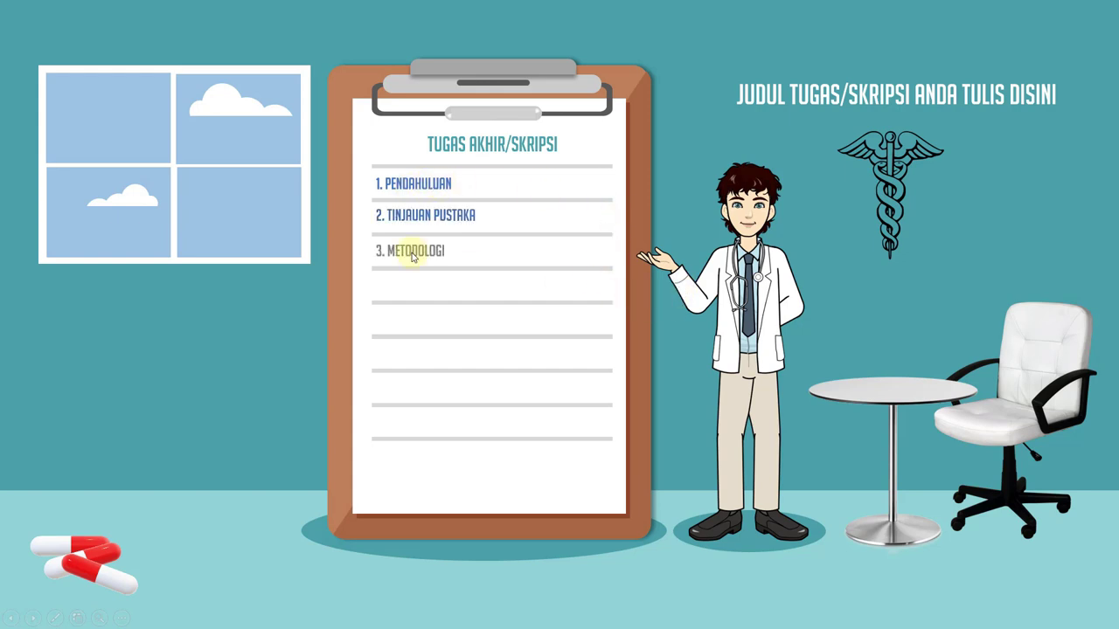
left_click(670, 330)
left_click(668, 331)
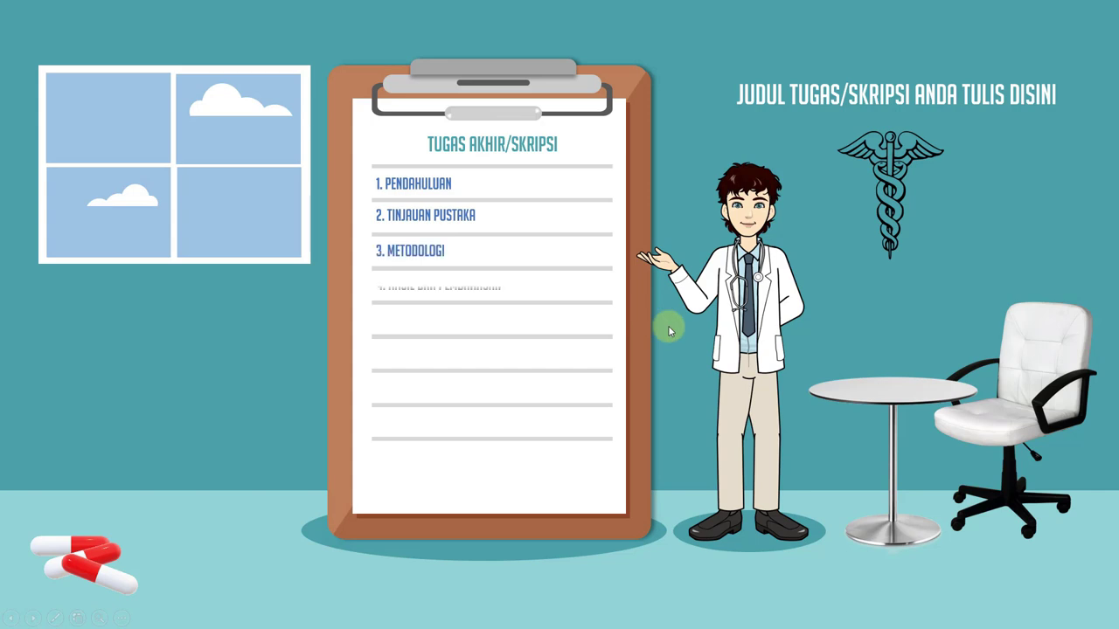
left_click(668, 325)
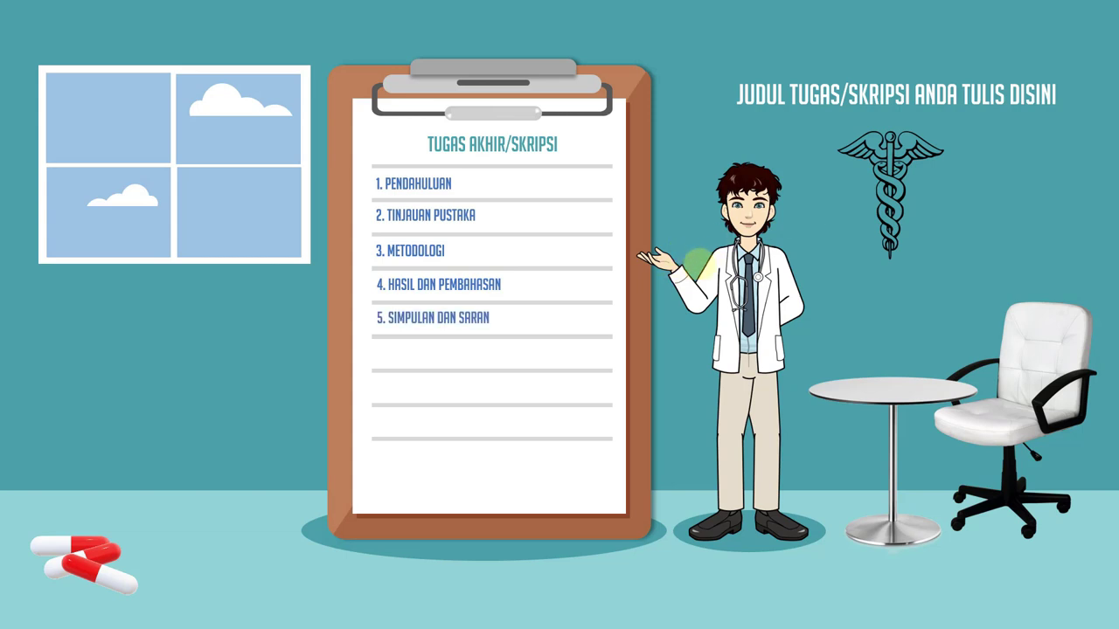
left_click(700, 262)
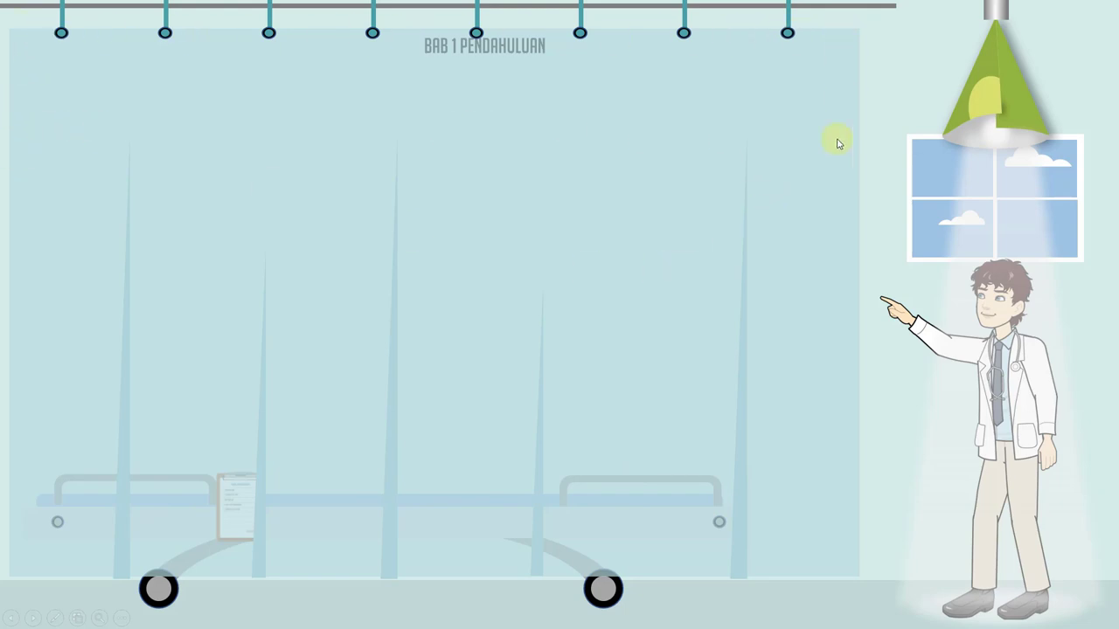
Play the BAB 1 curtain animation, then zoom back into the clipboard chapter list
left_click(895, 93)
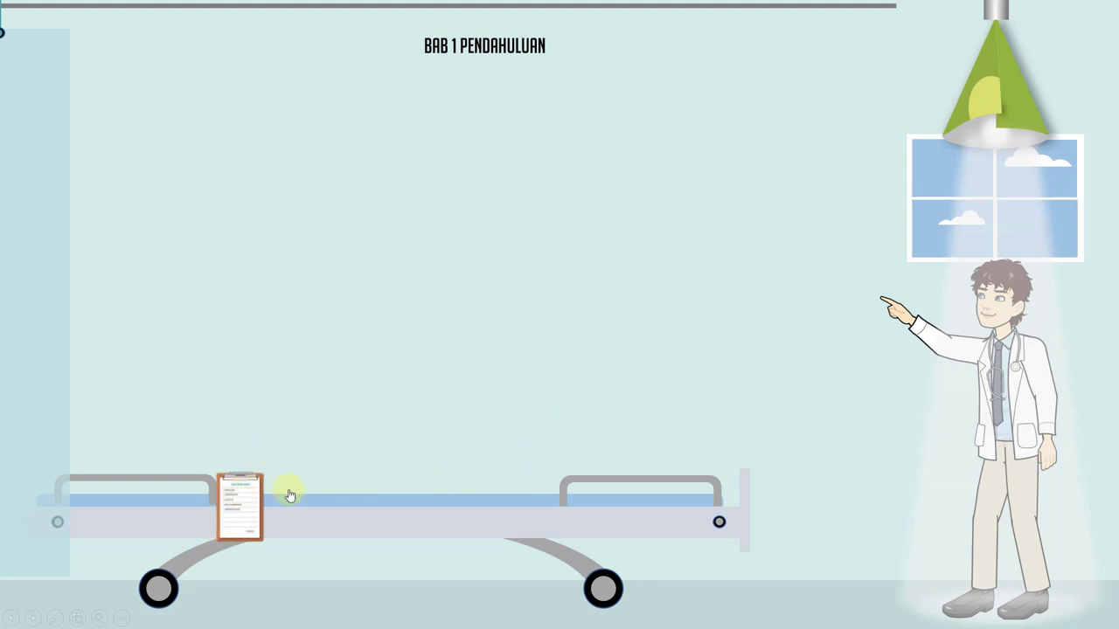
left_click(232, 507)
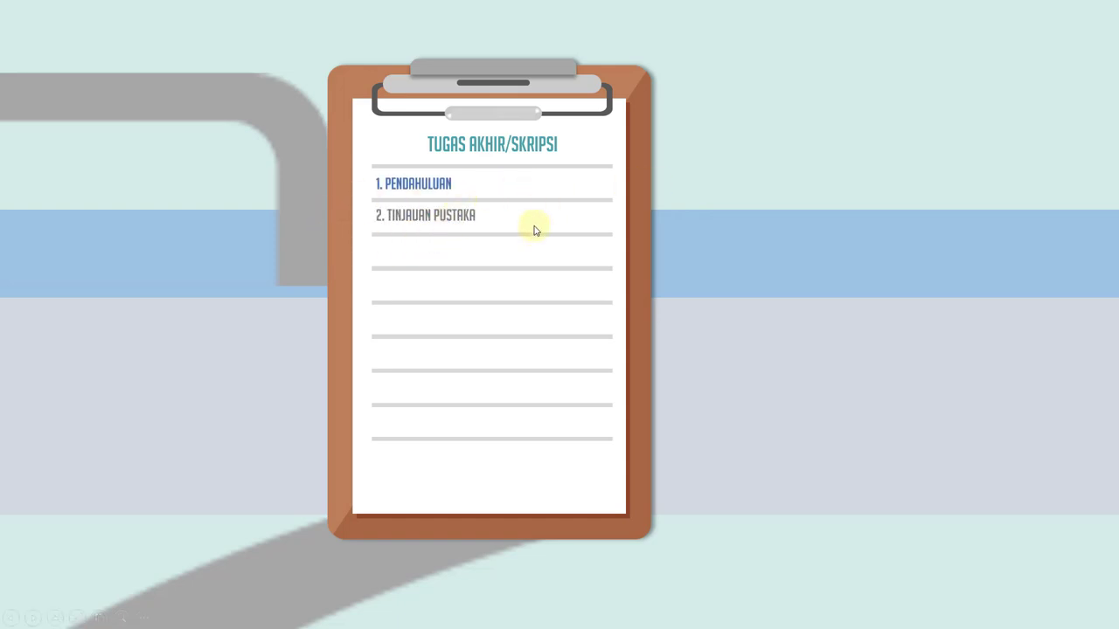
Reveal chapter lines 3–5 and TTD DOKTER, then jump to BAB 2 TINJAUAN PUSTAKA
left_click(662, 219)
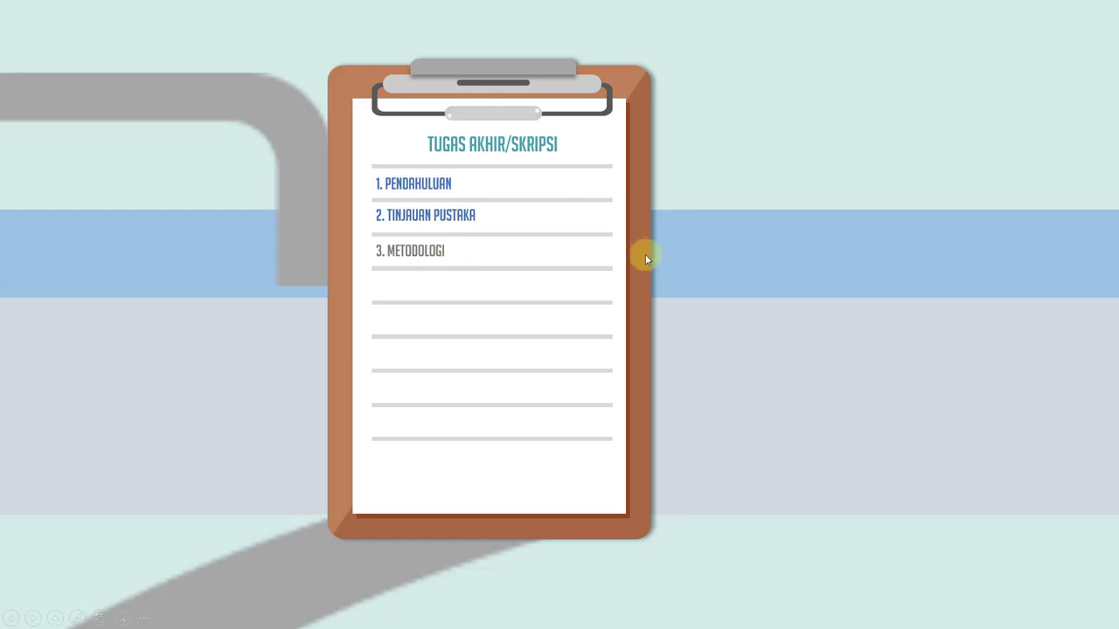
left_click(645, 259)
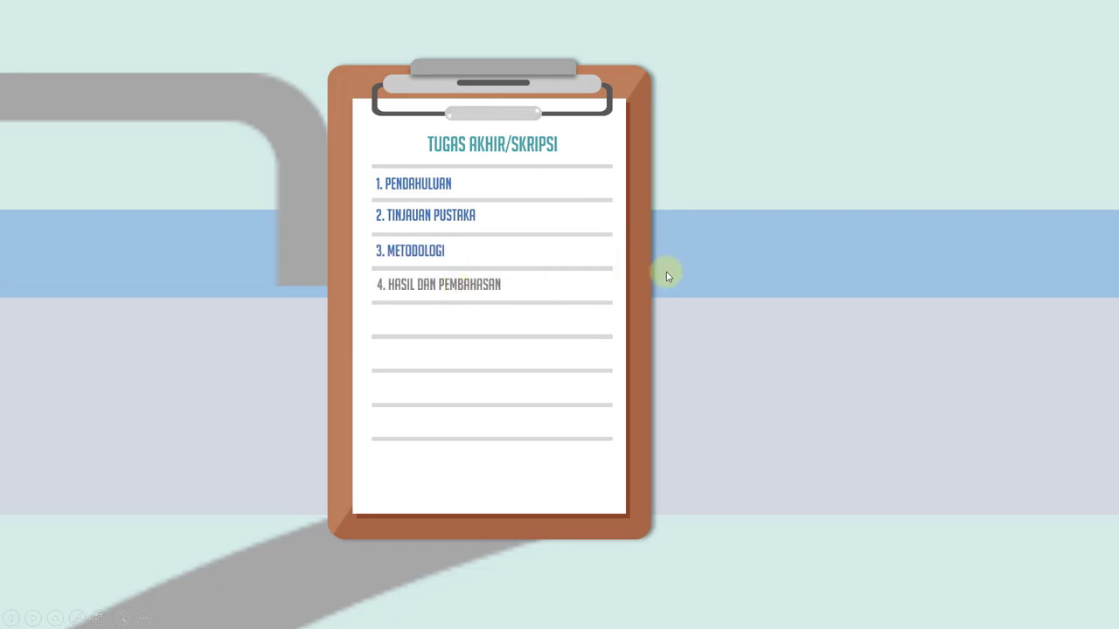
left_click(666, 276)
left_click(666, 276)
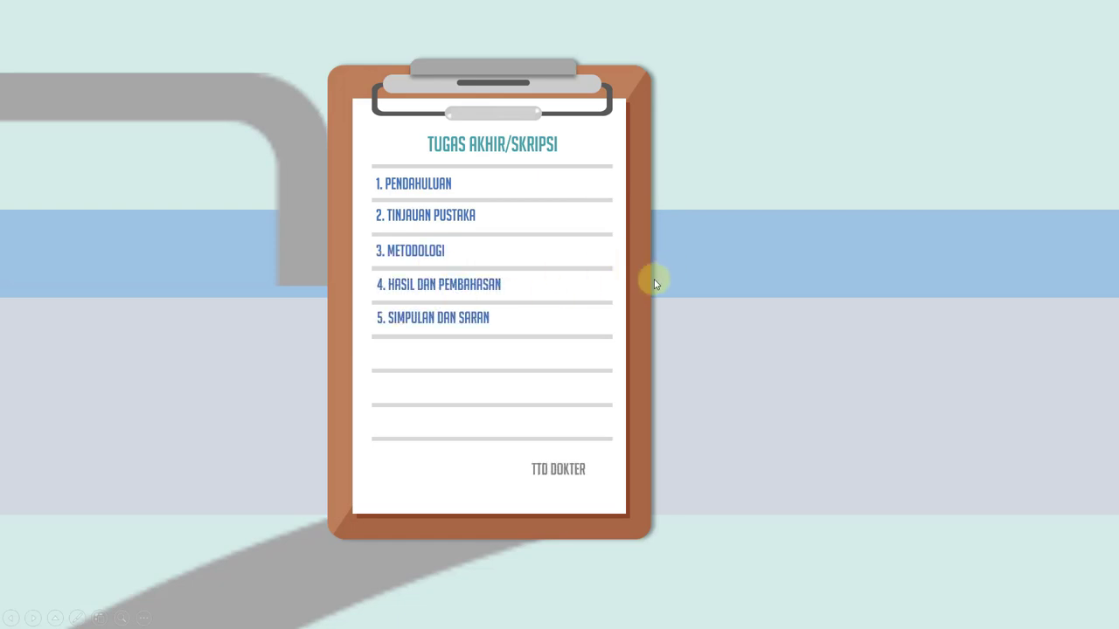
left_click(405, 219)
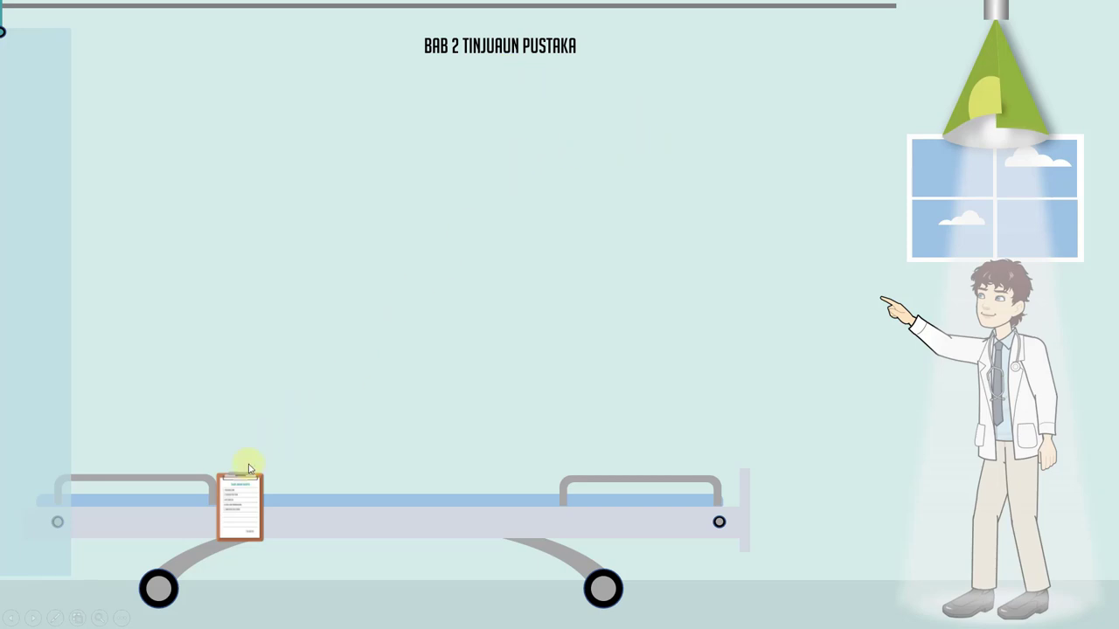
Visit BAB 3 METODOLOGI and light its lamp, then jump via the clipboard to BAB 4
left_click(238, 502)
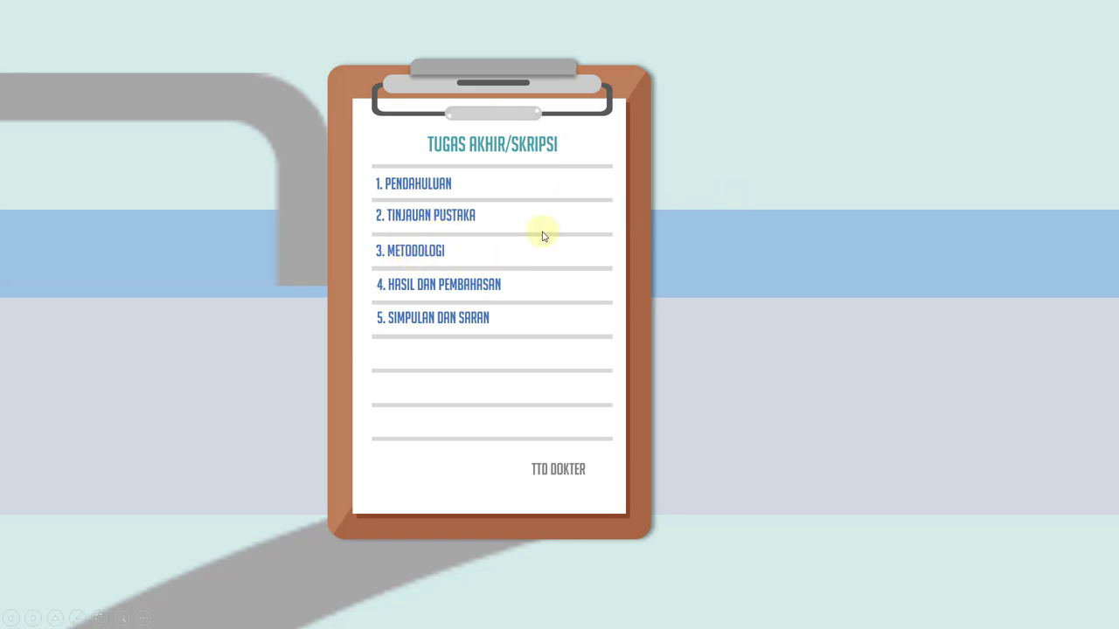
left_click(420, 254)
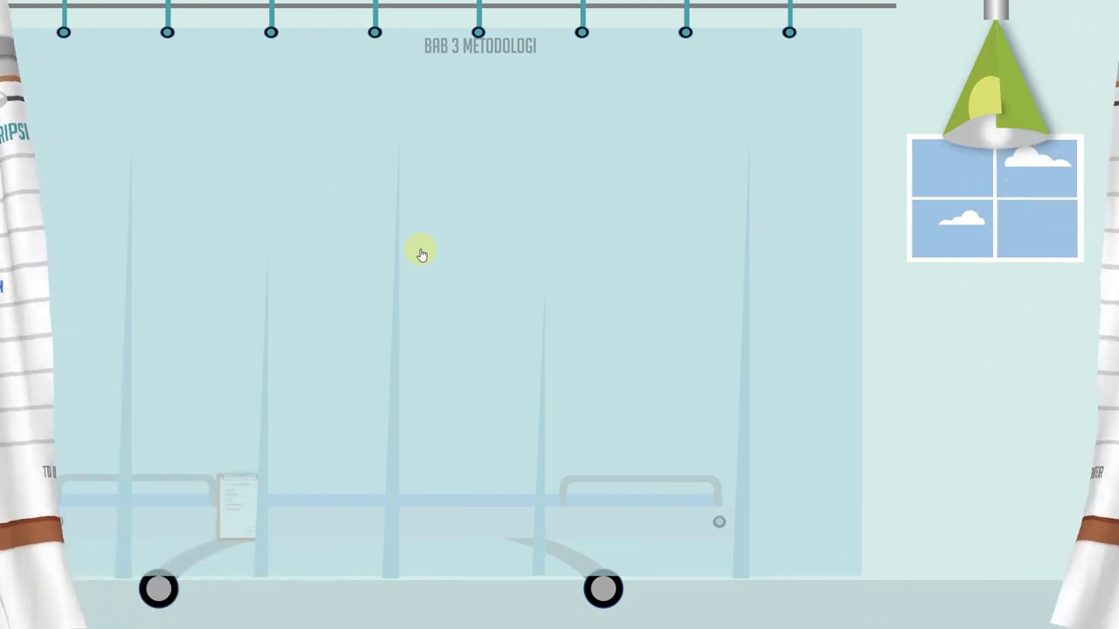
left_click(1029, 156)
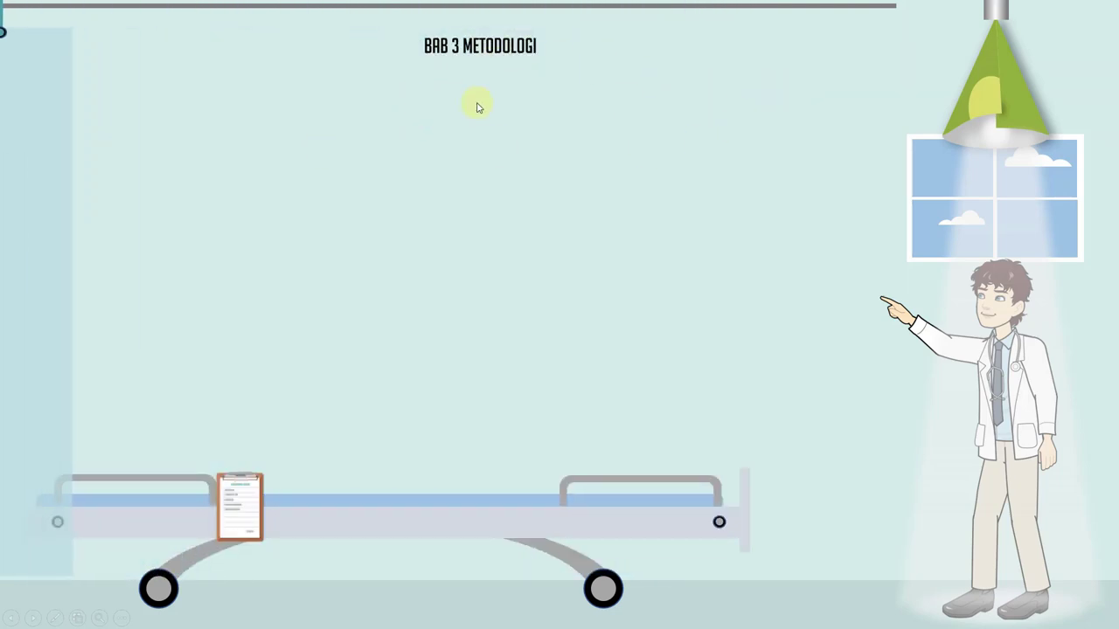
left_click(232, 505)
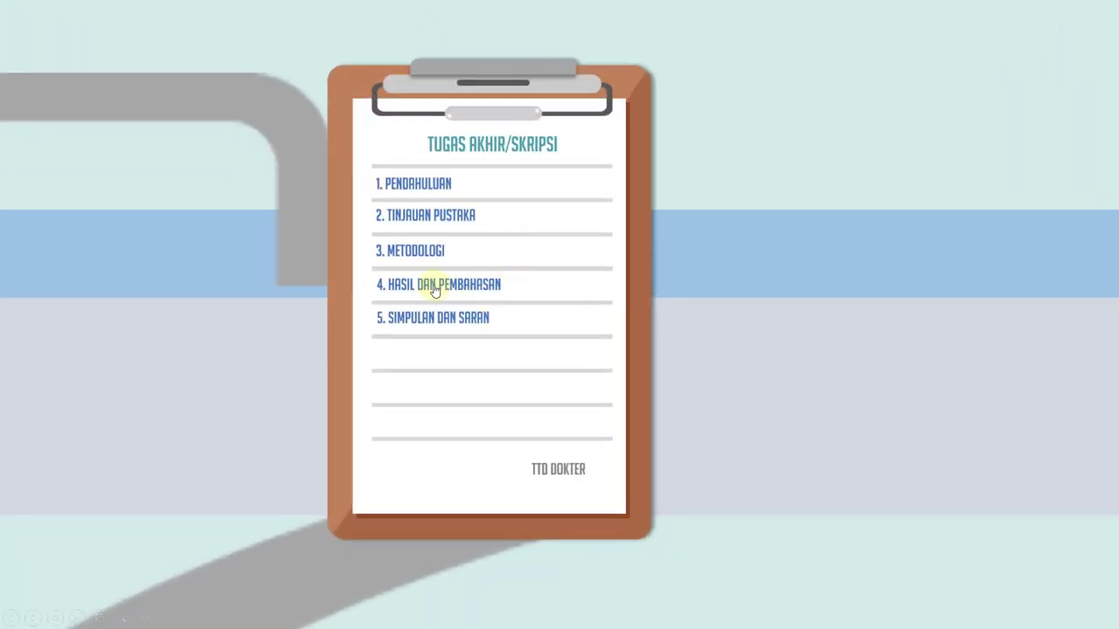
left_click(435, 290)
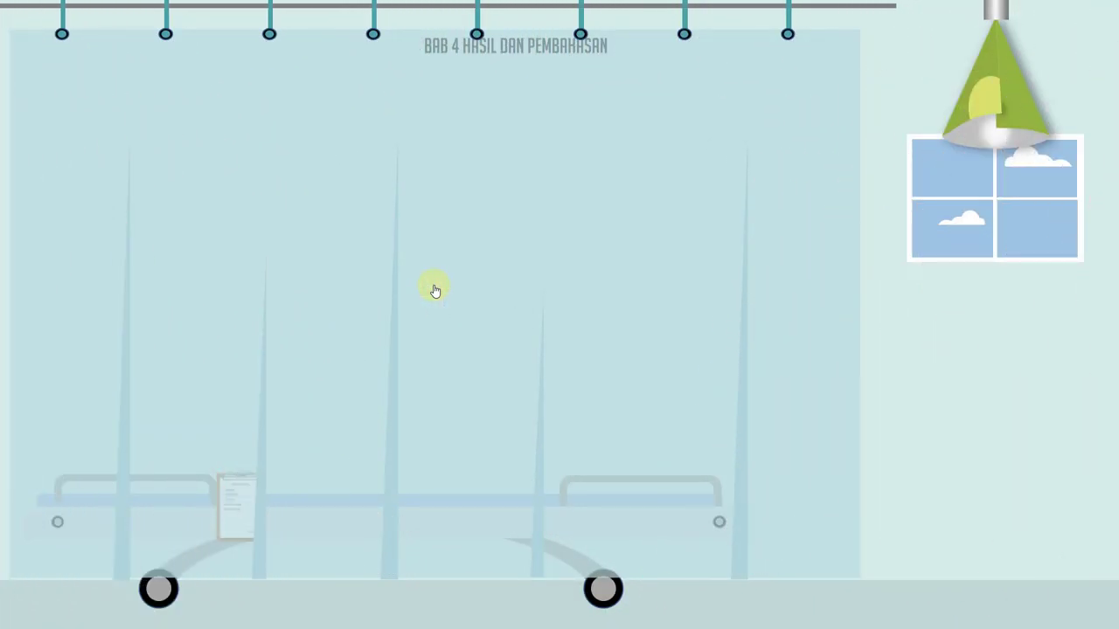
Switch on the BAB 4 lamp beam, then exit the slide show with Esc
left_click(967, 260)
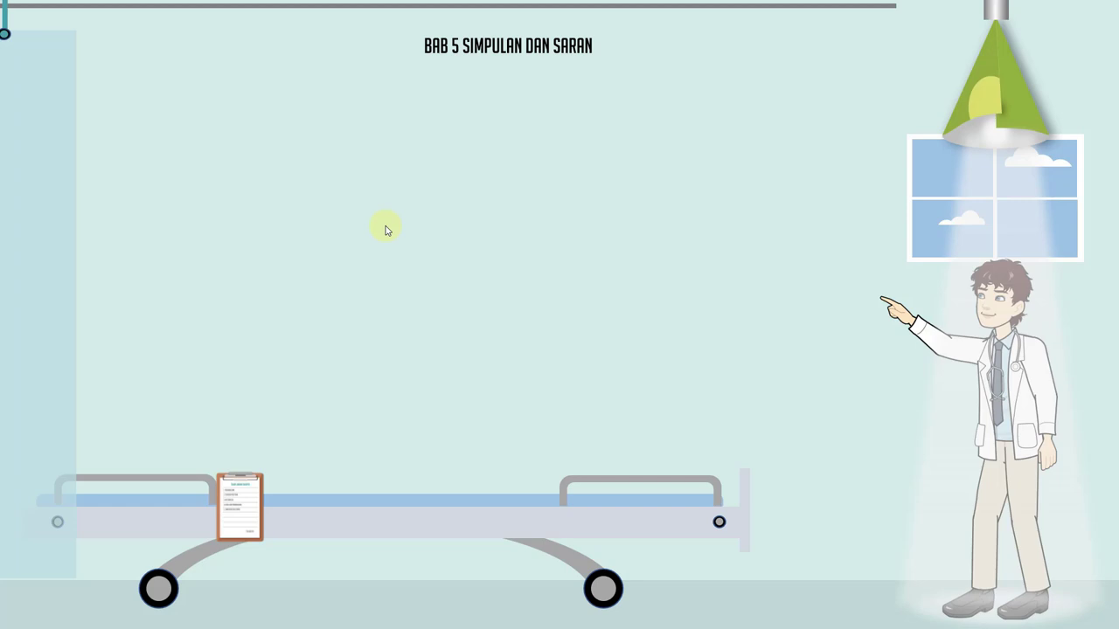
key("Escape")
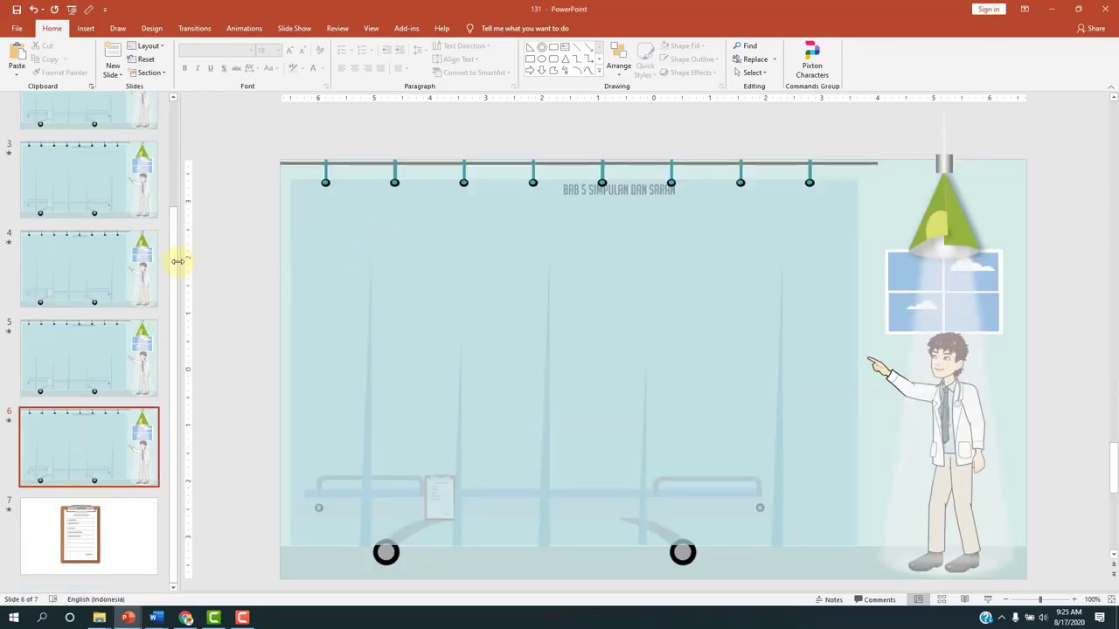
Return the editor to slide 1, the title slide listing all five chapters
left_click_drag(180, 250, 189, 139)
left_click(96, 138)
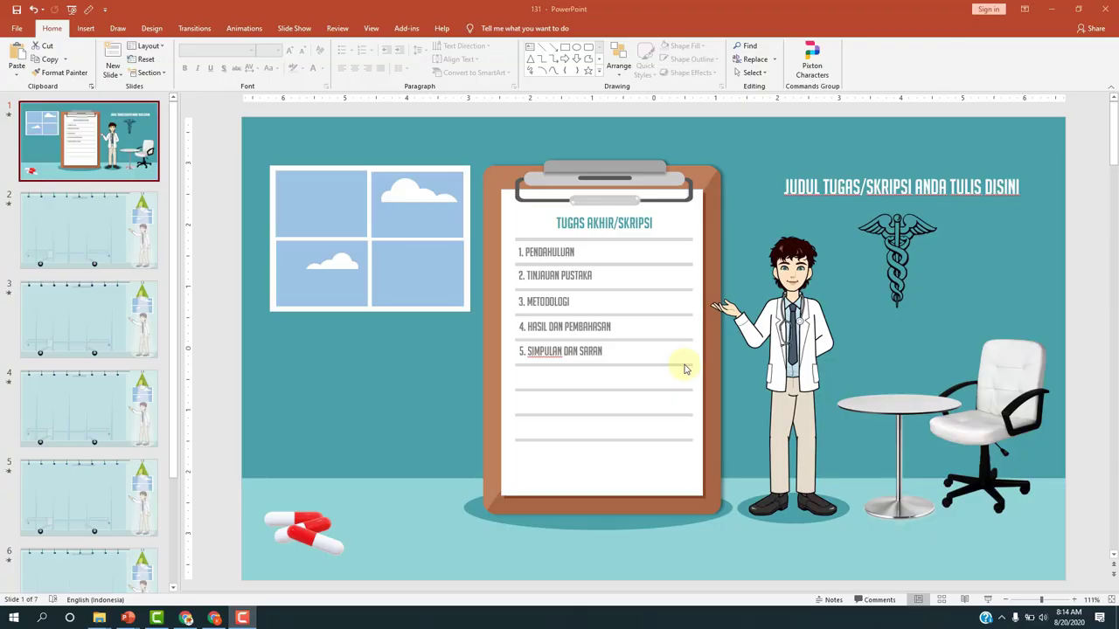
In Chrome, search 1001tutorial.com for 'aset' and open the Aset Bahan Belajar Powerpoint article
left_click(214, 617)
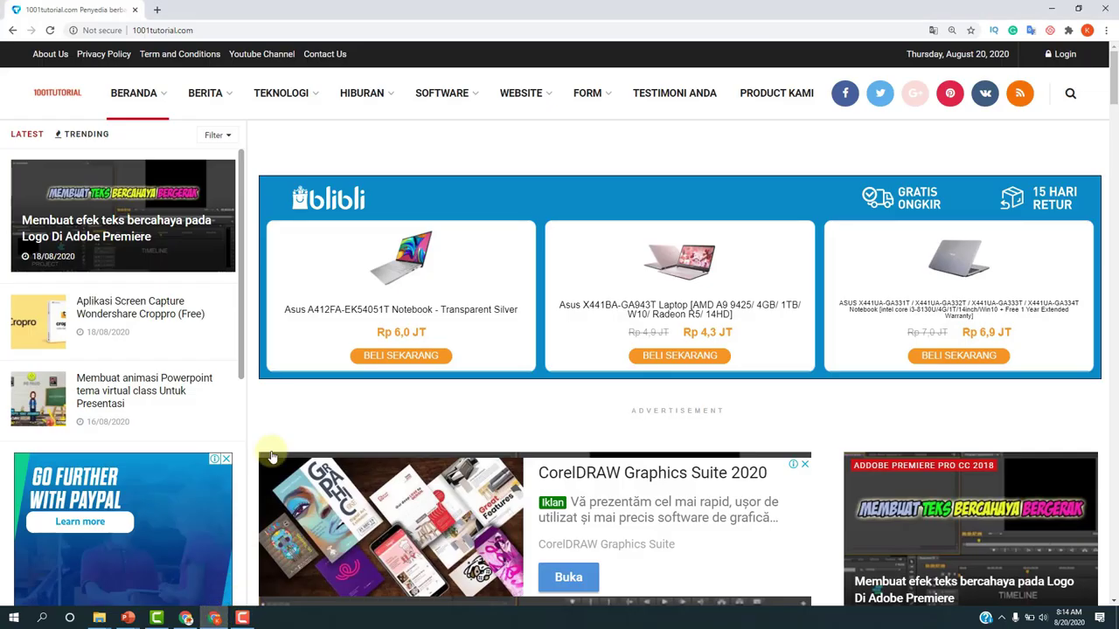
left_click(200, 30)
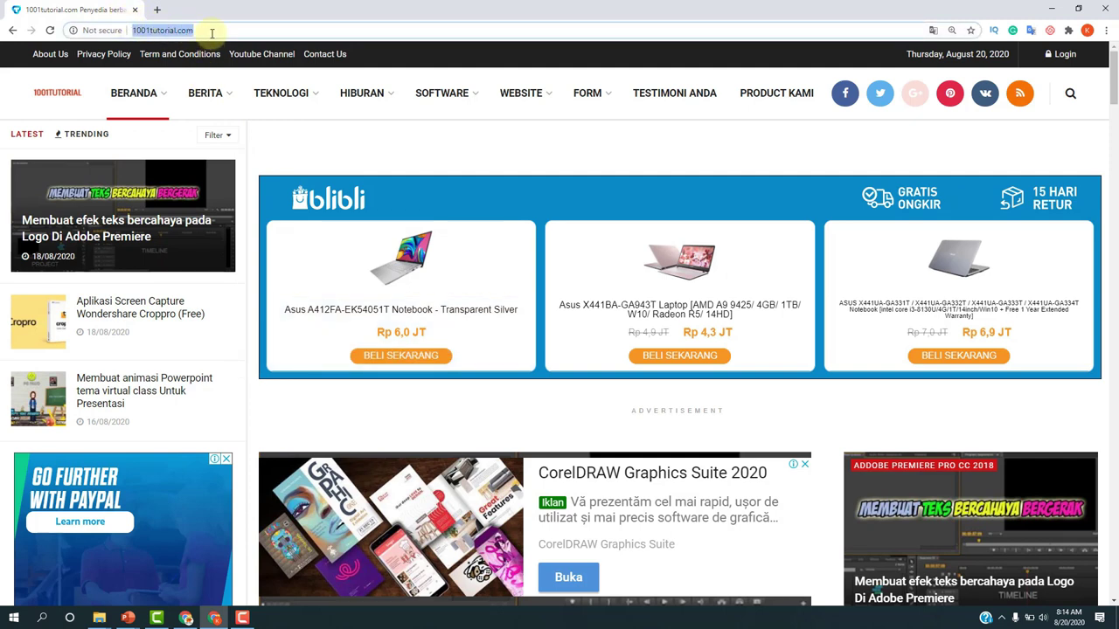
type("https://")
left_click_drag(228, 29, 140, 28)
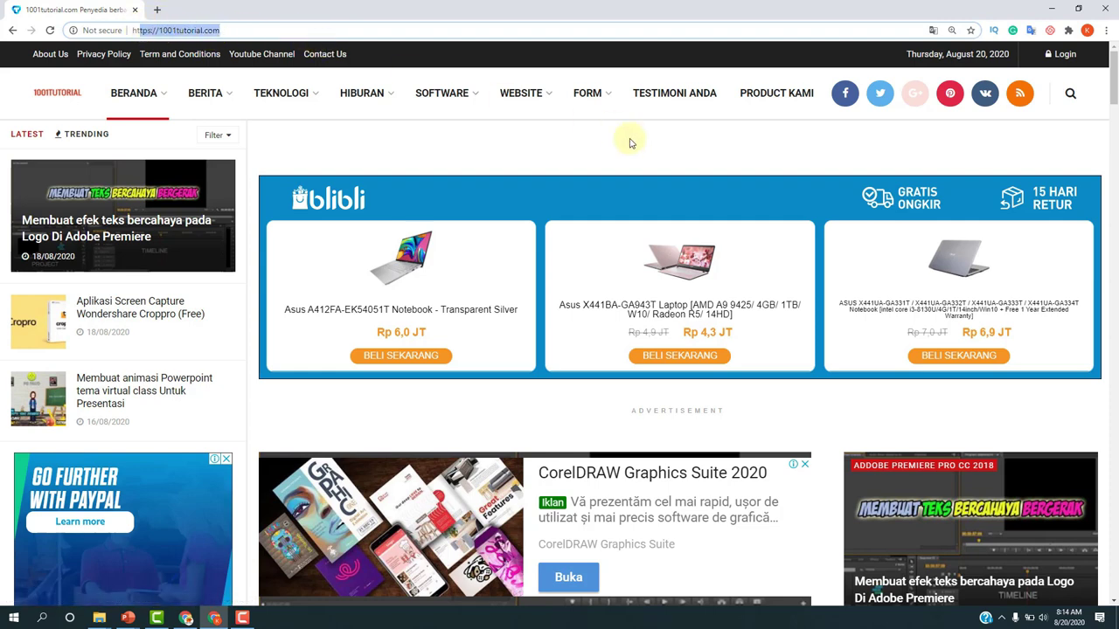
scroll(612, 172, "down", 6)
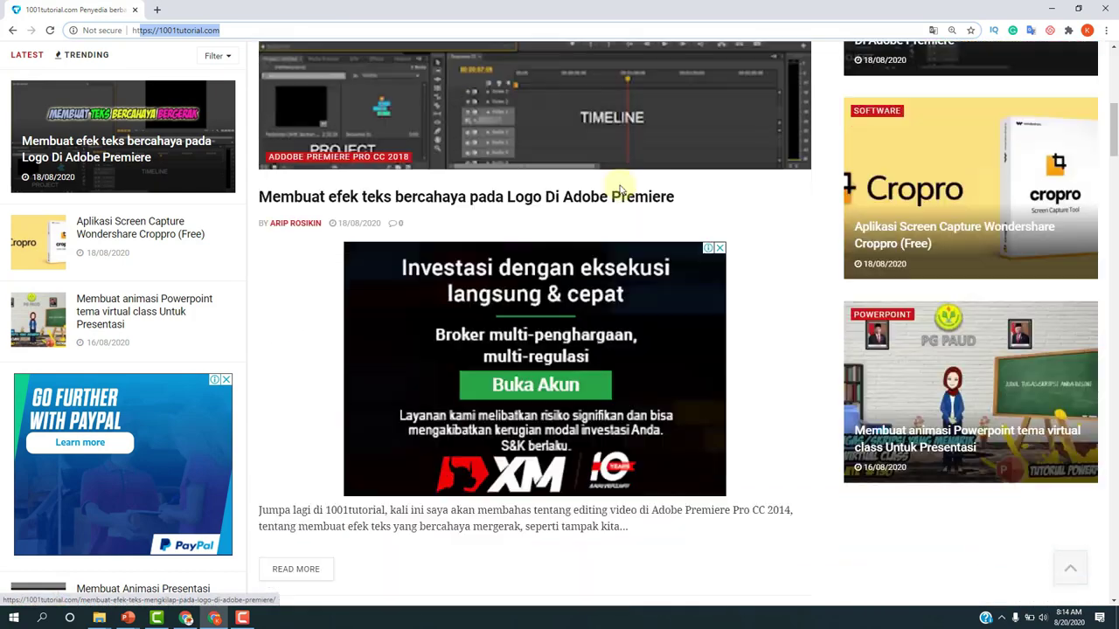
scroll(643, 207, "up", 1)
scroll(643, 206, "up", 5)
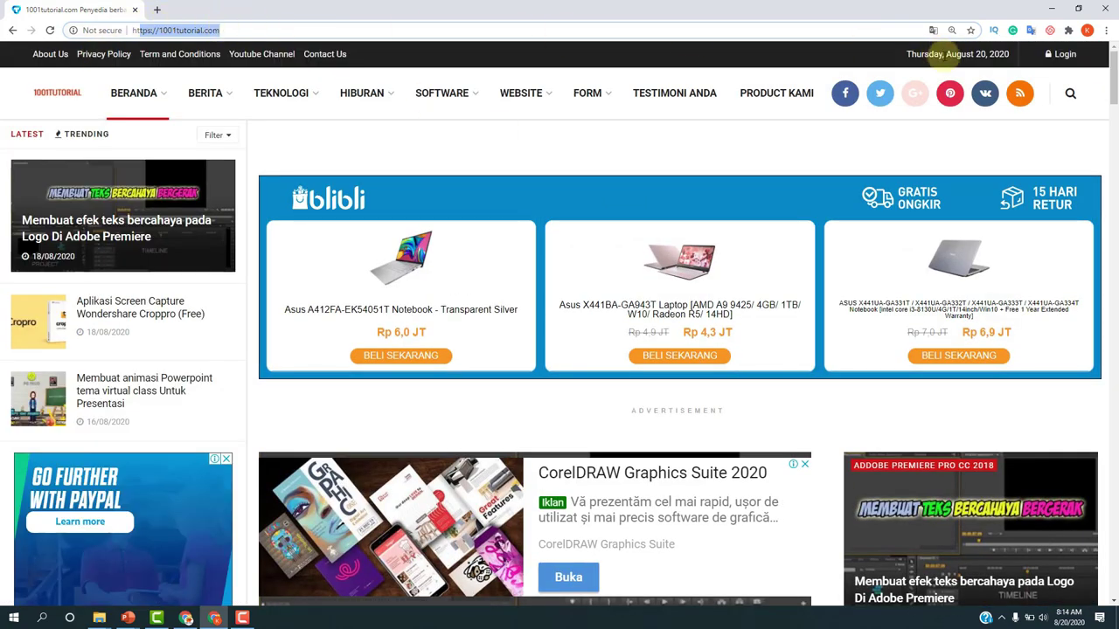
left_click(1070, 96)
type("aset")
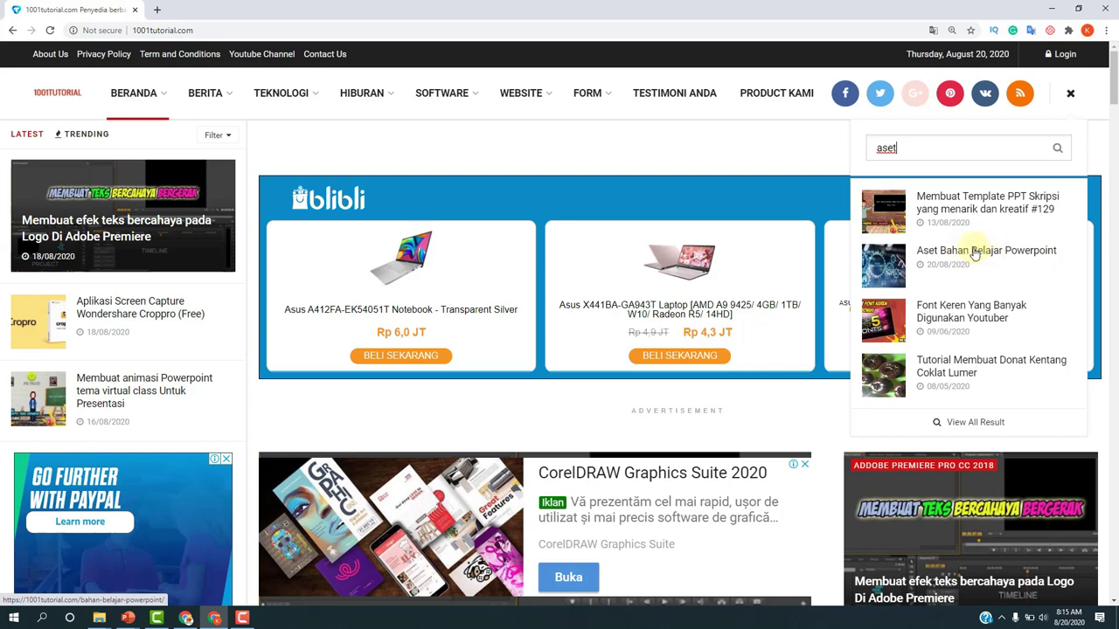
left_click(975, 254)
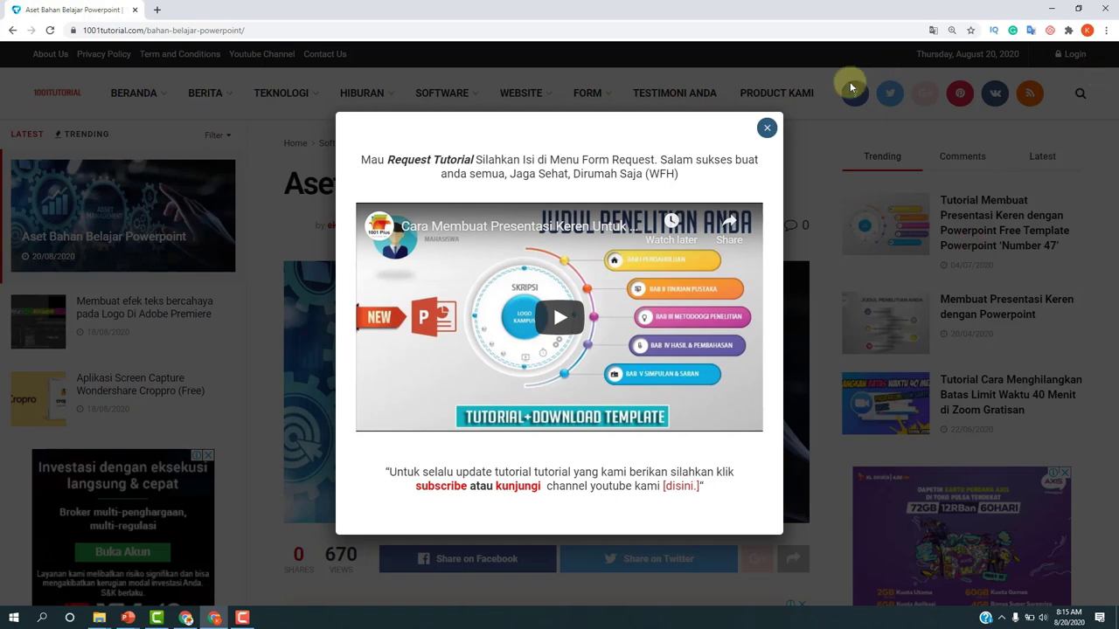
Close the Request Tutorial video pop-up covering the article
left_click(767, 128)
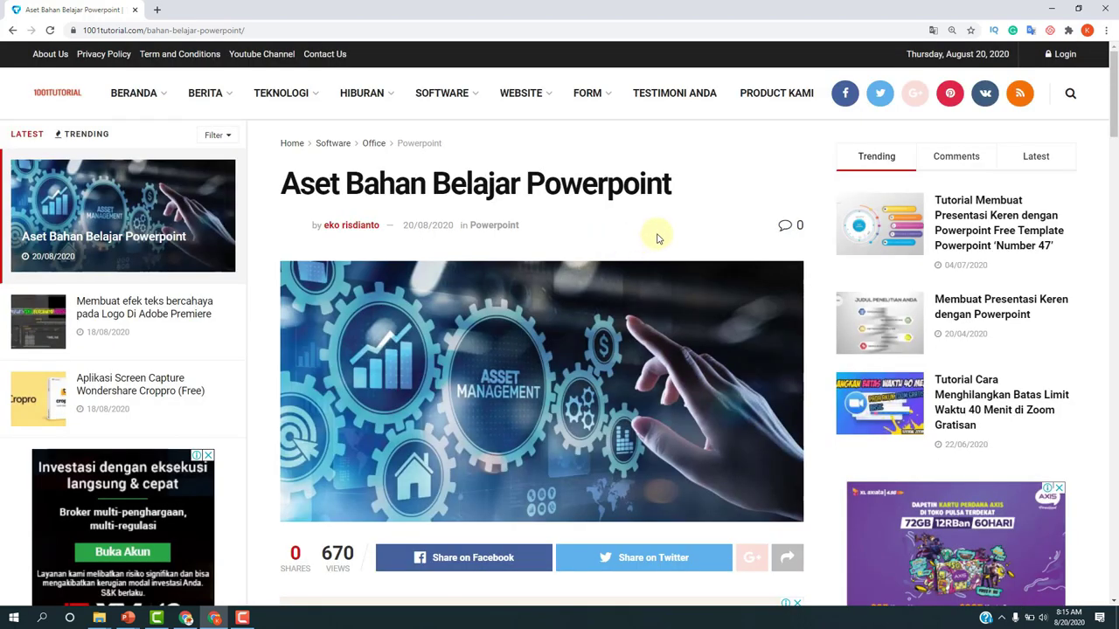
scroll(647, 234, "down", 1)
scroll(419, 184, "up", 1)
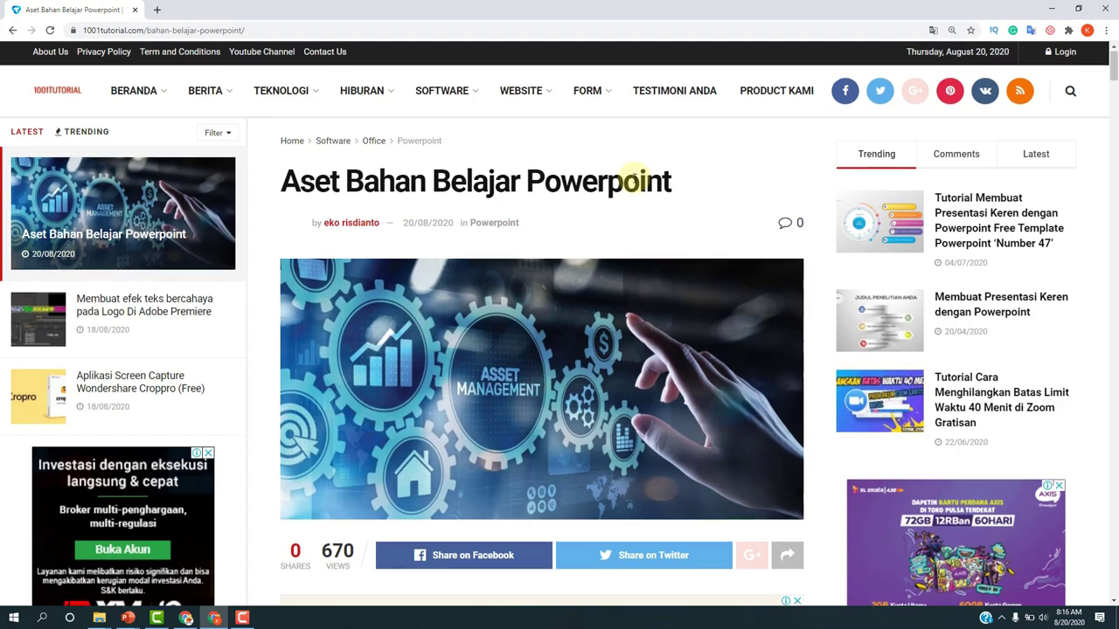
Scroll past Templates 129 and 130 to the Aset Template 131 Warna swatches and download link
scroll(635, 178, "down", 2)
scroll(634, 183, "down", 2)
scroll(634, 183, "down", 1)
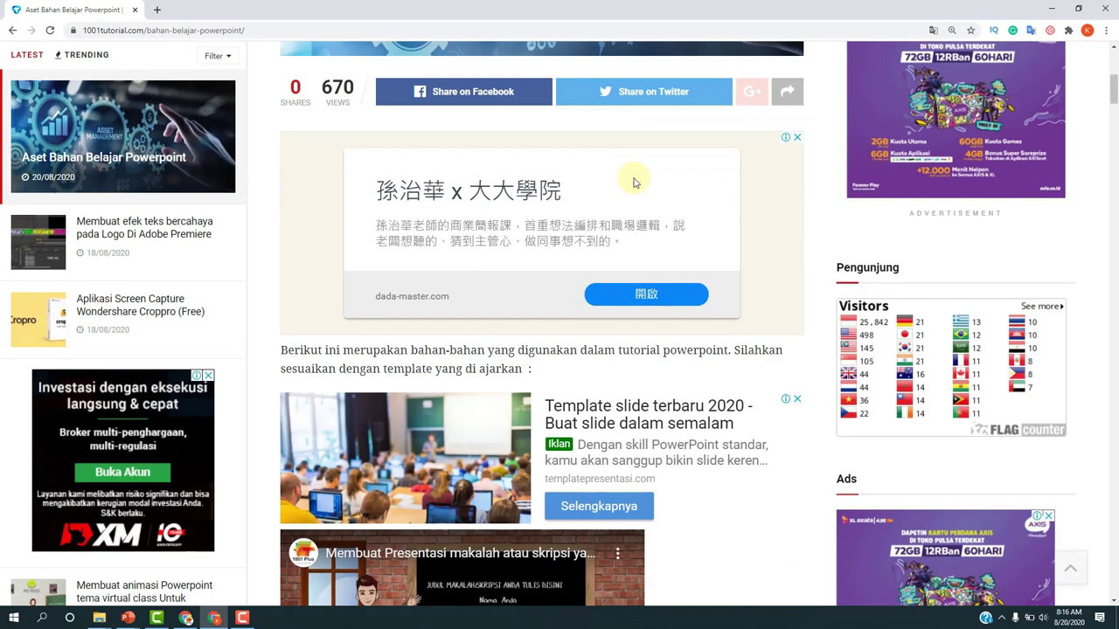
scroll(636, 182, "down", 2)
scroll(634, 182, "down", 1)
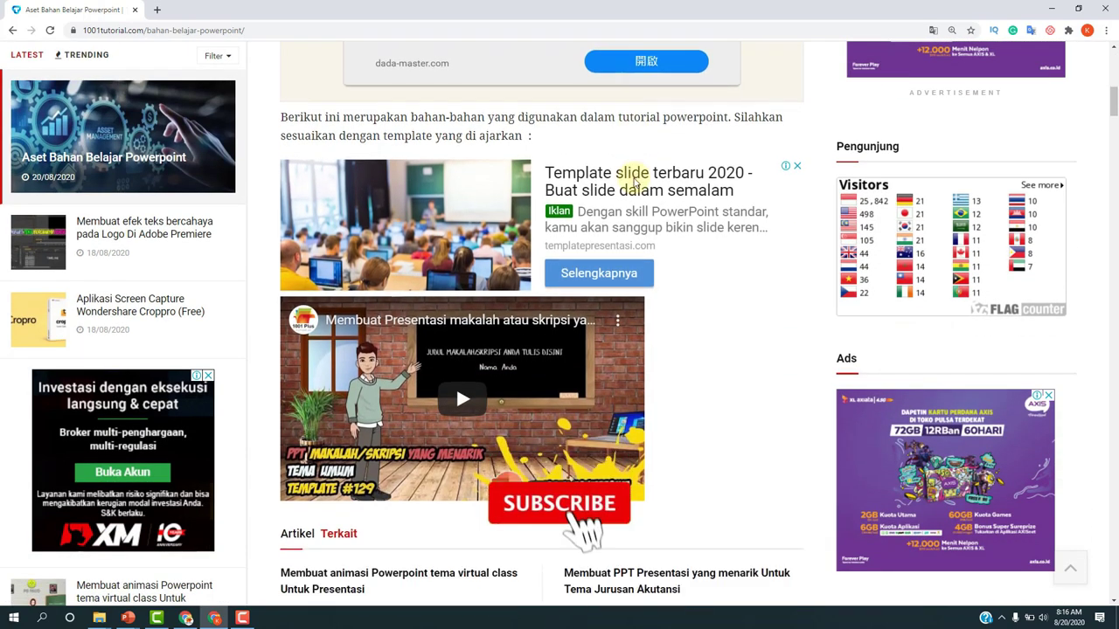
scroll(634, 181, "down", 2)
scroll(656, 200, "down", 2)
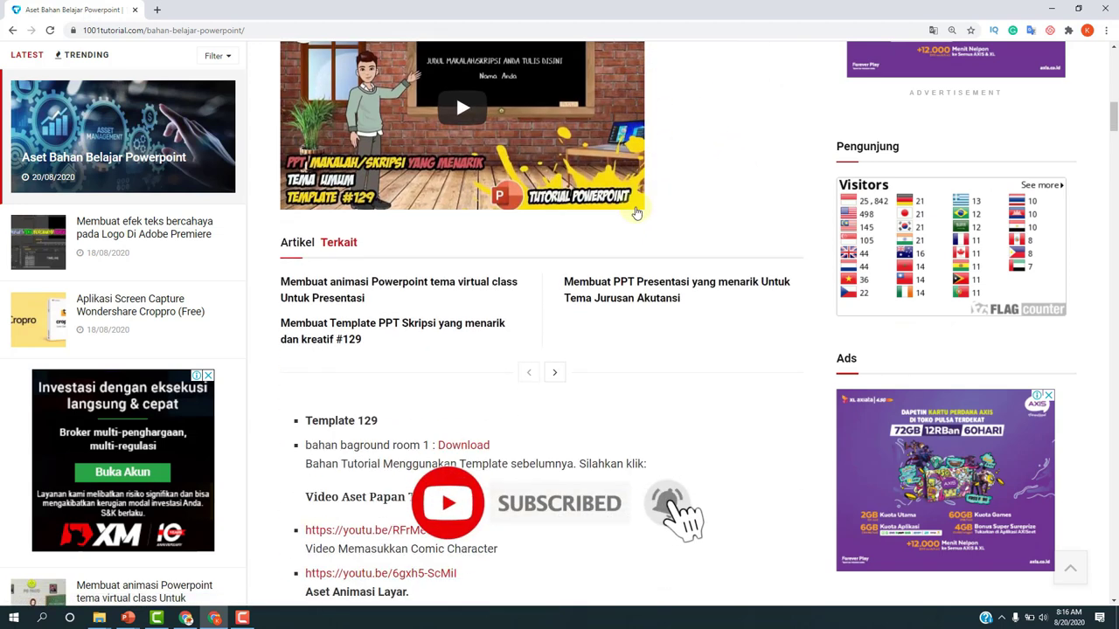
scroll(510, 337, "down", 1)
scroll(350, 327, "down", 1)
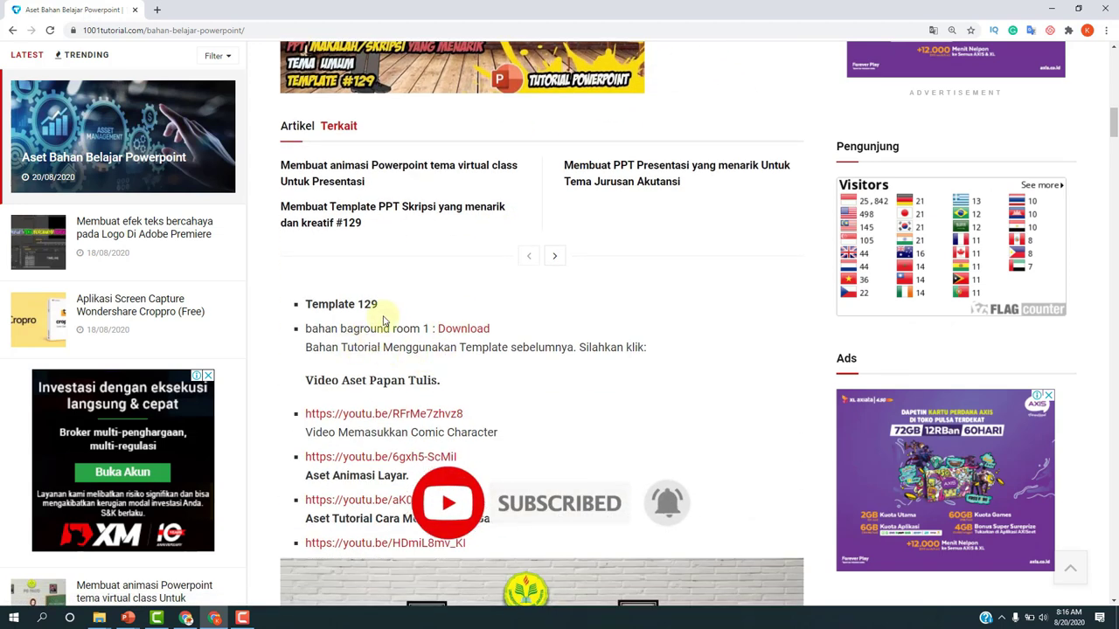
scroll(568, 309, "down", 1)
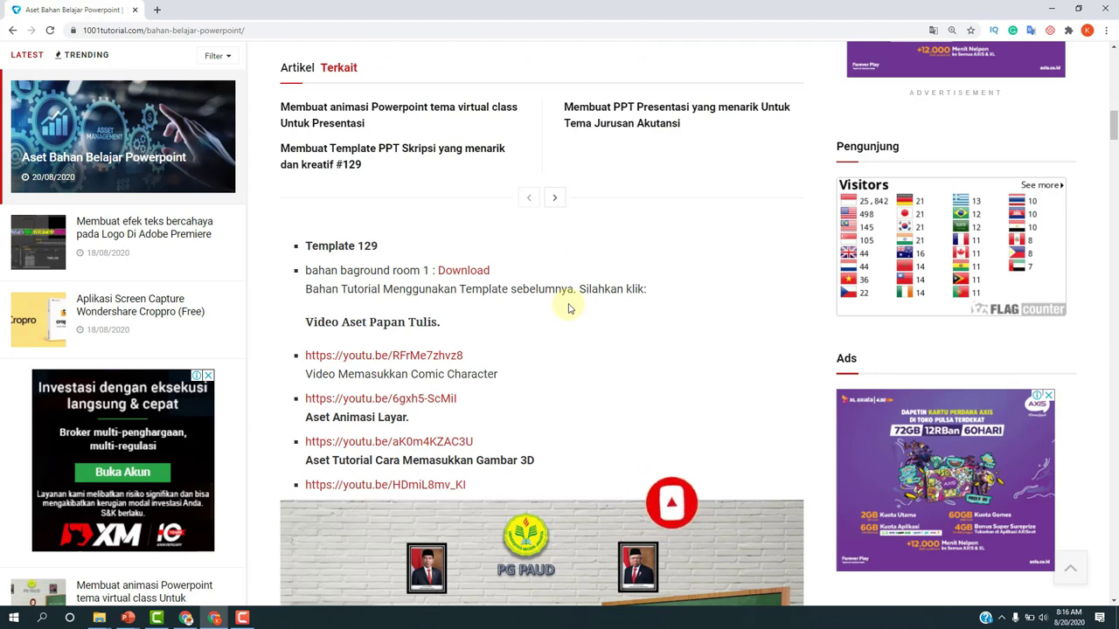
scroll(568, 307, "down", 2)
scroll(568, 308, "down", 1)
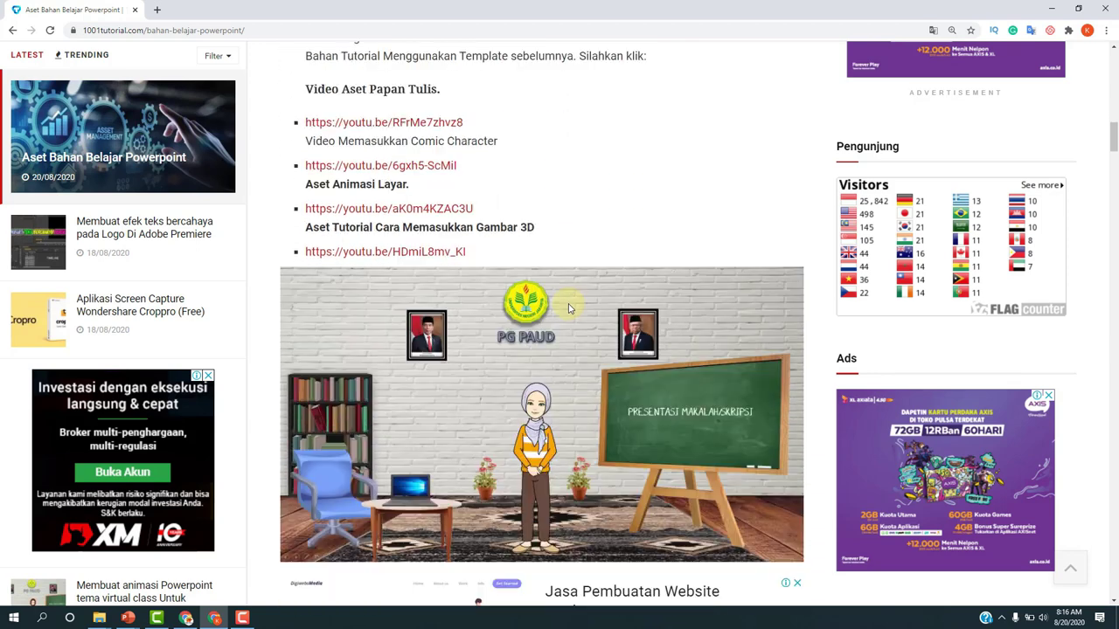
scroll(472, 285, "down", 1)
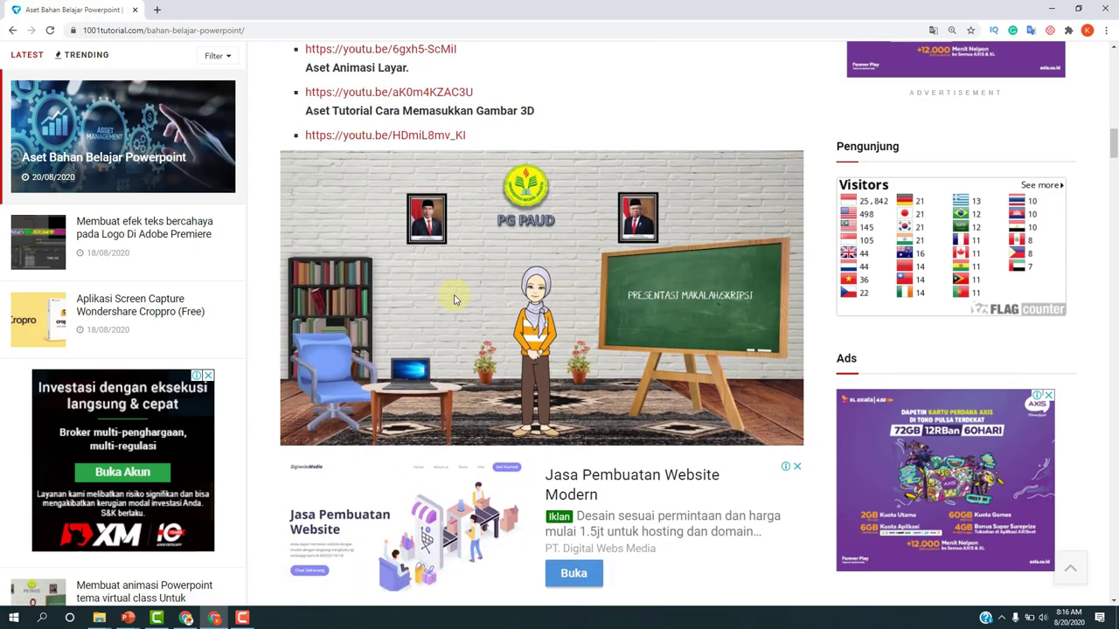
scroll(569, 280, "down", 1)
scroll(425, 291, "down", 2)
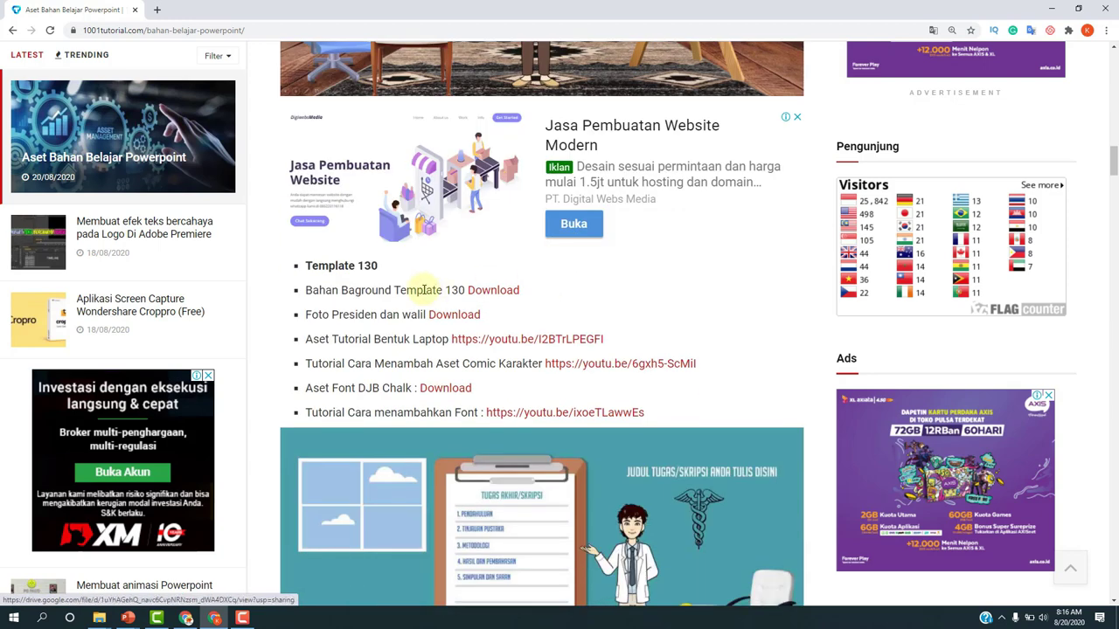
scroll(428, 286, "down", 1)
scroll(455, 299, "down", 1)
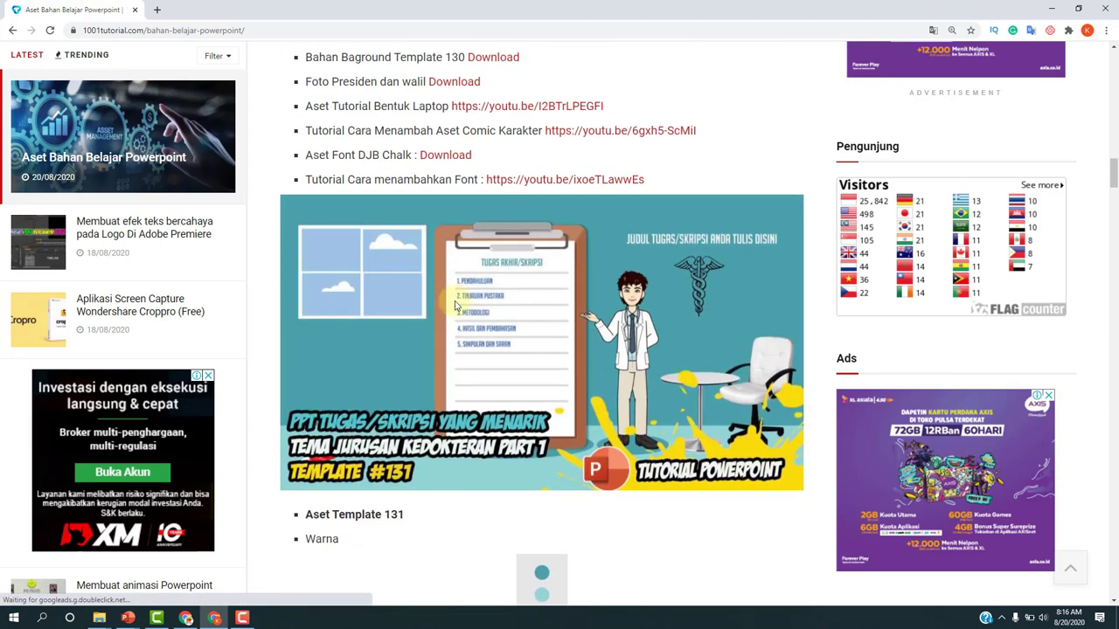
scroll(553, 294, "down", 1)
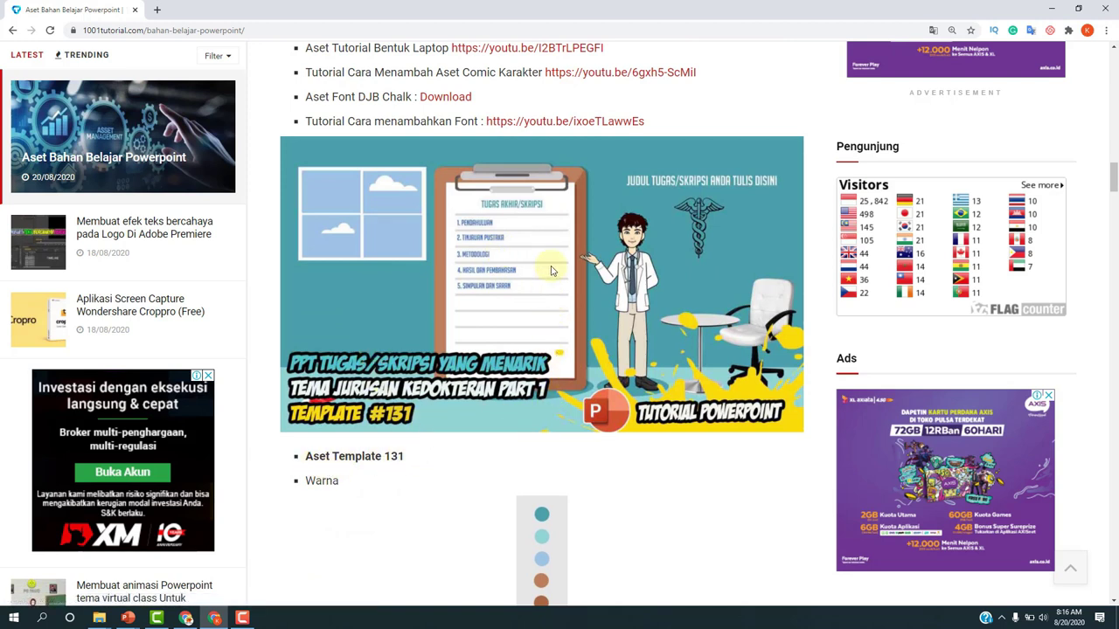
scroll(551, 271, "down", 1)
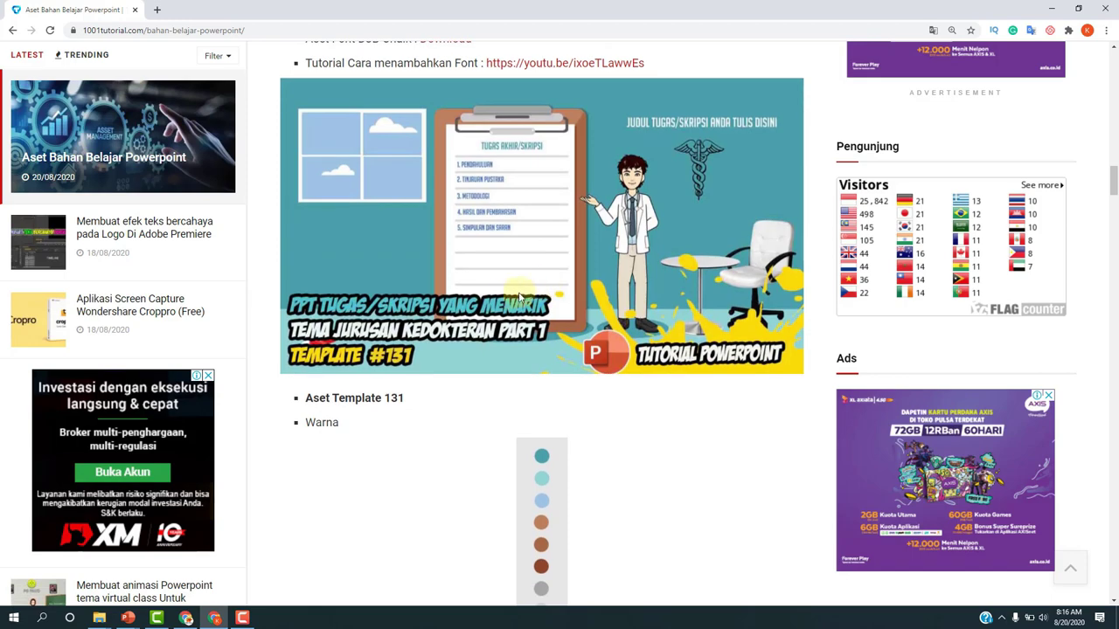
scroll(516, 298, "down", 2)
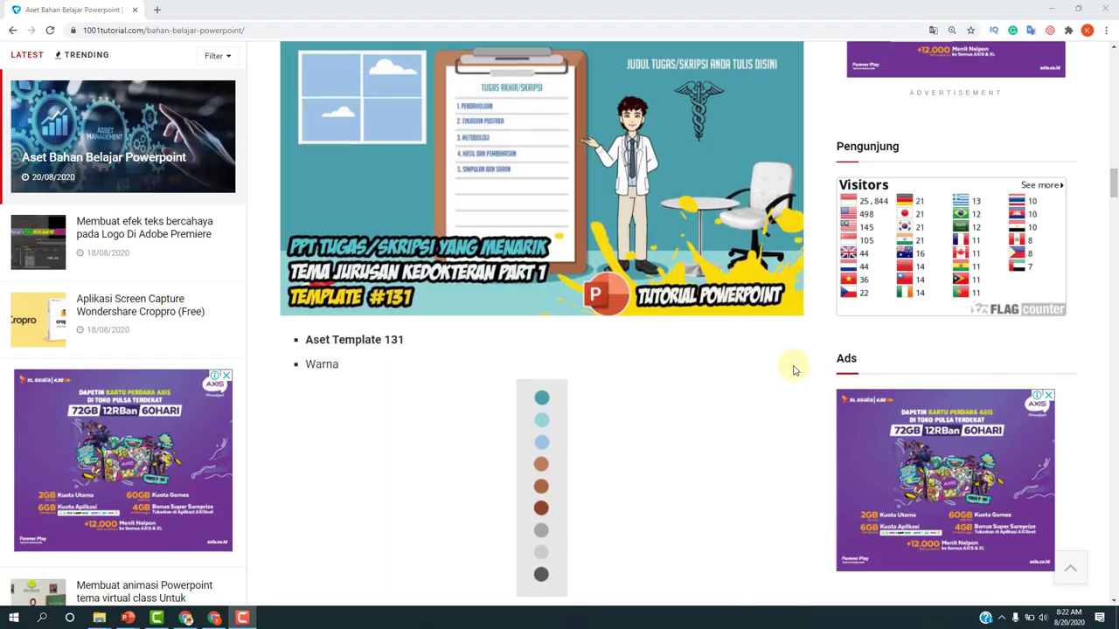
scroll(751, 380, "down", 1)
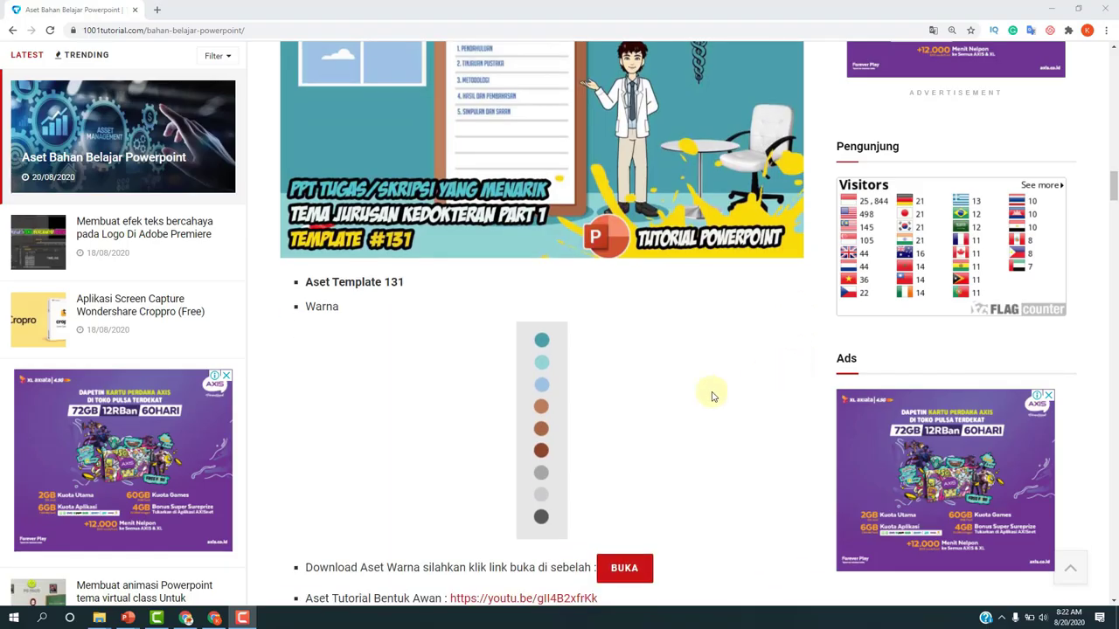
scroll(463, 490, "down", 1)
scroll(450, 502, "down", 1)
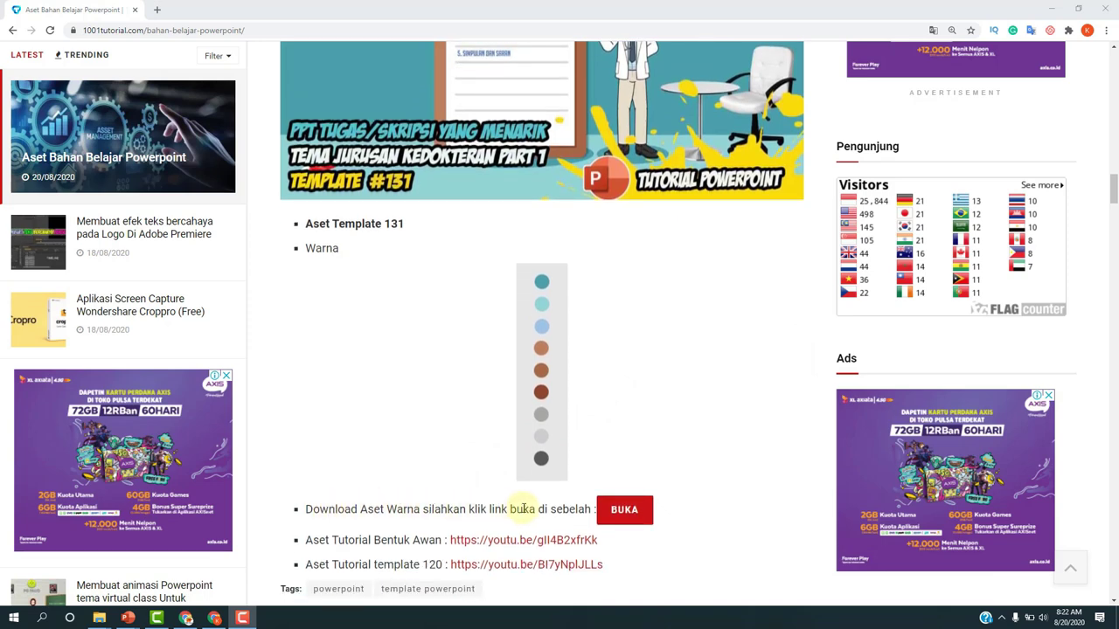
Follow the Download Aset Warna link to view aset warna.jpg in Google Drive
scroll(560, 427, "up", 1)
scroll(796, 490, "down", 2)
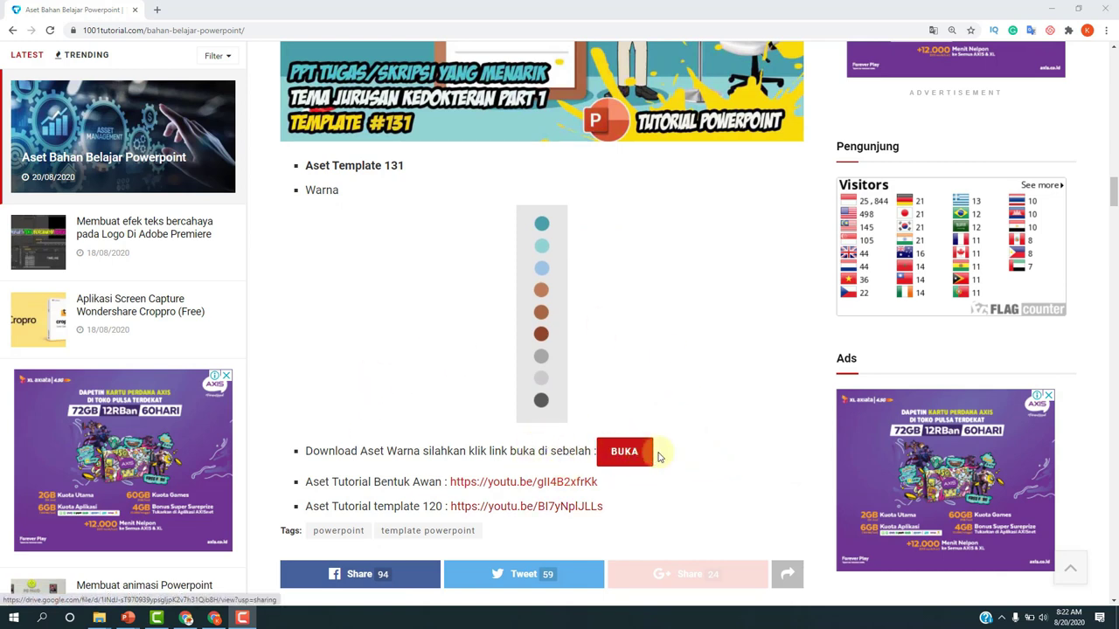
left_click(658, 456)
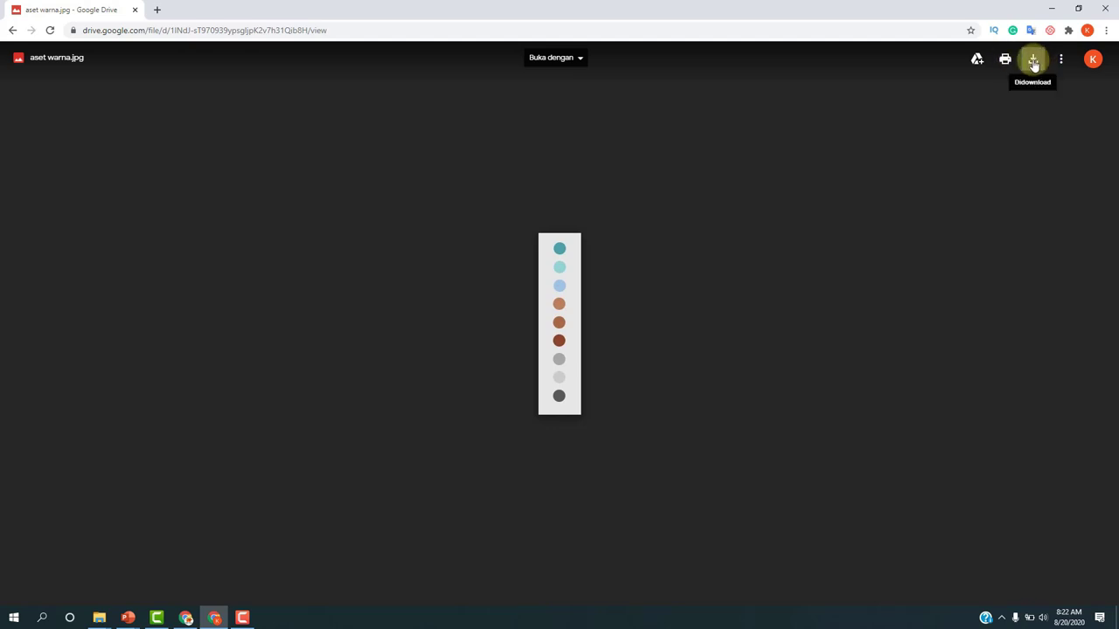
Download aset warna.jpg from Google Drive, saving it as aset warna (1).jpg
left_click(1033, 61)
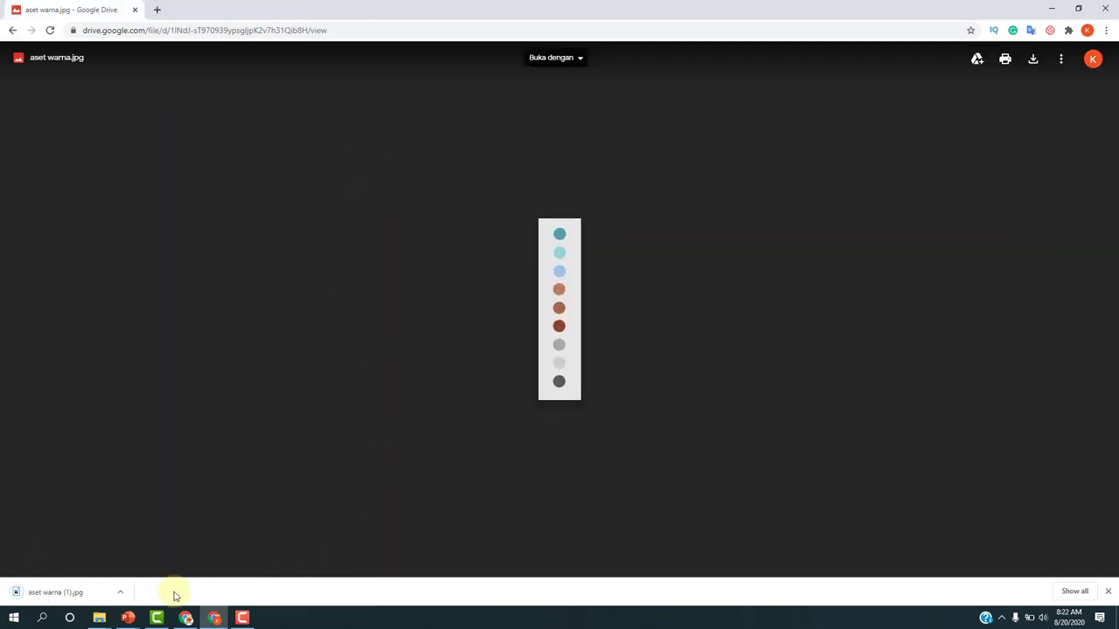
mouse_move(131, 621)
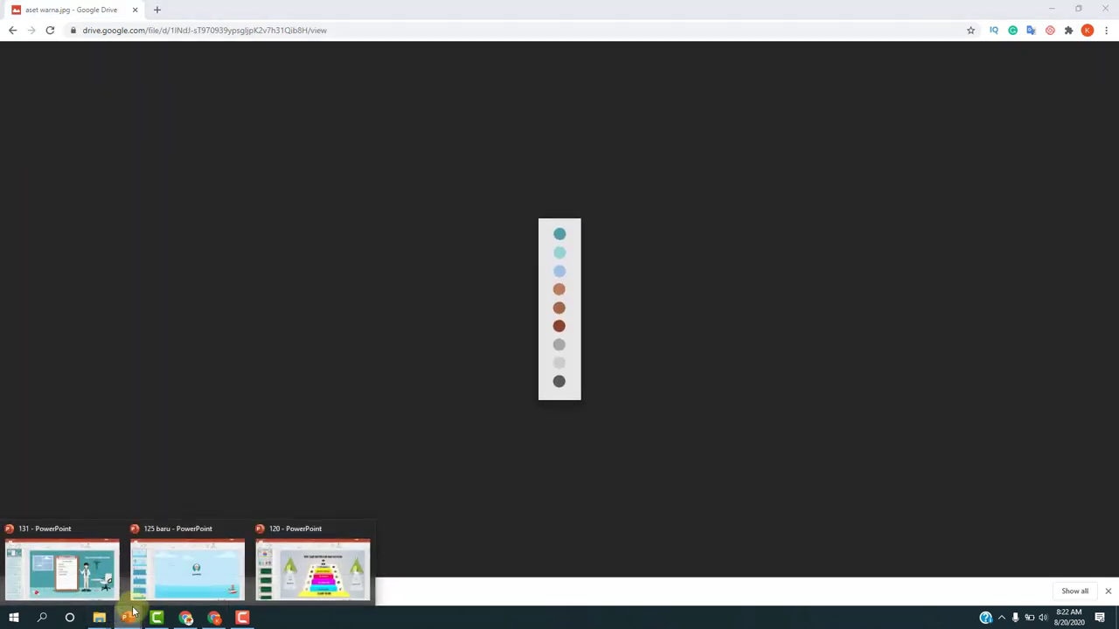
left_click(64, 571)
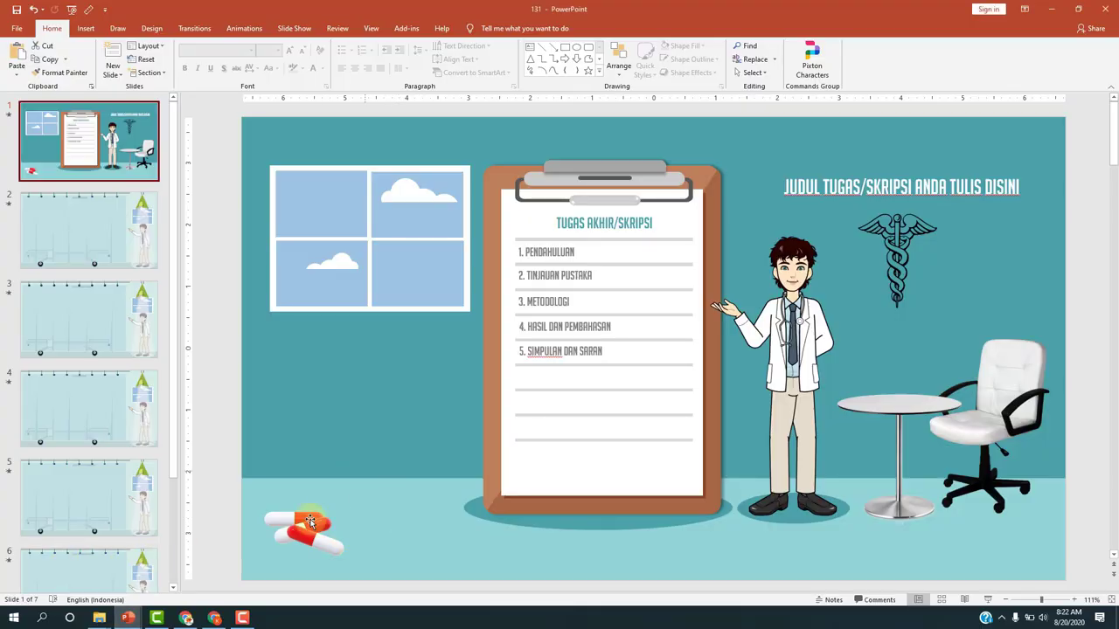
left_click(214, 618)
Go back to the 1001tutorial Template 131 section and dismiss the Request Tutorial pop-up
left_click(13, 30)
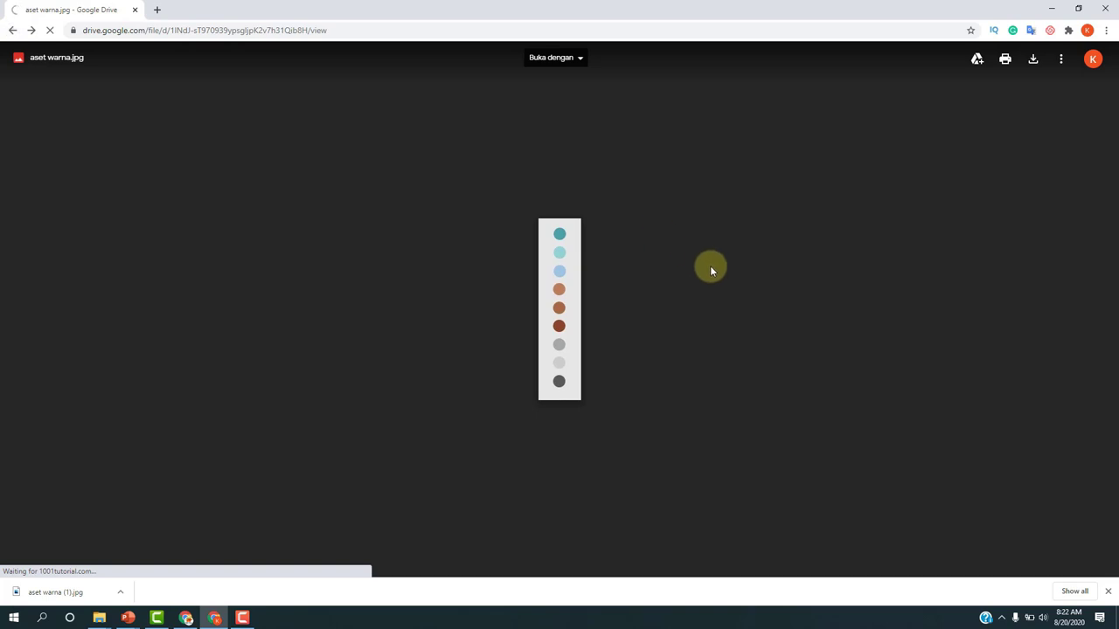
scroll(612, 310, "down", 1)
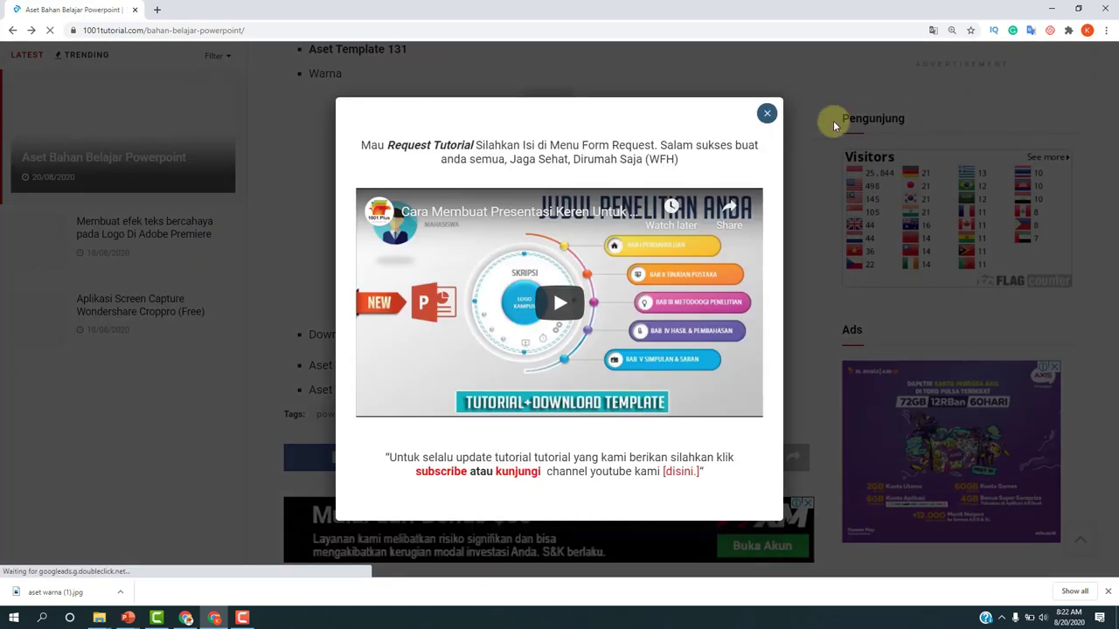
key("Escape")
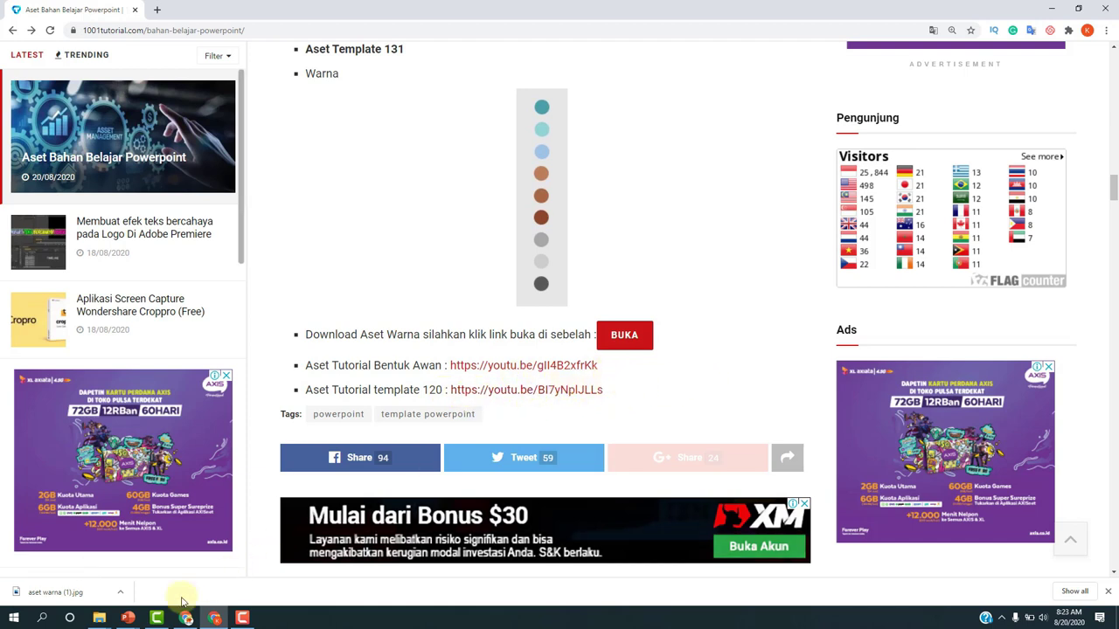
Switch back to the 131 presentation and select slide 1, the clipboard title slide
mouse_move(128, 618)
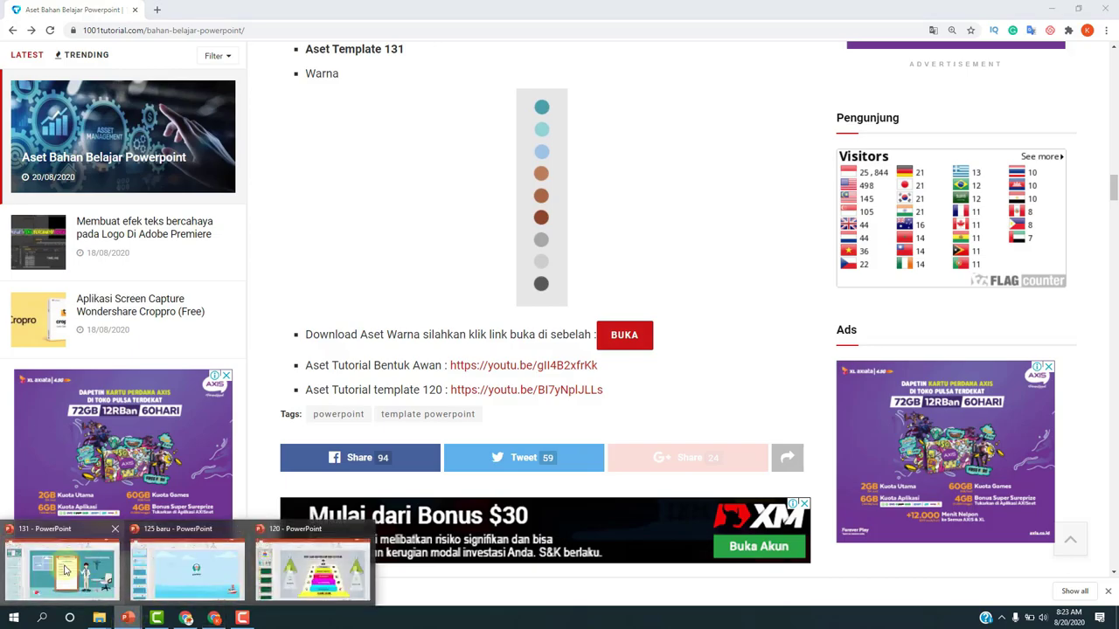
left_click(62, 570)
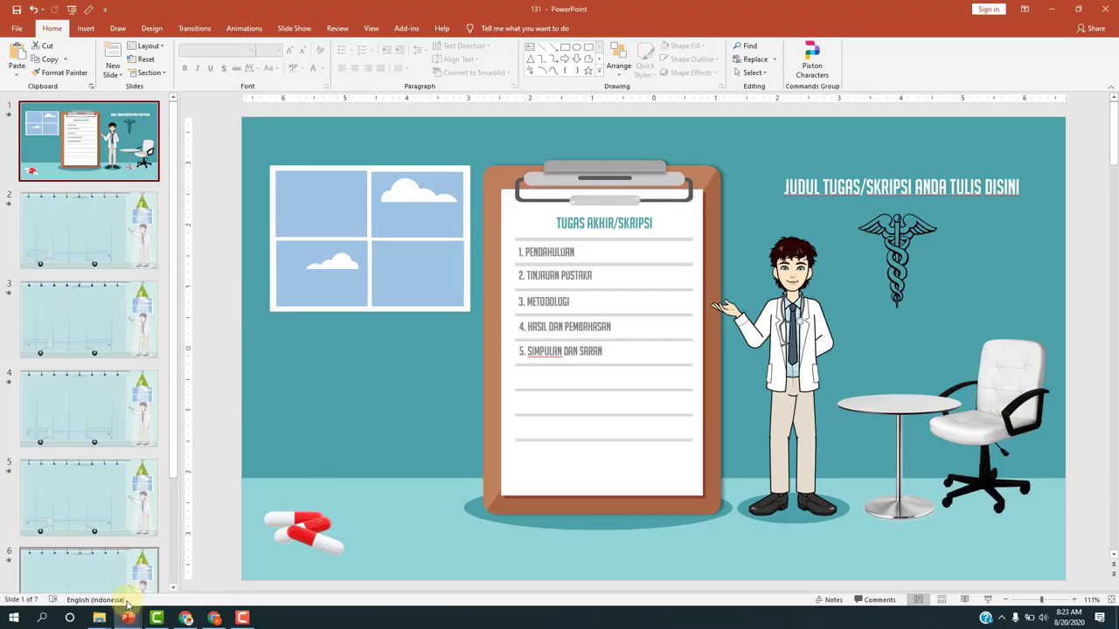
mouse_move(127, 619)
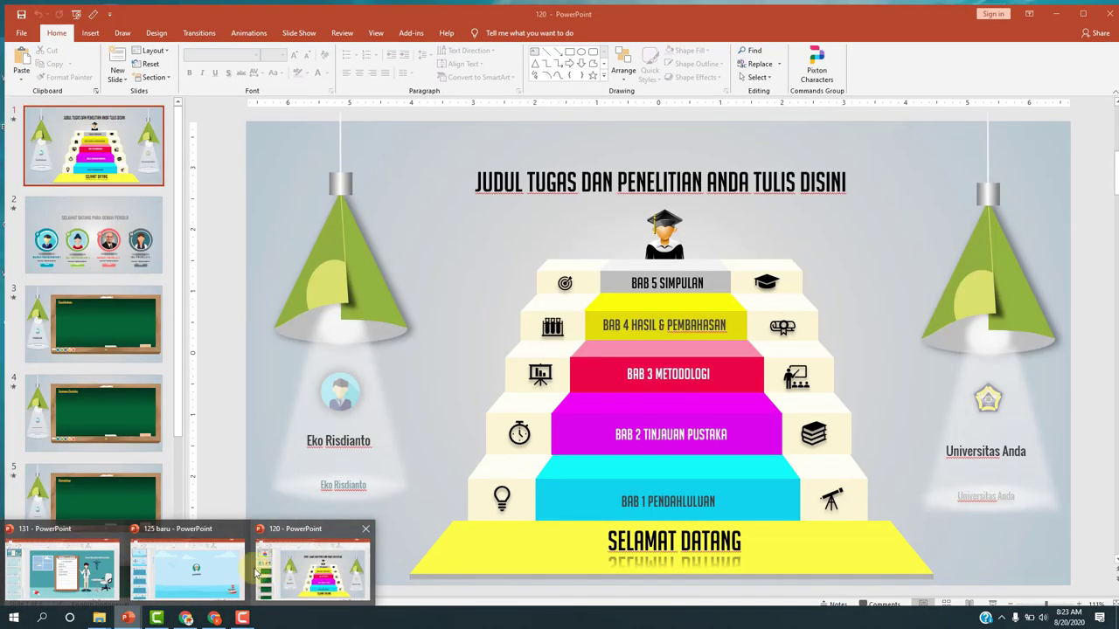
key("alt+Tab")
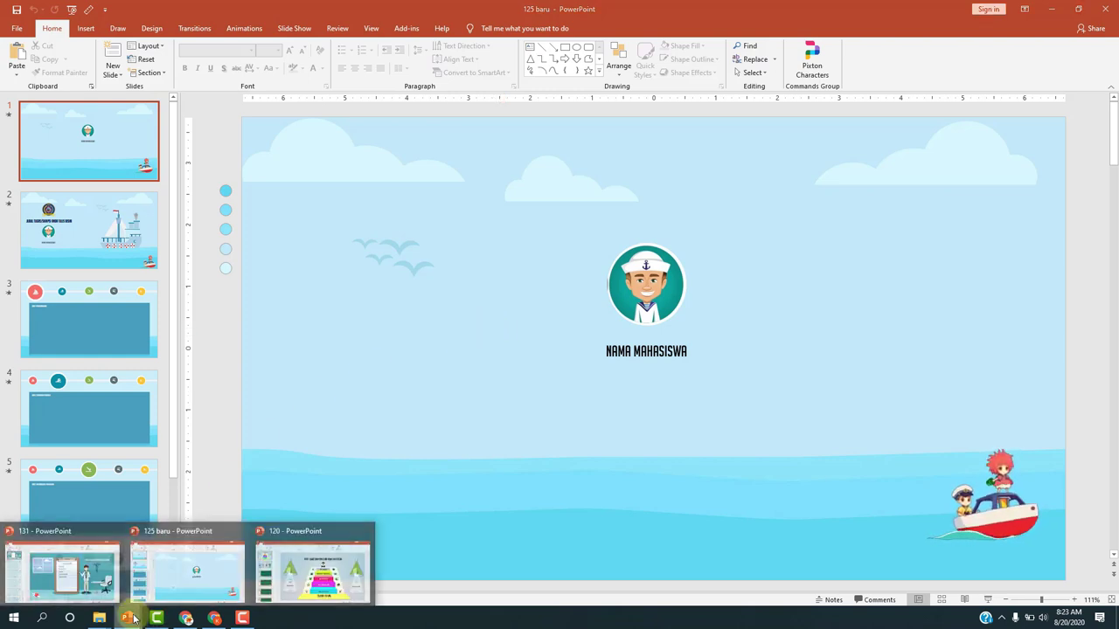
left_click(107, 572)
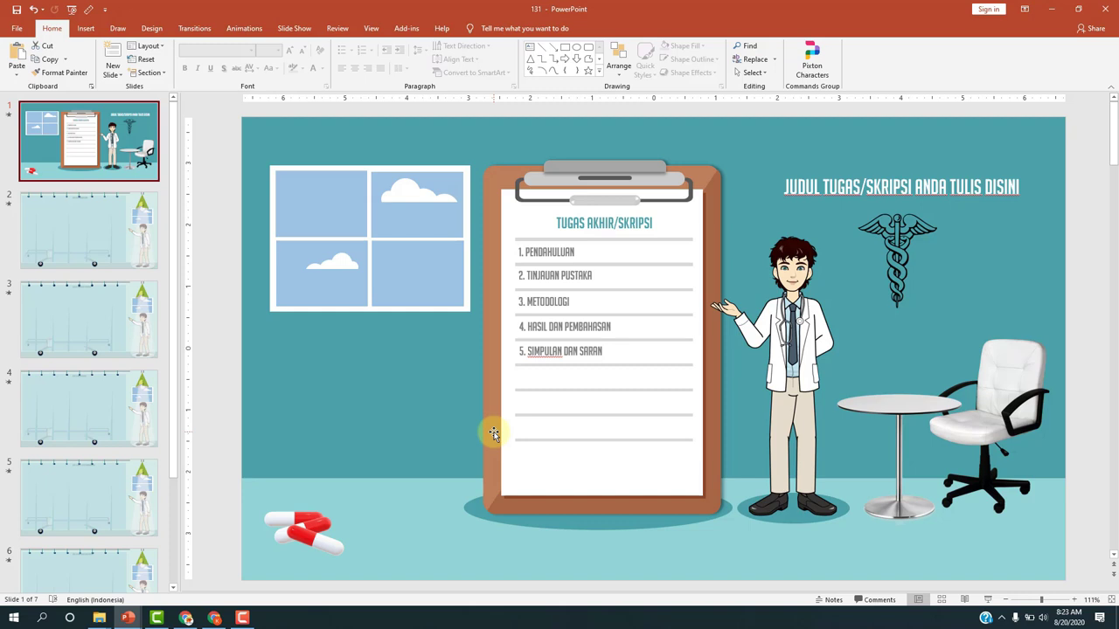
left_click(100, 168)
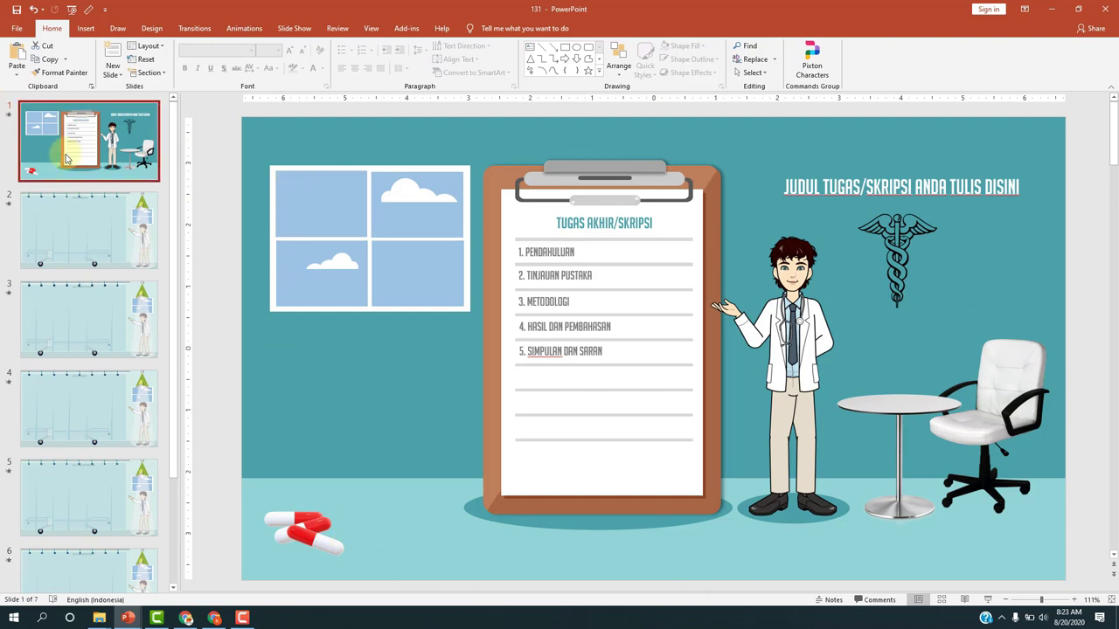
Add a new slide after slide 1 and delete its placeholders so it is blank
key("Return")
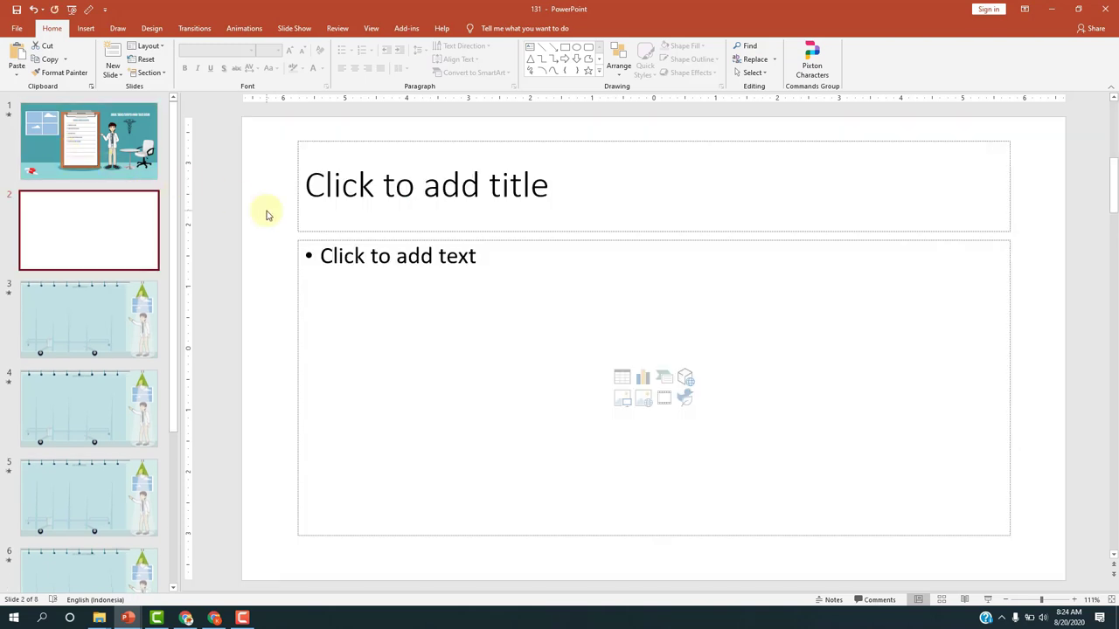
left_click(267, 215)
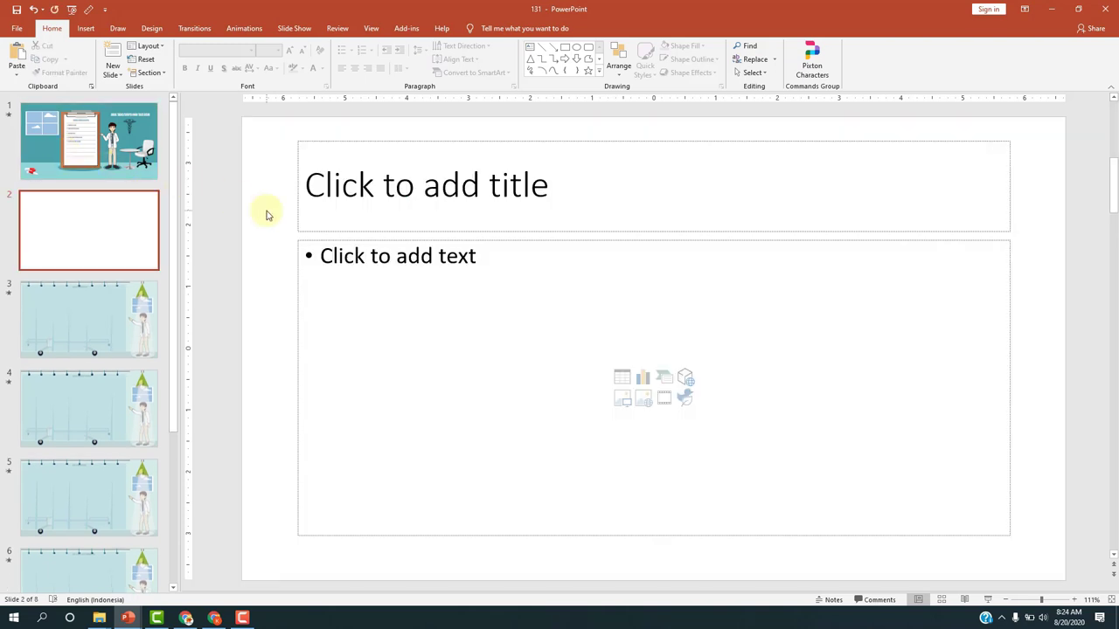
key("ctrl+a")
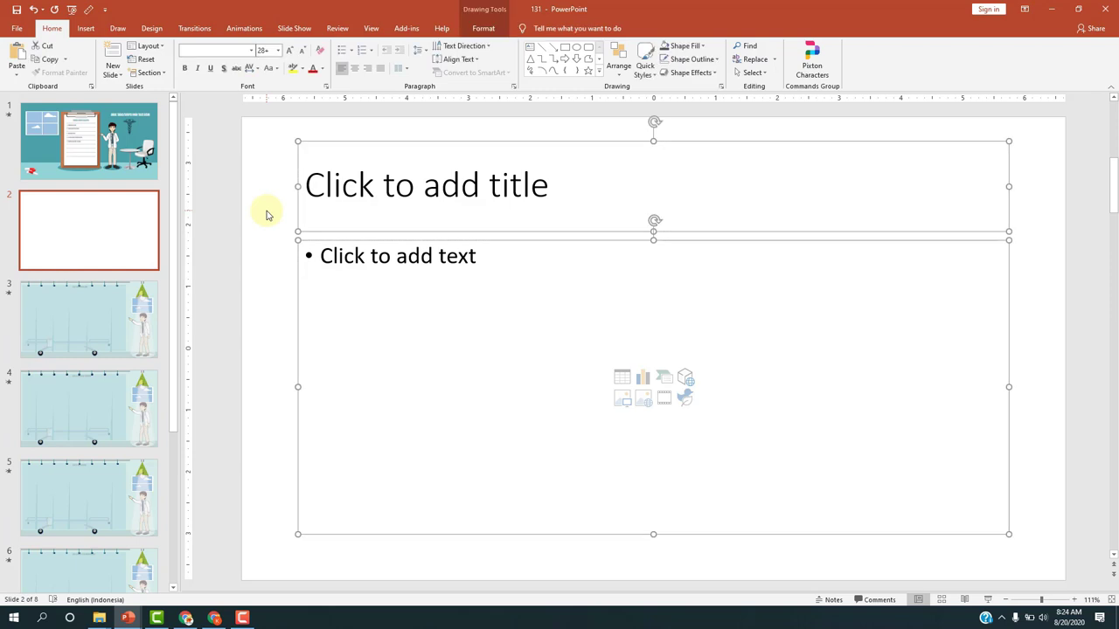
key("Delete")
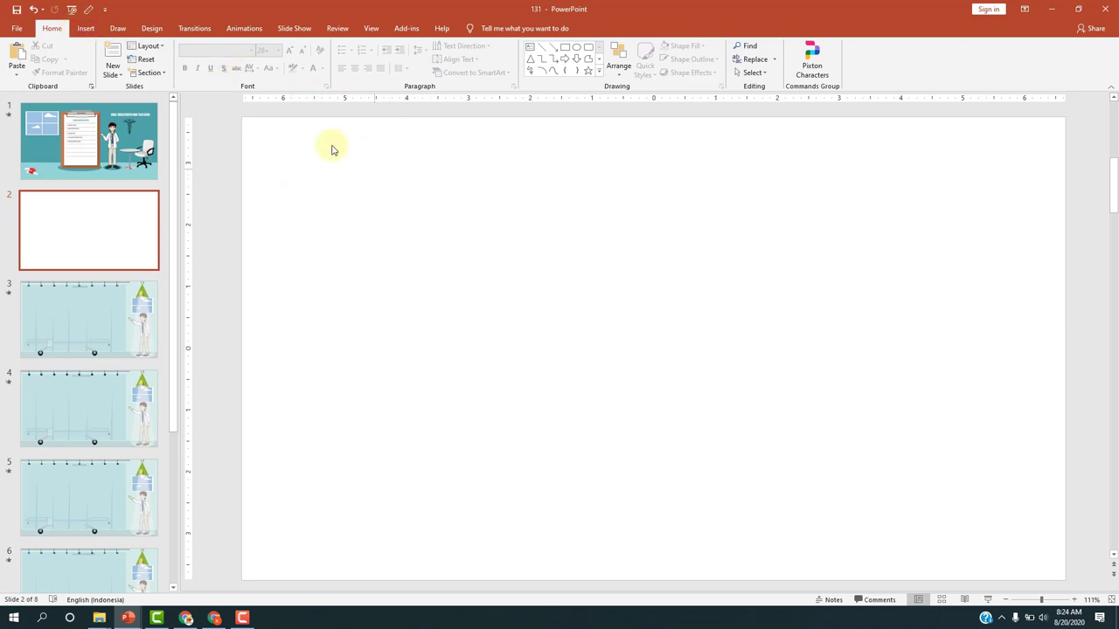
Insert the aset warna picture from the Downloads folder onto the blank slide
left_click(87, 30)
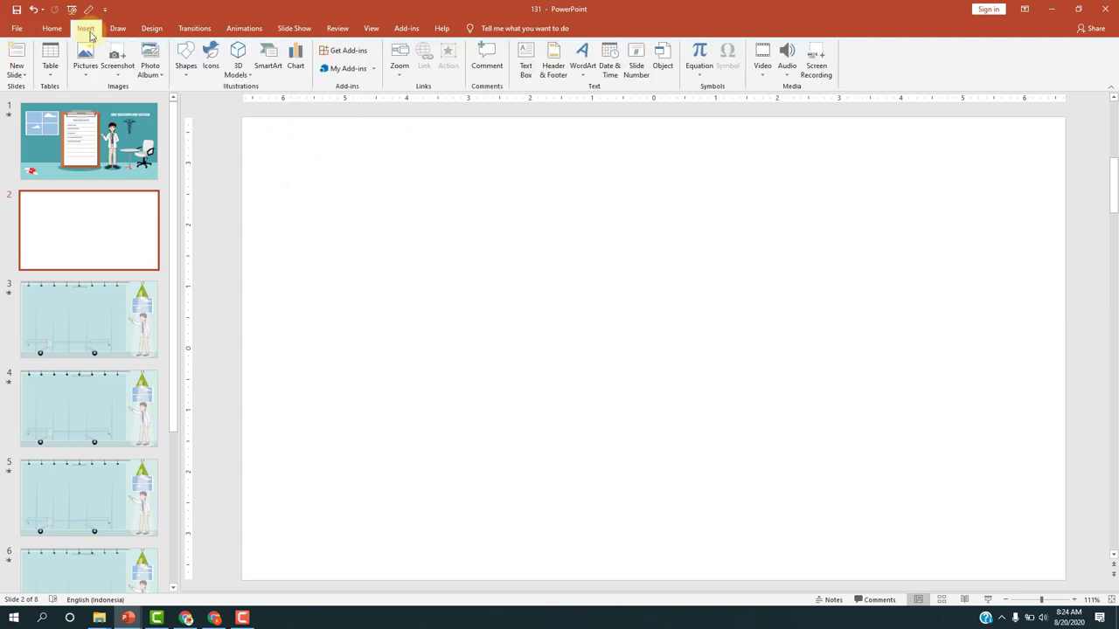
left_click(91, 74)
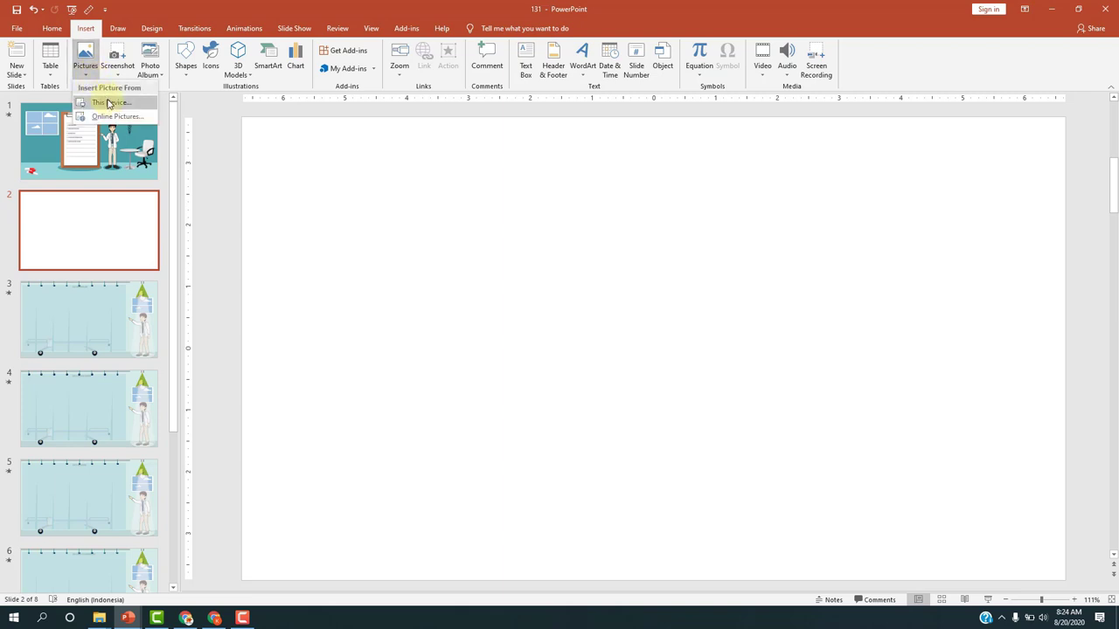
left_click(110, 102)
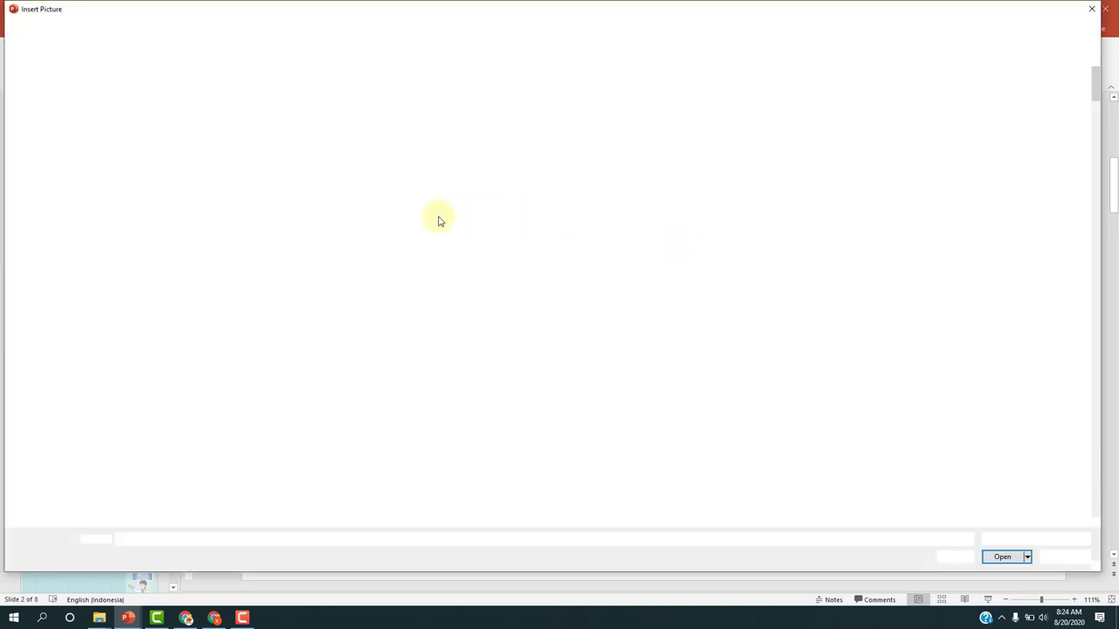
left_click(96, 166)
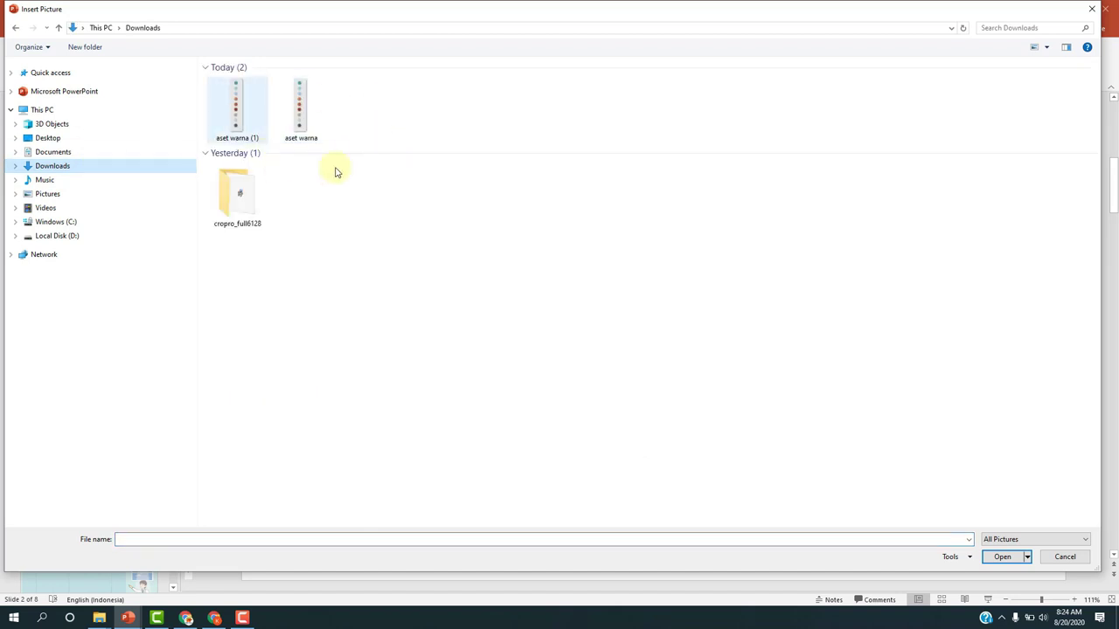
left_click(300, 109)
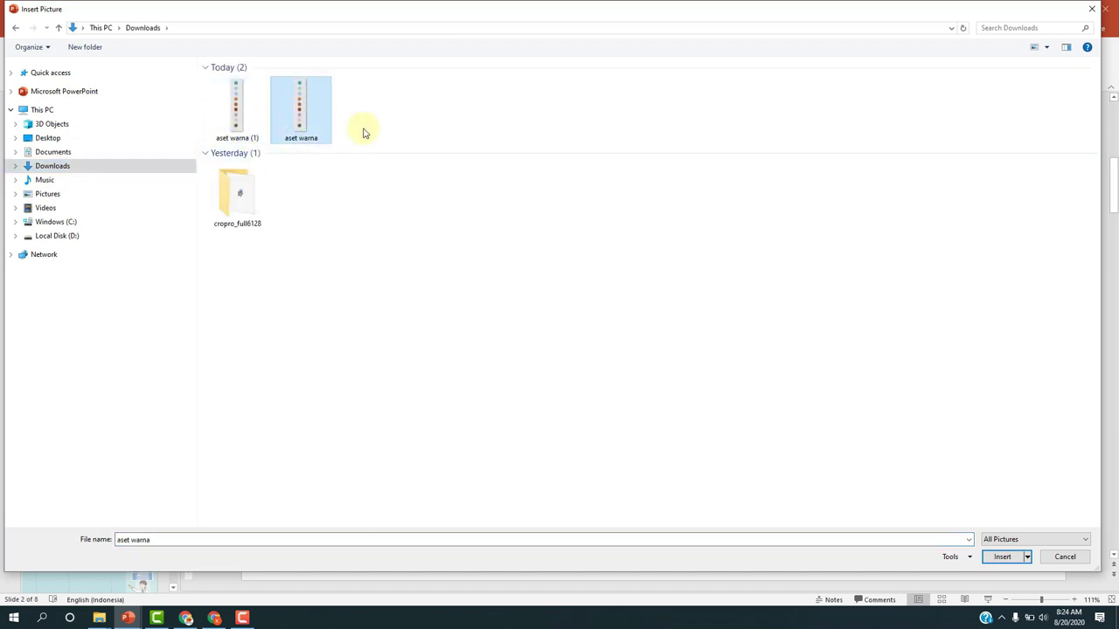
left_click(1005, 561)
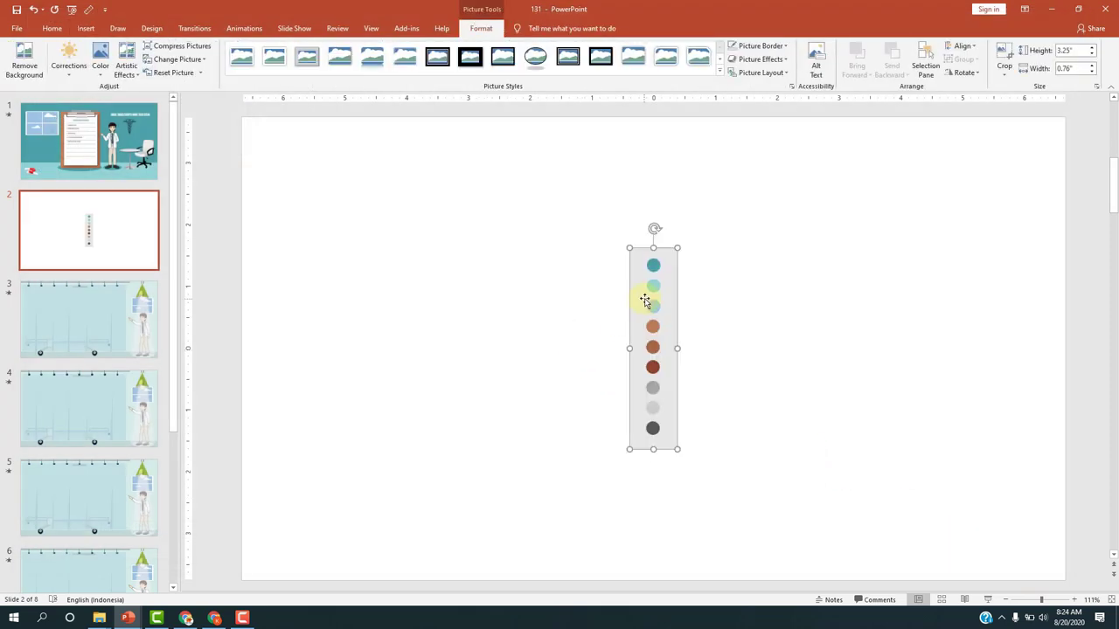
Move the swatches to the slide's top-left edge and draw a 13.33" × 6" rectangle across the top
mouse_move(644, 301)
left_mouse_down()
mouse_move(224, 178)
mouse_move(213, 164)
left_mouse_up()
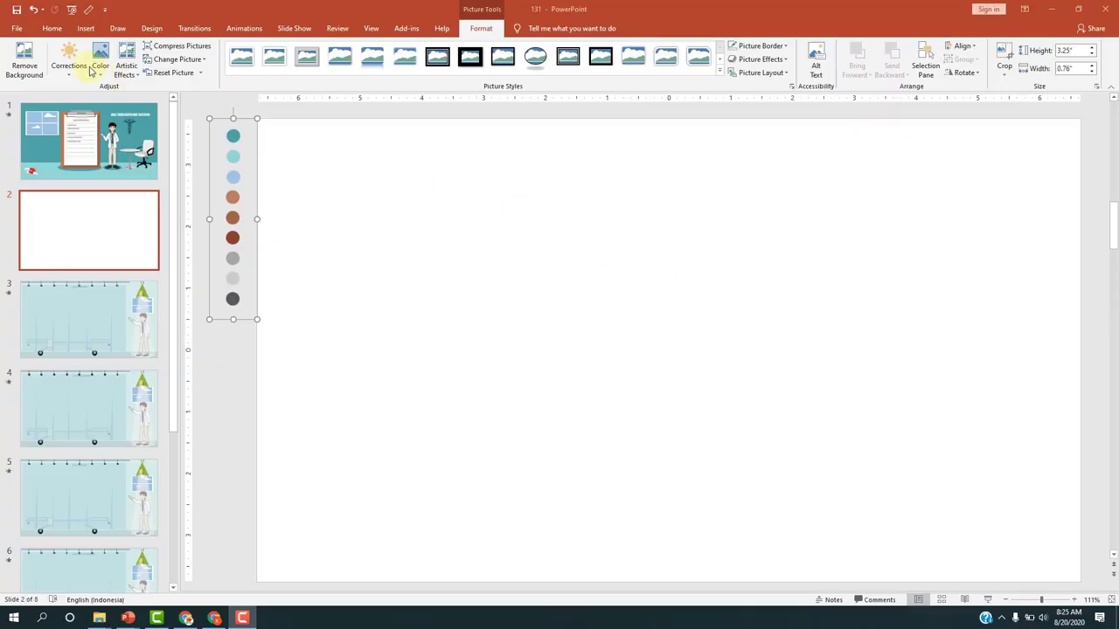
left_click(86, 28)
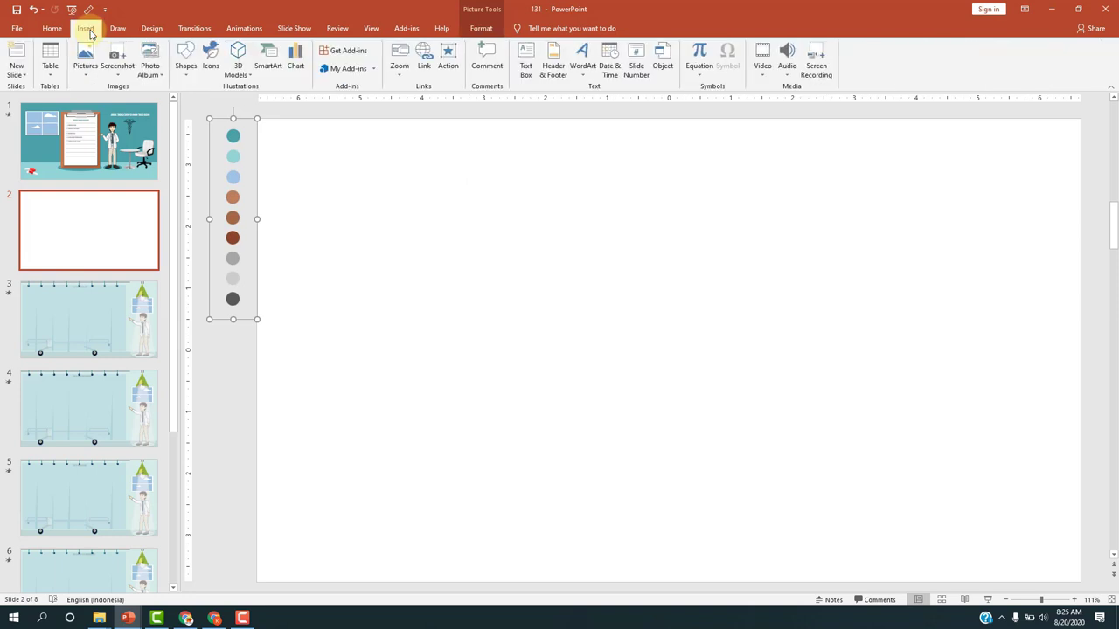
left_click(185, 66)
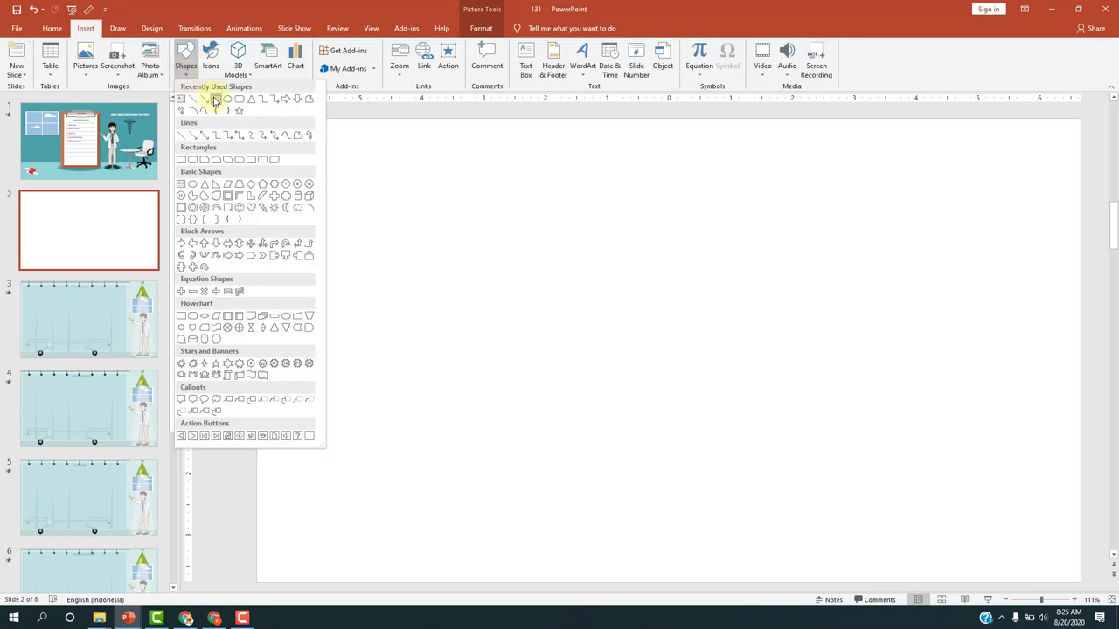
left_click(215, 101)
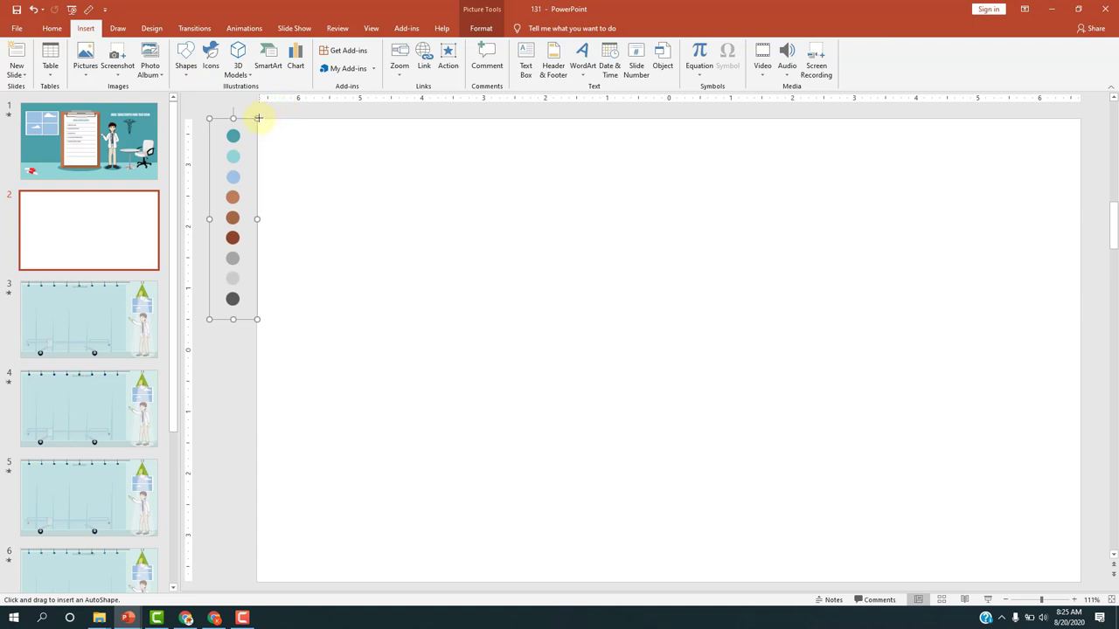
left_click_drag(258, 118, 1057, 487)
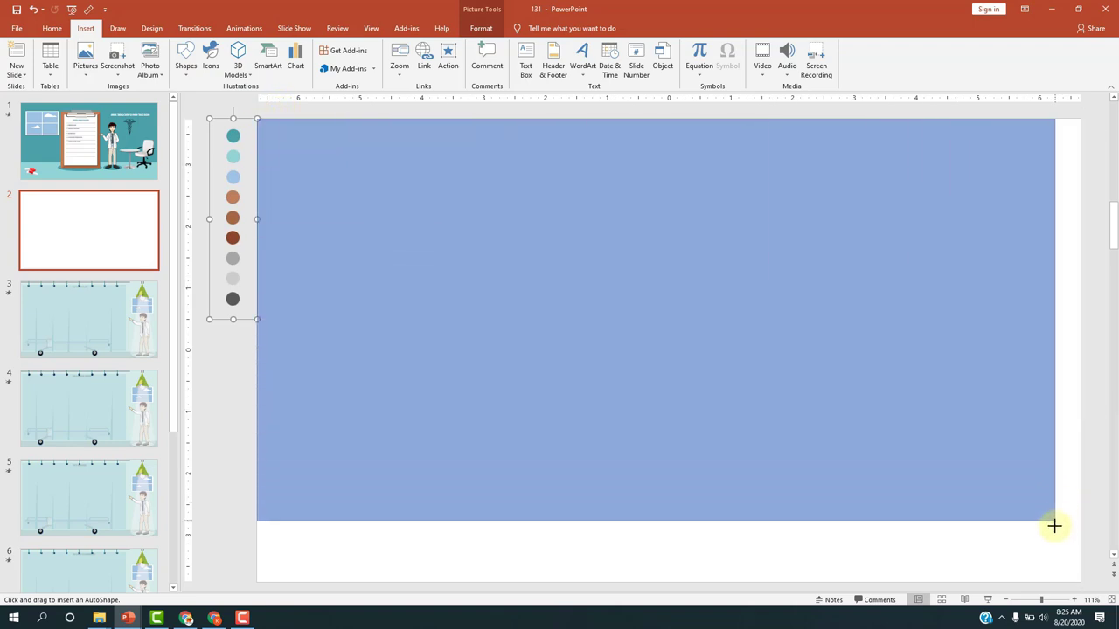
left_click_drag(1058, 487, 1078, 503)
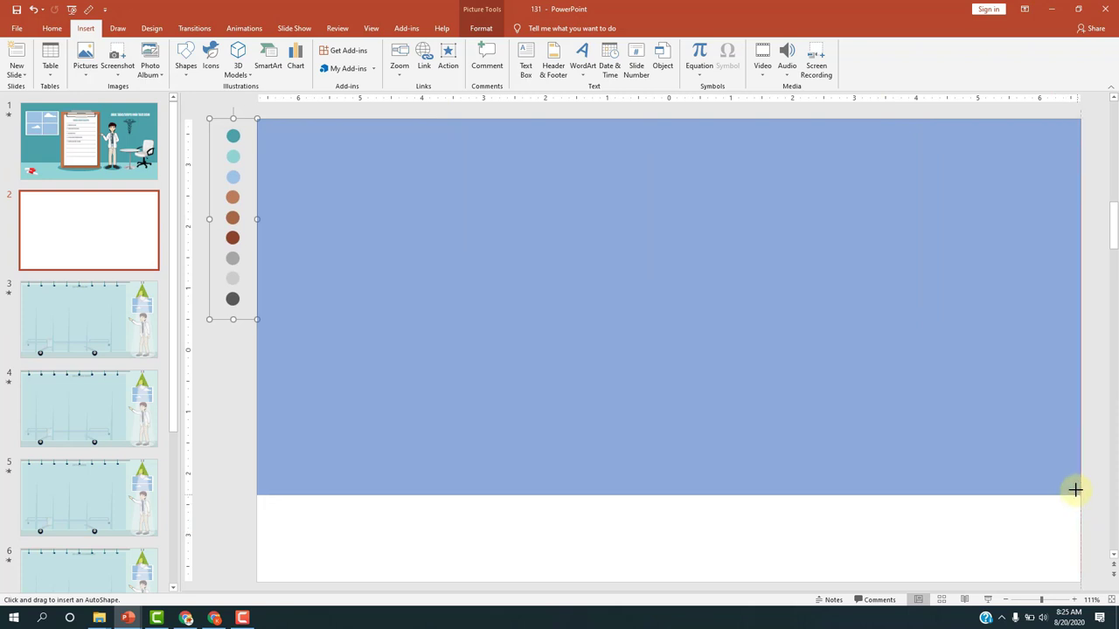
left_click_drag(1077, 503, 1077, 490)
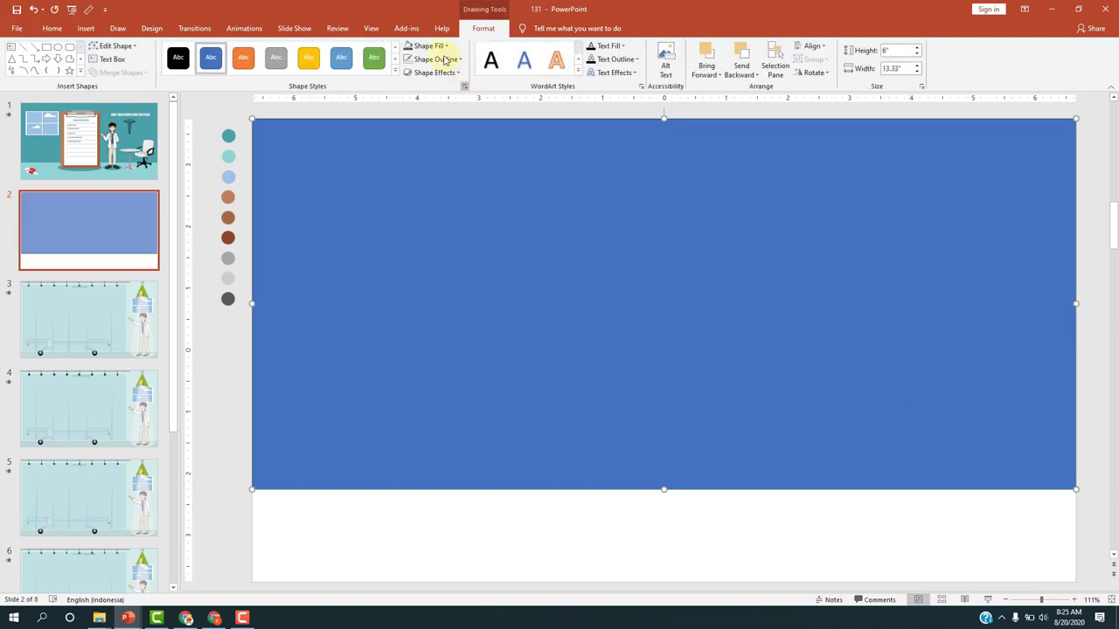
Fill the rectangle with the teal swatch, remove its outline, and duplicate it as a 1.5" bottom strip
left_click(430, 52)
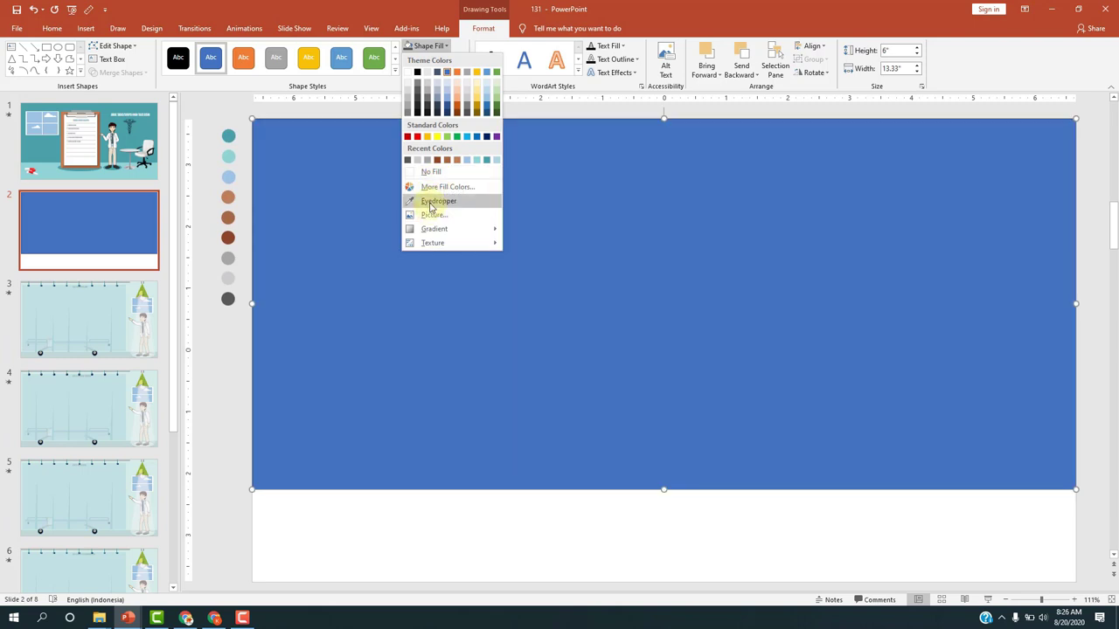
left_click(429, 201)
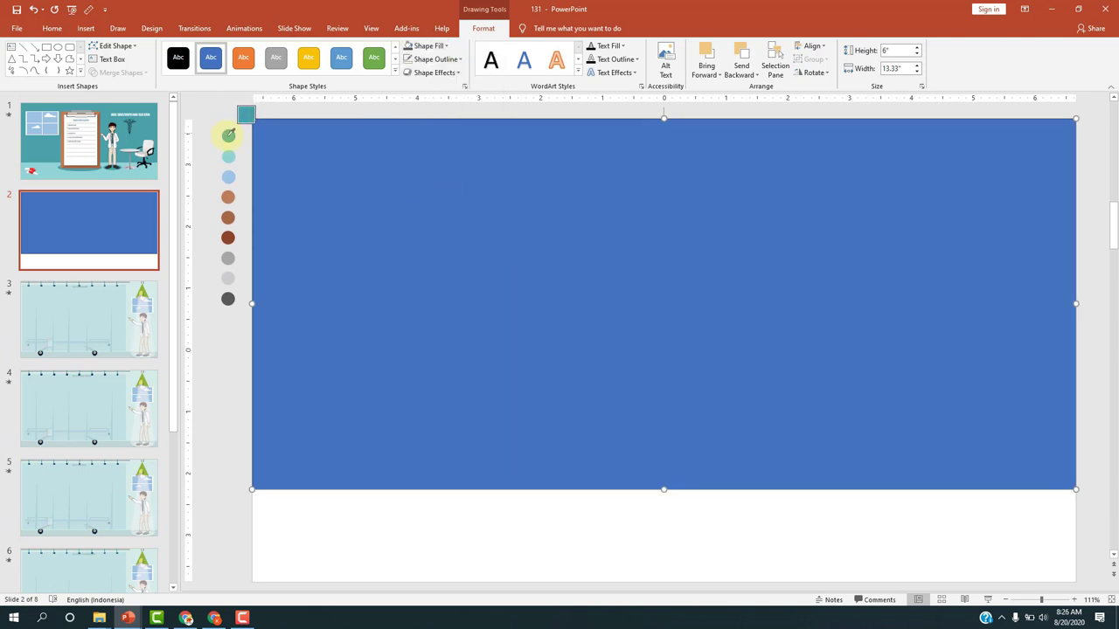
left_click(228, 134)
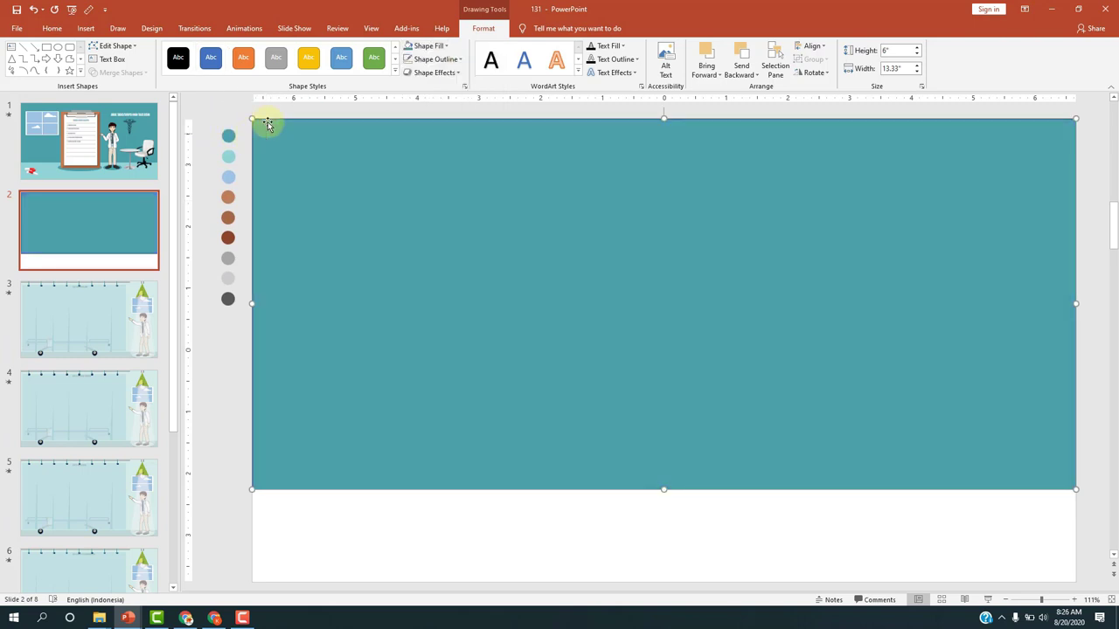
left_click(442, 61)
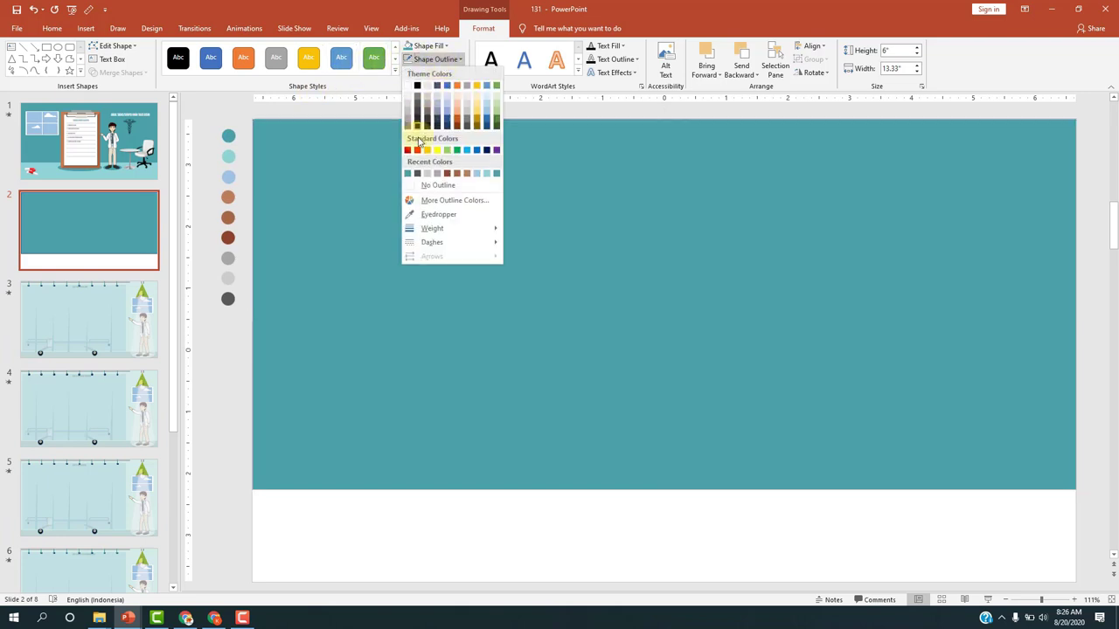
left_click(435, 188)
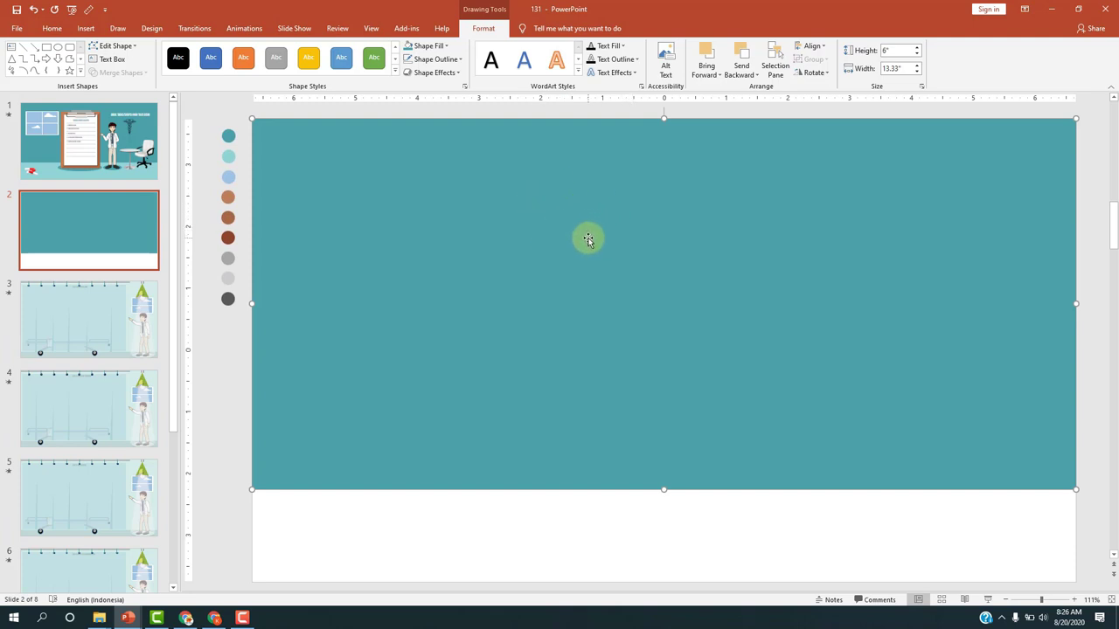
key("ctrl+d")
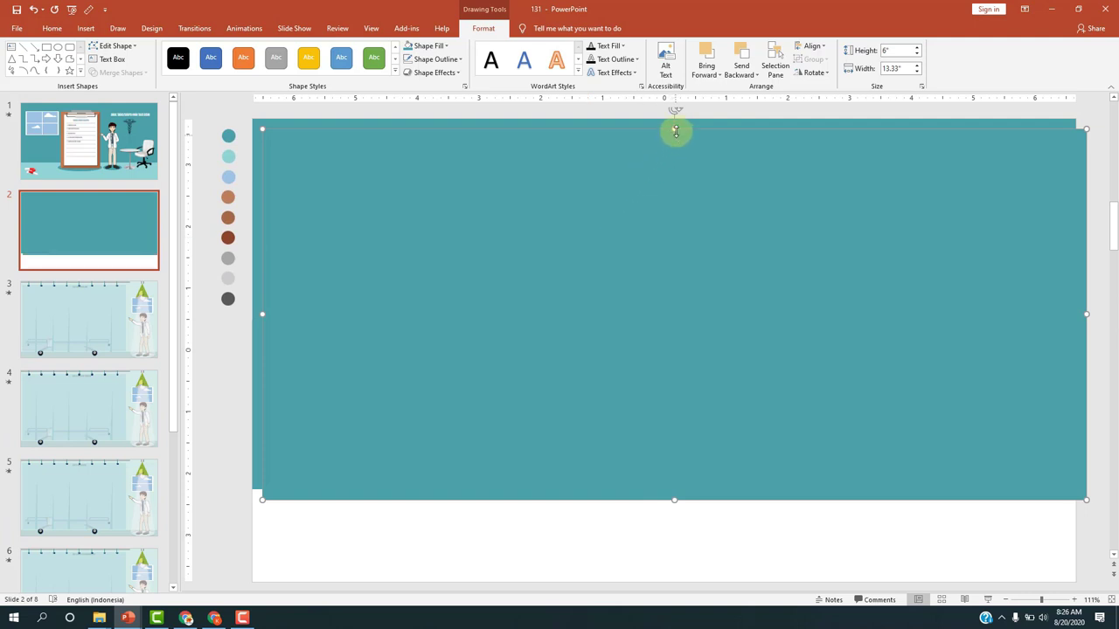
mouse_move(674, 129)
left_mouse_down()
mouse_move(681, 333)
mouse_move(638, 431)
mouse_move(664, 486)
left_mouse_up()
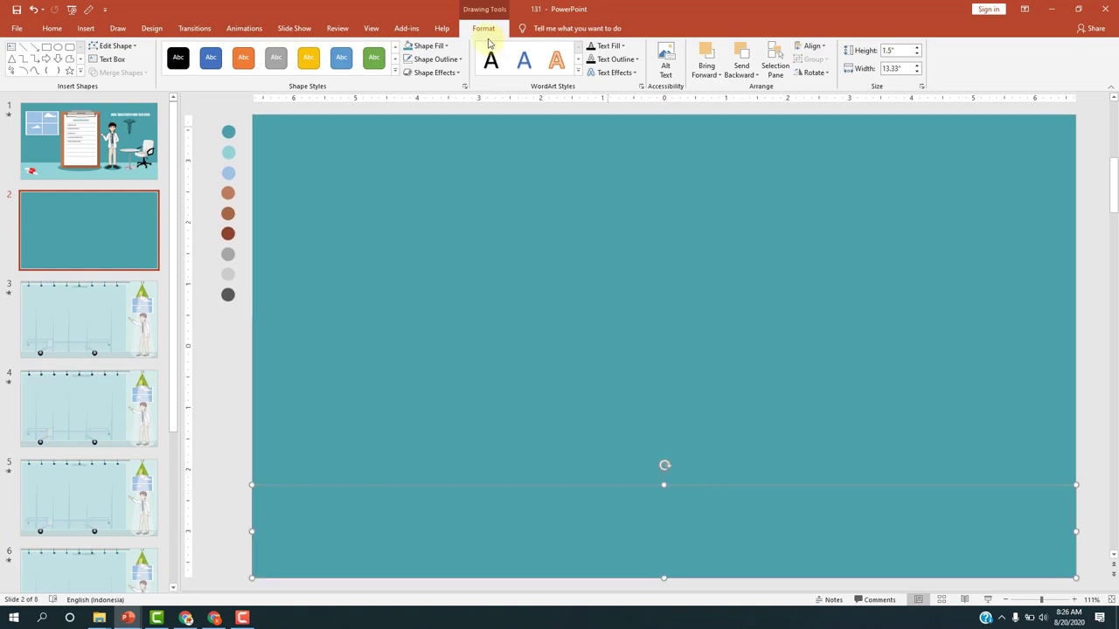
Fill the bottom strip with the light teal swatch colour
left_click(429, 47)
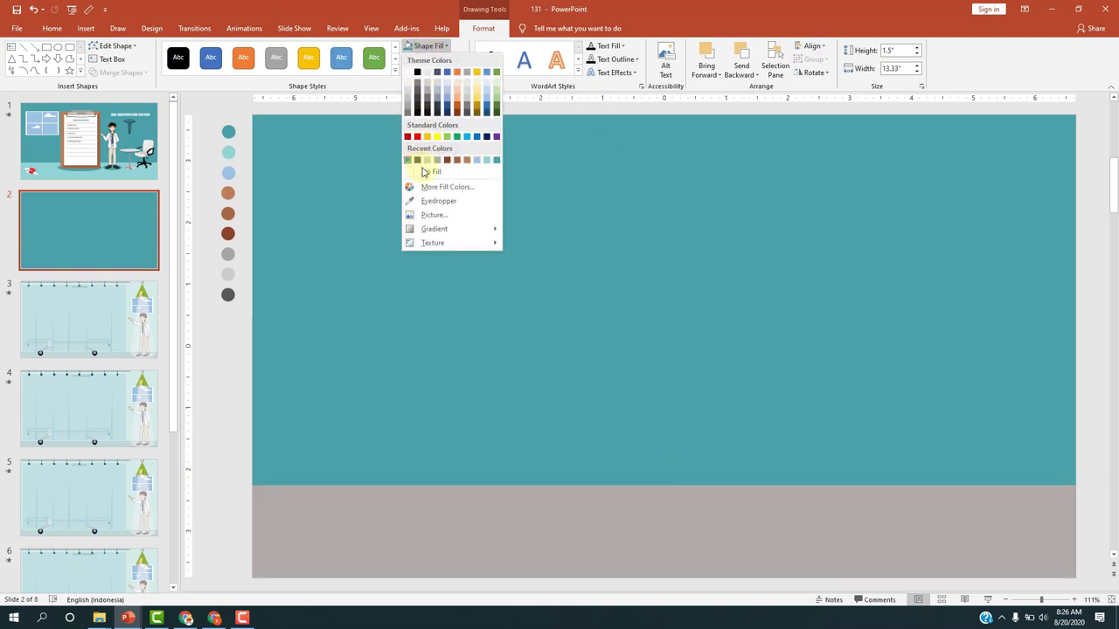
left_click(422, 201)
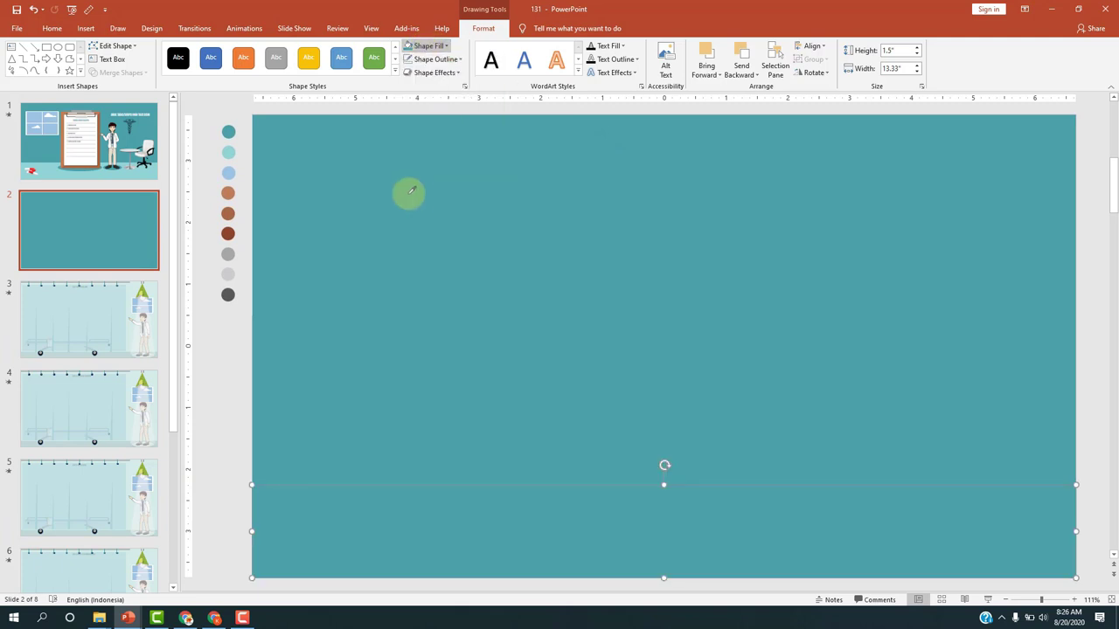
left_click(228, 151)
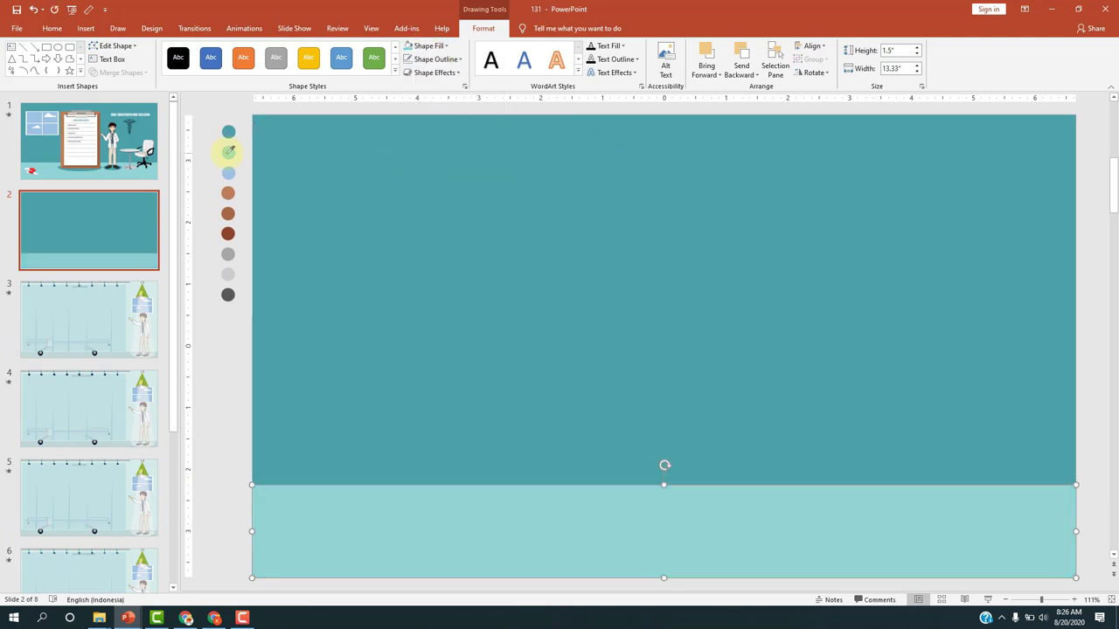
Enlarge the light-teal floor band to 1.91" tall
left_click(243, 372)
left_click(672, 505)
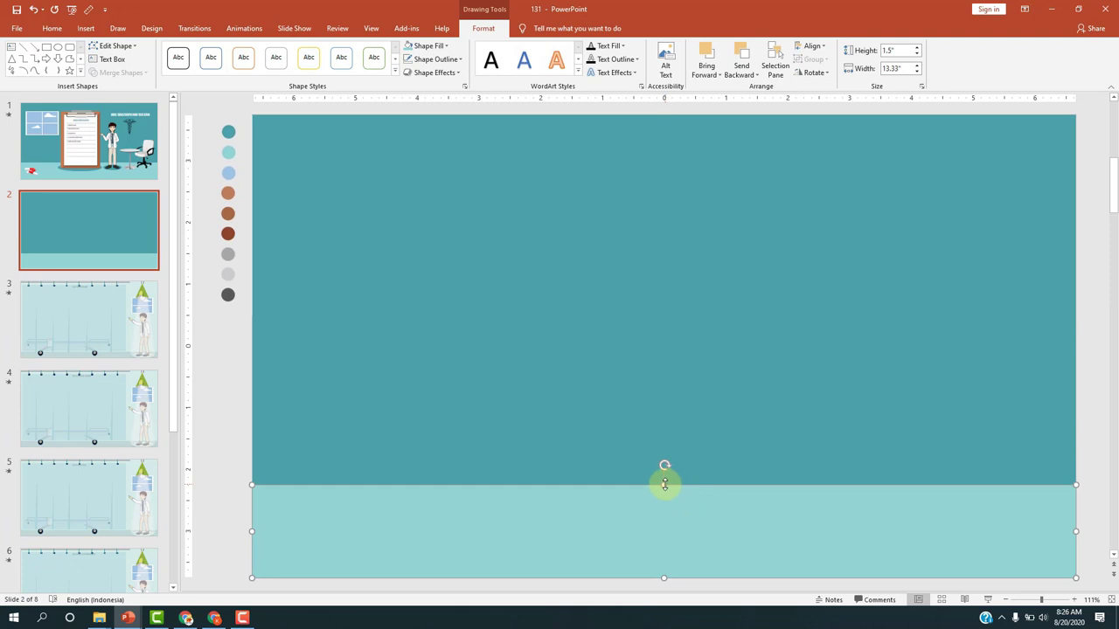
left_click_drag(664, 484, 662, 463)
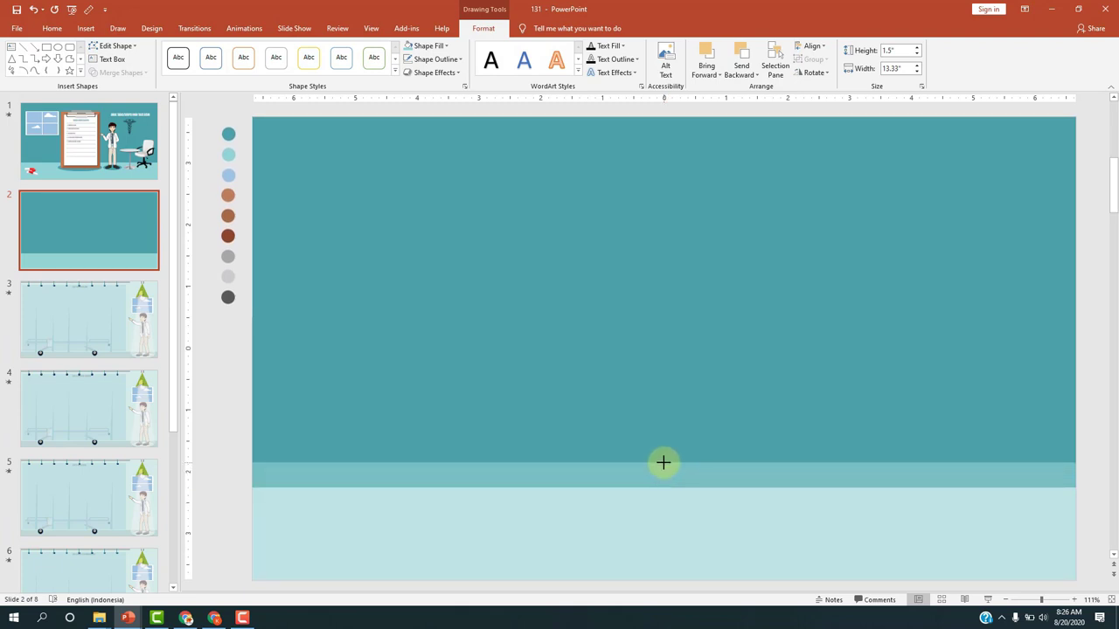
left_click_drag(663, 462, 663, 462)
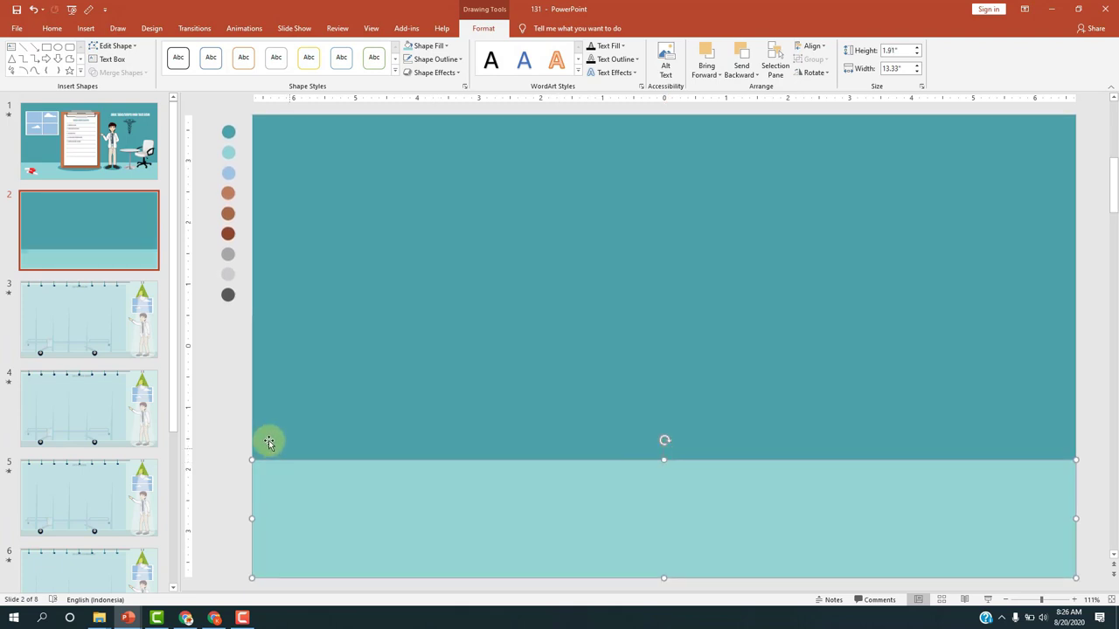
Paste and duplicate the teal wall rectangle, then shrink the copy
left_click(240, 432)
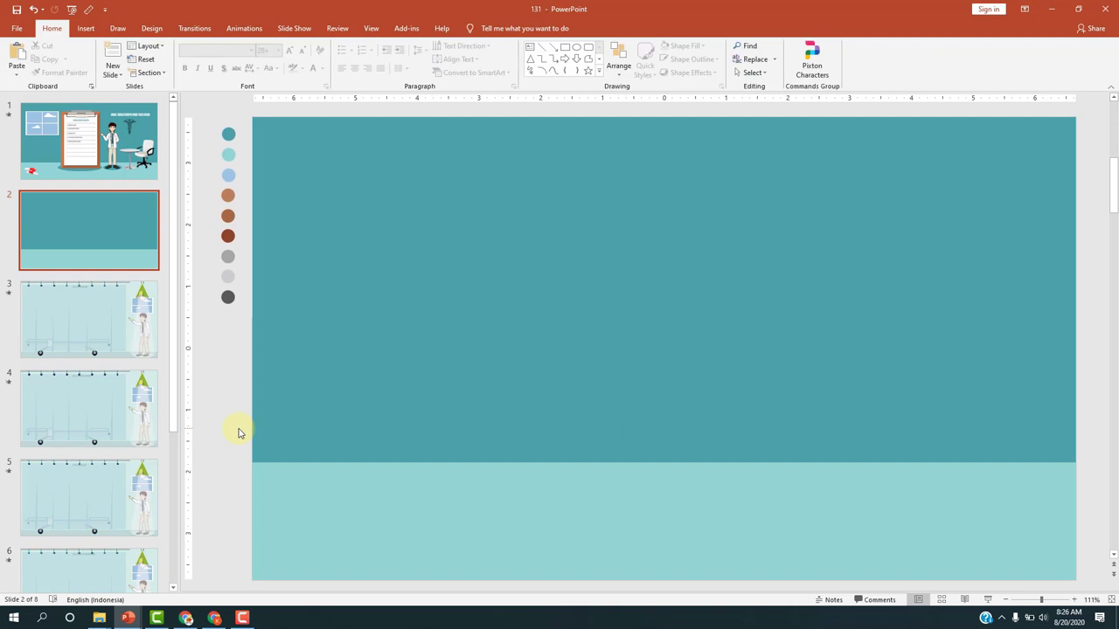
key("ctrl+v")
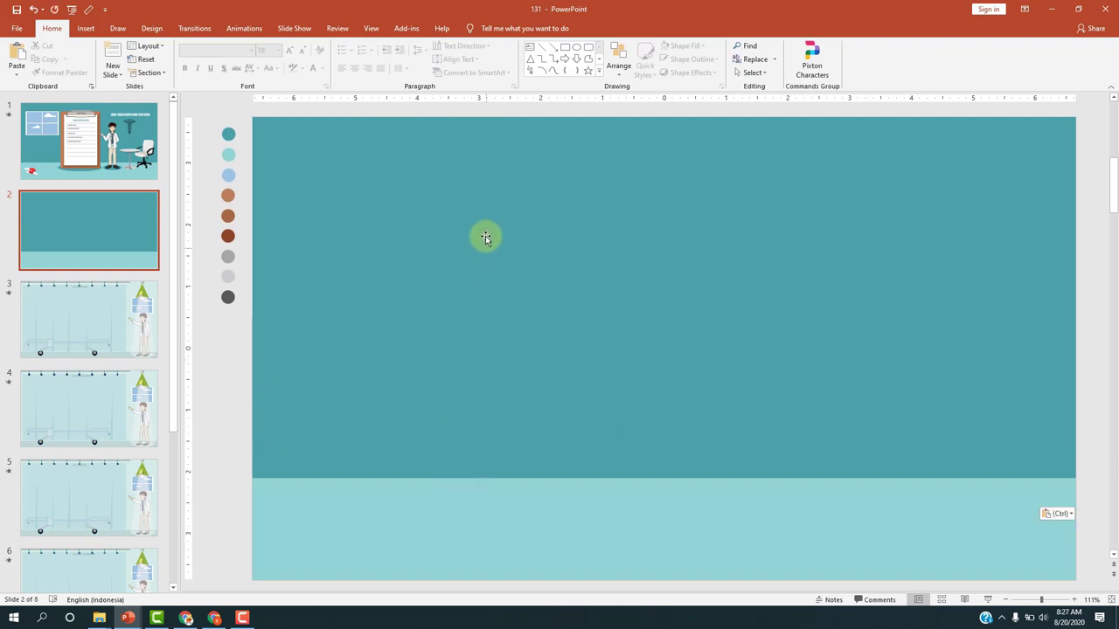
left_click(494, 208)
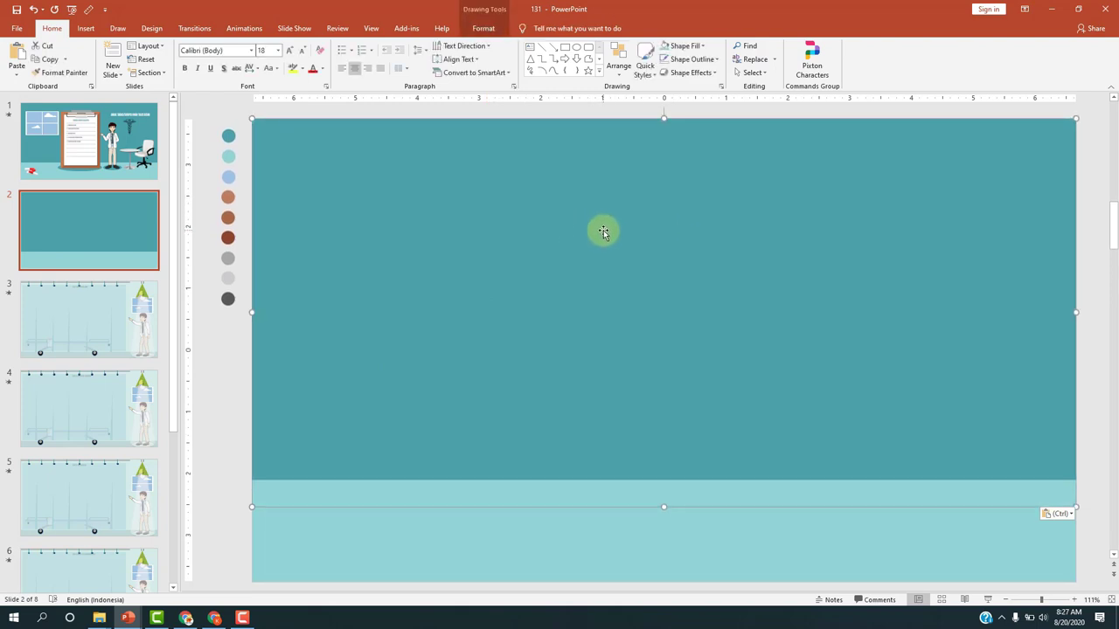
key("ctrl+d")
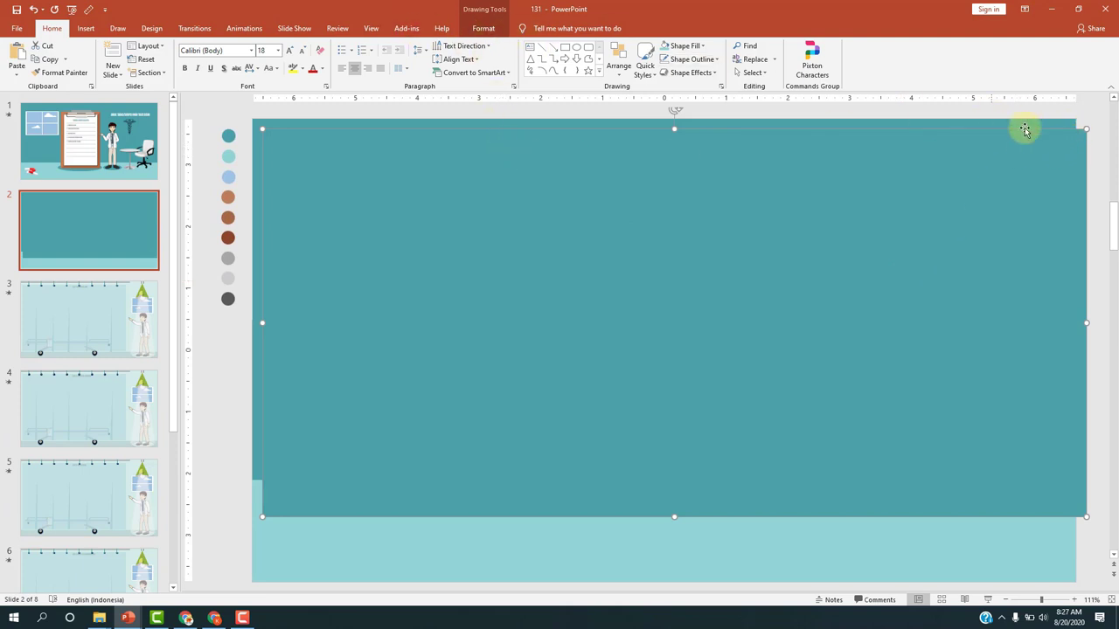
left_click_drag(1076, 131, 702, 225)
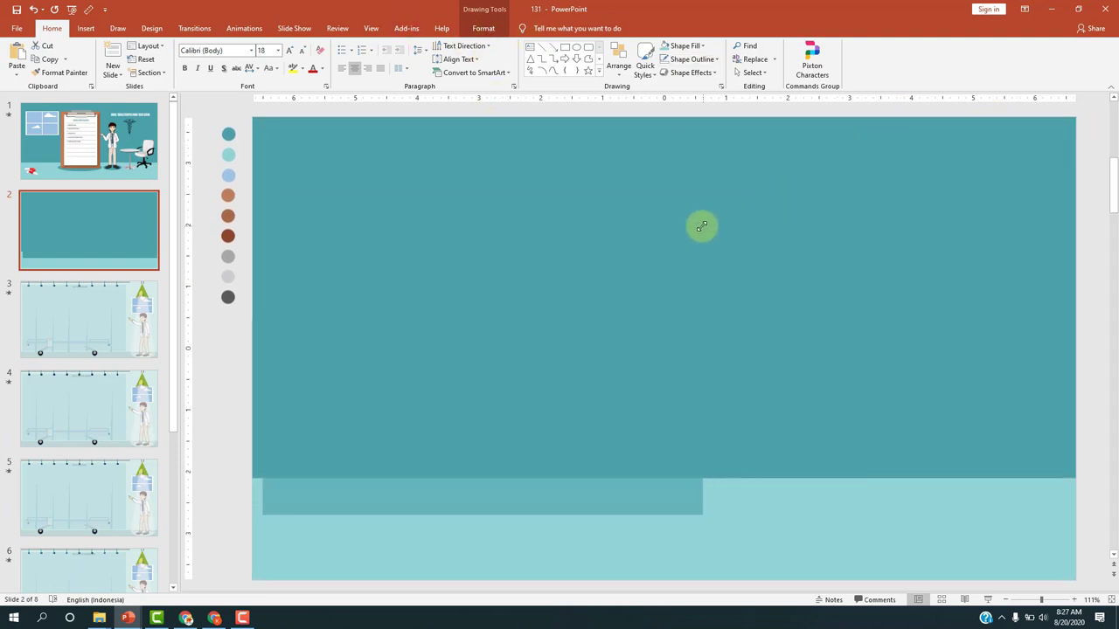
Make the copy a white 3.77" × 2.54" rectangle near the top-left, plus an offset duplicate
left_click(472, 28)
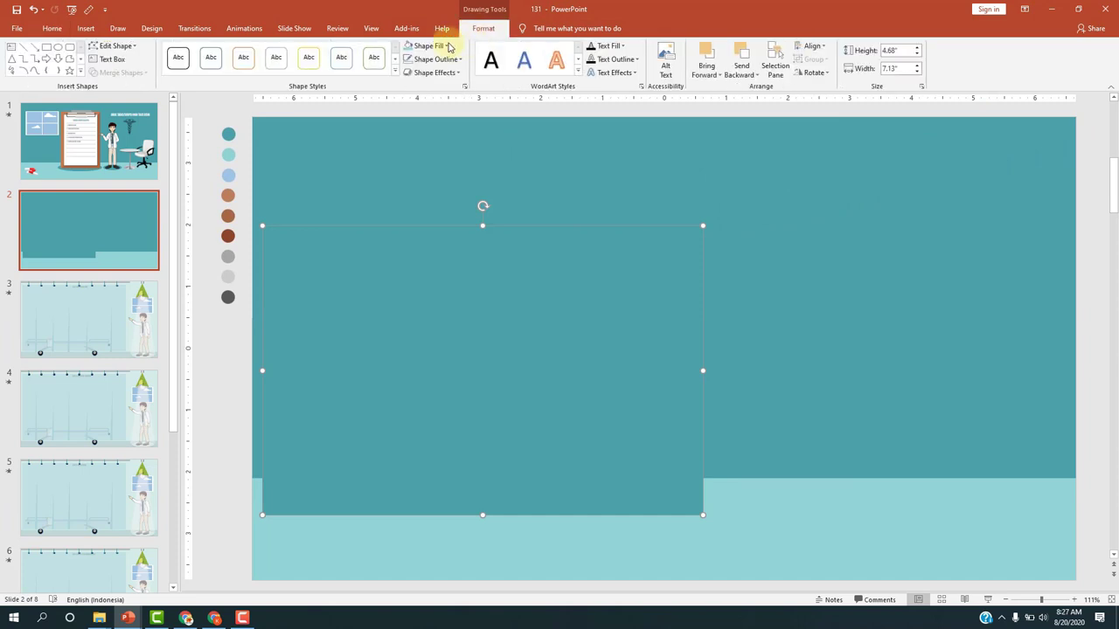
left_click(445, 46)
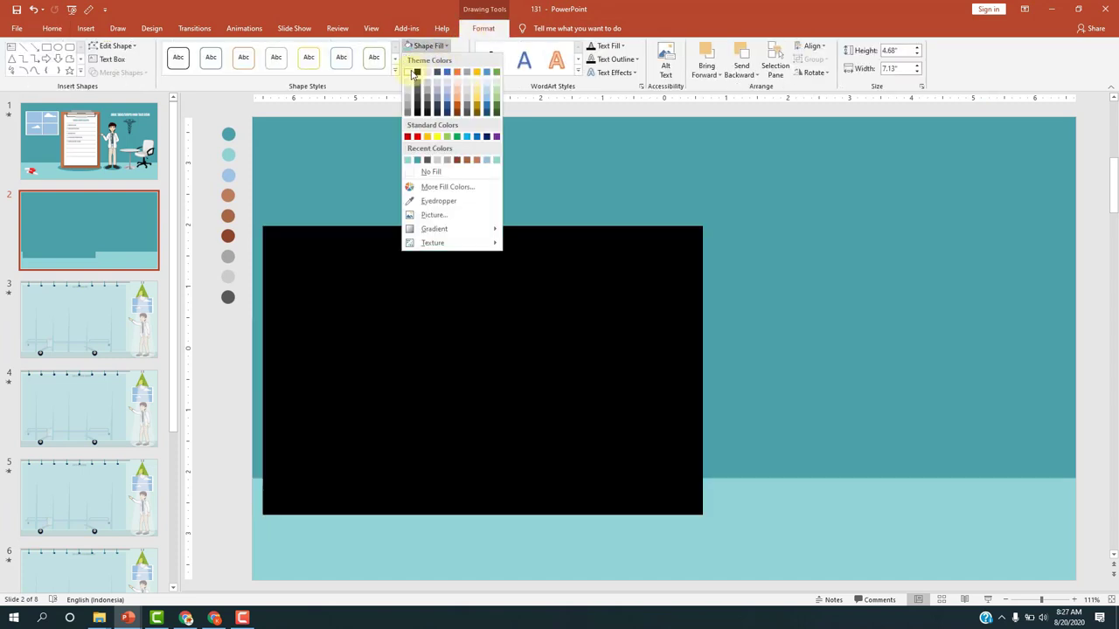
left_click(411, 72)
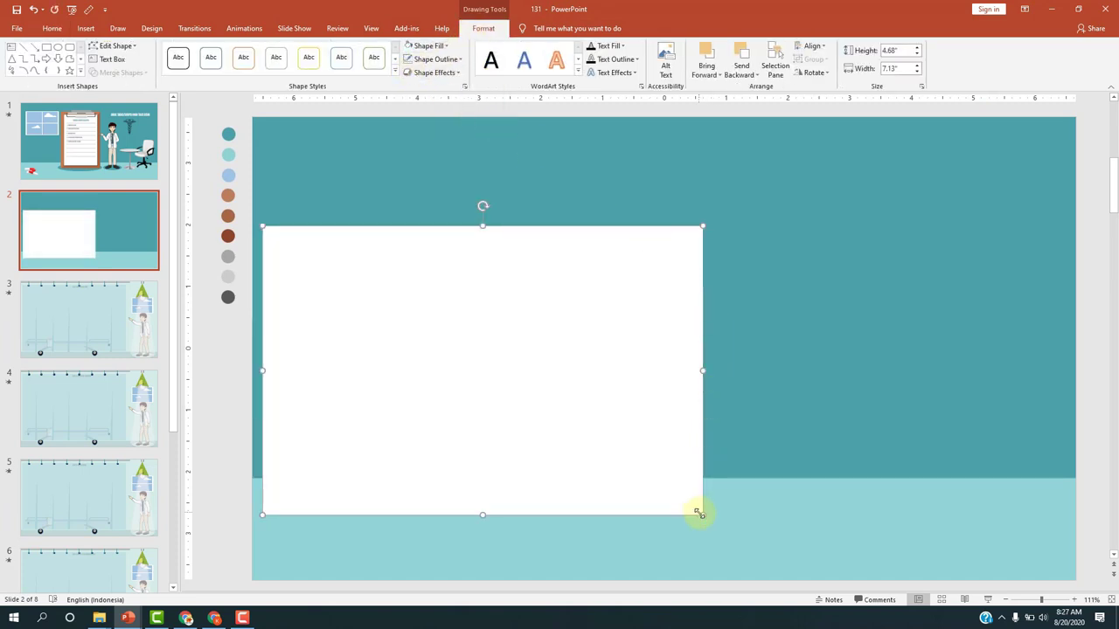
mouse_move(701, 514)
left_mouse_down()
mouse_move(484, 376)
mouse_move(495, 382)
left_mouse_up()
mouse_move(467, 335)
left_mouse_down()
mouse_move(495, 229)
mouse_move(479, 240)
left_mouse_up()
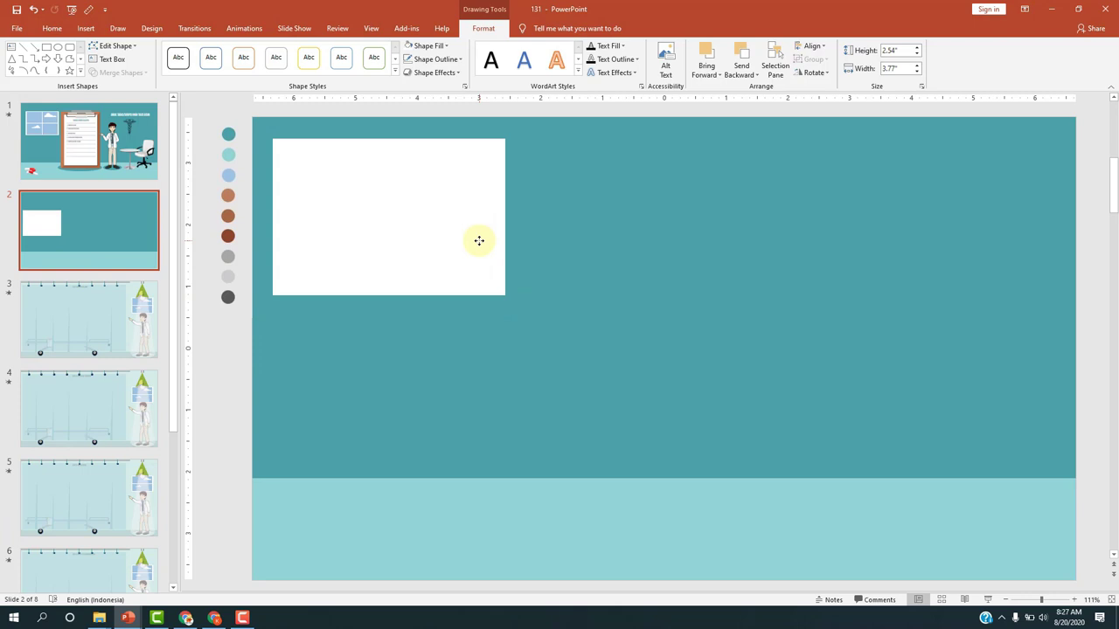
left_click_drag(479, 240, 479, 241)
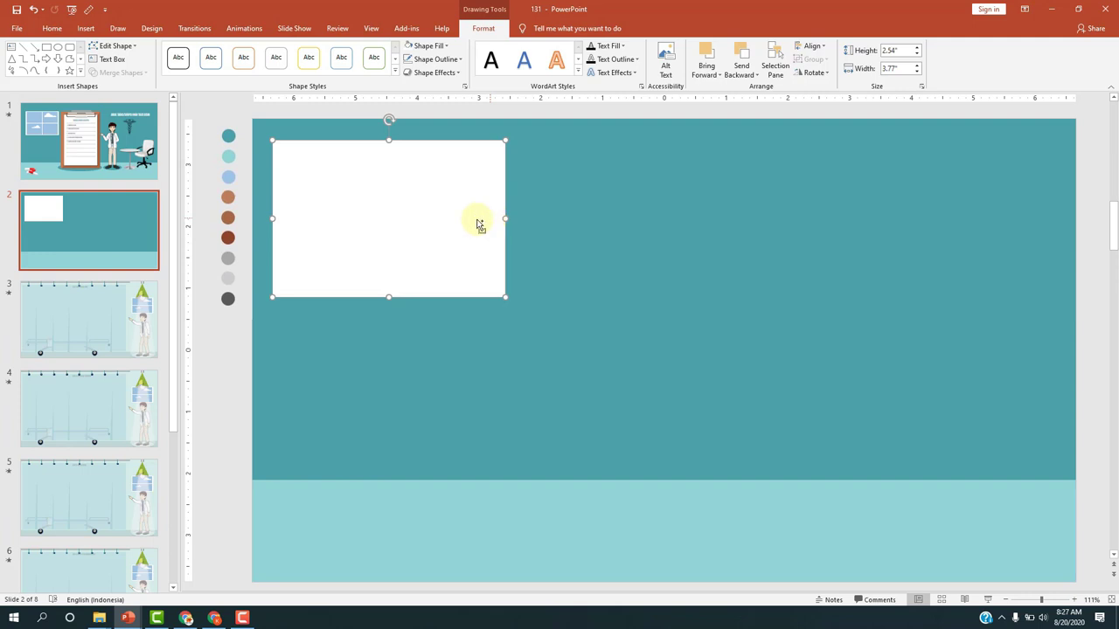
left_click_drag(378, 206, 399, 226, "ctrl")
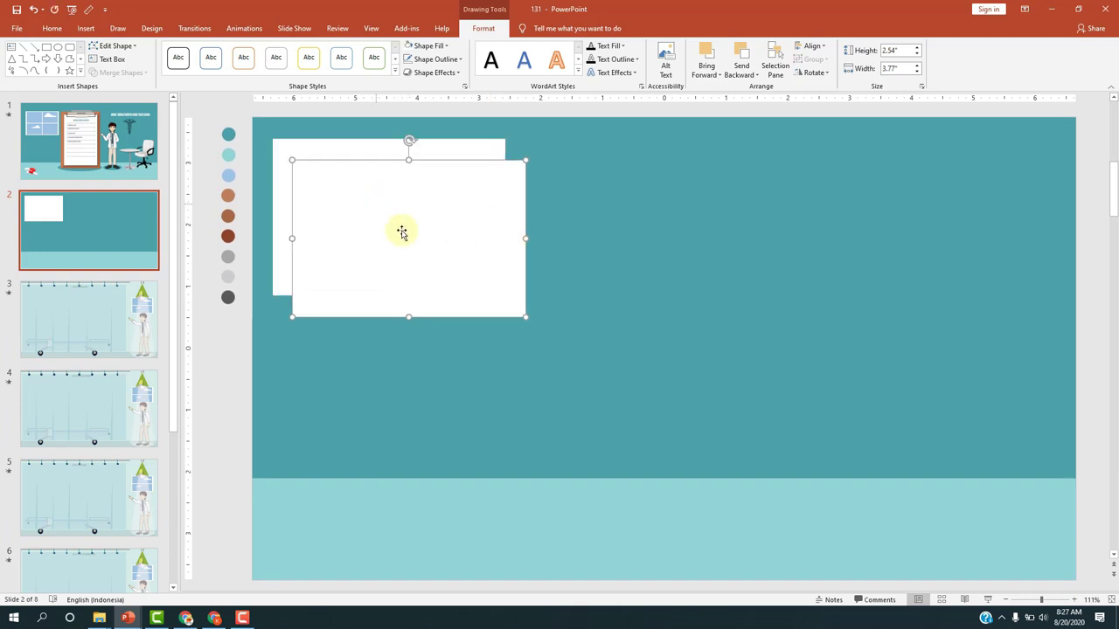
Fill the offset copy with the light-blue swatch colour and shrink it slightly
left_click(432, 47)
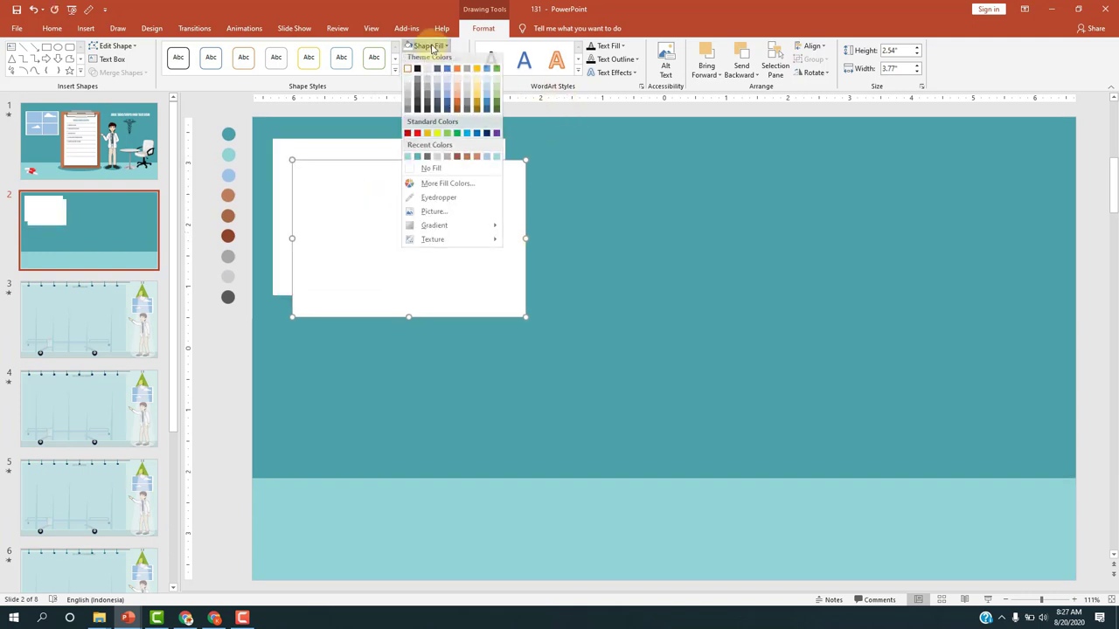
left_click(437, 200)
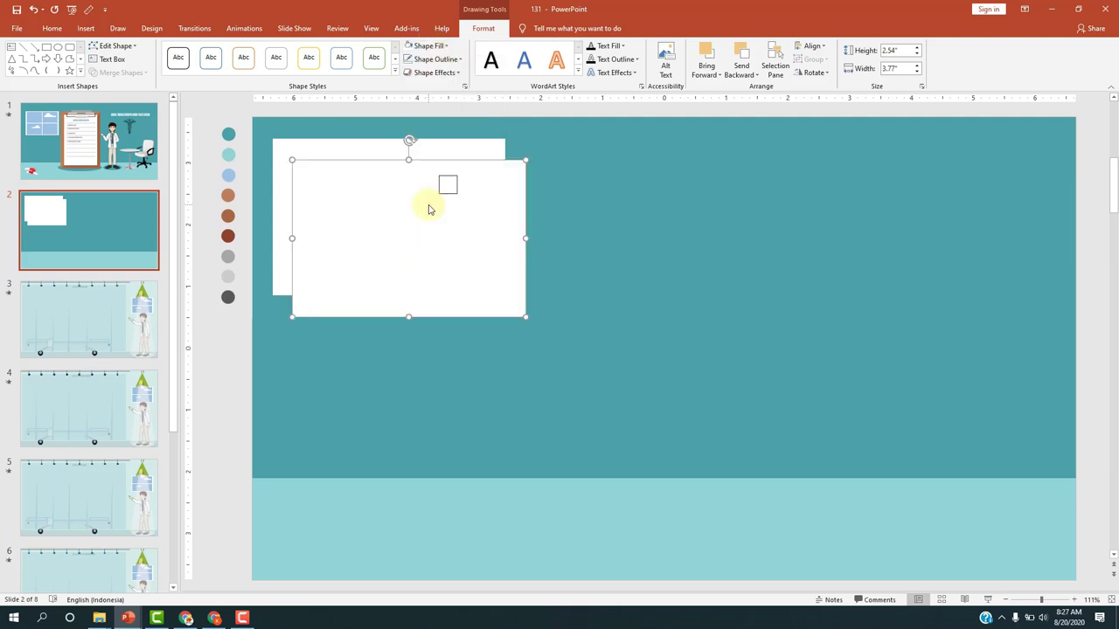
left_click(234, 177)
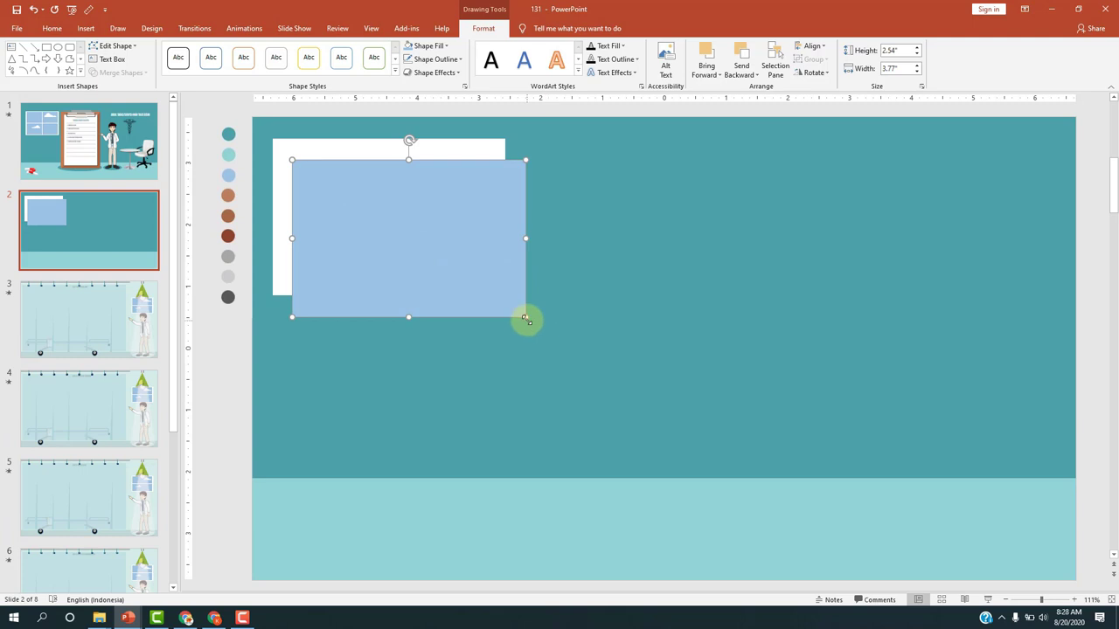
left_click_drag(525, 316, 483, 267)
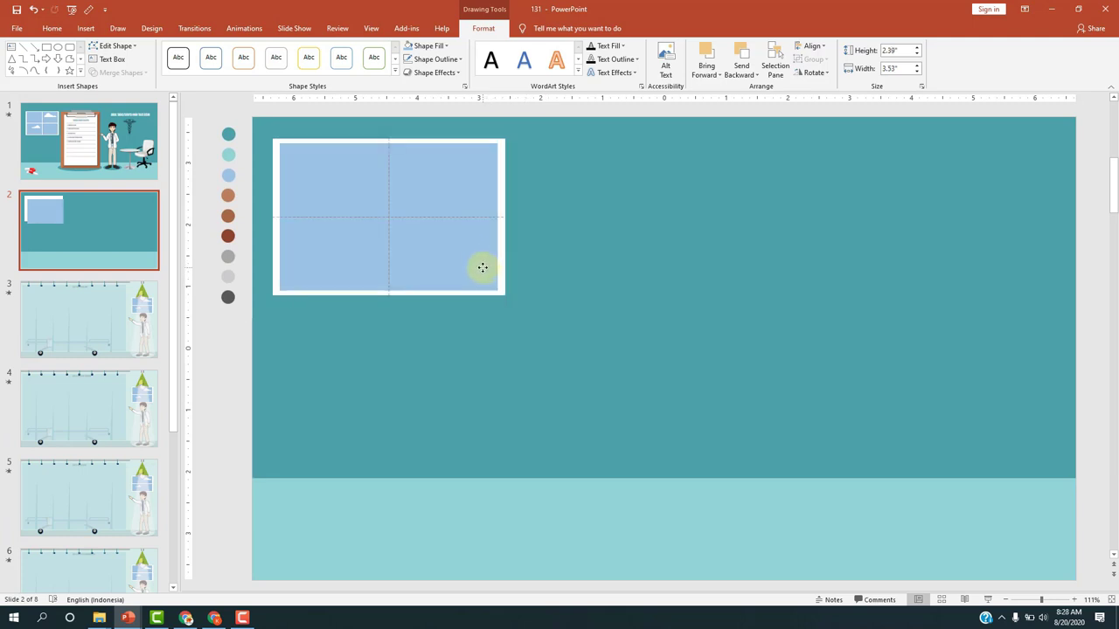
left_click_drag(482, 266, 485, 266)
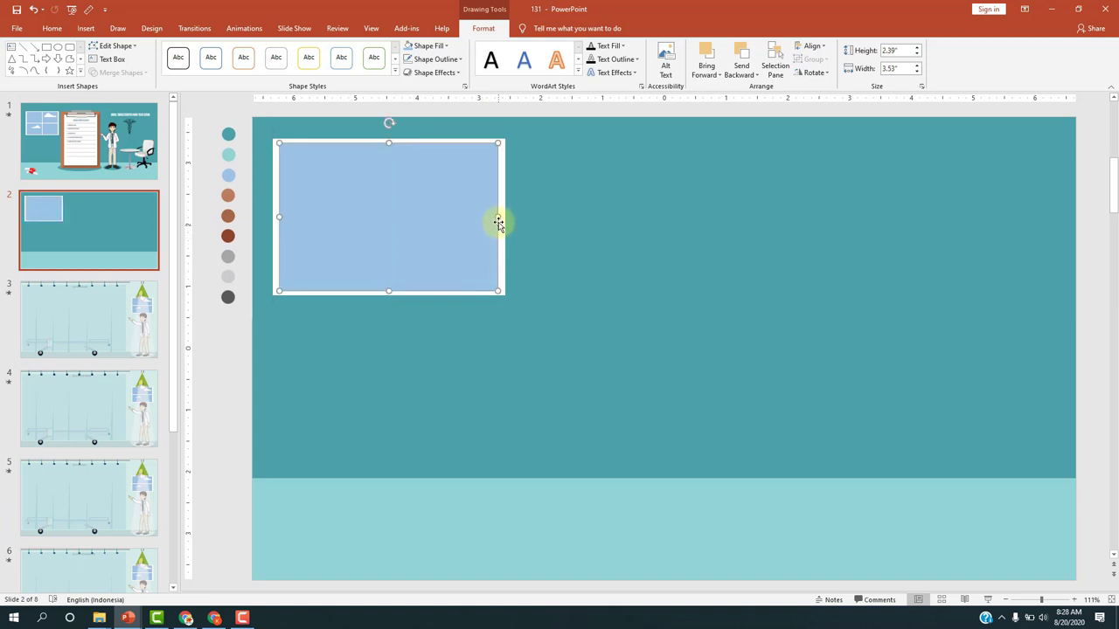
Resize the light-blue pane to 3.61" × 2.39" so it fits inside the white frame
left_click(497, 217)
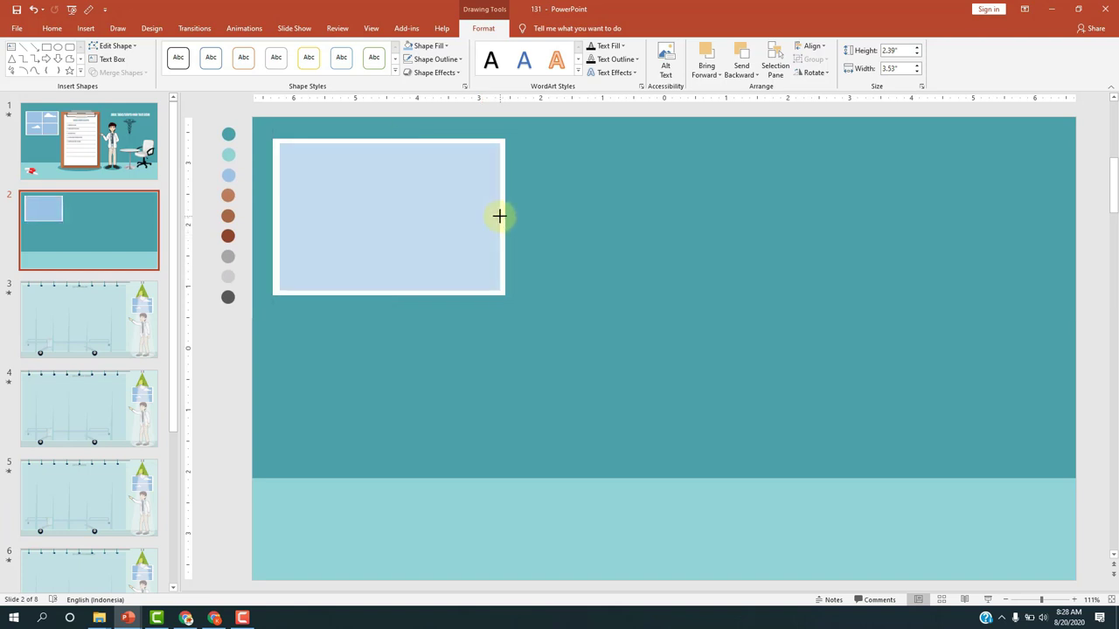
left_click_drag(500, 216, 500, 216)
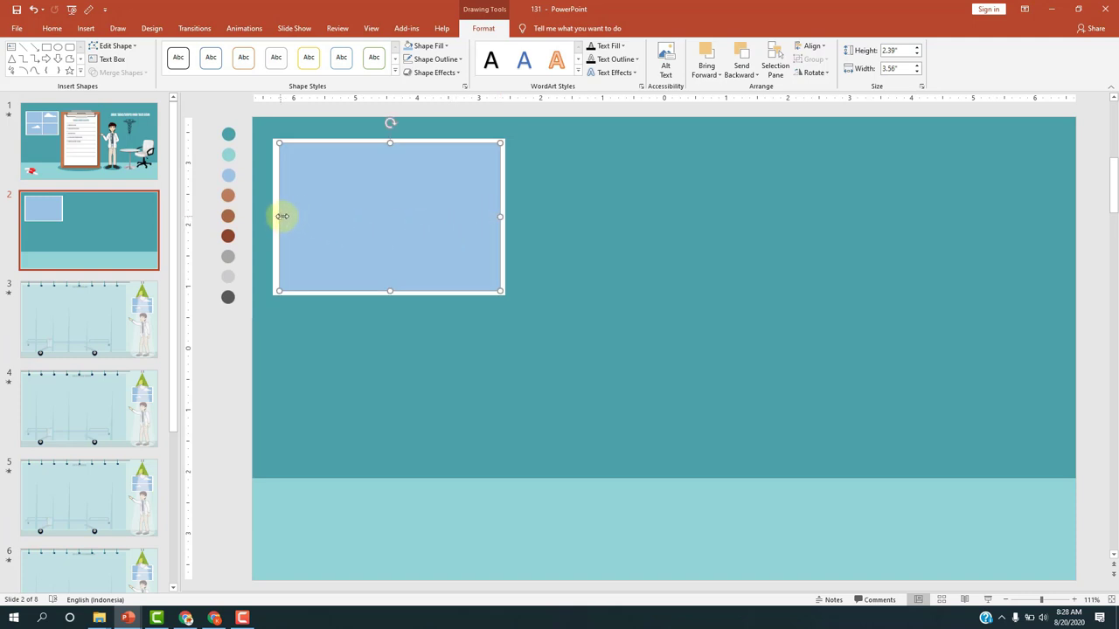
scroll(302, 221, "up", 2)
scroll(304, 220, "up", 3)
scroll(319, 245, "up", 4)
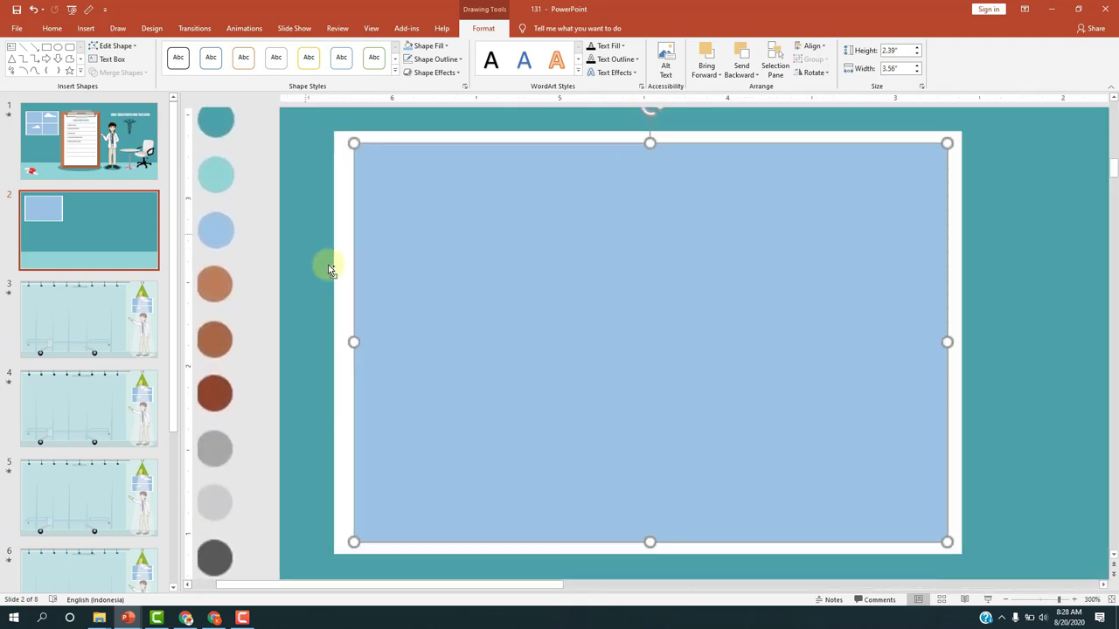
left_click_drag(353, 342, 345, 343)
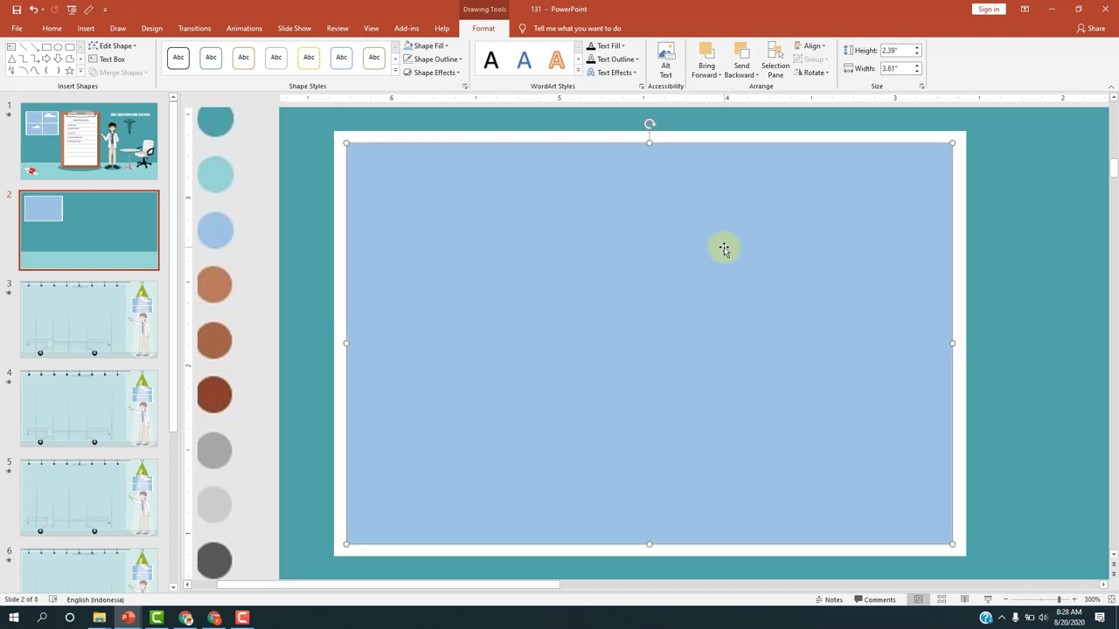
left_click(284, 271)
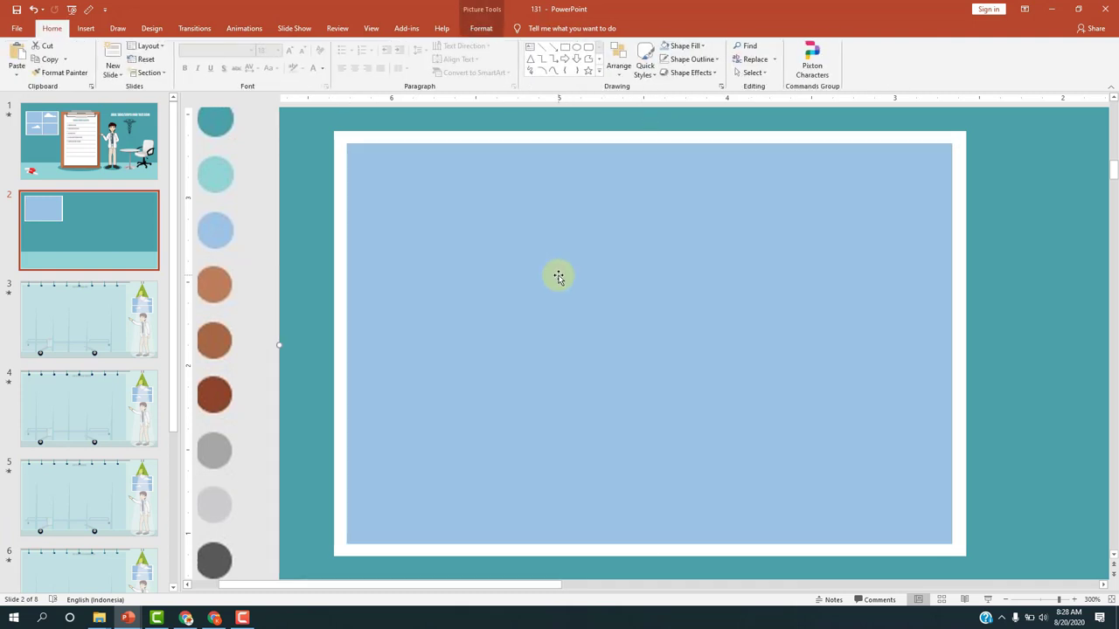
scroll(559, 277, "down", 5, "ctrl")
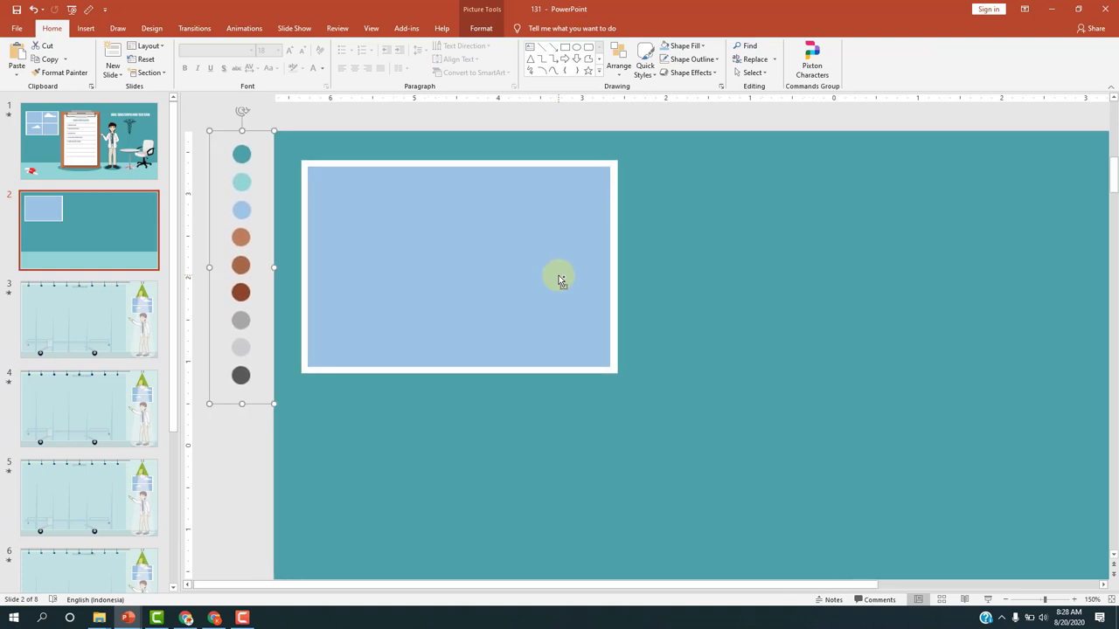
scroll(558, 275, "down", 2, "ctrl")
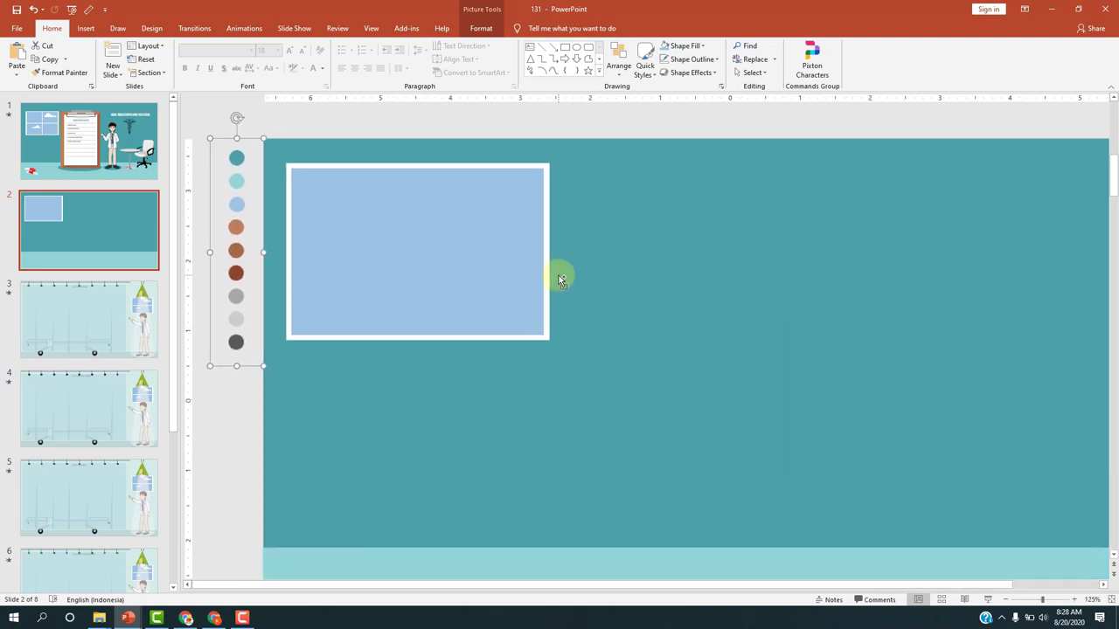
left_click(492, 262)
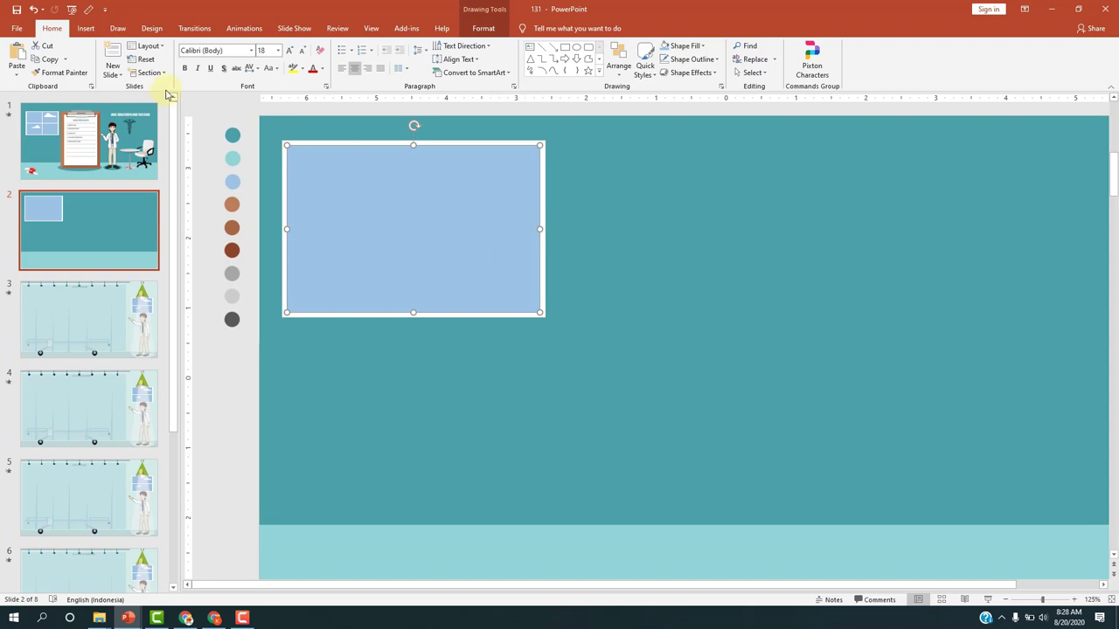
Draw a thin 2.48" bar down the middle of the window pane
left_click(83, 29)
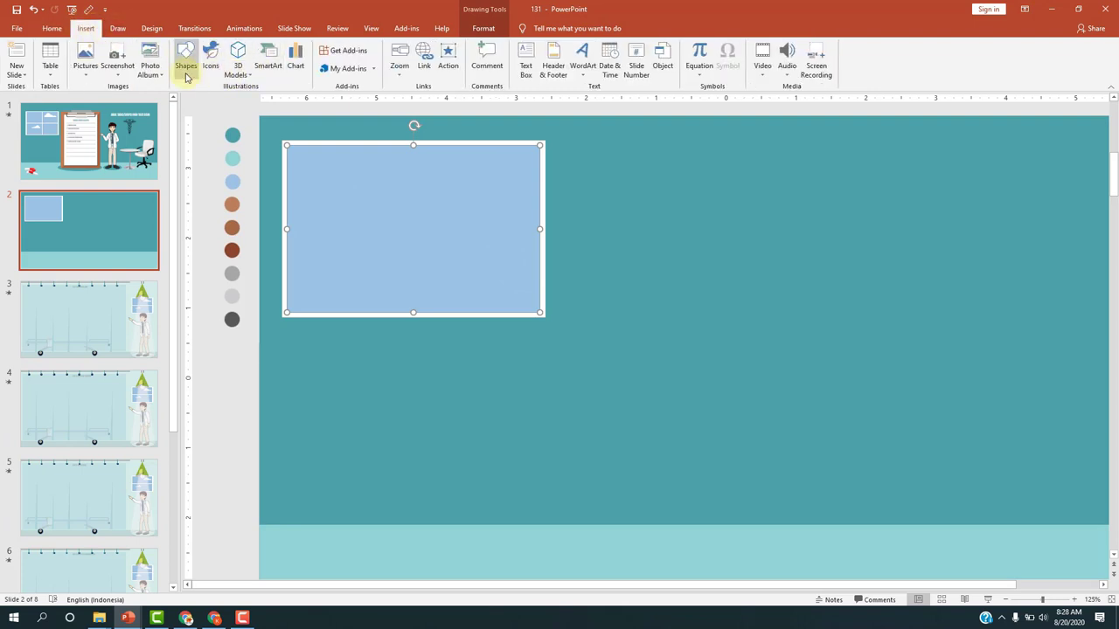
left_click(186, 70)
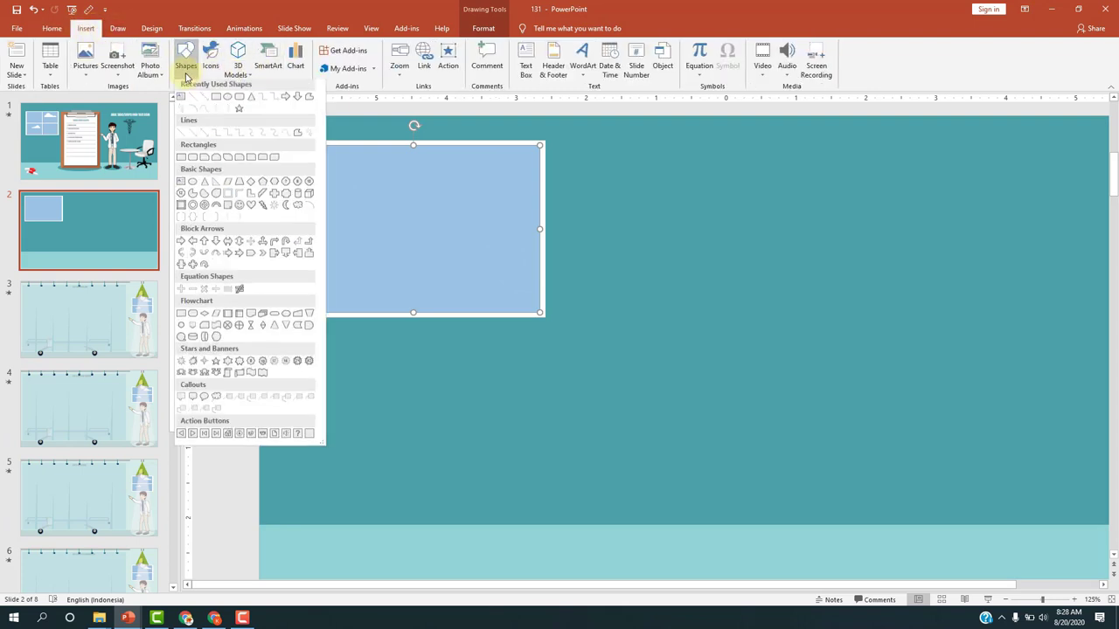
left_click(219, 101)
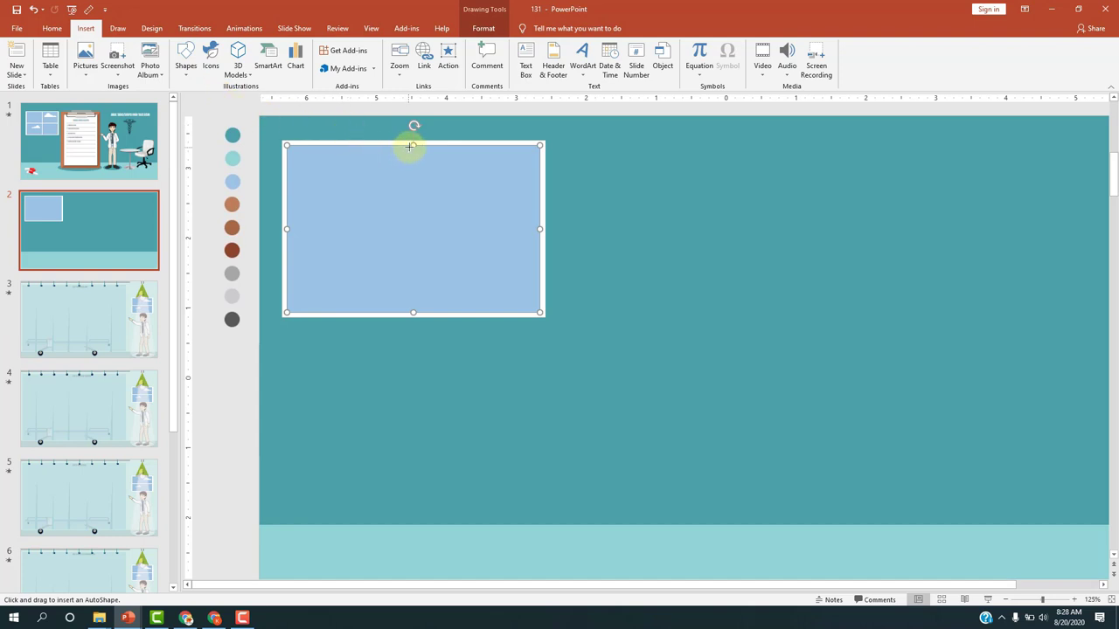
left_click_drag(408, 146, 413, 304)
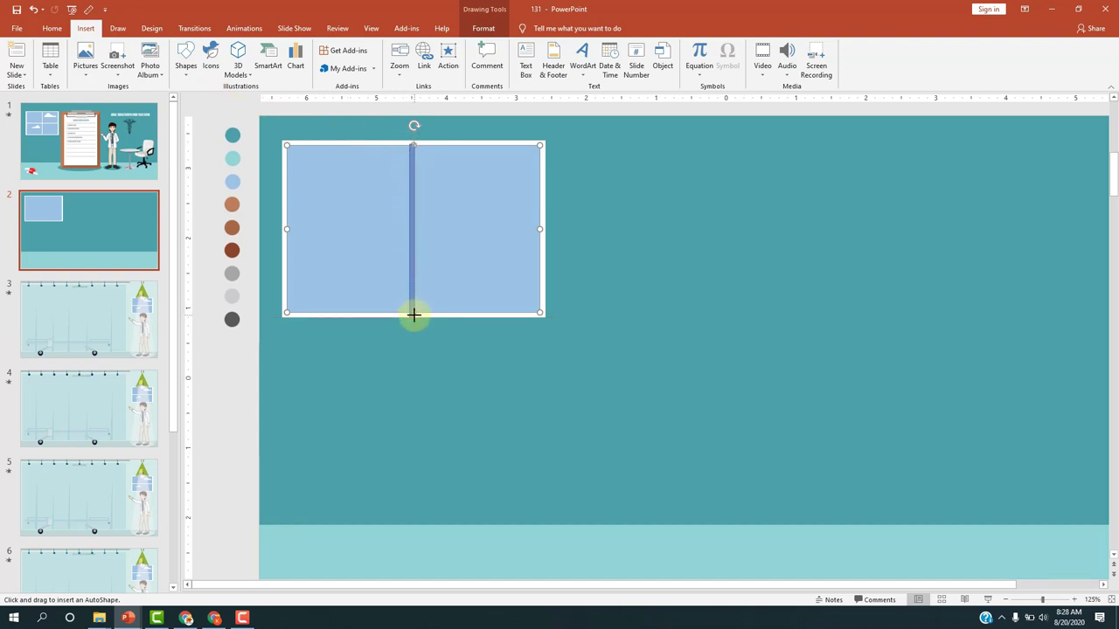
left_click_drag(413, 315, 412, 317)
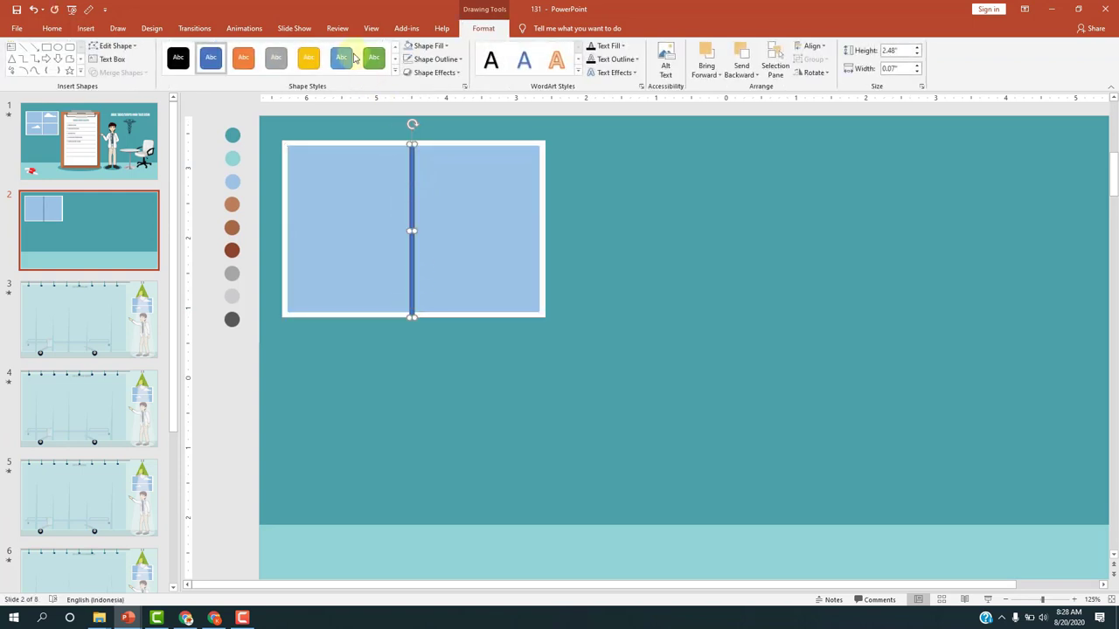
Make the divider white with no outline, then move the colour swatch dots lower
left_click(421, 64)
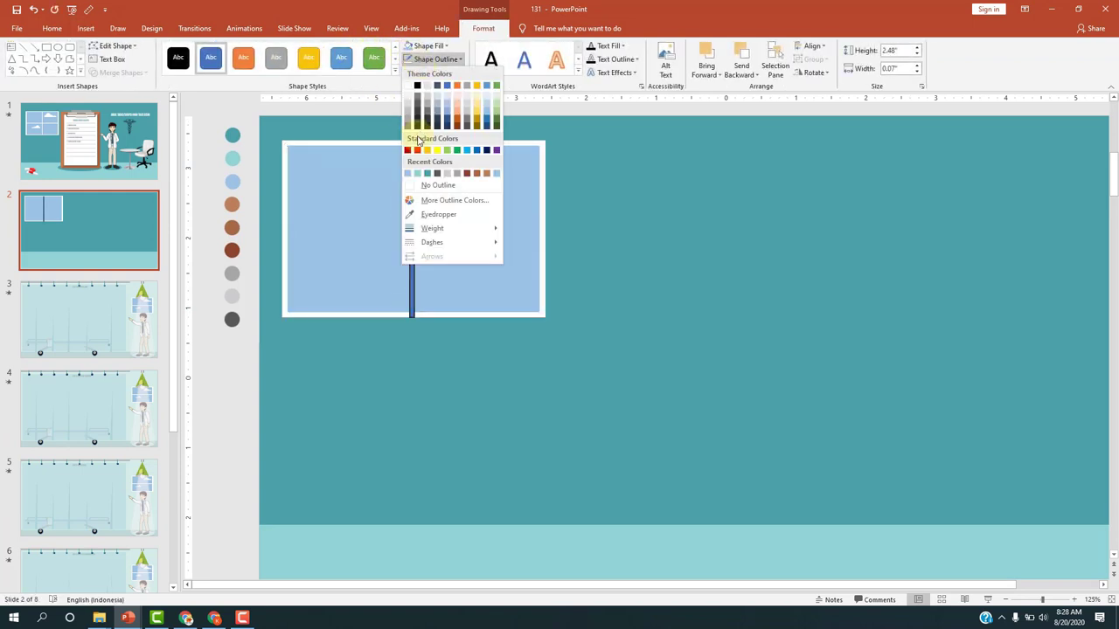
left_click(430, 182)
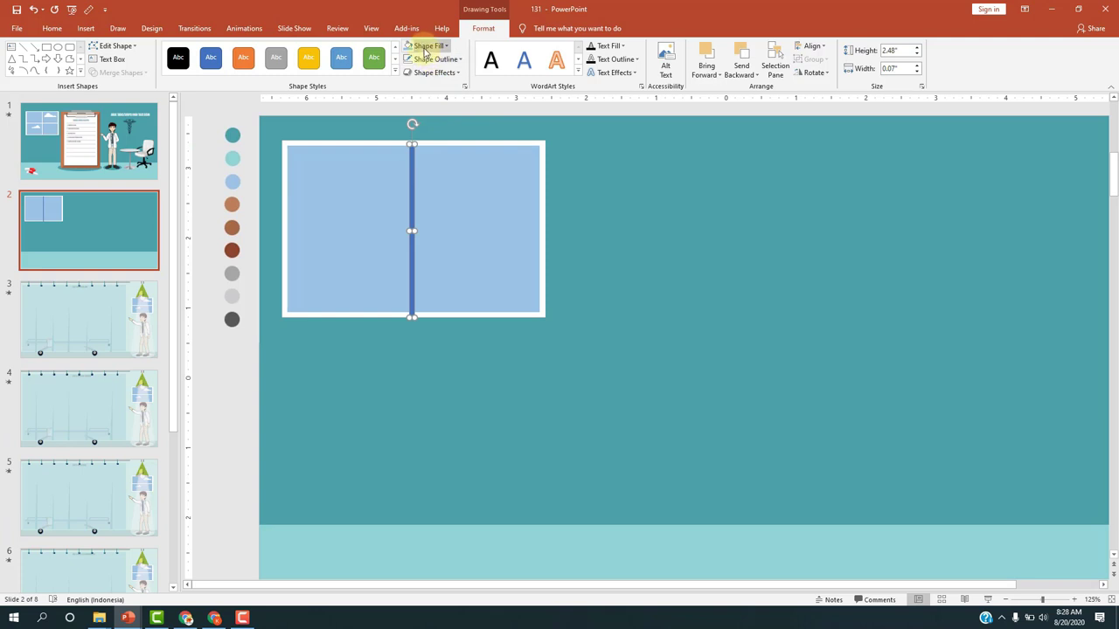
left_click(425, 48)
left_click(414, 72)
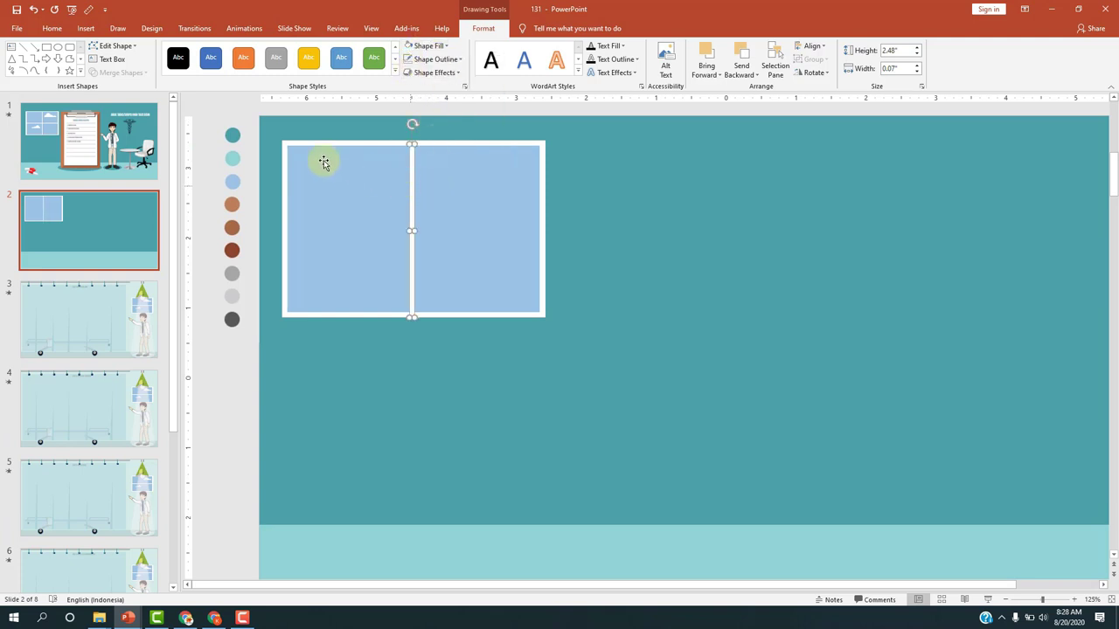
left_click(246, 134)
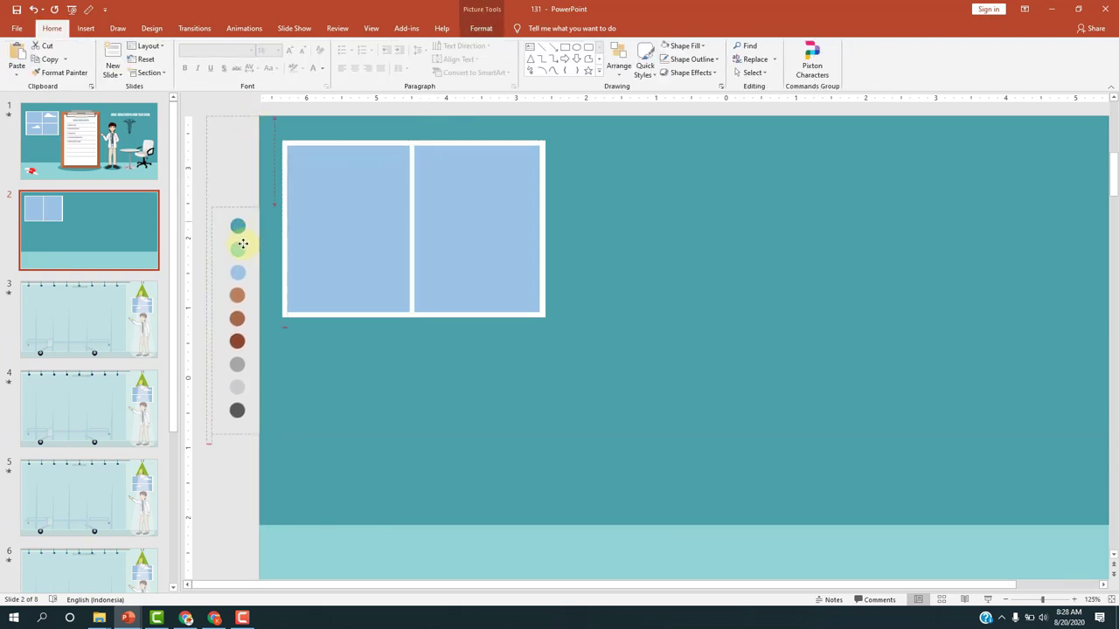
mouse_move(237, 117)
left_mouse_down()
mouse_move(241, 233)
mouse_move(584, 337)
left_mouse_up()
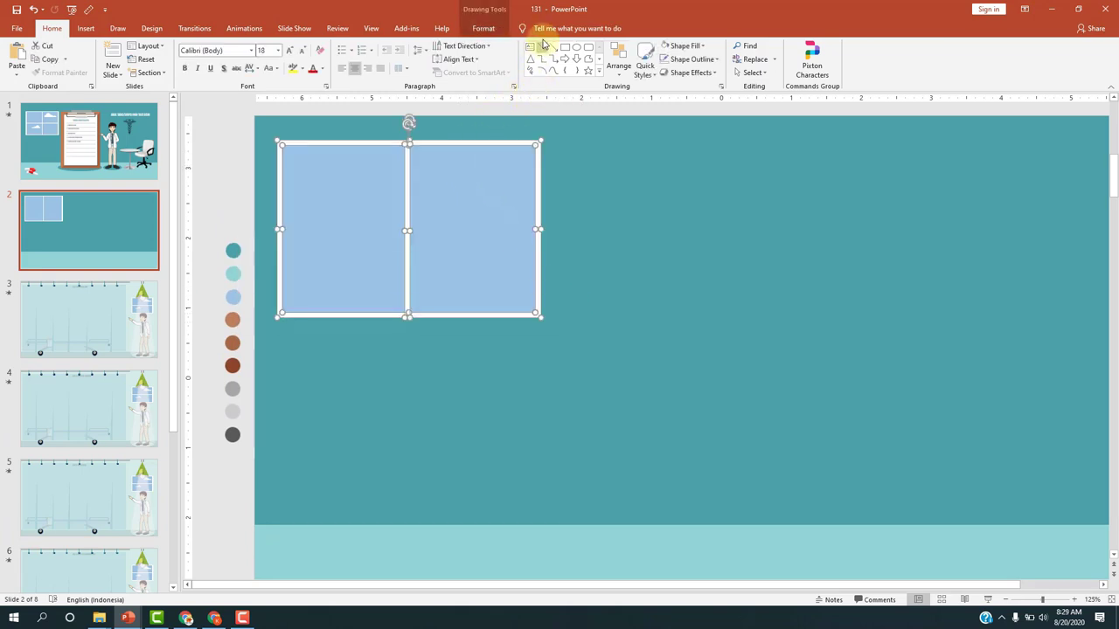
Centre-align the window frame, pane and divider on each other
left_click(486, 28)
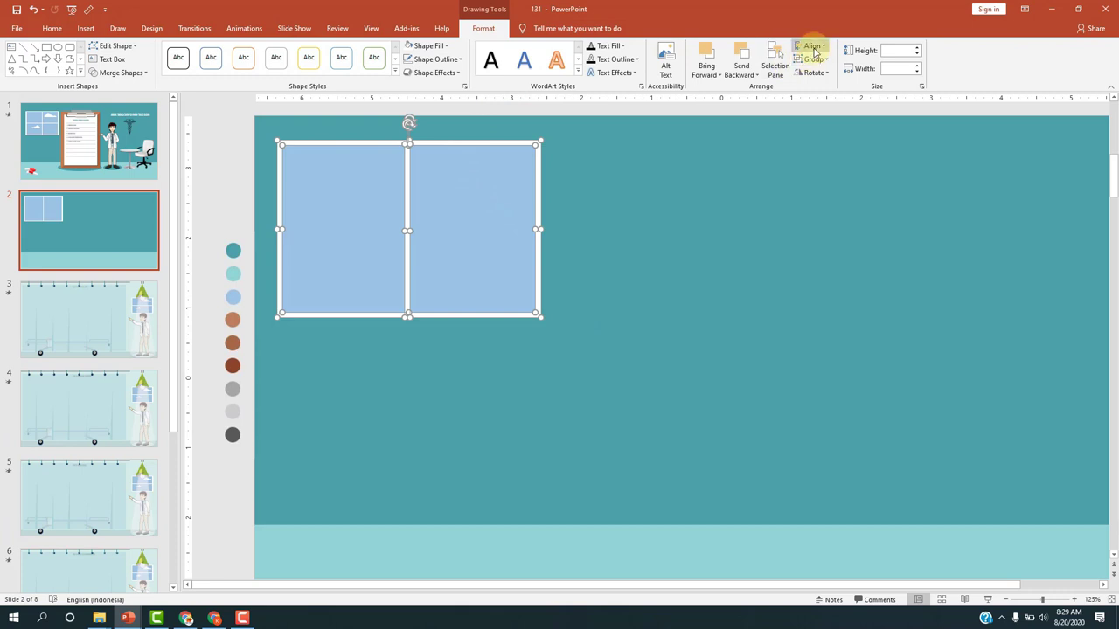
left_click(813, 48)
left_click(811, 74)
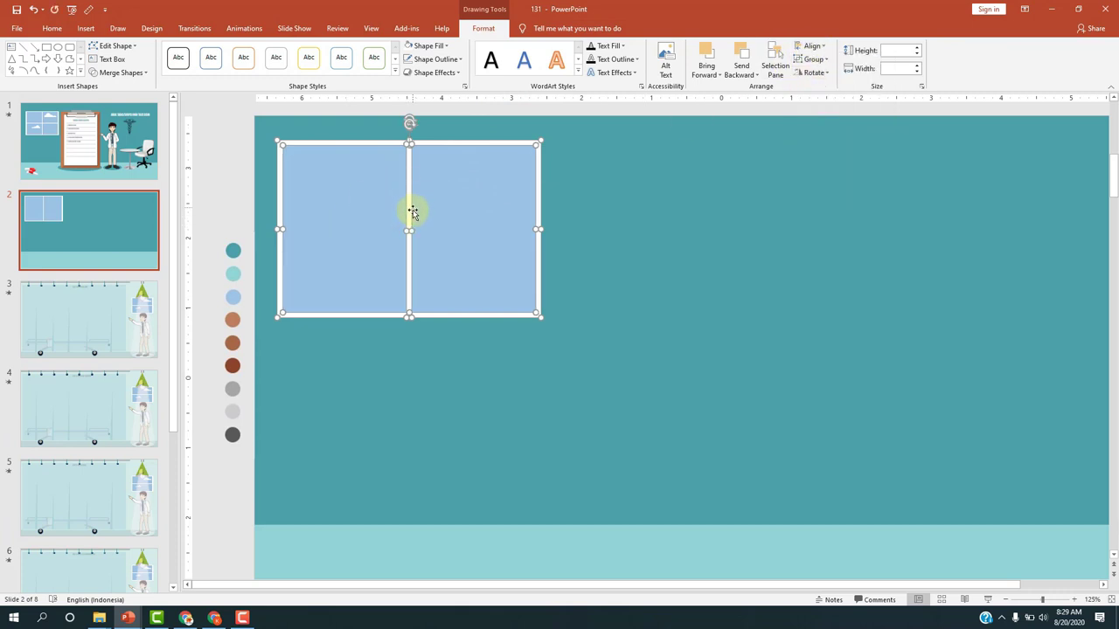
left_click(244, 198)
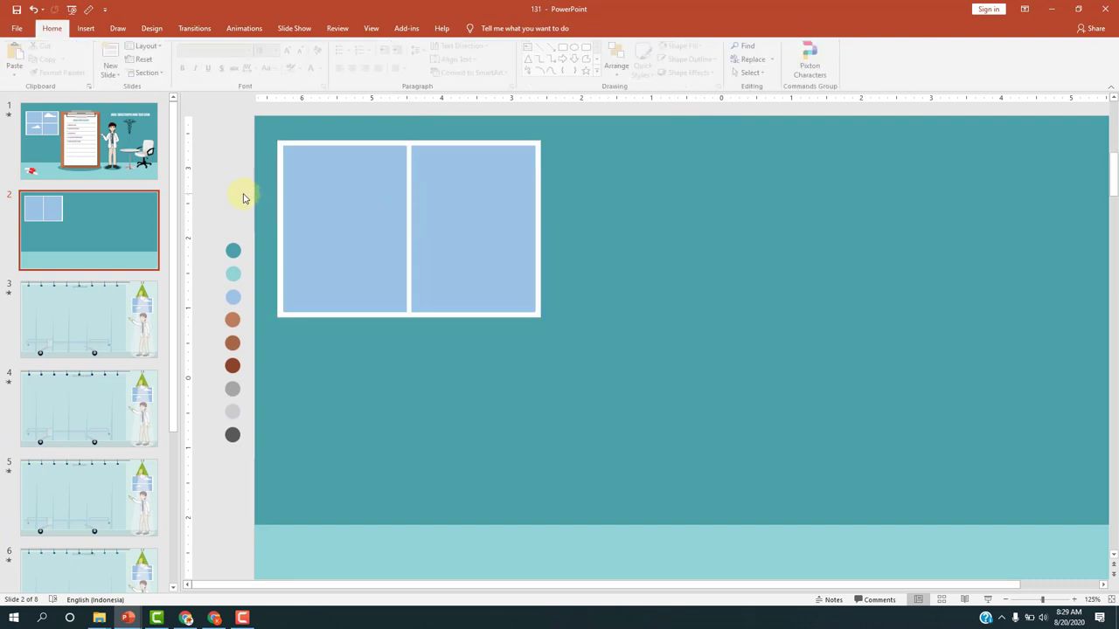
Copy the divider, rotate it 90° and stretch it across the window's mid-height as a 3.76" crossbar
left_click(411, 189)
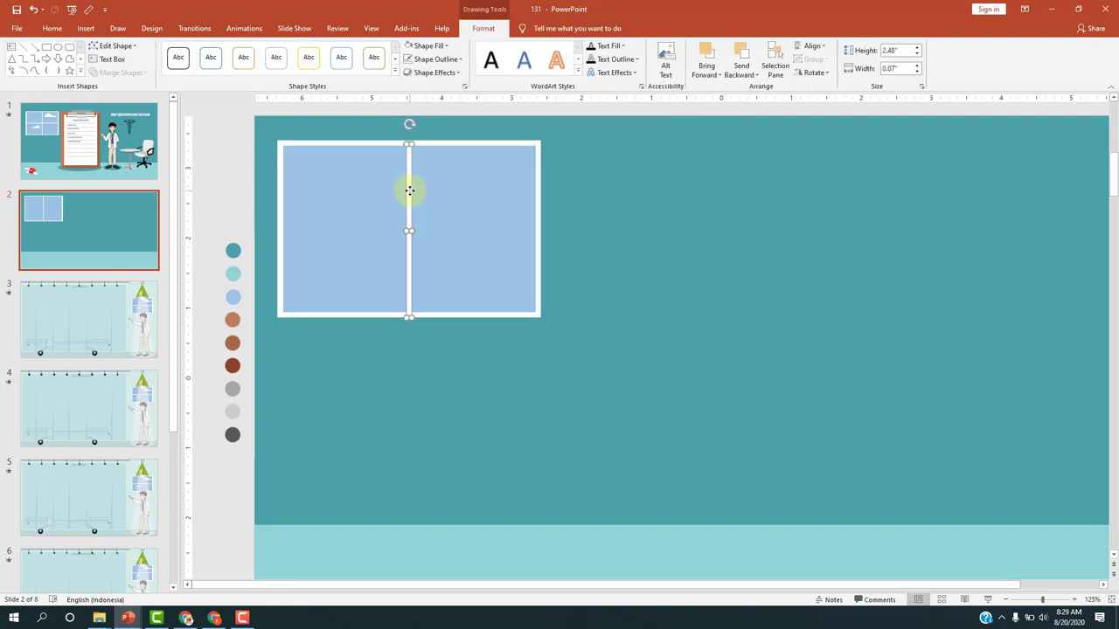
left_click_drag(409, 191, 420, 202)
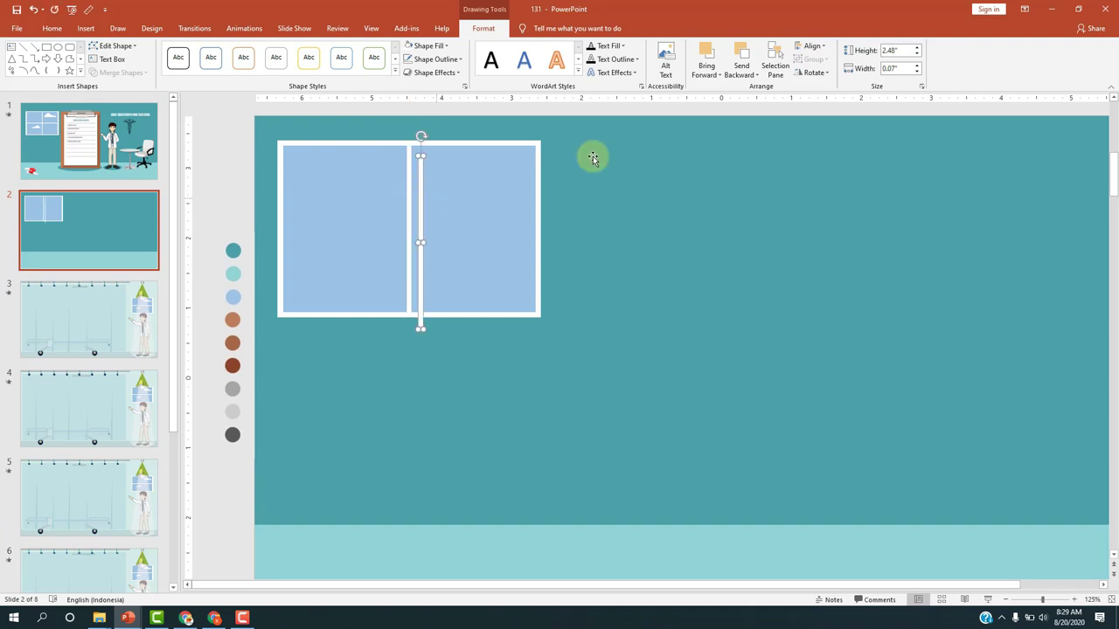
left_click(812, 72)
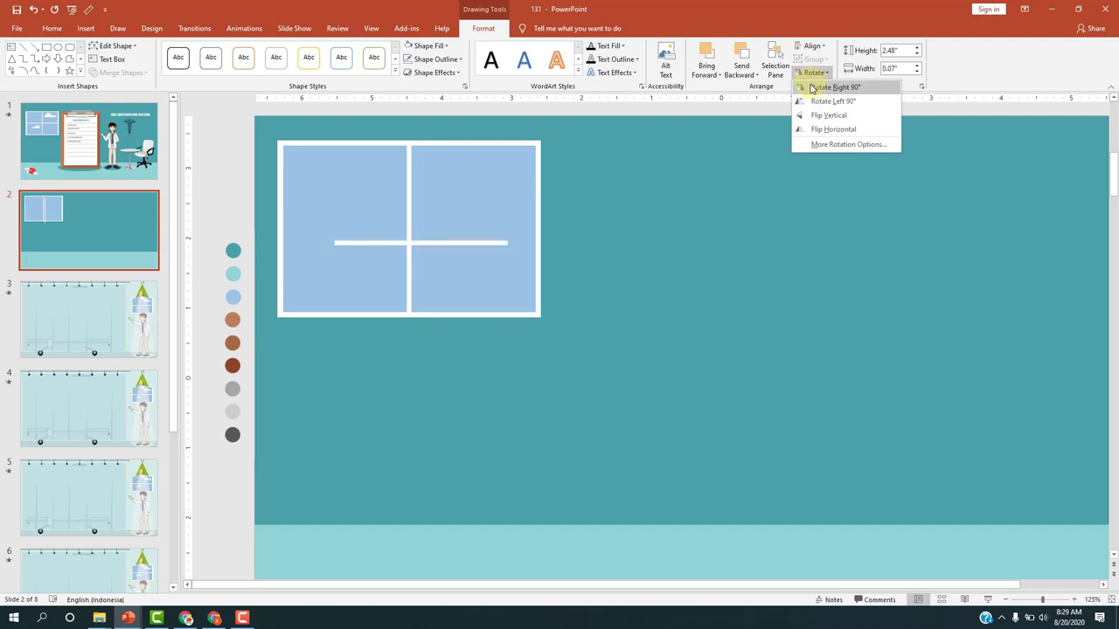
left_click(812, 87)
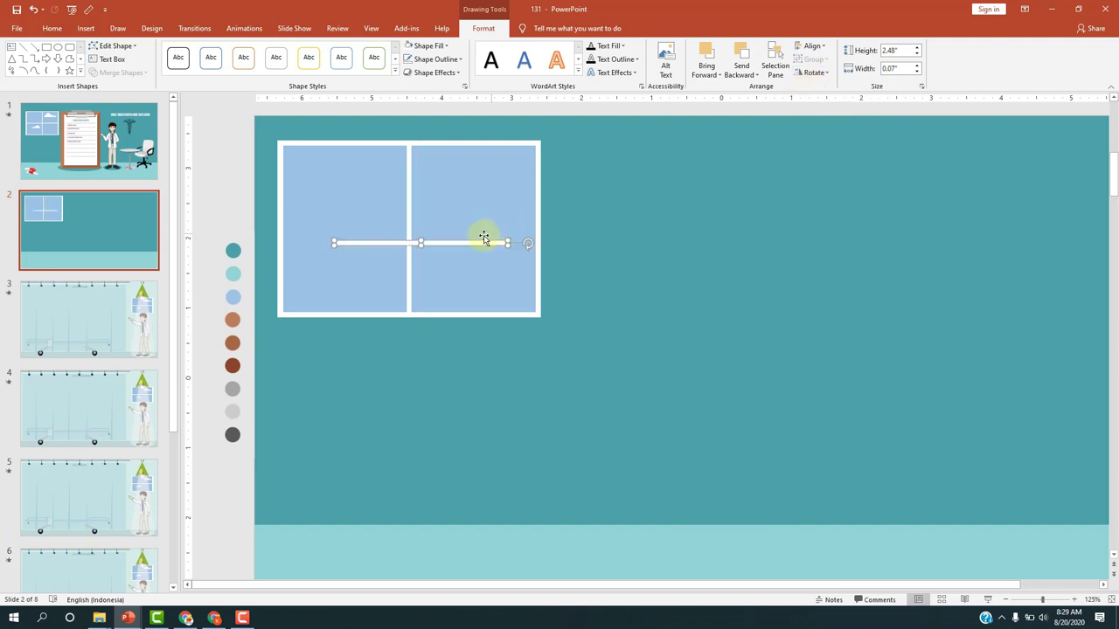
left_click_drag(476, 244, 425, 224)
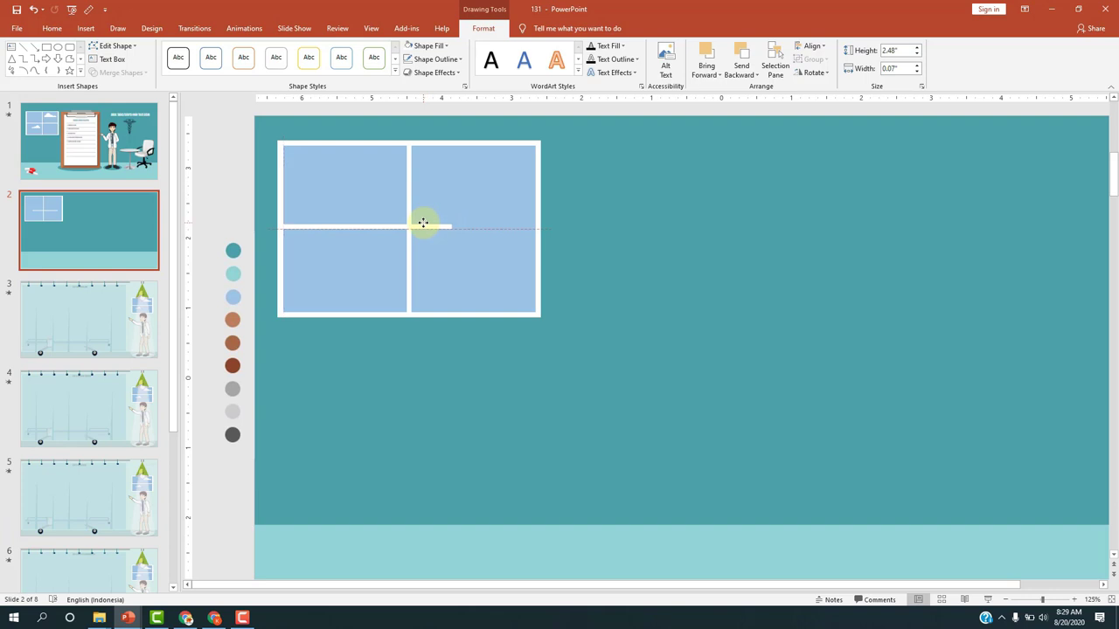
left_click_drag(423, 223, 532, 225)
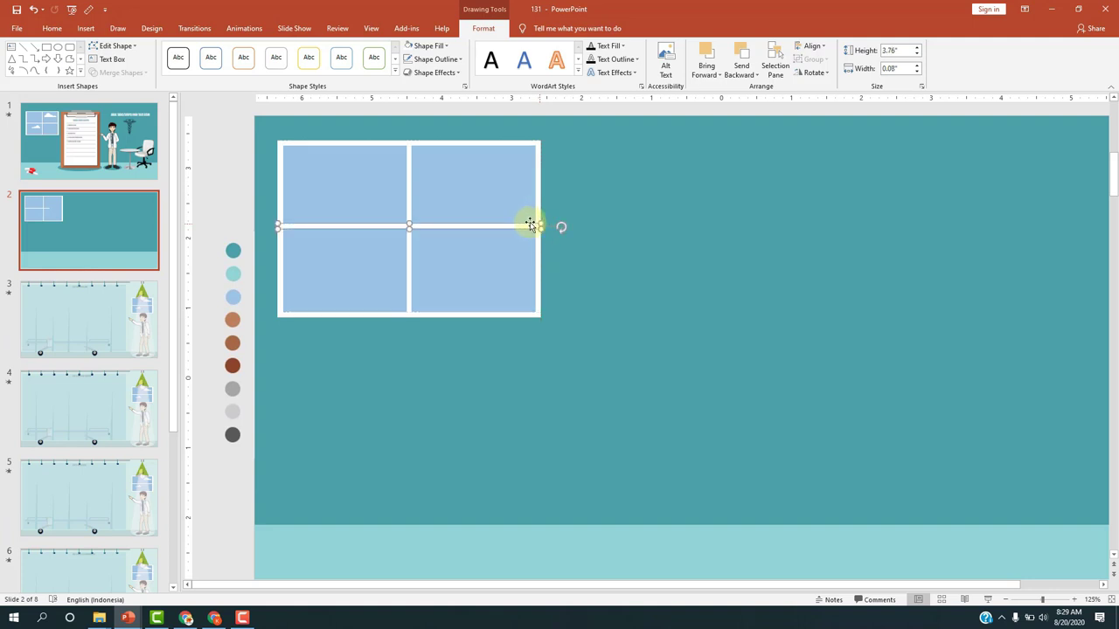
left_click(247, 202)
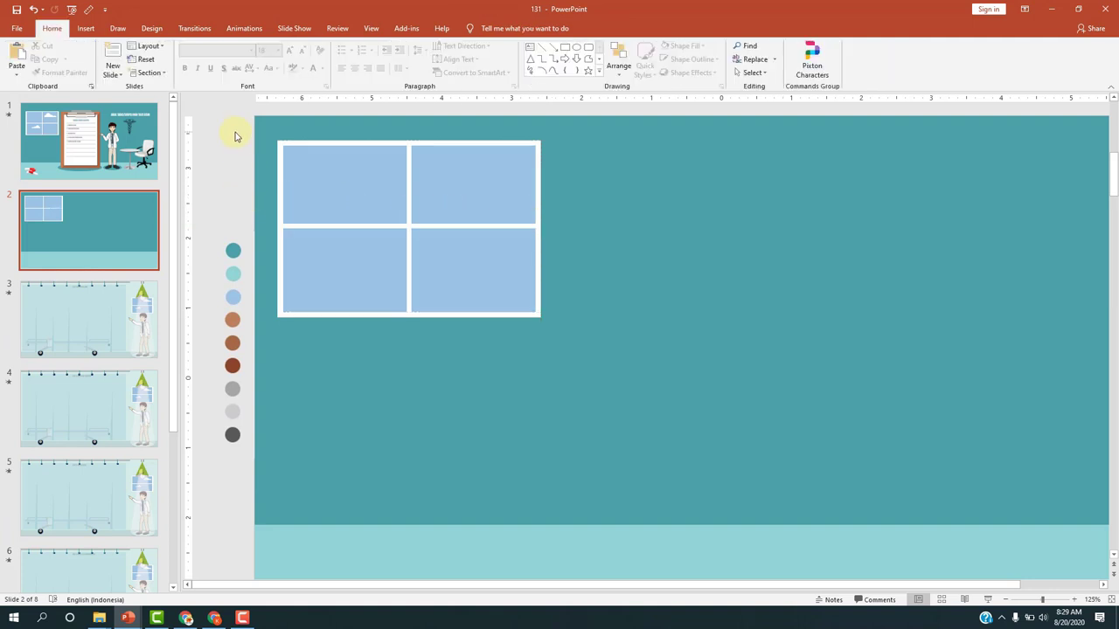
Group all the window pieces with Ctrl+G, undoing the accidental background shift
left_click_drag(235, 135, 574, 342)
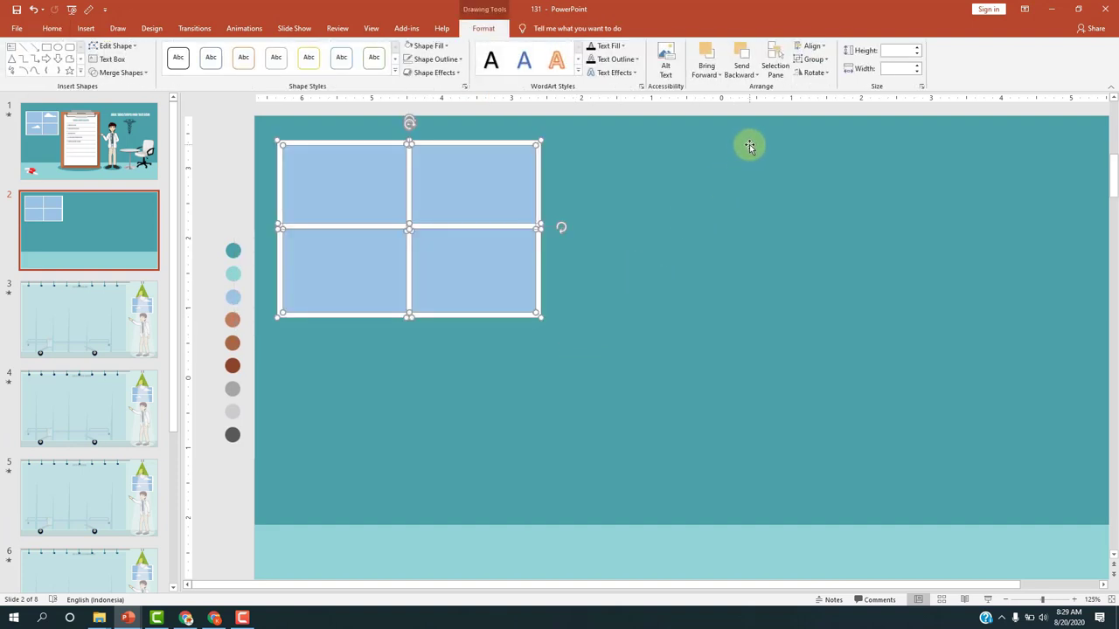
key("ctrl+g")
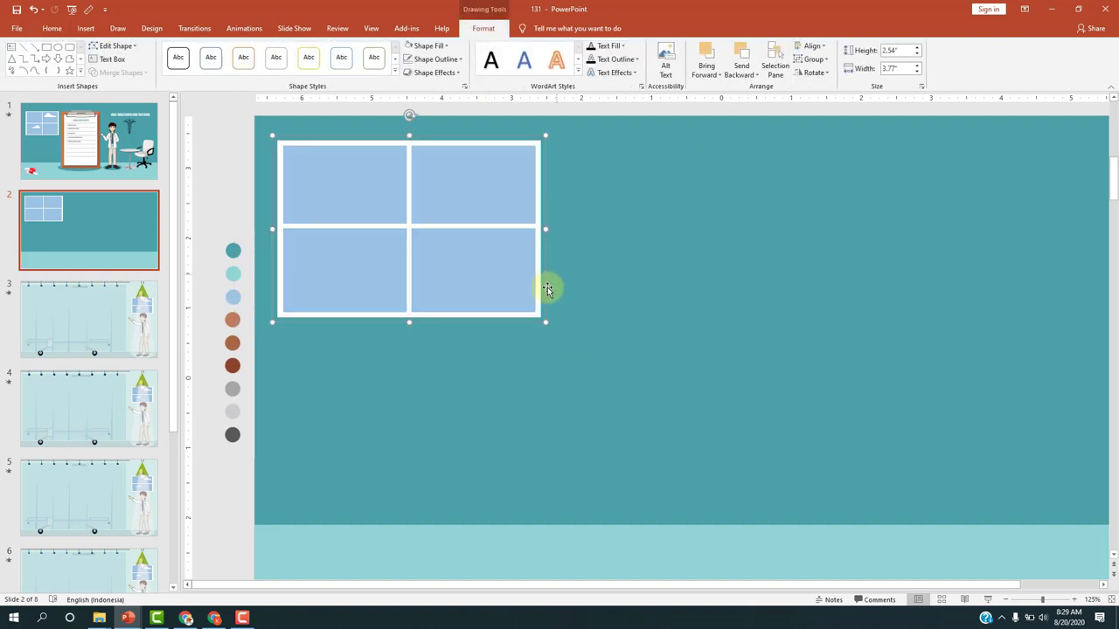
left_click_drag(541, 322, 560, 321)
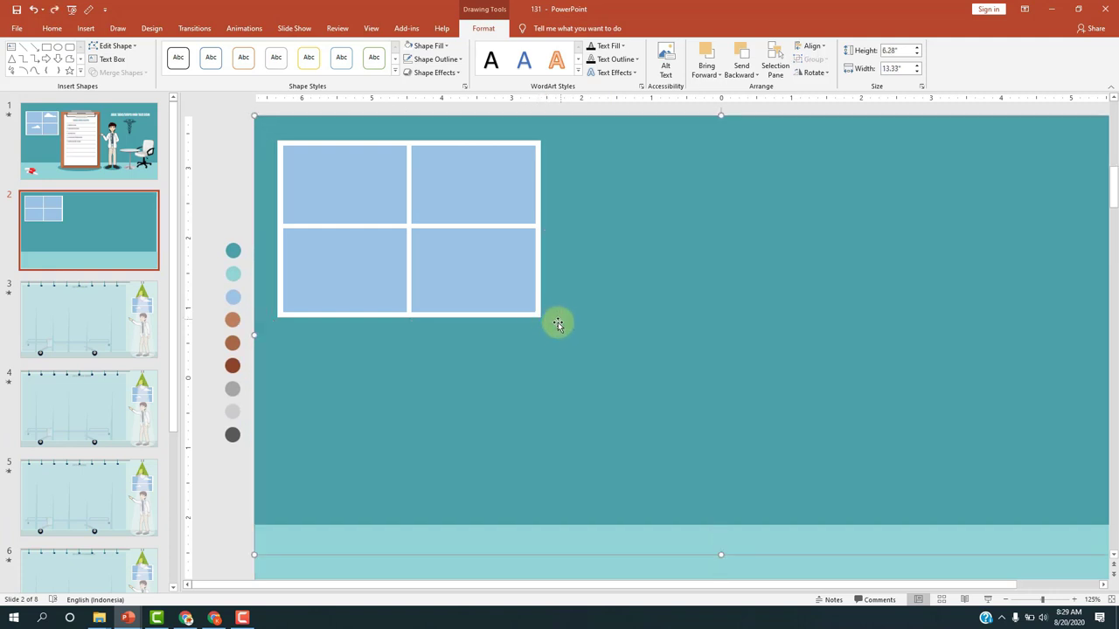
key("ctrl+z")
Shrink the grouped window slightly and nudge it up and left
left_click_drag(536, 315, 525, 310)
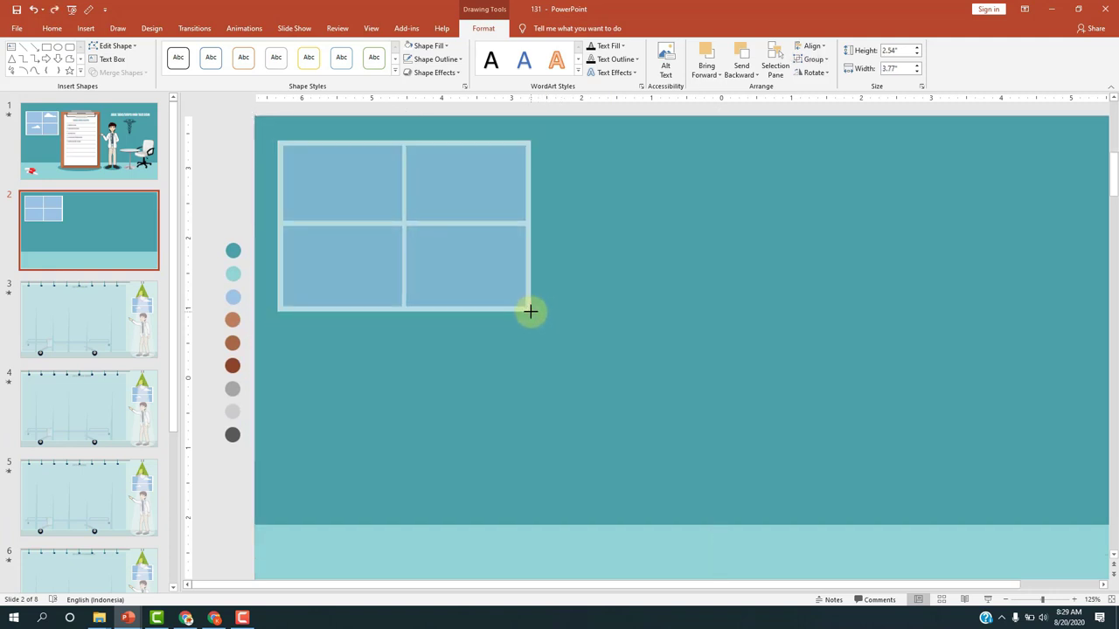
left_click(237, 212)
scroll(237, 212, "down", 5, "ctrl")
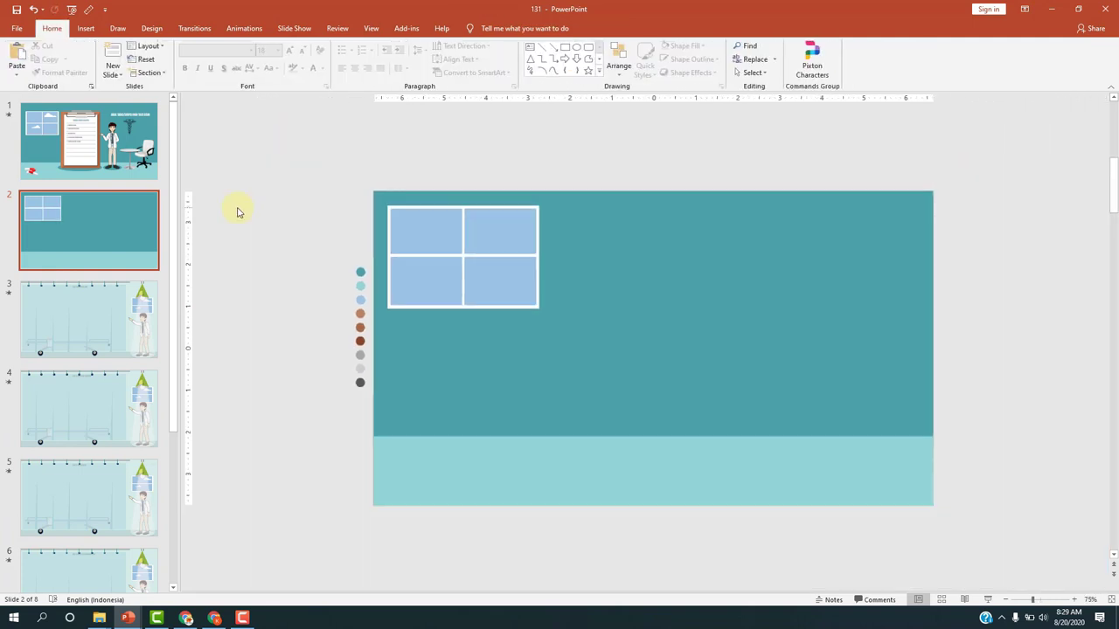
scroll(236, 215, "up", 4, "ctrl")
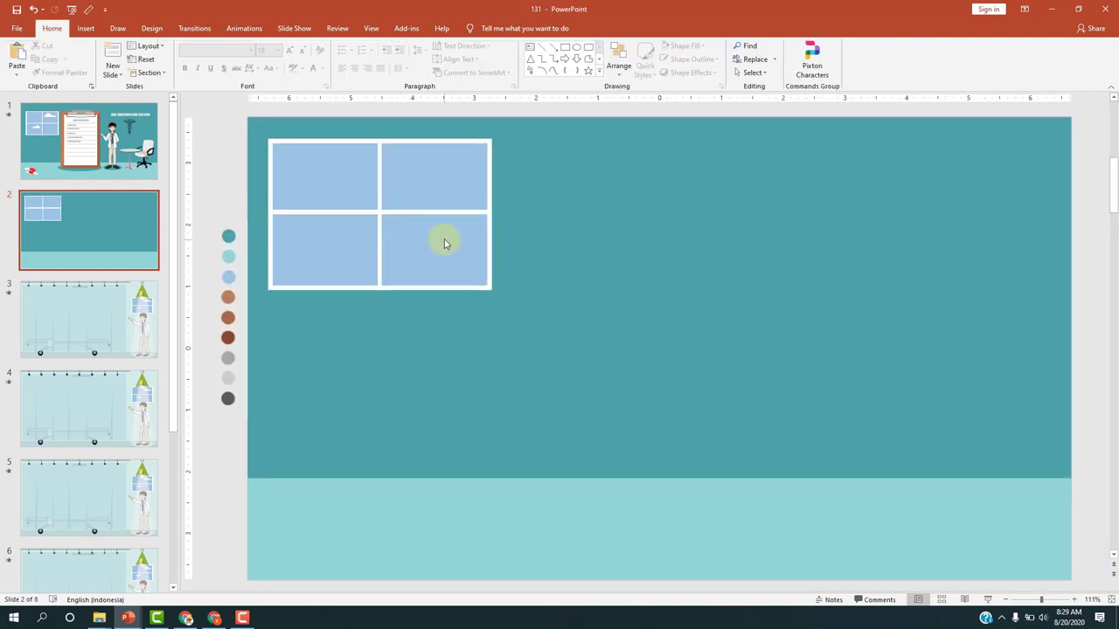
mouse_move(440, 239)
left_mouse_down()
mouse_move(430, 229)
mouse_move(432, 244)
left_mouse_up()
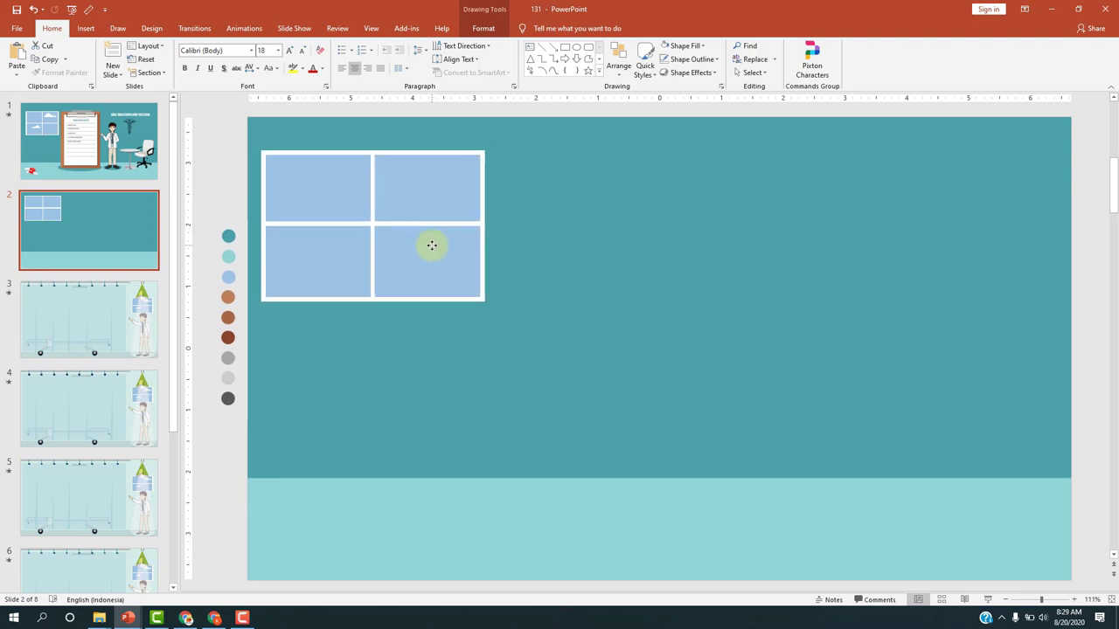
Check the finished window on slide 1, then go back to slide 2
left_click(63, 127)
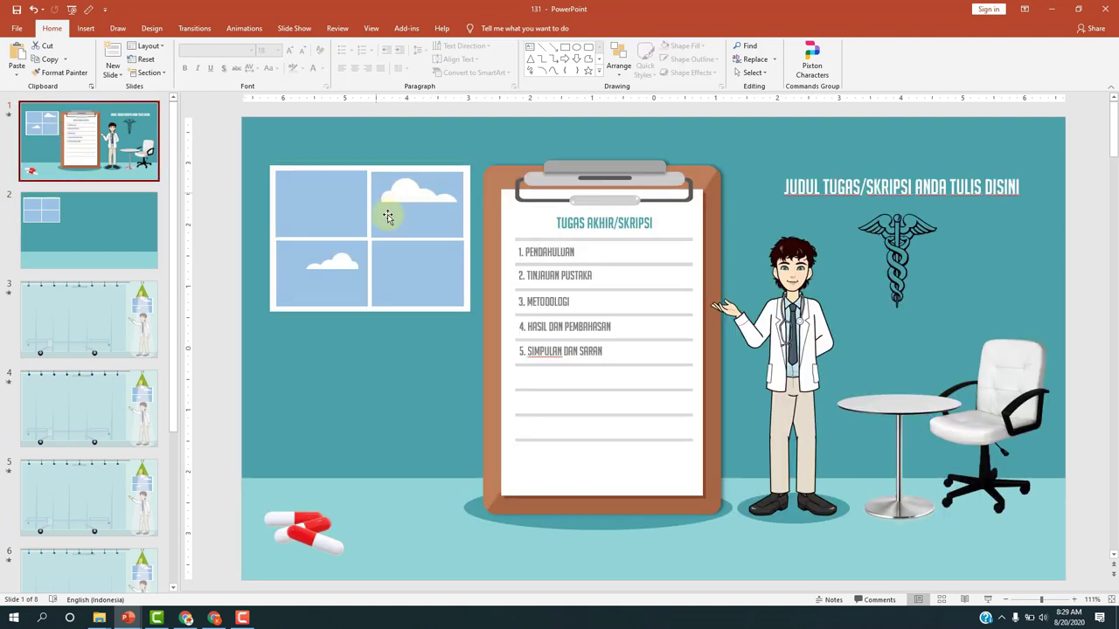
left_click(400, 195)
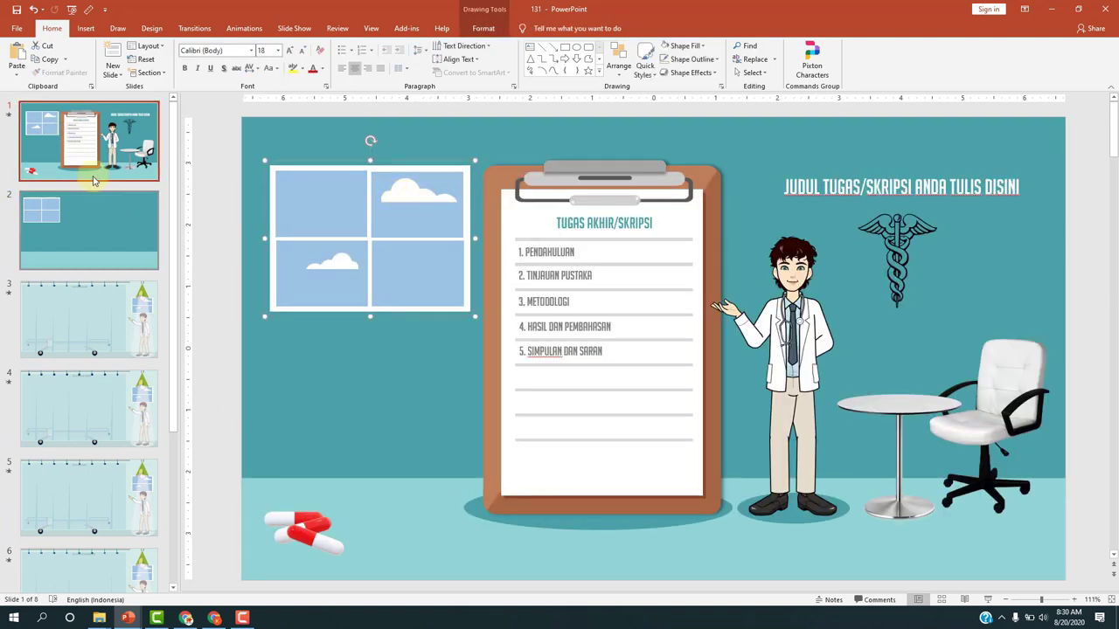
left_click(83, 252)
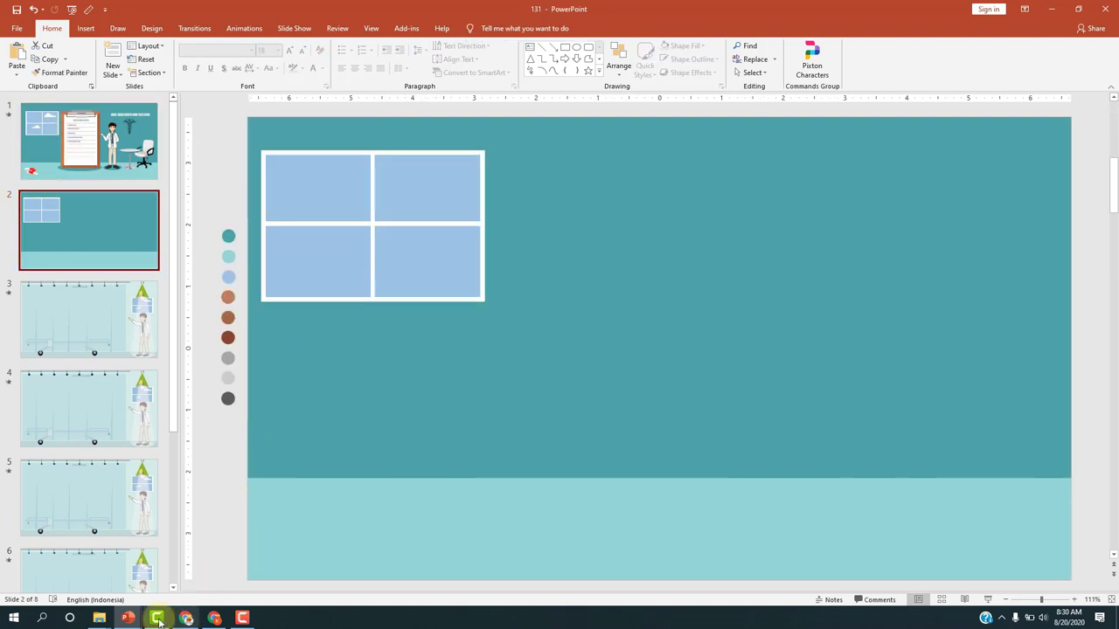
Switch to the 125 baru presentation, then to the 131 presentation window
mouse_move(130, 621)
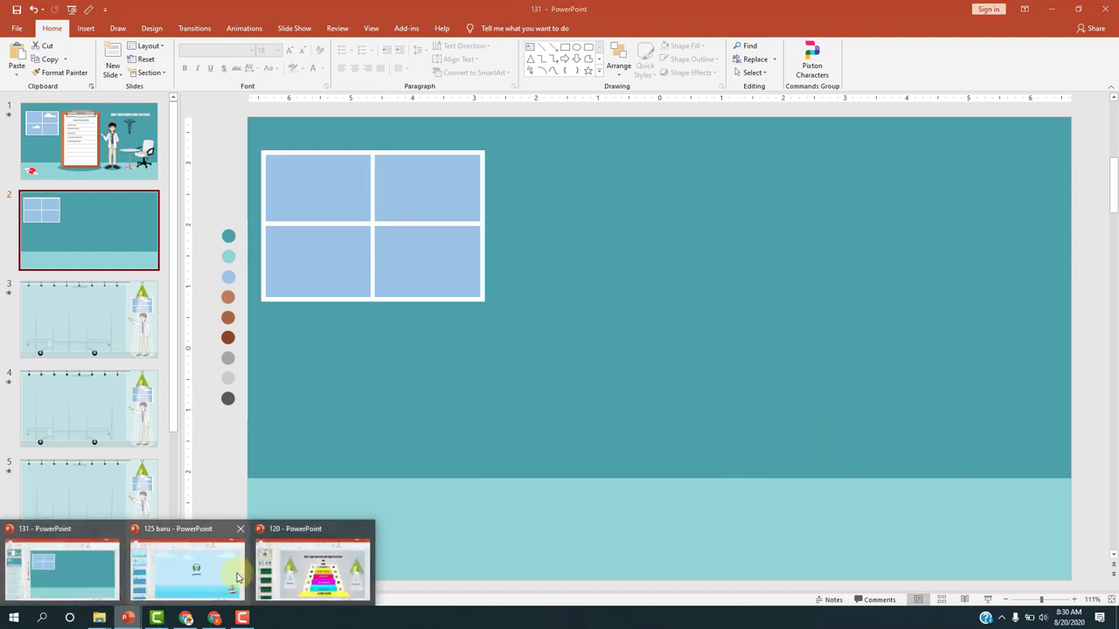
left_click(216, 571)
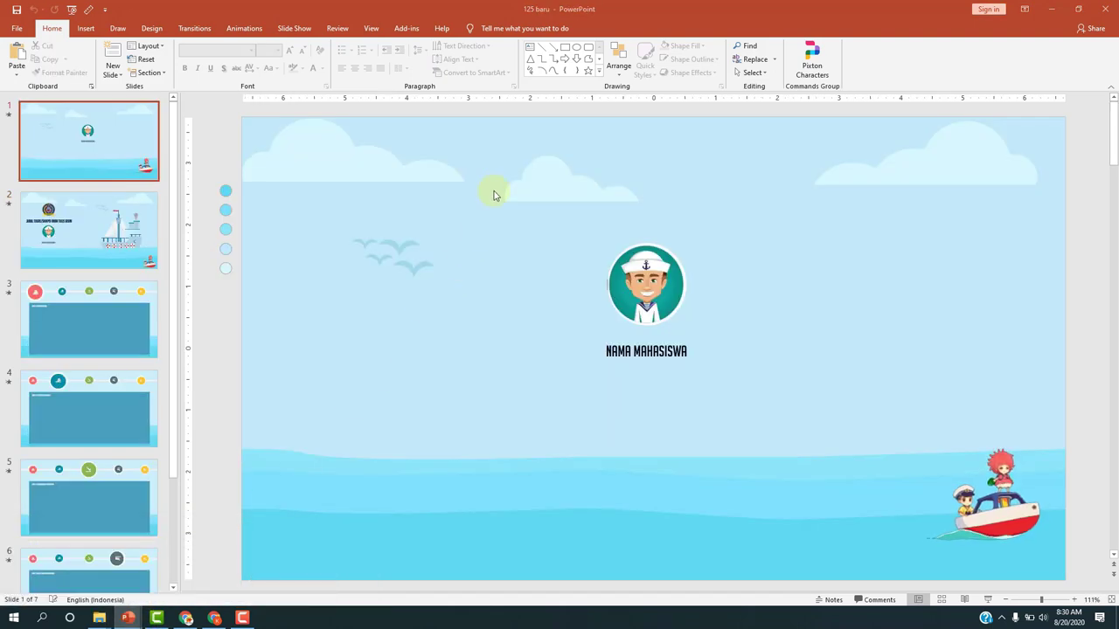
left_click(551, 173)
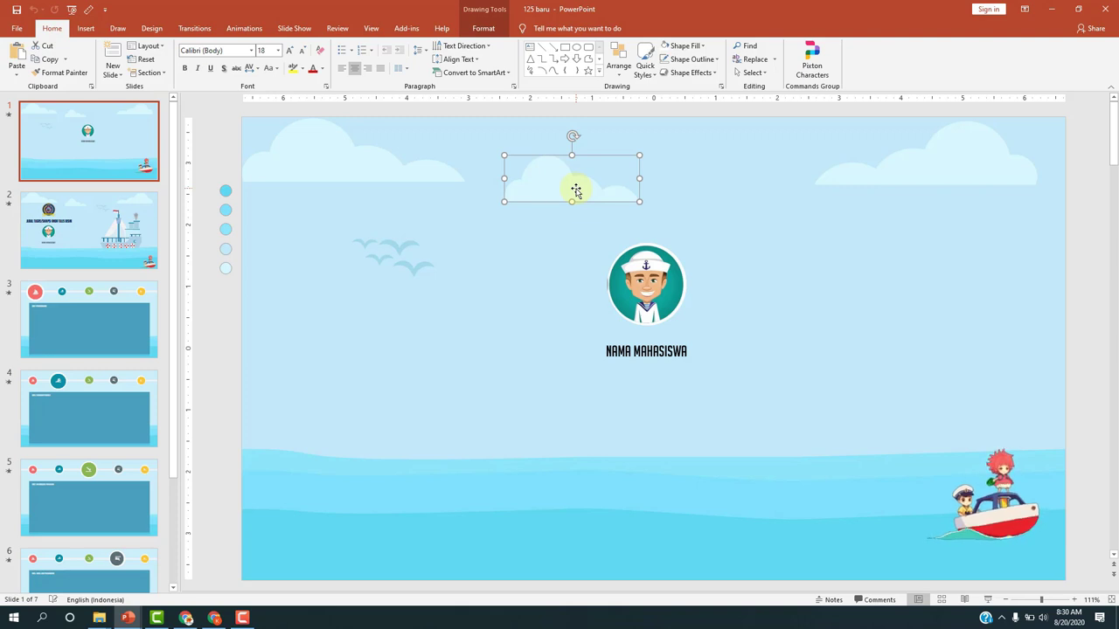
mouse_move(128, 618)
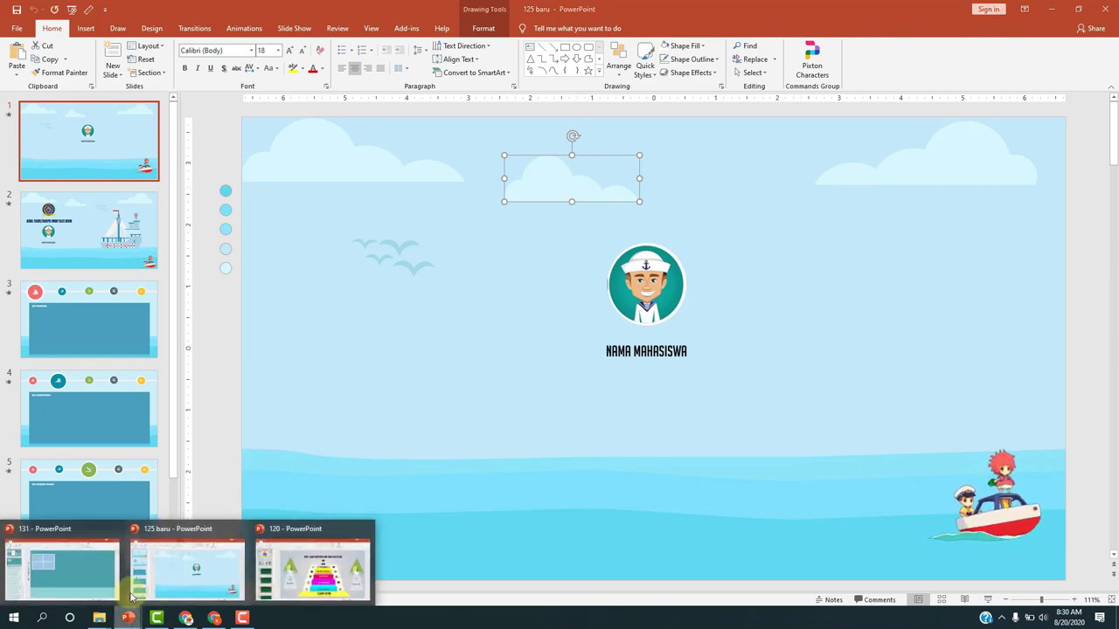
left_click(109, 552)
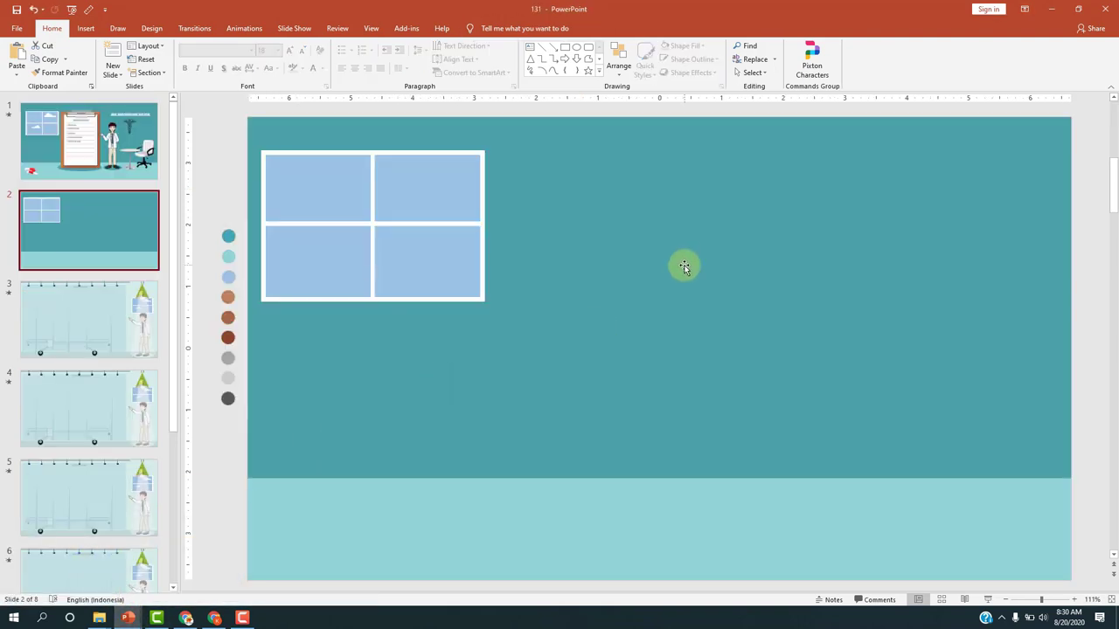
Paste the cloud, size it into the upper-right pane and fill it white
key("ctrl+v")
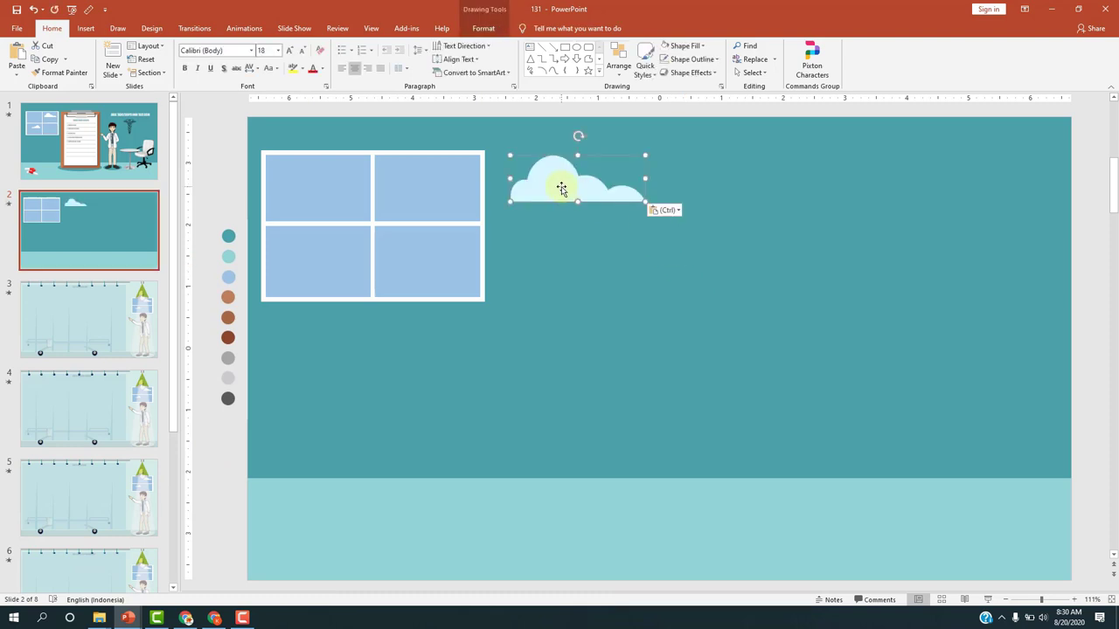
mouse_move(562, 187)
left_mouse_down()
mouse_move(504, 202)
mouse_move(435, 193)
left_mouse_up()
left_click_drag(519, 163, 425, 184)
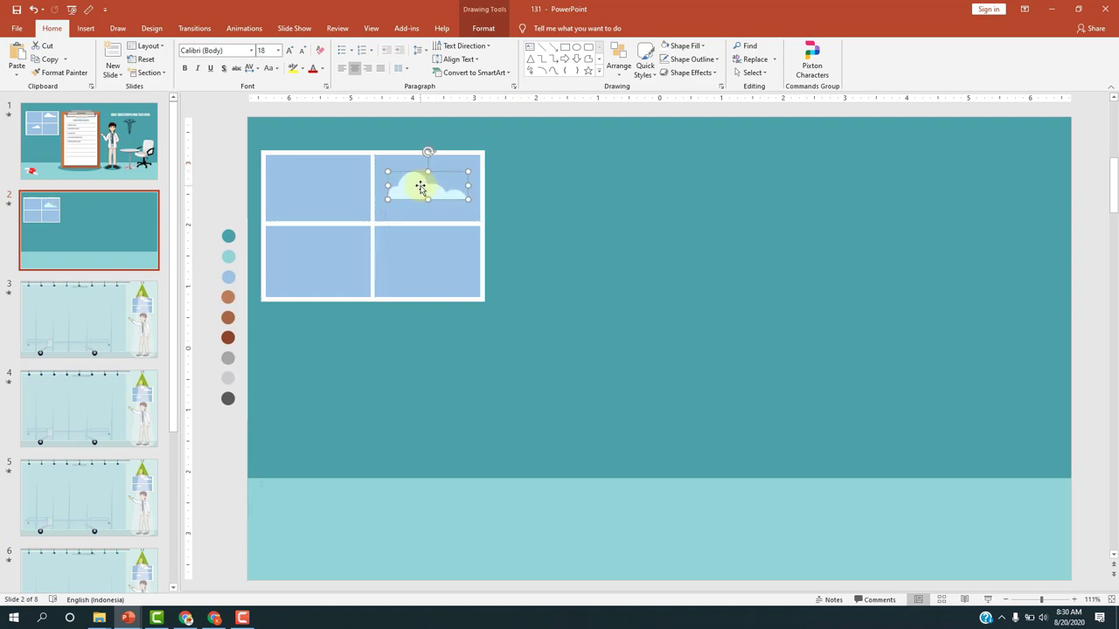
left_click(469, 33)
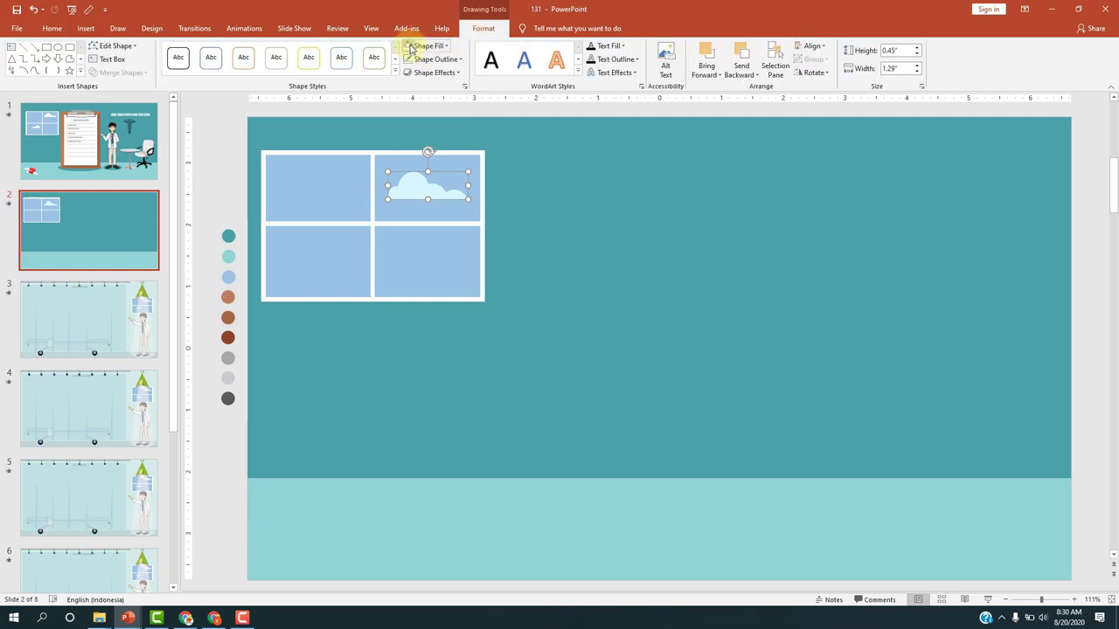
left_click(427, 45)
left_click(414, 79)
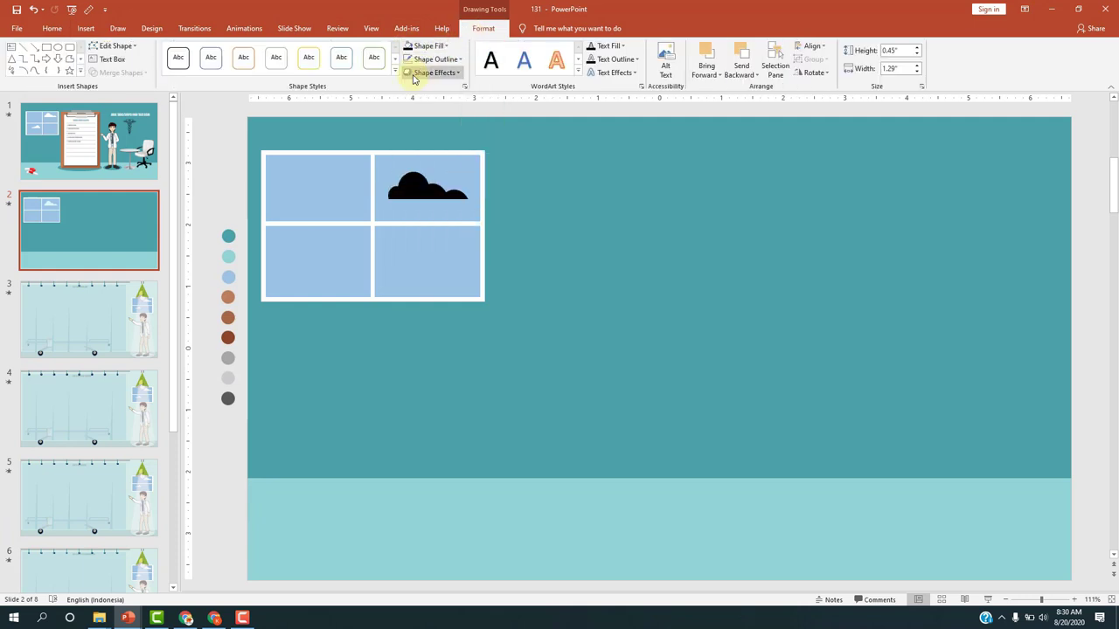
left_click(418, 46)
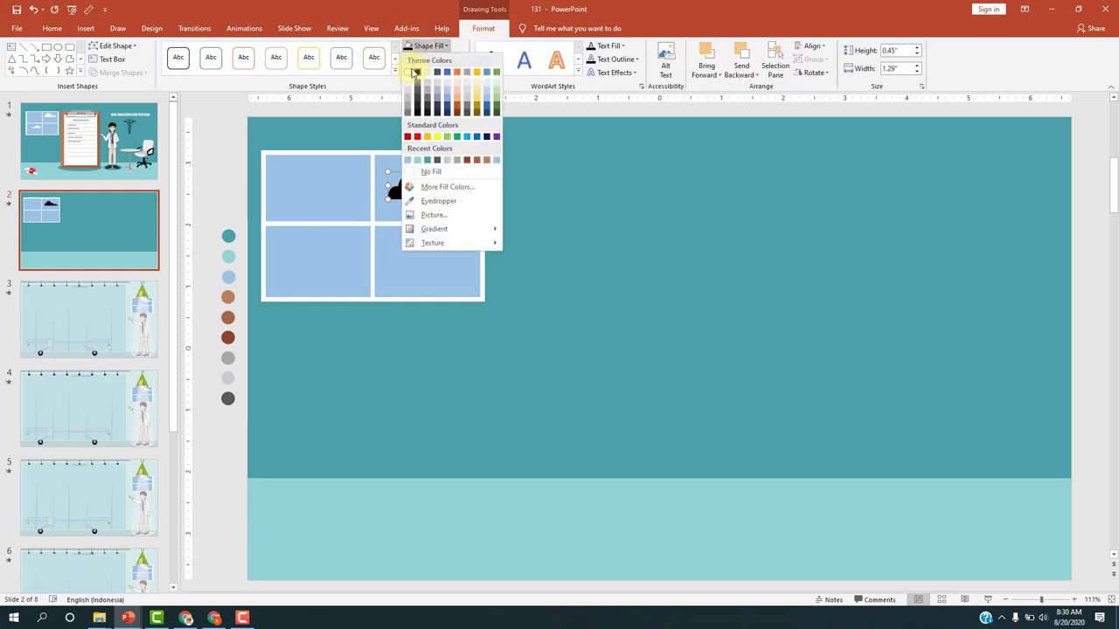
left_click(414, 72)
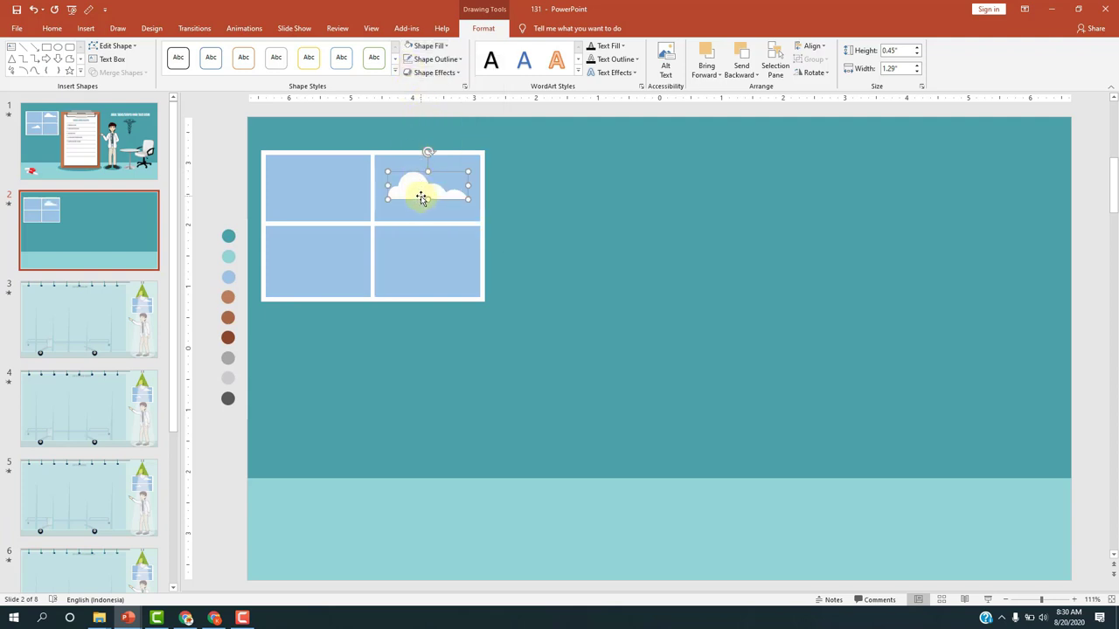
Duplicate the cloud into the lower-left pane, flip it horizontally and shrink it to 0.71" wide
key("ctrl+d")
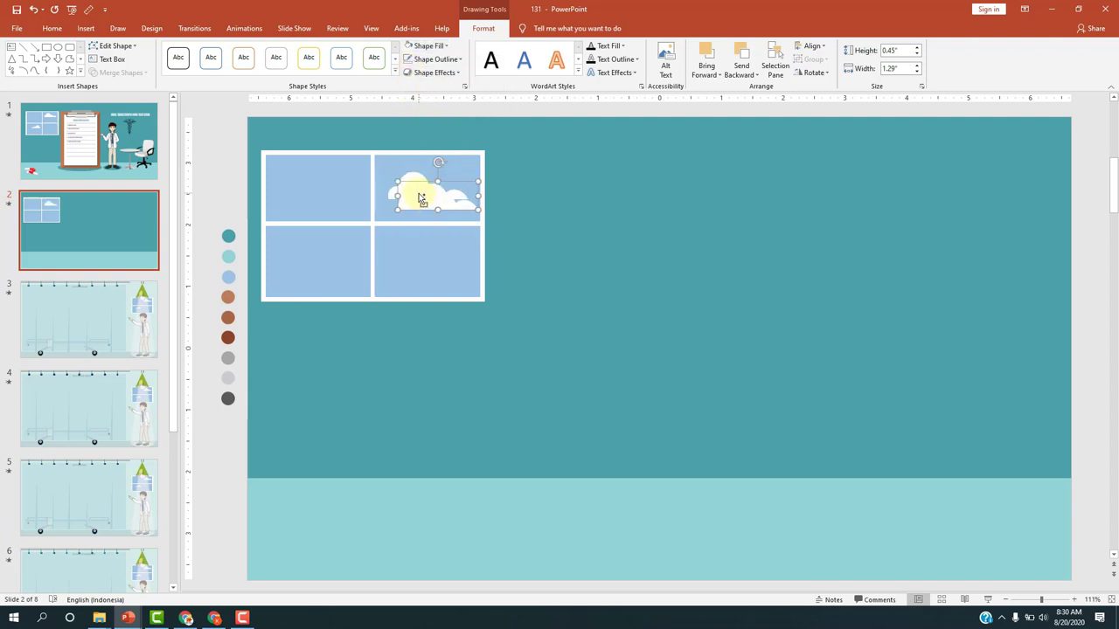
left_click_drag(419, 195, 301, 258)
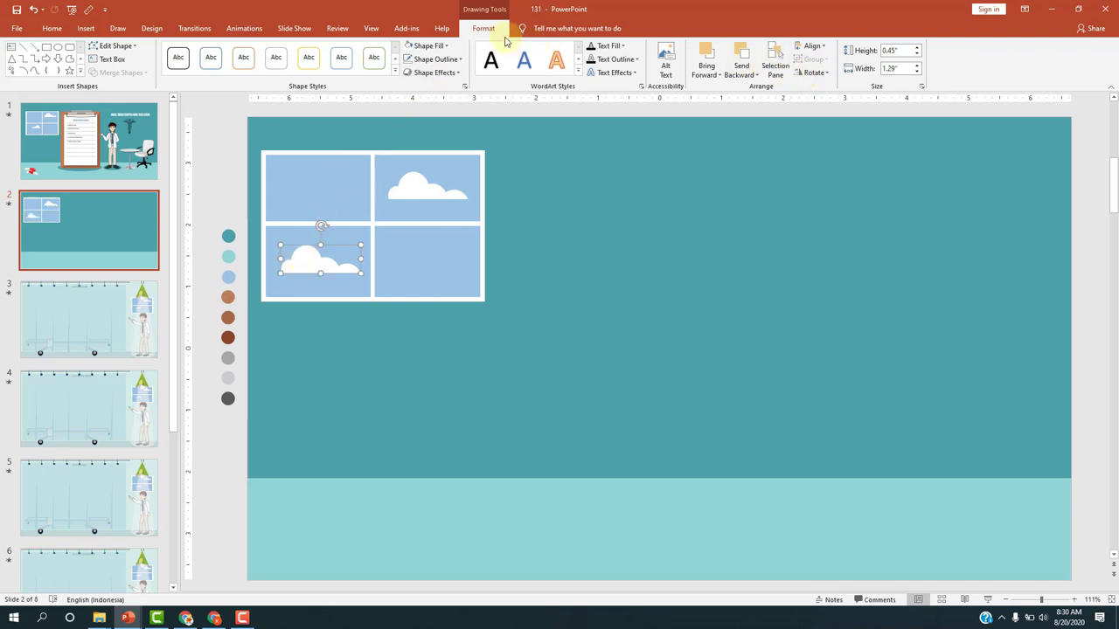
left_click(812, 73)
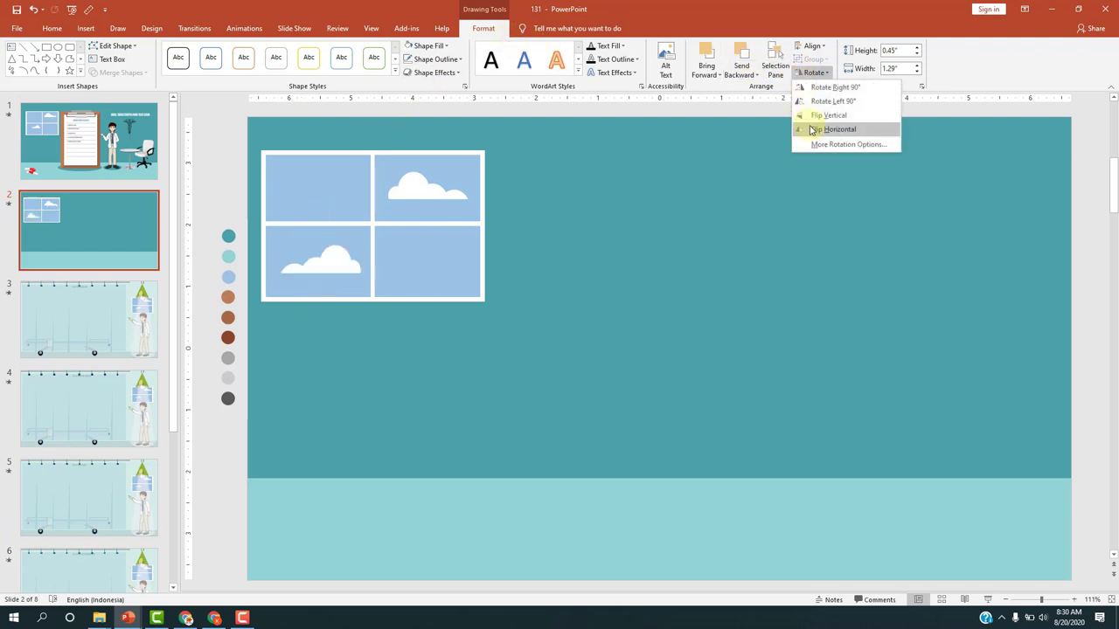
left_click(811, 131)
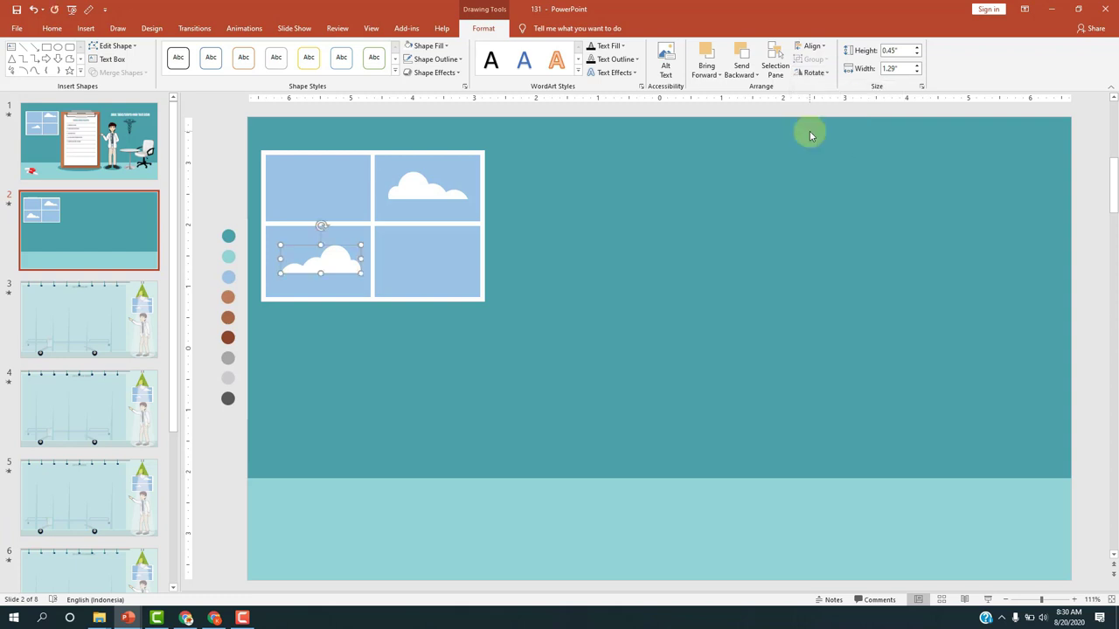
left_click(232, 178)
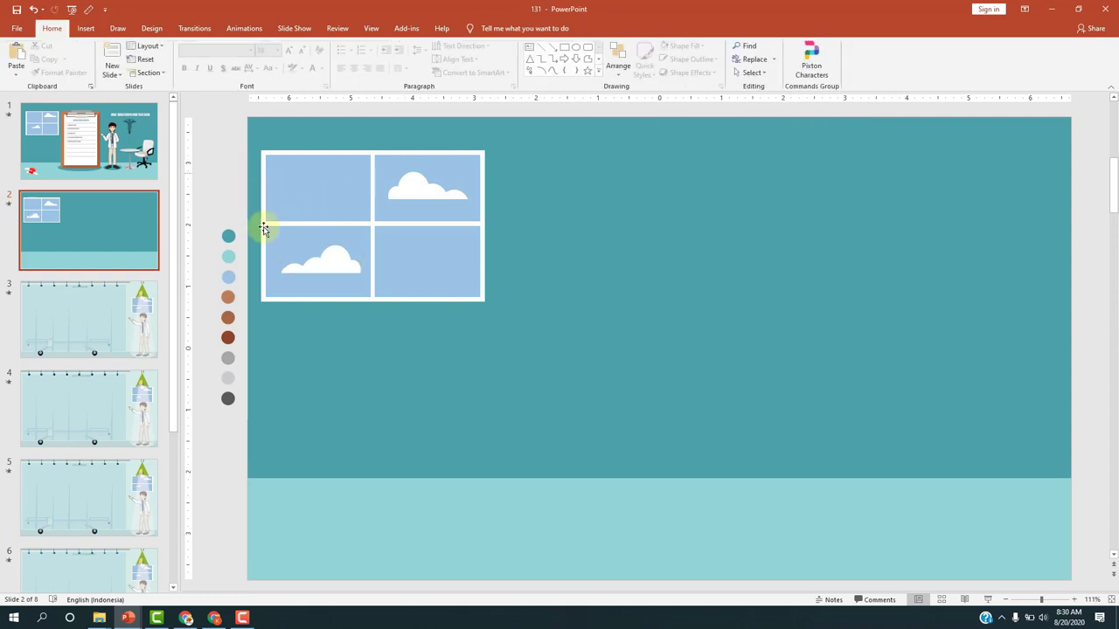
left_click(315, 261)
left_click_drag(282, 271, 323, 250)
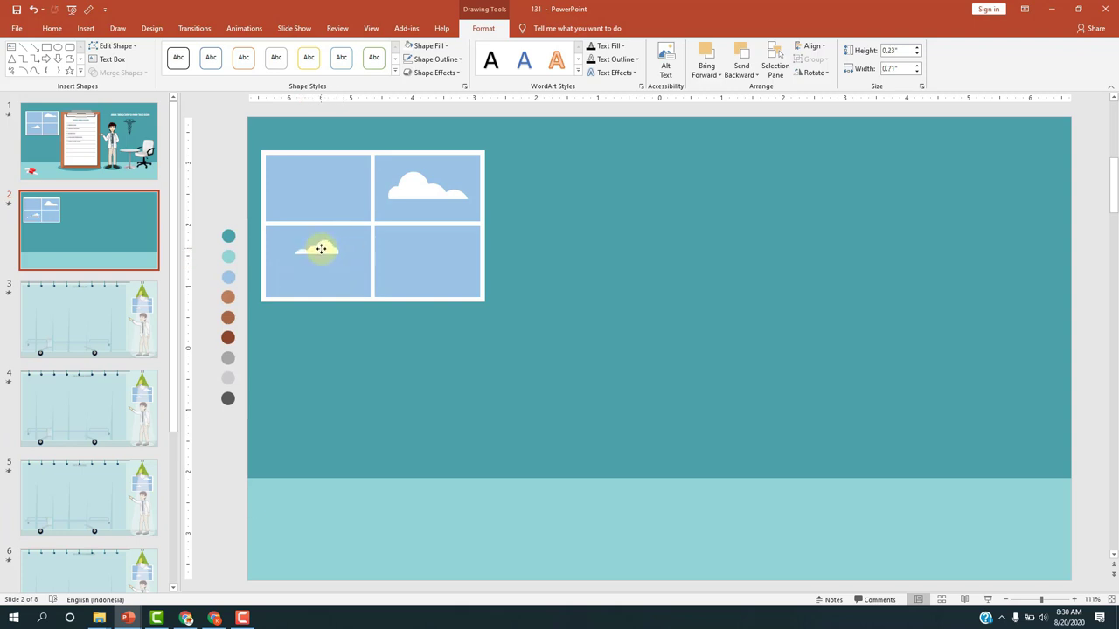
left_click(230, 180)
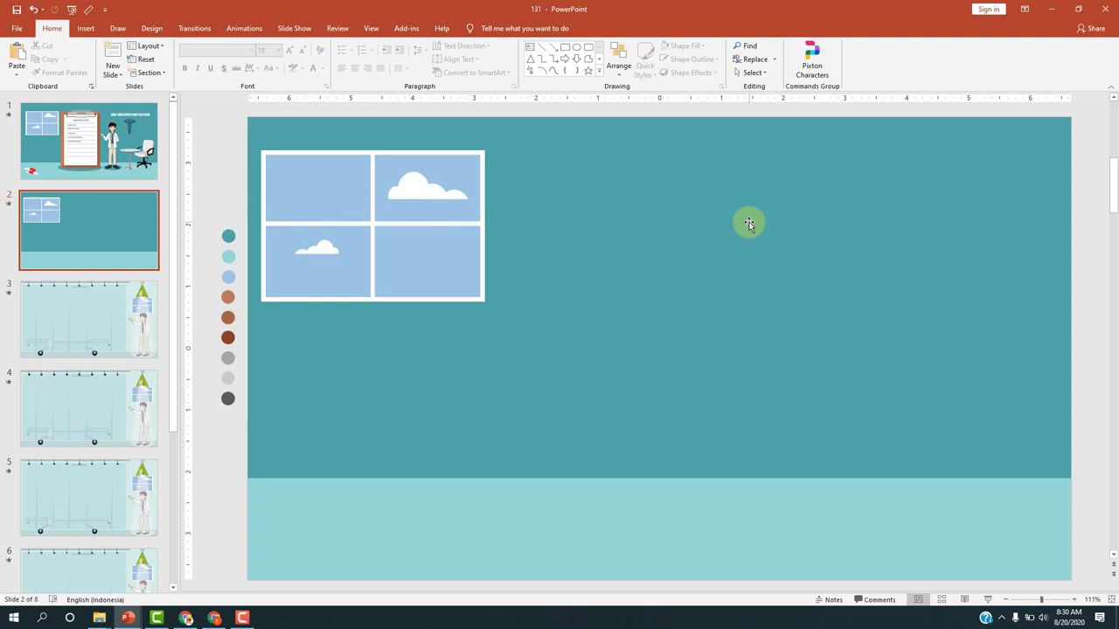
scroll(749, 224, "down", 3)
scroll(749, 223, "up", 3)
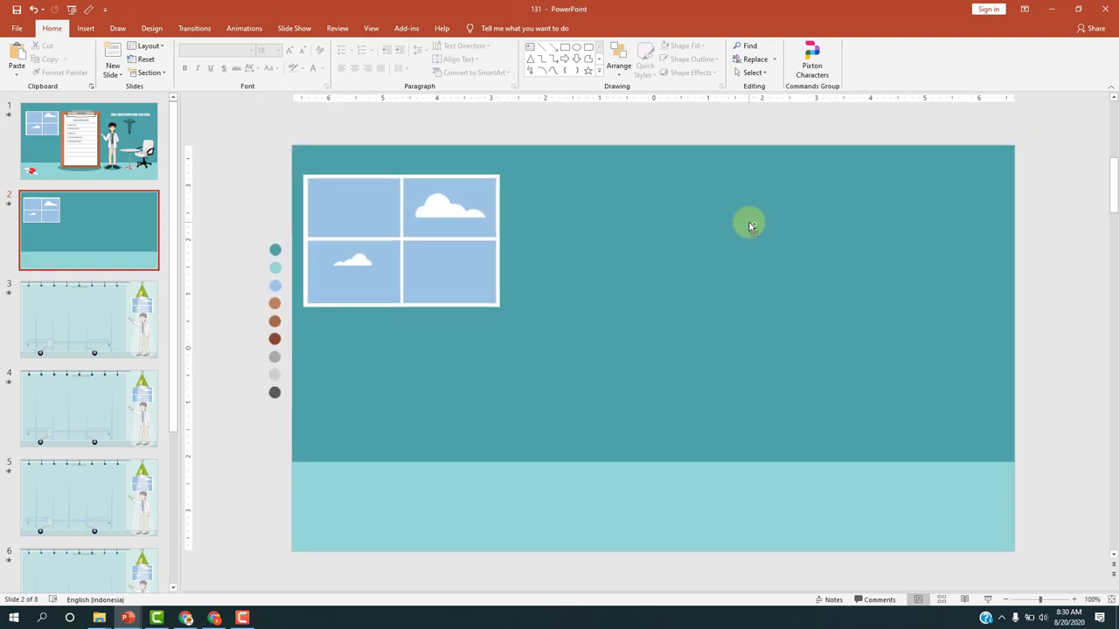
Draw a tall rounded rectangle right of the window with reduced corner rounding
left_click(129, 153)
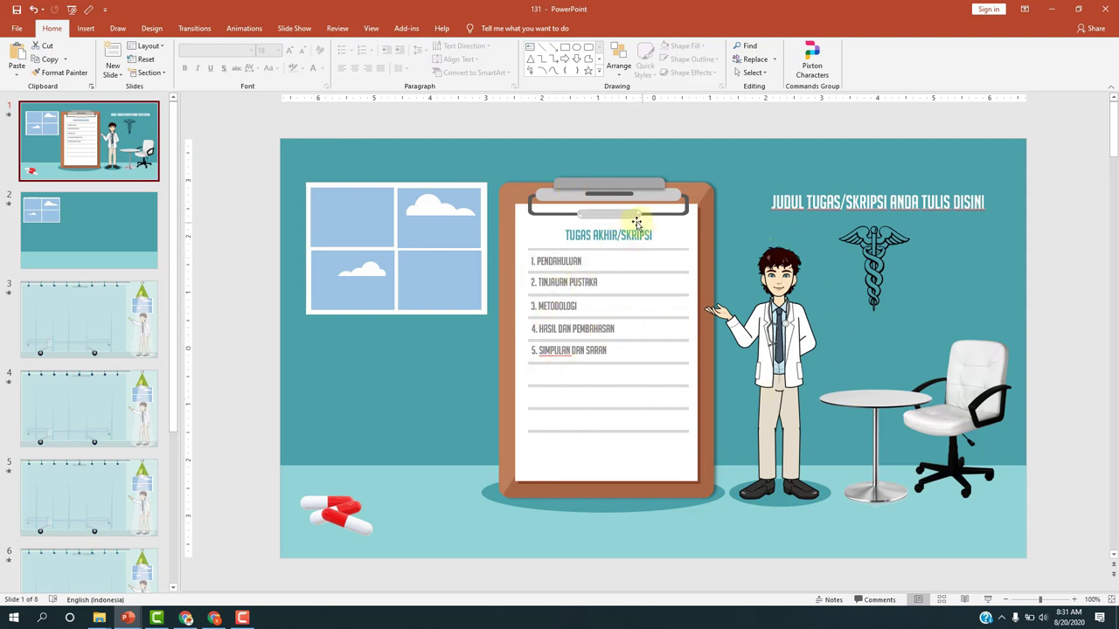
left_click(96, 234)
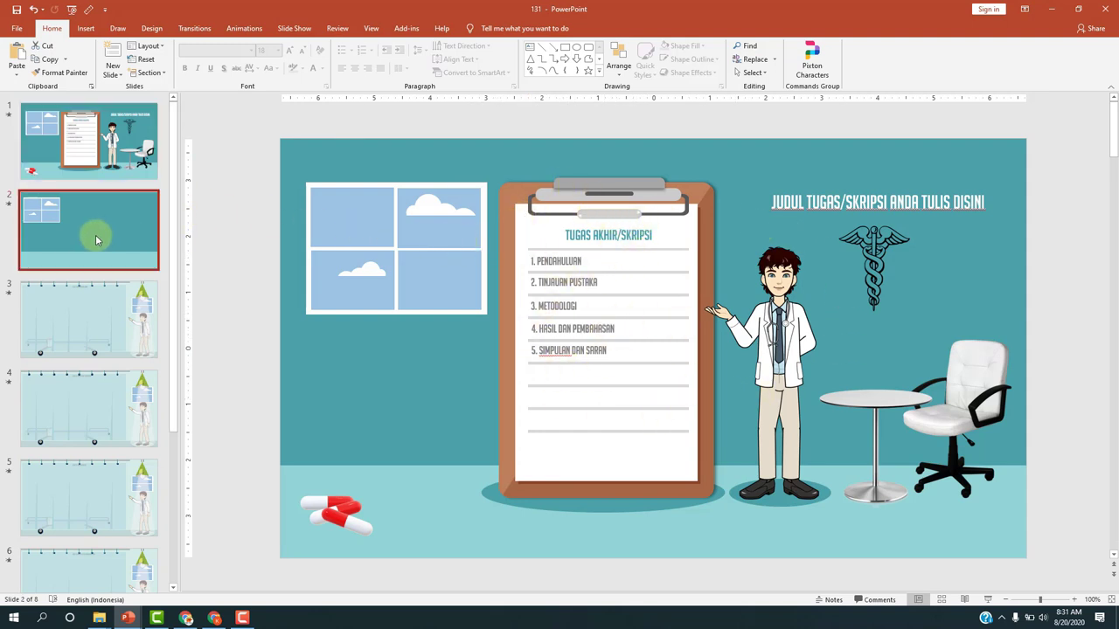
left_click(86, 34)
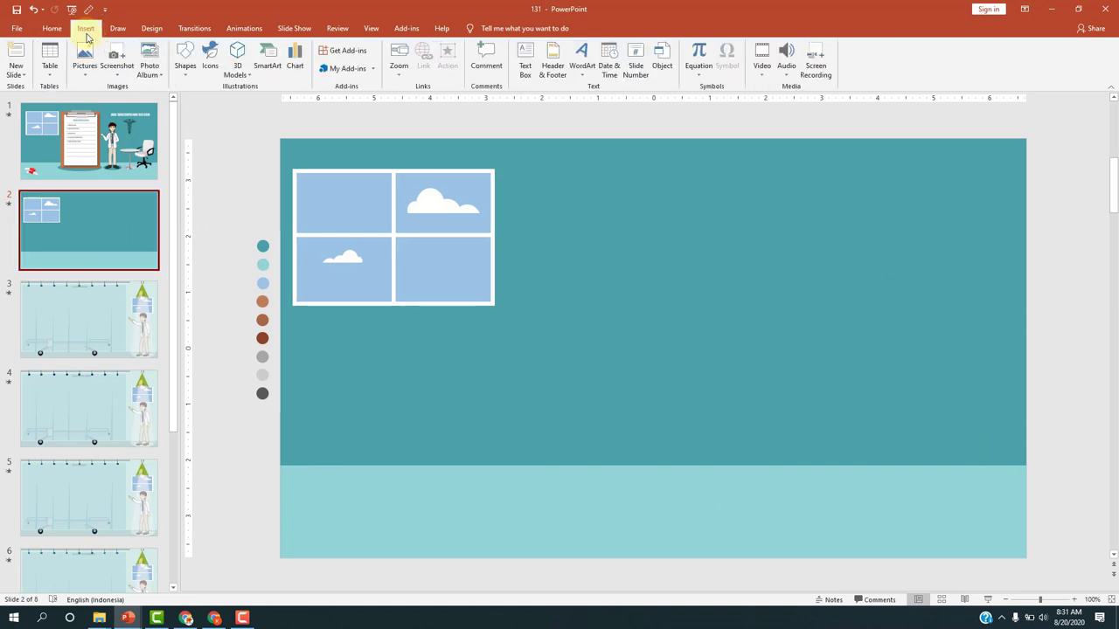
left_click(185, 70)
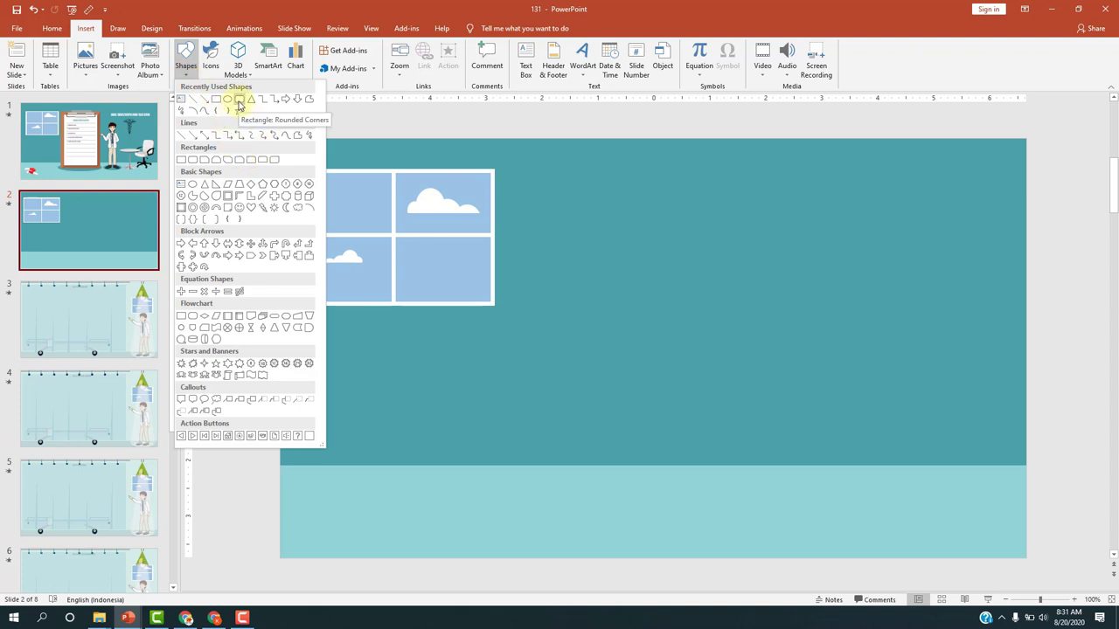
left_click(240, 101)
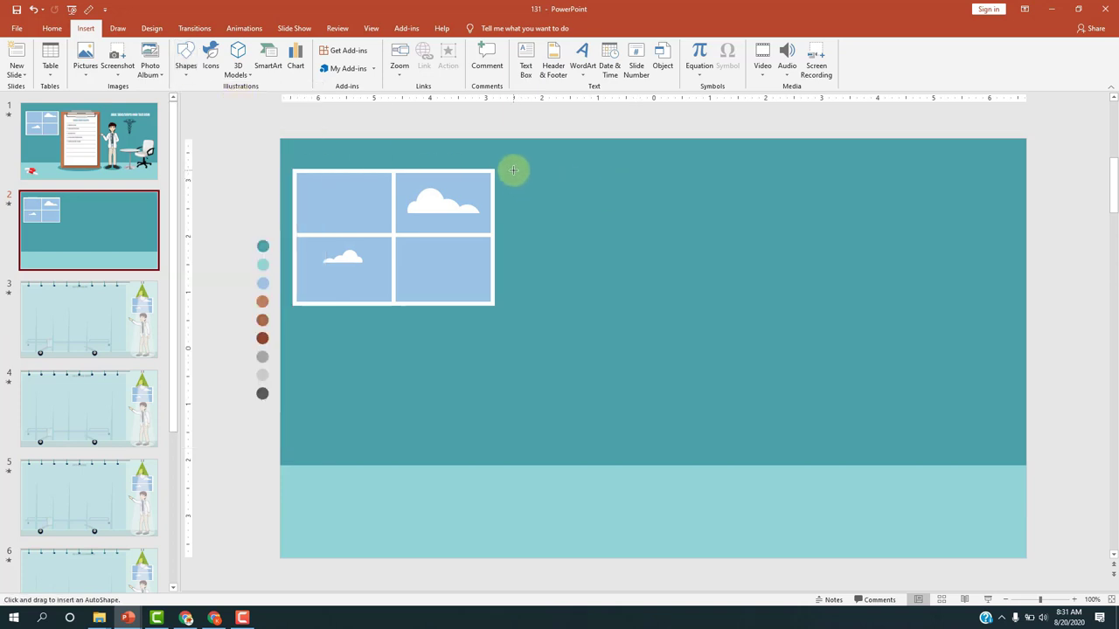
mouse_move(513, 169)
left_mouse_down()
mouse_move(785, 519)
mouse_move(740, 513)
left_mouse_up()
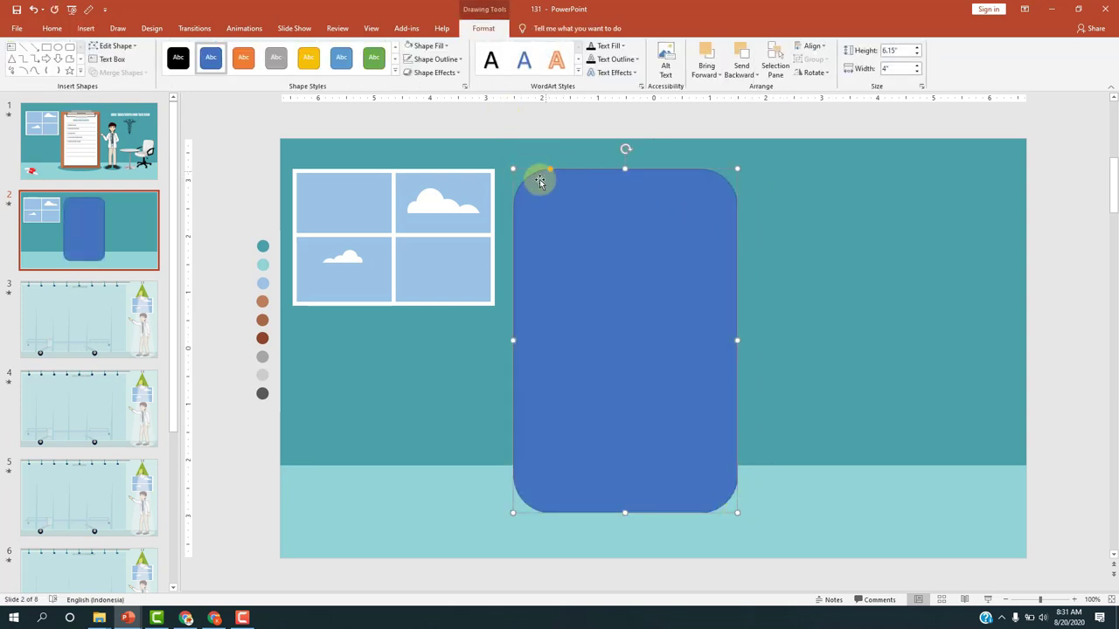
mouse_move(549, 171)
left_mouse_down()
mouse_move(519, 180)
mouse_move(524, 171)
left_mouse_up()
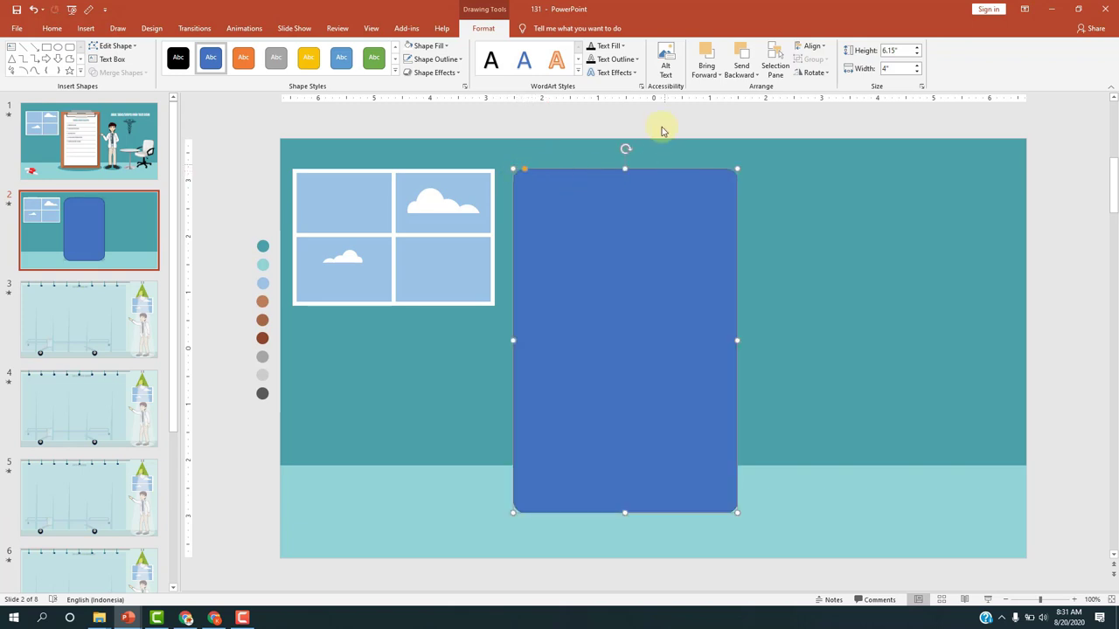
Fill the rectangle with the brown swatch via Eyedropper and remove its outline
left_click(435, 51)
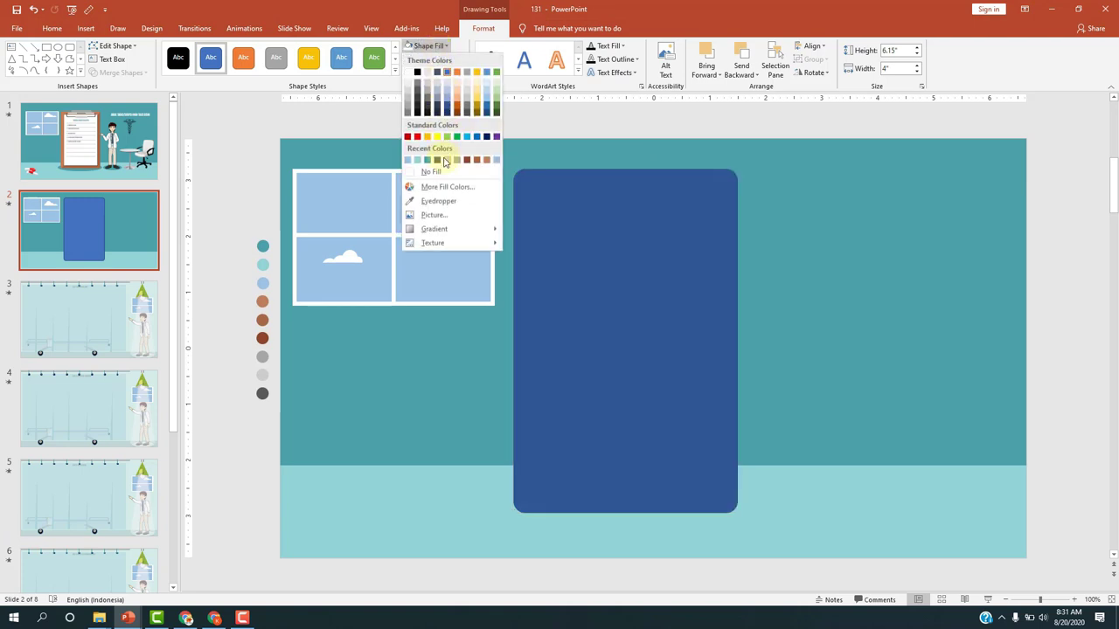
left_click(423, 201)
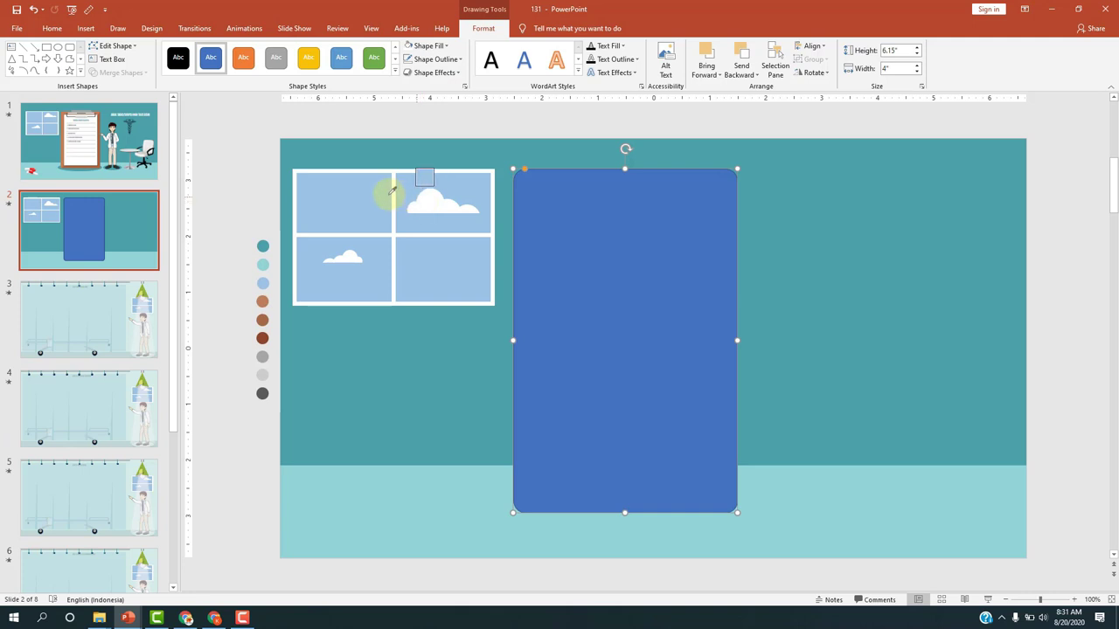
left_click(263, 301)
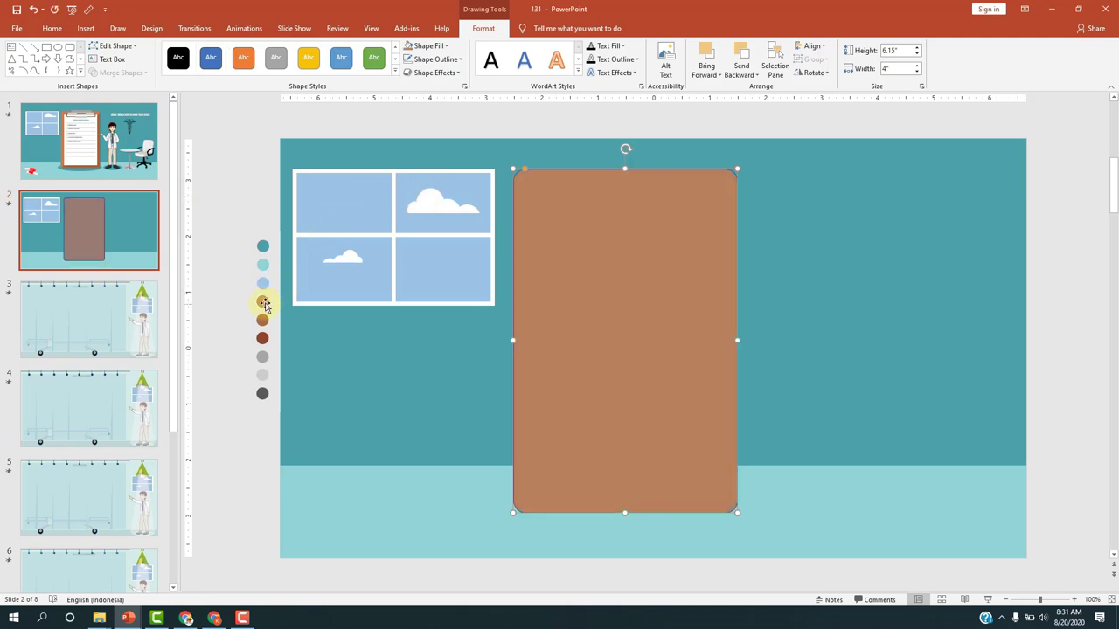
left_click(440, 62)
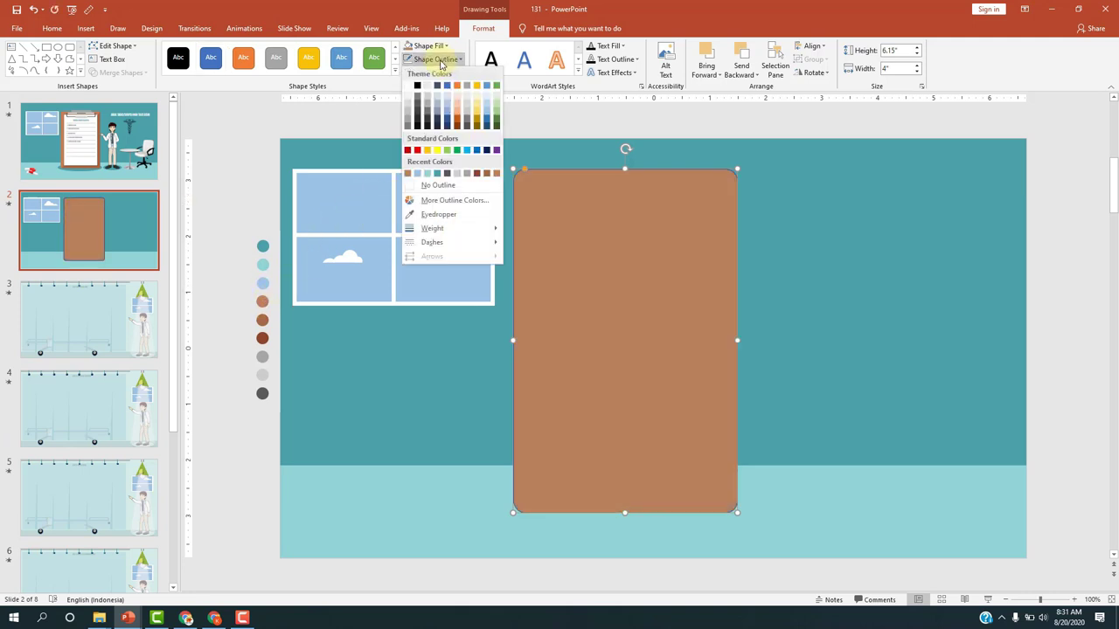
left_click(422, 186)
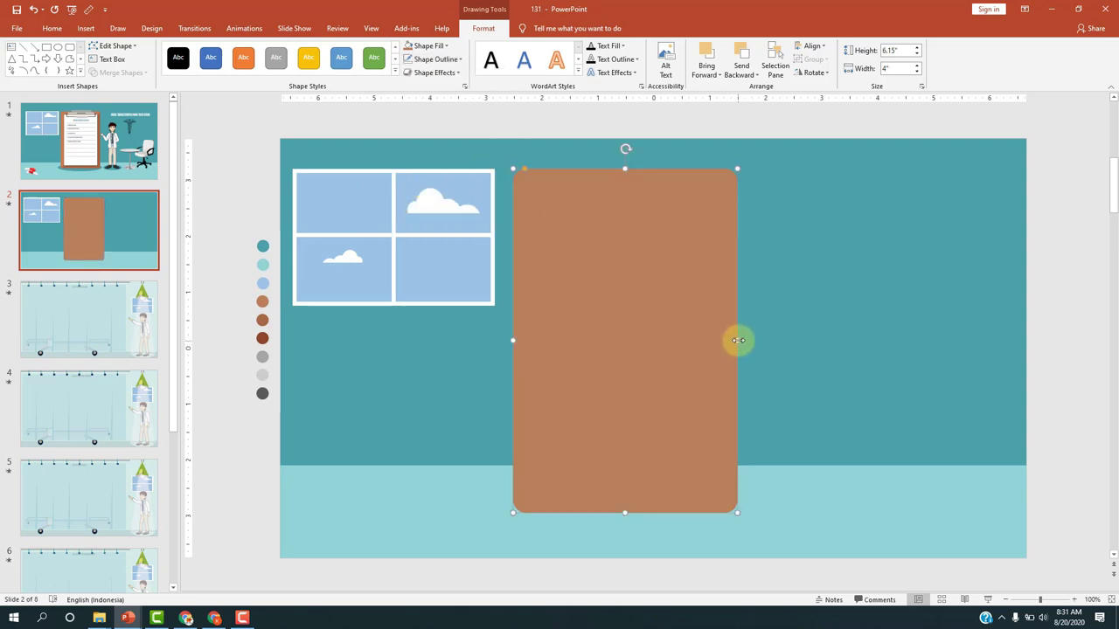
Adjust the brown board's width and height, then drag a 5.64" × 3.83" copy to its right
left_click_drag(738, 340, 744, 340)
left_click_drag(626, 512, 628, 496)
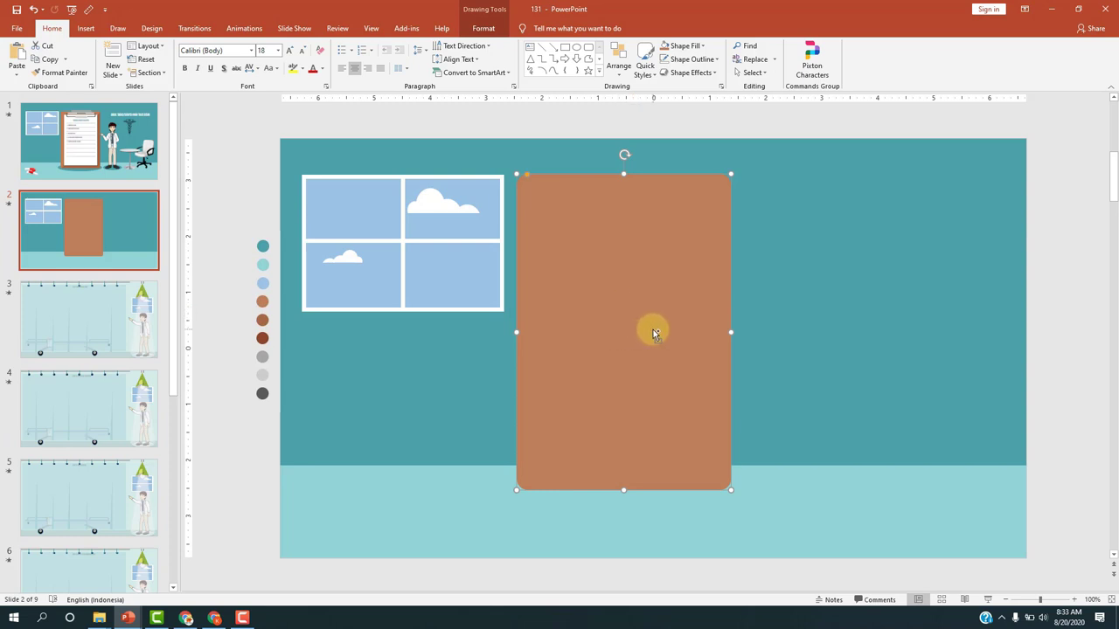
left_click_drag(653, 329, 904, 323)
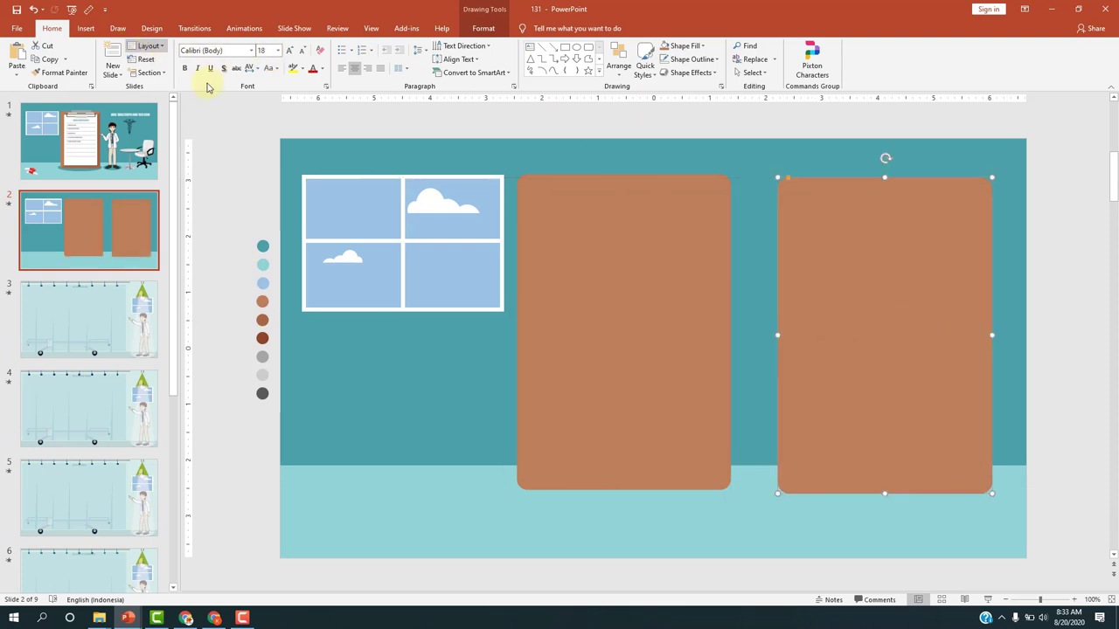
left_click(481, 28)
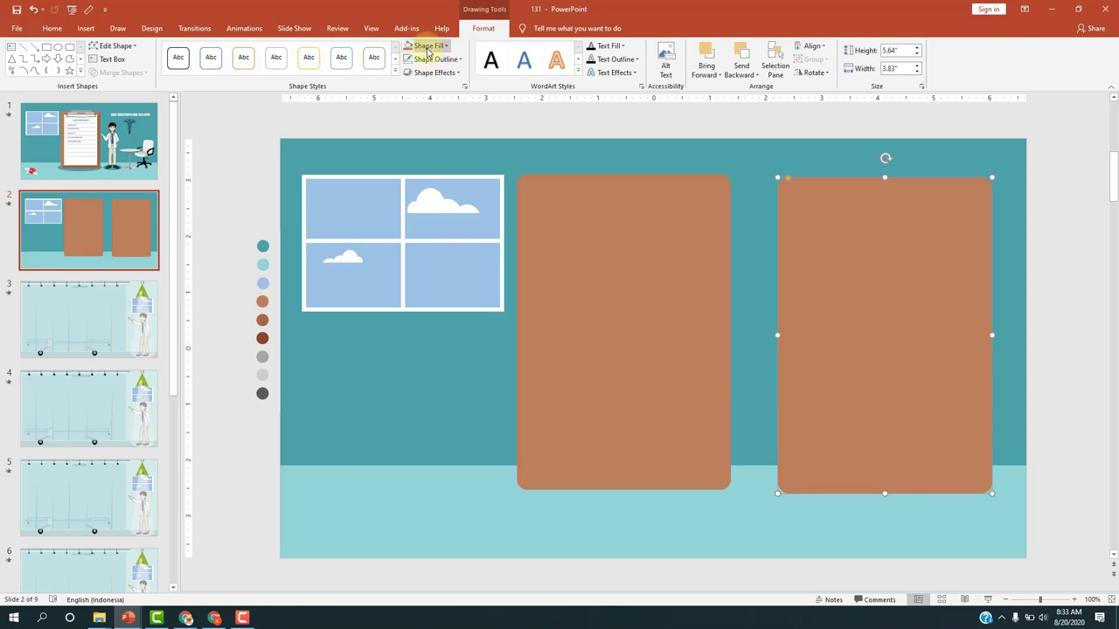
Eyedrop the darker brown swatch, RGB(165,105,71), into the right-hand rectangle's fill
left_click(428, 48)
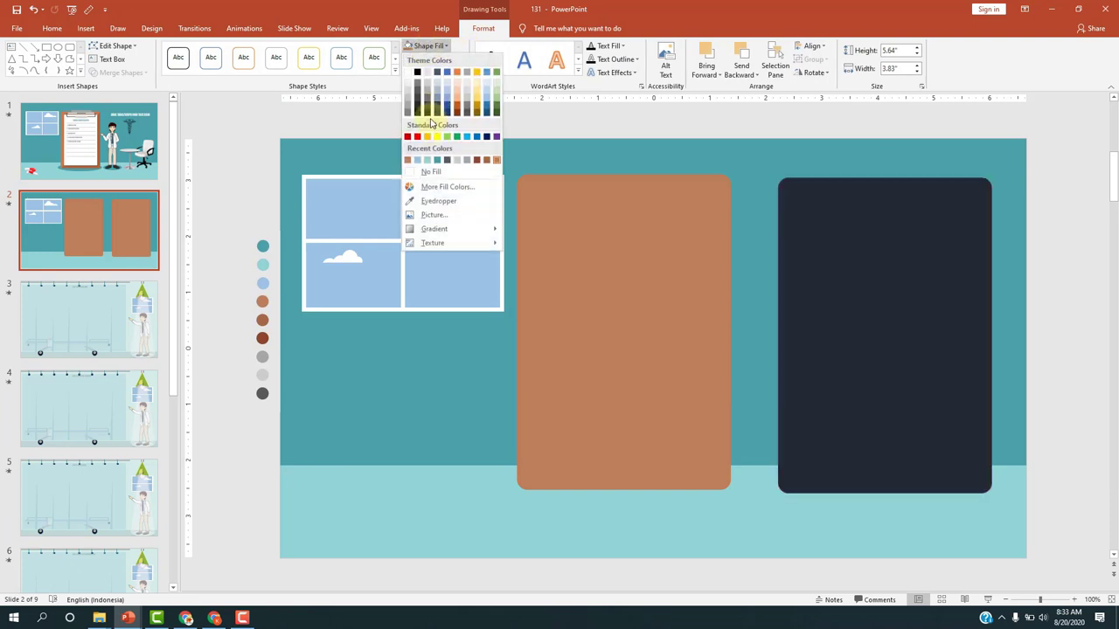
left_click(429, 201)
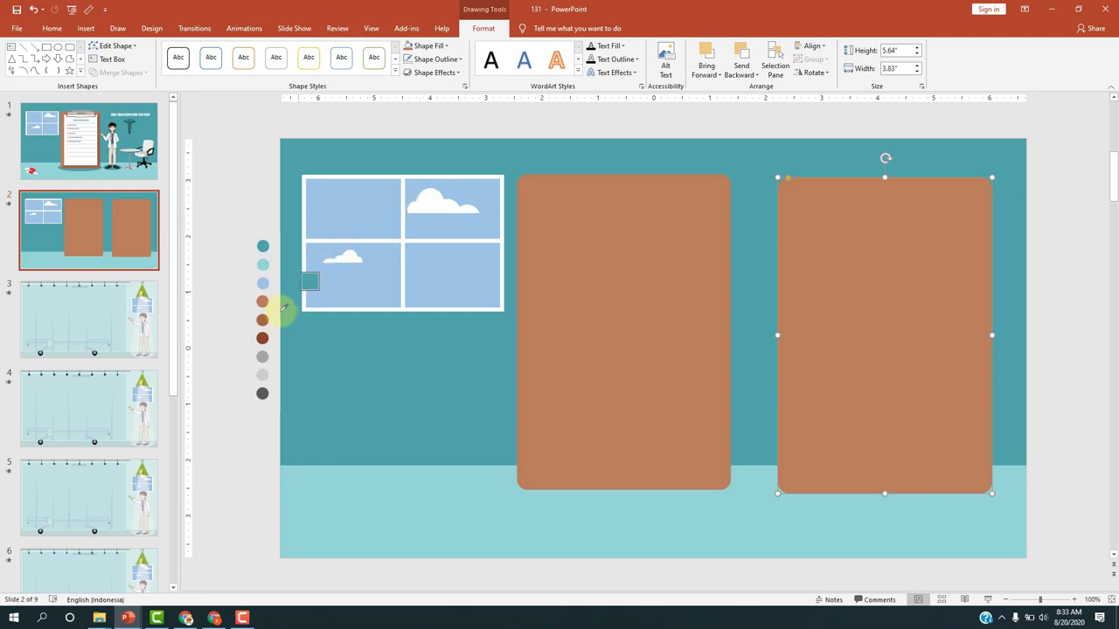
mouse_move(263, 320)
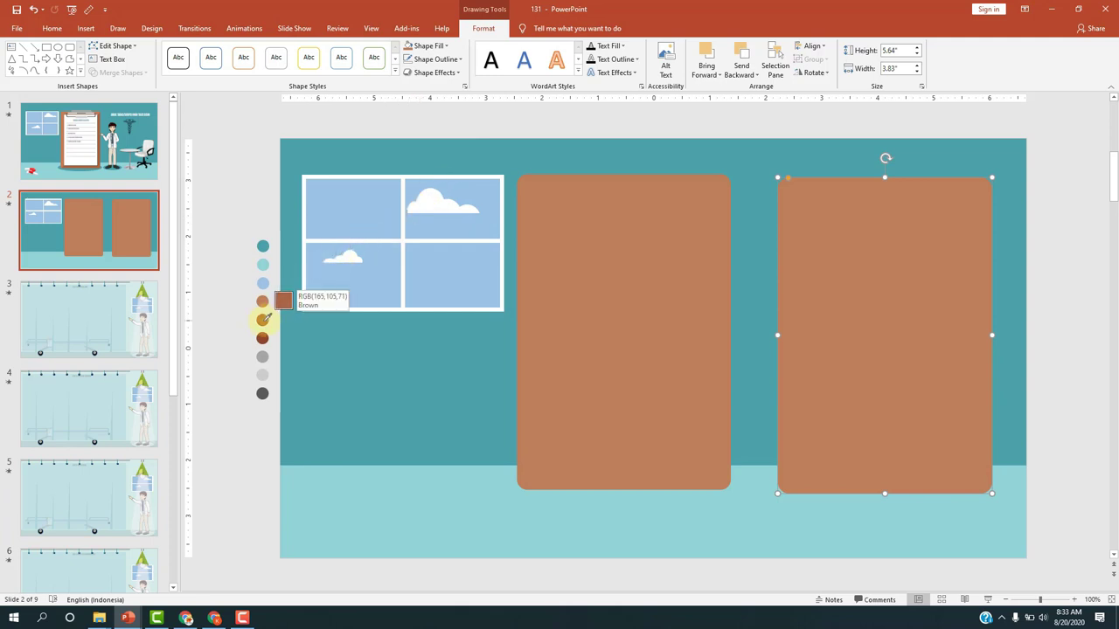
left_click(263, 320)
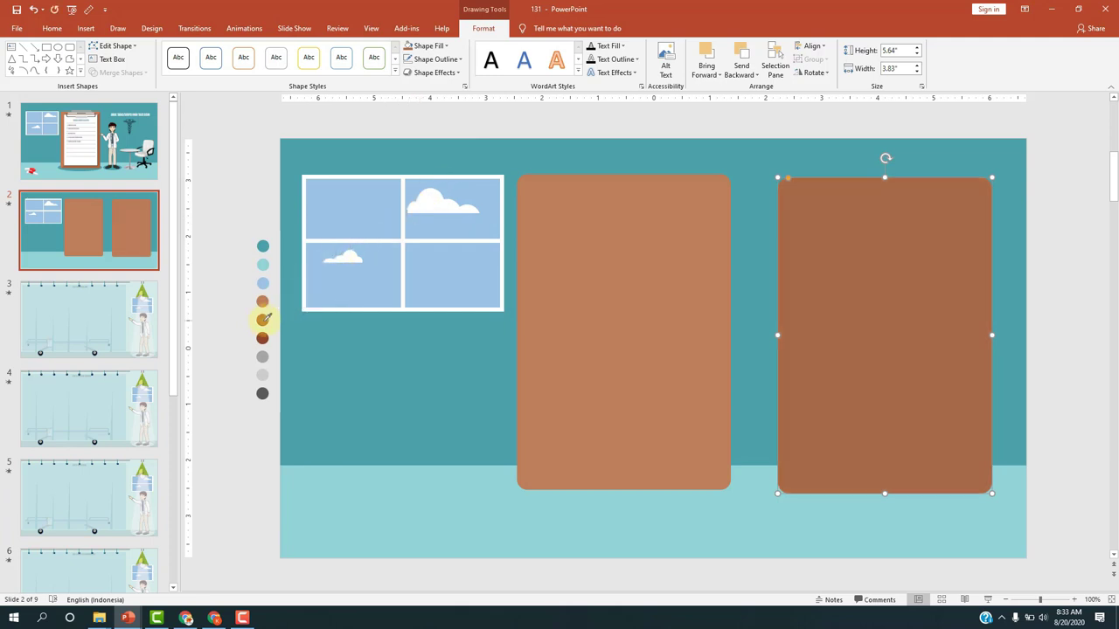
left_click(1045, 241)
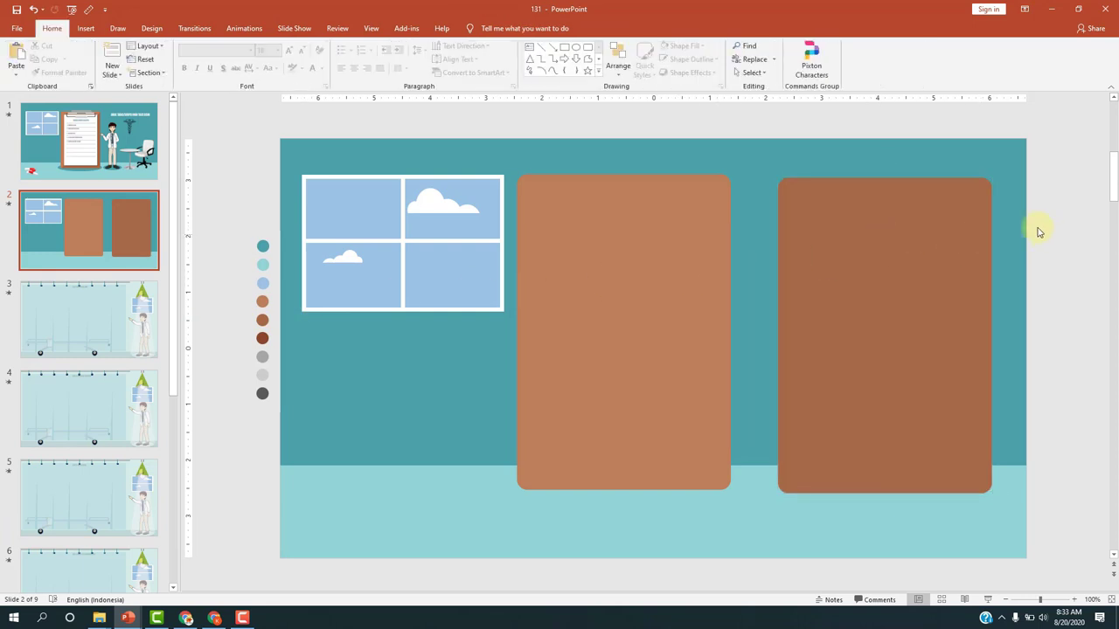
Draw a tall blue rectangle over the dark brown board and rotate it clockwise
left_click(84, 29)
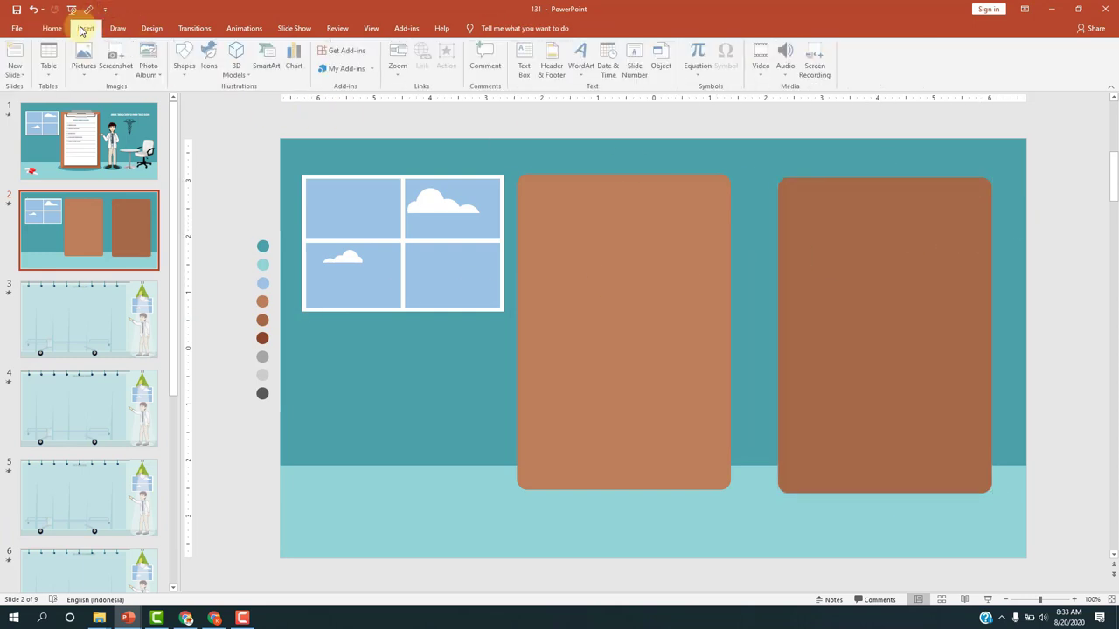
left_click(194, 76)
left_click(217, 101)
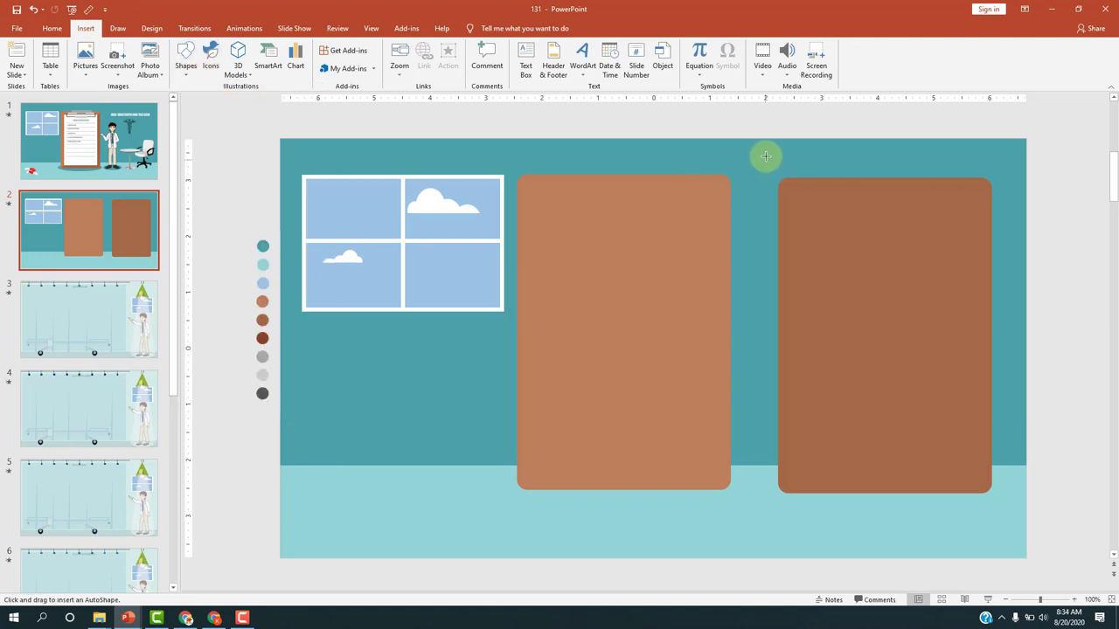
left_click_drag(761, 140, 934, 501)
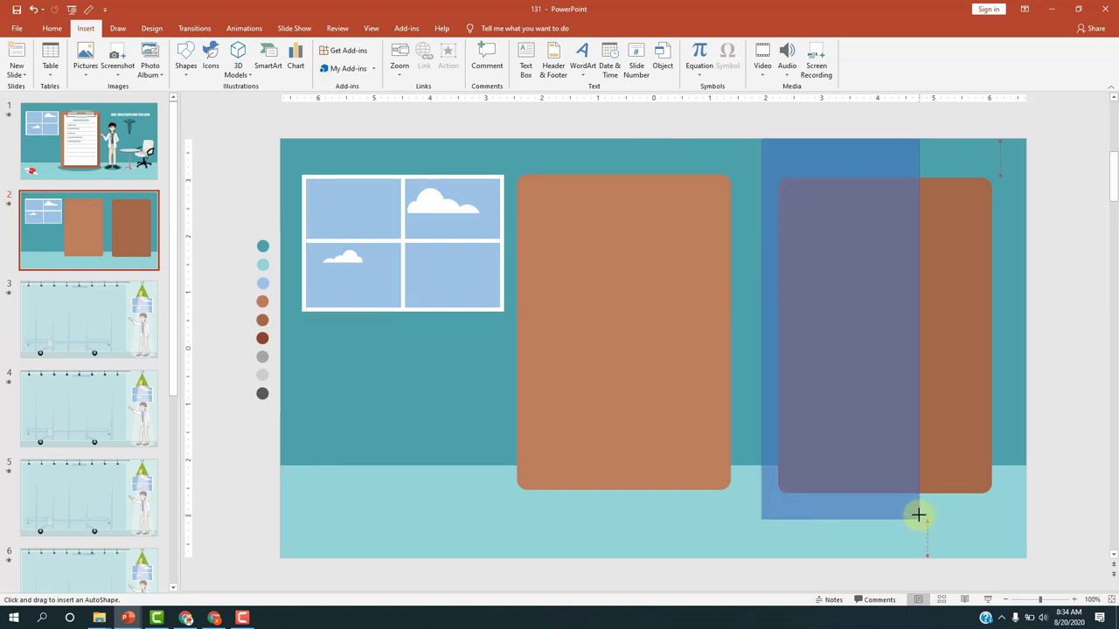
left_click_drag(934, 501, 919, 521)
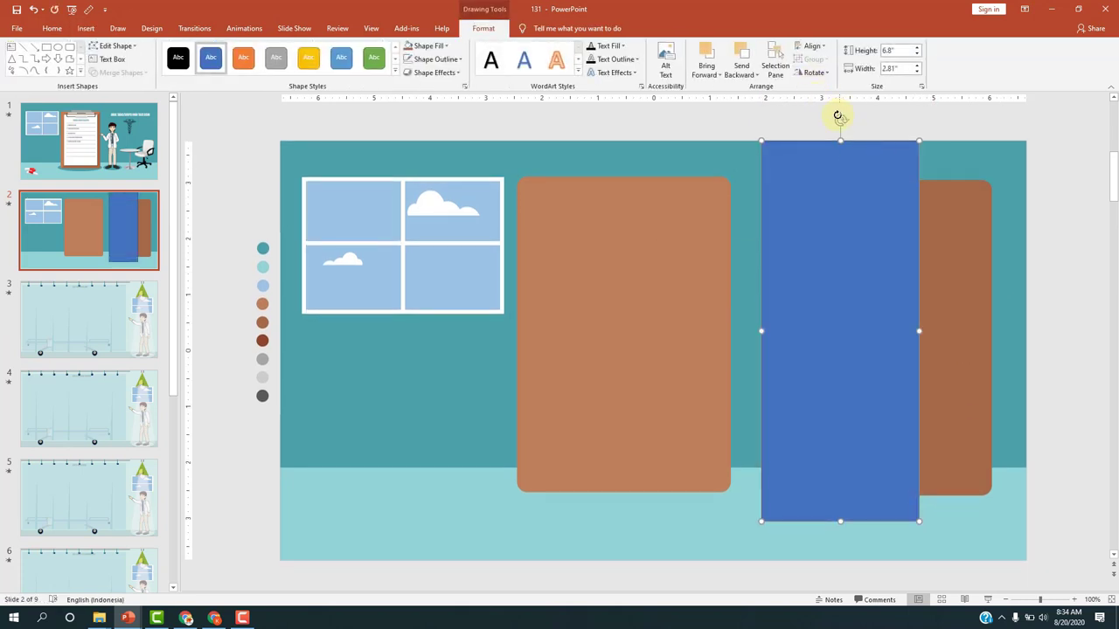
left_click_drag(835, 117, 979, 155)
left_click_drag(919, 218, 921, 190)
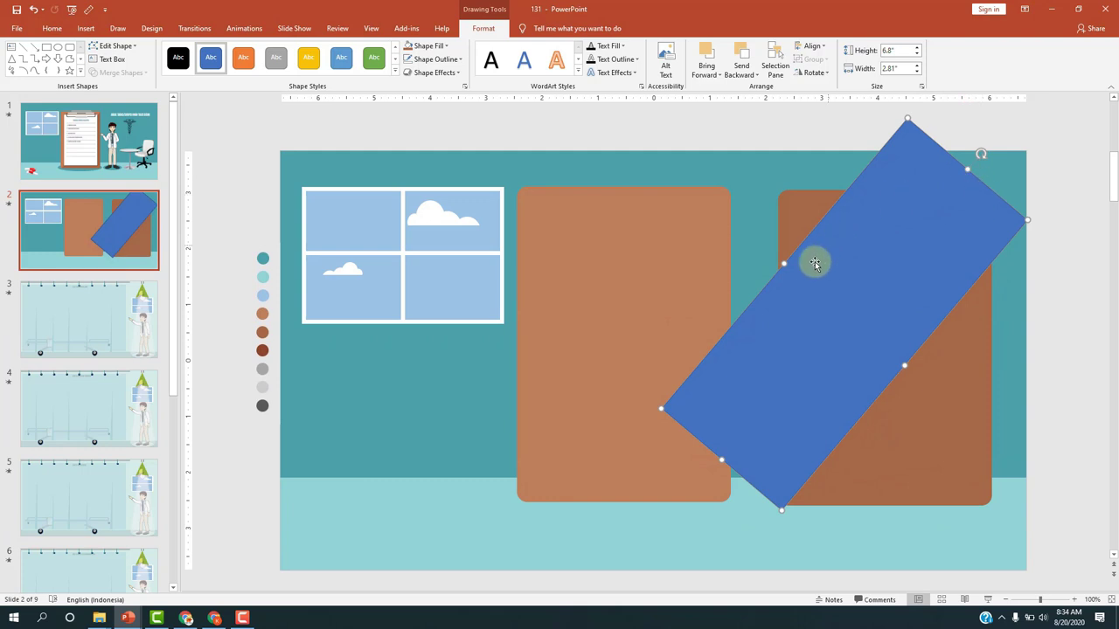
Move the light brown board left over the window, then widen and lengthen the blue rectangle
left_click_drag(632, 265, 374, 257)
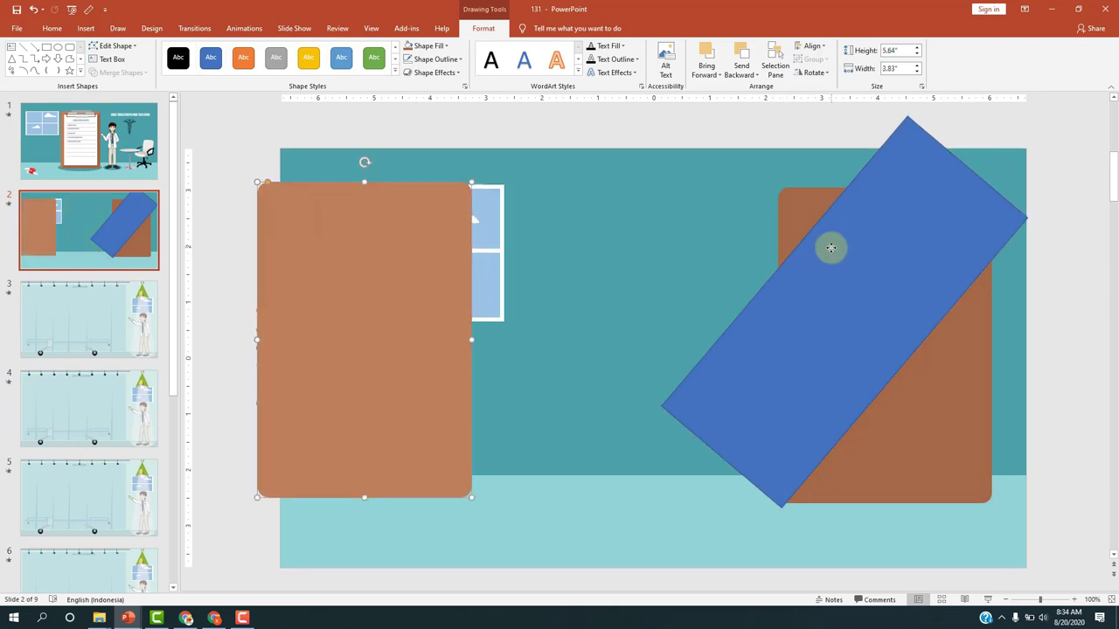
left_click(785, 257)
mouse_move(784, 262)
left_mouse_down()
mouse_move(733, 254)
mouse_move(745, 258)
left_mouse_up()
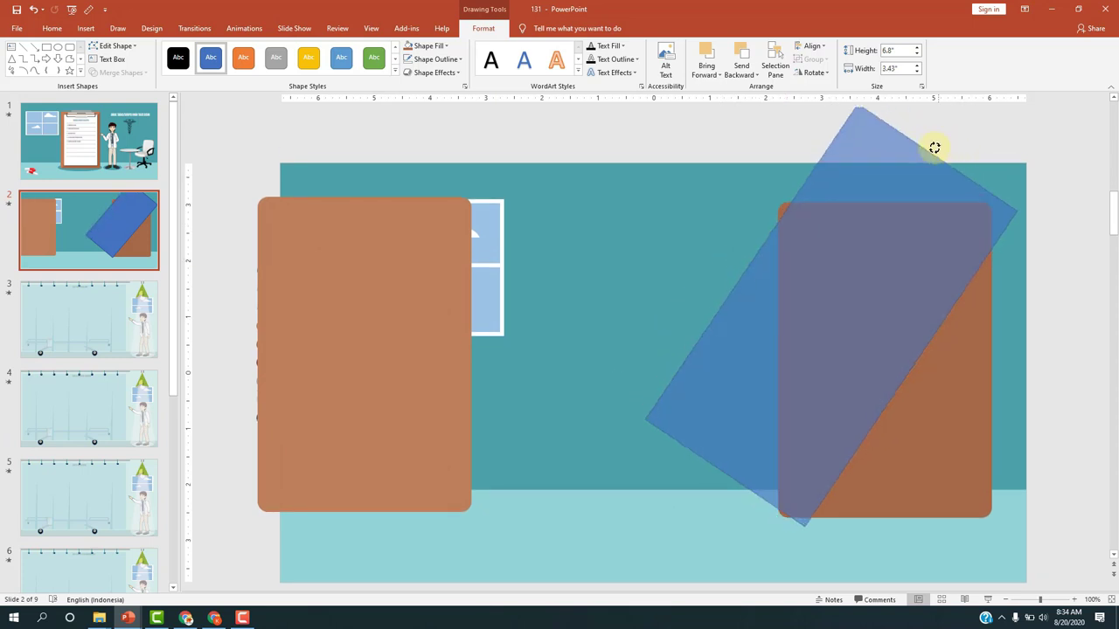
mouse_move(961, 151)
left_mouse_down()
mouse_move(966, 191)
mouse_move(957, 188)
left_mouse_up()
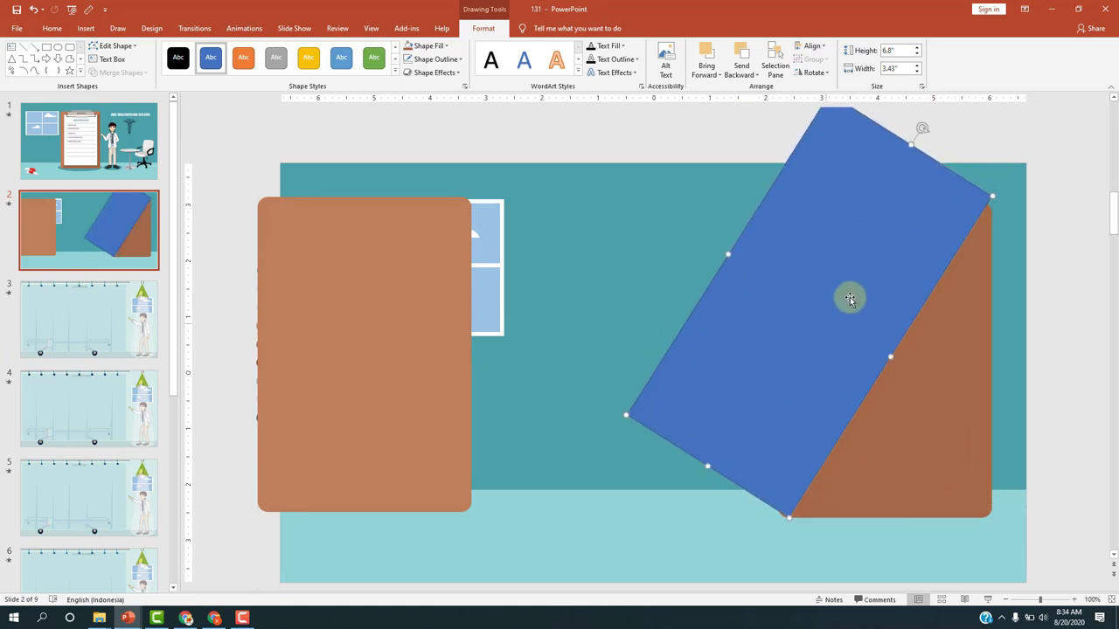
mouse_move(730, 254)
left_mouse_down()
mouse_move(749, 259)
mouse_move(738, 253)
left_mouse_up()
left_click_drag(709, 473, 702, 480)
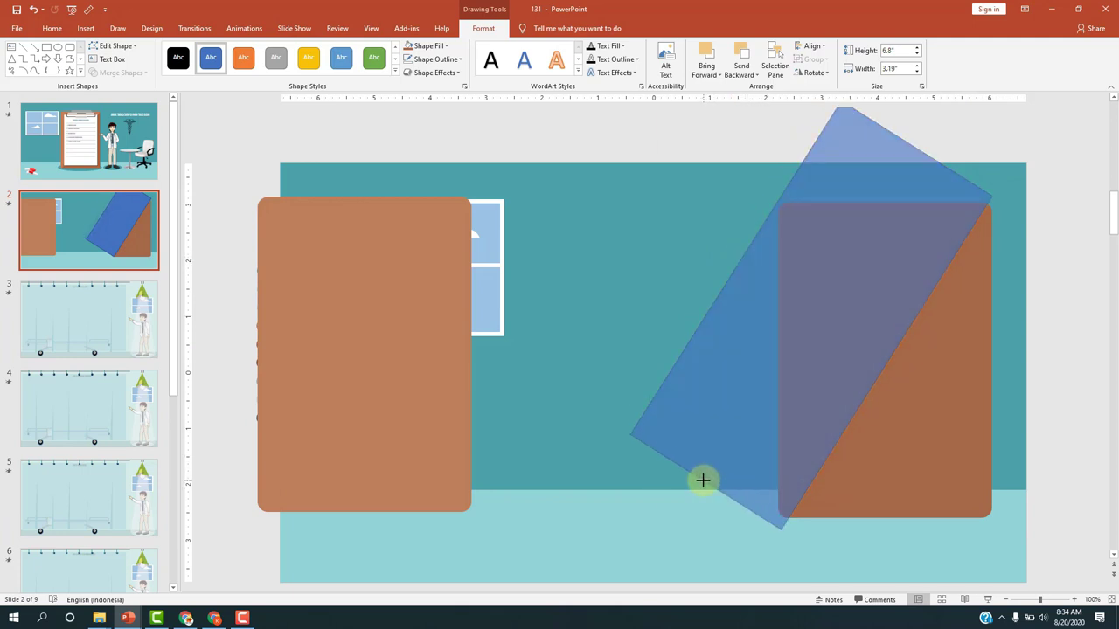
left_click_drag(784, 440, 779, 440)
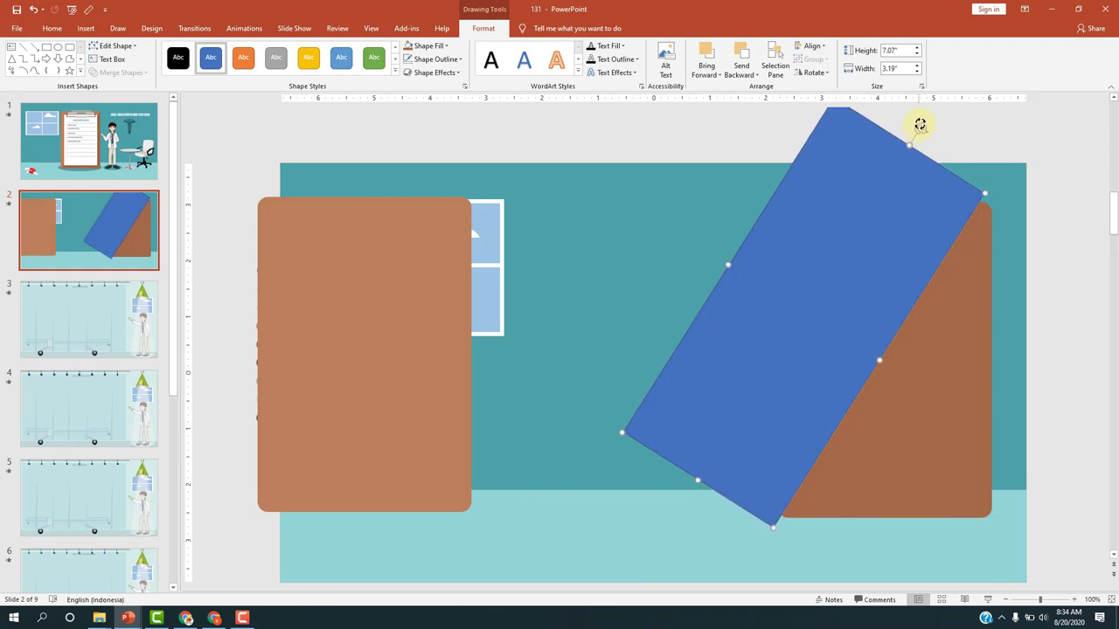
Fine-tune the 7.07" × 3.19" blue rectangle's tilt and position diagonally across the dark board
mouse_move(920, 125)
left_mouse_down()
mouse_move(929, 127)
mouse_move(923, 113)
left_mouse_up()
left_click(949, 167)
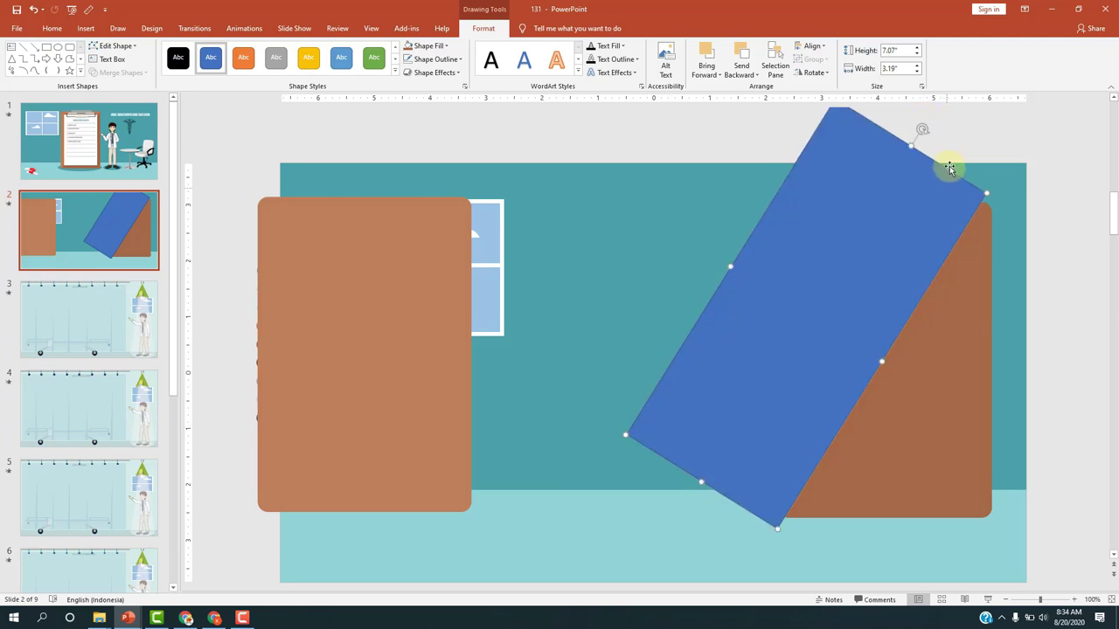
left_click_drag(924, 128, 931, 132)
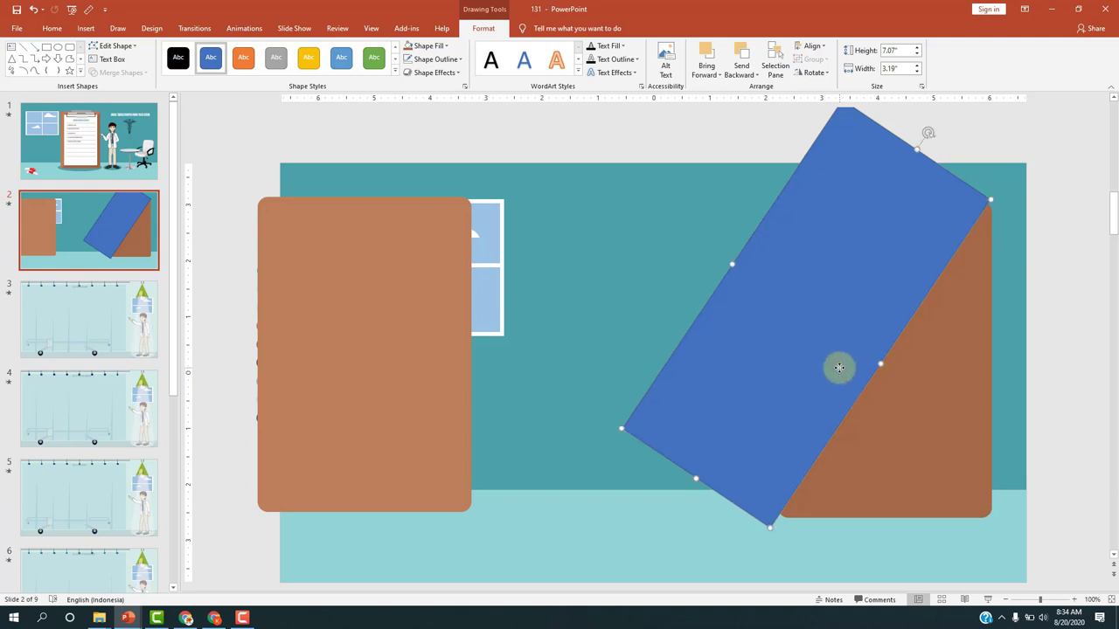
key("ctrl+z")
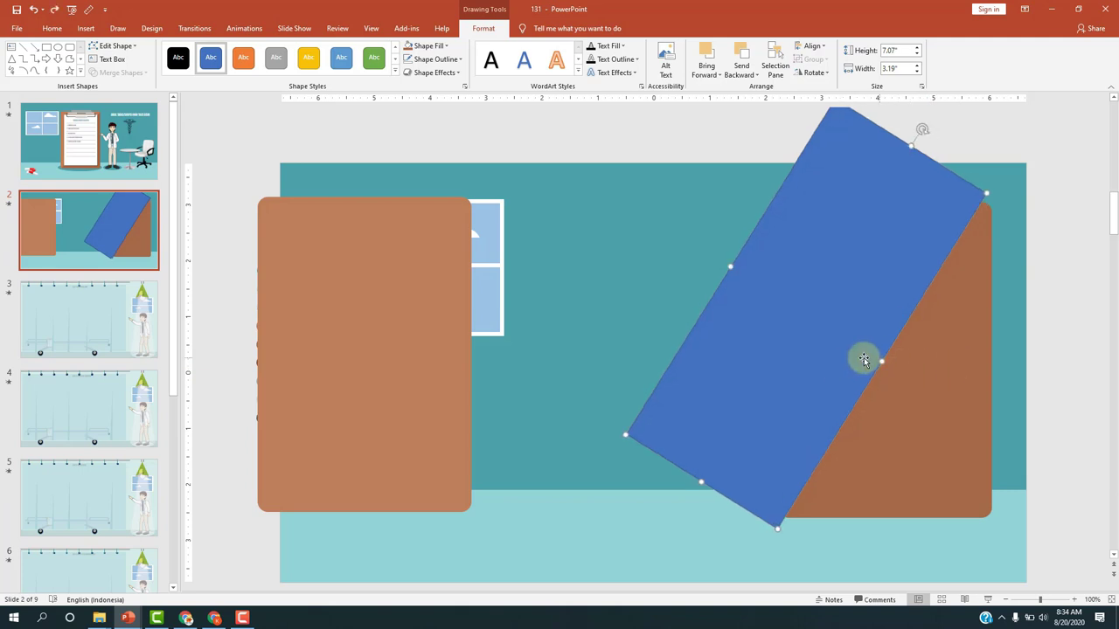
left_click_drag(854, 352, 850, 351)
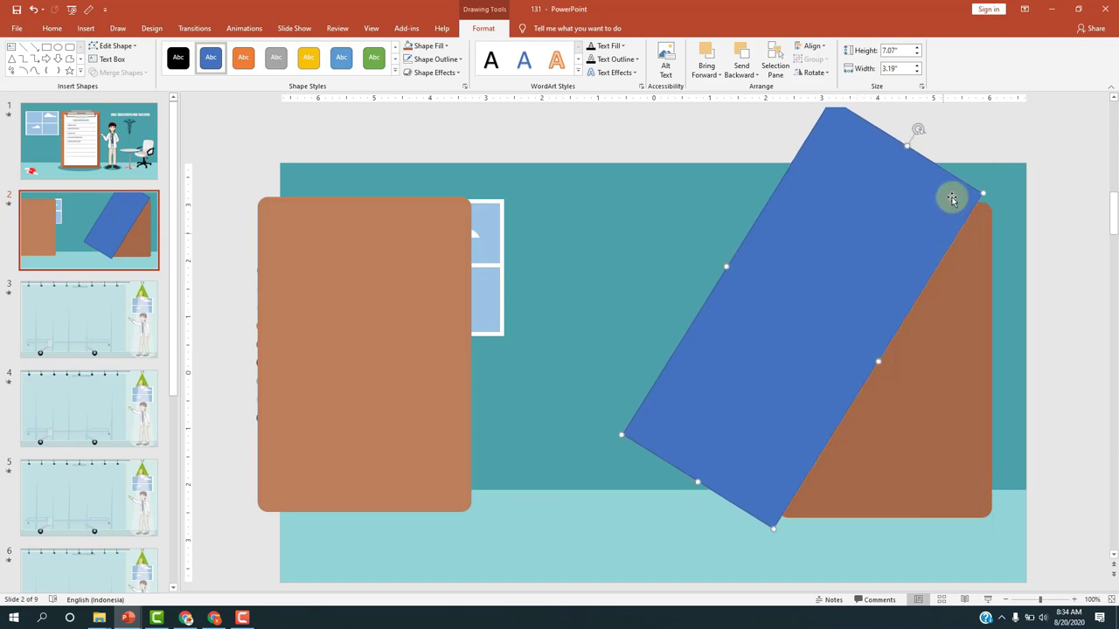
left_click_drag(915, 128, 924, 133)
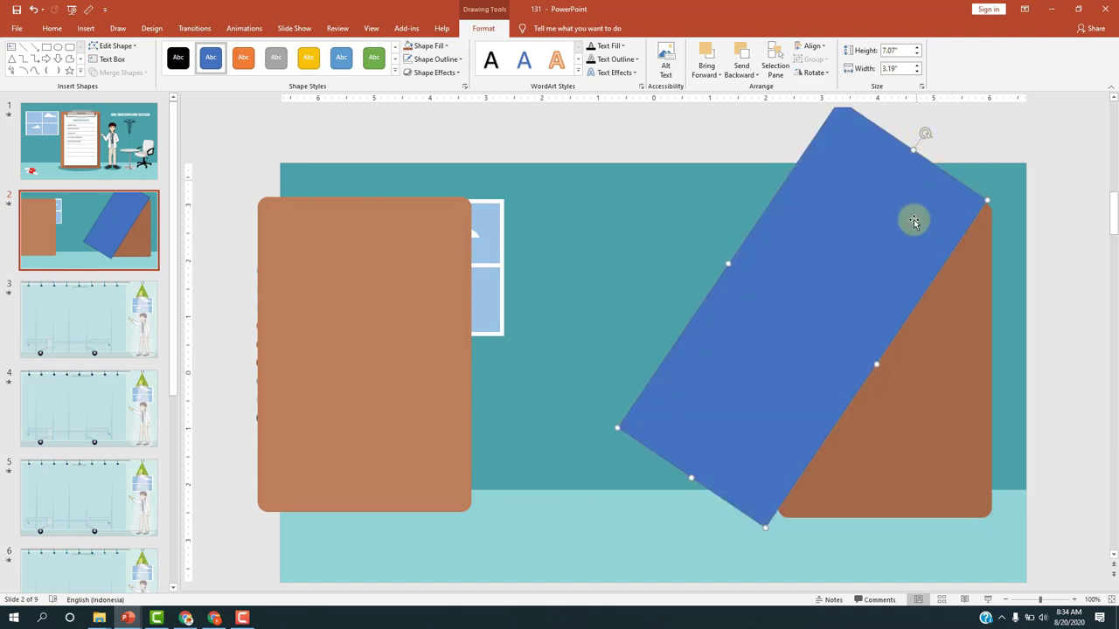
left_click_drag(915, 227, 923, 227)
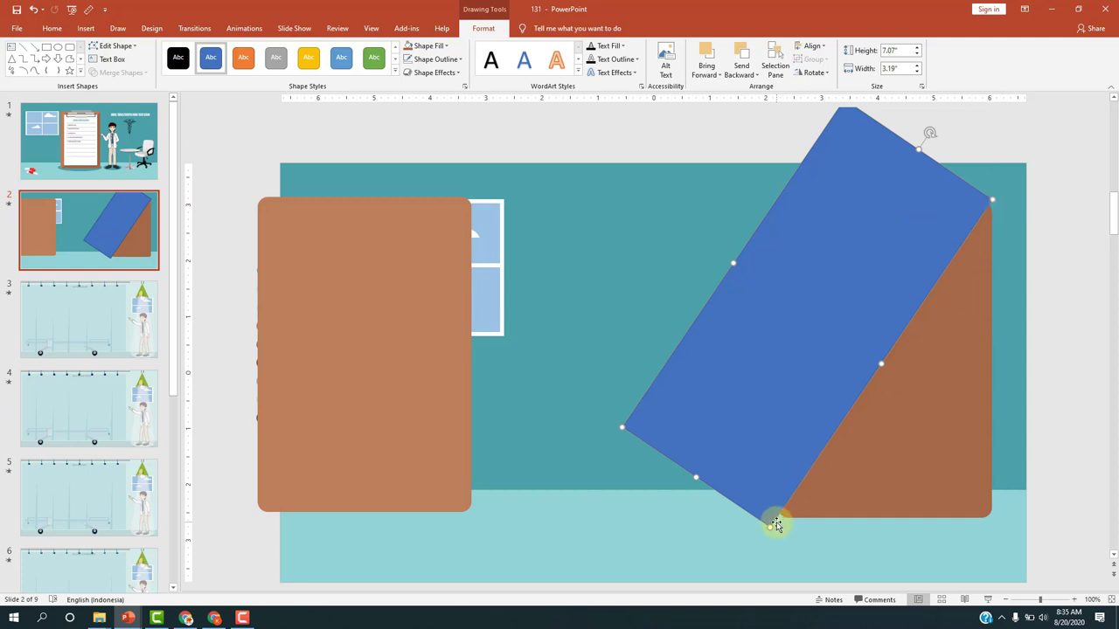
Subtract the blue rectangle from the dark board and slide the resulting triangle onto the light board
left_click(1092, 332)
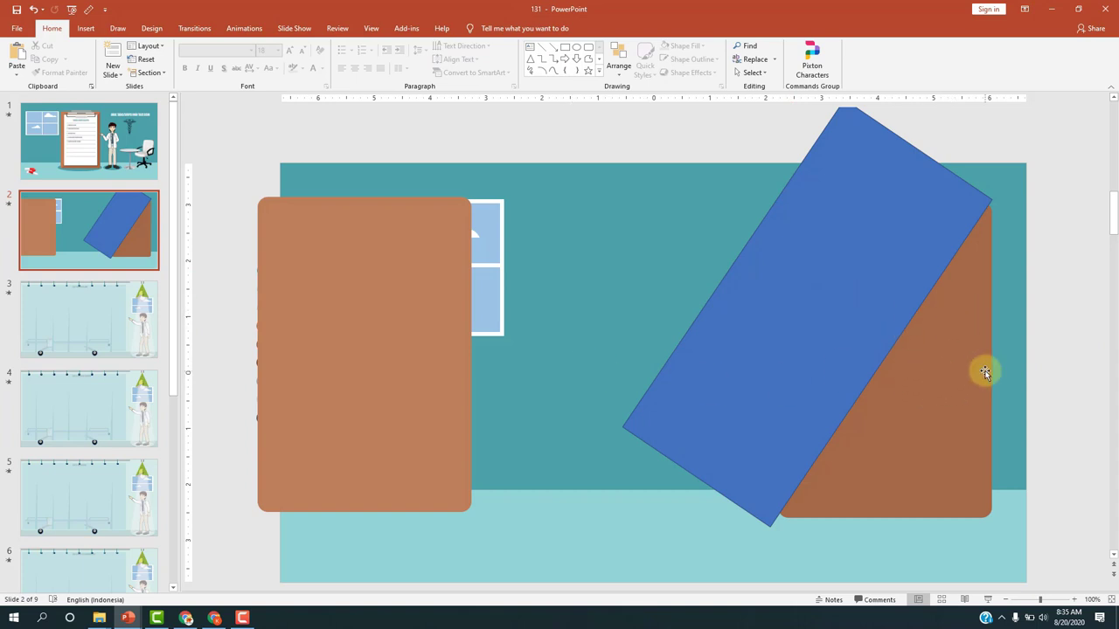
left_click(973, 385)
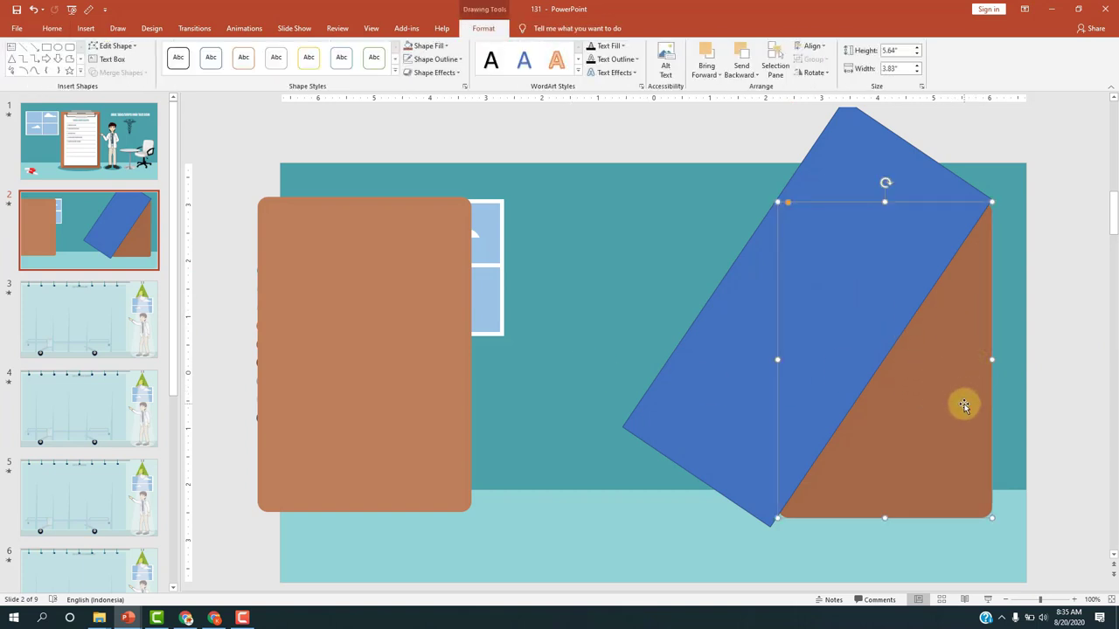
left_click(713, 392, "shift")
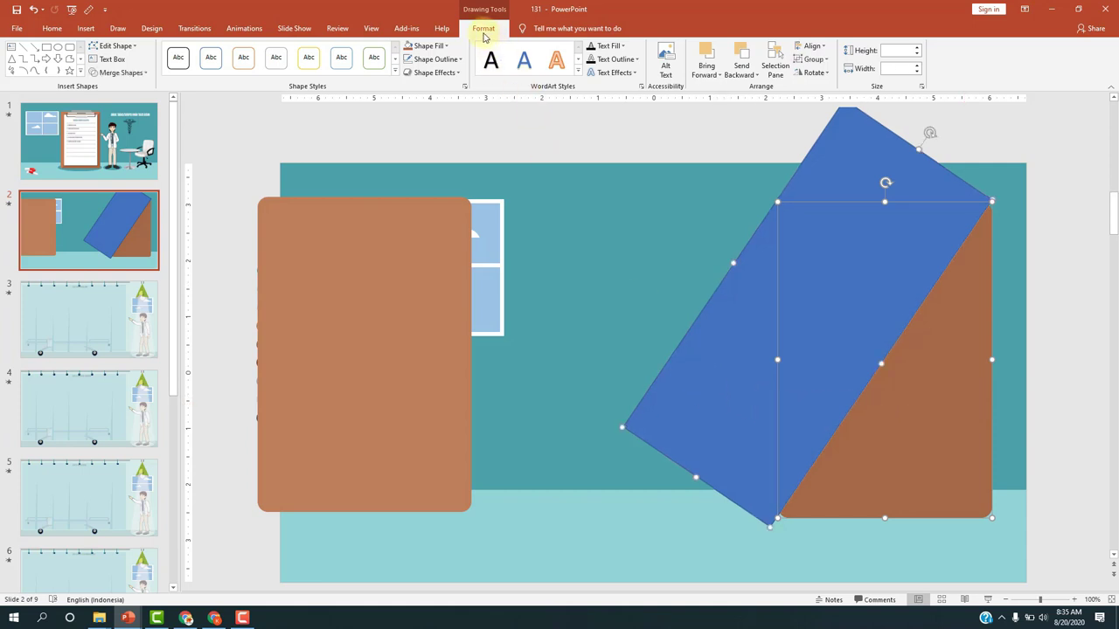
left_click(122, 72)
left_click(122, 144)
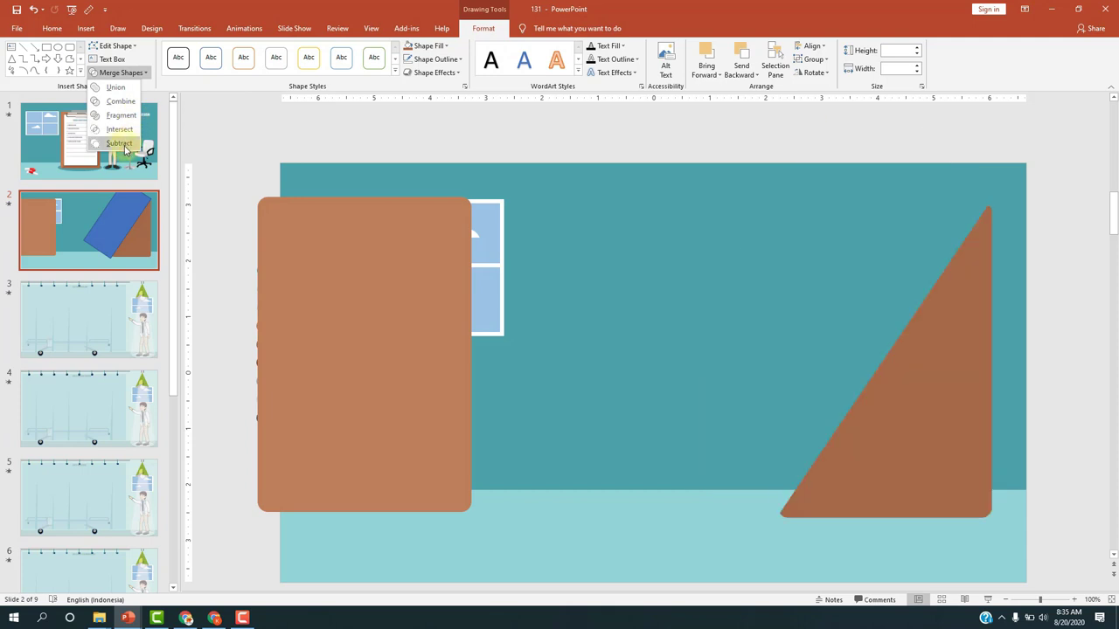
left_click(122, 144)
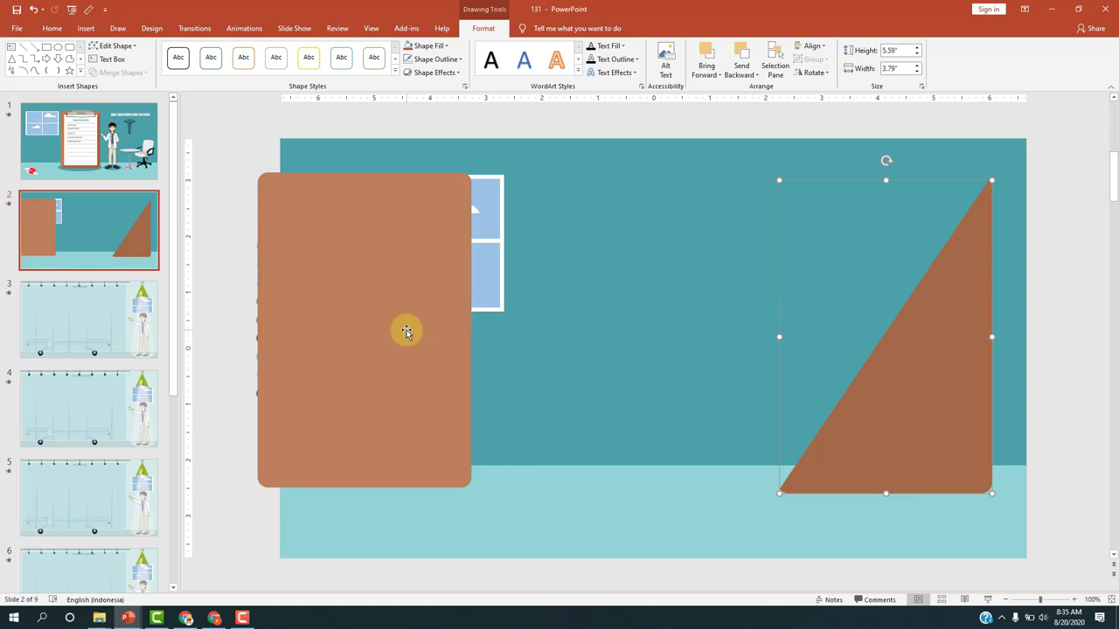
mouse_move(406, 330)
left_mouse_down()
mouse_move(689, 333)
mouse_move(669, 330)
left_mouse_up()
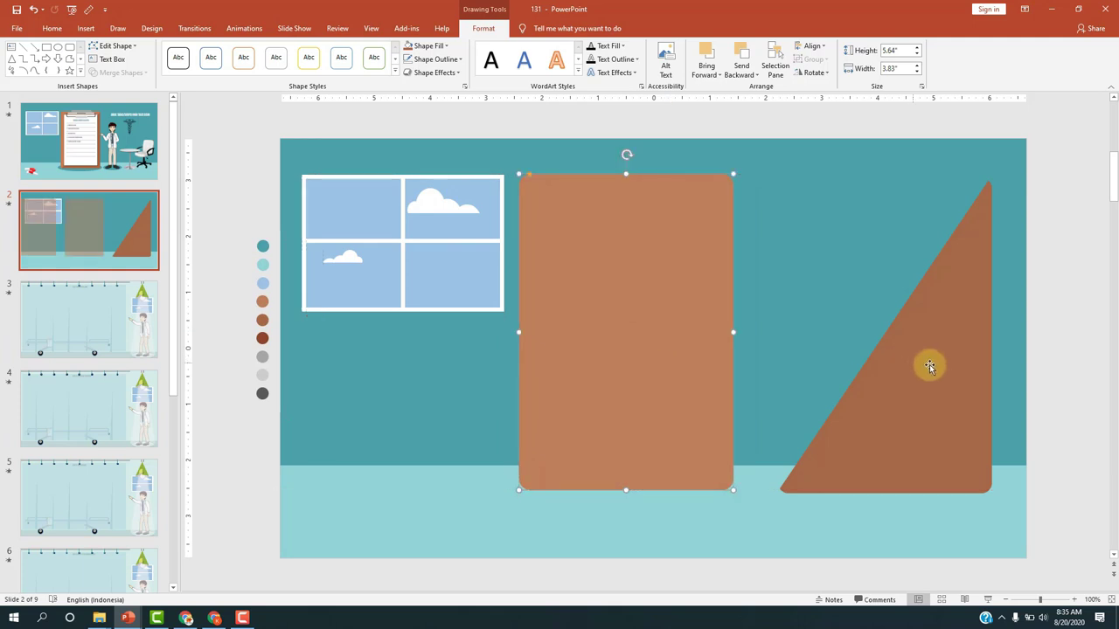
left_click_drag(929, 365, 675, 363)
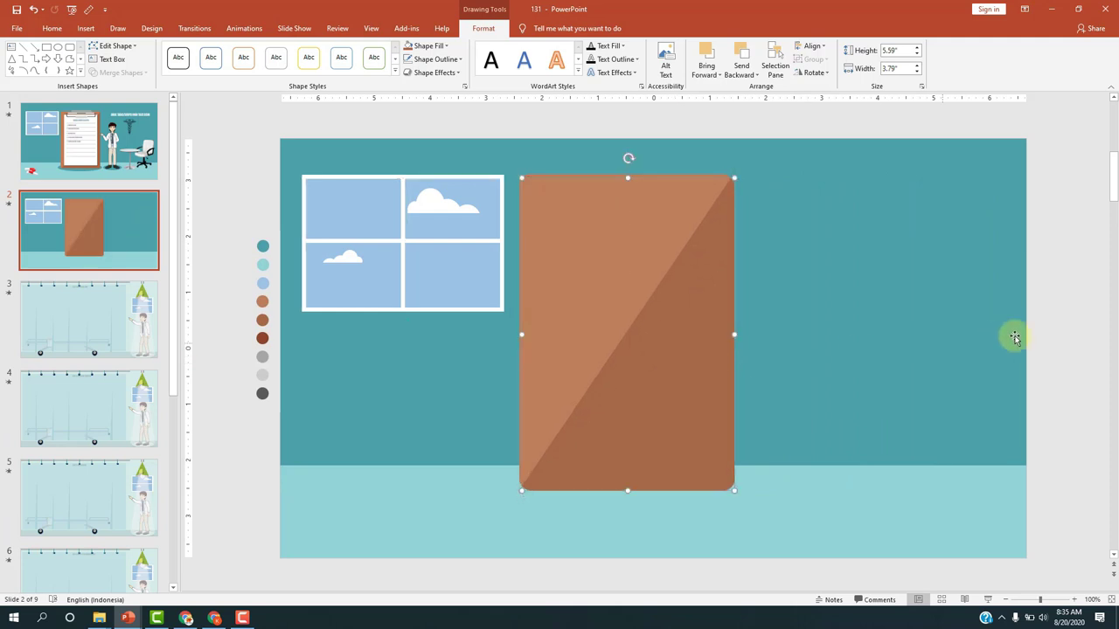
Group the light brown board with its dark triangle, then compare against slide 1
left_click(1054, 323)
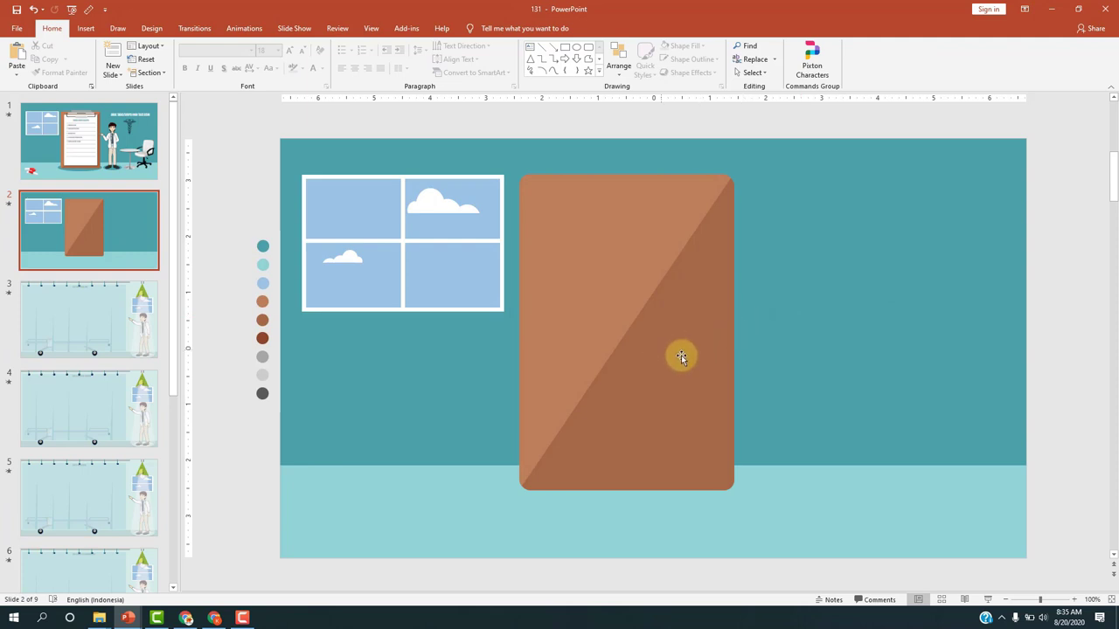
left_click(604, 233)
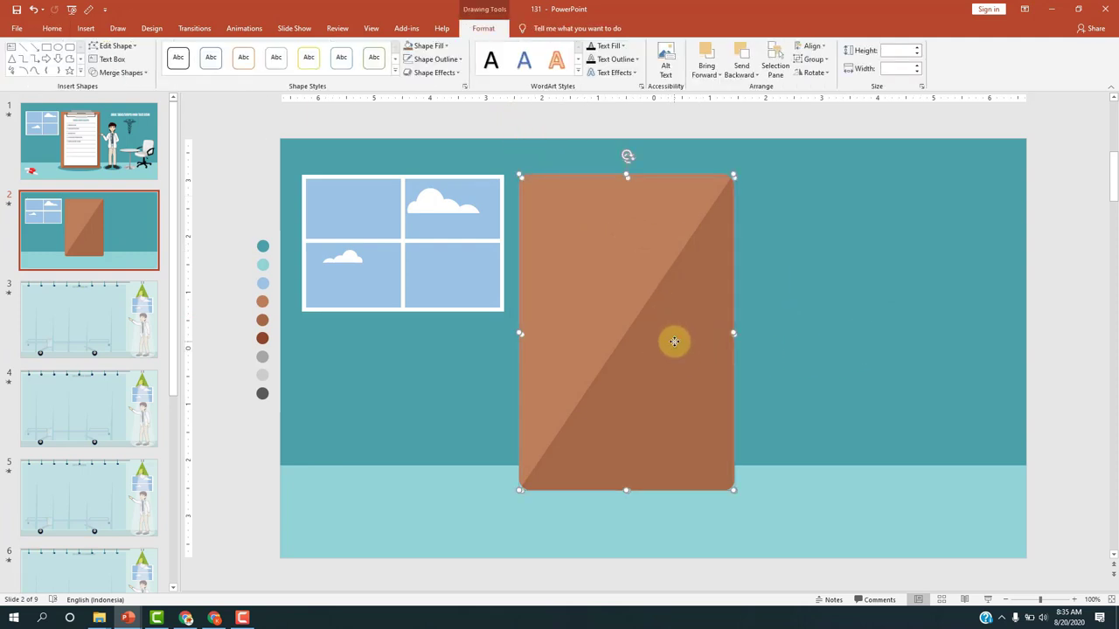
key("ctrl+g")
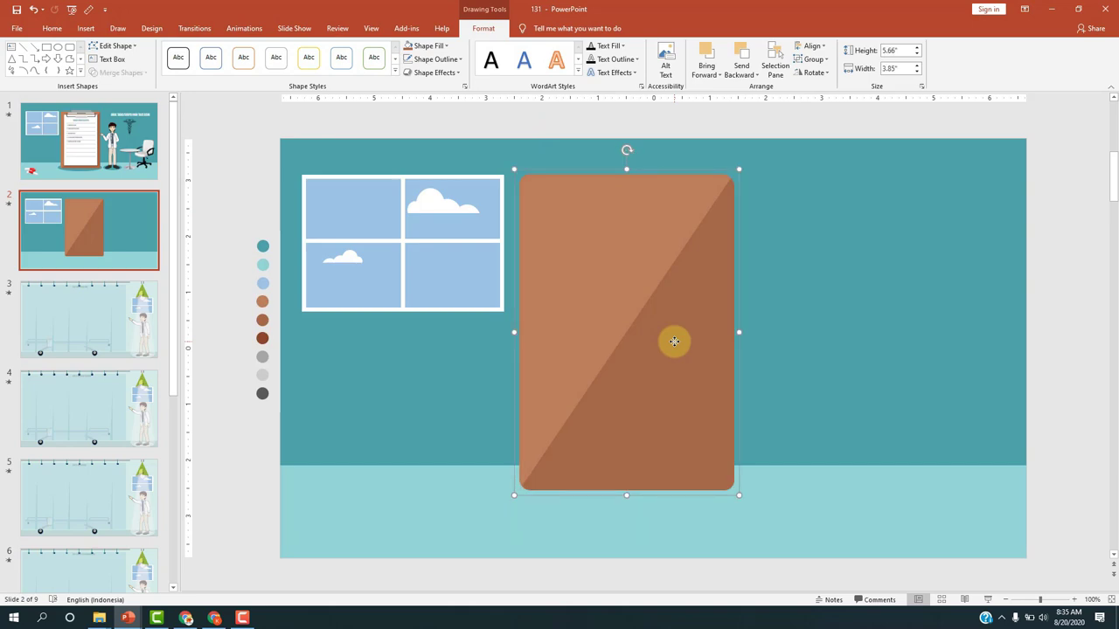
left_click(908, 454)
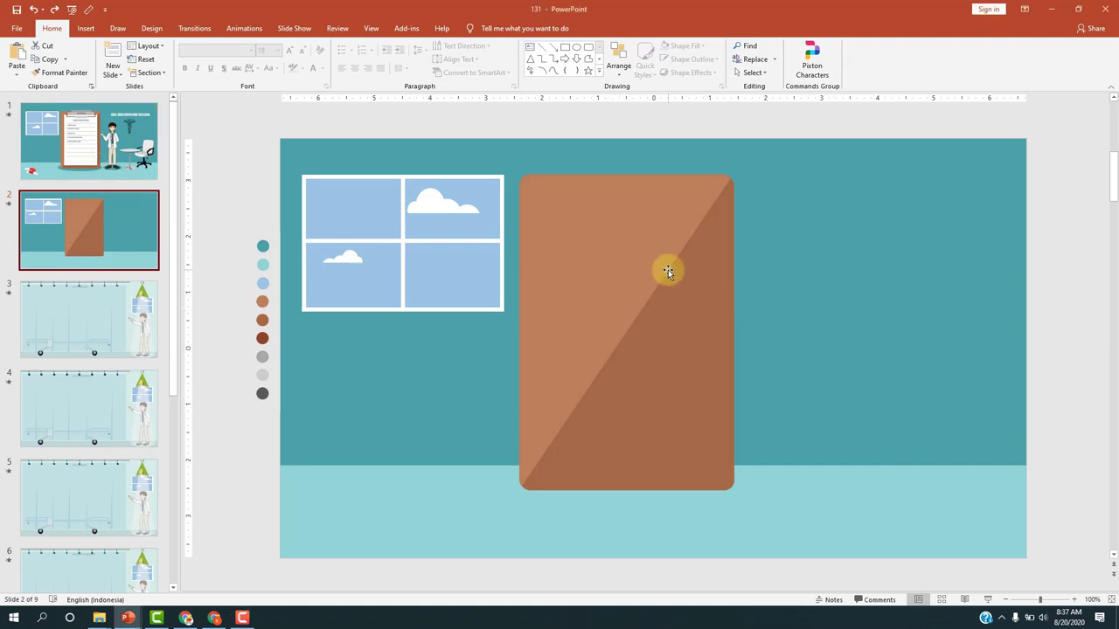
left_click(98, 176)
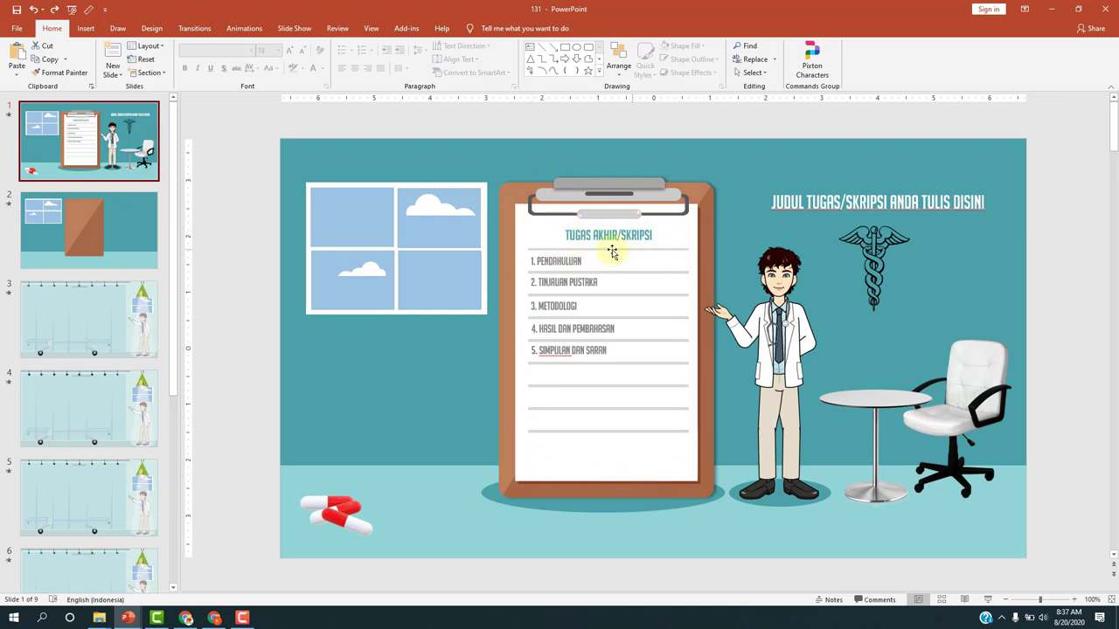
left_click(123, 227)
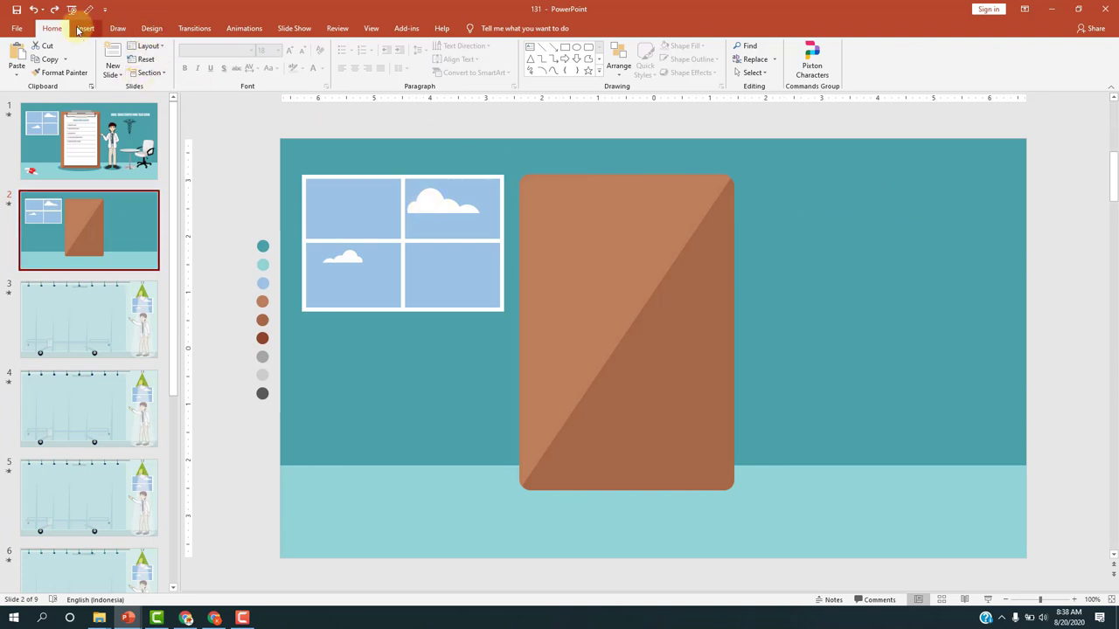
Duplicate the teal background rectangle, narrow the copy, and fill it white
left_click(929, 195)
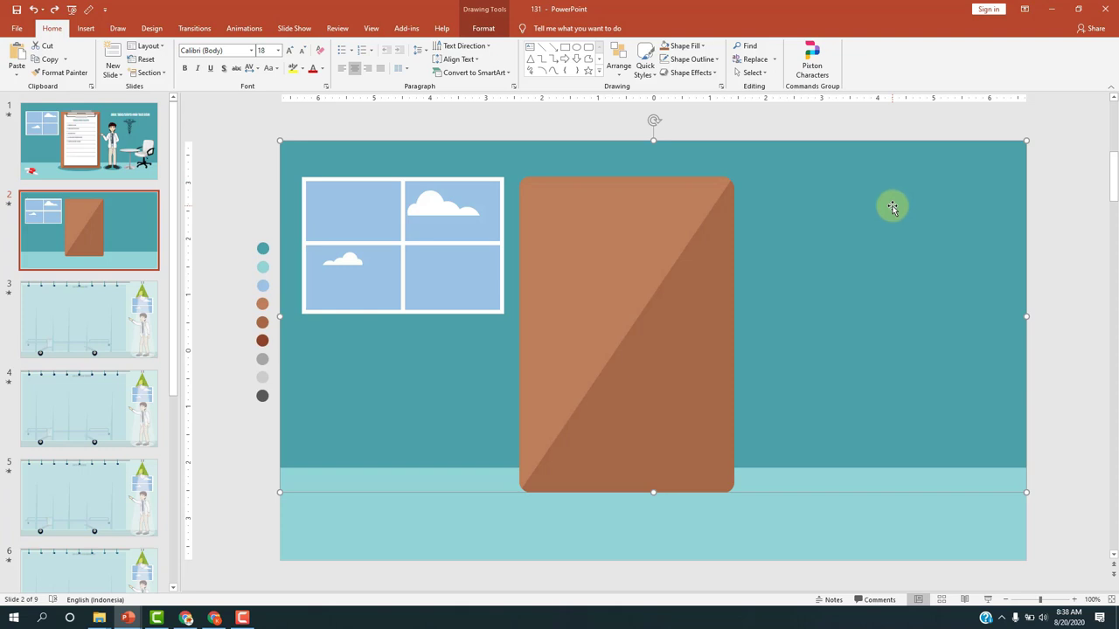
key("ctrl+d")
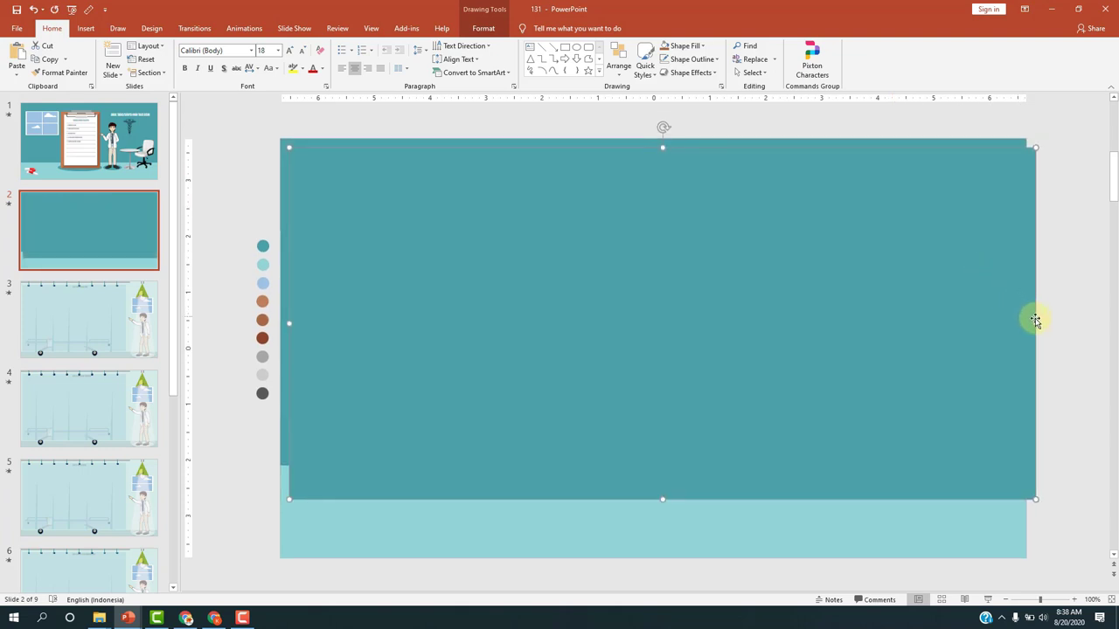
left_click_drag(1033, 323, 452, 324)
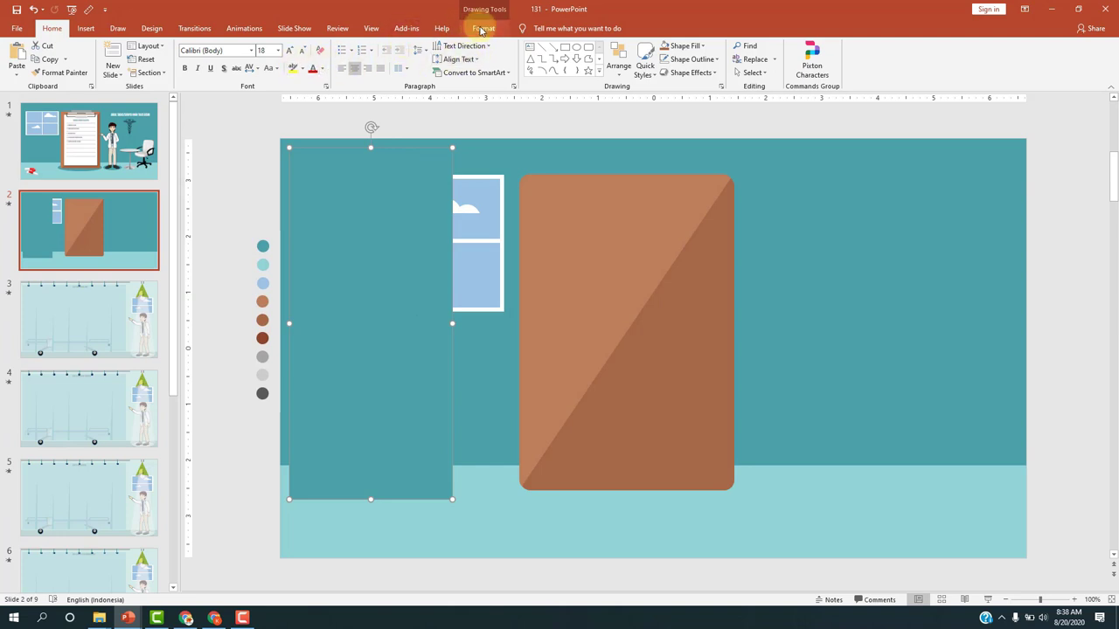
left_click(476, 30)
left_click(427, 46)
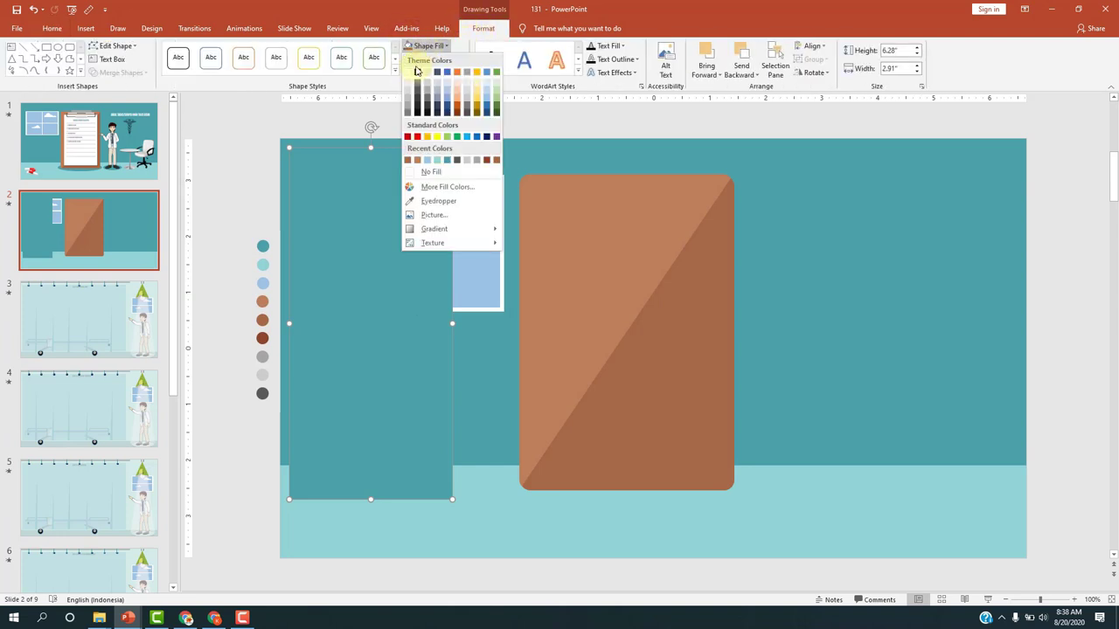
left_click(416, 72)
Move and resize the white rectangle so it covers the brown clipboard board
mouse_move(382, 180)
left_mouse_down()
mouse_move(451, 194)
mouse_move(918, 210)
left_mouse_up()
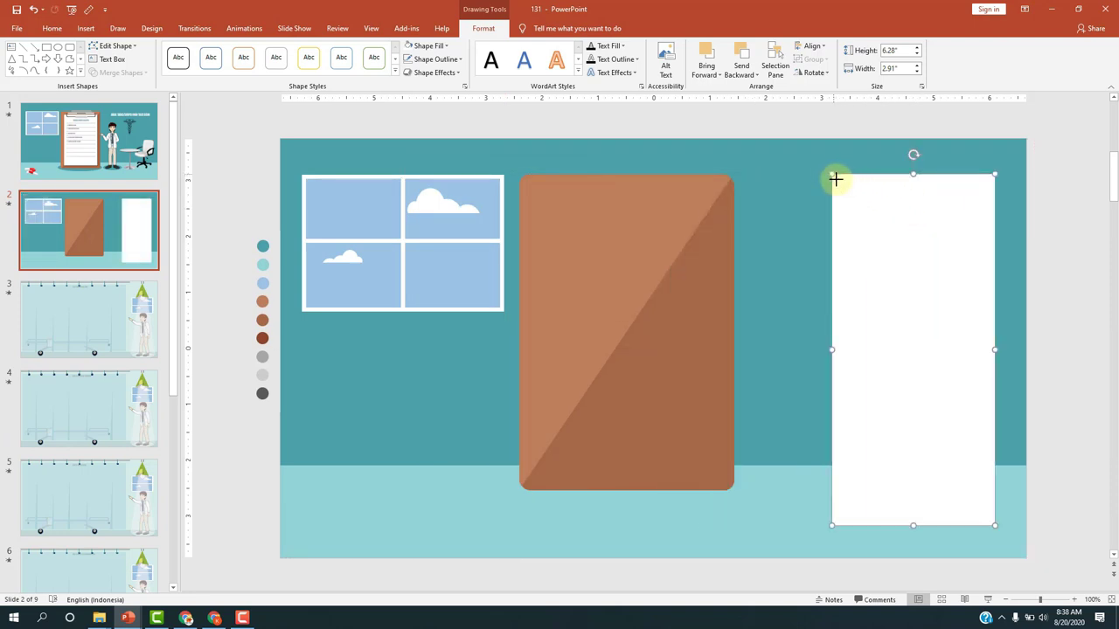
mouse_move(836, 179)
left_mouse_down()
mouse_move(878, 343)
mouse_move(562, 229)
mouse_move(557, 214)
left_mouse_up()
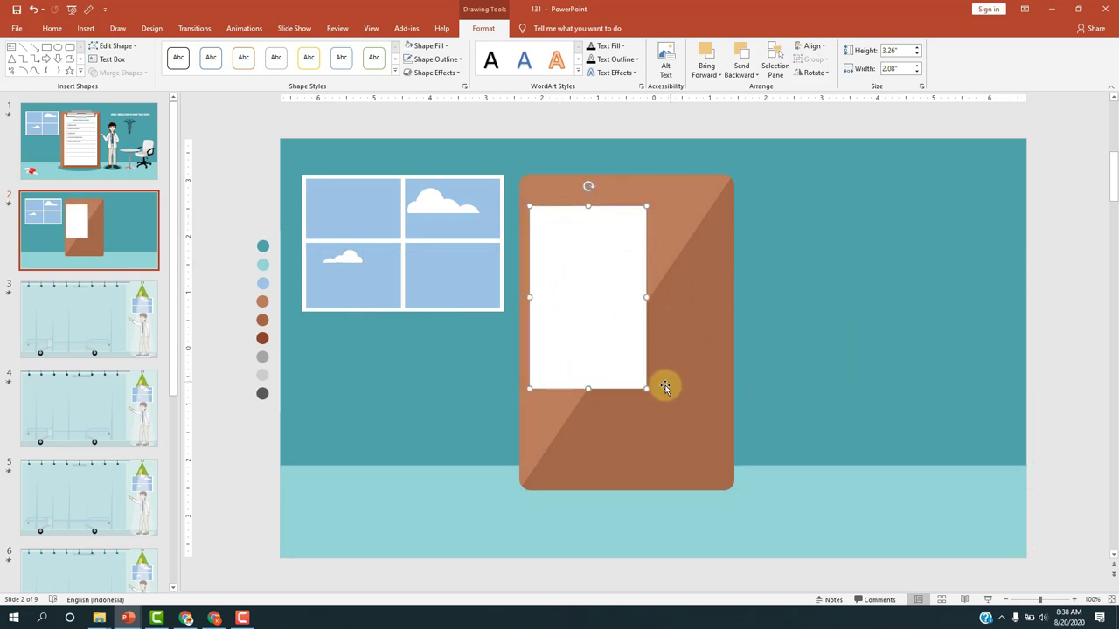
left_click_drag(646, 388, 725, 478)
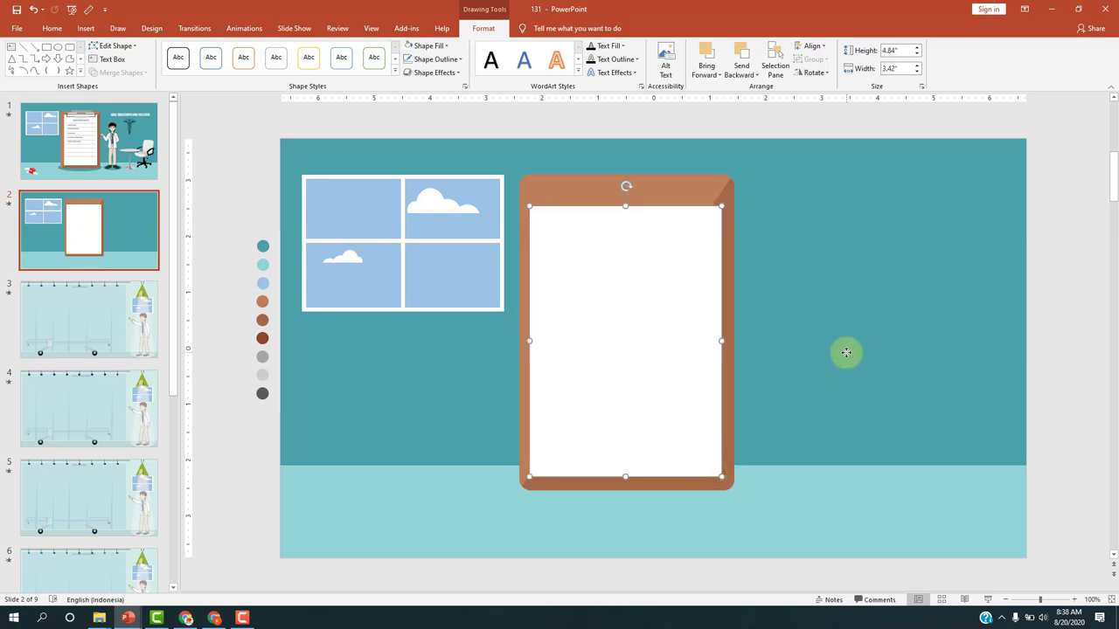
left_click(846, 353)
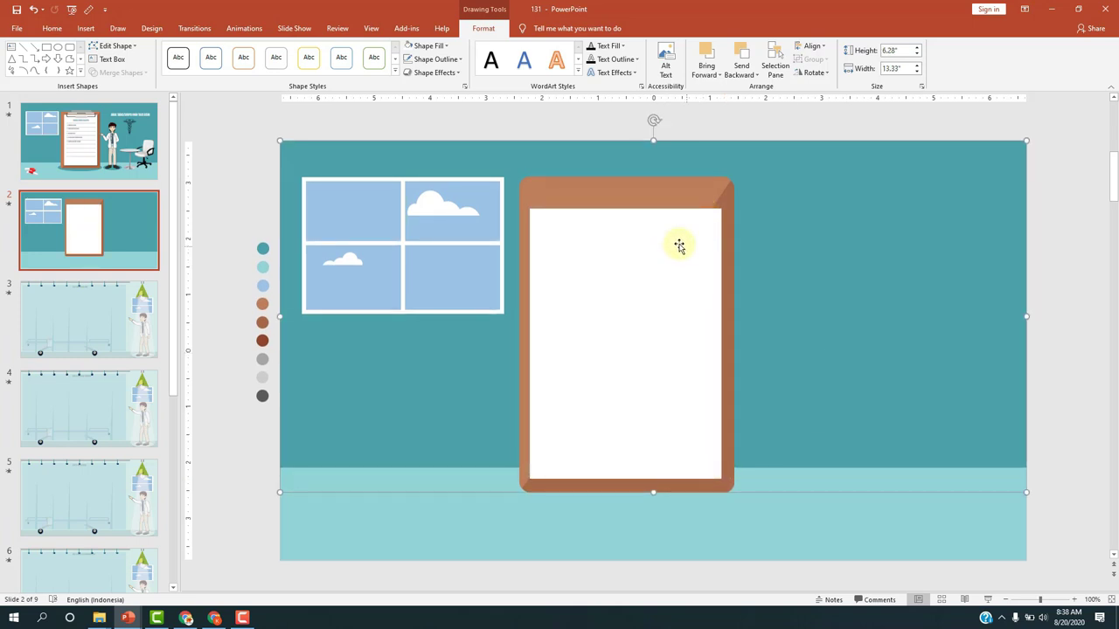
left_click(647, 226)
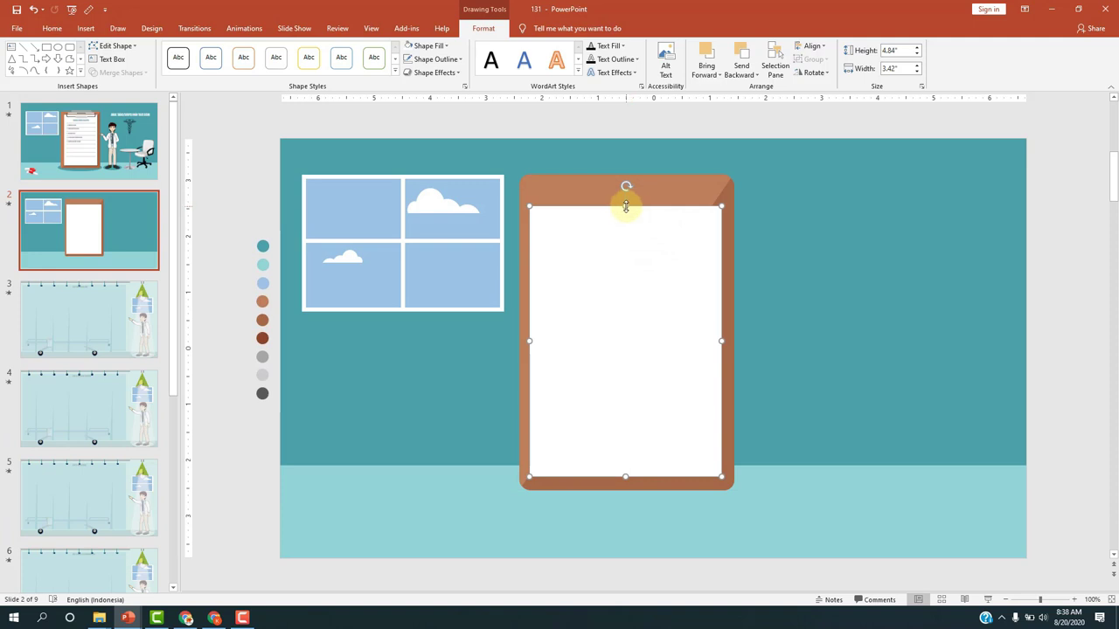
left_click_drag(626, 206, 625, 194)
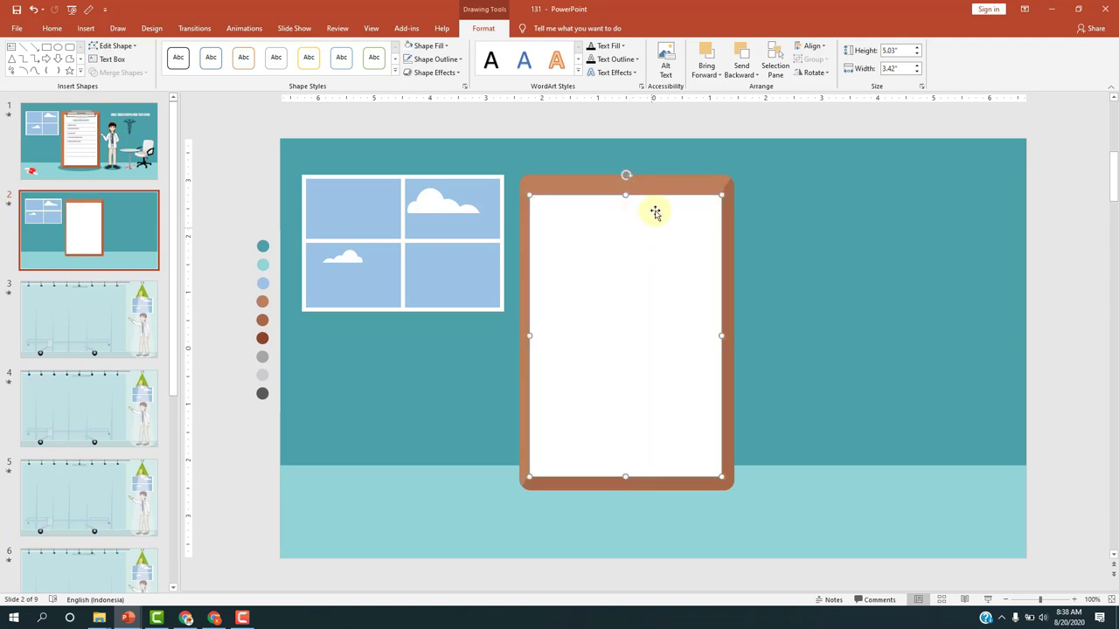
Centre the white paper horizontally, first against the clipboard, then on the slide
left_click(660, 184, "shift")
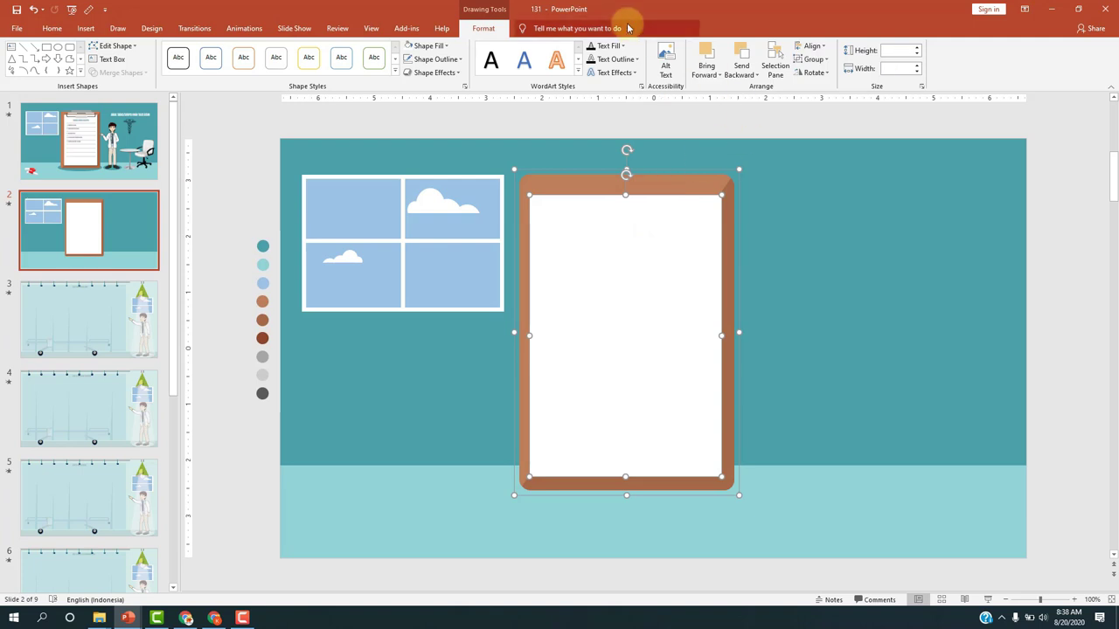
left_click(812, 48)
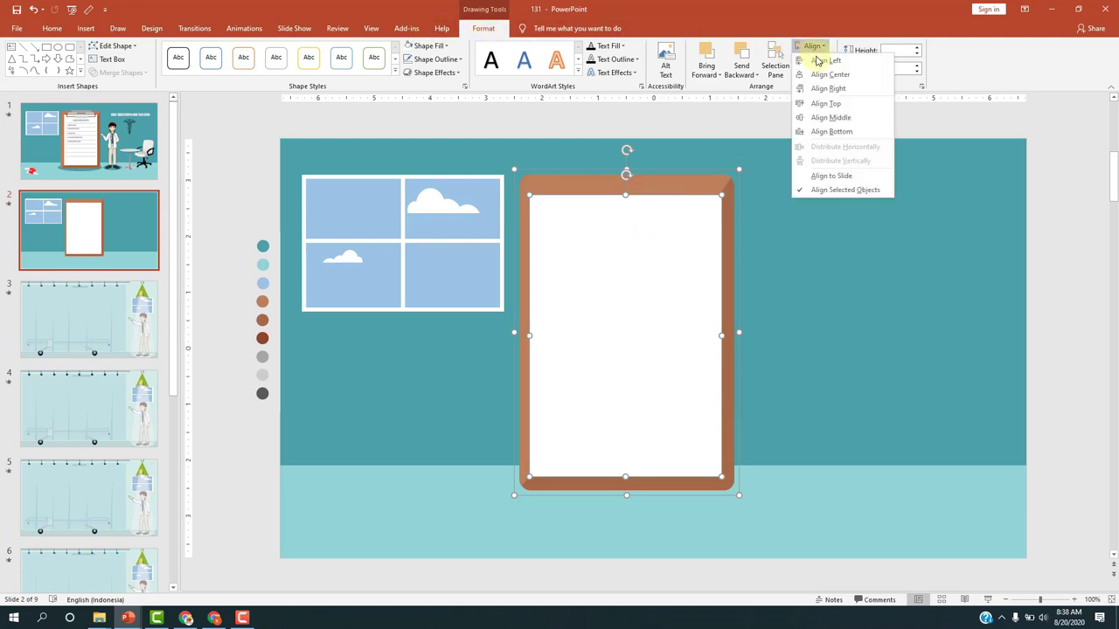
left_click(824, 77)
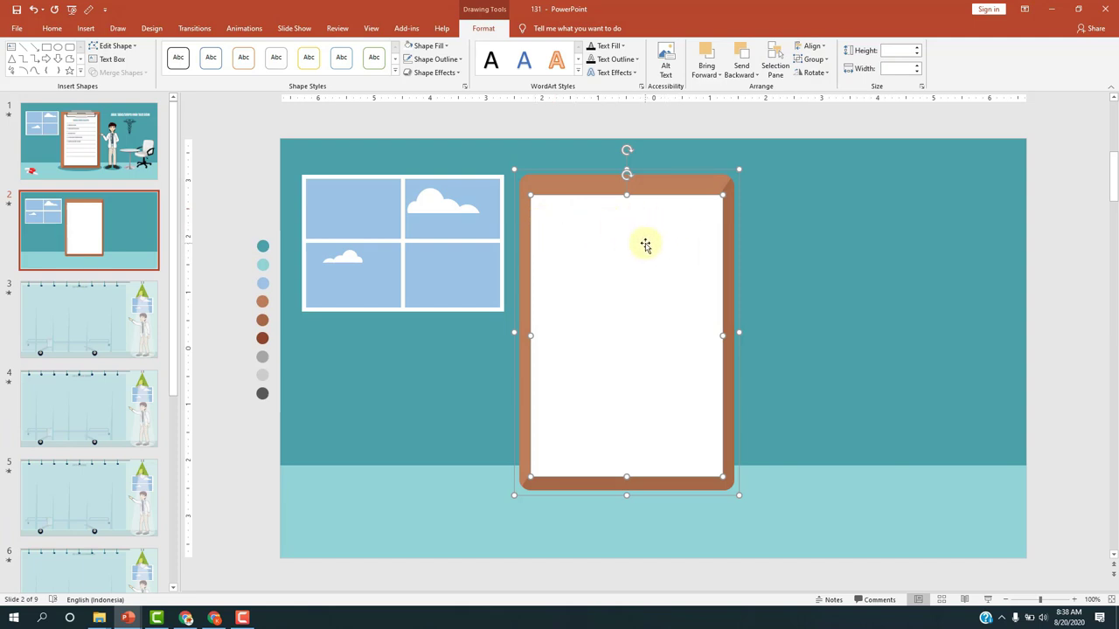
key("Escape")
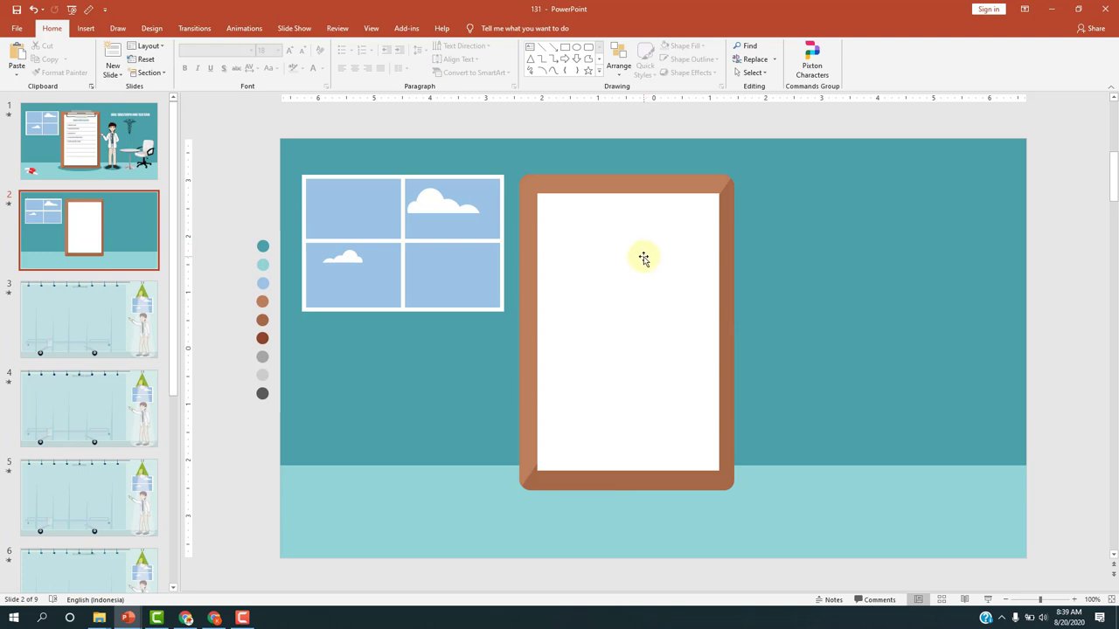
left_click(643, 258)
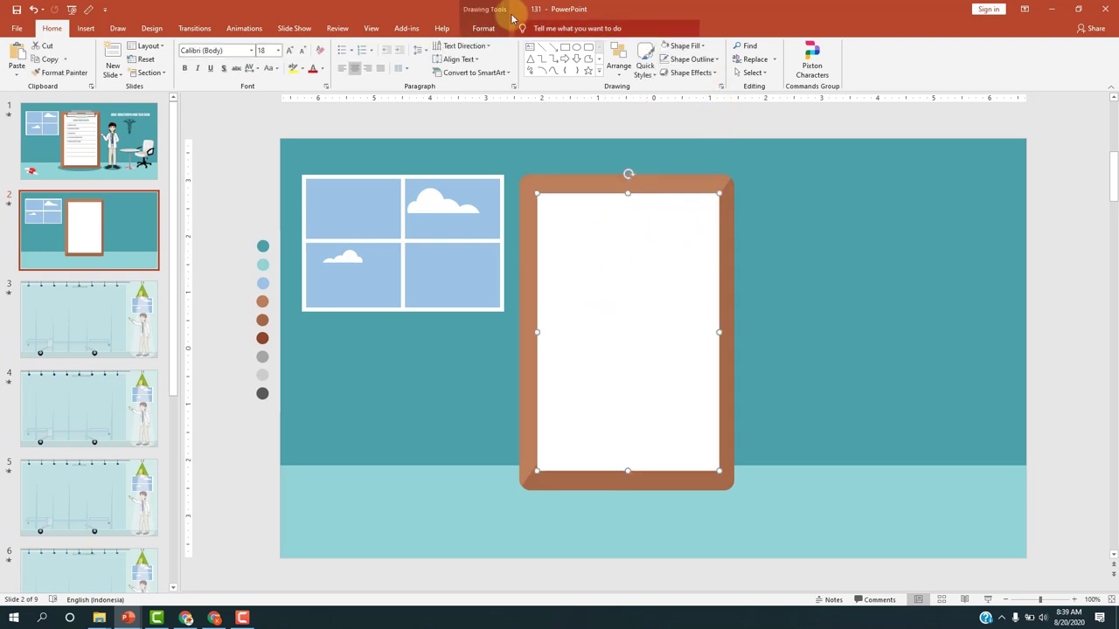
left_click(484, 28)
left_click(811, 46)
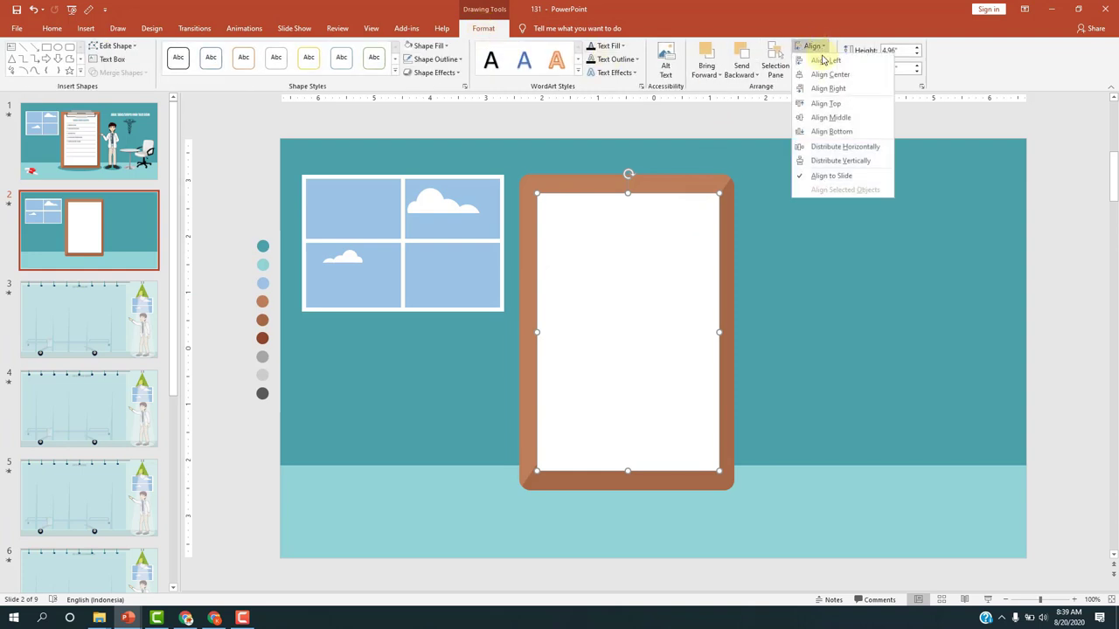
left_click(831, 75)
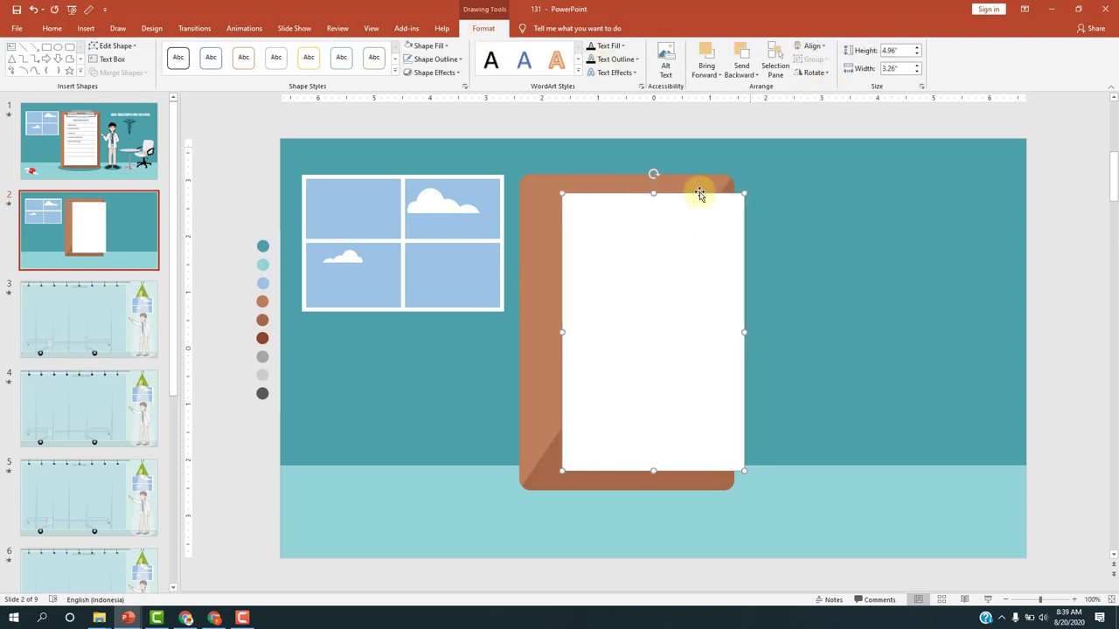
Move the 4.96" × 3.26" paper back onto the board and centre it within the clipboard
left_click_drag(675, 210, 651, 213)
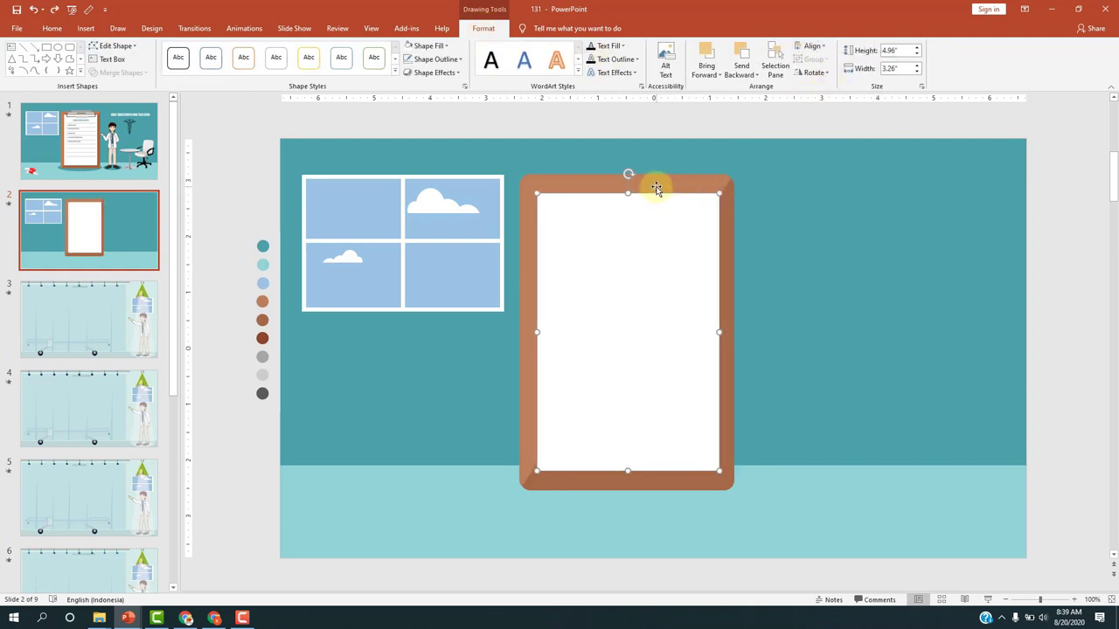
left_click(656, 185, "shift")
left_click(809, 46)
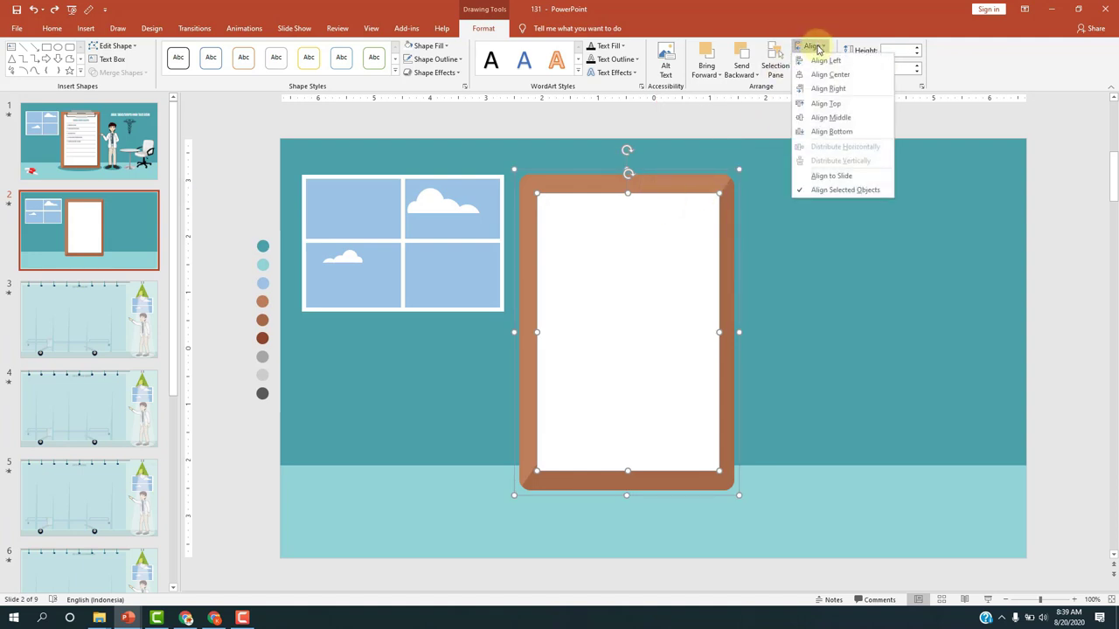
left_click(821, 77)
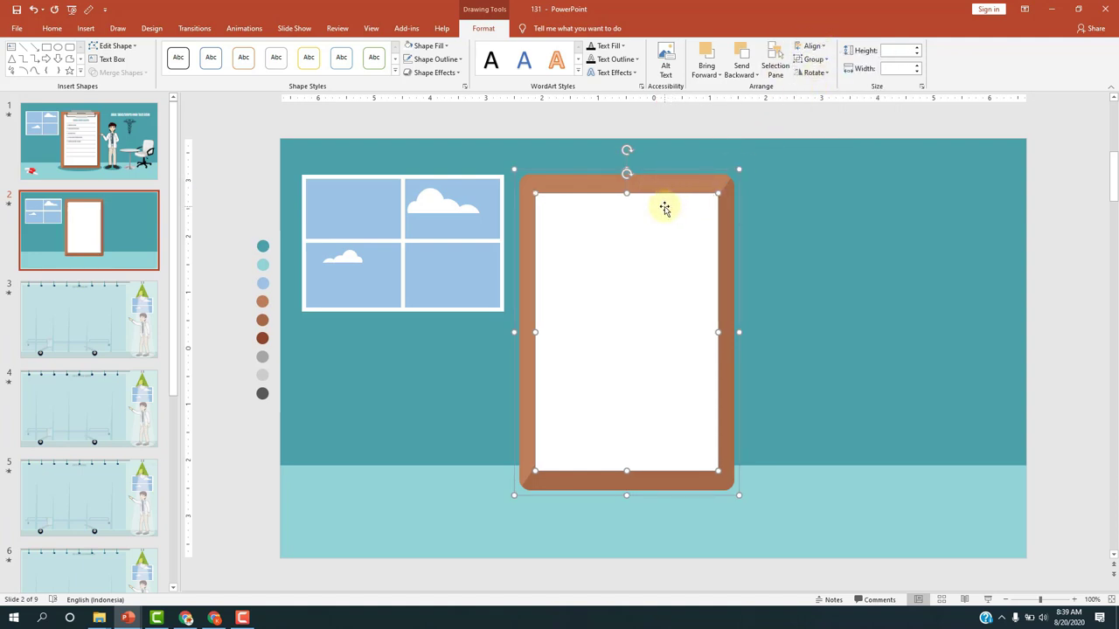
left_click(1073, 224)
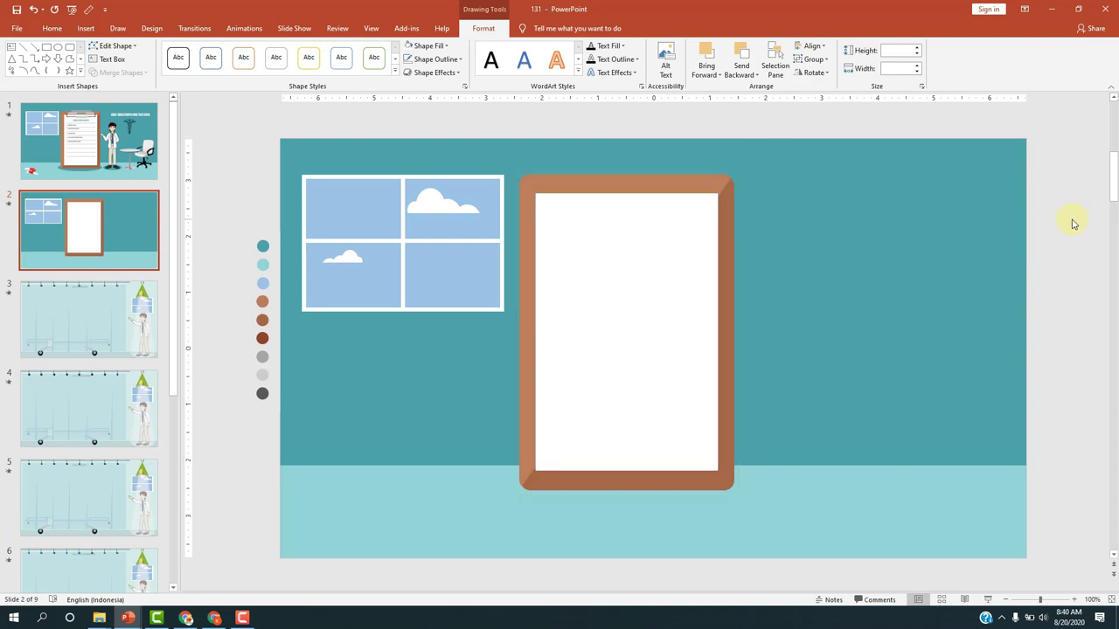
left_click(685, 242)
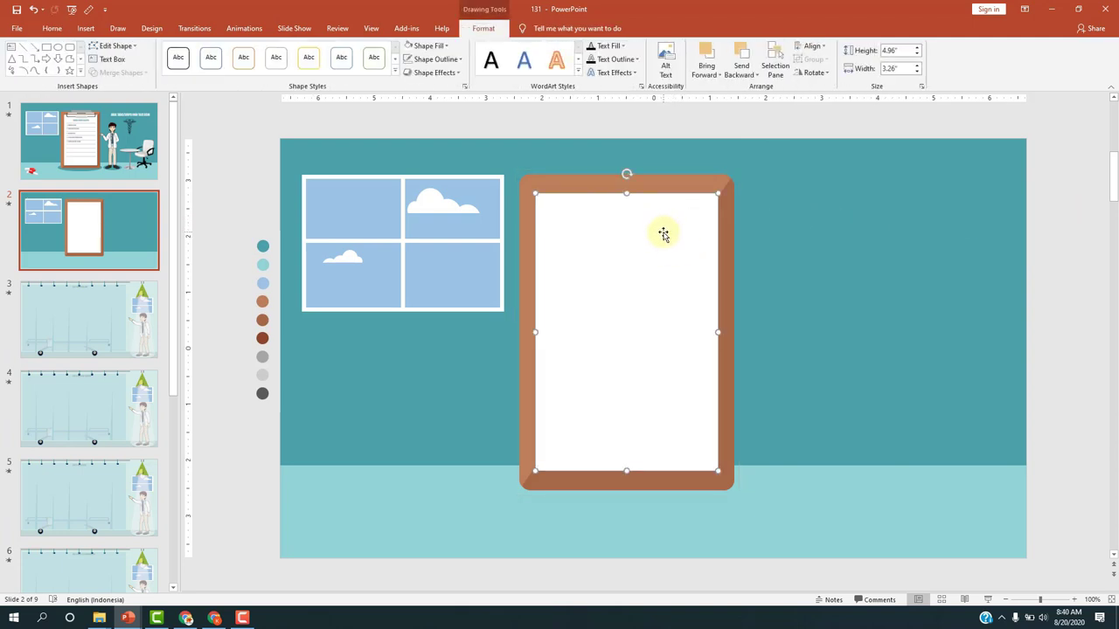
Offset the paper copy slightly down-right and fill it dark brown with the eyedropper
left_click_drag(663, 233, 672, 245)
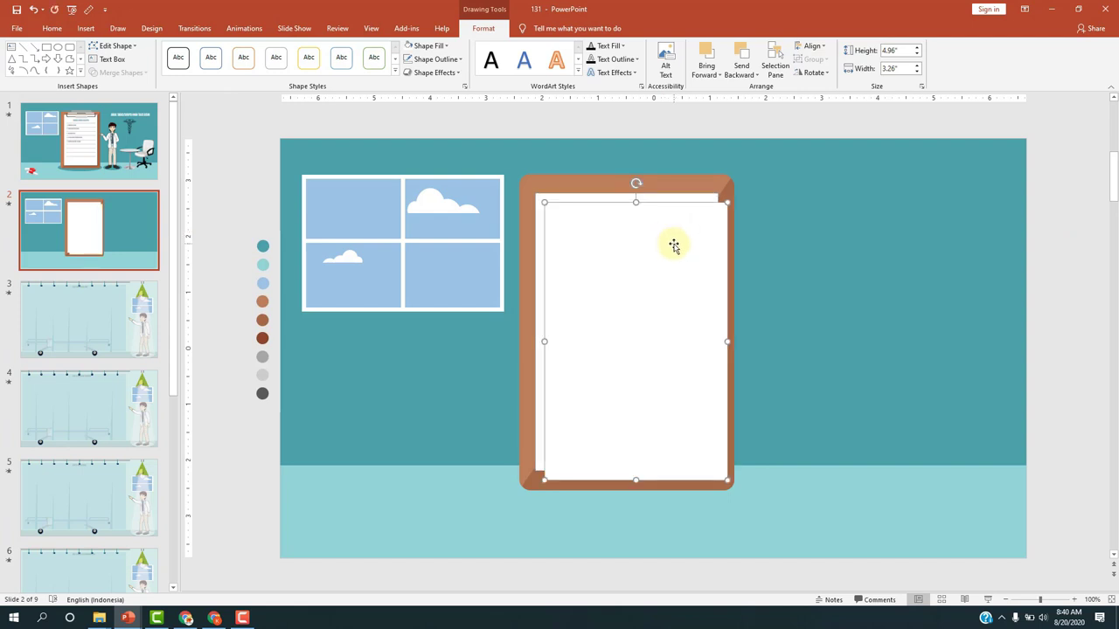
left_click(446, 46)
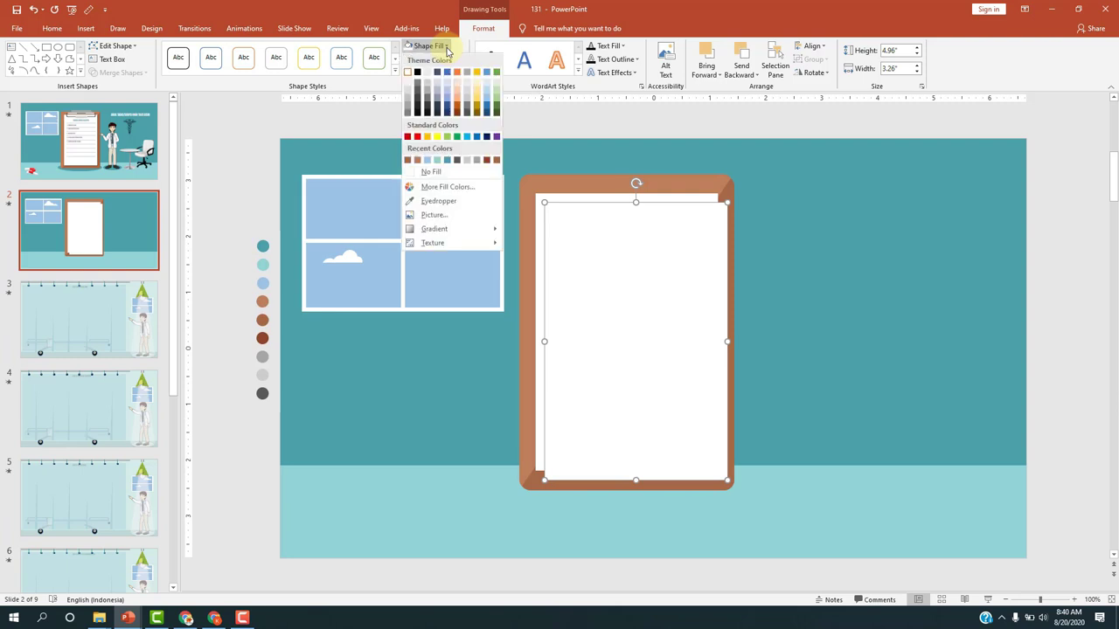
left_click(437, 200)
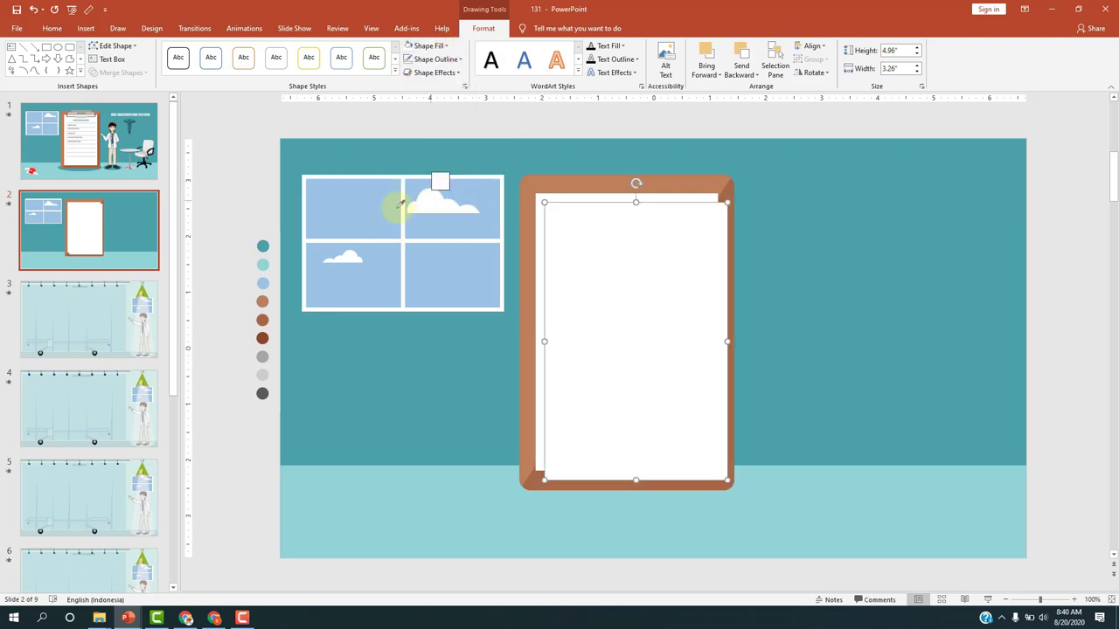
left_click(262, 338)
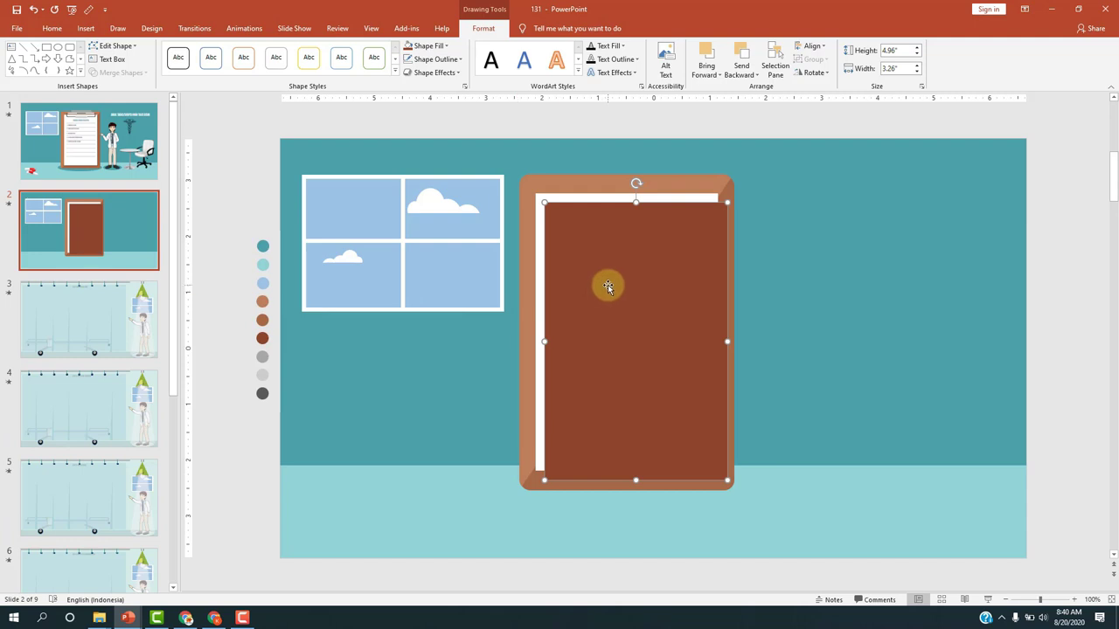
left_click_drag(604, 282, 601, 279)
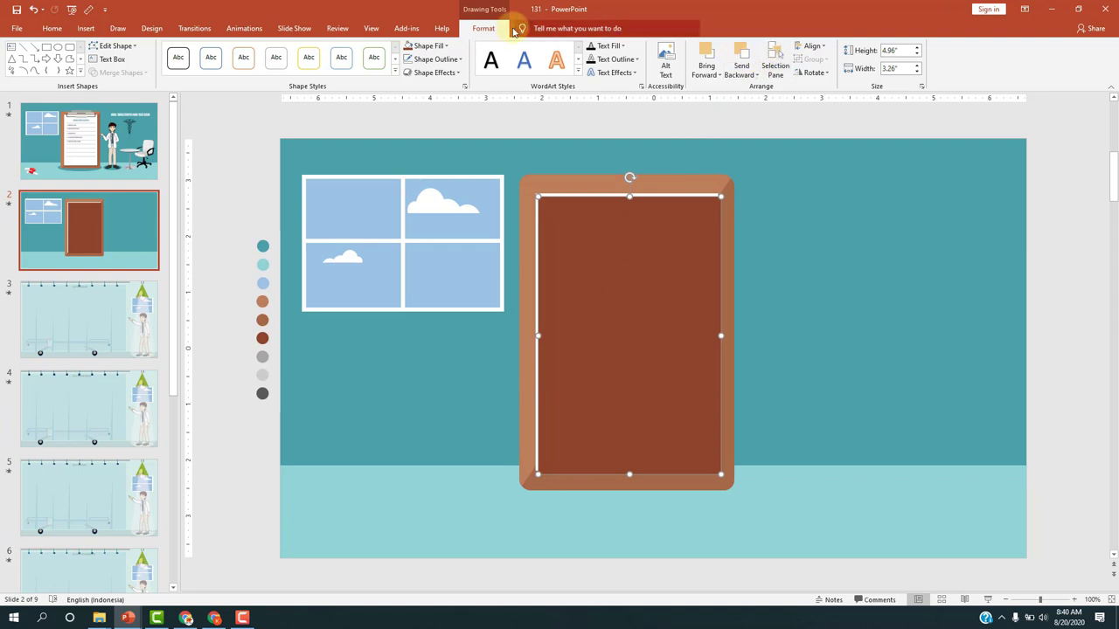
Send the brown copy behind the white paper and compare against finished slide 1
left_click(740, 58)
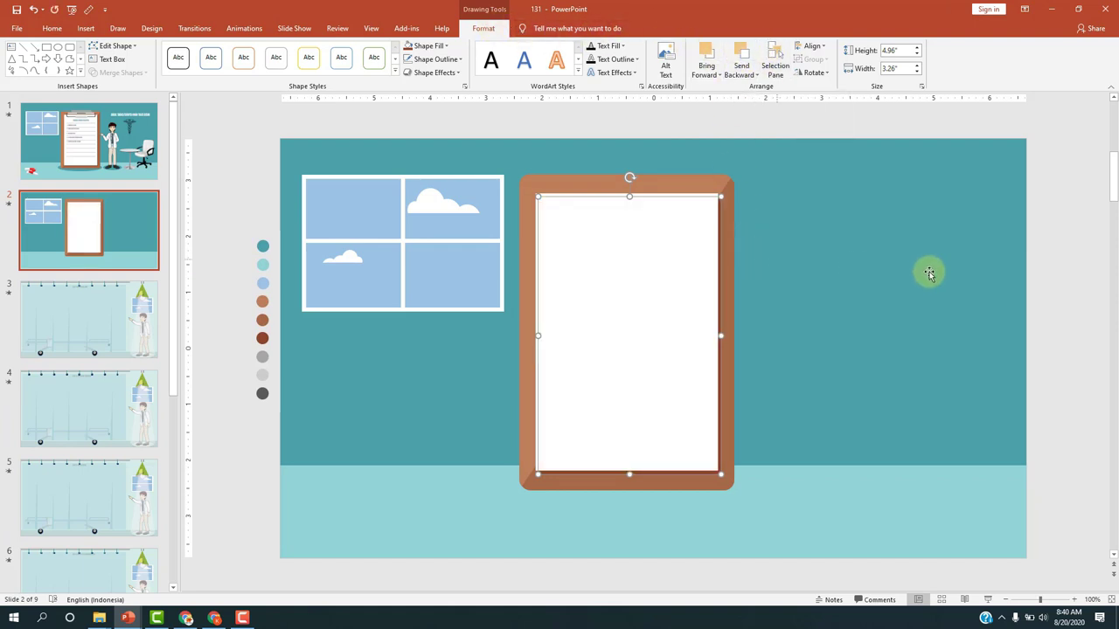
left_click(1024, 278)
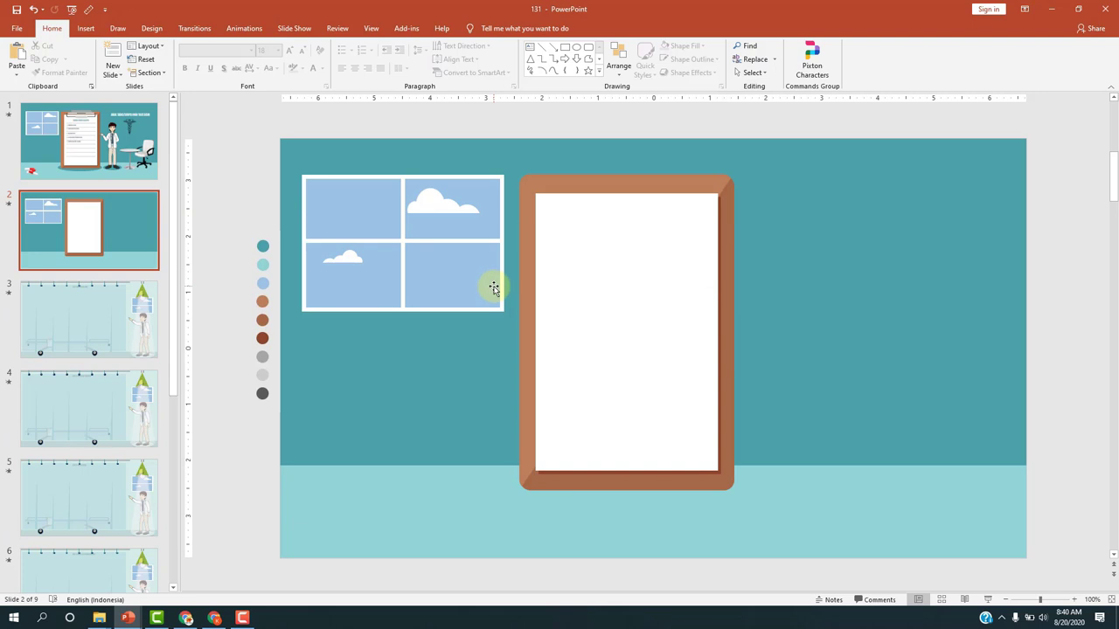
left_click(137, 163)
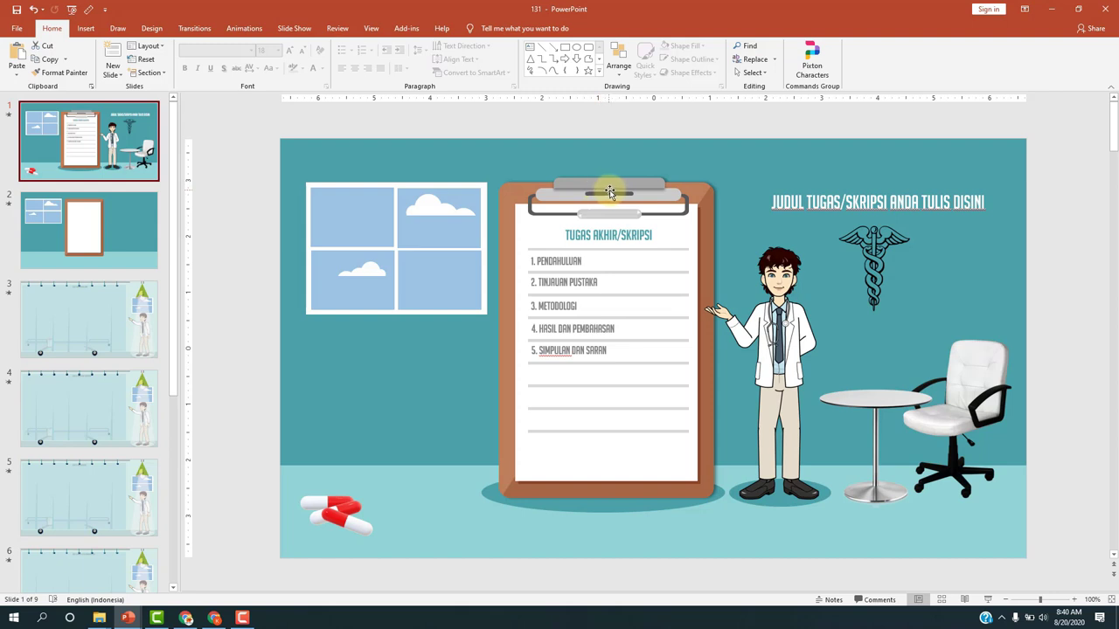
left_click(87, 220)
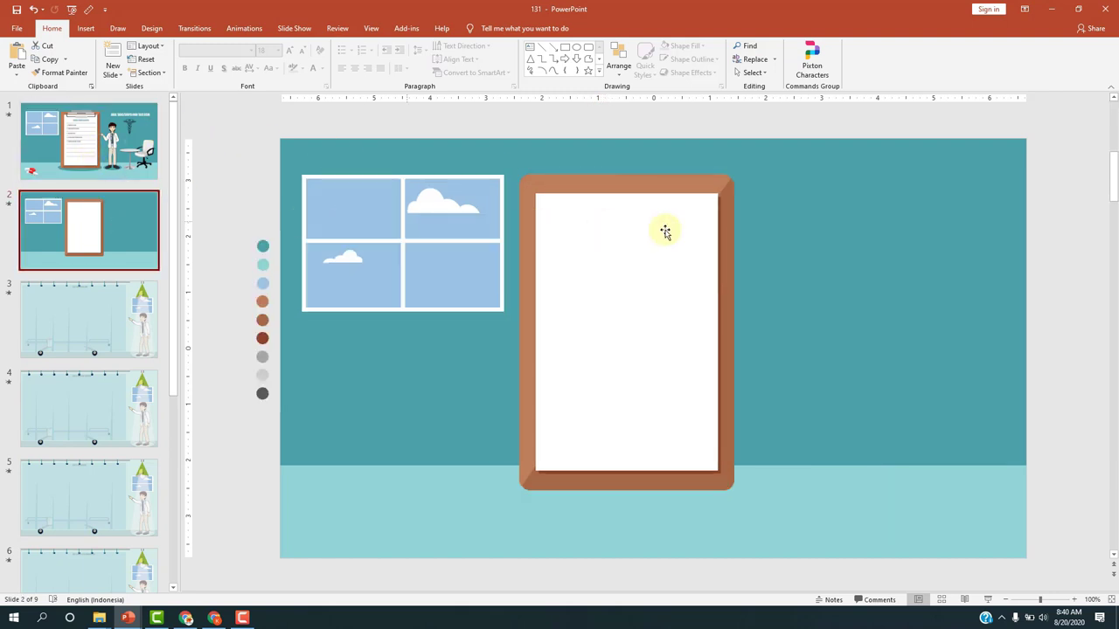
Draw a thin round-top rectangle bar across the clipboard's top edge
left_click(85, 28)
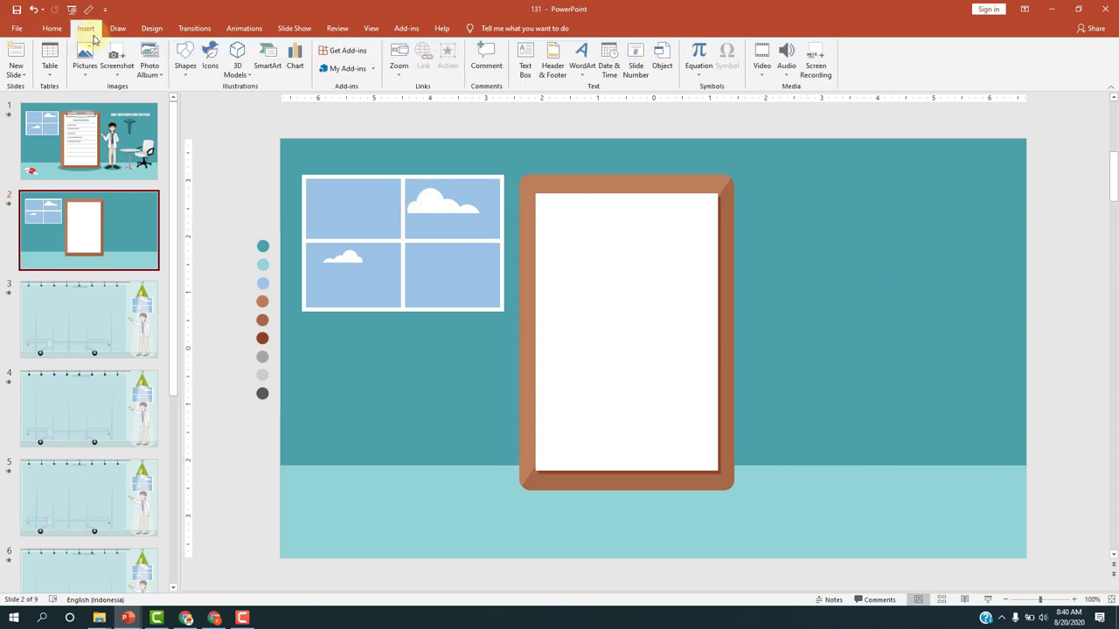
left_click(187, 66)
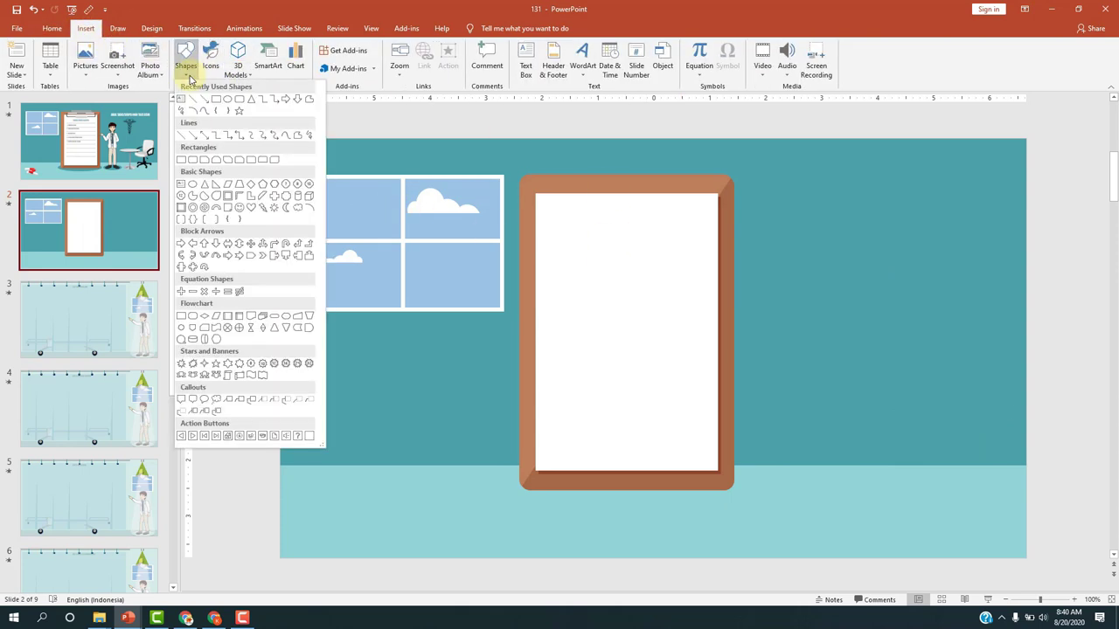
left_click(265, 162)
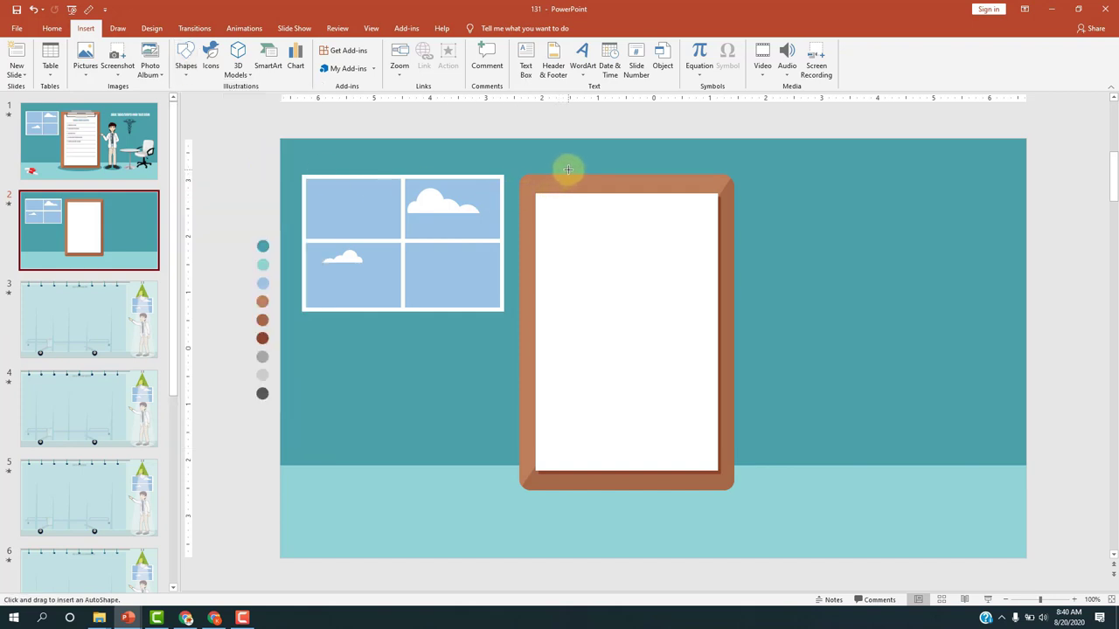
left_click_drag(568, 168, 678, 179)
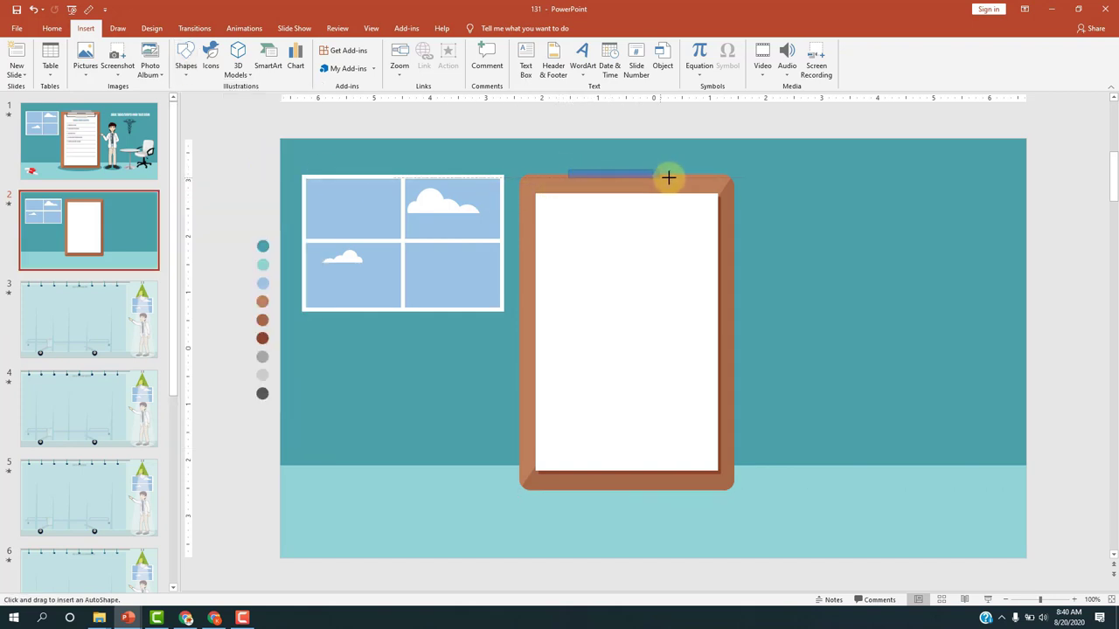
left_click_drag(680, 180, 681, 180)
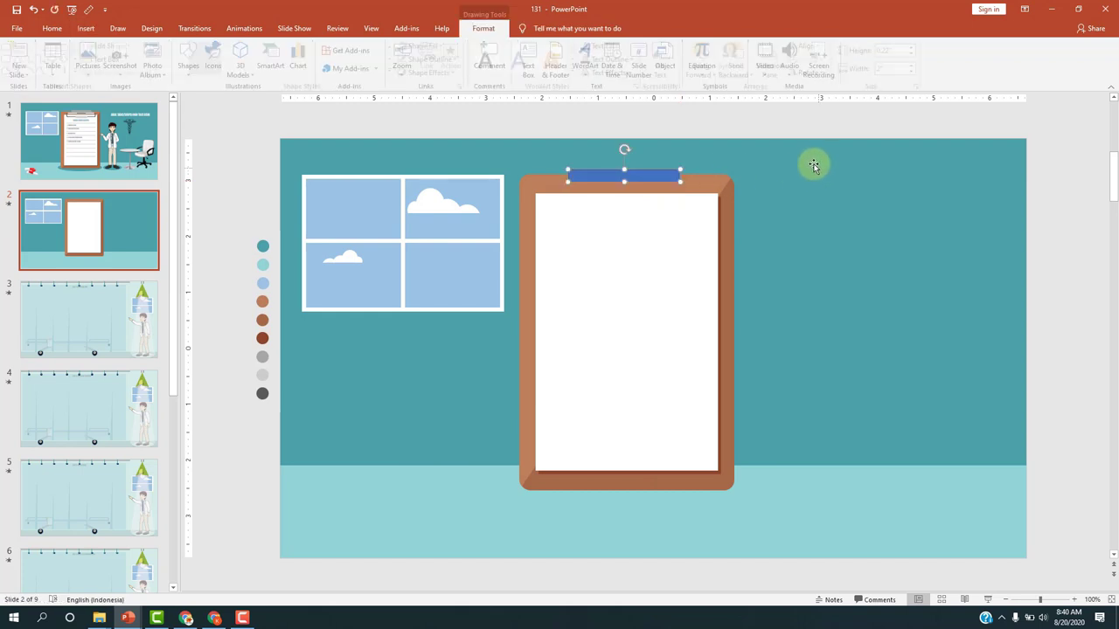
scroll(684, 207, "up", 5, "ctrl")
scroll(685, 207, "up", 3, "ctrl")
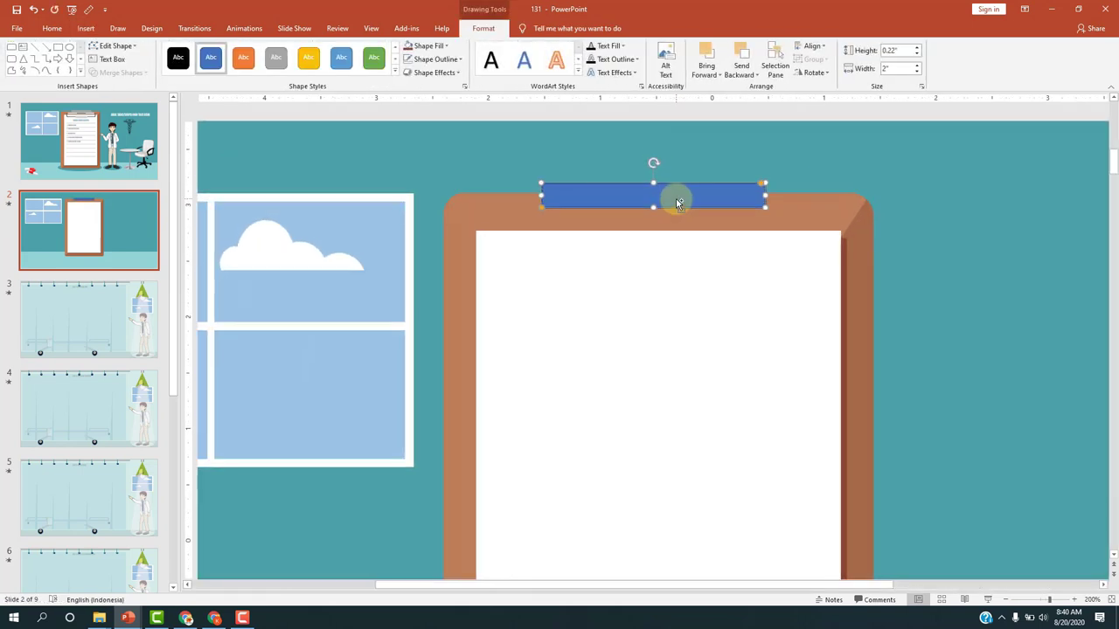
scroll(674, 199, "up", 3, "ctrl")
left_click_drag(814, 222, 790, 221)
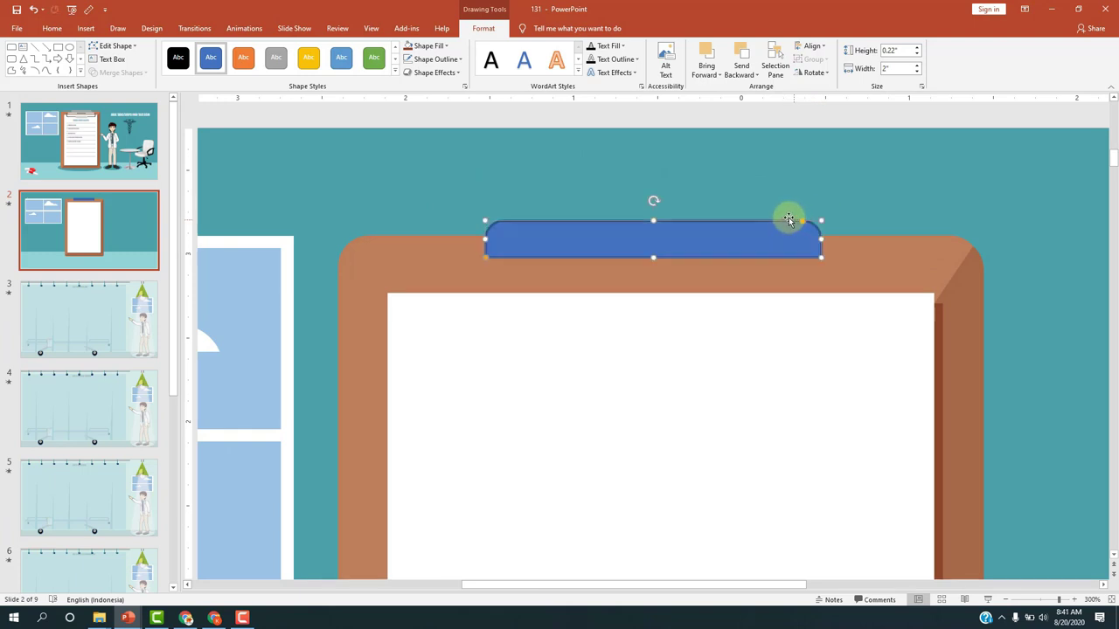
Remove the bar's outline and give it a grey fill sampled from a swatch
left_click(428, 63)
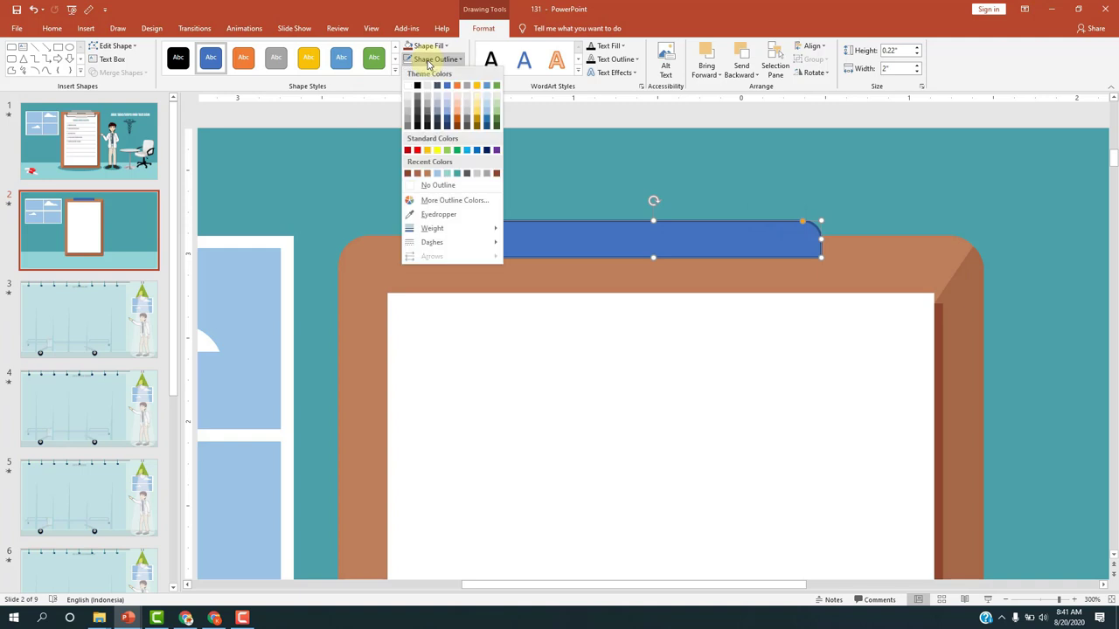
left_click(455, 184)
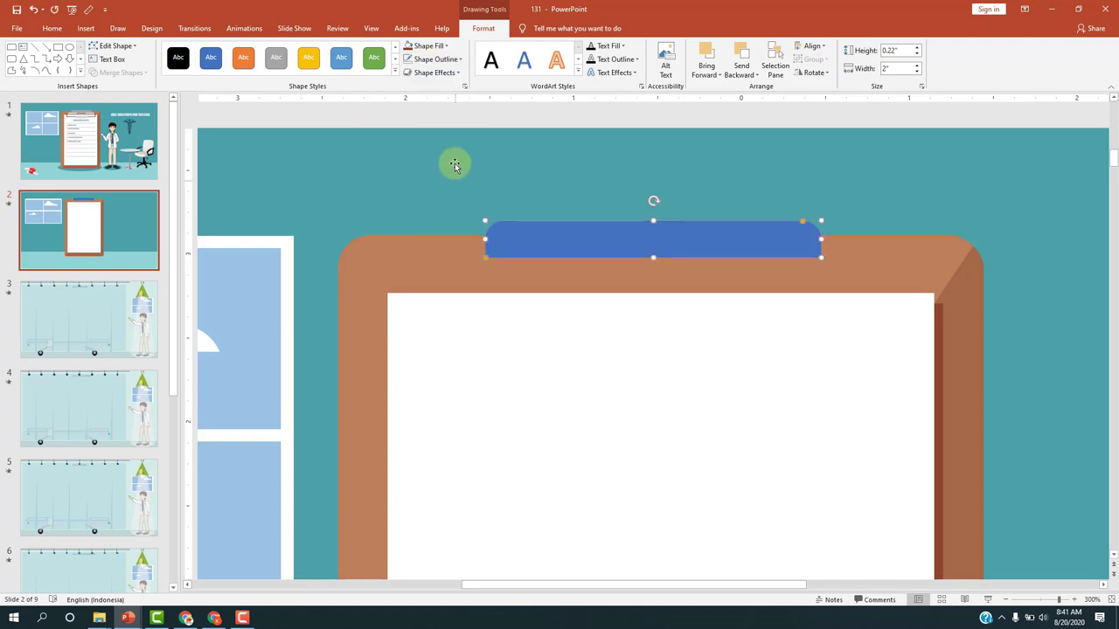
left_click(430, 50)
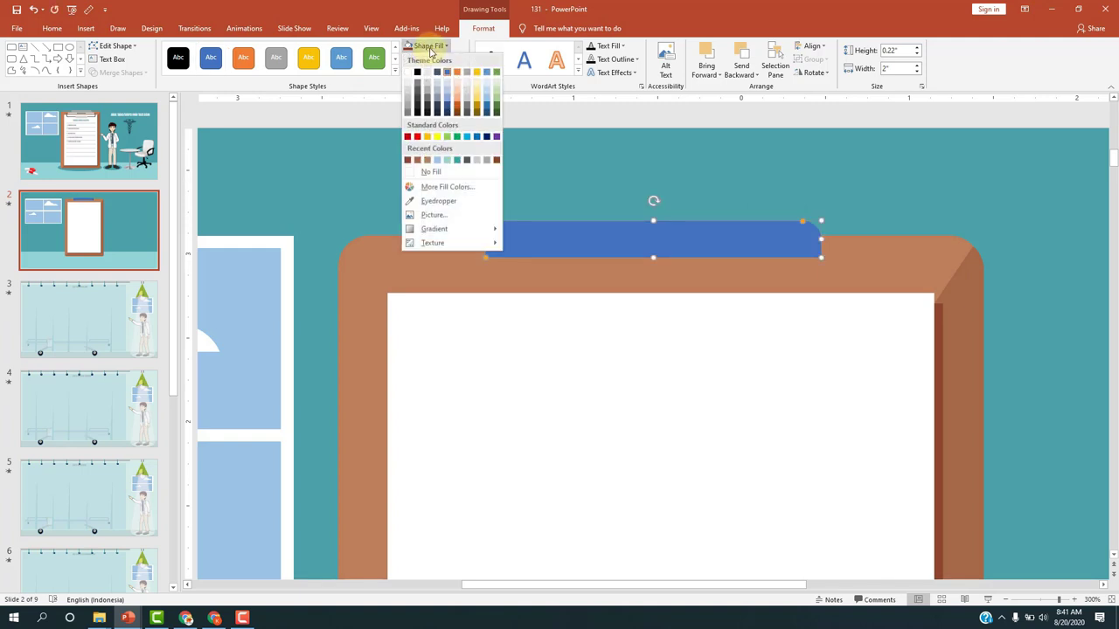
scroll(534, 140, "down", 2, "ctrl")
scroll(543, 143, "down", 2, "ctrl")
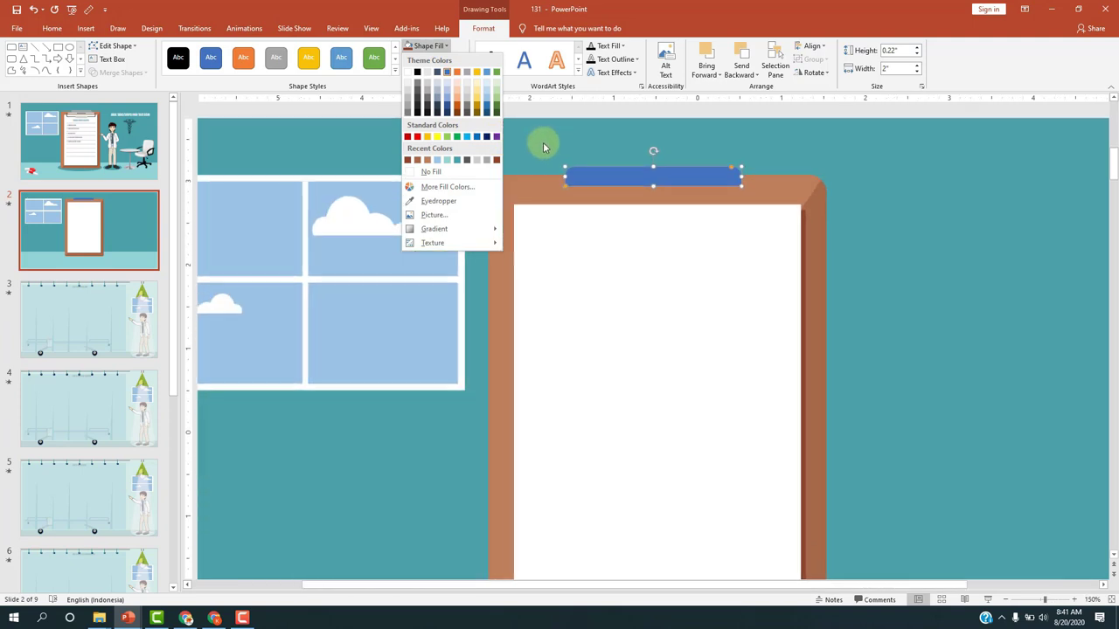
scroll(543, 144, "down", 3, "ctrl")
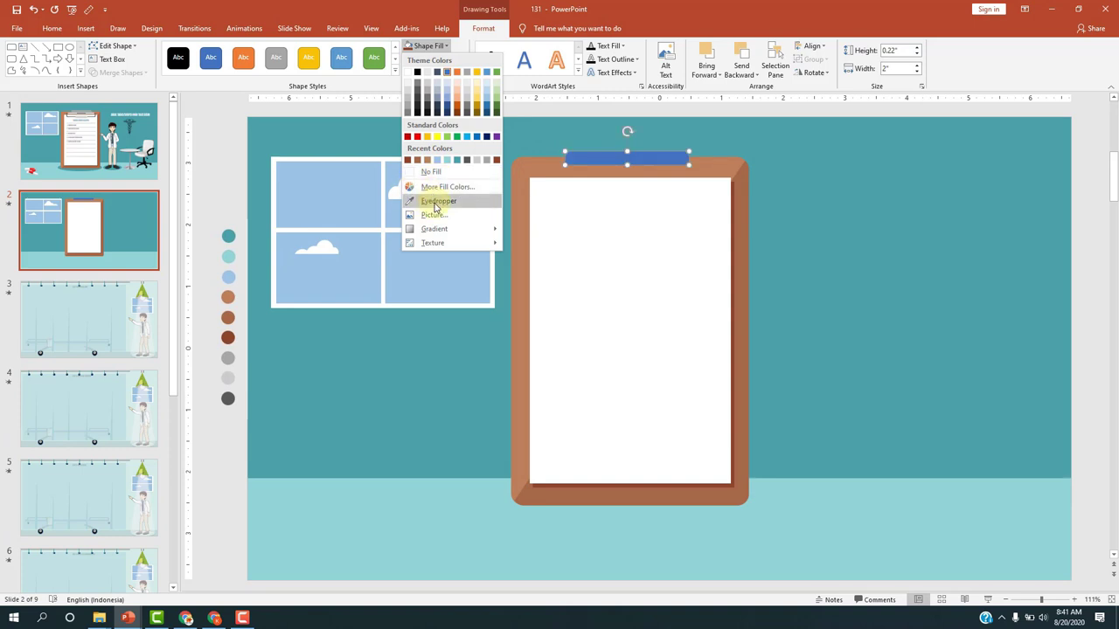
left_click(435, 207)
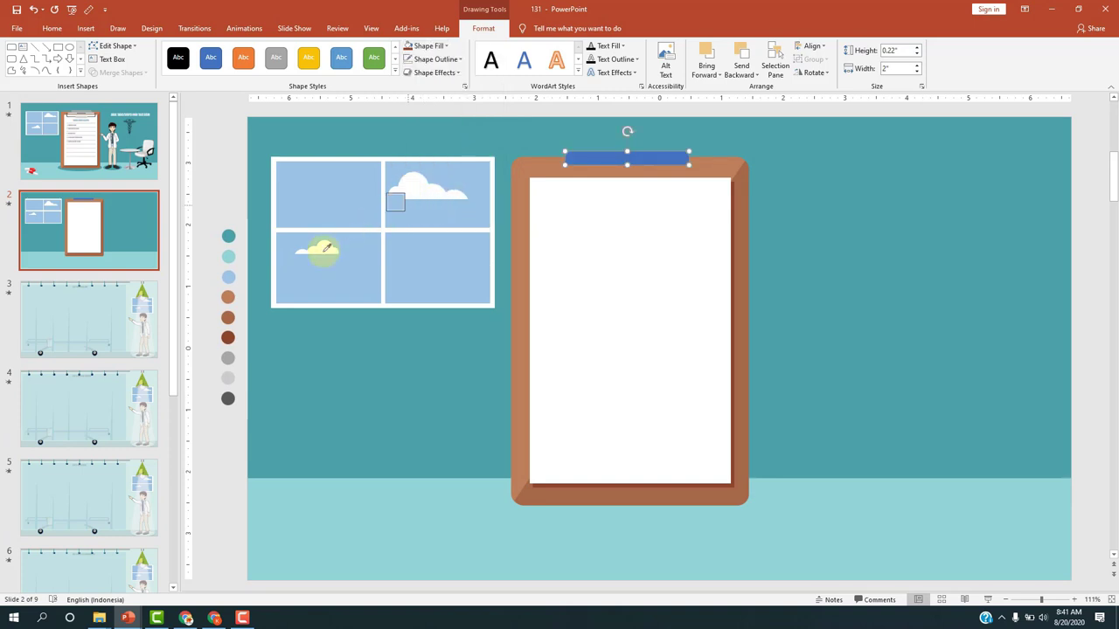
left_click(228, 357)
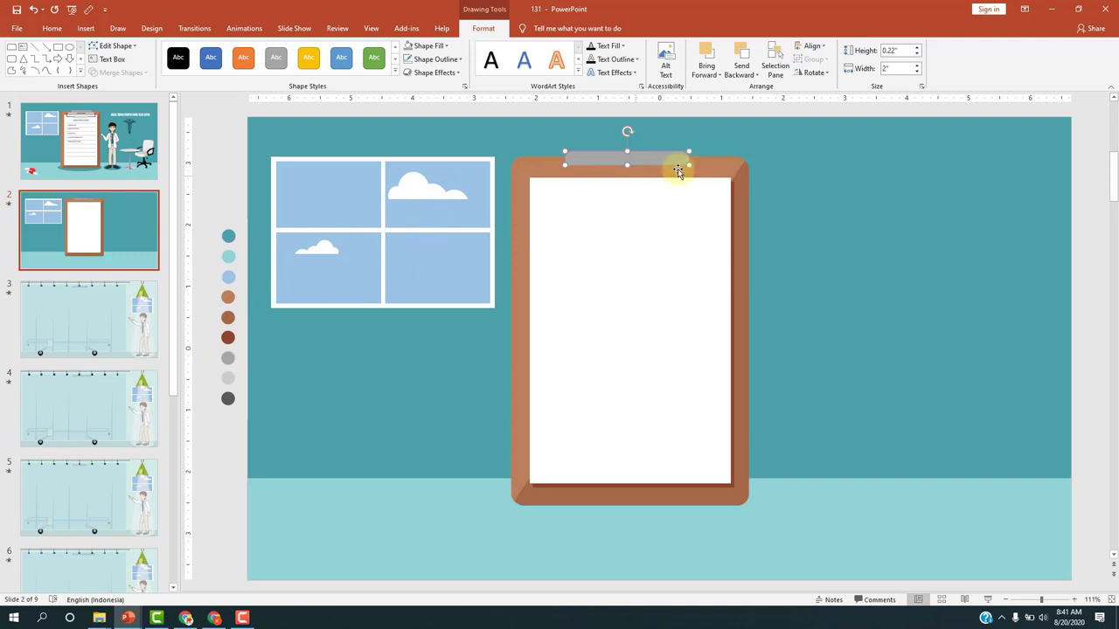
Reselect the grey bar and bring up its Shape Effects presets
left_click(725, 145)
left_click(658, 164)
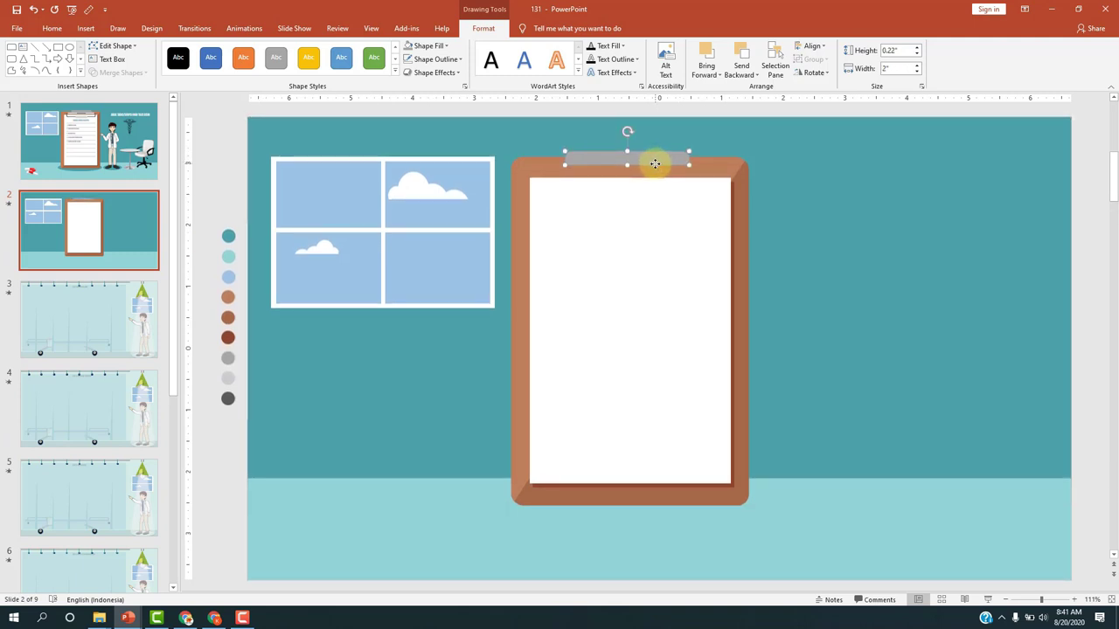
left_click(433, 73)
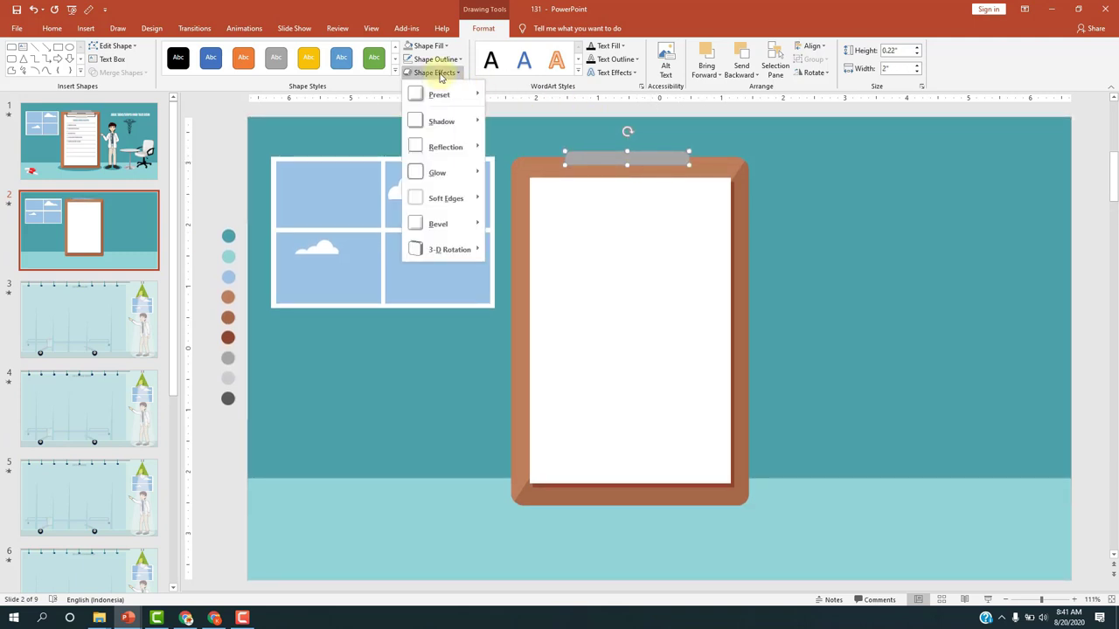
mouse_move(452, 96)
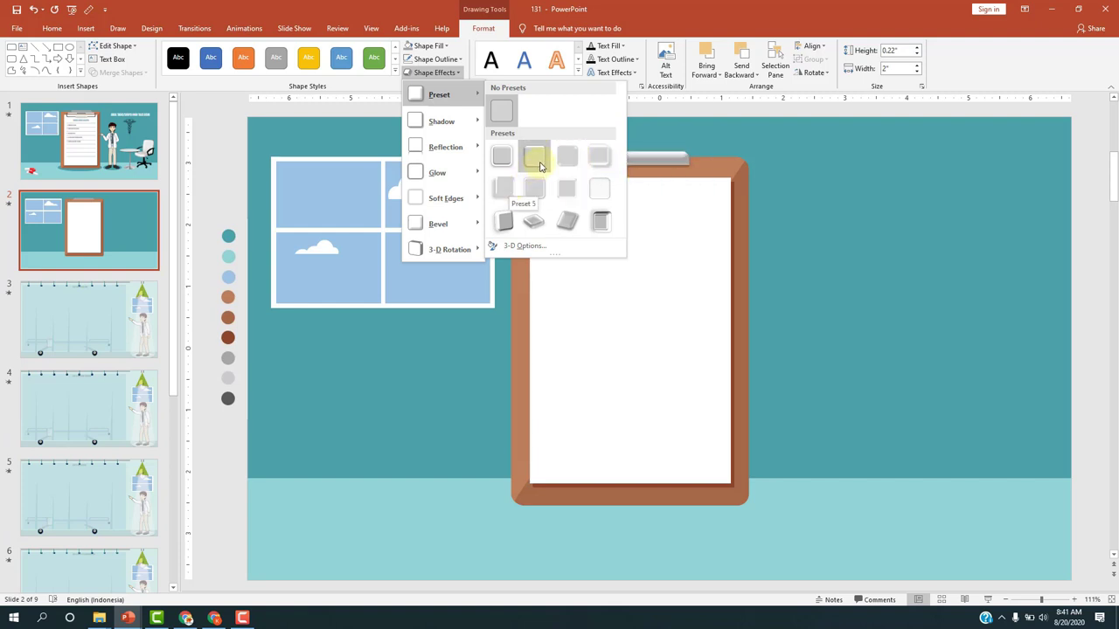
Try a preset 3D bevel on the clip bar, undo it, and reselect the clip bar
left_click(537, 161)
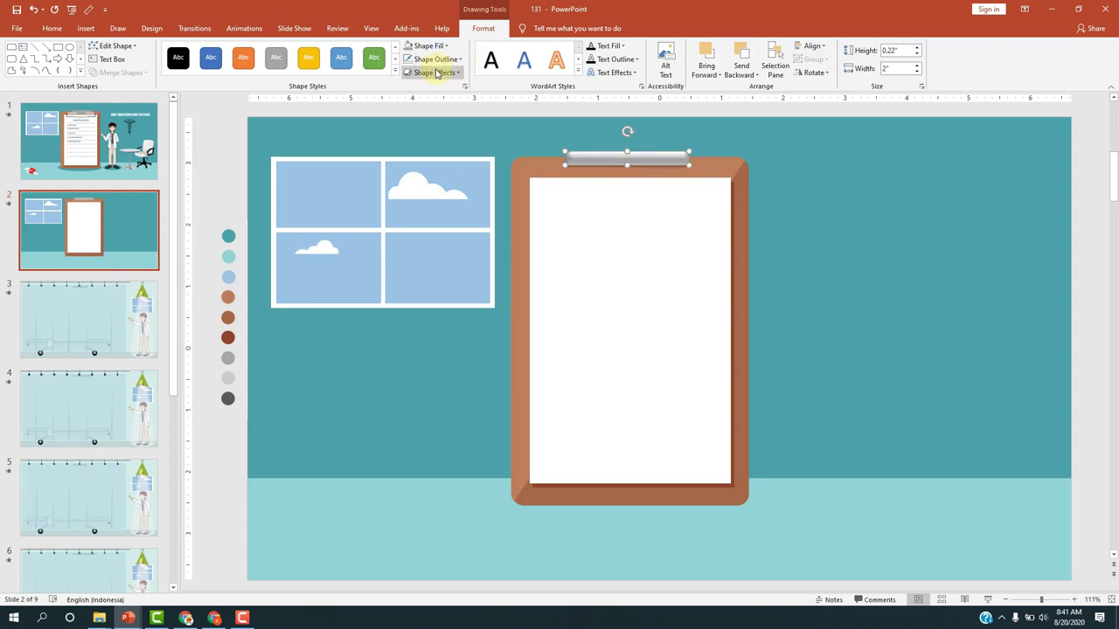
key("ctrl+z")
left_click(728, 140)
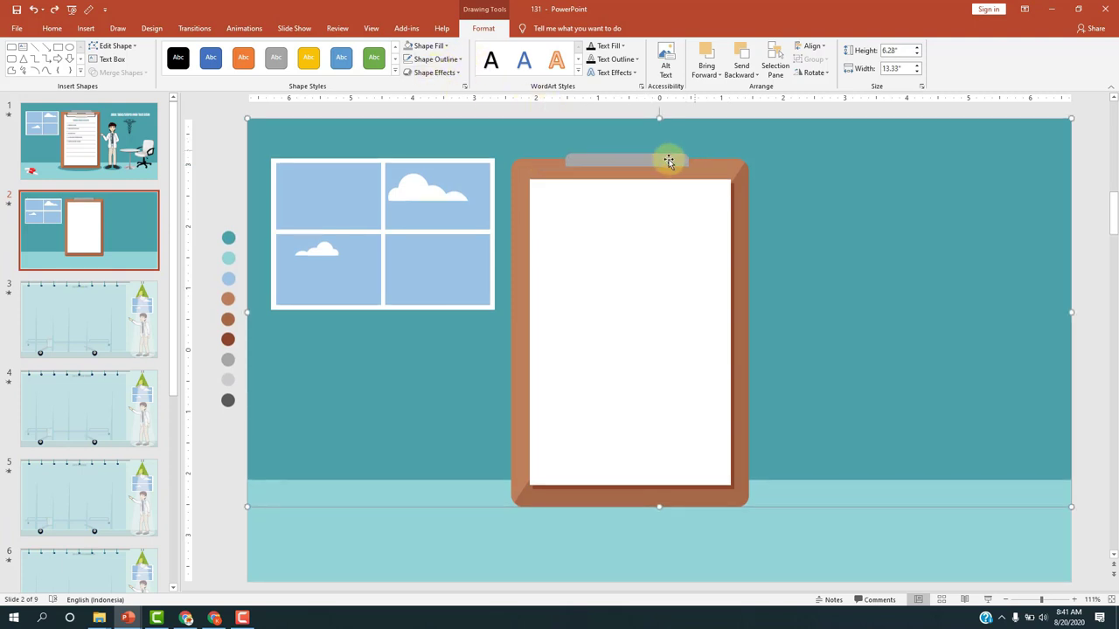
left_click(628, 163)
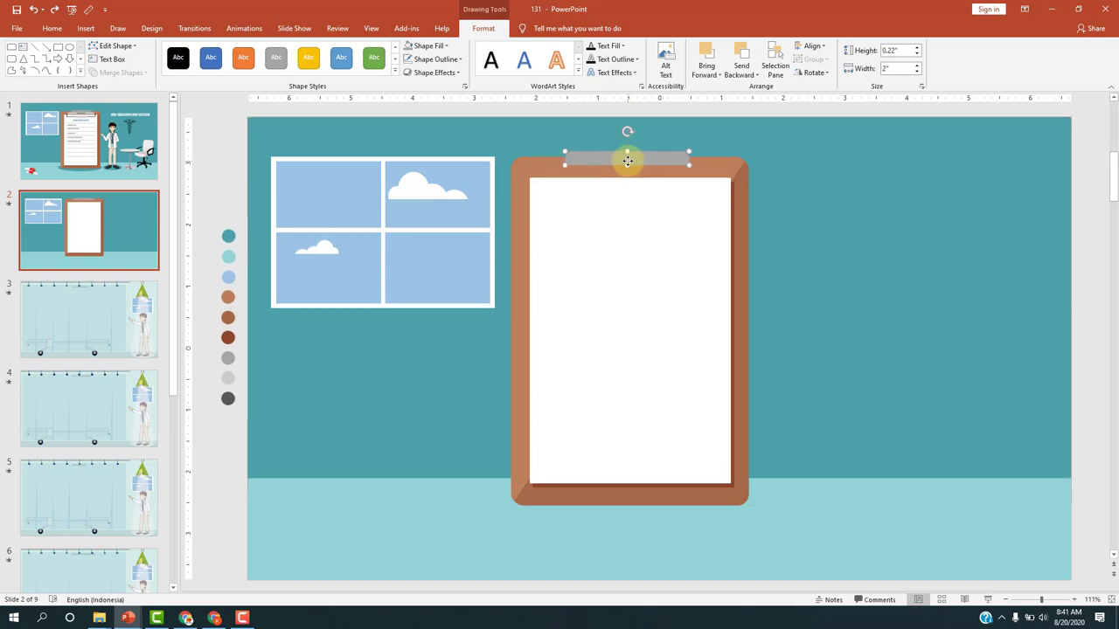
Give the grey clip bar an Offset: Bottom drop shadow through Format Shape
right_click(637, 159)
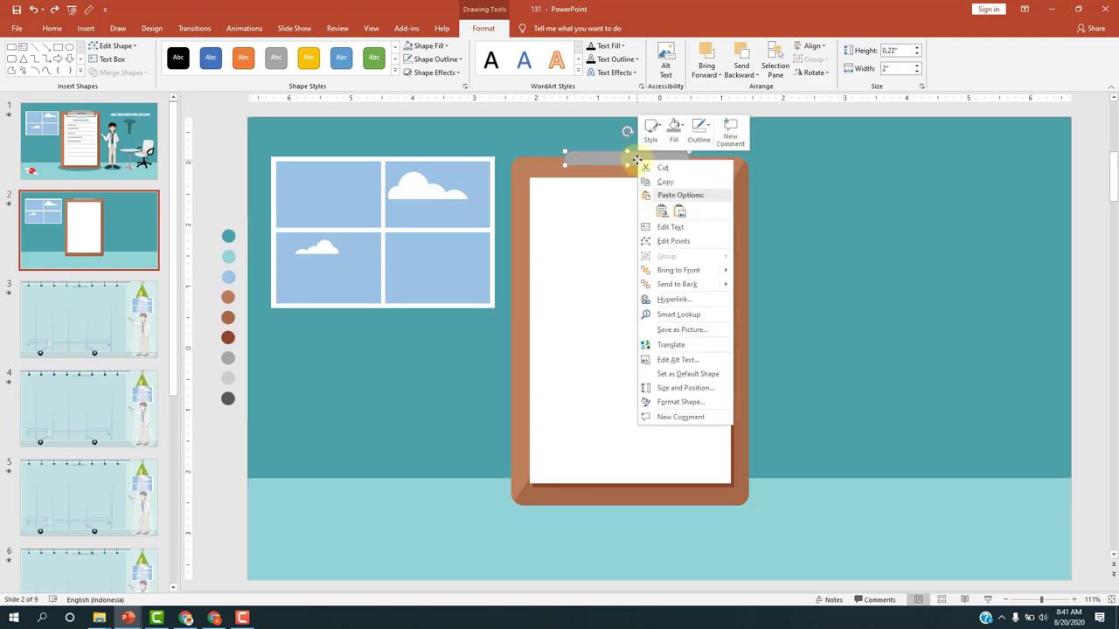
left_click(708, 402)
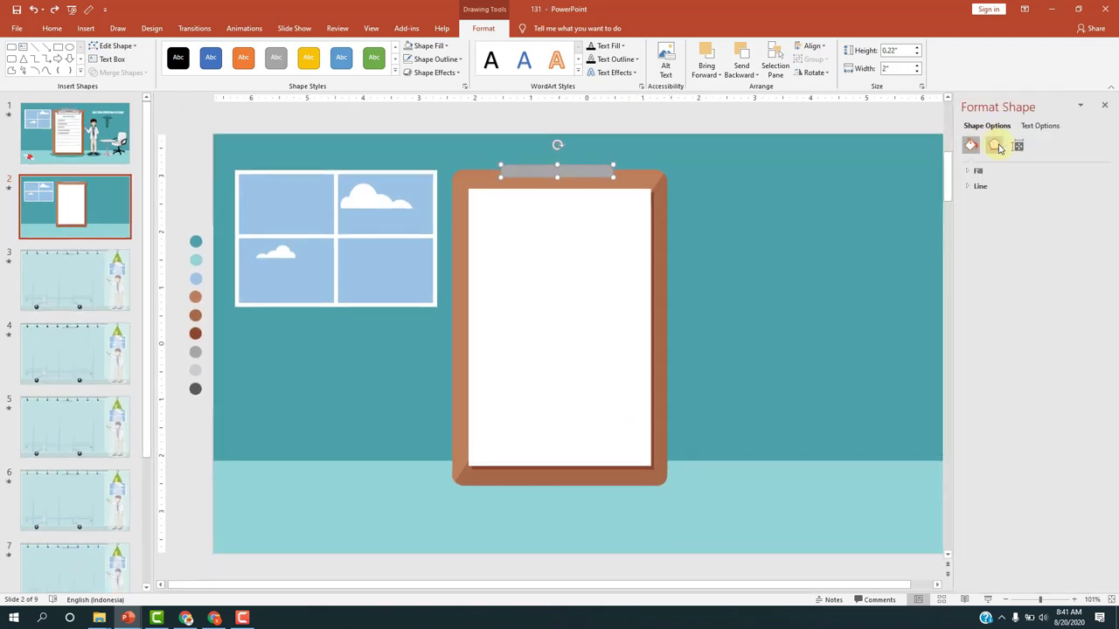
left_click(996, 145)
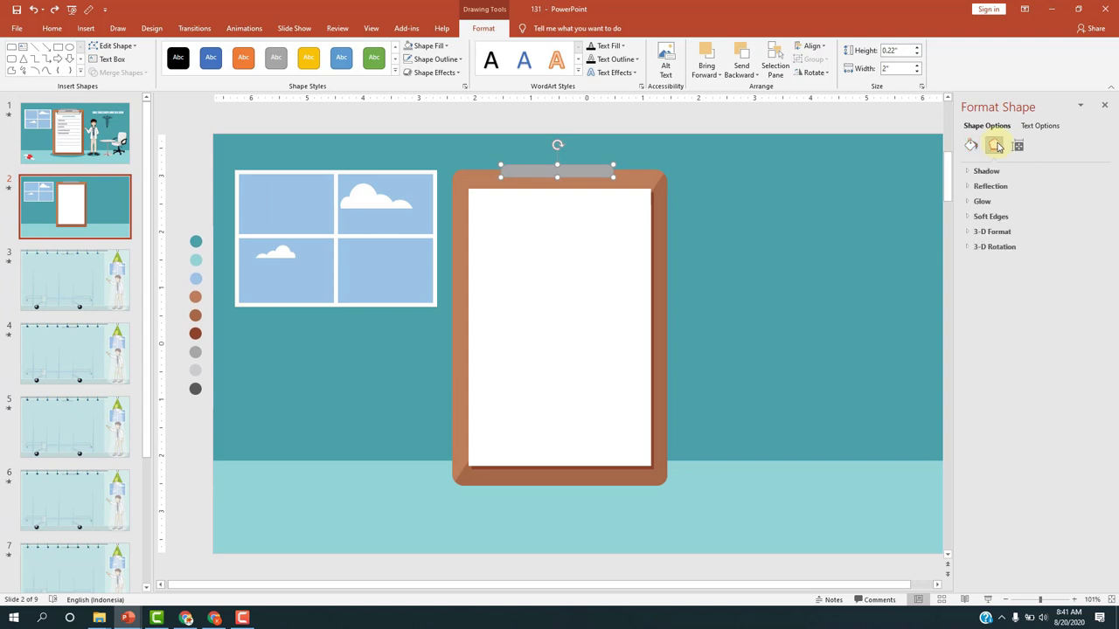
left_click(967, 173)
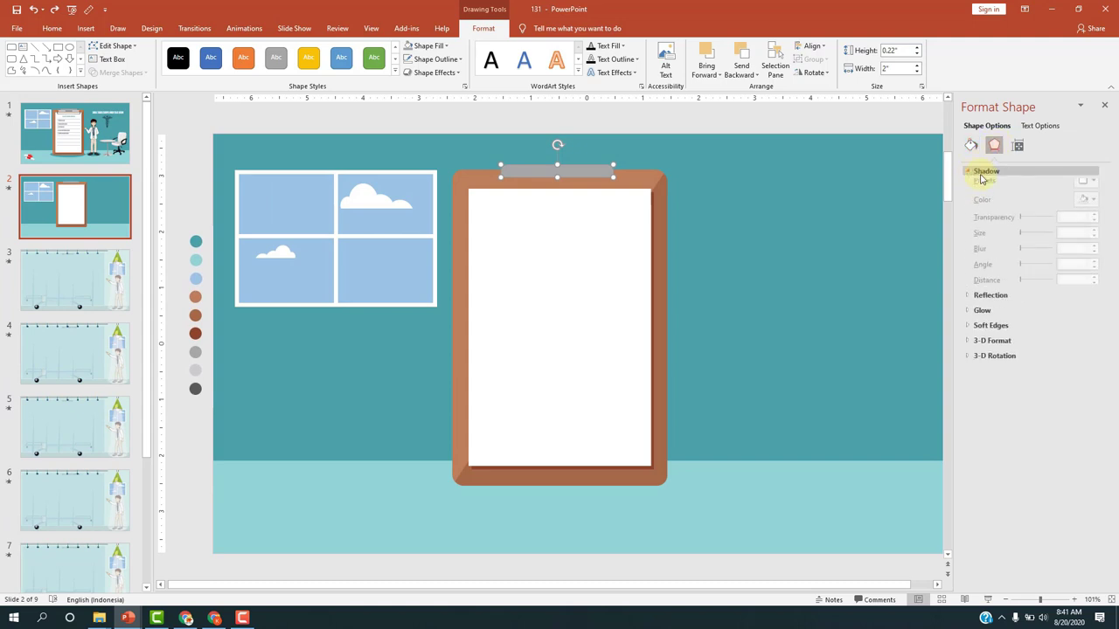
left_click(1082, 188)
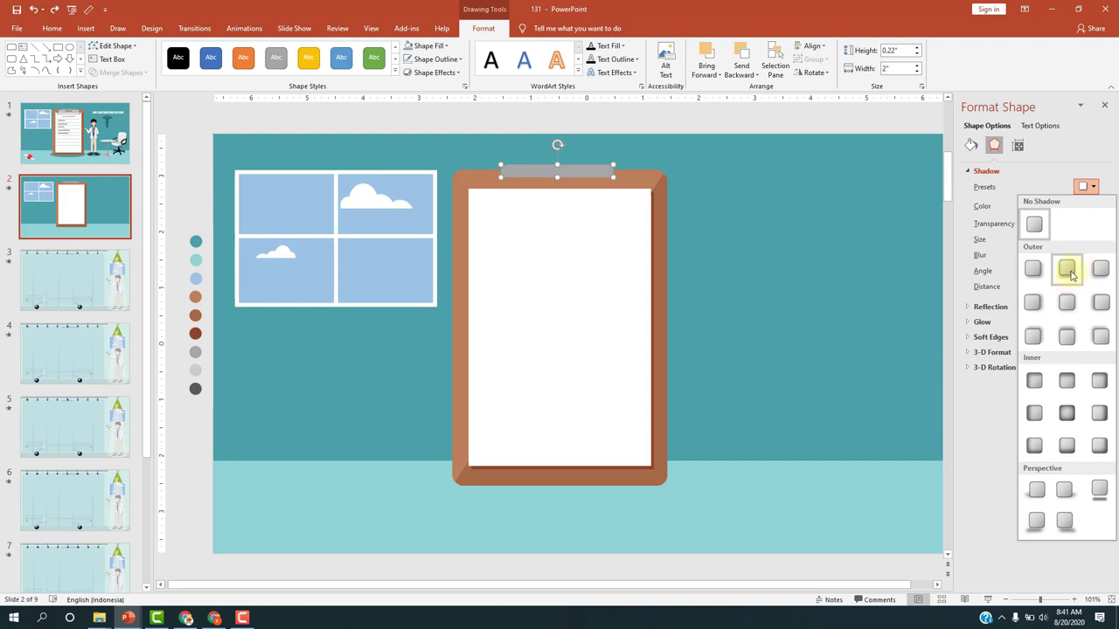
left_click(1068, 271)
left_click(747, 180)
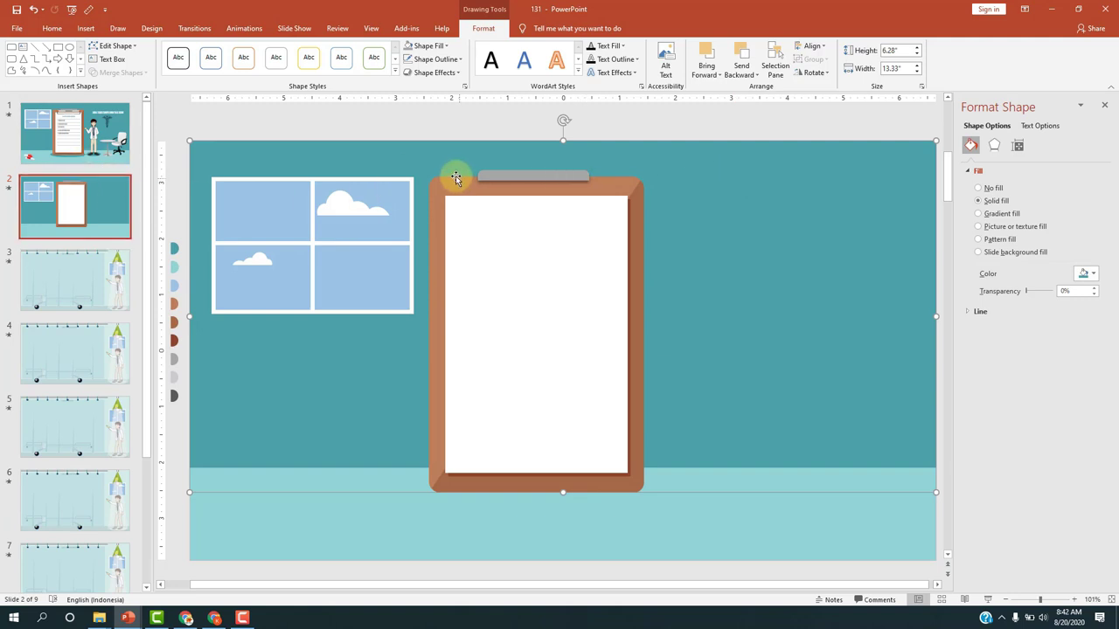
left_click(51, 164)
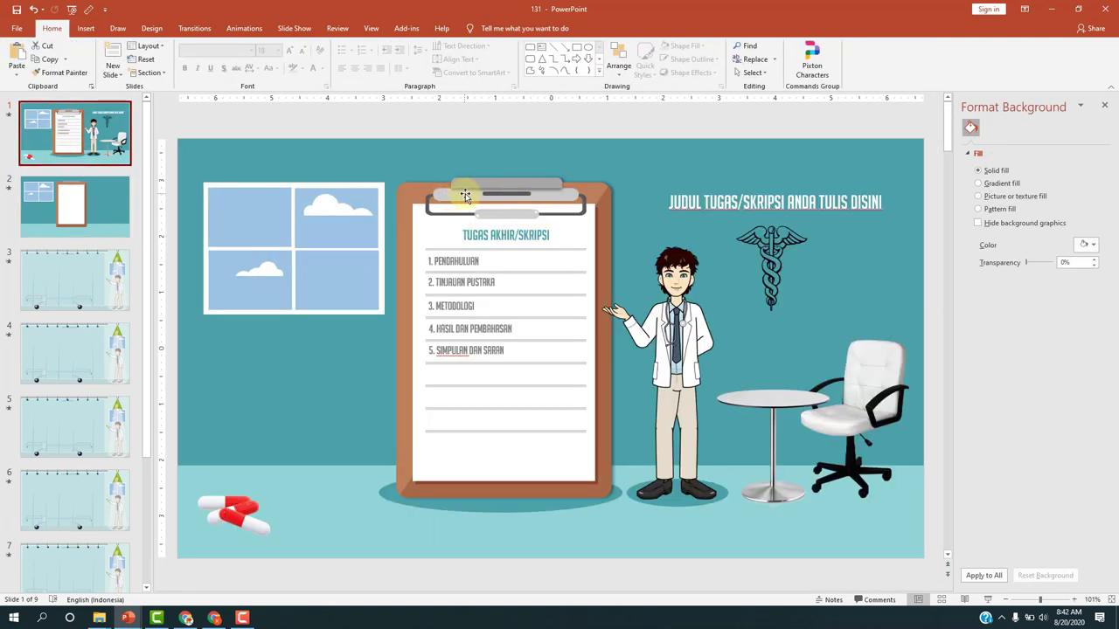
On slide 2, draw a rounded rectangle across the clip and round it into a pill
left_click(66, 210)
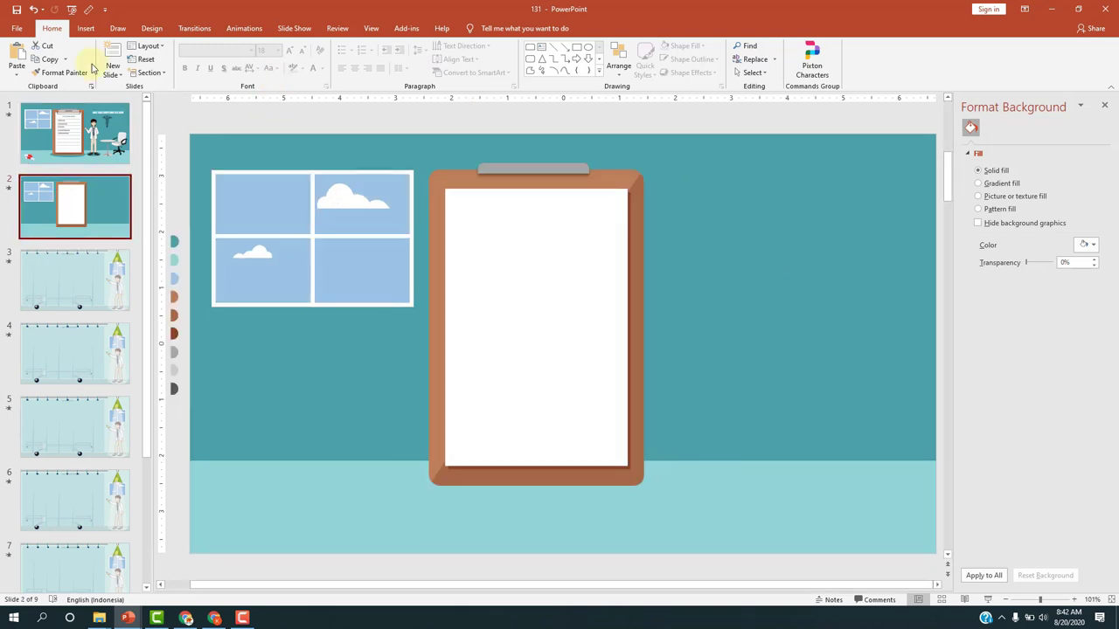
left_click(86, 29)
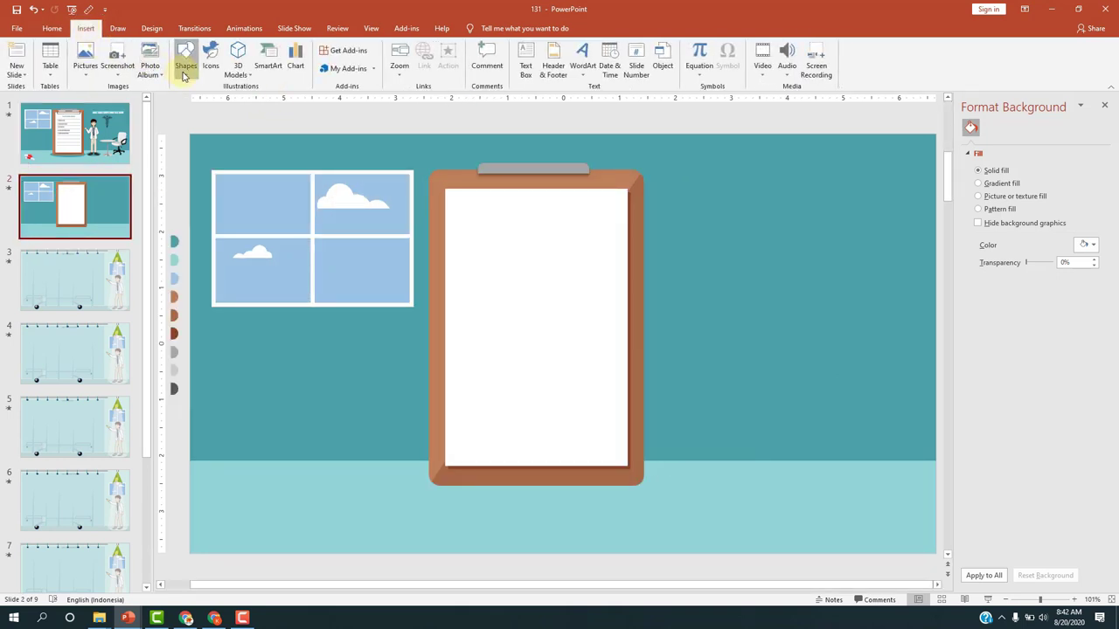
left_click(184, 76)
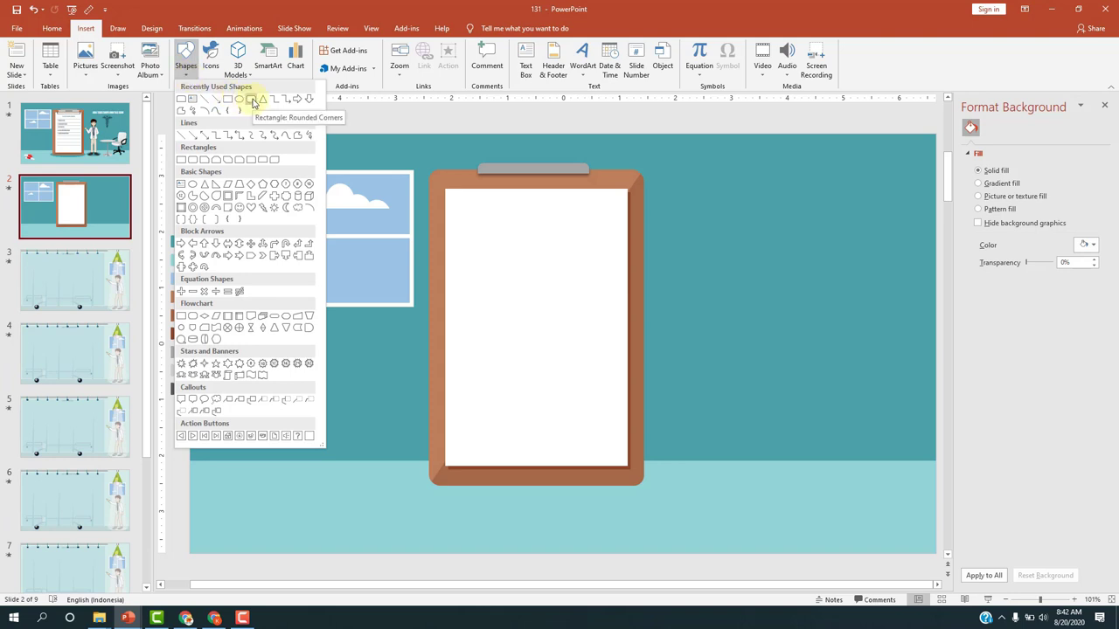
left_click(252, 99)
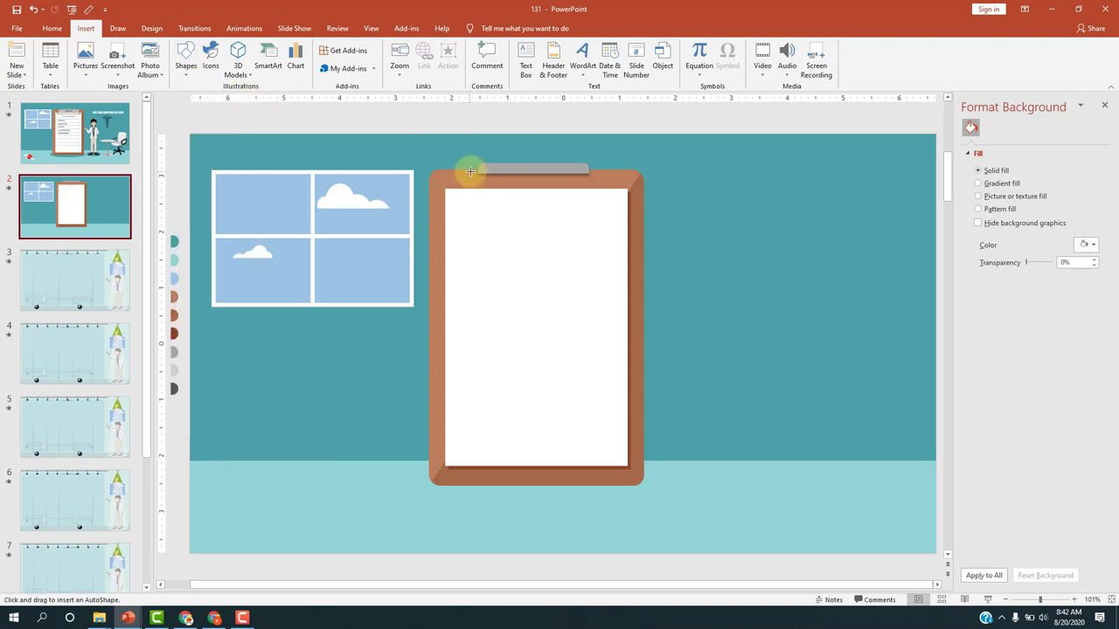
left_click_drag(472, 175, 628, 189)
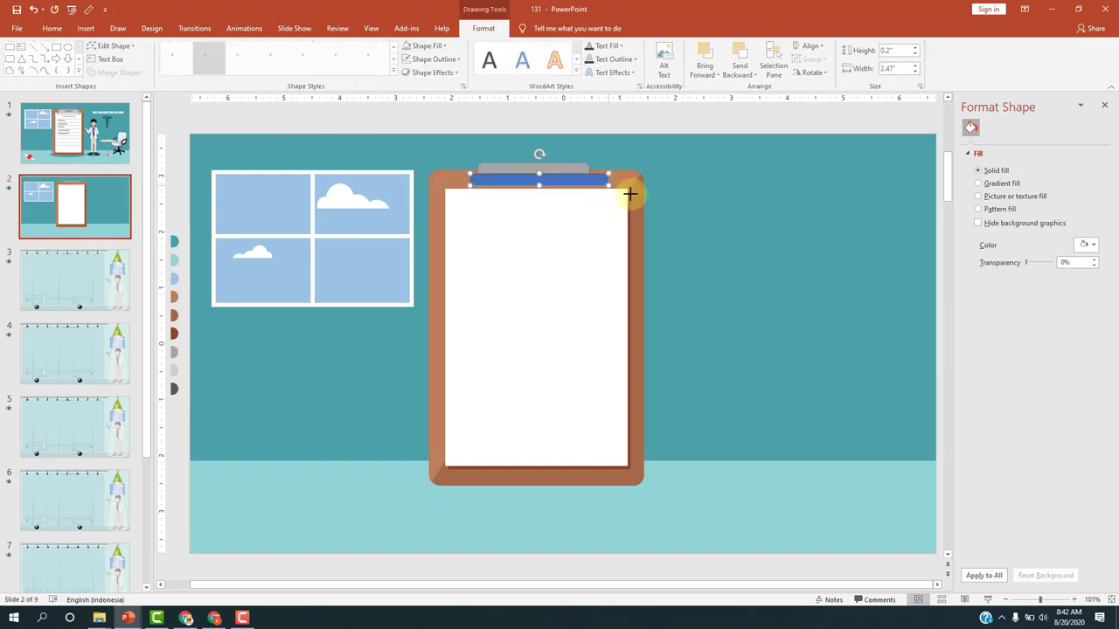
scroll(626, 195, "up", 5)
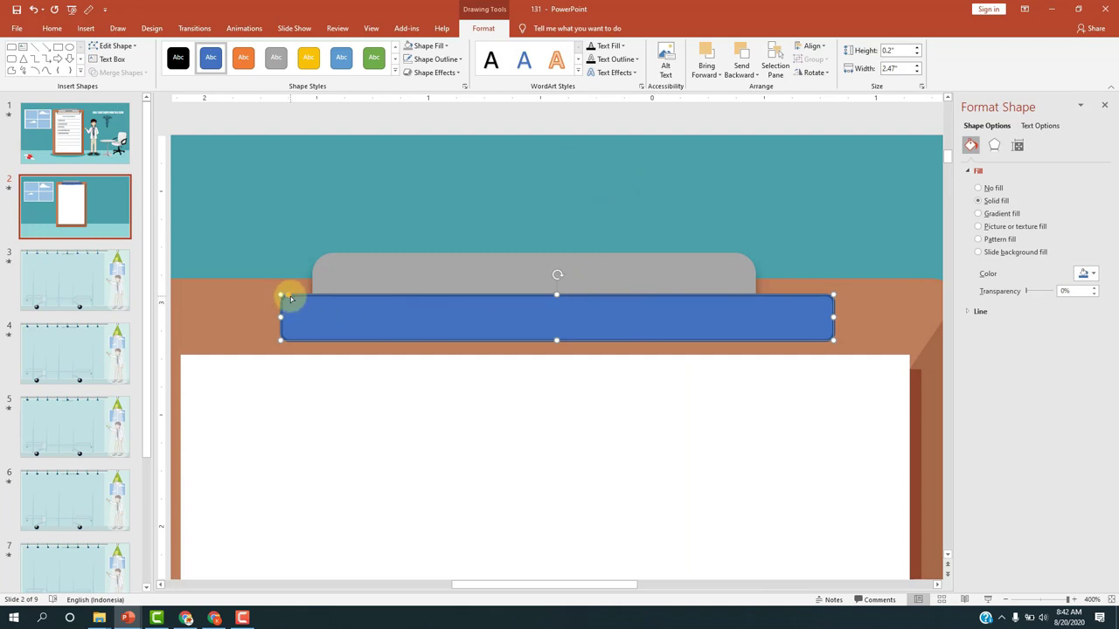
left_click_drag(290, 297, 358, 300)
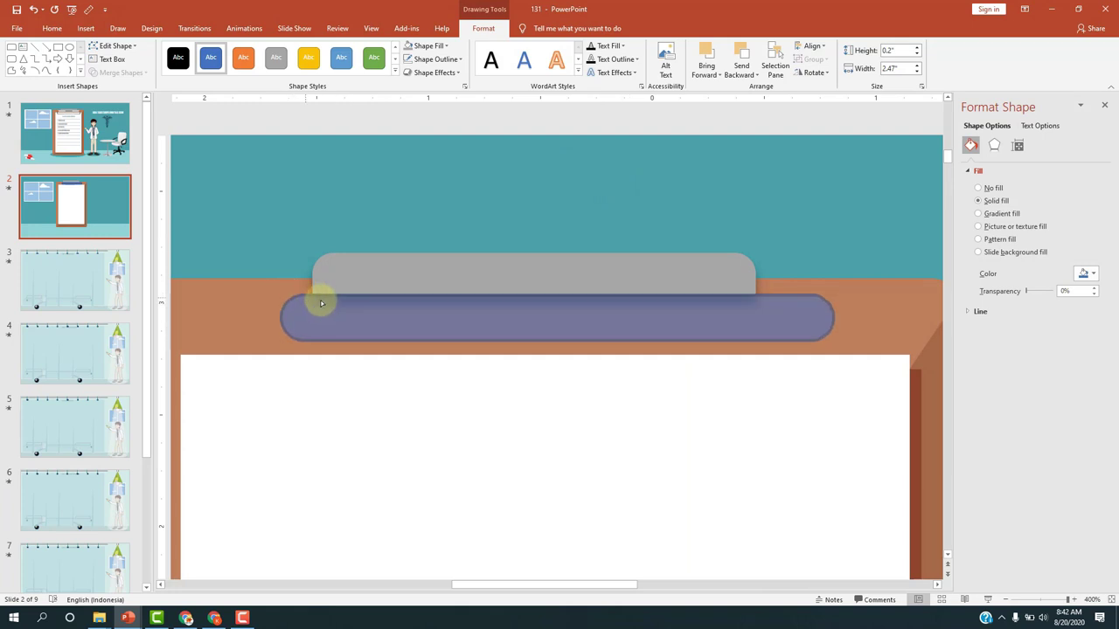
left_click_drag(453, 315, 432, 316)
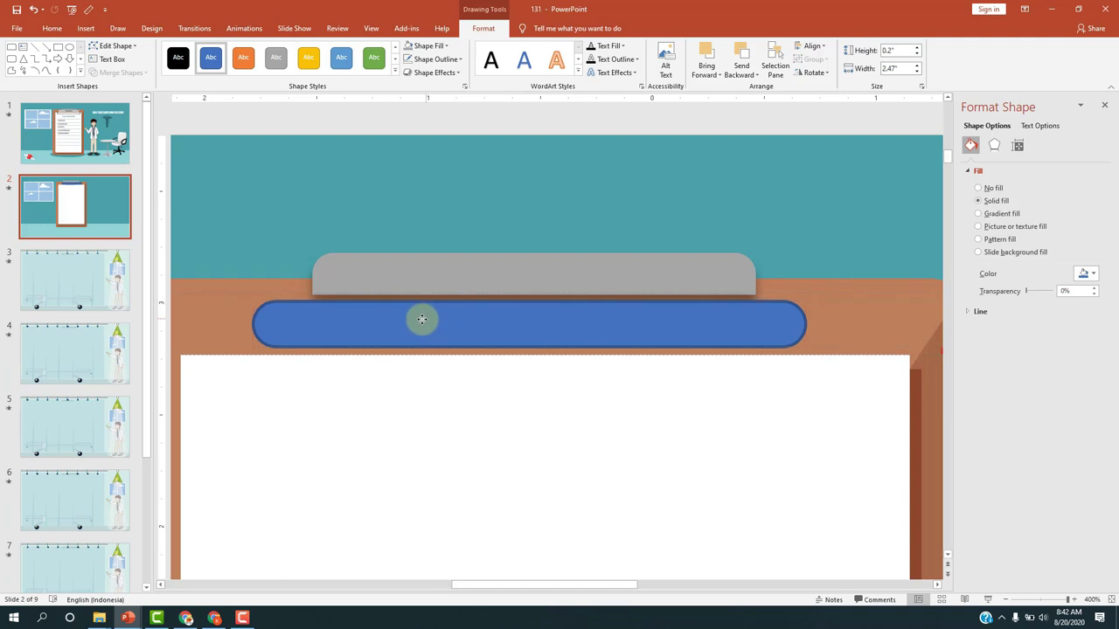
Remove the pill's outline and eyedropper-fill it with the light grey dot colour
left_click(433, 59)
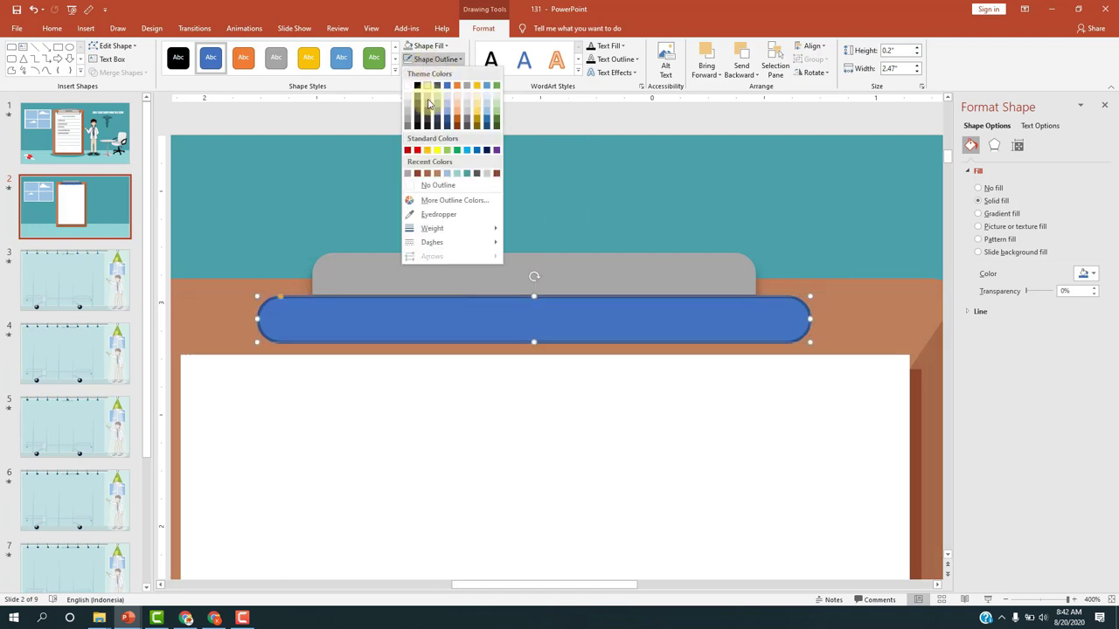
left_click(437, 185)
scroll(667, 213, "down", 5)
scroll(667, 215, "down", 3)
scroll(632, 218, "down", 2)
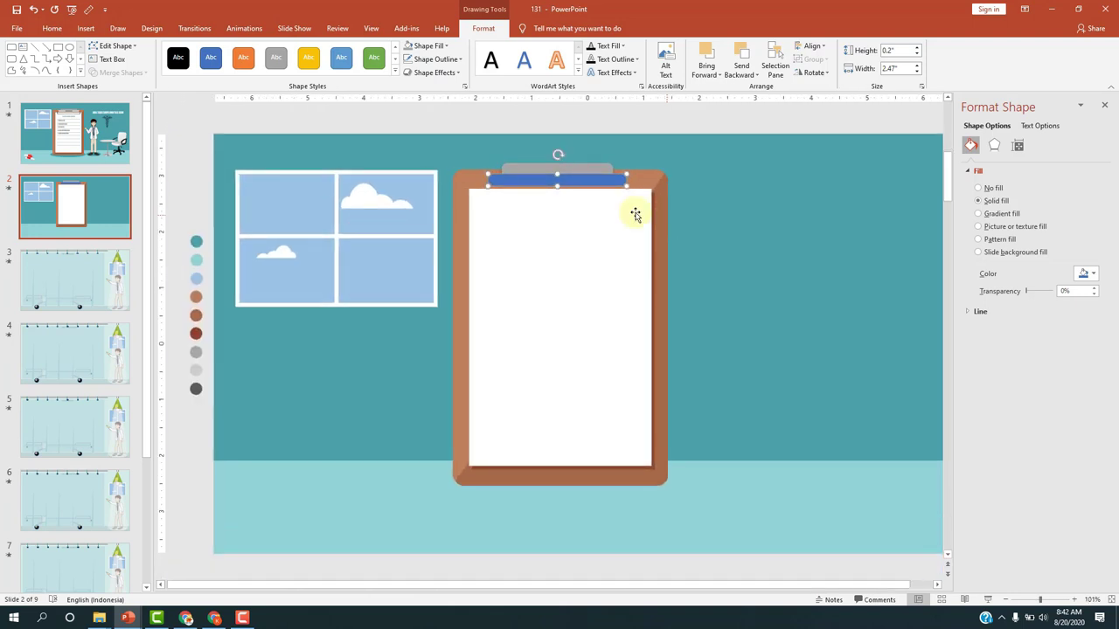
left_click(428, 45)
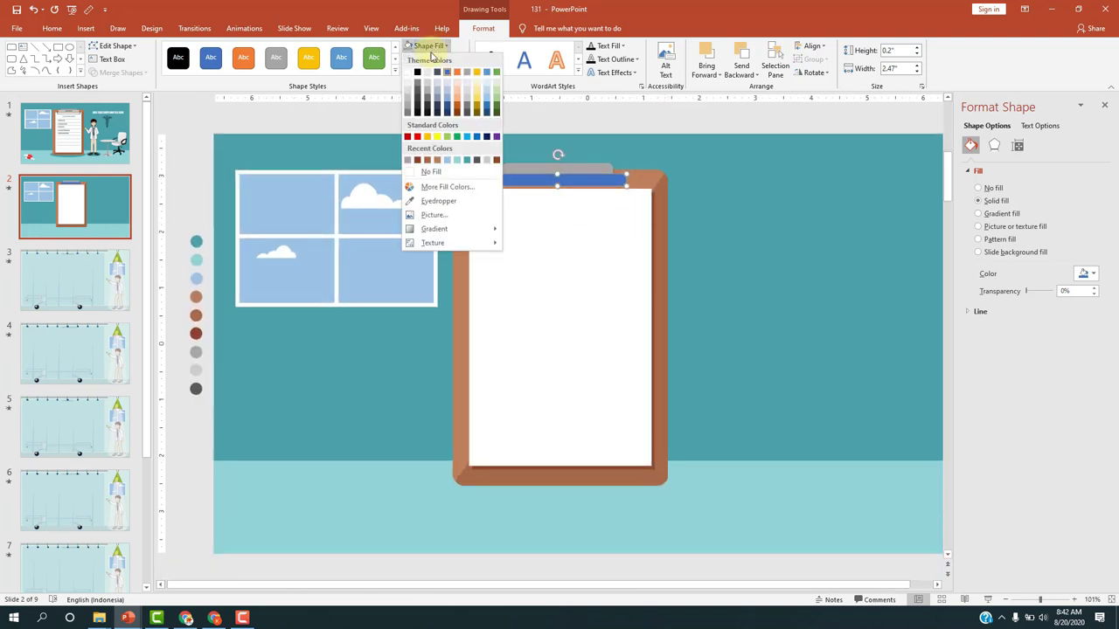
left_click(438, 201)
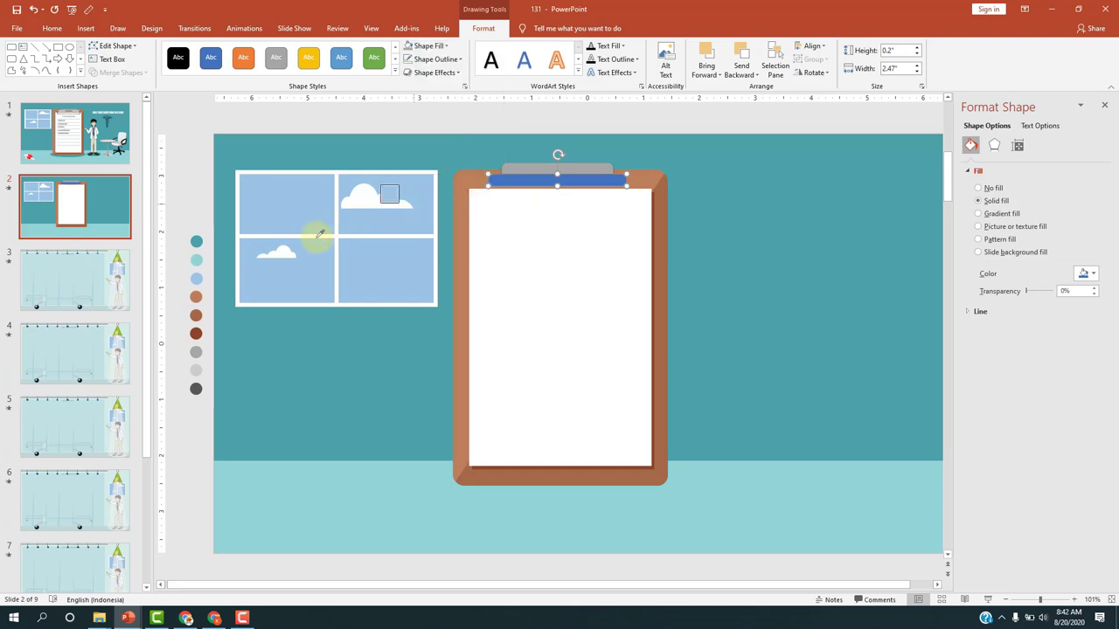
left_click(197, 371)
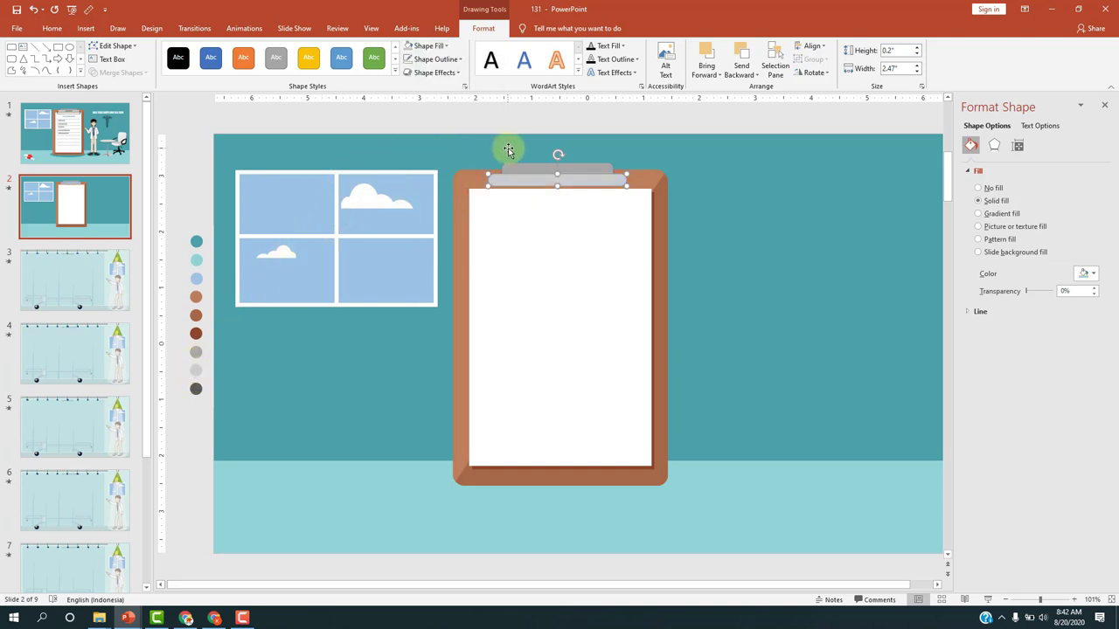
left_click(374, 164)
left_click(87, 155)
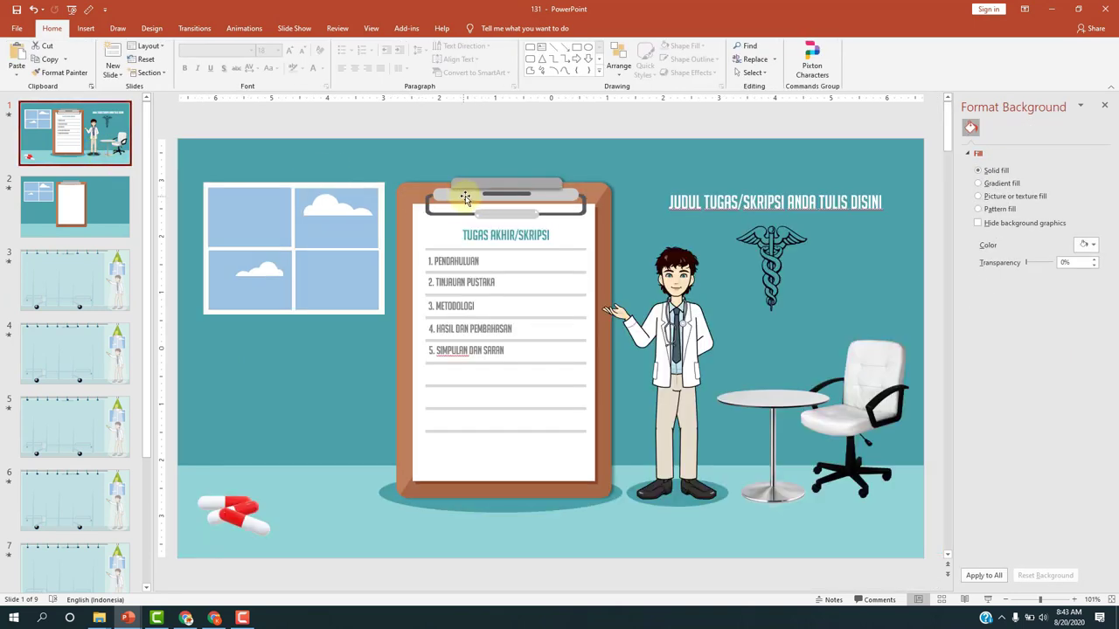
Move the light grey pill over the clip and send it behind the darker clip tab
left_click(91, 201)
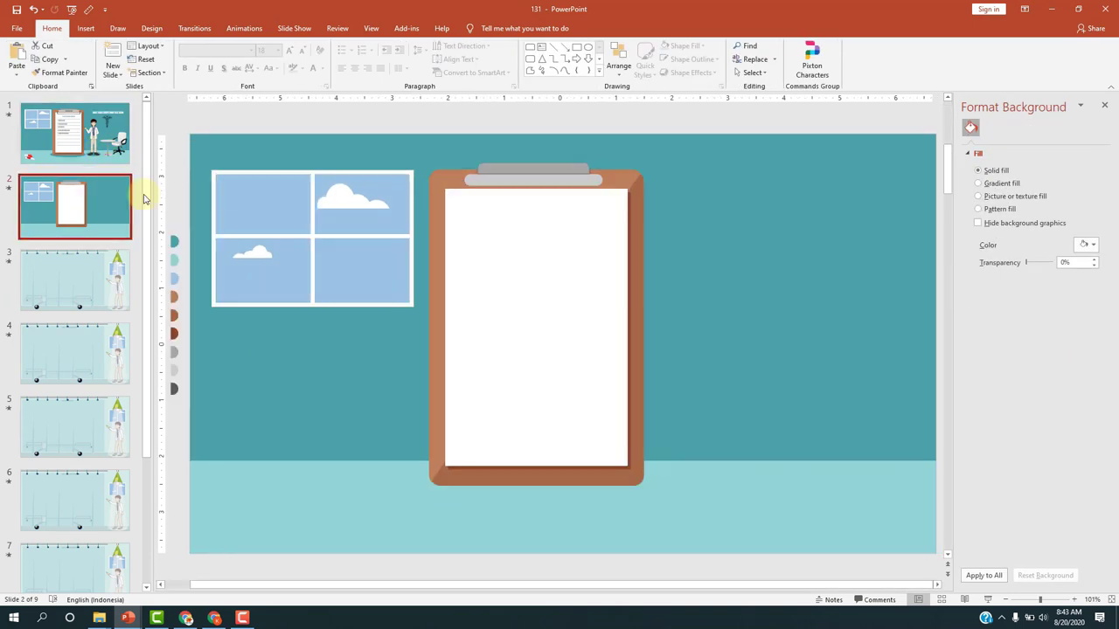
left_click(522, 179)
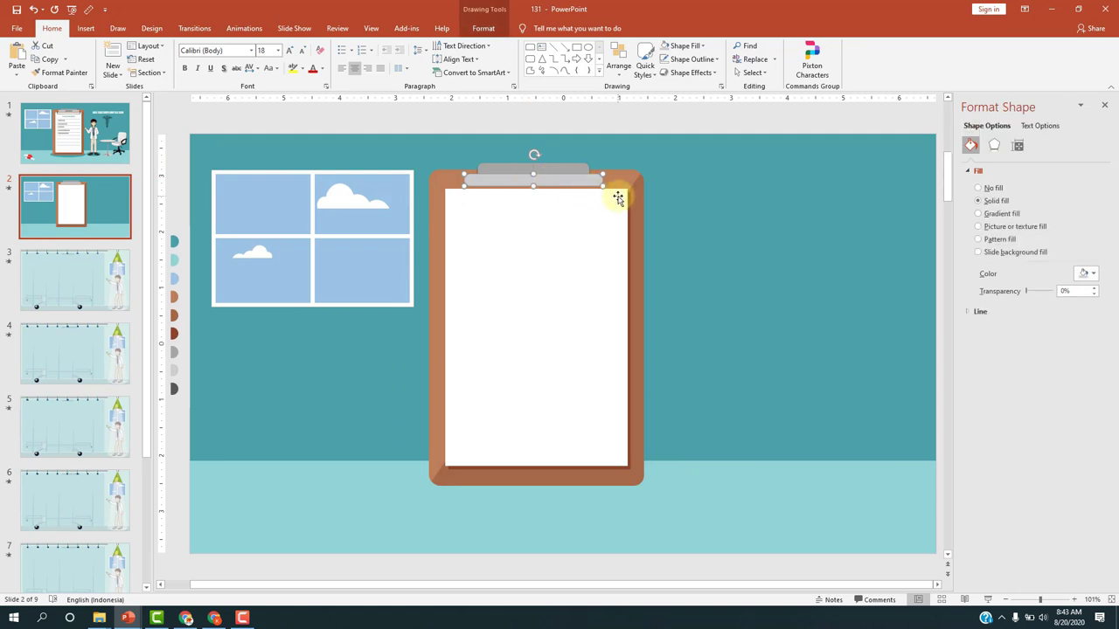
scroll(618, 199, "up", 5, "ctrl")
scroll(553, 194, "up", 5, "ctrl")
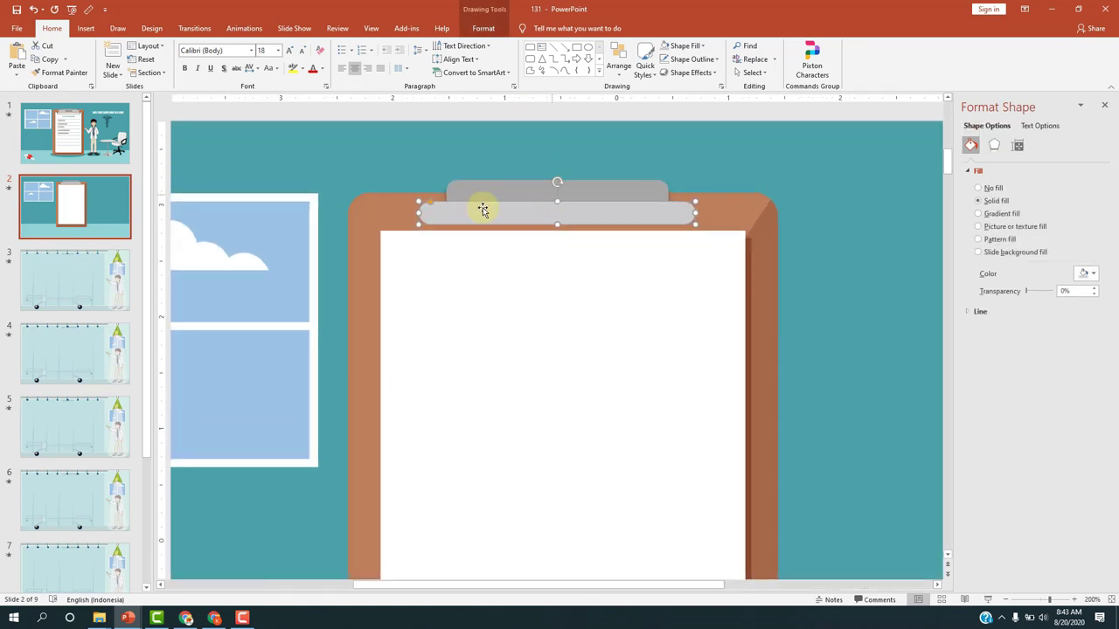
left_click_drag(417, 212, 408, 217)
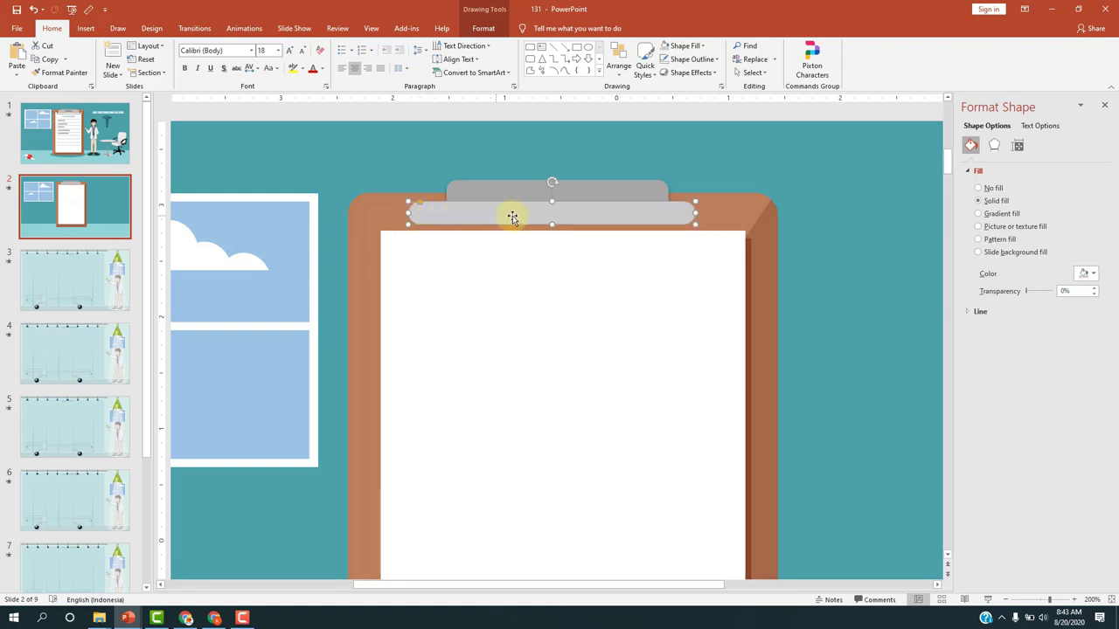
left_click_drag(512, 217, 512, 212)
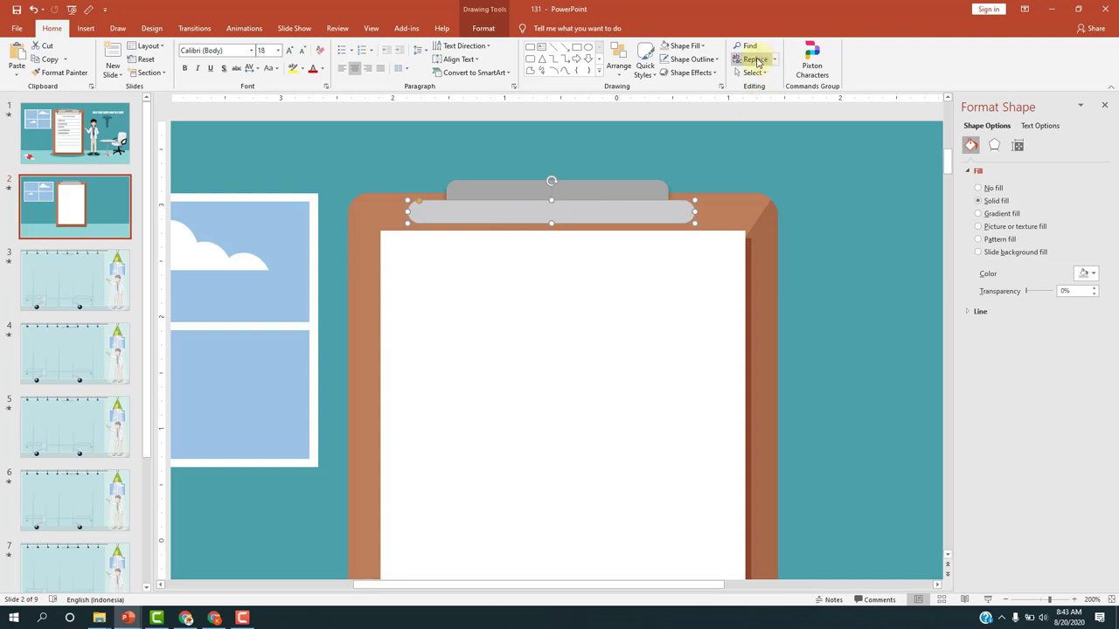
left_click(483, 28)
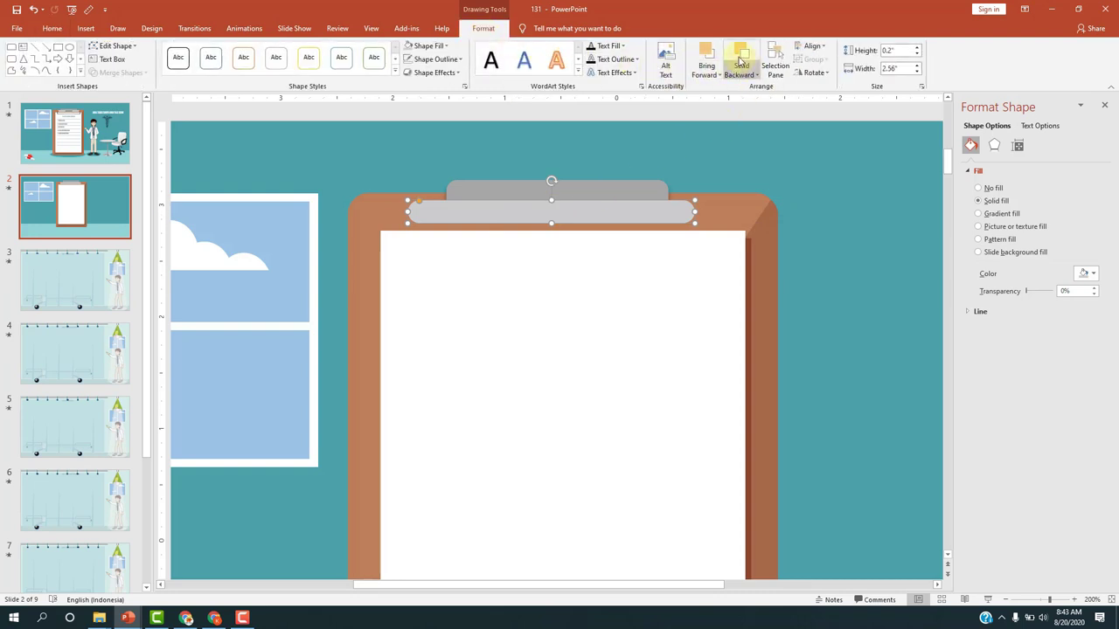
left_click(740, 61)
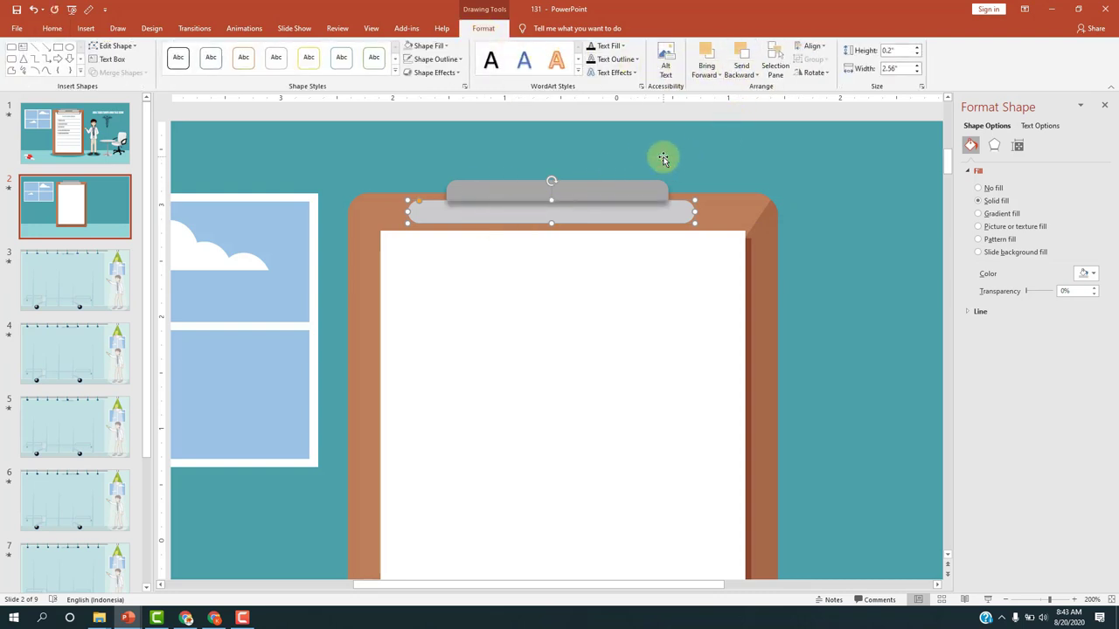
left_click(663, 156)
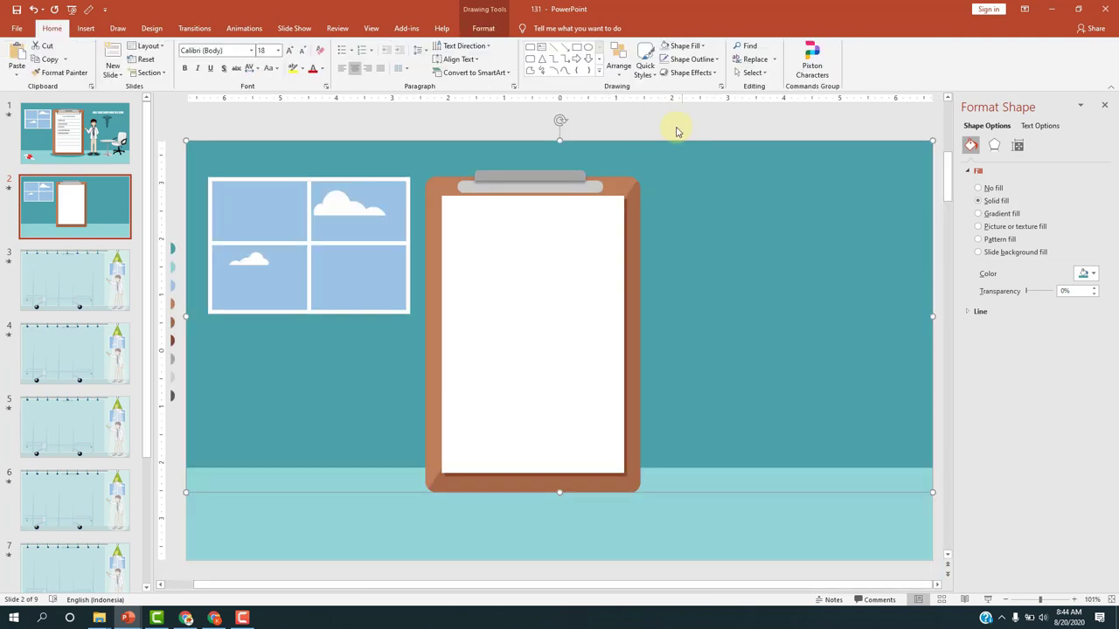
left_click(65, 145)
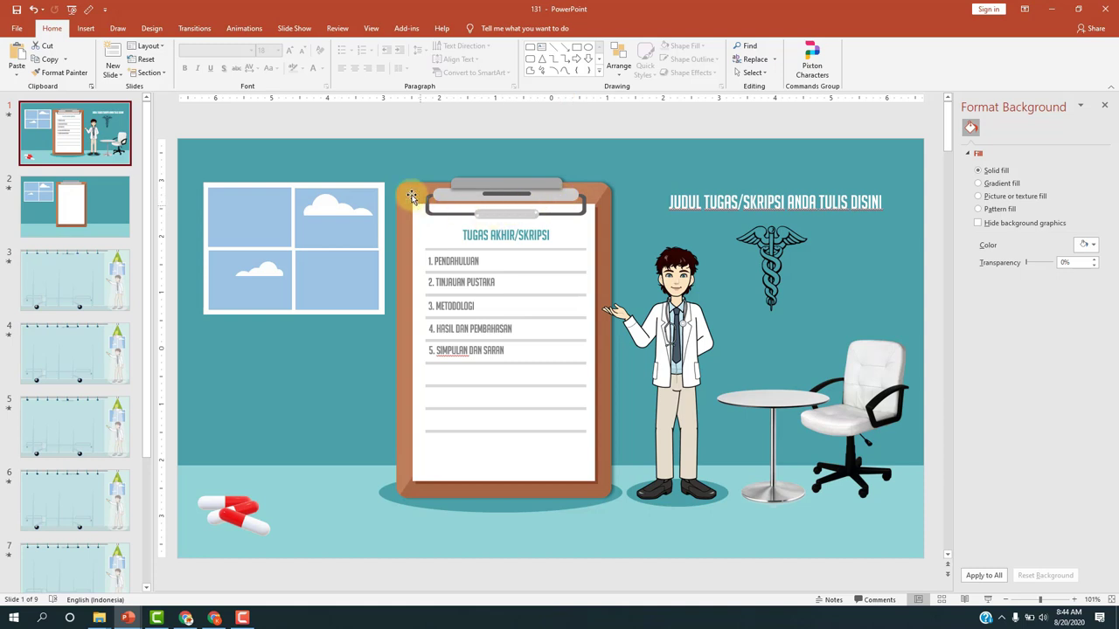
Duplicate the clip bar to the clipboard's right, round its corners, and stretch it wider and taller
left_click(77, 203)
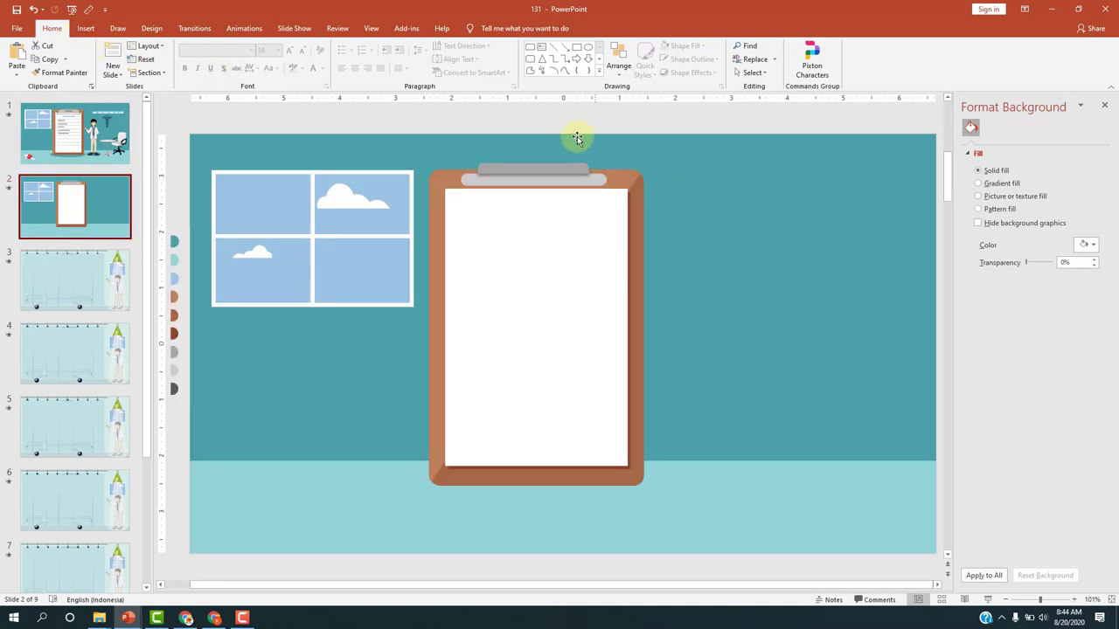
left_click(596, 182)
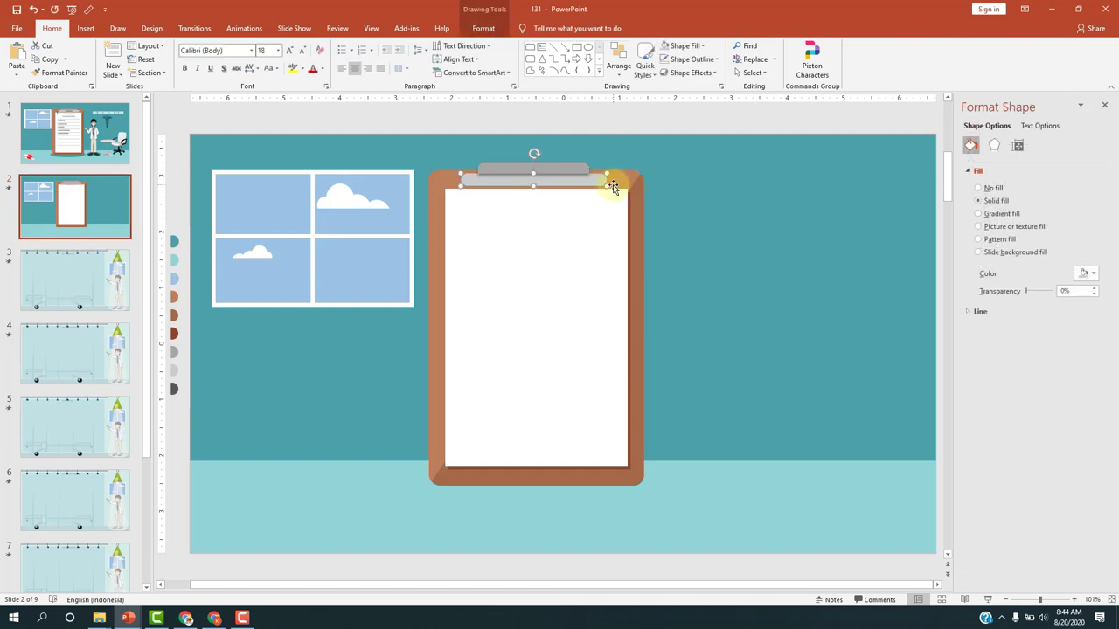
mouse_move(613, 186)
left_mouse_down()
mouse_move(763, 203)
mouse_move(780, 225)
left_mouse_up()
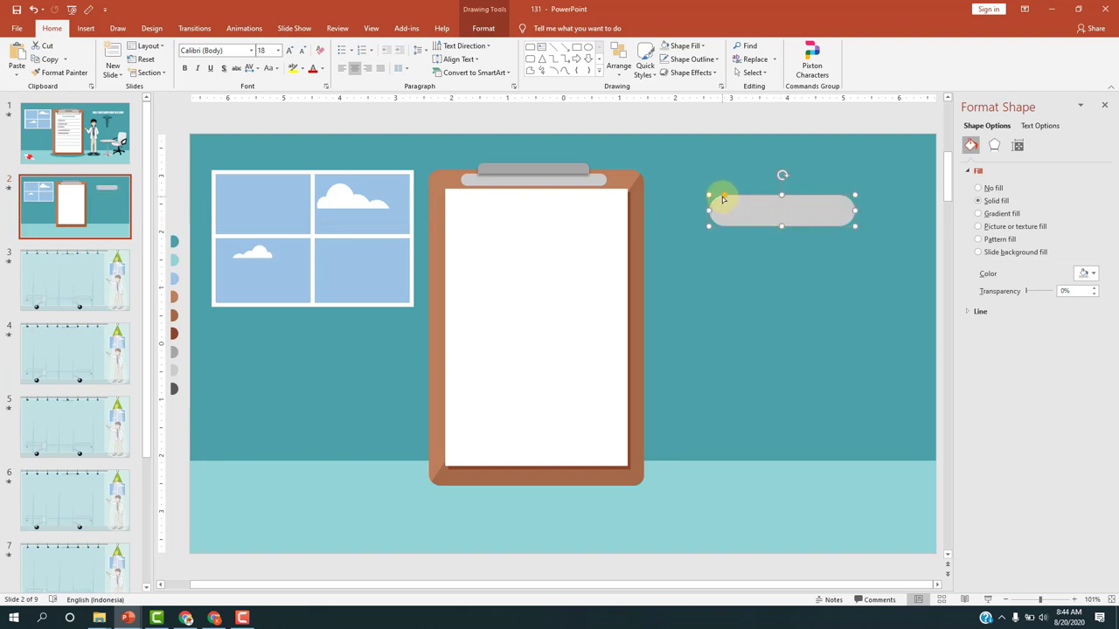
mouse_move(722, 199)
left_mouse_down()
mouse_move(736, 197)
mouse_move(722, 200)
left_mouse_up()
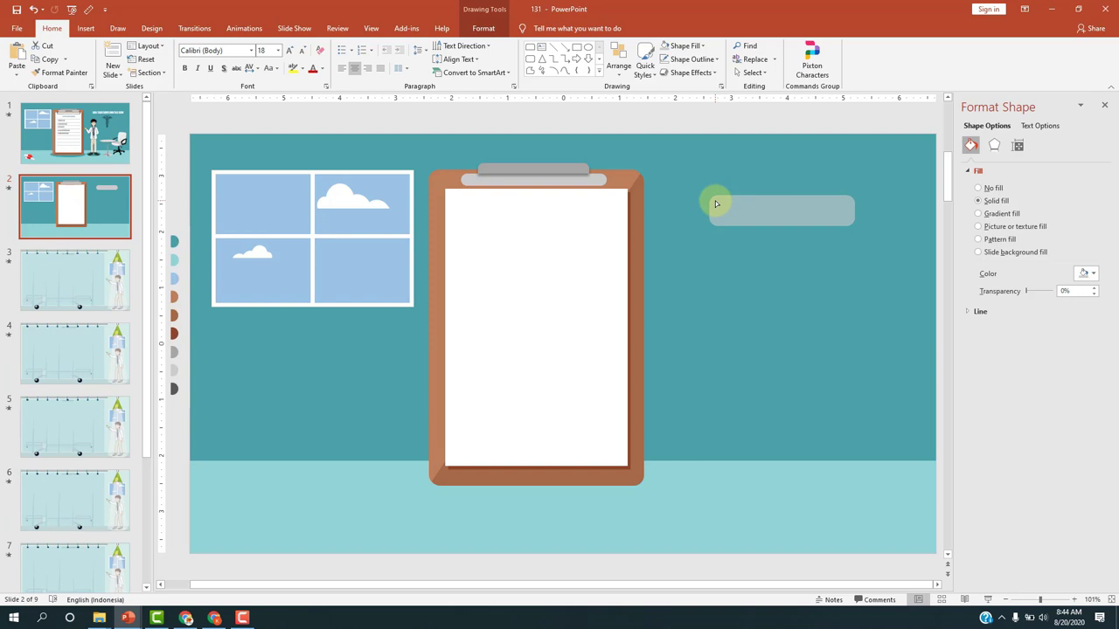
left_click_drag(715, 204, 717, 203)
left_click_drag(855, 210, 901, 212)
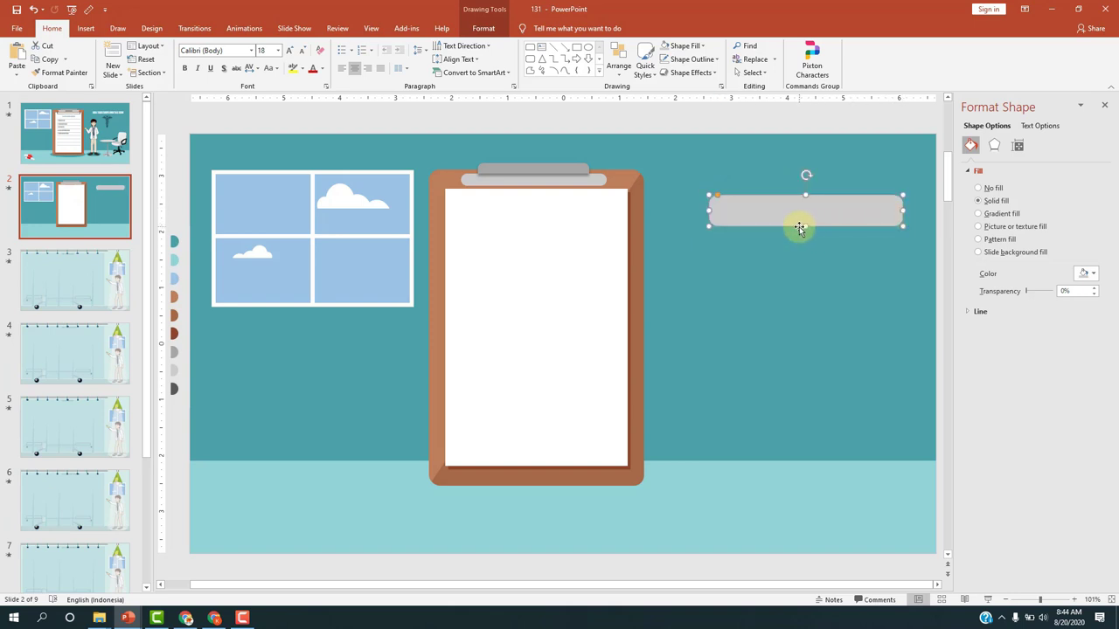
left_click_drag(807, 227, 809, 233)
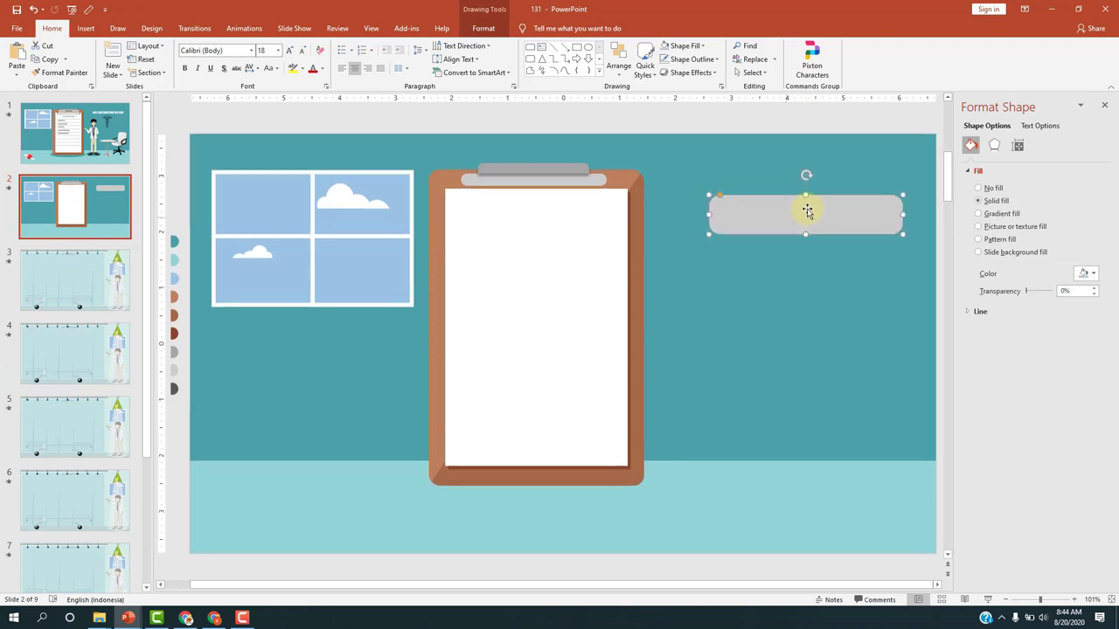
Fill the new bar dark grey with the eyedropper and remove its outline
left_click(484, 28)
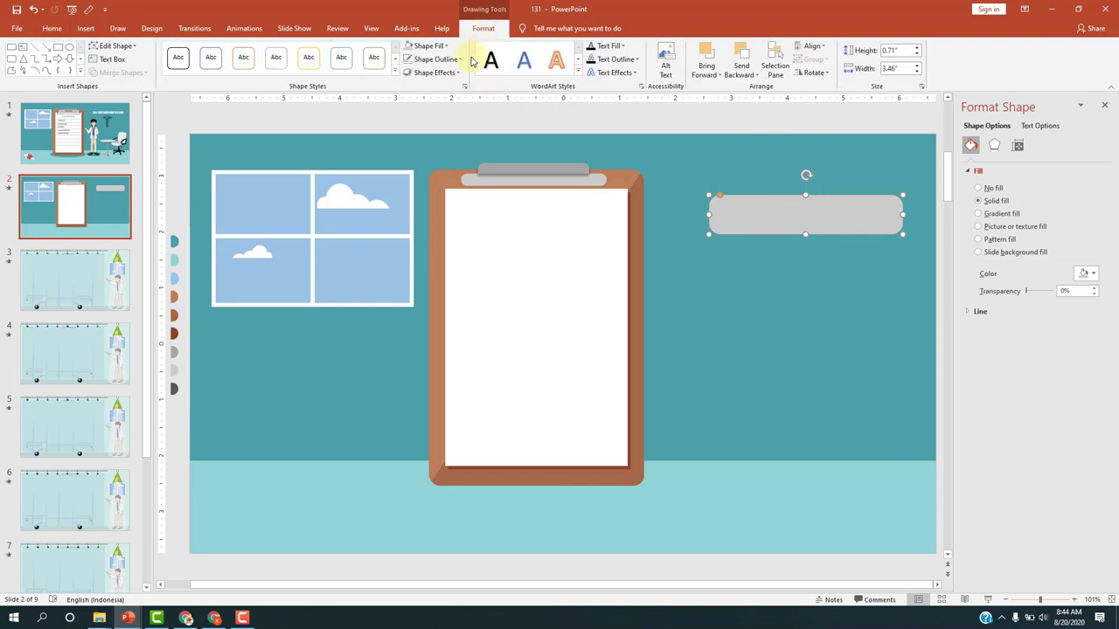
left_click(428, 45)
left_click(428, 203)
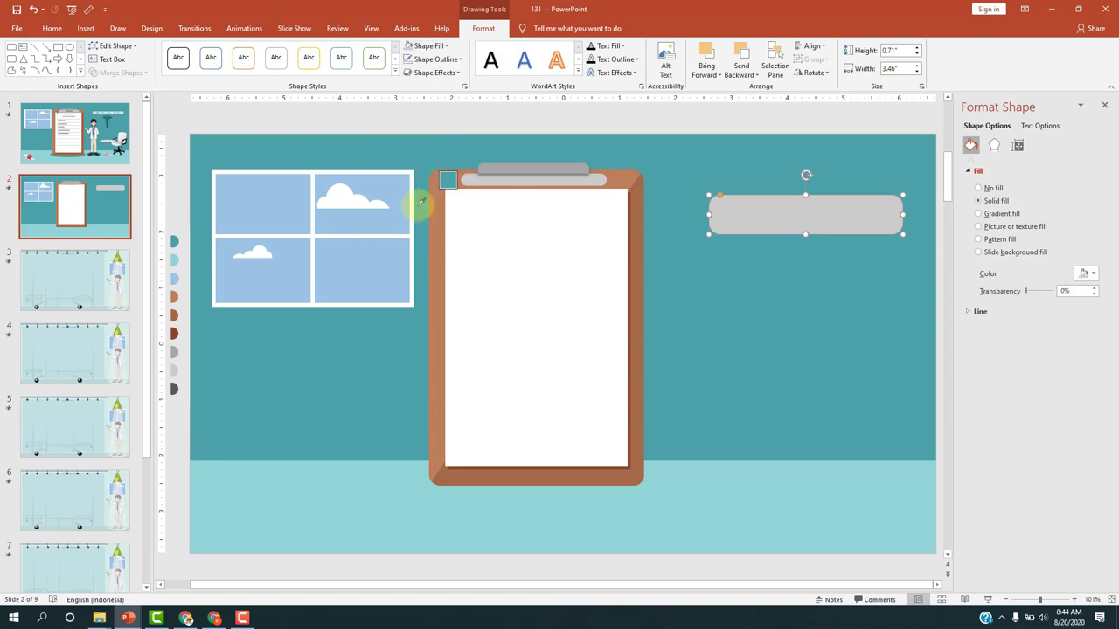
left_click(166, 354)
scroll(166, 357, "down", 3, "ctrl")
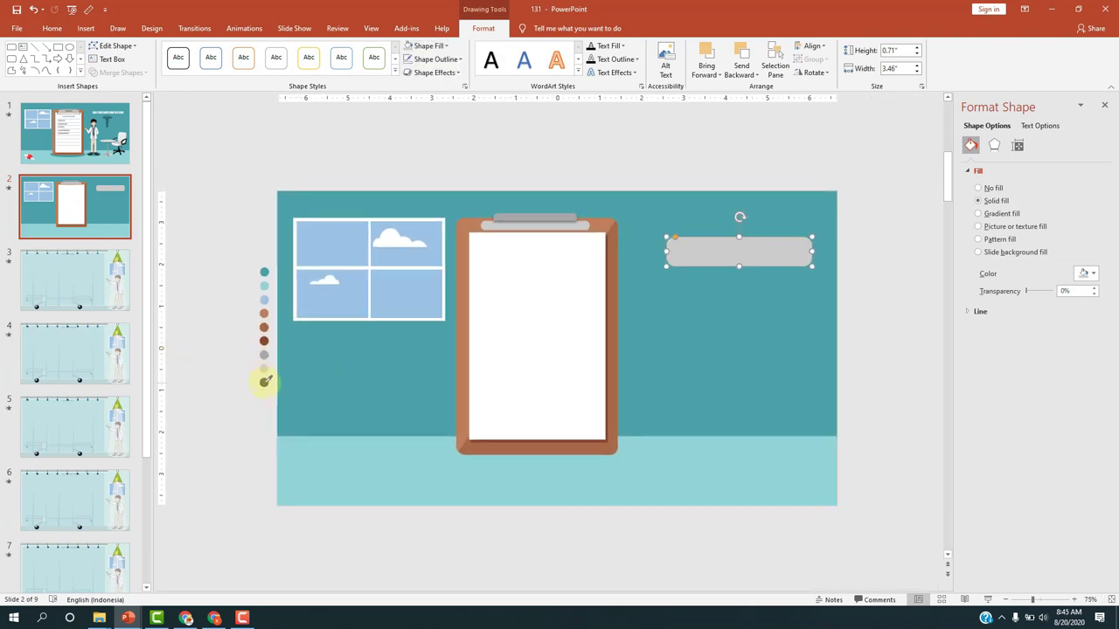
left_click(265, 381)
scroll(902, 278, "up", 3, "ctrl")
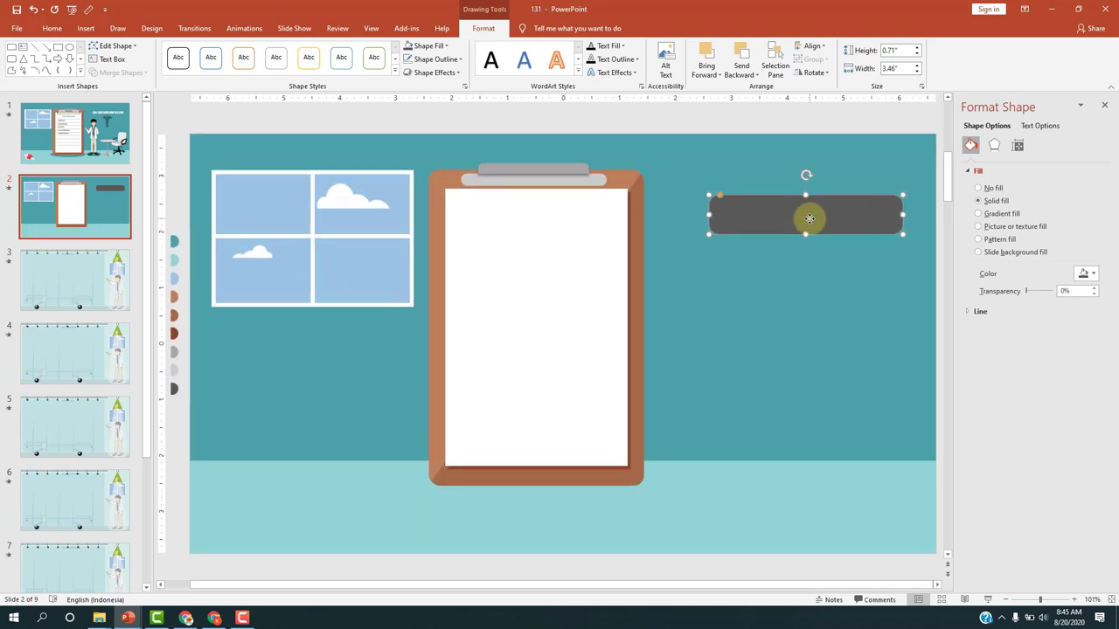
left_click(751, 207)
left_click(751, 207)
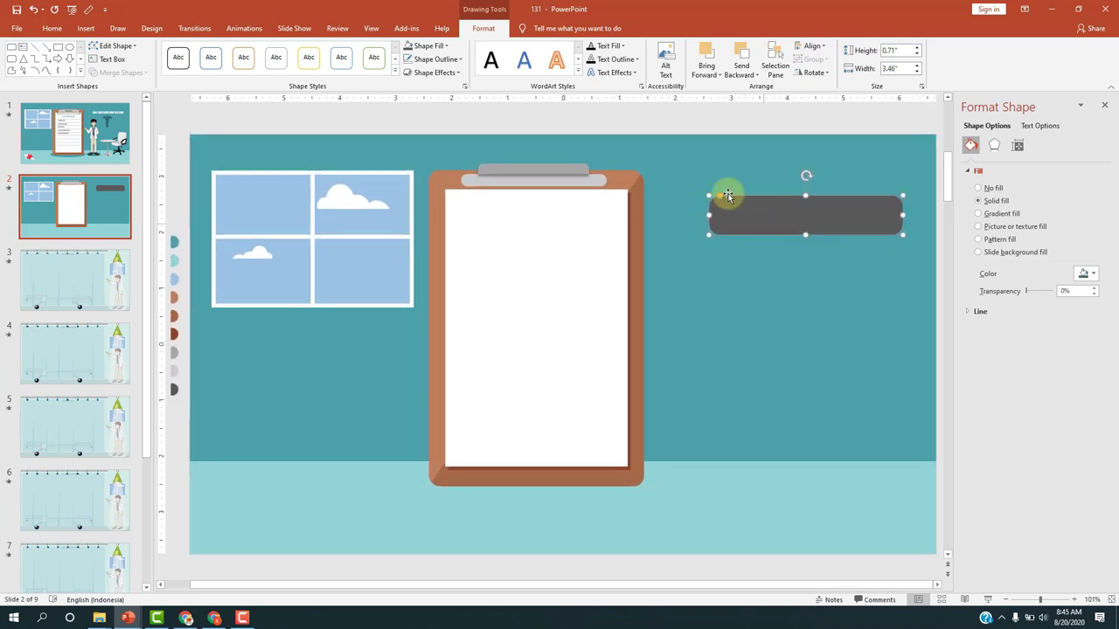
left_click(435, 59)
left_click(423, 185)
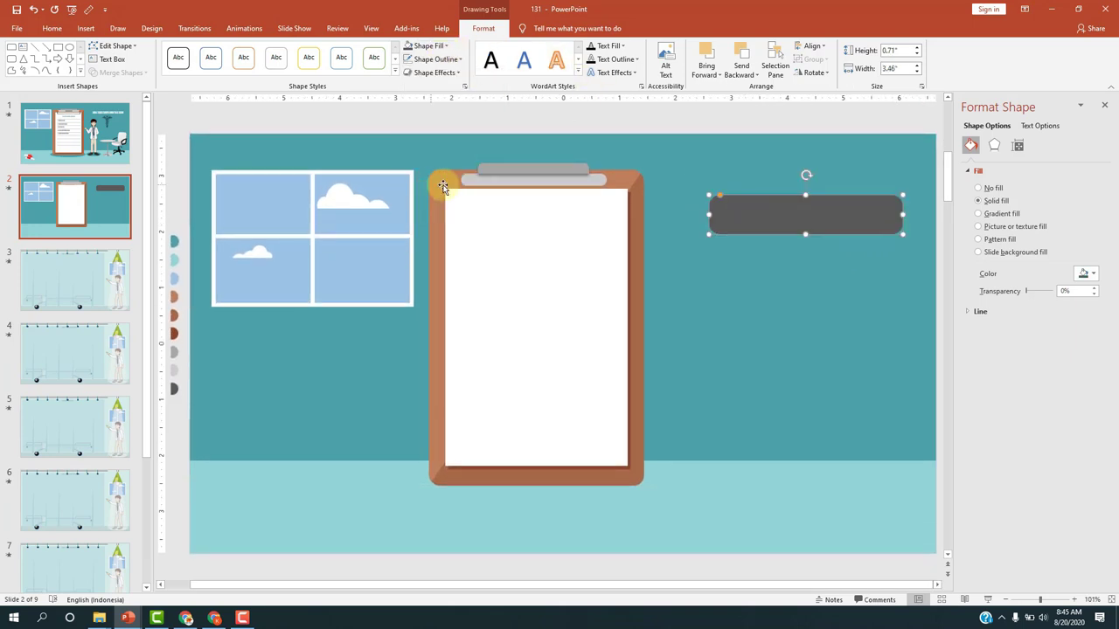
left_click(787, 226)
Duplicate the dark grey bar slightly down and right, and fill the copy white
left_click(776, 216)
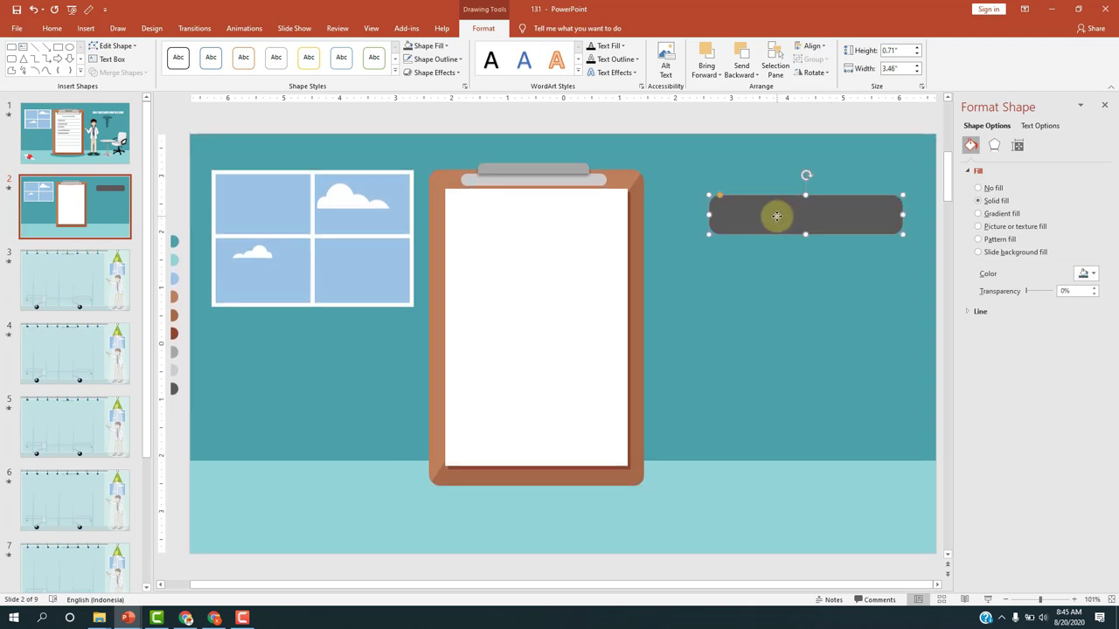
left_click_drag(776, 216, 783, 239)
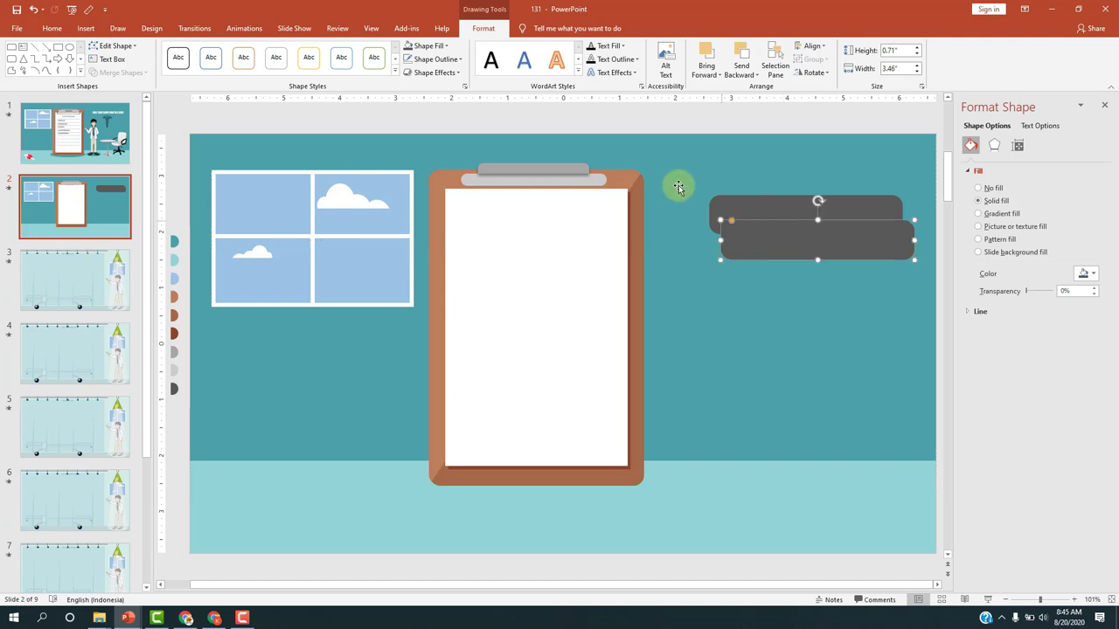
left_click(441, 47)
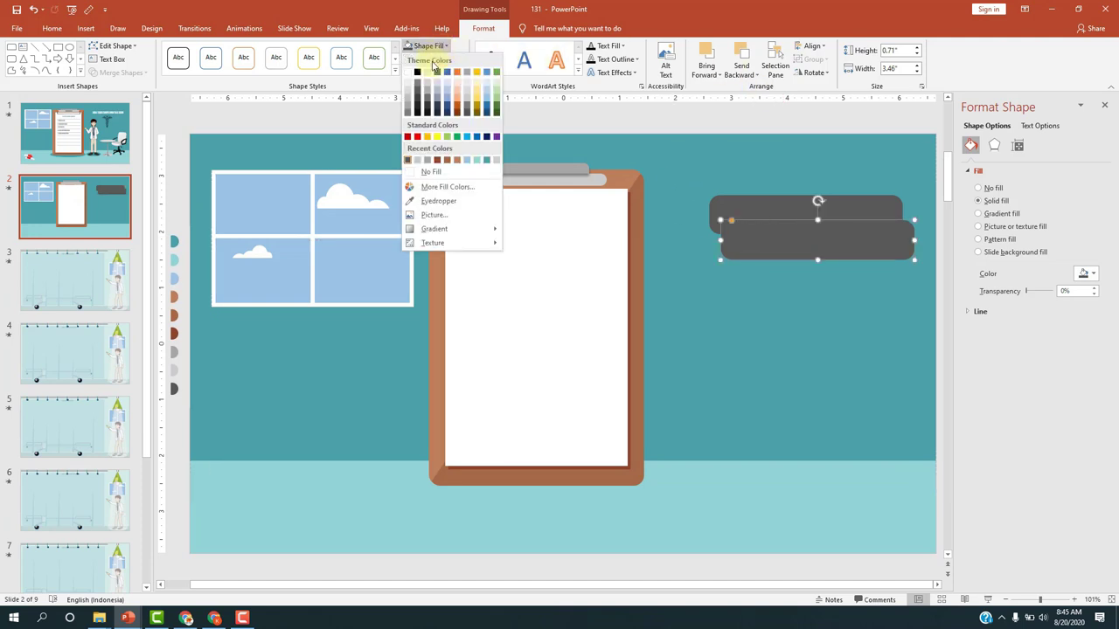
left_click(410, 73)
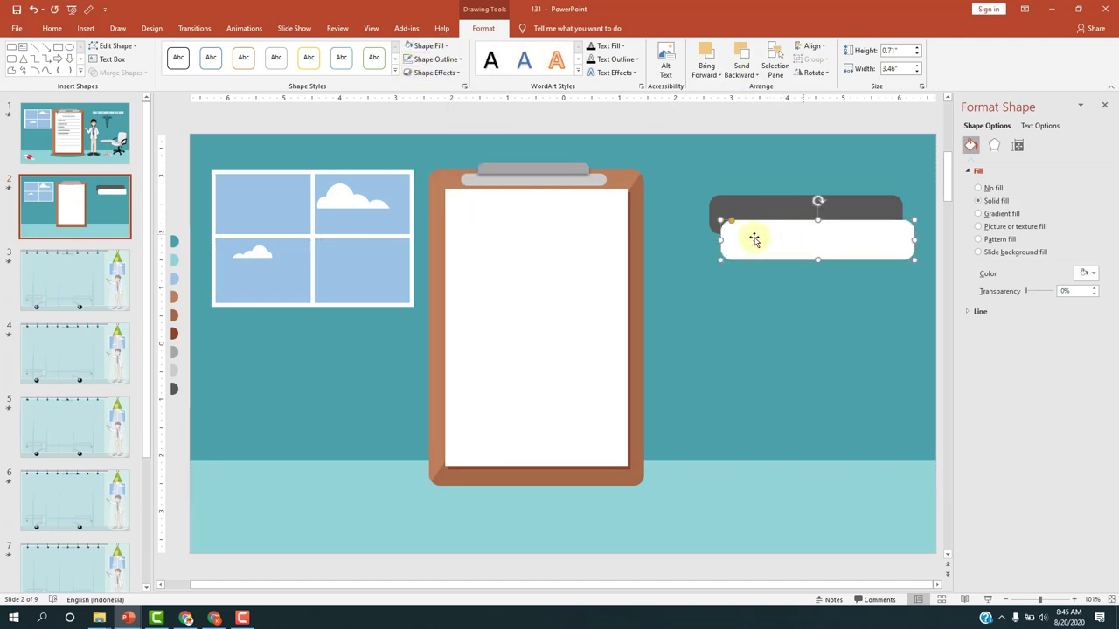
Shrink the white bar and move it inside the dark grey bar
mouse_move(720, 222)
left_mouse_down()
mouse_move(742, 231)
mouse_move(748, 204)
left_mouse_up()
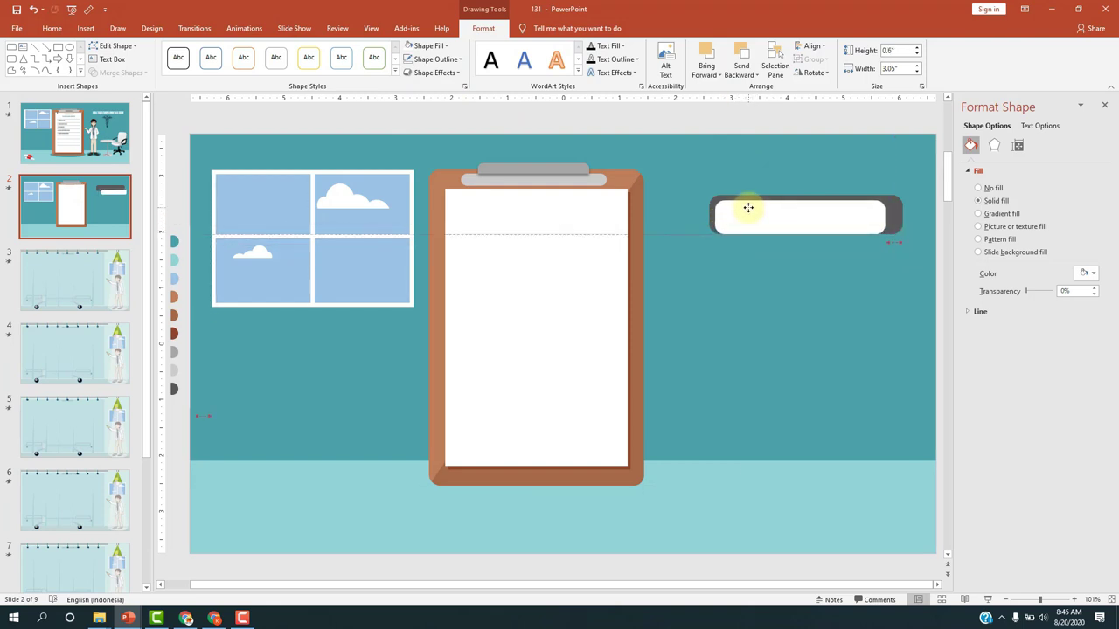
left_click_drag(885, 215, 899, 215)
left_click_drag(808, 230, 807, 227)
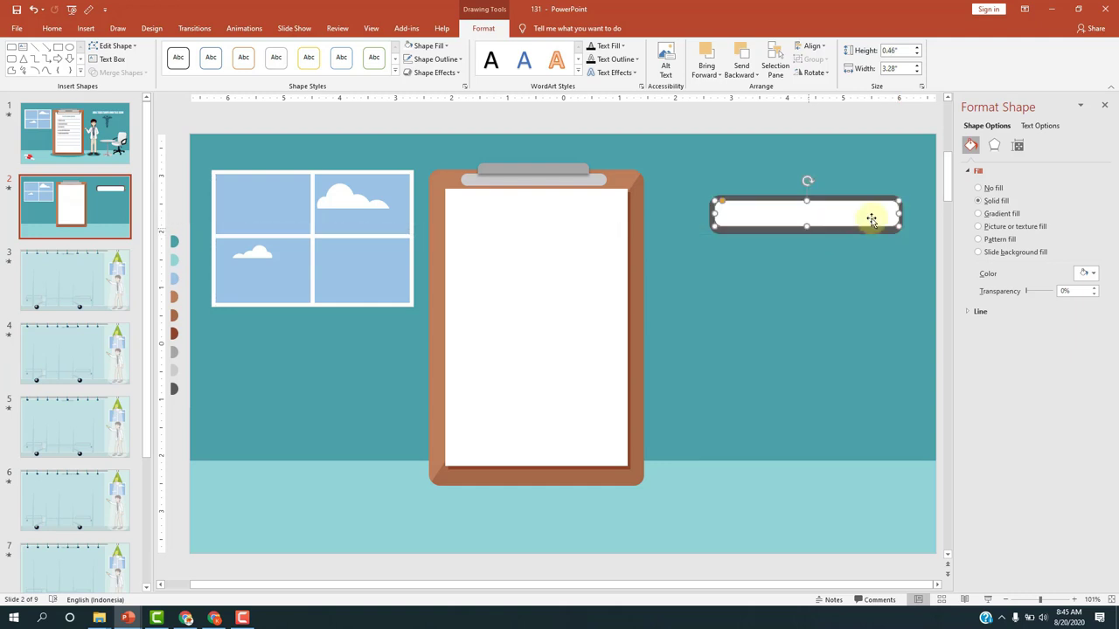
left_click_drag(891, 209, 859, 220)
scroll(874, 225, "up", 5)
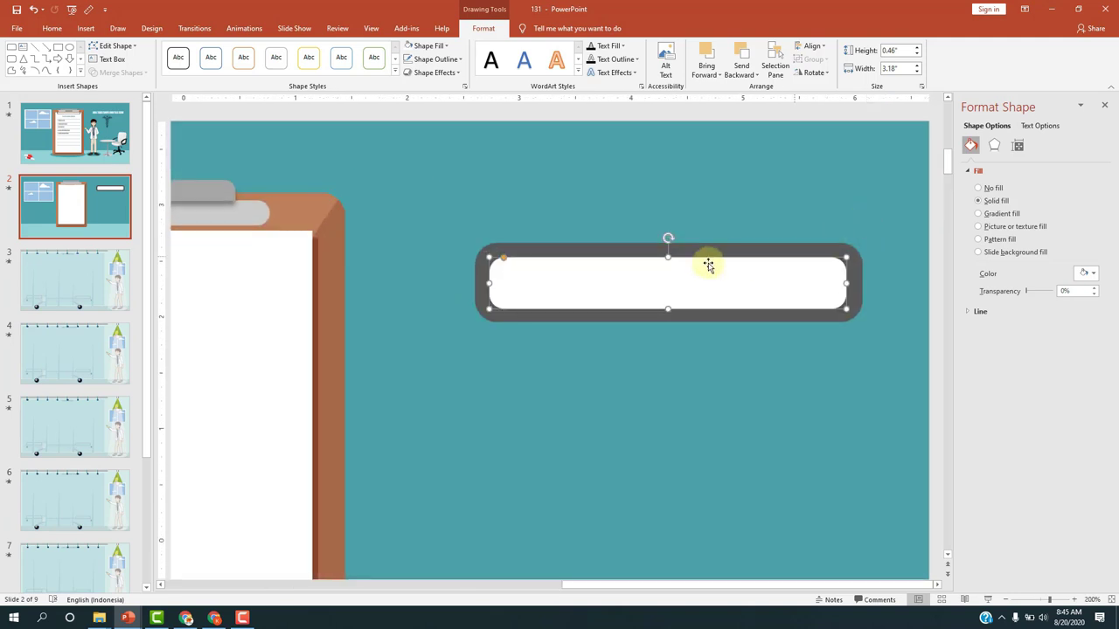
left_click_drag(847, 282, 848, 282)
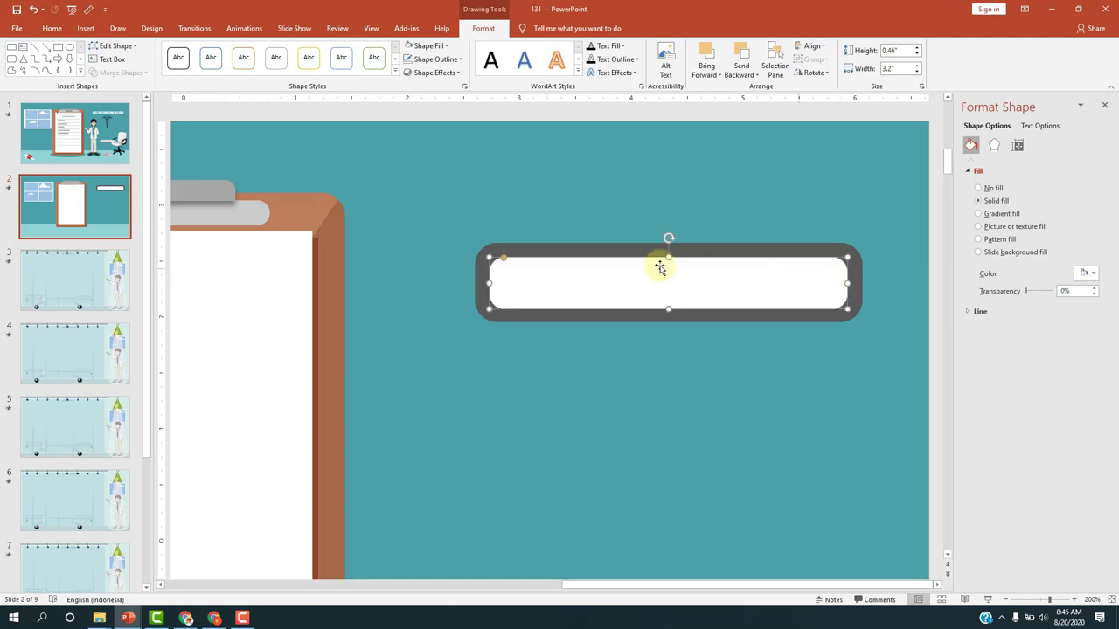
left_click_drag(502, 260, 501, 245)
Fine-tune the white bar's centring and width, then select it together with the grey bar
left_click(492, 250)
left_click_drag(554, 270, 555, 270)
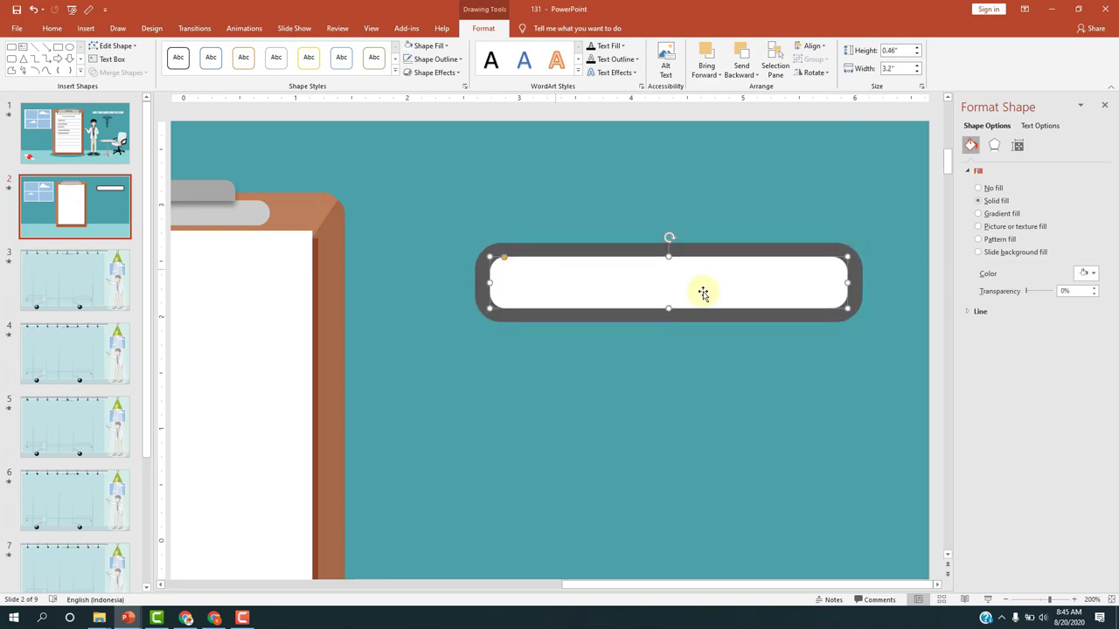
left_click(907, 325)
left_click(783, 283)
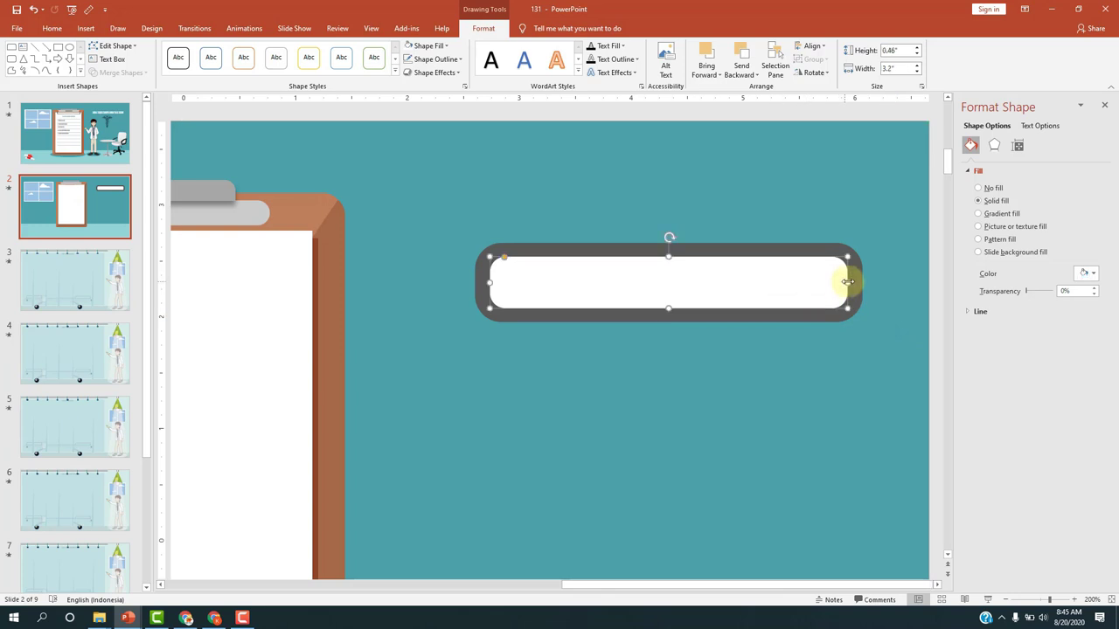
left_click_drag(860, 283, 862, 283)
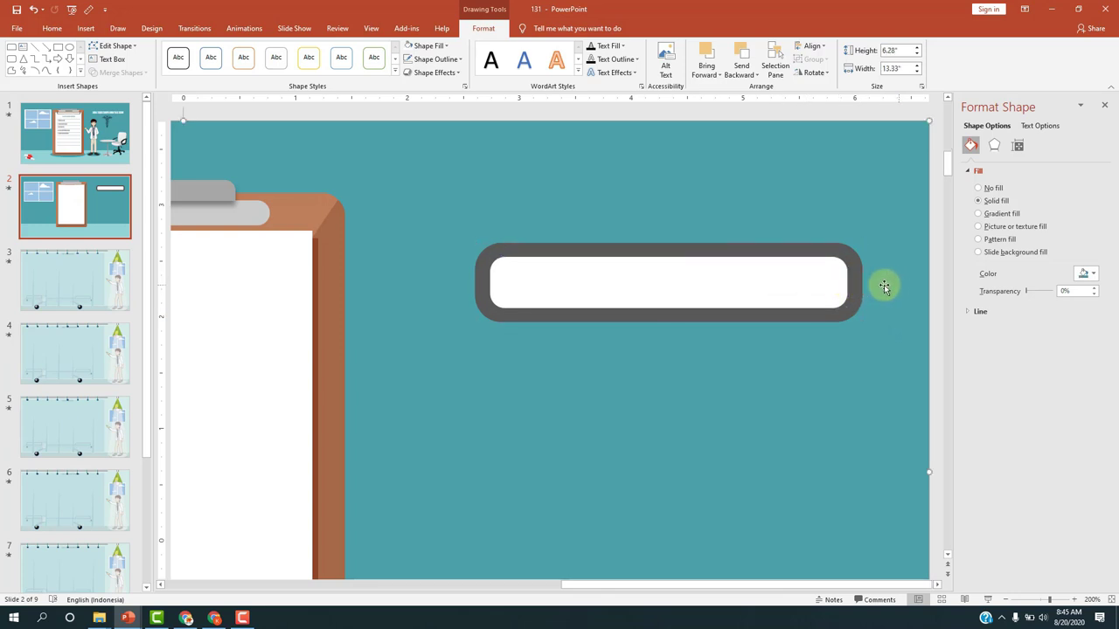
left_click(643, 215)
left_click(624, 248)
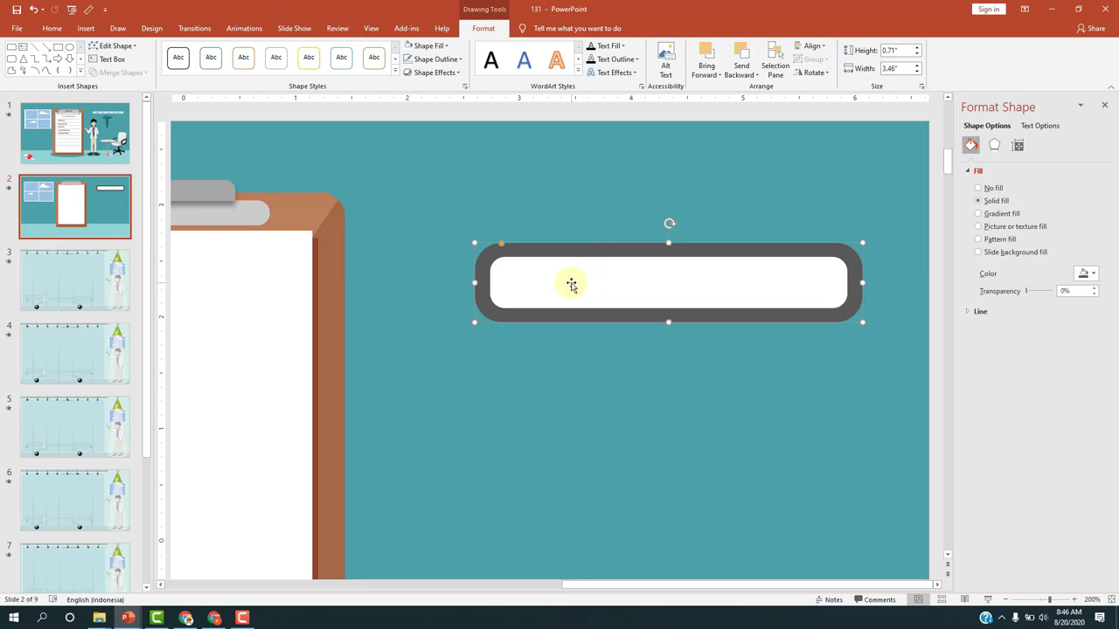
left_click(571, 285, "shift")
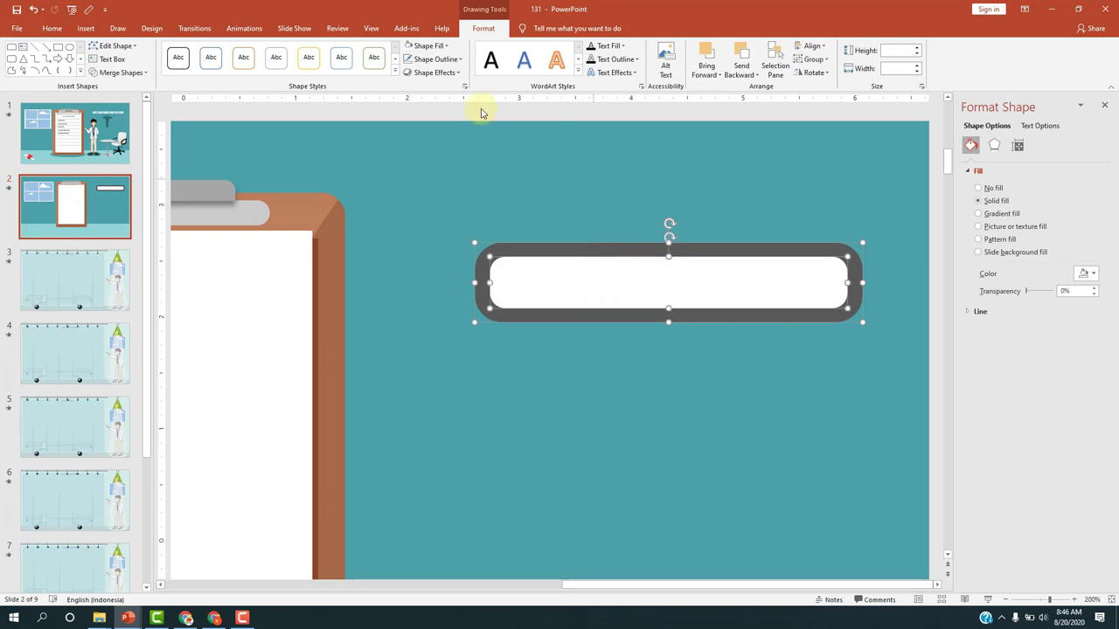
Subtract the white bar from the grey one to make a ring, then widen it to 2.94" across the clipboard top
left_click(121, 73)
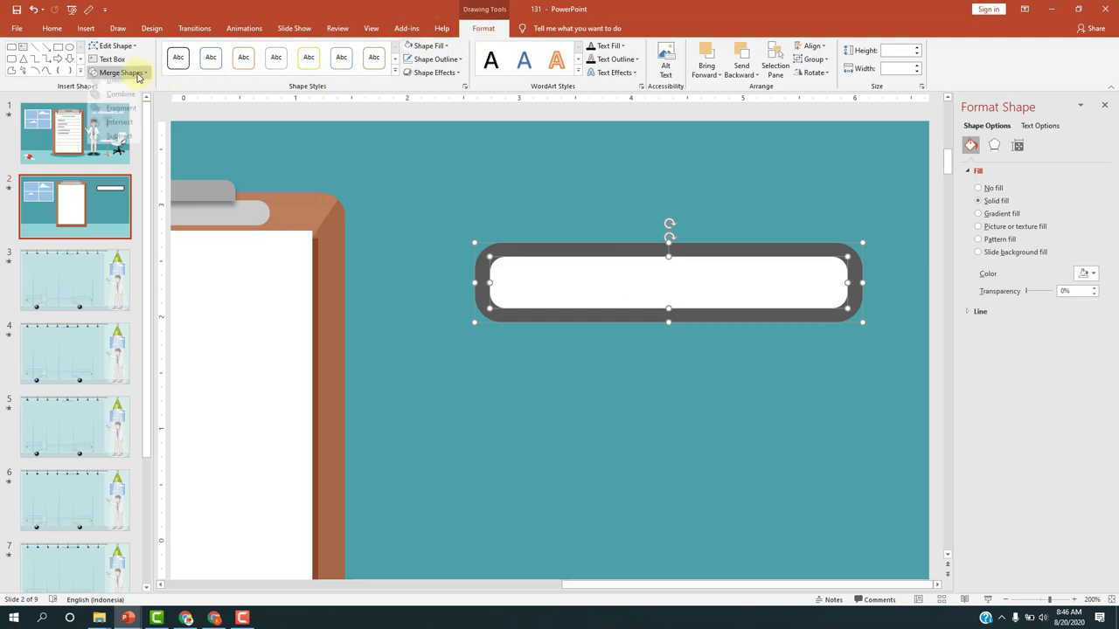
left_click(119, 143)
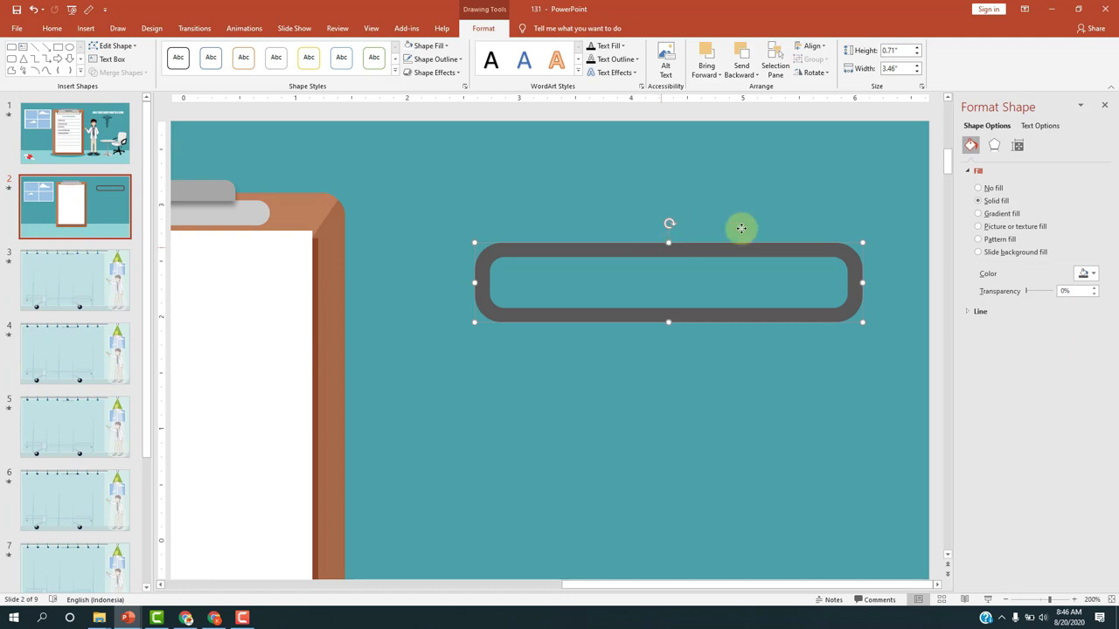
mouse_move(662, 250)
left_mouse_down()
mouse_move(640, 226)
mouse_move(603, 231)
left_mouse_up()
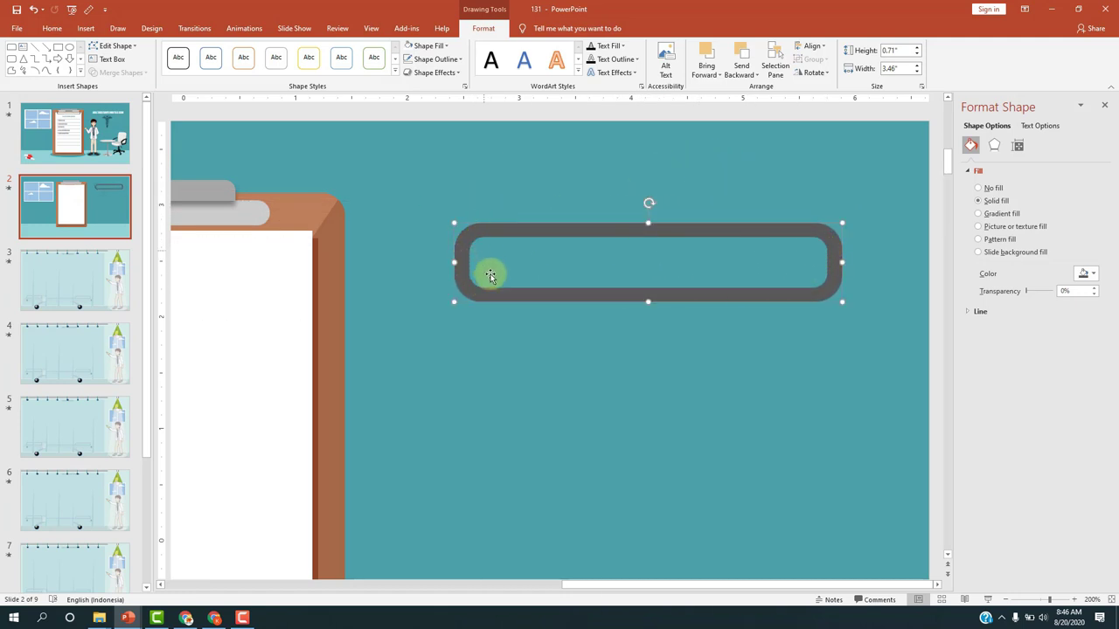
scroll(581, 262, "down", 5)
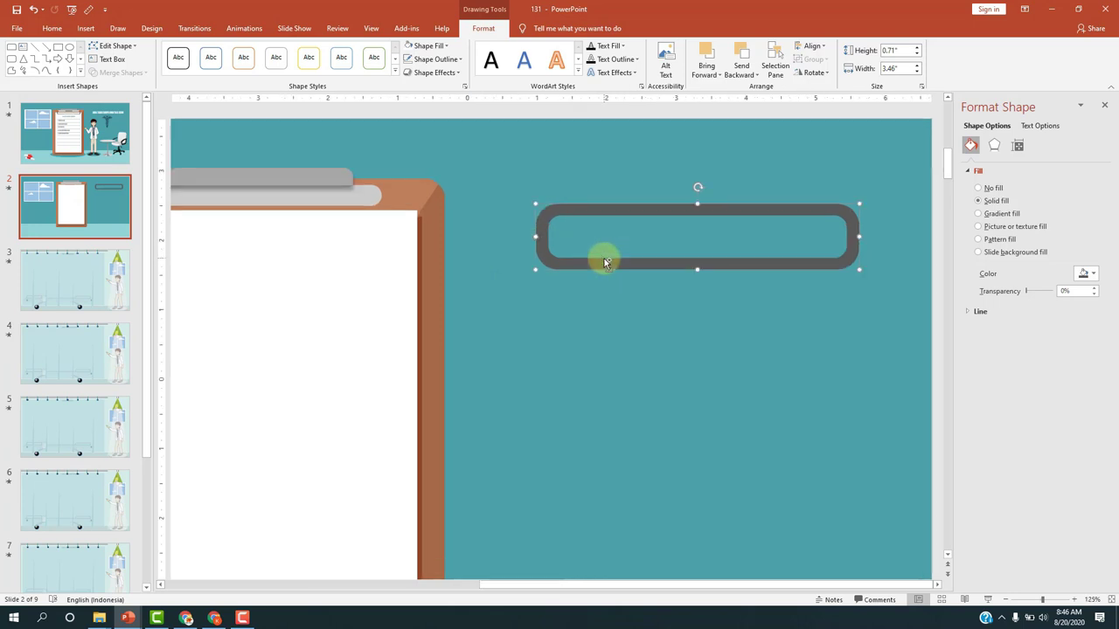
mouse_move(659, 192)
left_mouse_down()
mouse_move(731, 204)
mouse_move(360, 178)
left_mouse_up()
left_click_drag(482, 190, 532, 189)
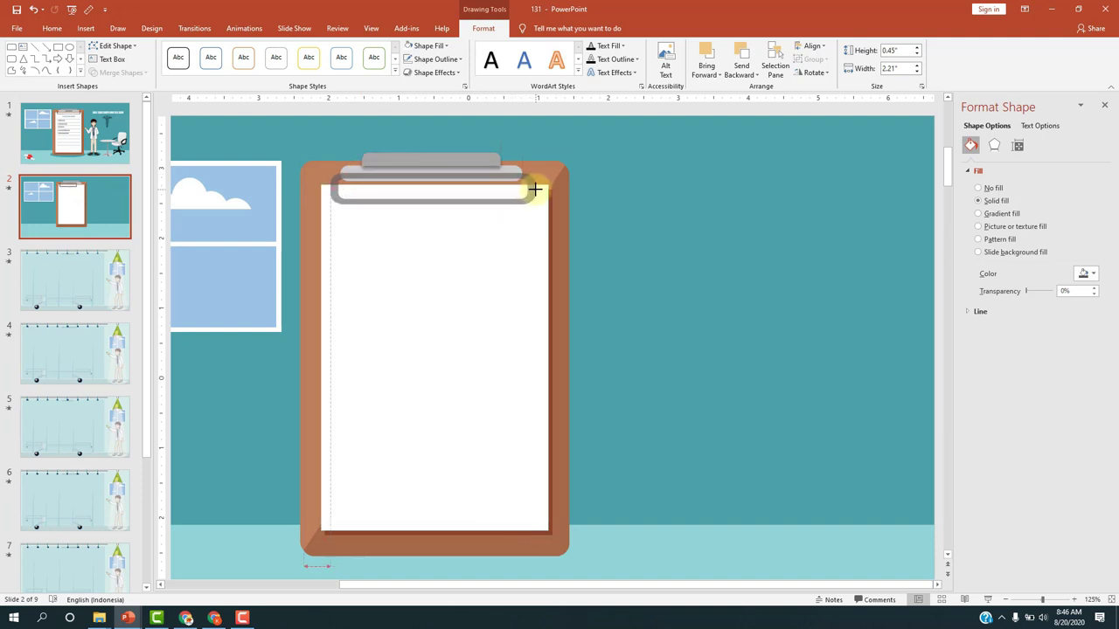
left_click_drag(535, 189, 536, 189)
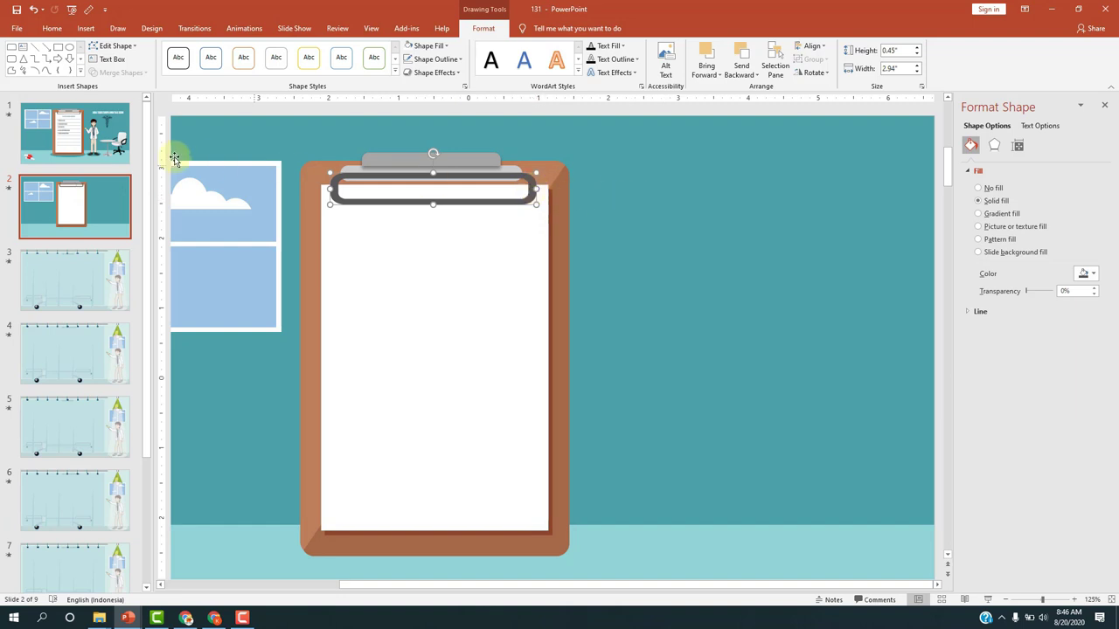
left_click(116, 144)
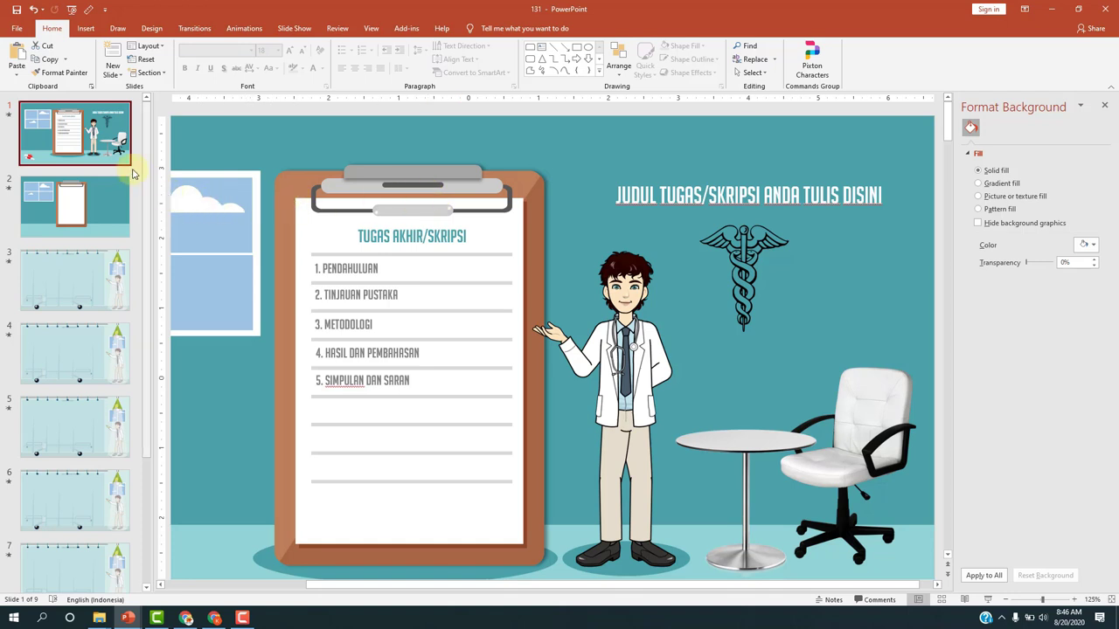
Send the dark ring backward behind the grey bar and position it on the clipboard top
left_click(79, 205)
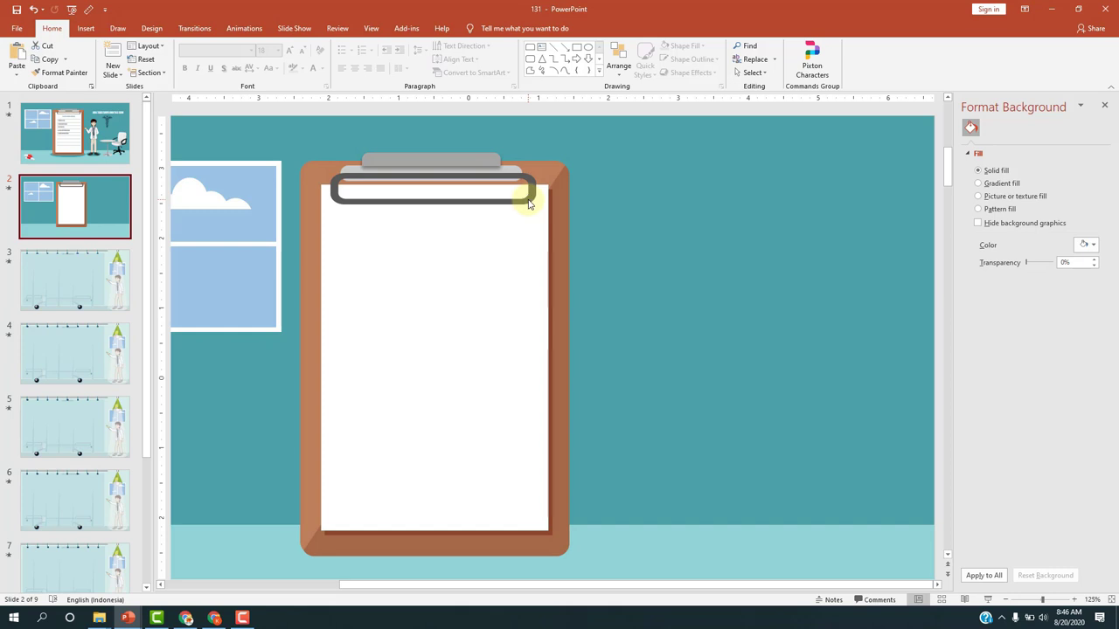
left_click(528, 201)
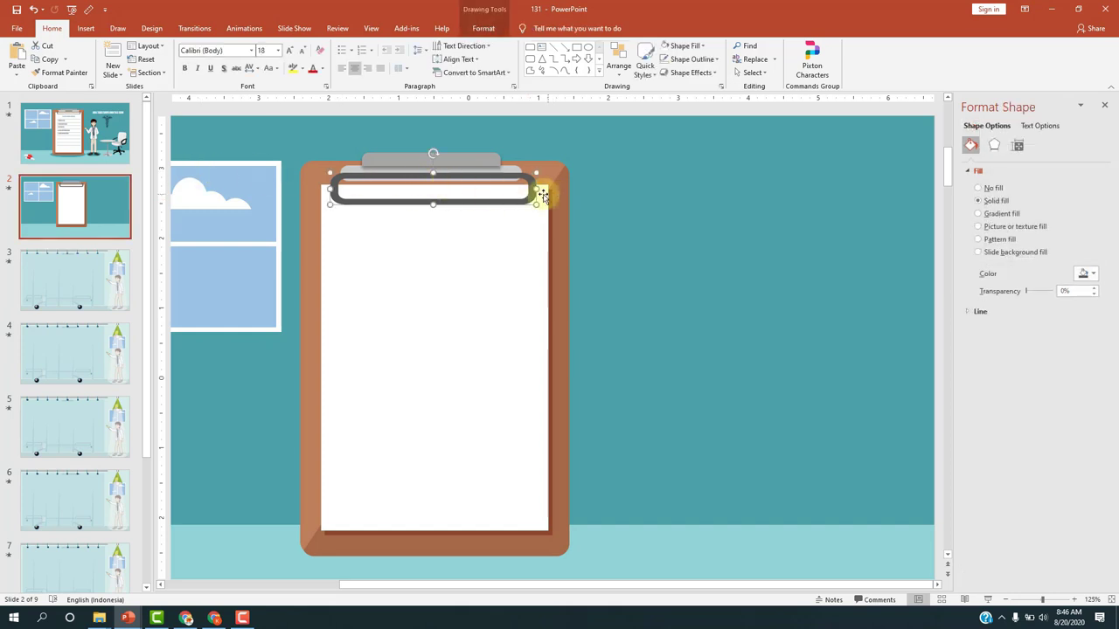
left_click(483, 28)
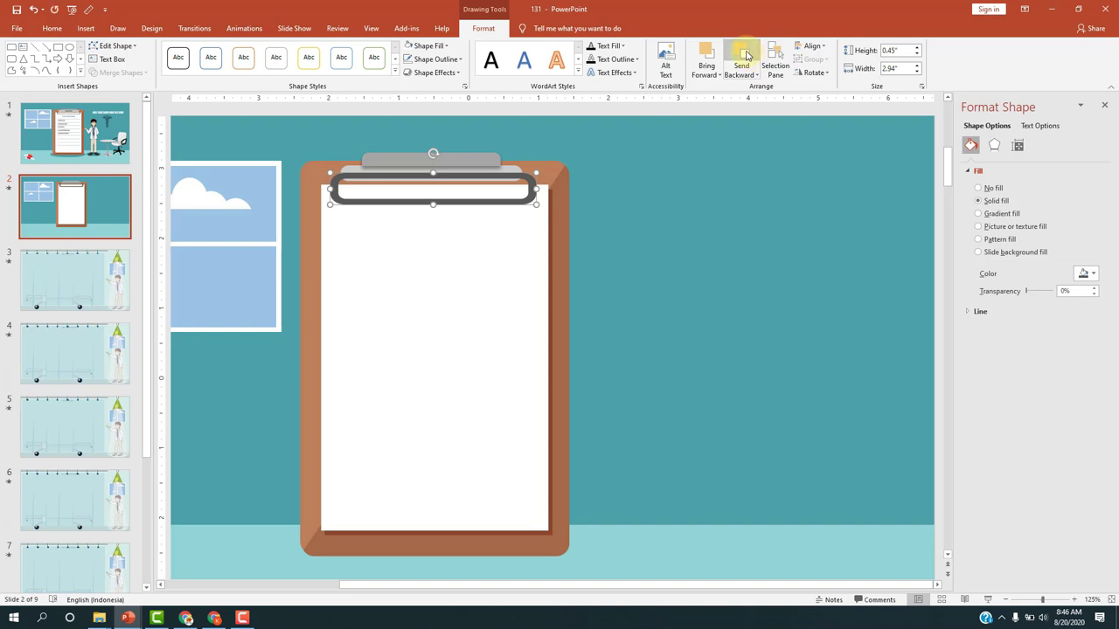
left_click(744, 55)
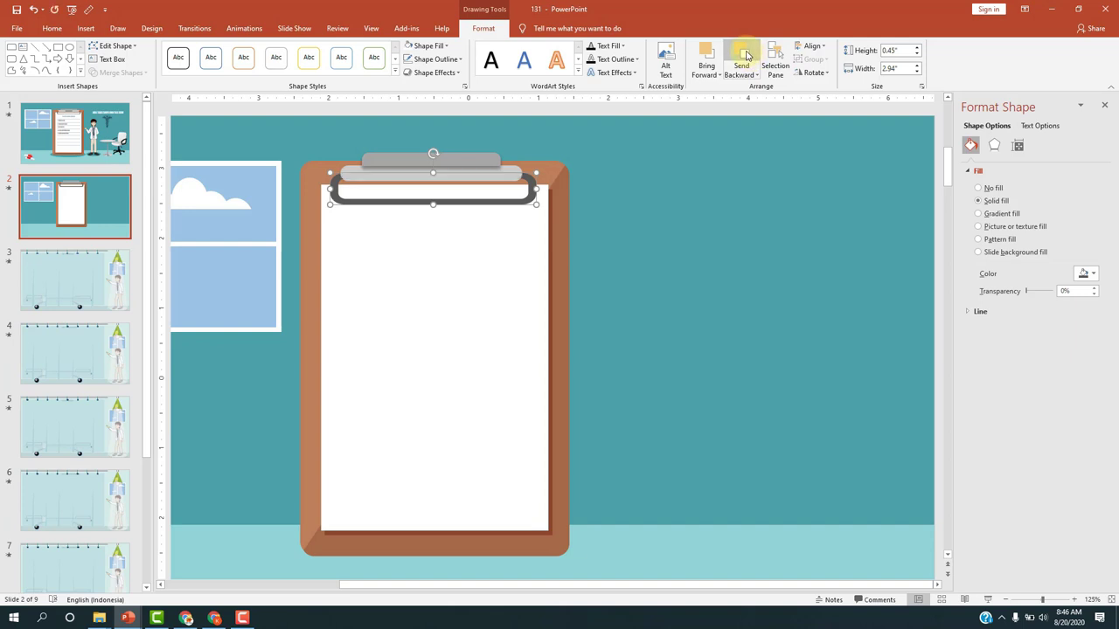
left_click(637, 197)
left_click(400, 202)
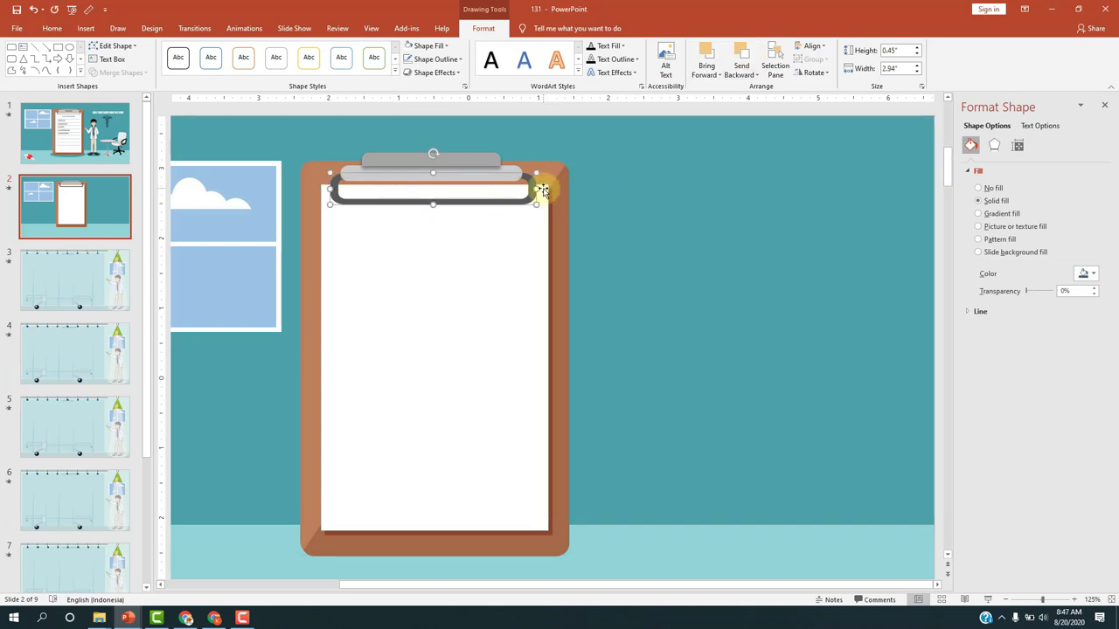
left_click_drag(537, 186, 535, 187)
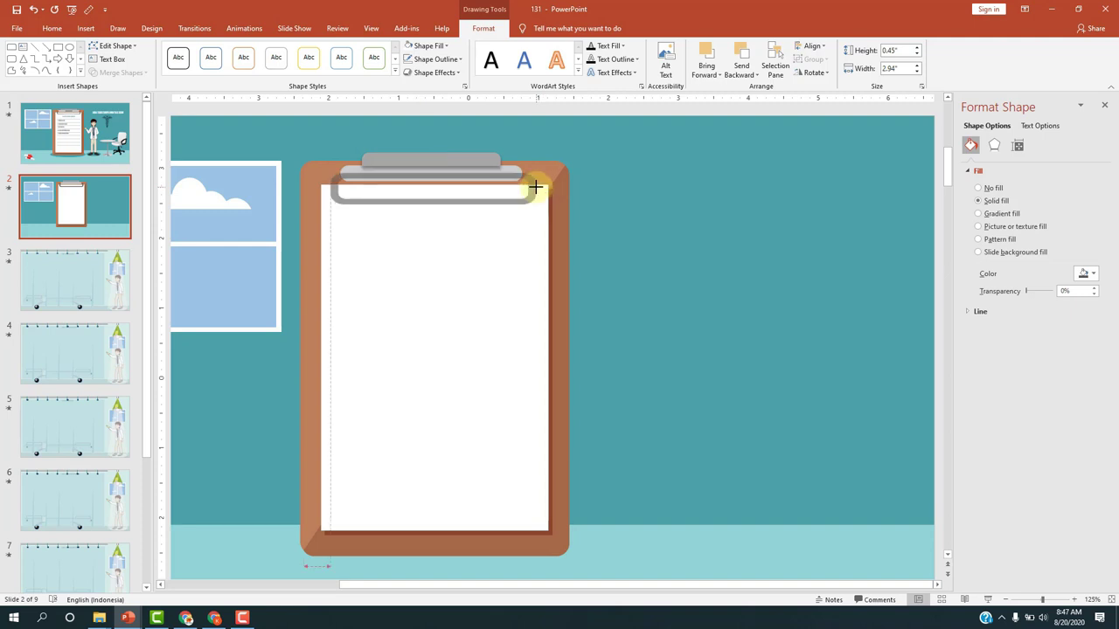
left_click(632, 182)
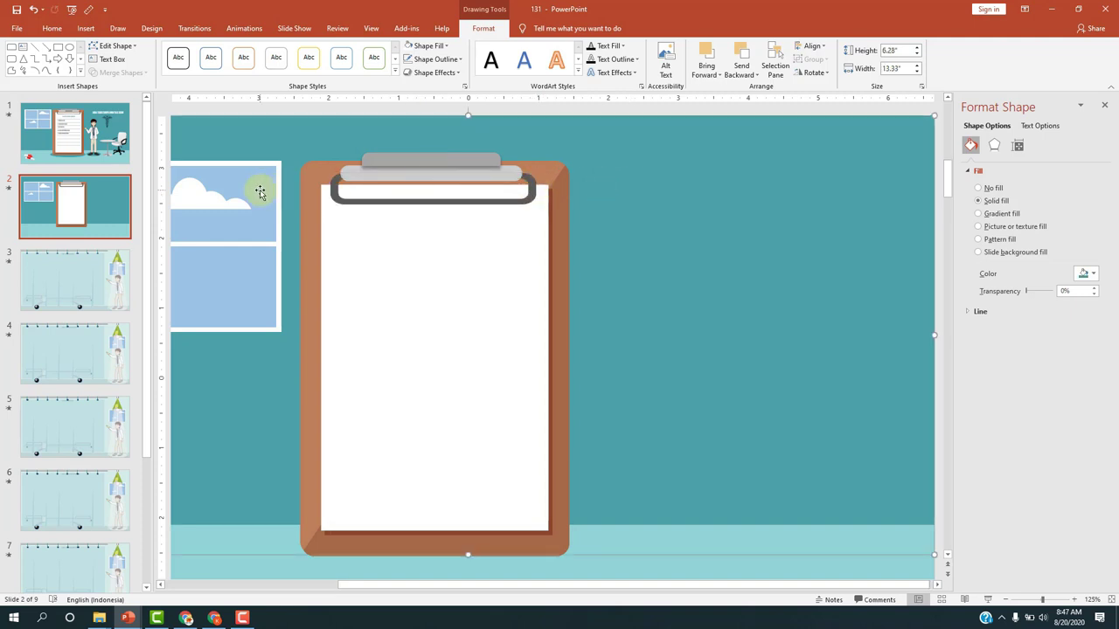
Realign the ring under the clip, compare with slide 1, and reselect the light grey clip bar
left_click(454, 203)
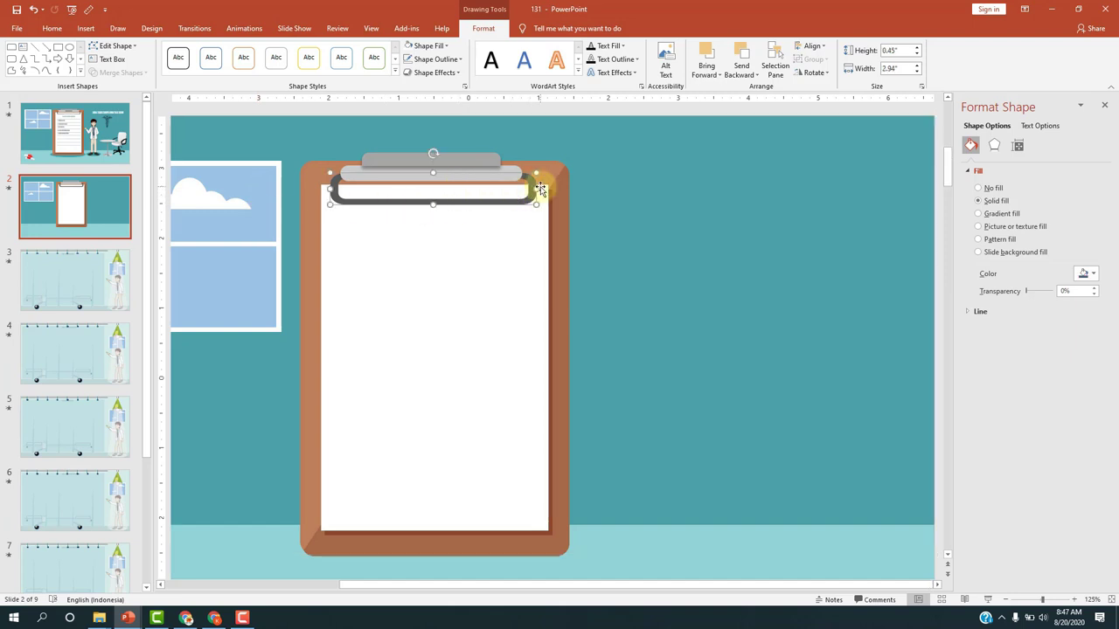
left_click_drag(532, 185, 532, 182)
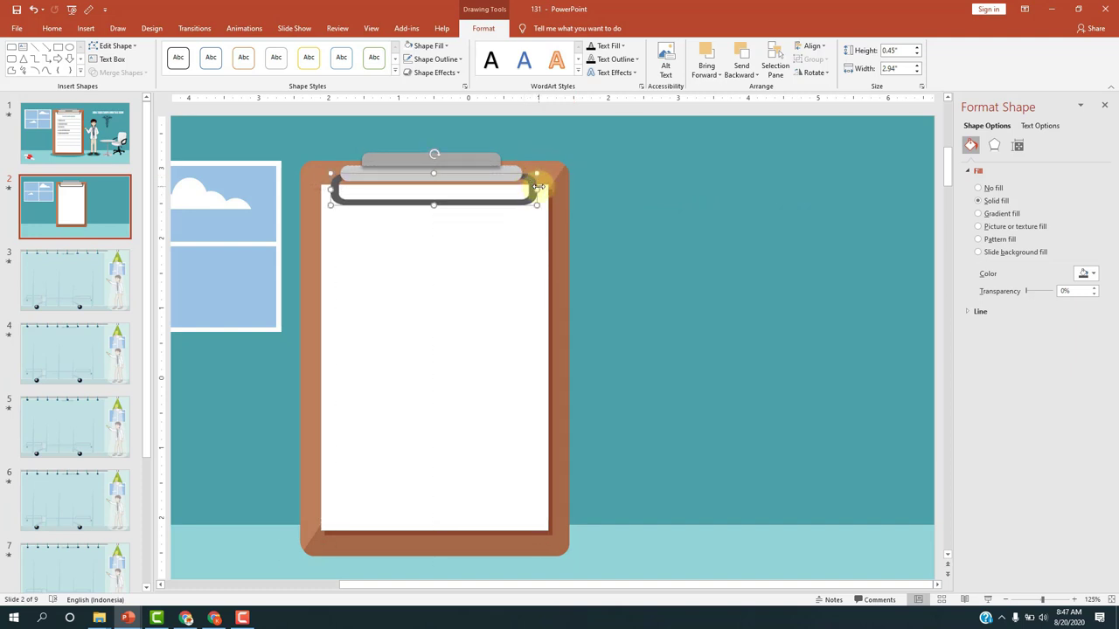
left_click(539, 186)
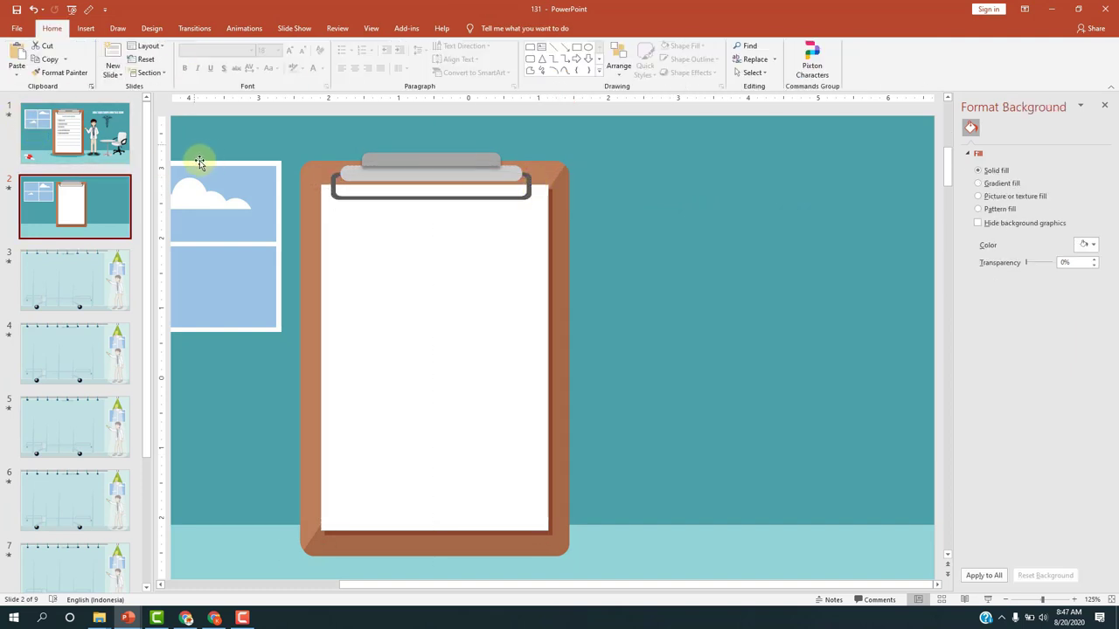
left_click(67, 140)
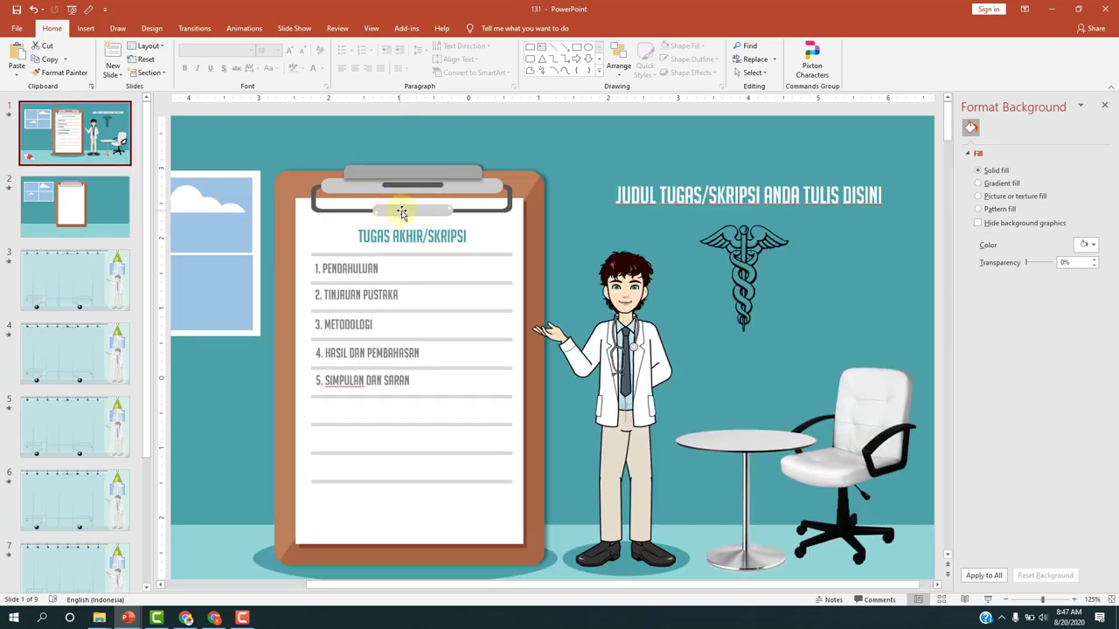
left_click(116, 210)
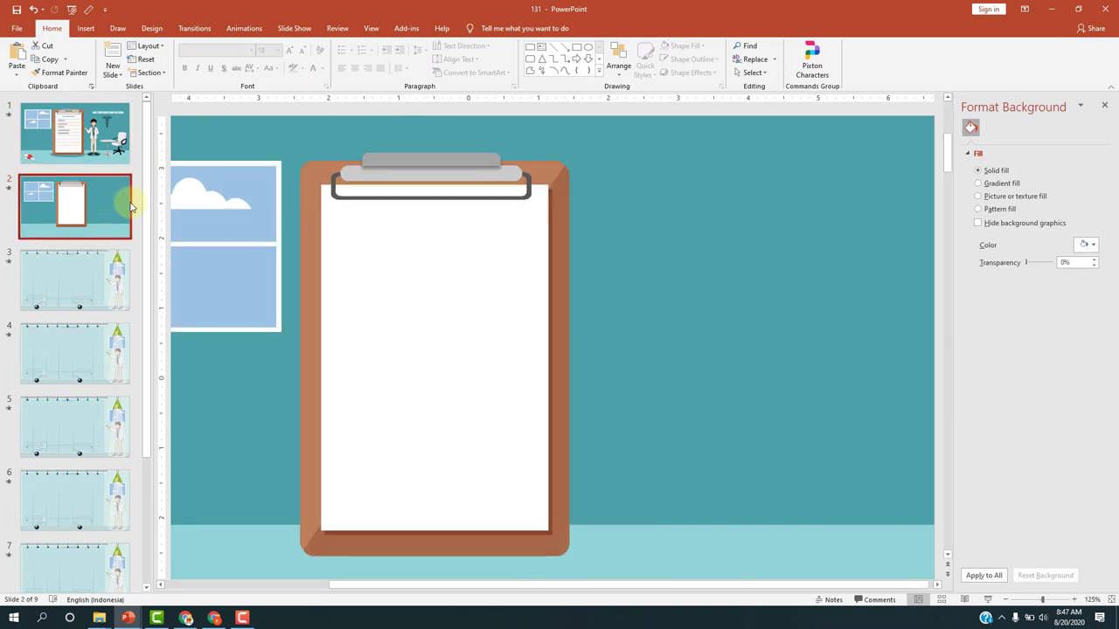
left_click(507, 176)
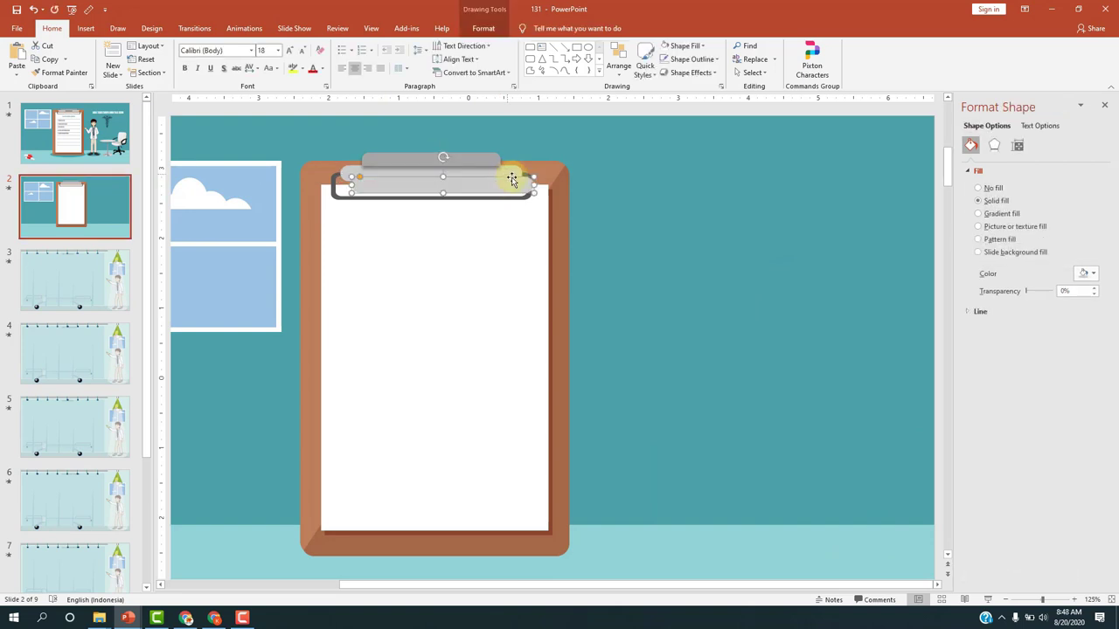
Copy the grey clip bar below the clip, then narrow and thin the copy
mouse_move(507, 175)
left_mouse_down()
mouse_move(556, 204)
mouse_move(495, 201)
left_mouse_up()
left_click_drag(336, 201, 419, 202)
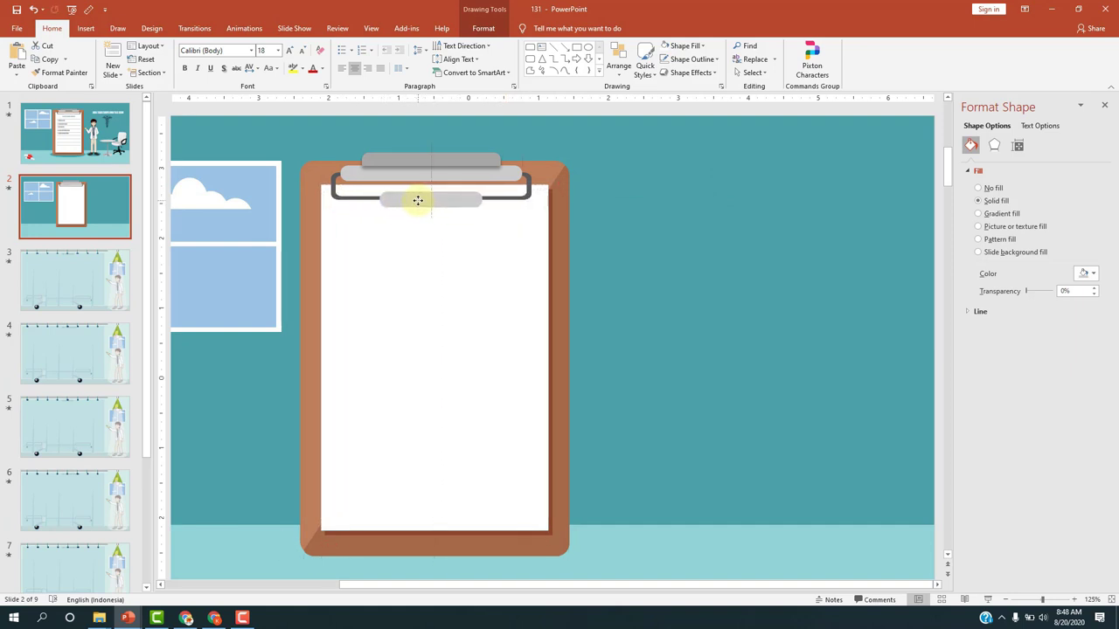
scroll(467, 199, "up", 7, "ctrl")
left_click_drag(557, 242, 554, 250)
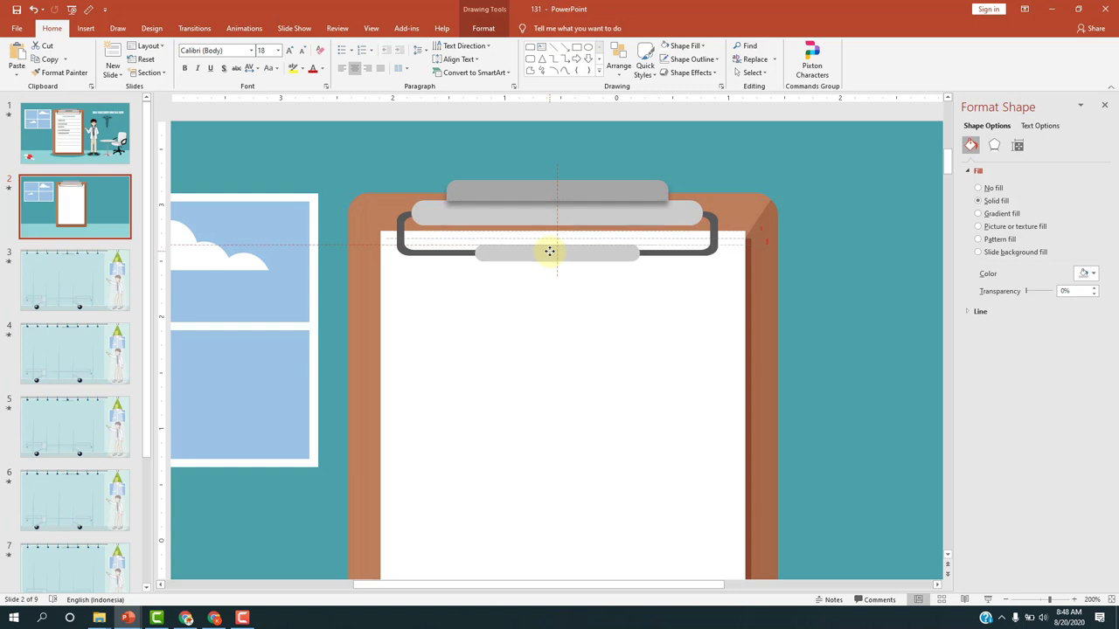
left_click_drag(549, 253, 548, 250)
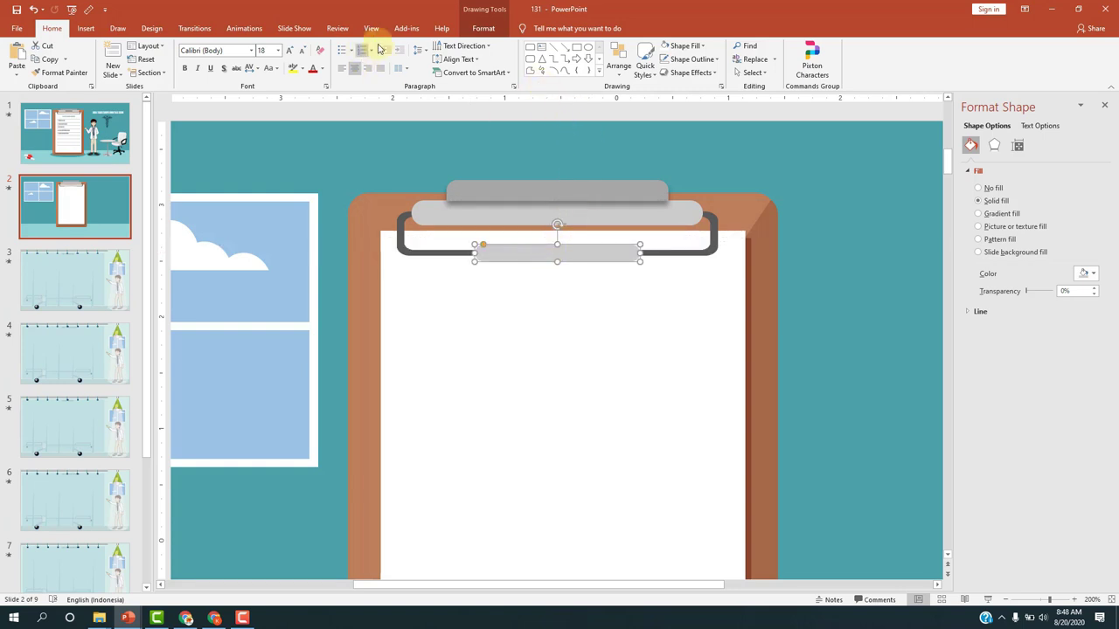
Apply the Preset 2 shape effect to the small grey bar
left_click(481, 28)
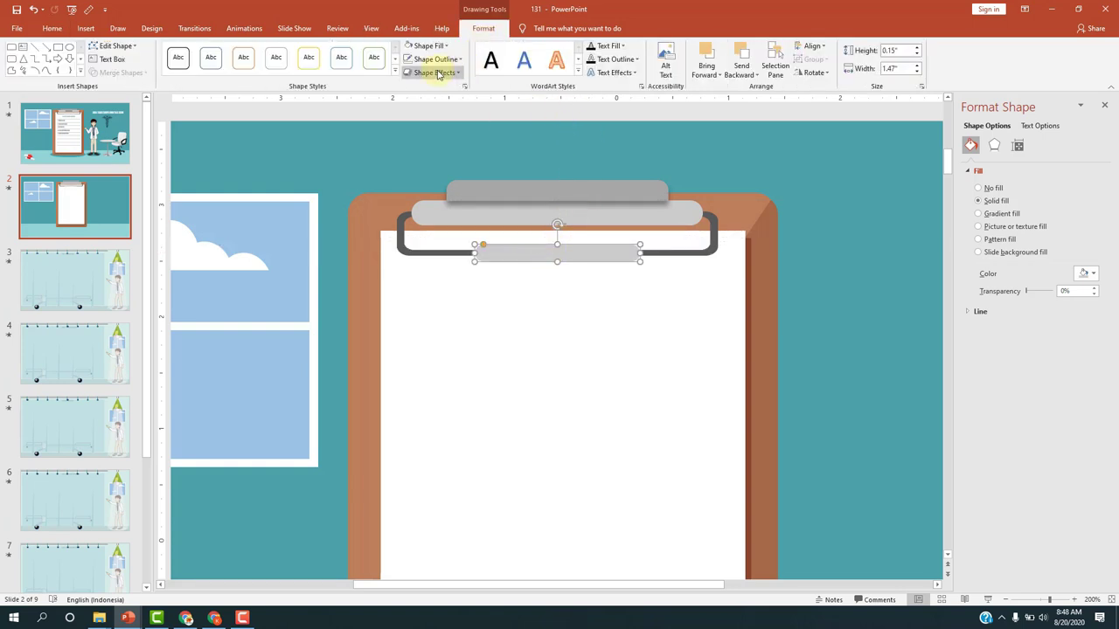
left_click(440, 74)
mouse_move(439, 91)
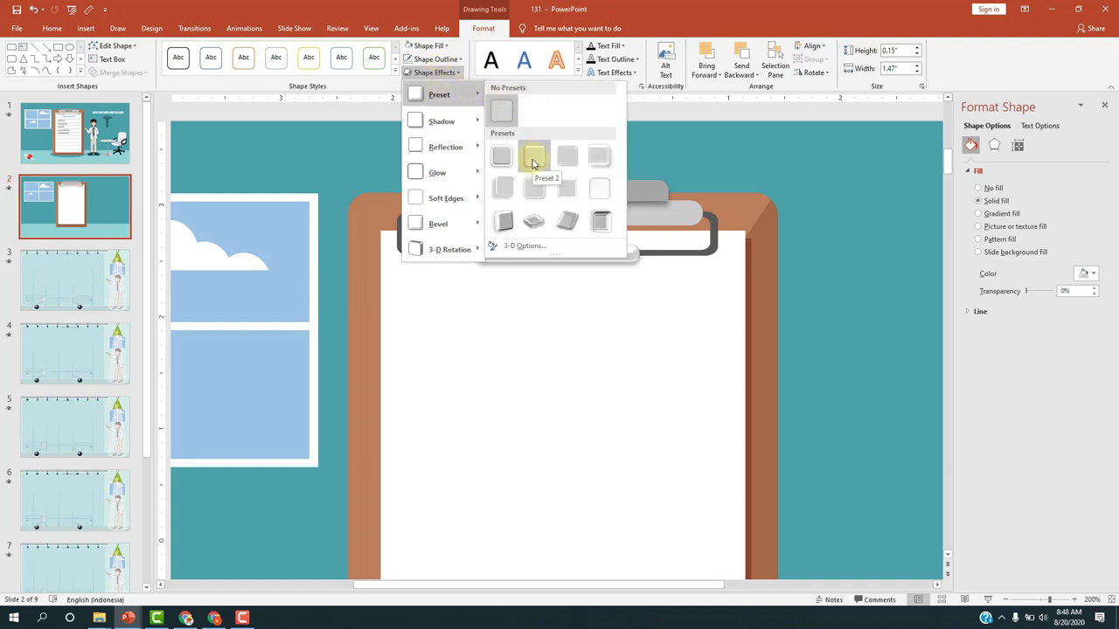
left_click(599, 157)
left_click(677, 203)
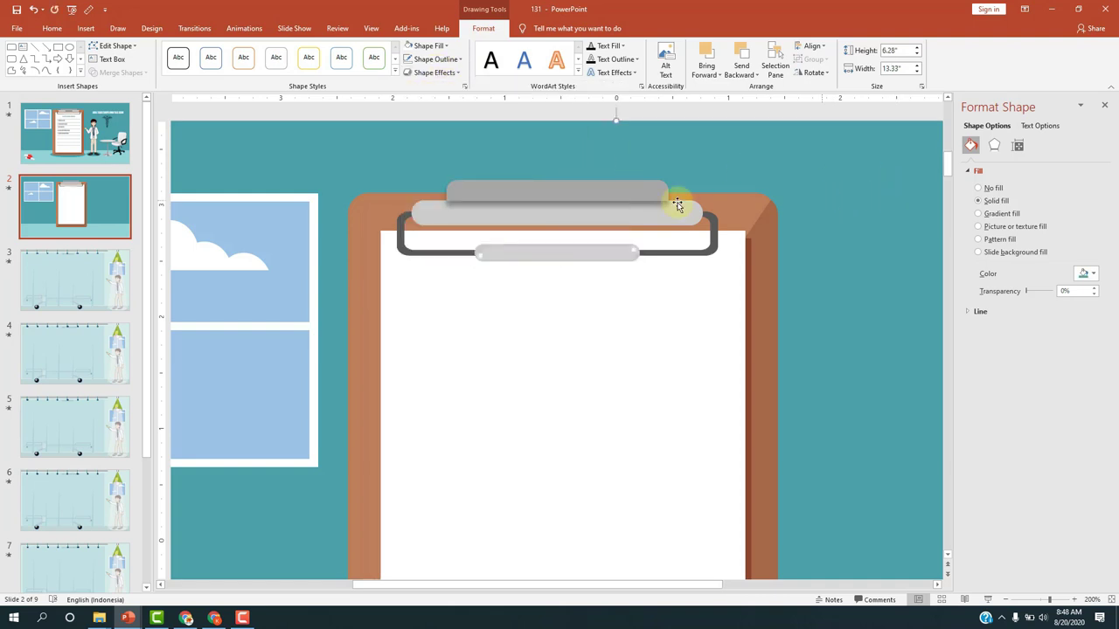
left_click(53, 149)
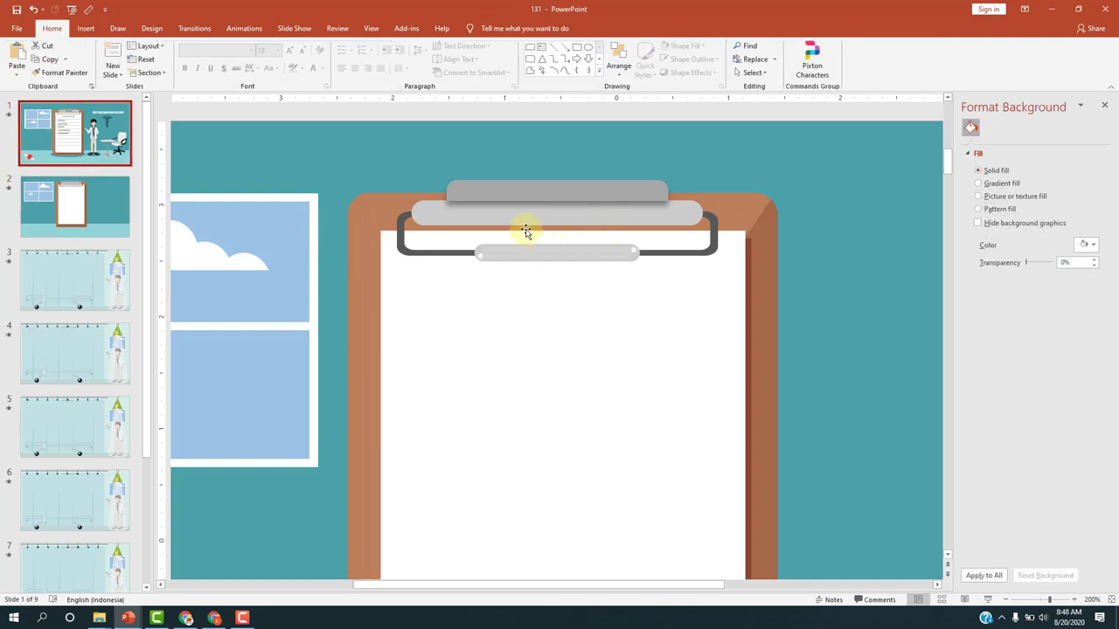
Centre the small grey bar under the clip using the smart guides
left_click(99, 203)
left_click(528, 253)
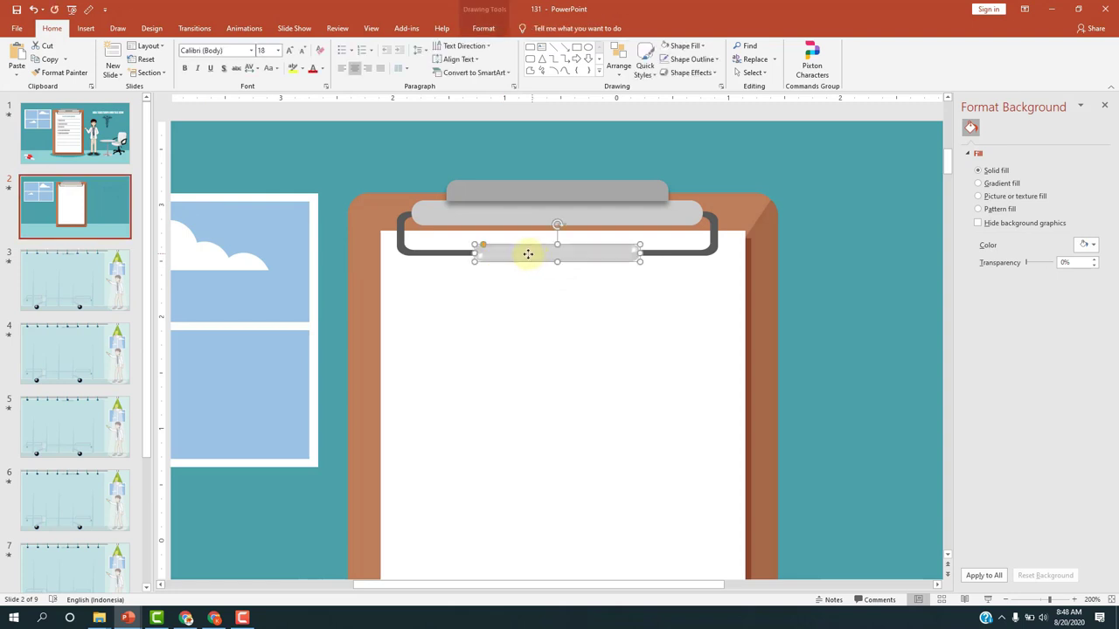
left_click_drag(475, 252, 550, 254)
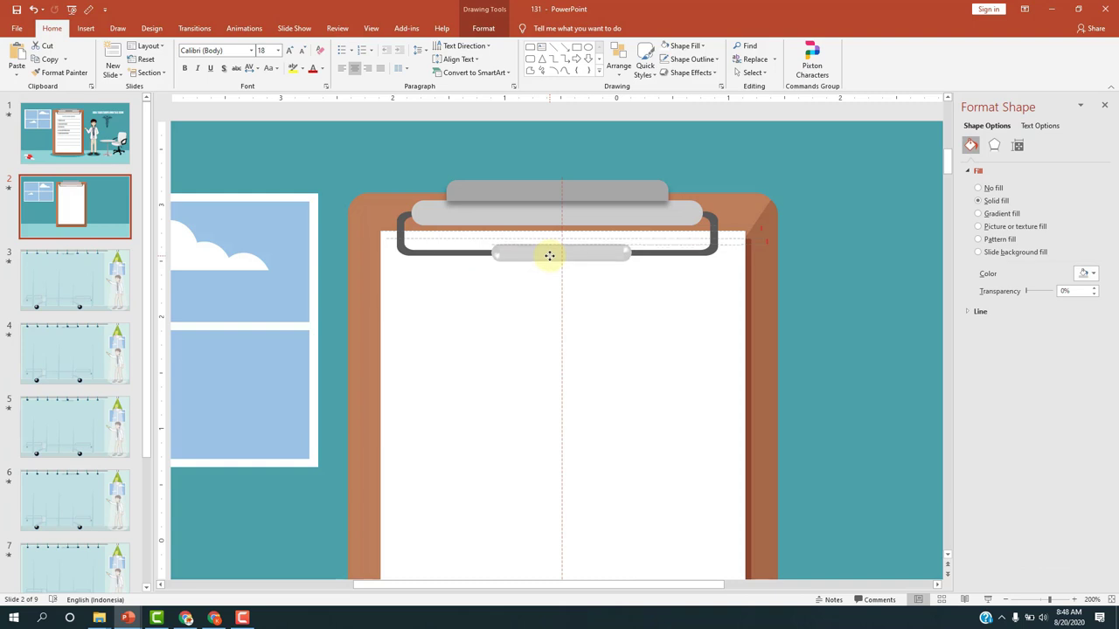
left_click(811, 236)
scroll(827, 230, "down", 5)
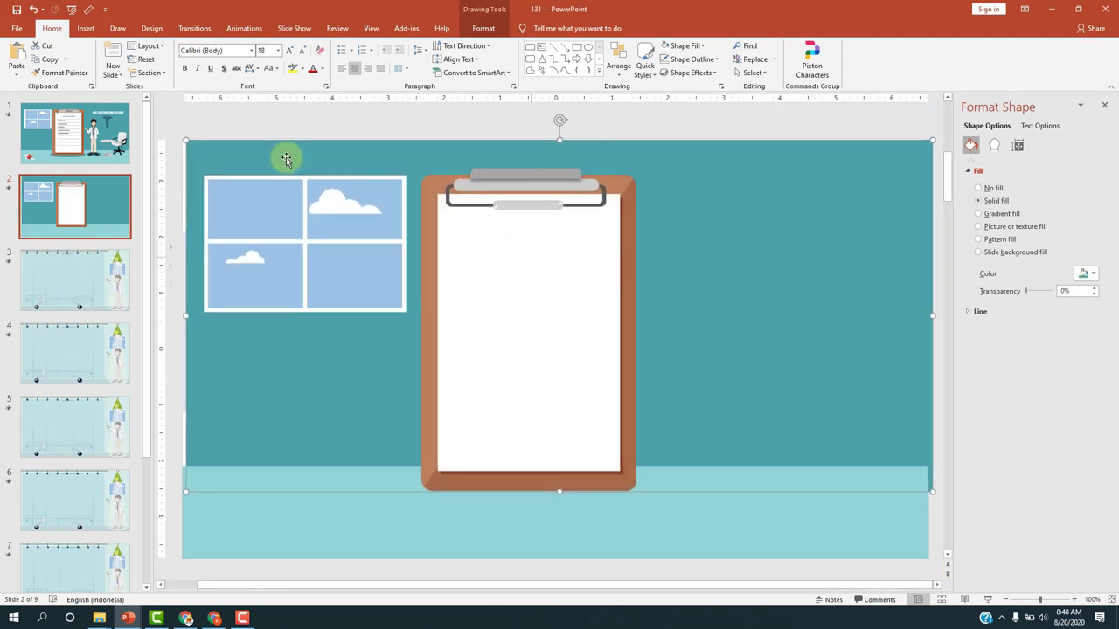
scroll(279, 166, "up", 2)
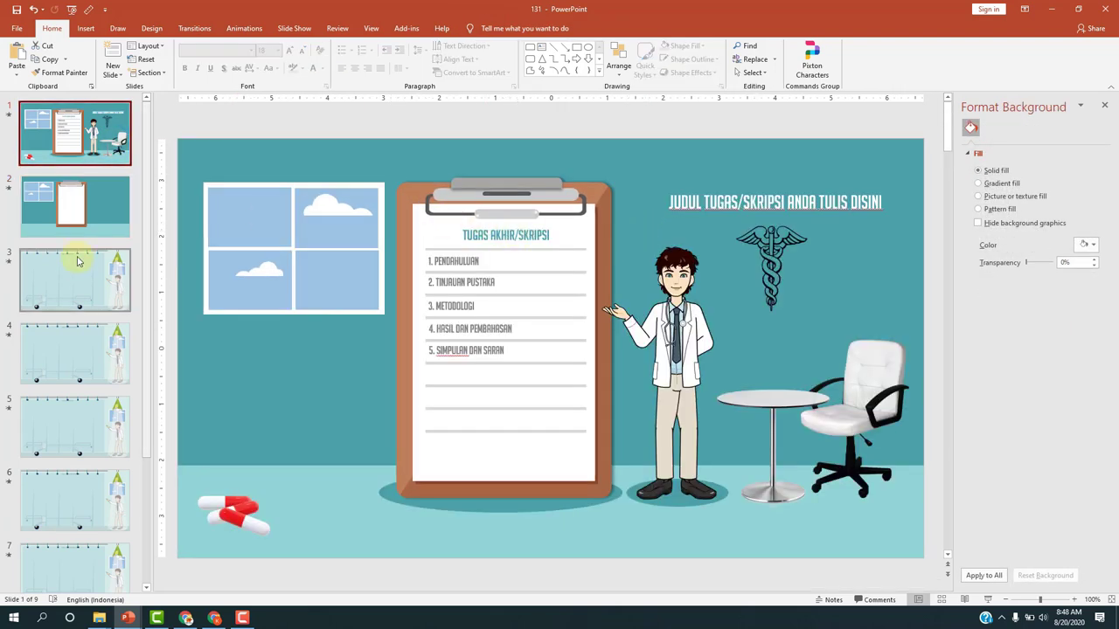
Compare slide 2 against the slide 1 reference, then return to slide 2
left_click(78, 205)
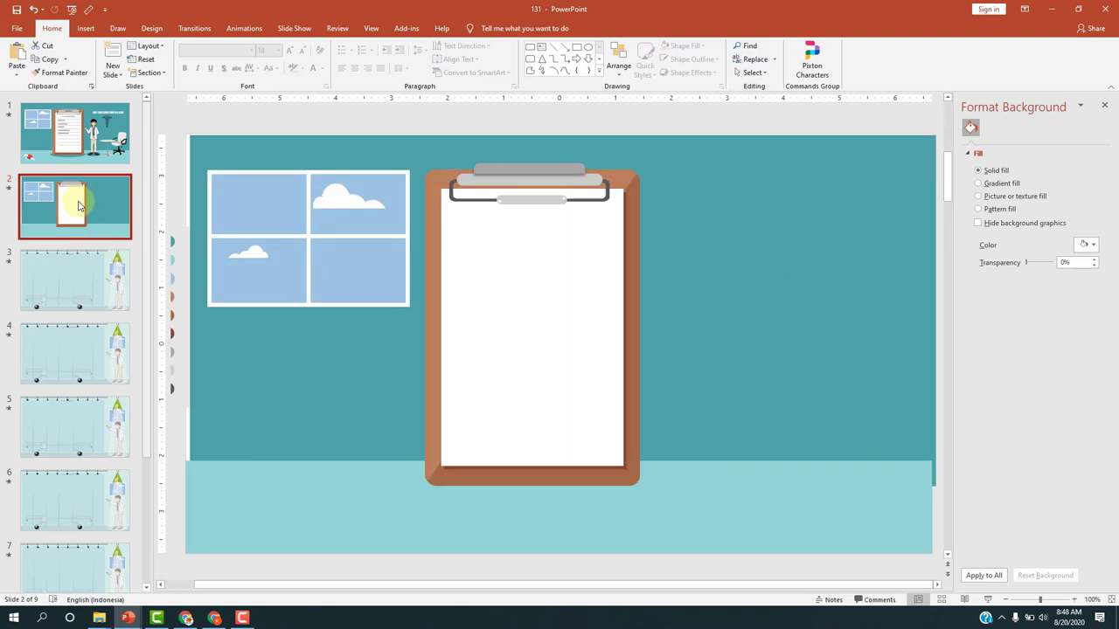
left_click(64, 149)
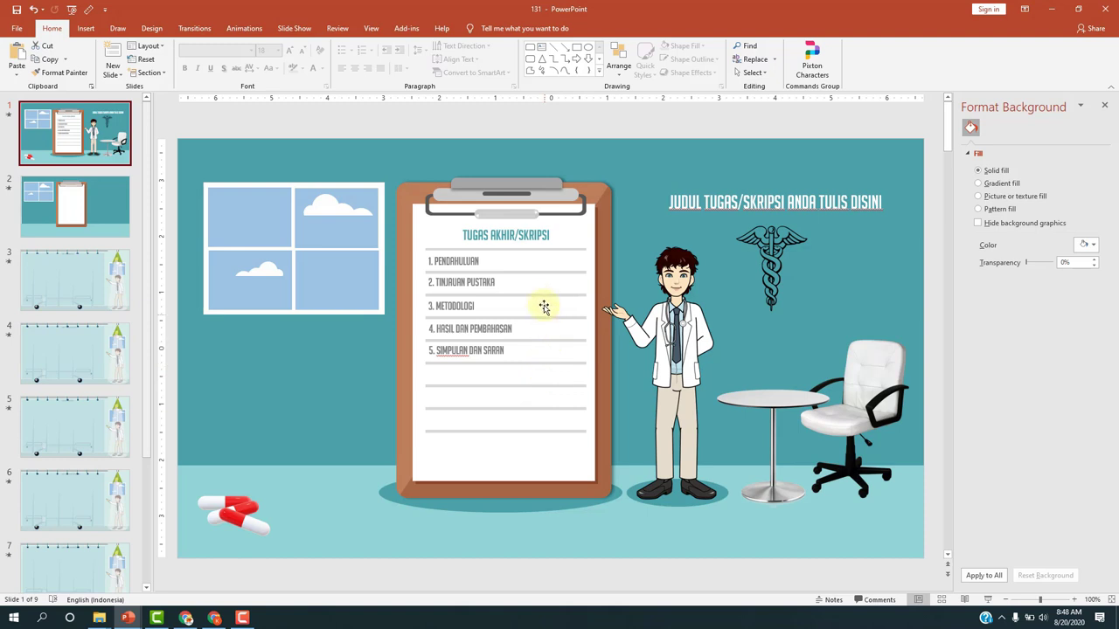
left_click(112, 197)
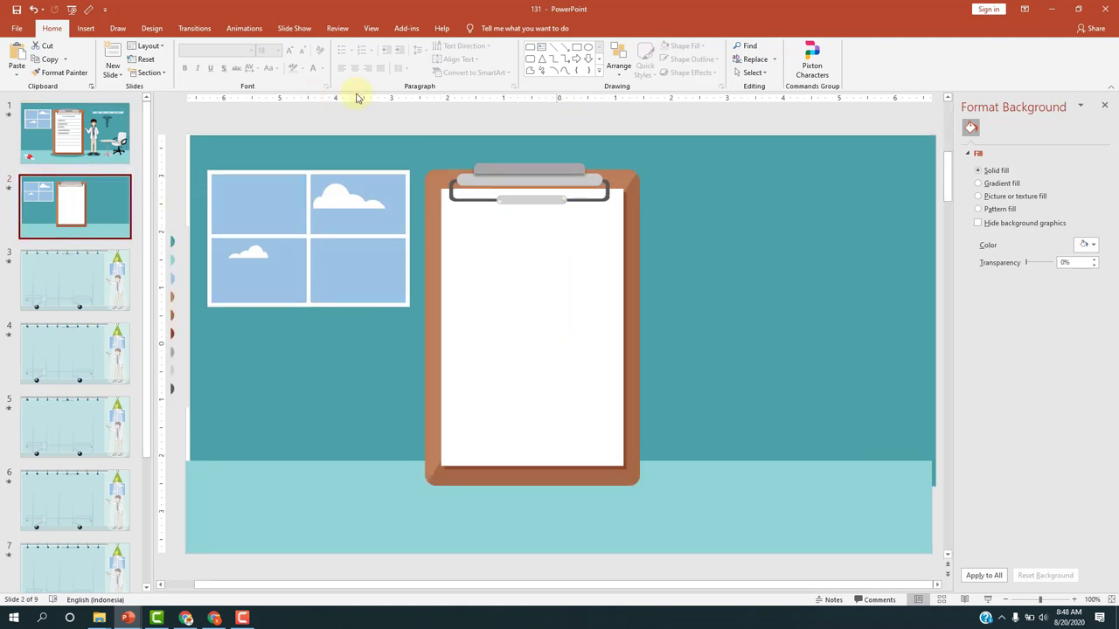
left_click(86, 31)
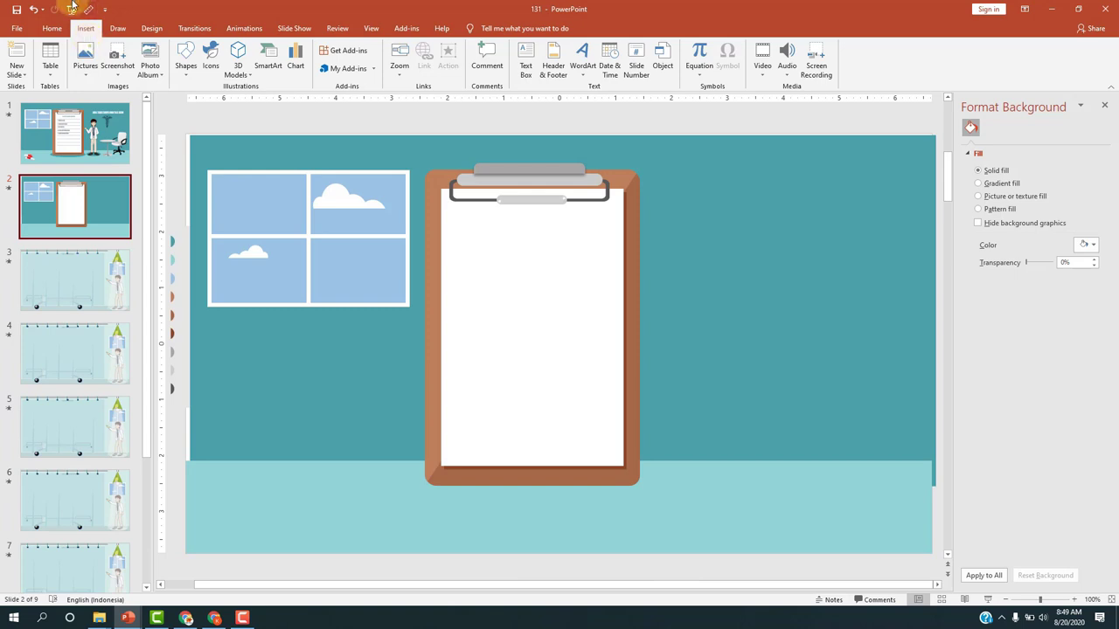
Draw a thin rectangle as a line across the clipboard paper on slide 2
left_click(184, 70)
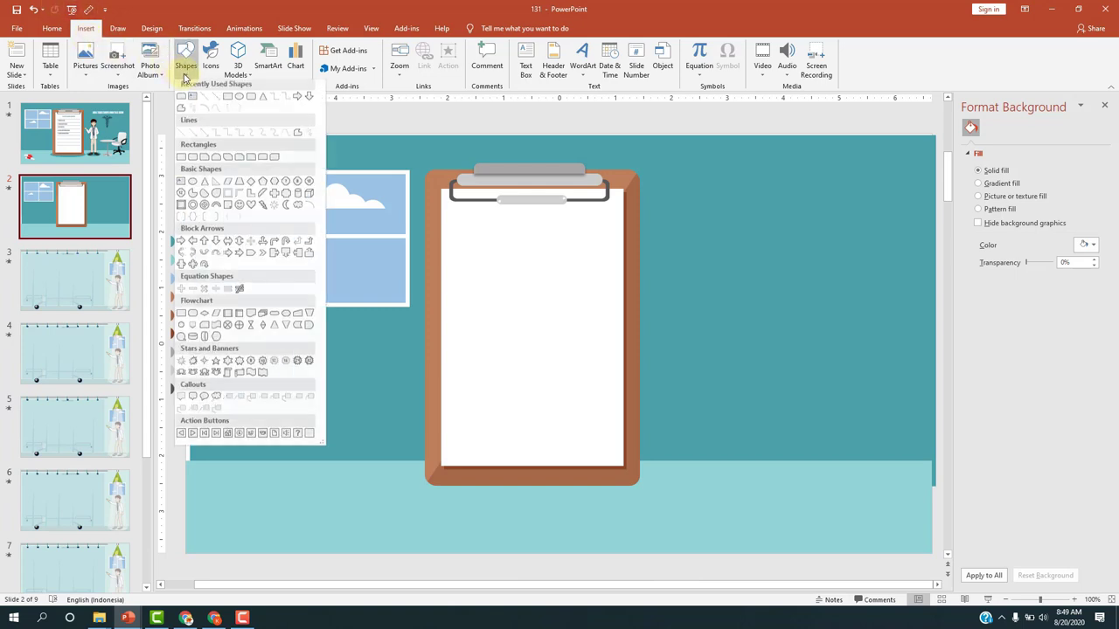
left_click(226, 104)
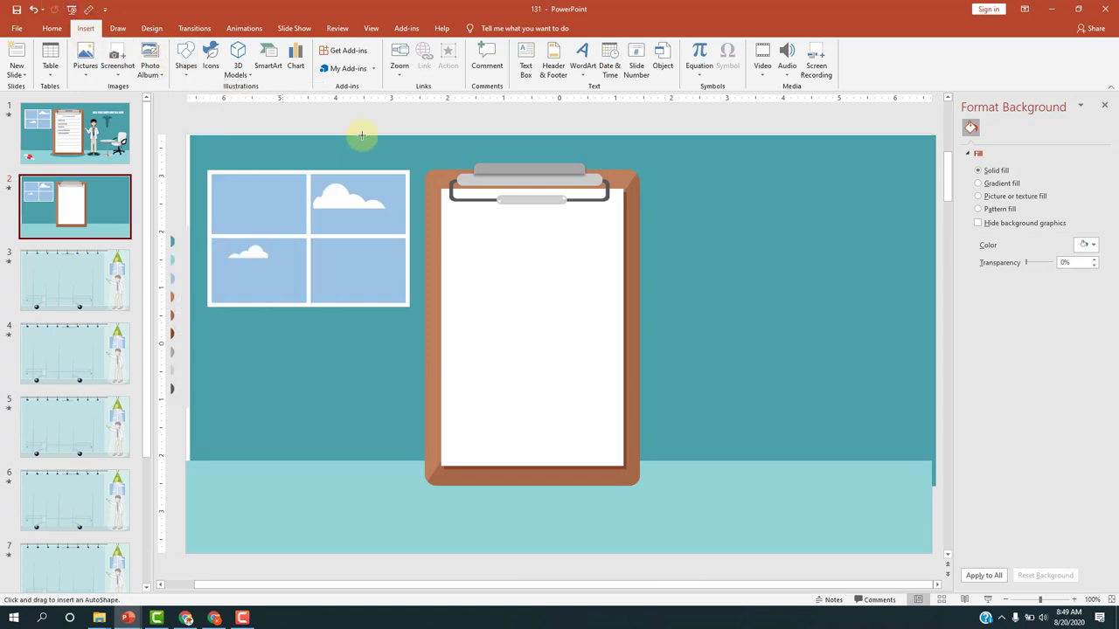
left_click_drag(454, 219, 610, 221)
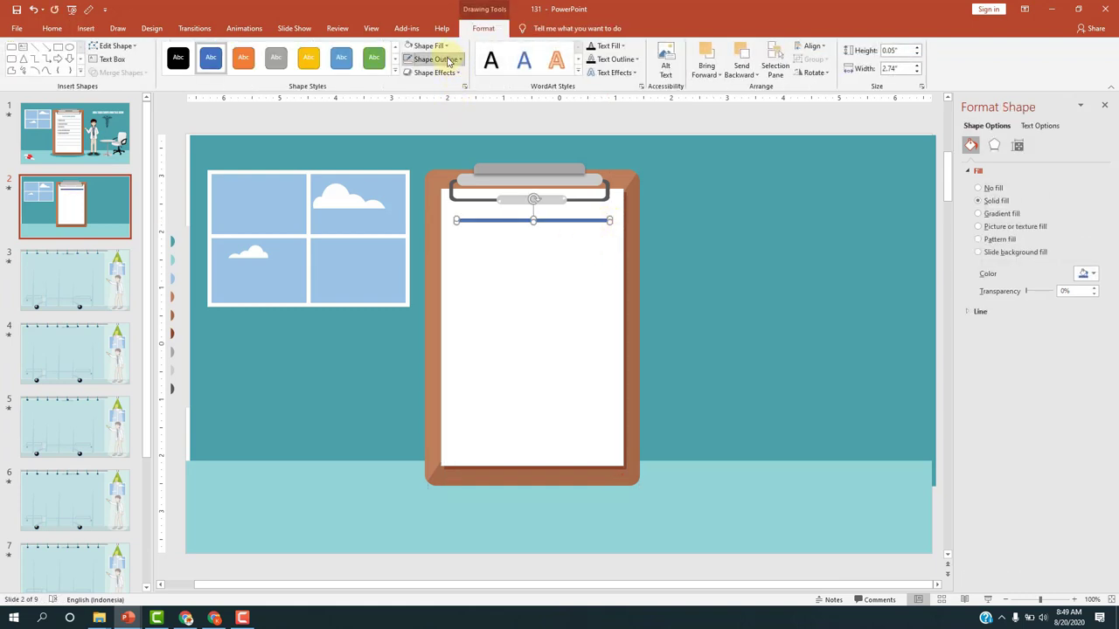
Give the line no outline and a light grey fill, then view slide 1
left_click(448, 61)
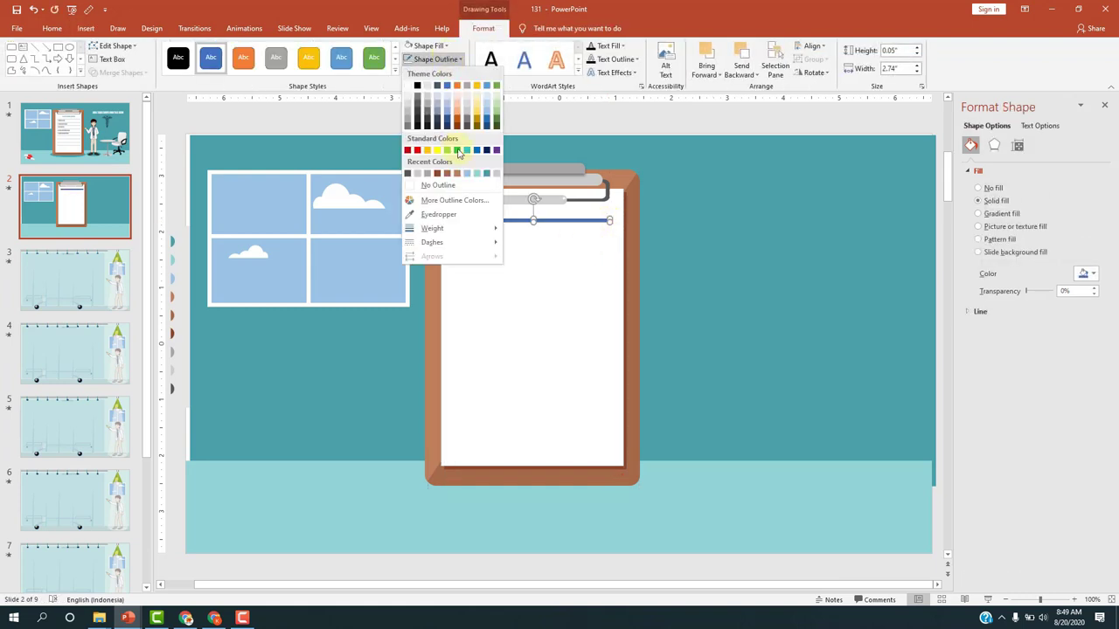
left_click(428, 184)
left_click(439, 48)
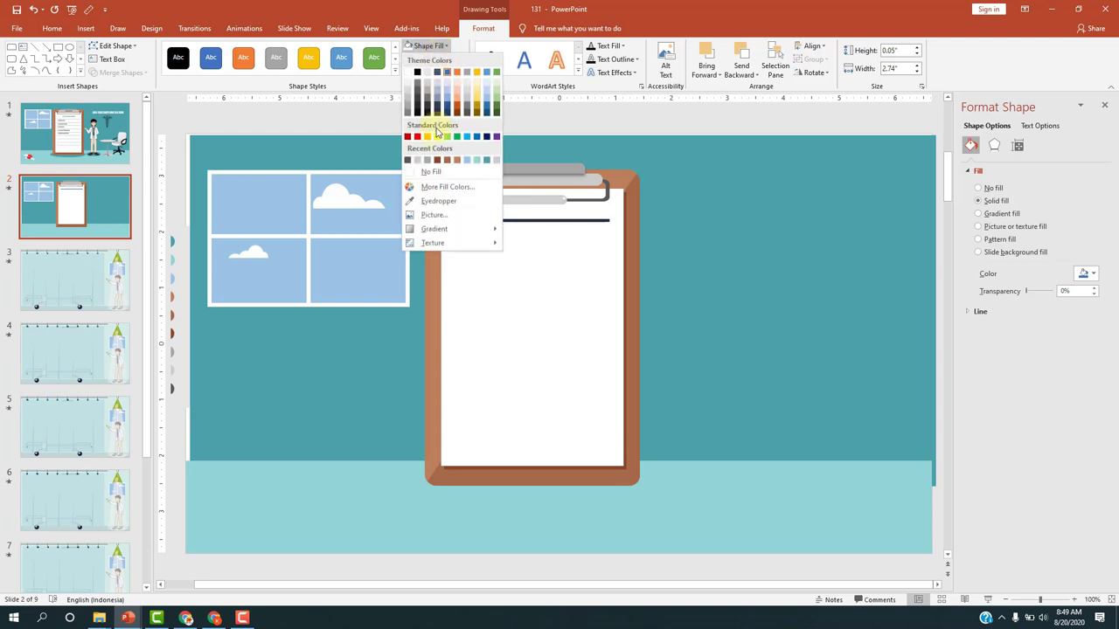
left_click(408, 93)
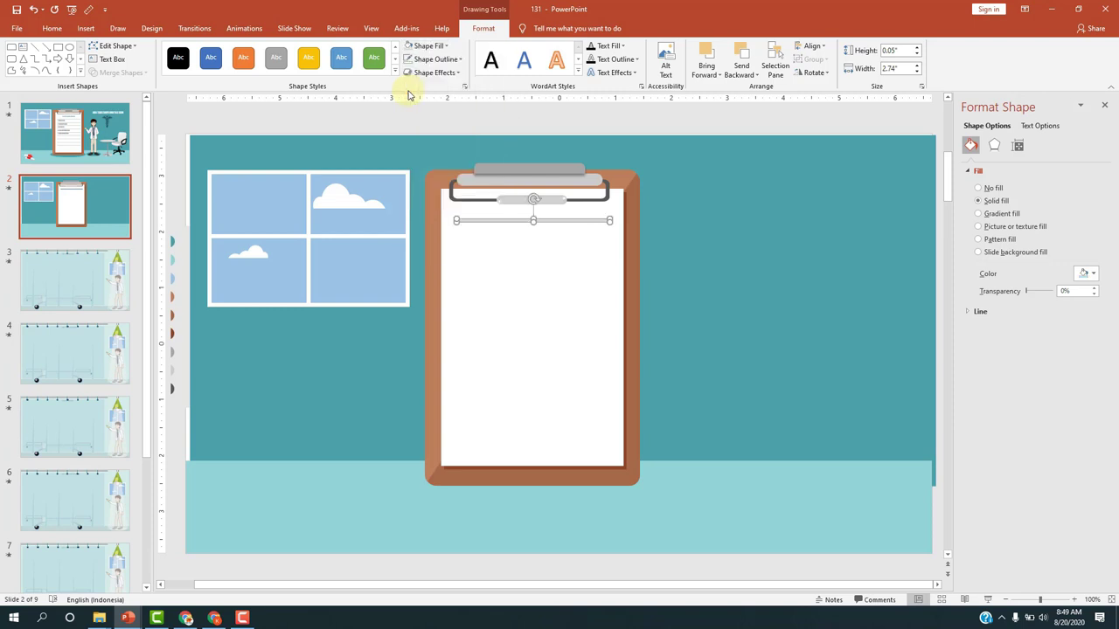
left_click(703, 222)
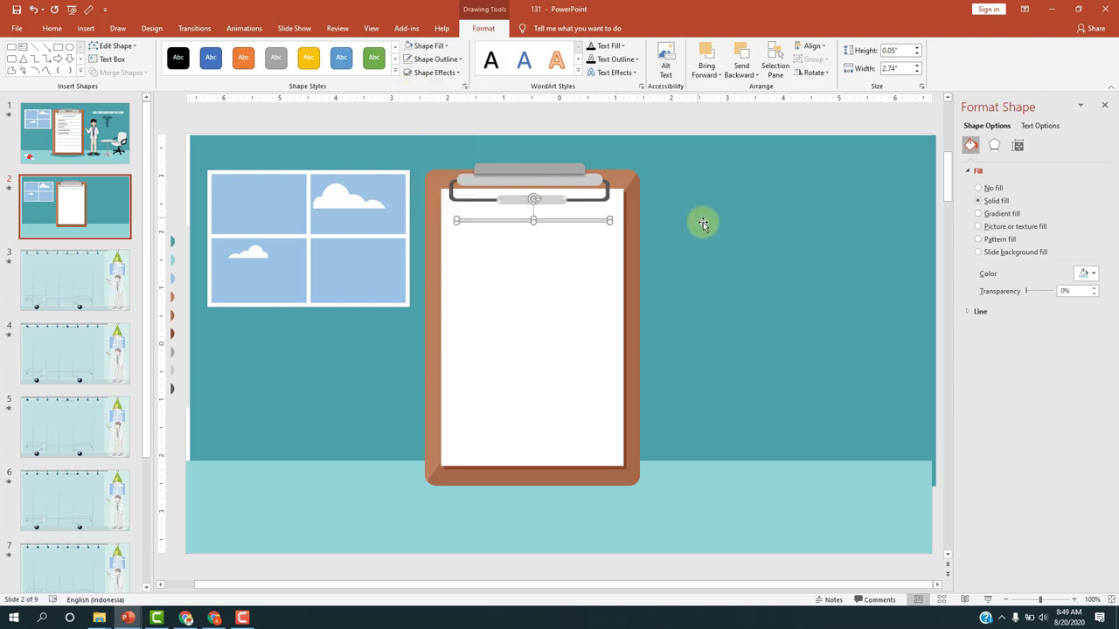
left_click(553, 227)
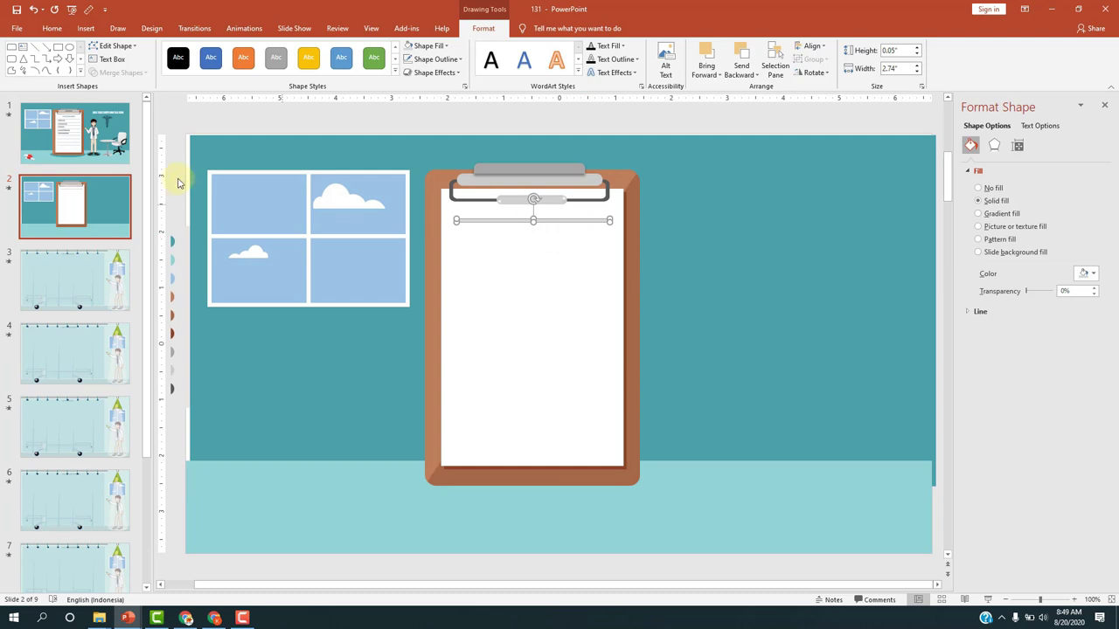
left_click(122, 150)
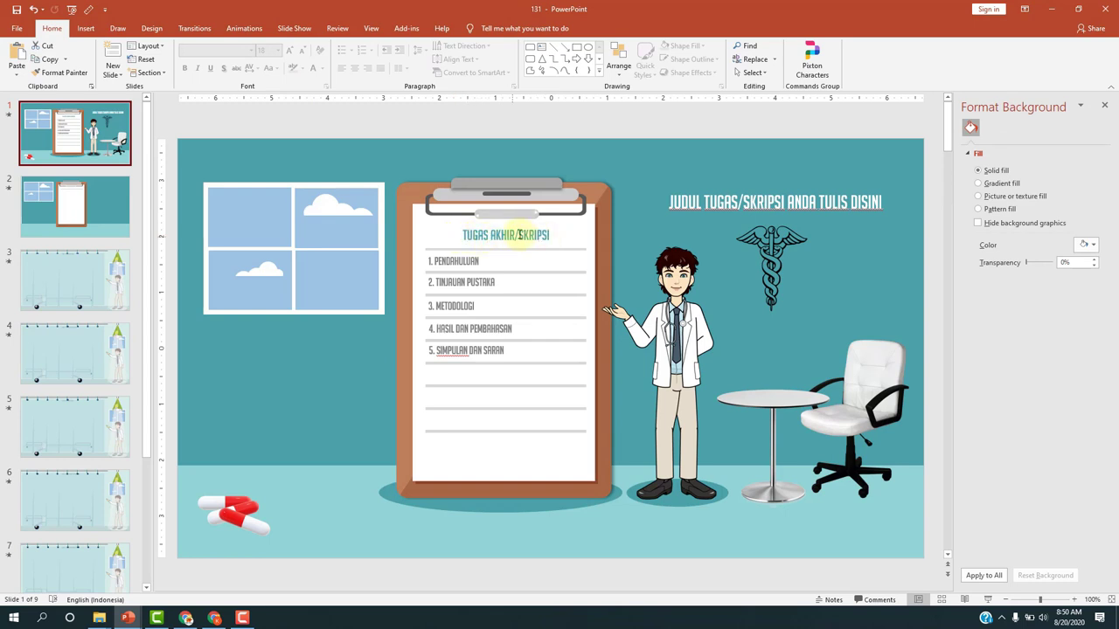
Move the grey line lower on slide 2's paper to the first ruled-line position
left_click(103, 199)
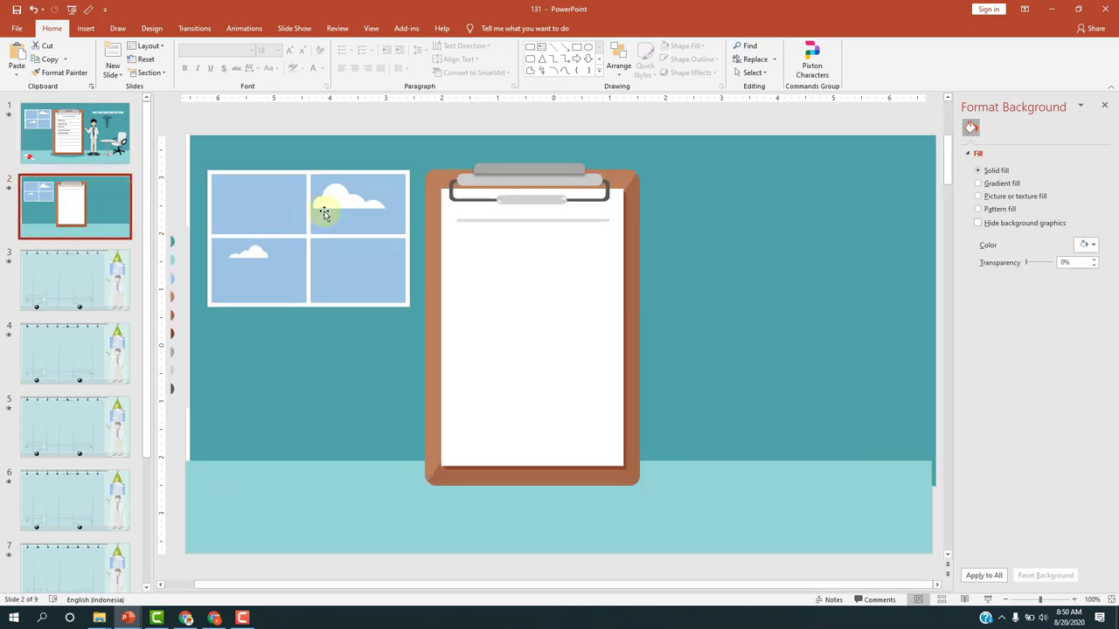
left_click(500, 223)
left_click_drag(500, 224, 499, 237)
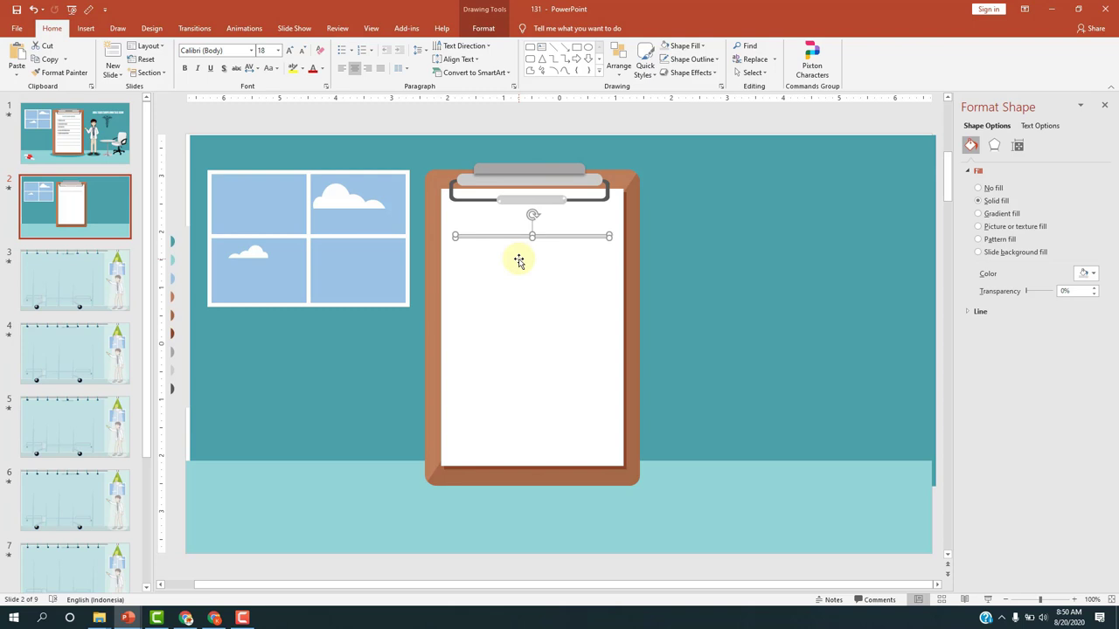
left_click_drag(518, 260, 551, 254)
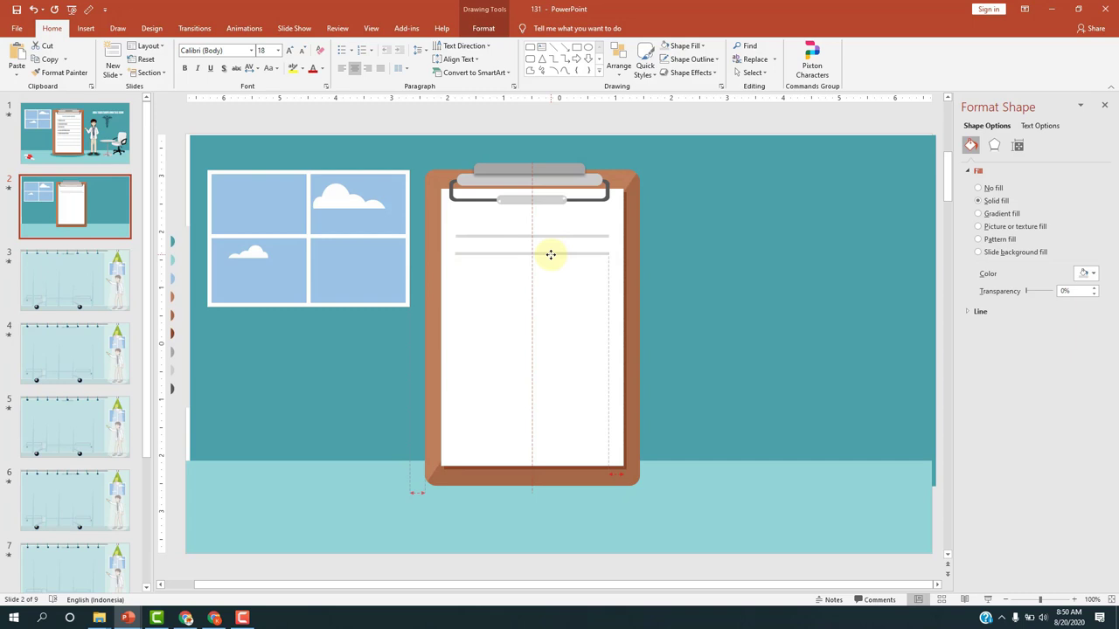
left_click_drag(550, 254, 551, 255)
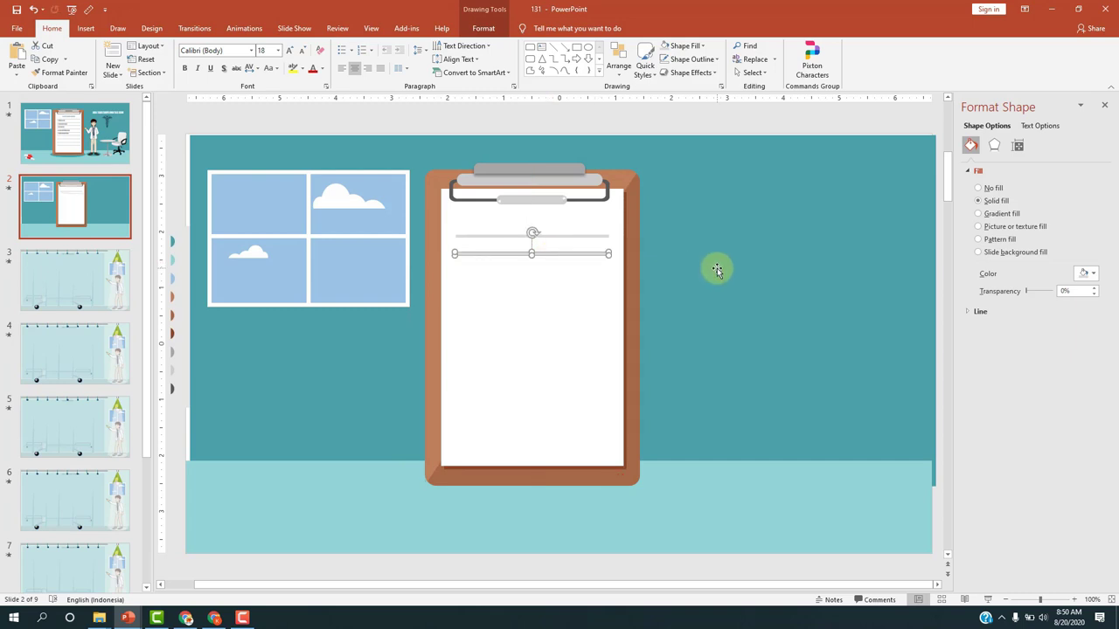
Duplicate the line with Ctrl+D into evenly spaced copies down the paper
key("ctrl+d")
key("ctrl+d")
key("ctrl+d")
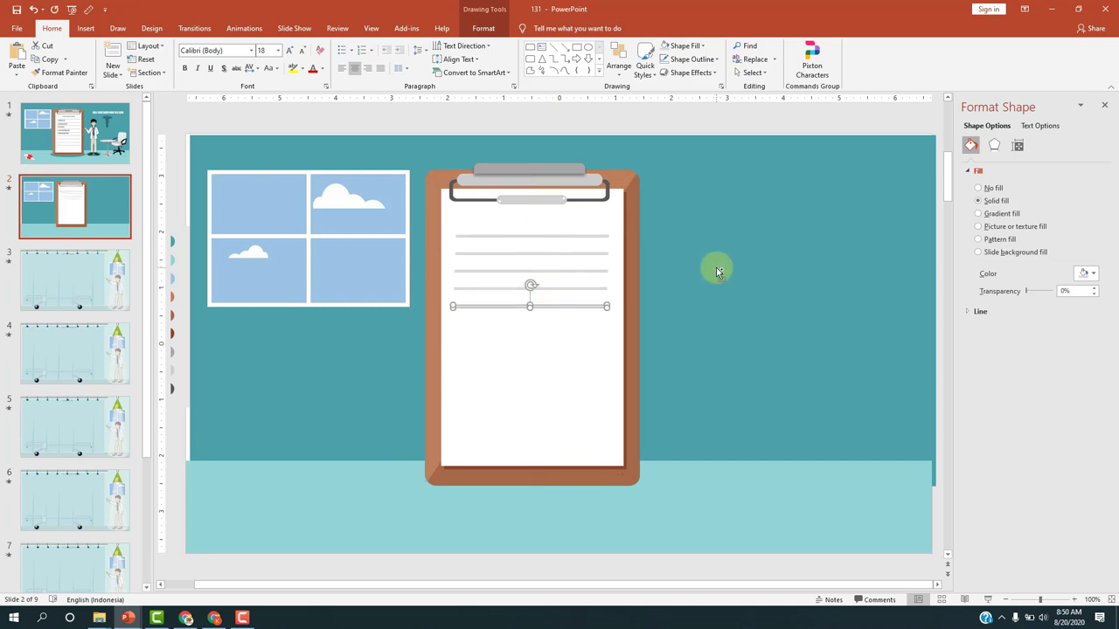
key("ctrl+d")
key("ctrl+d")
key("ctrl+d")
key("ctrl+d")
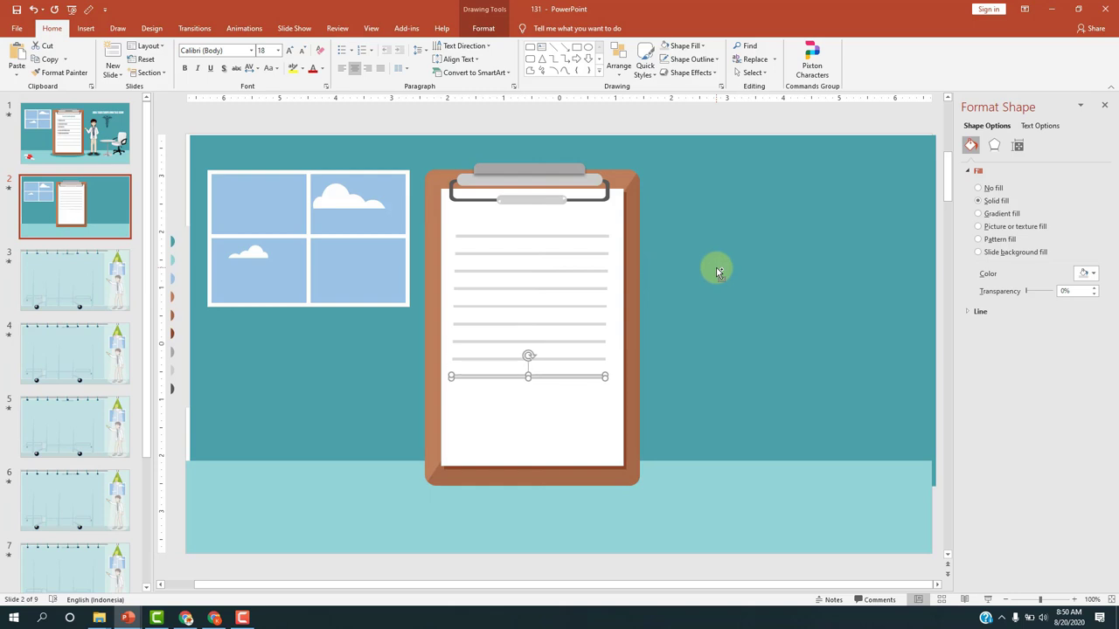
key("ctrl+d")
key("ctrl+d")
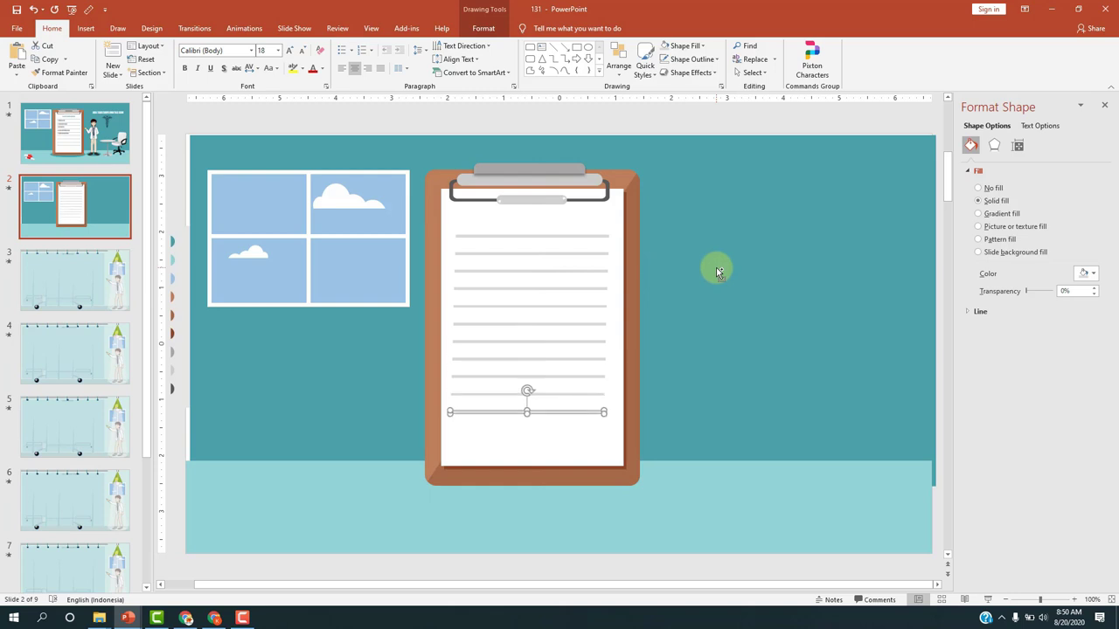
left_click(716, 266)
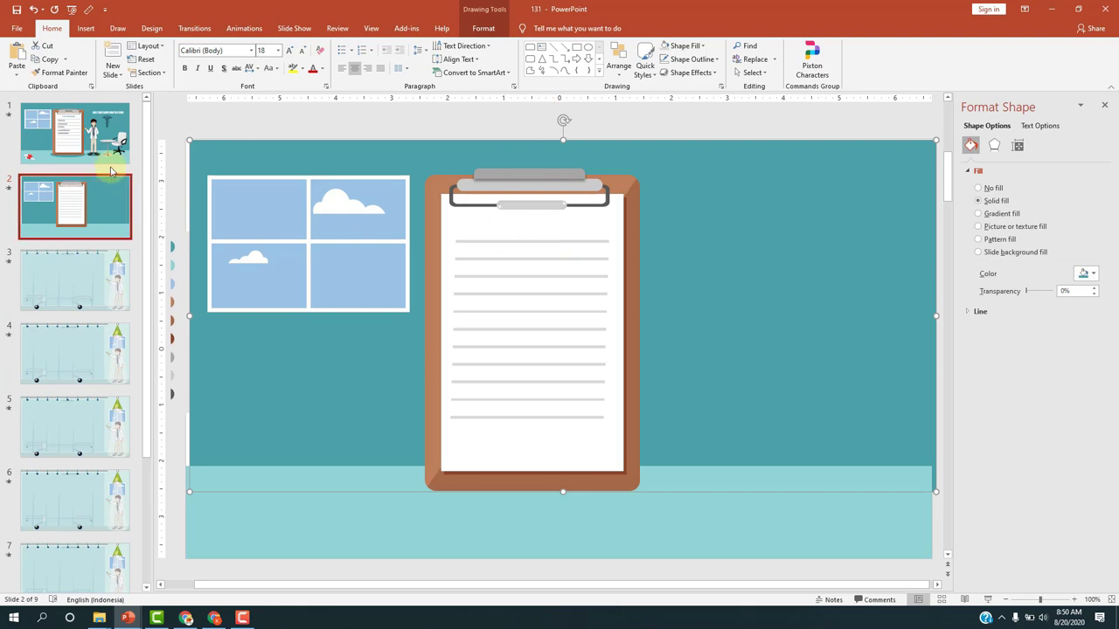
Delete the extra bottom ruled line and begin selecting the top ruled lines
left_click(513, 418)
key("Delete")
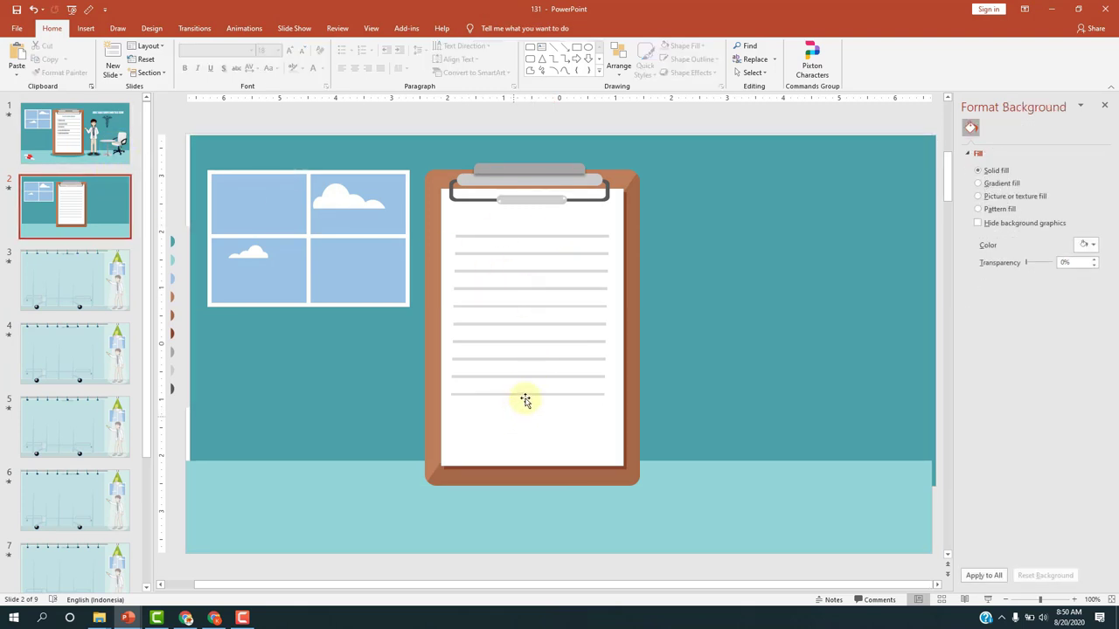
left_click(483, 236)
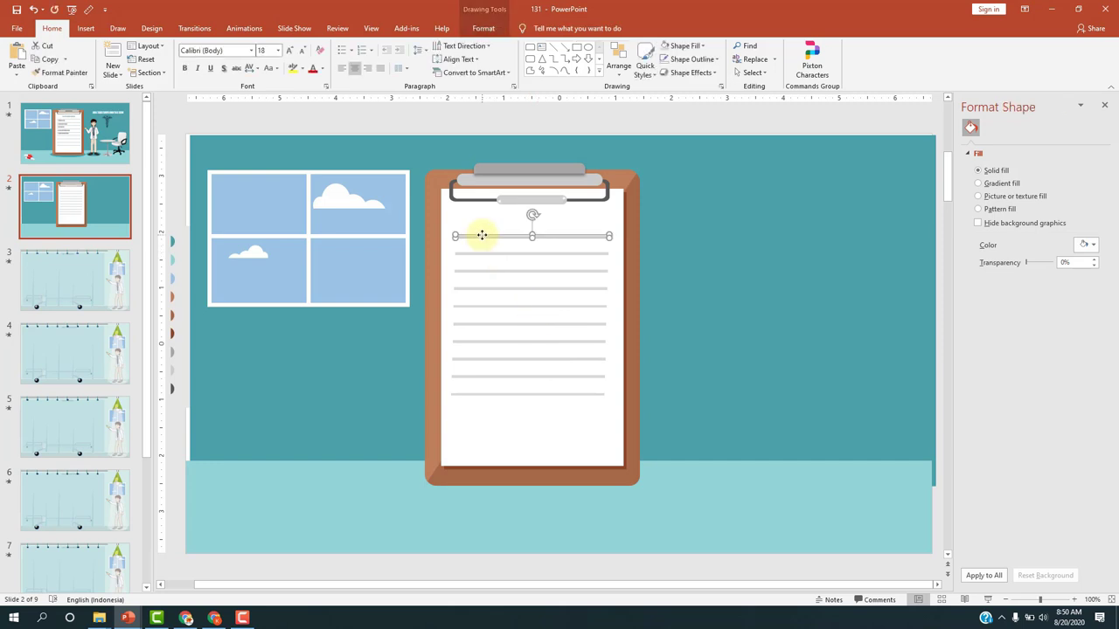
left_click(485, 252)
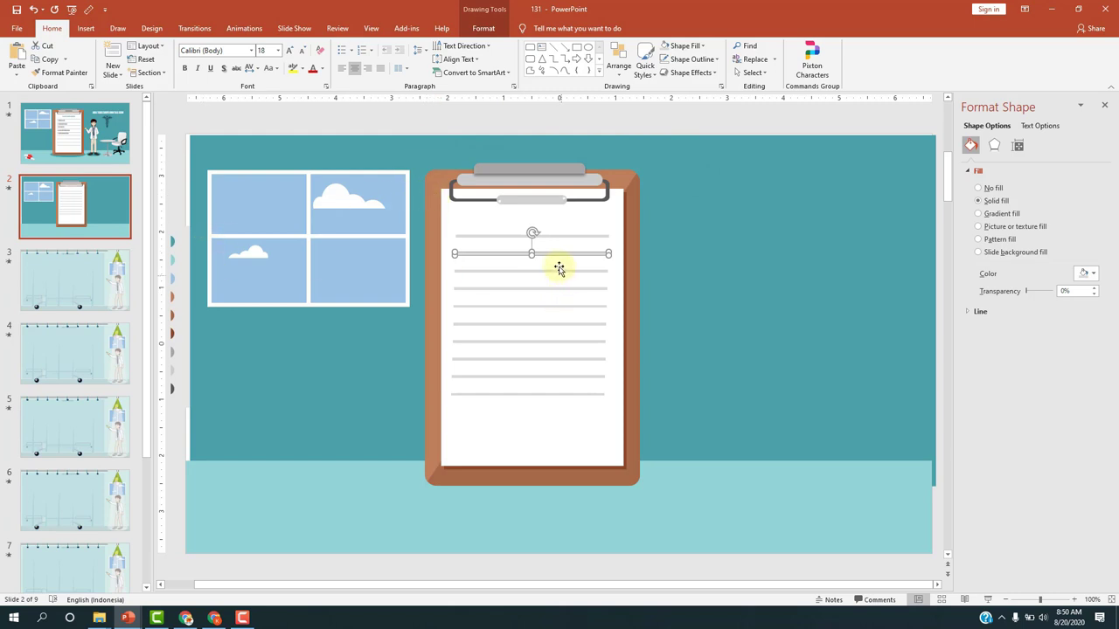
left_click(553, 236)
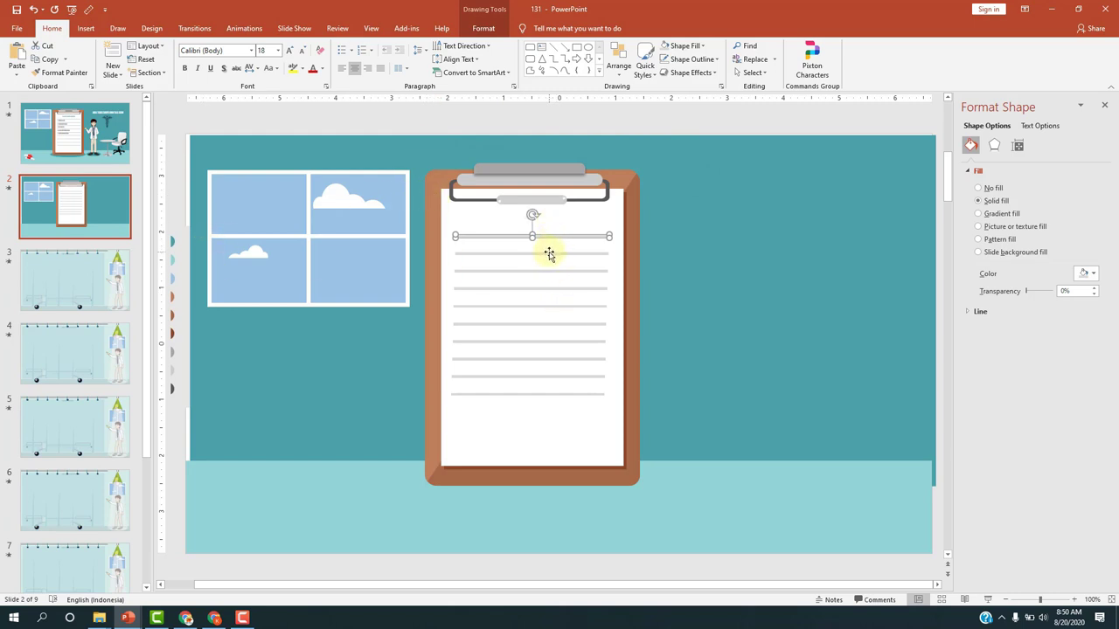
left_click(549, 254, "shift")
left_click(547, 274, "shift")
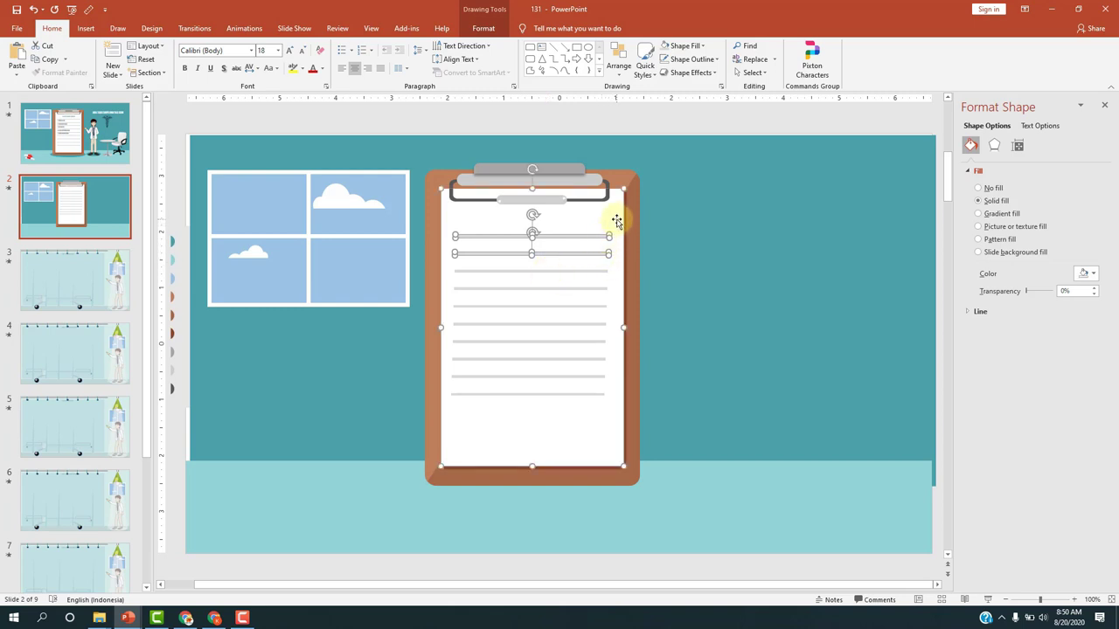
left_click(555, 271, "shift")
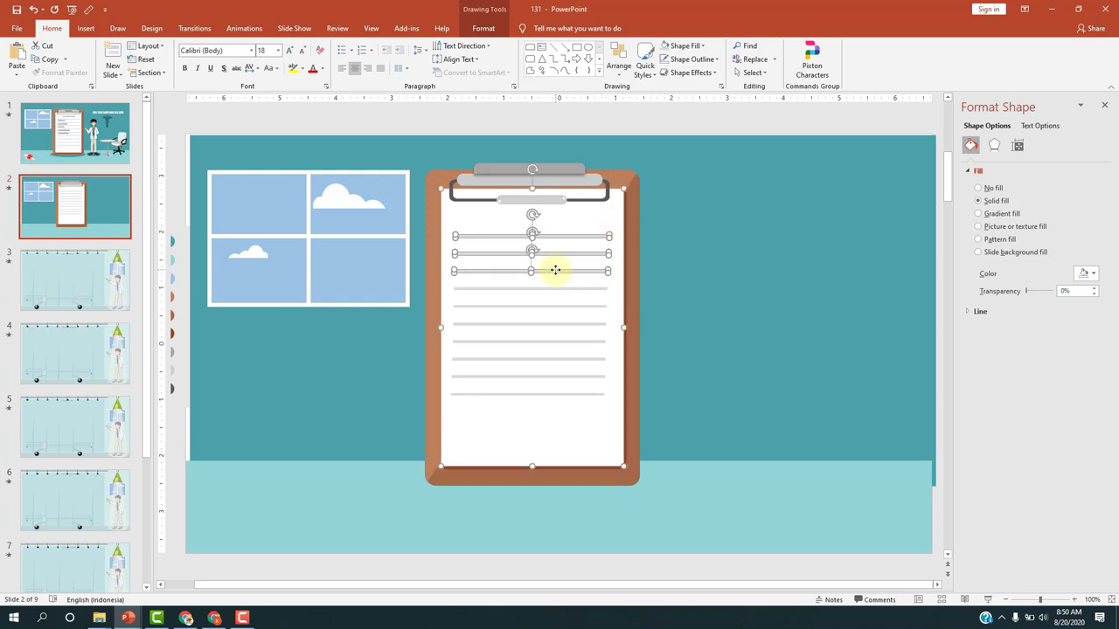
Select the remaining ruled lines, leaving out the paper, and align their left edges
left_click(620, 272, "shift")
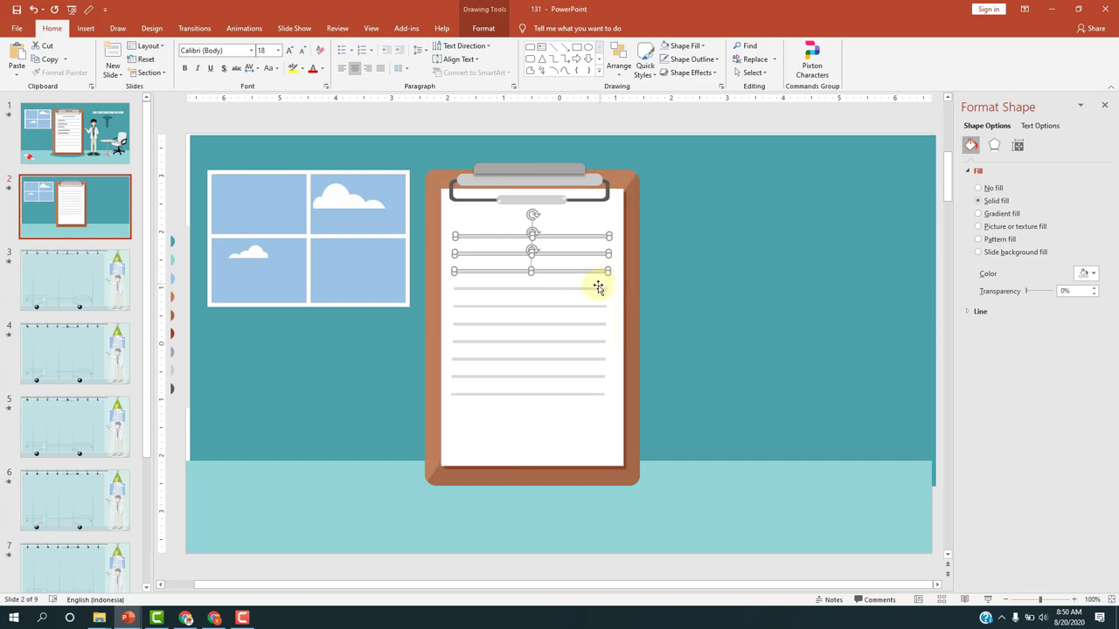
left_click(596, 290, "shift")
left_click(594, 307, "shift")
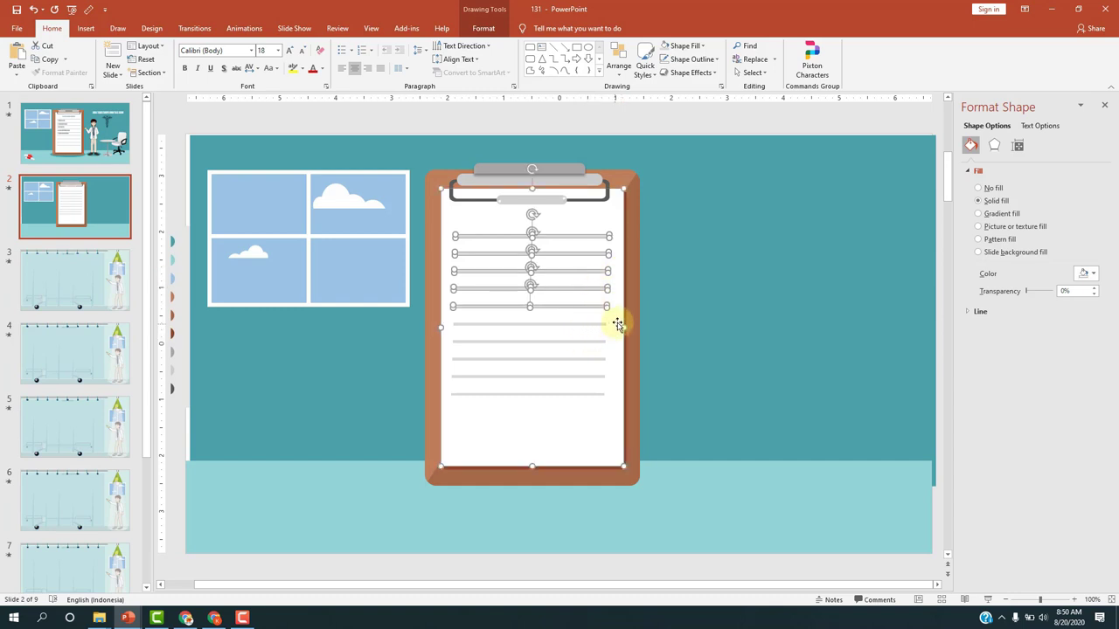
left_click(598, 325, "shift")
left_click(592, 343, "shift")
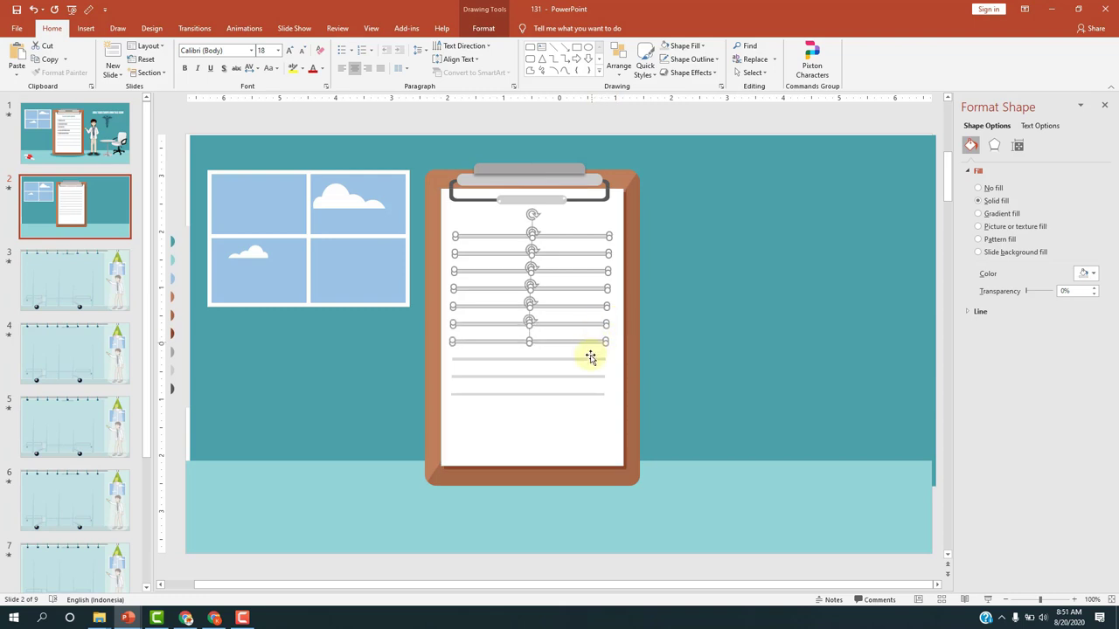
left_click(590, 359, "shift")
left_click(585, 377, "shift")
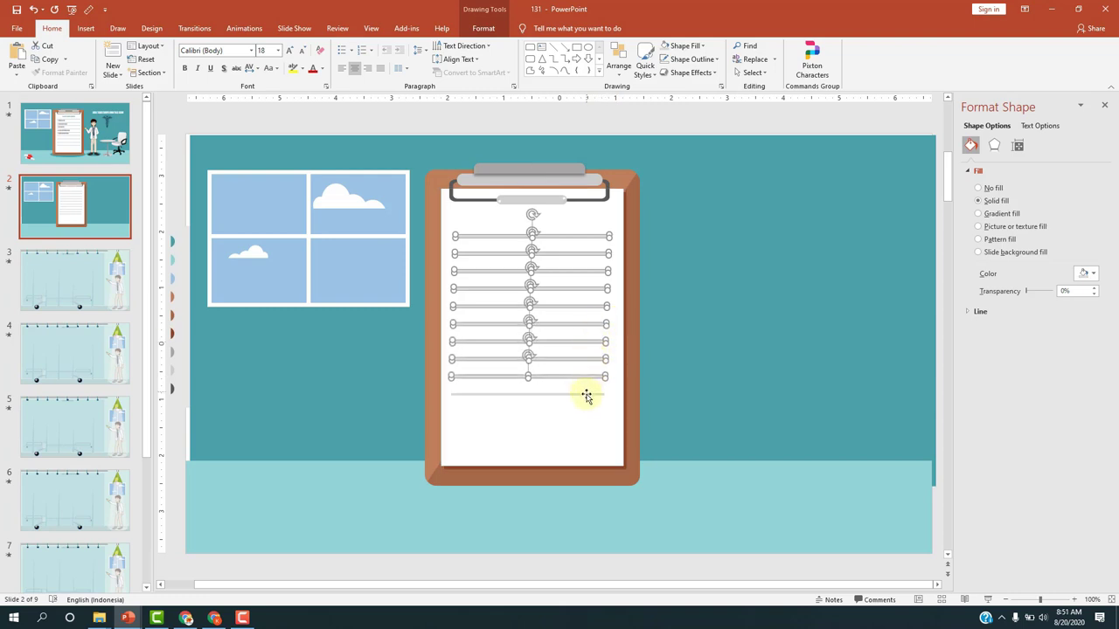
left_click(586, 395, "shift")
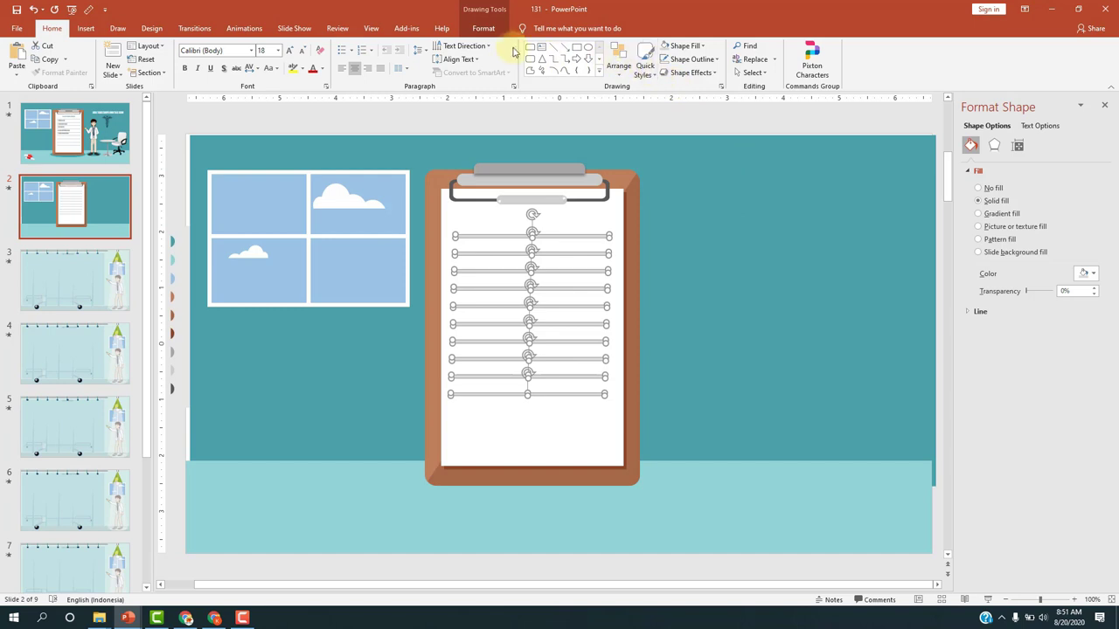
left_click(484, 28)
left_click(814, 47)
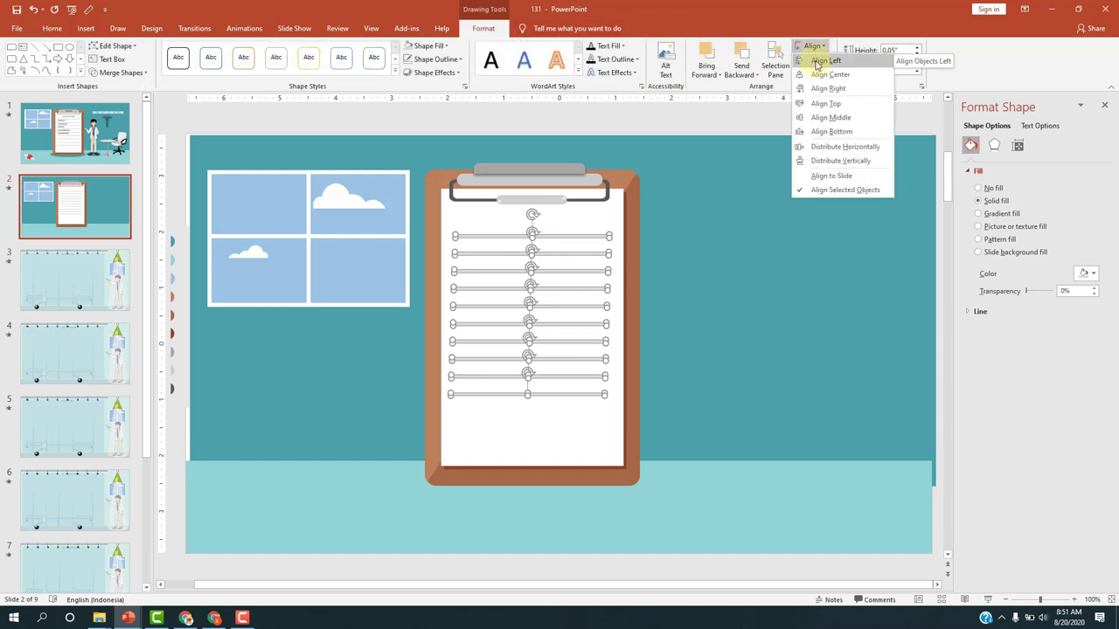
left_click(816, 61)
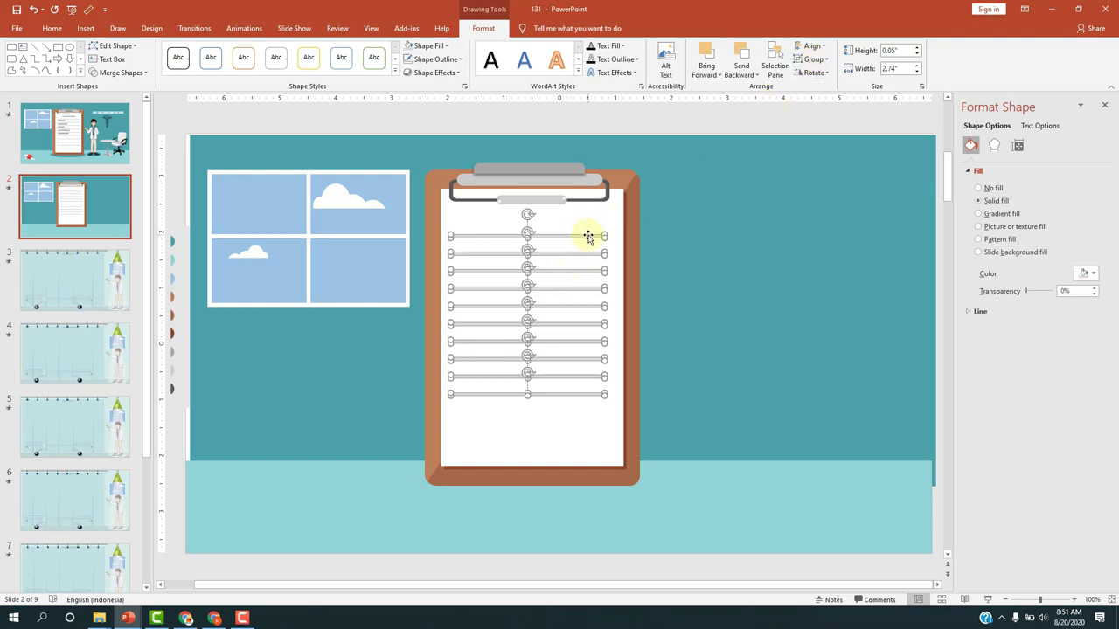
Shift the aligned lines slightly right and down, then view slide 1
left_click_drag(588, 235, 592, 239)
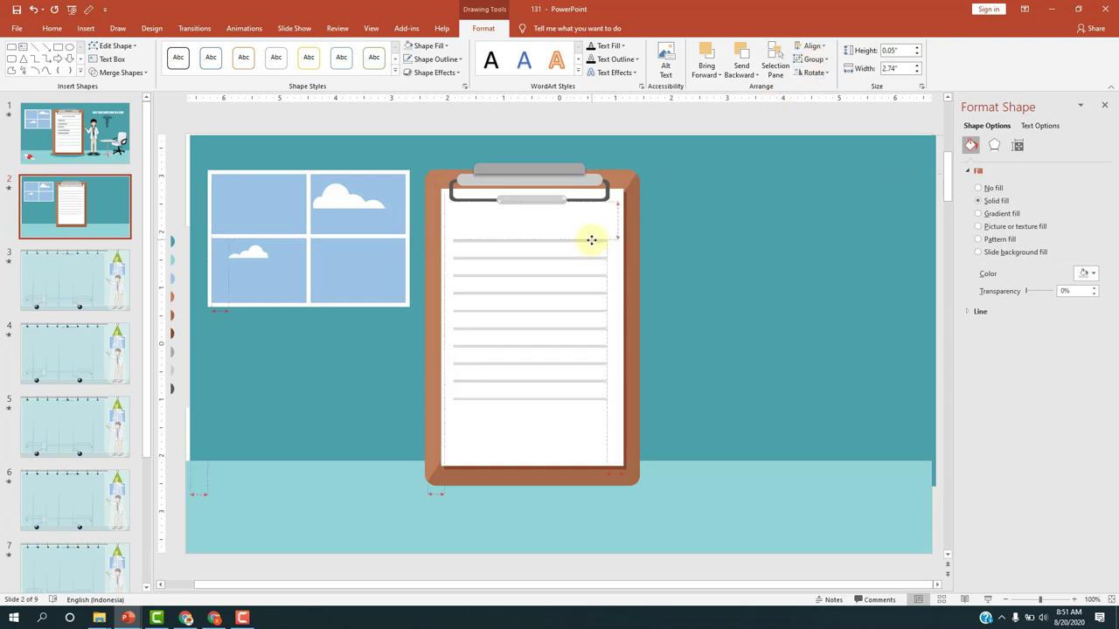
left_click_drag(592, 239, 593, 239)
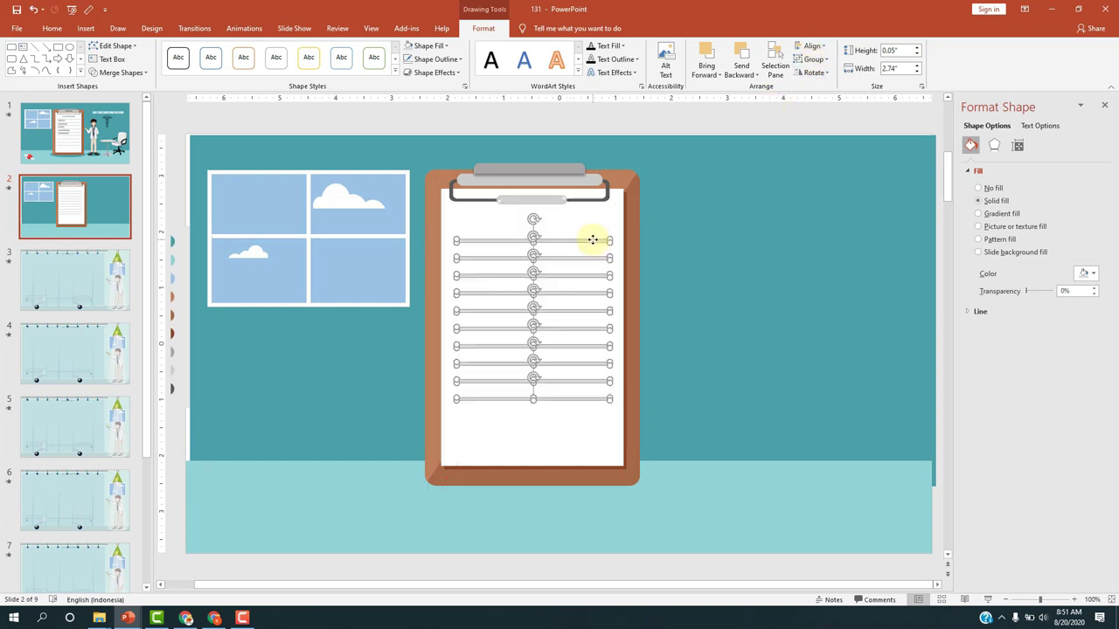
left_click(99, 133)
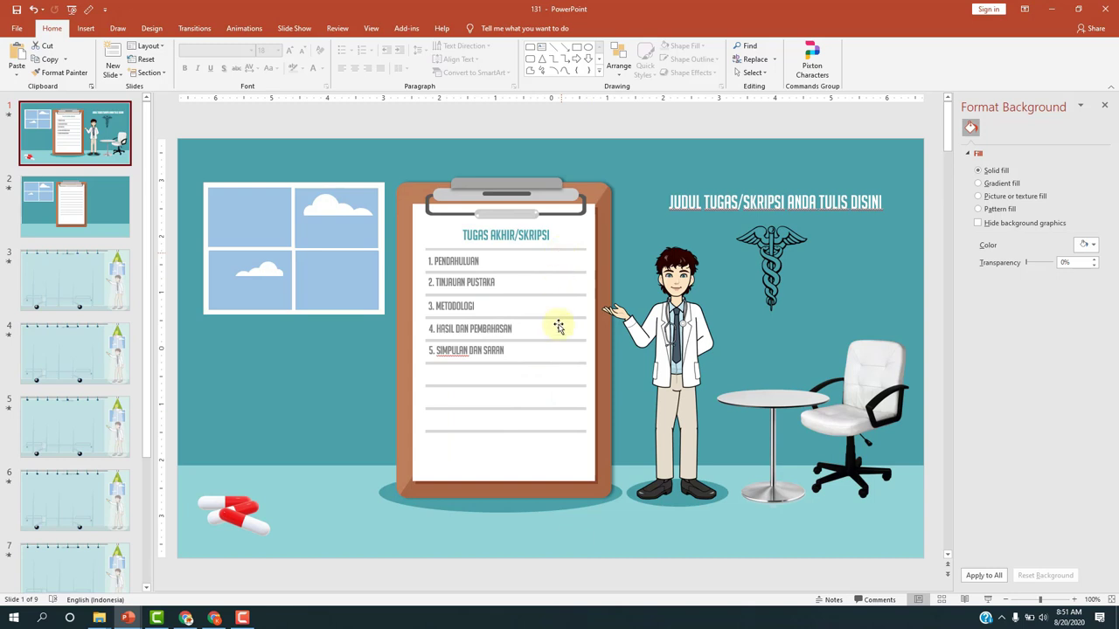
Check the bottom ruled line and paper on slide 2, then switch to slide 1
left_click(113, 216)
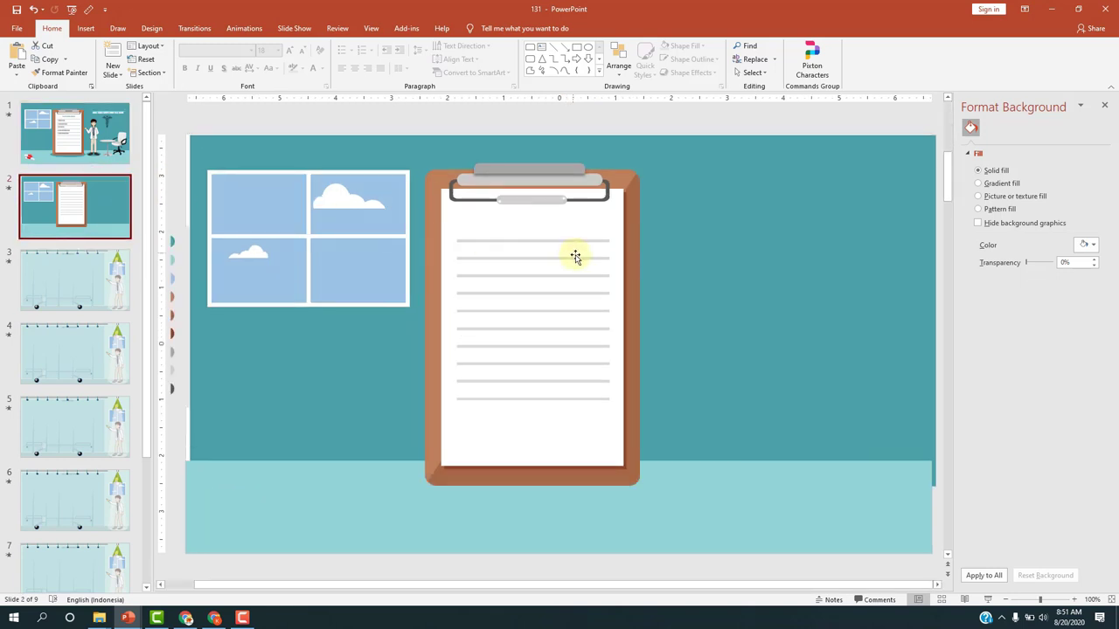
left_click(550, 400)
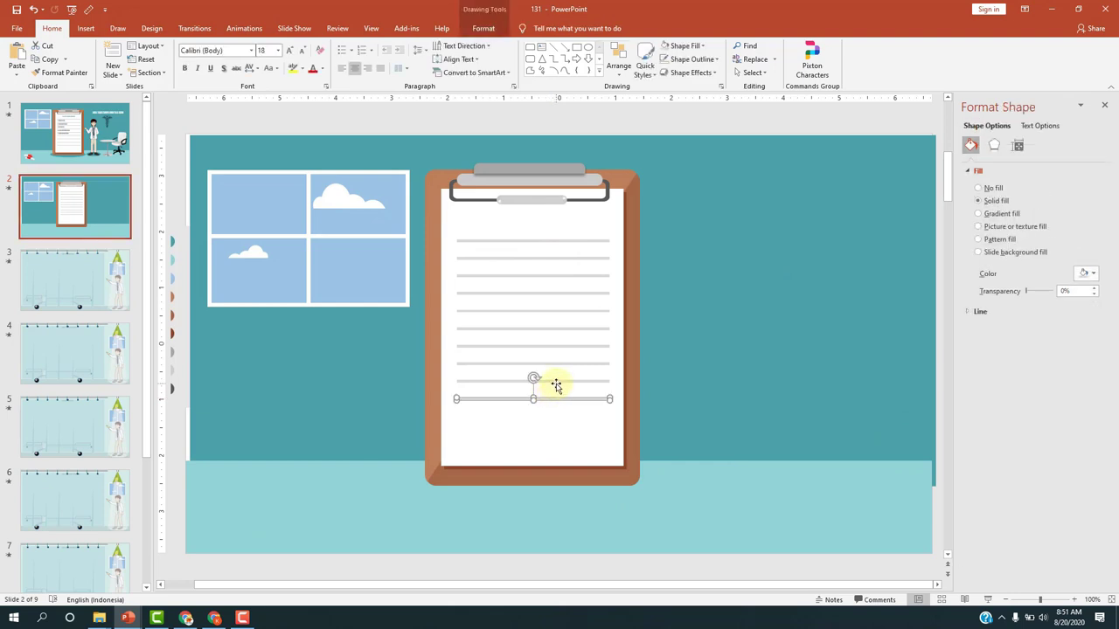
left_click(556, 386)
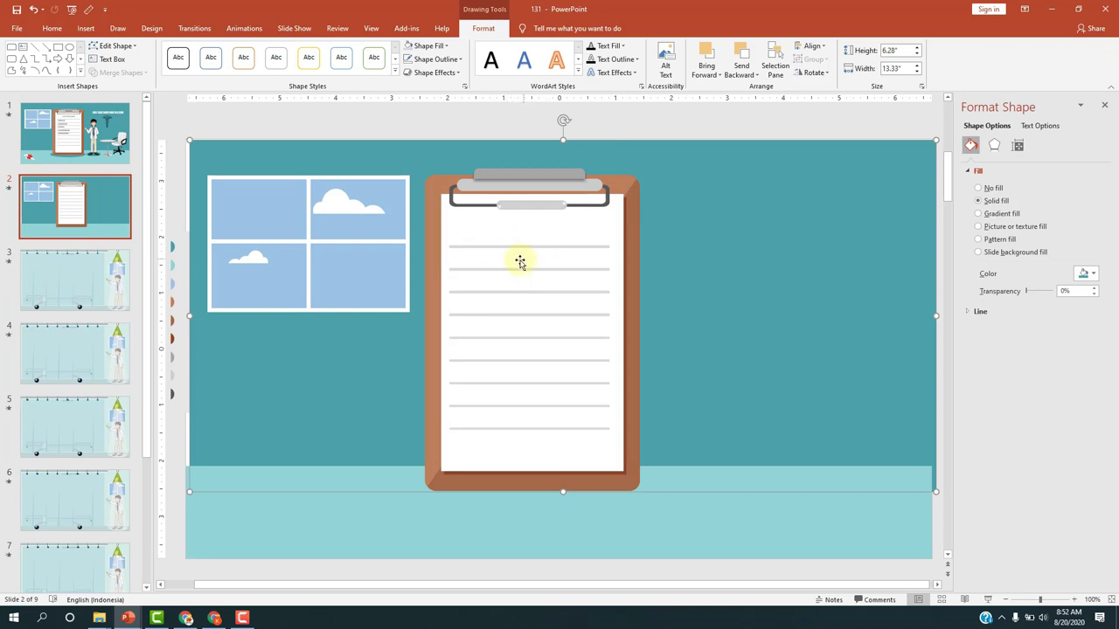
key("Page_Up")
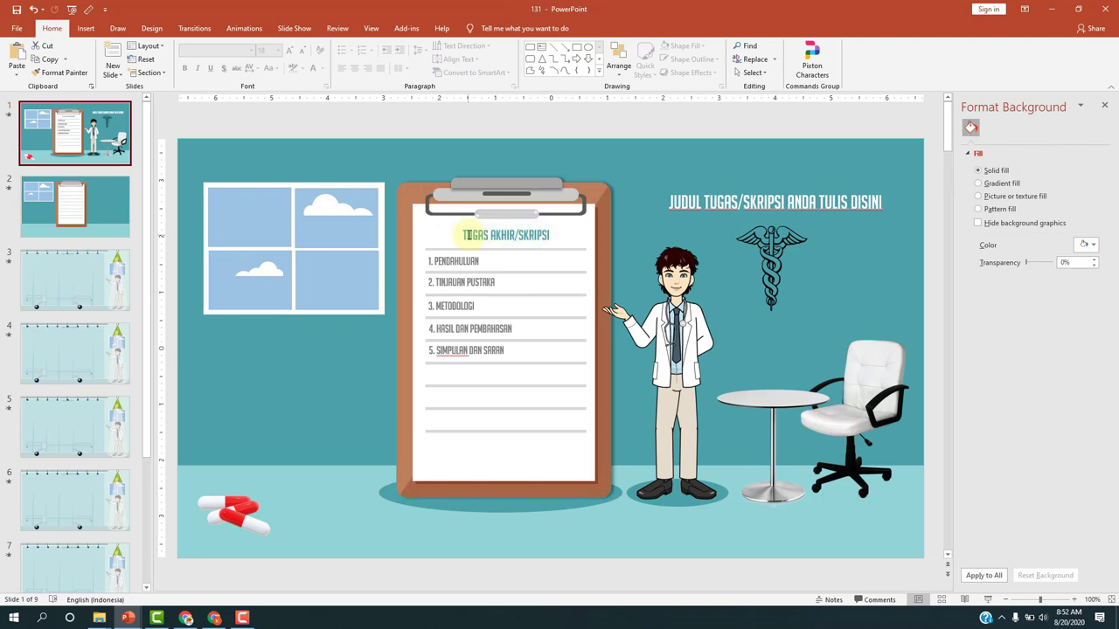
Paste slide 1's TUGAS AKHIR/SKRIPSI heading onto slide 2, centred atop the clipboard
left_click(512, 234)
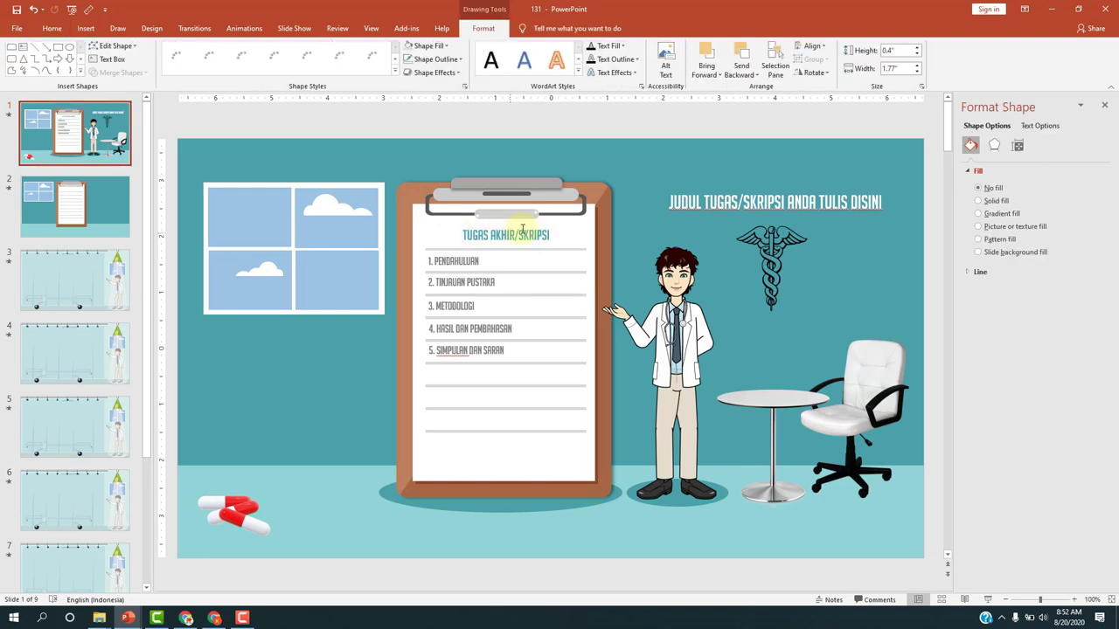
left_click(528, 225)
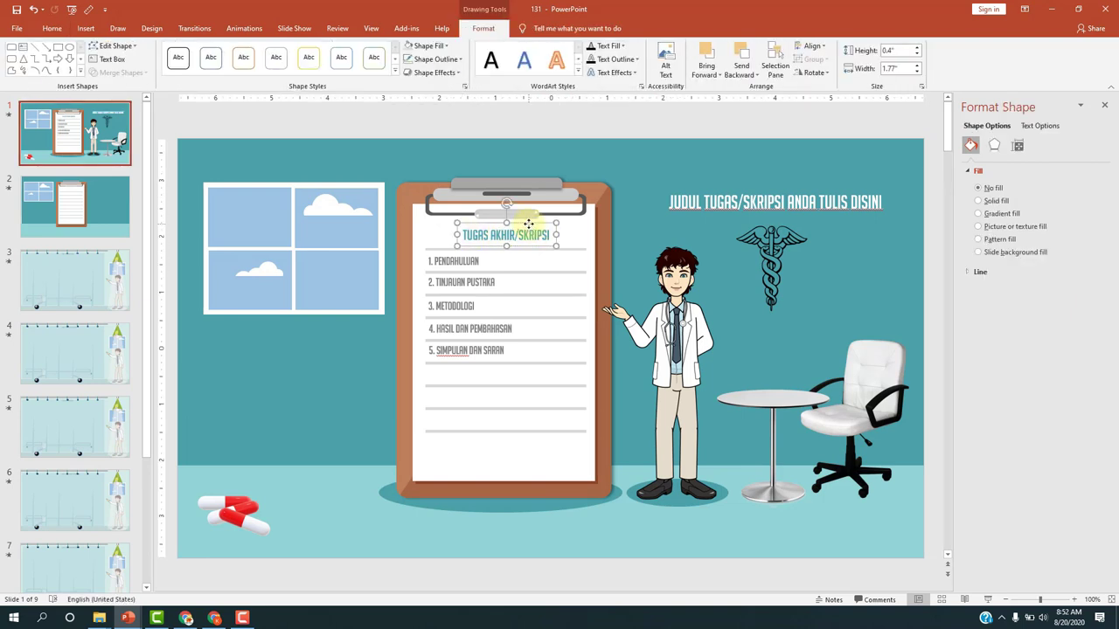
left_click(74, 206)
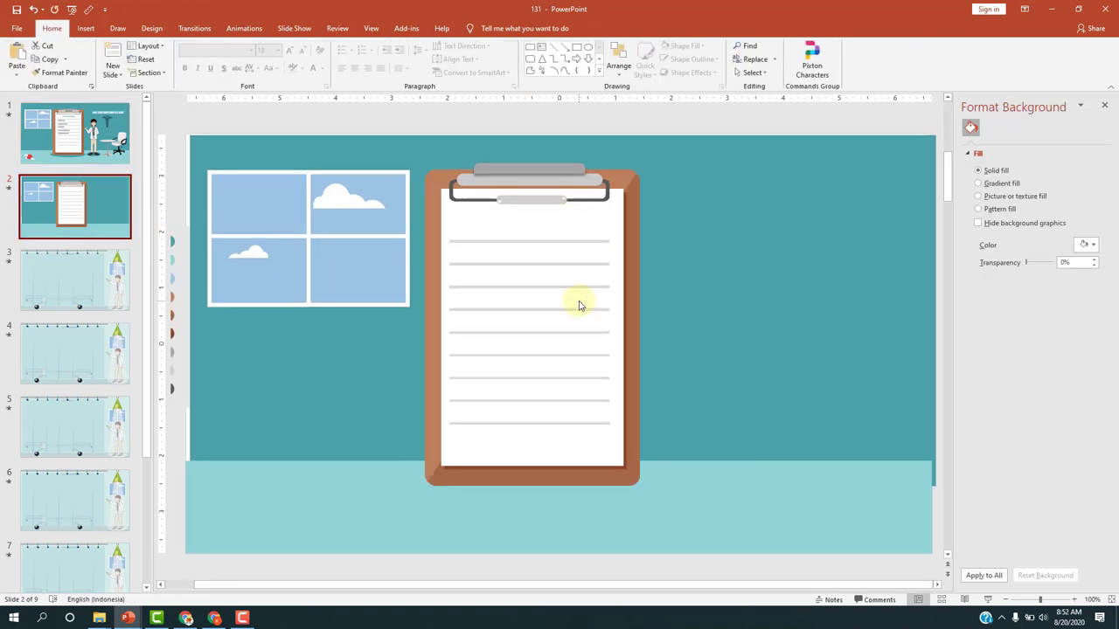
key("ctrl+v")
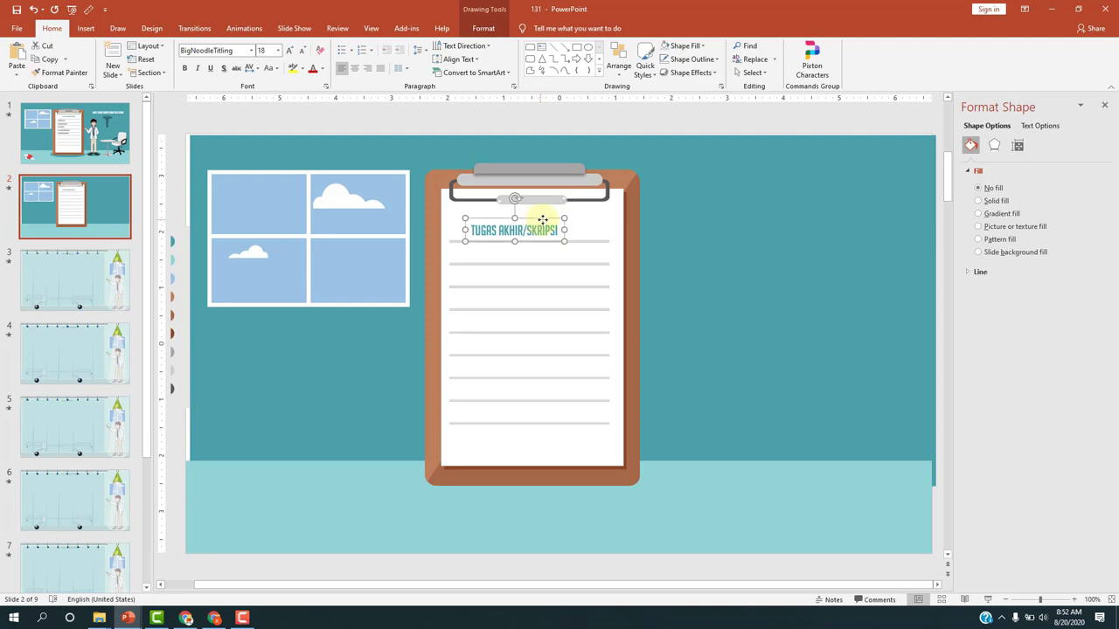
left_click_drag(542, 218, 557, 214)
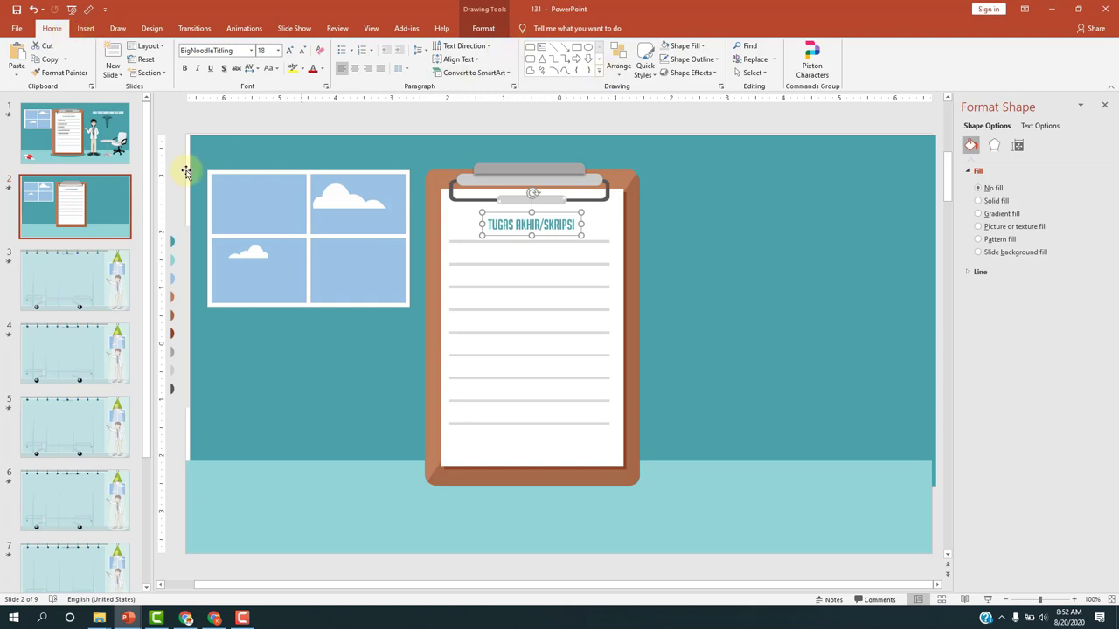
left_click(77, 145)
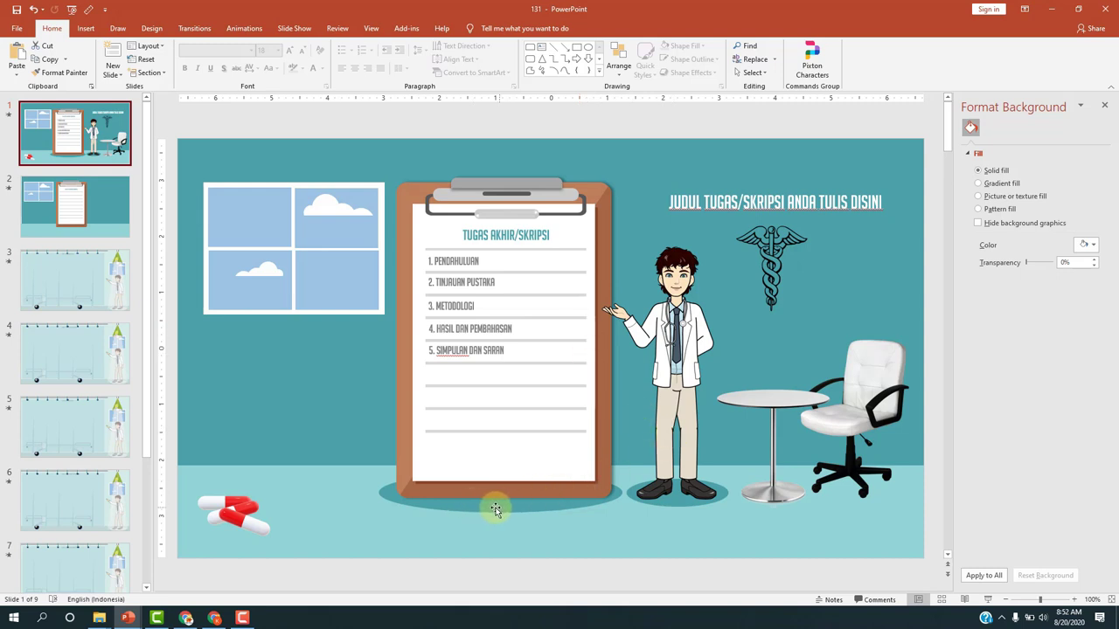
left_click(103, 211)
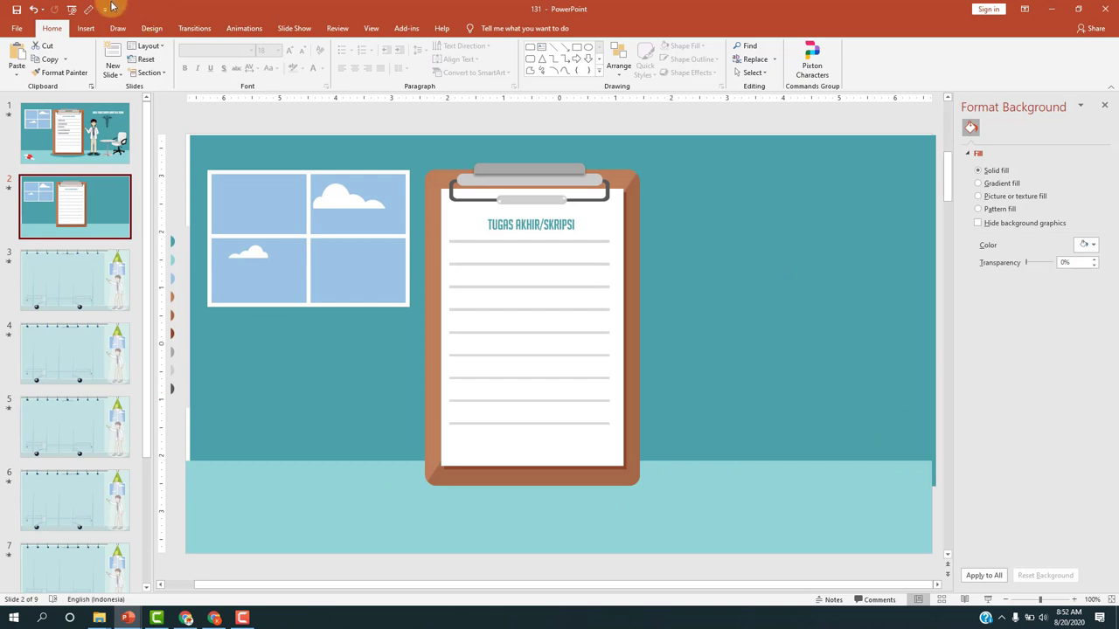
Draw an oval across the bottom edge of the clipboard on slide 2
left_click(83, 31)
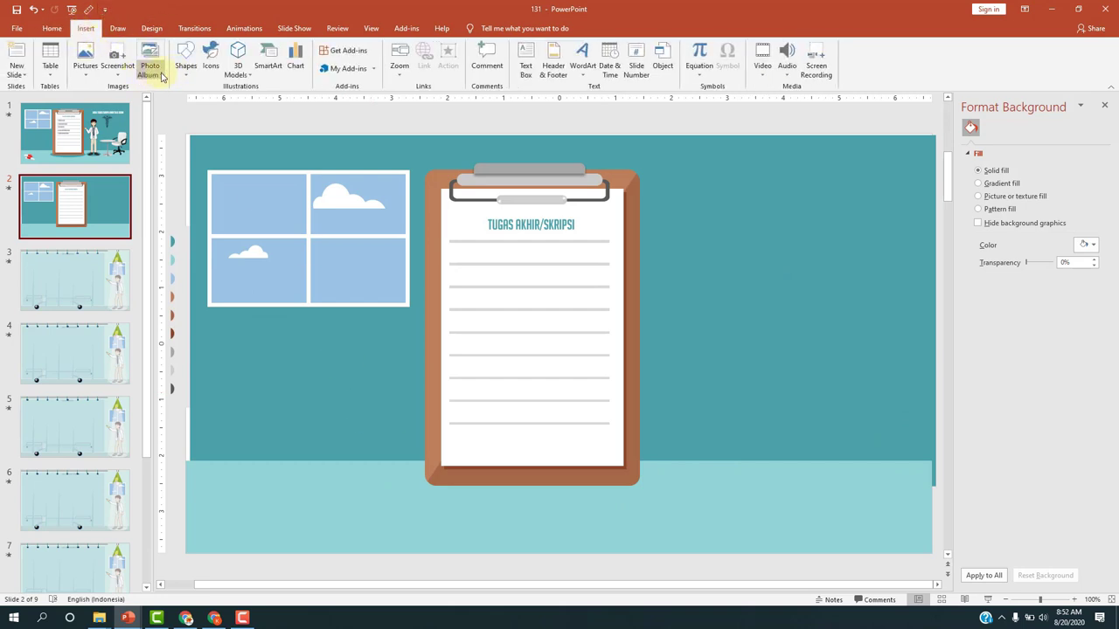
left_click(184, 70)
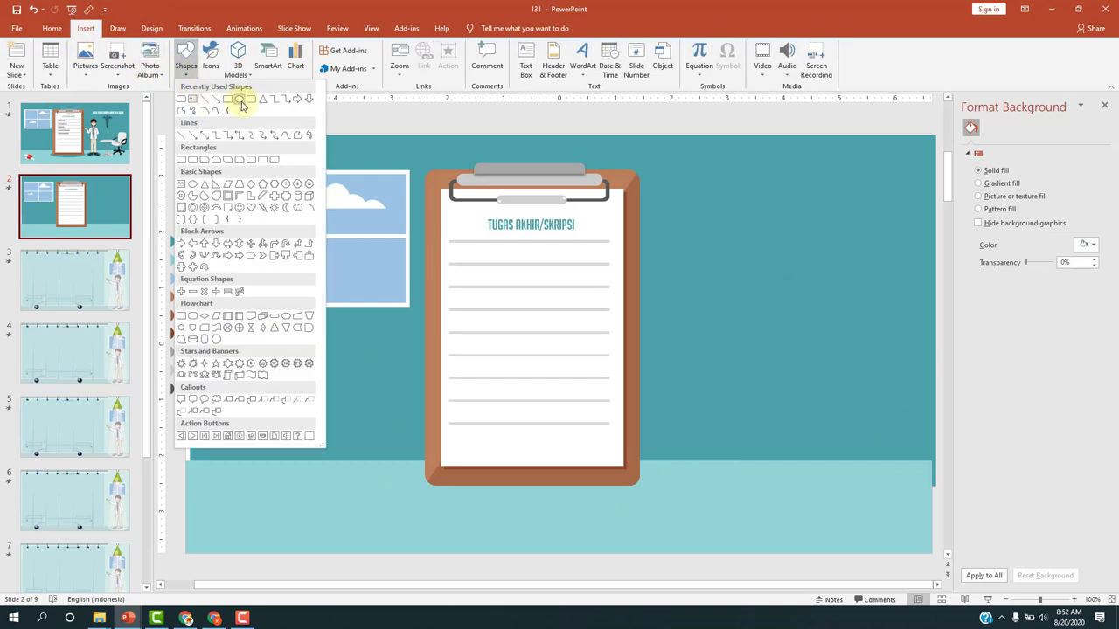
left_click(239, 101)
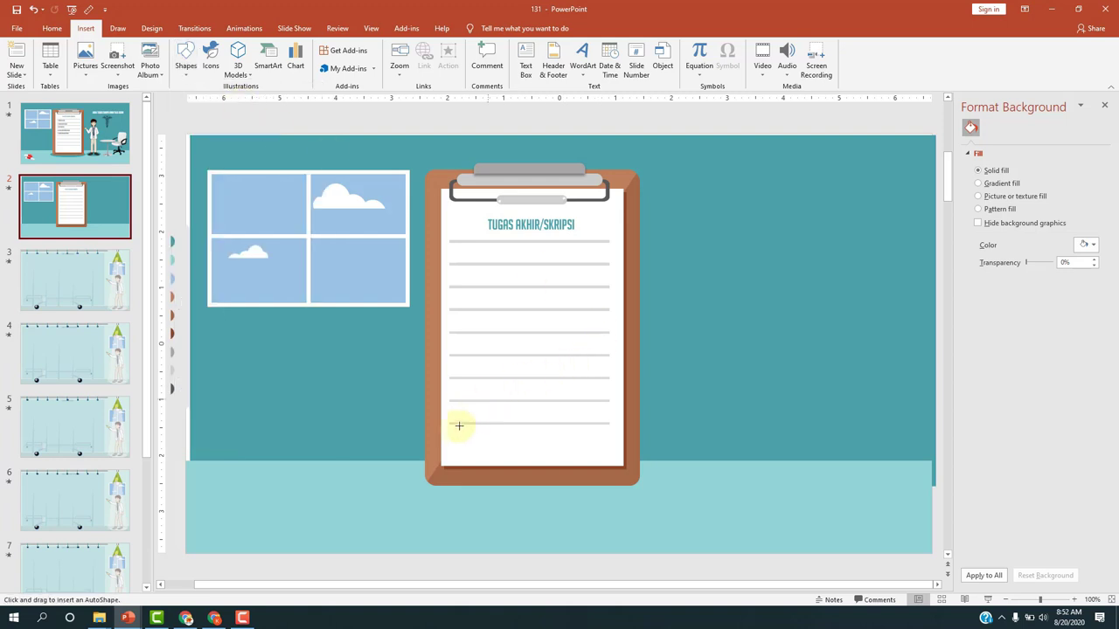
mouse_move(409, 470)
left_mouse_down()
mouse_move(664, 496)
mouse_move(652, 496)
left_mouse_up()
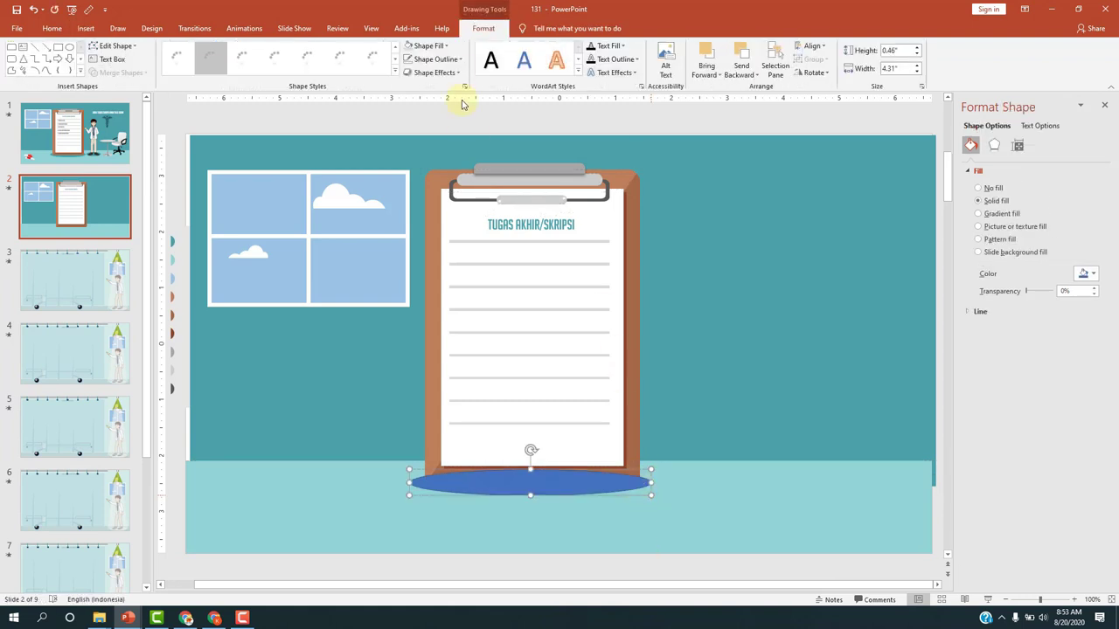
Remove the oval's outline, eyedropper the teal dot's colour as fill, and send it backward
left_click(448, 59)
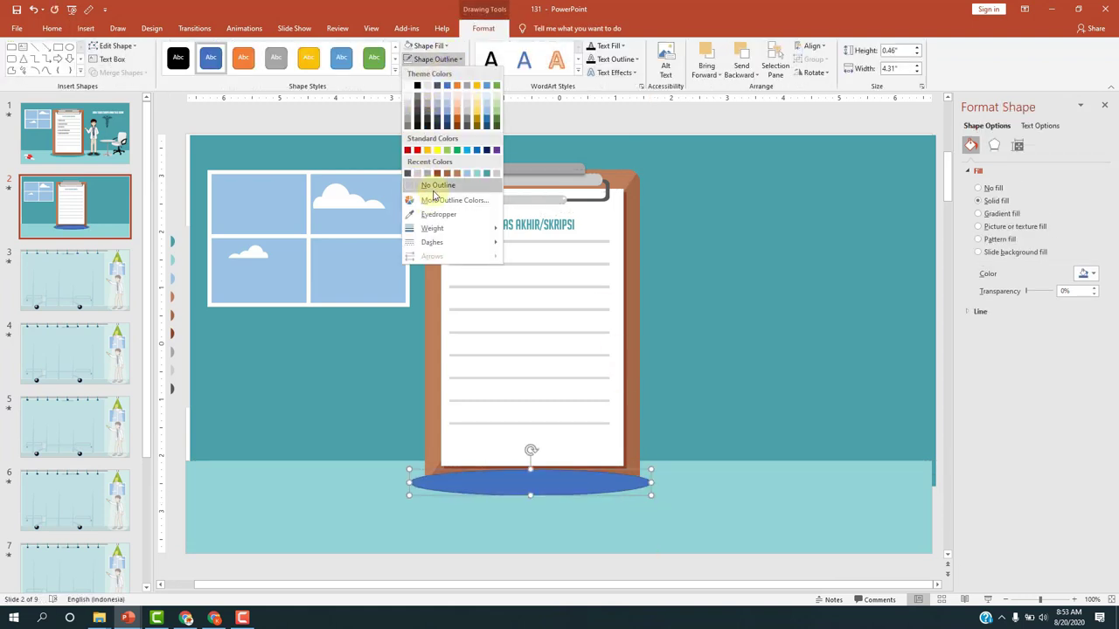
left_click(435, 186)
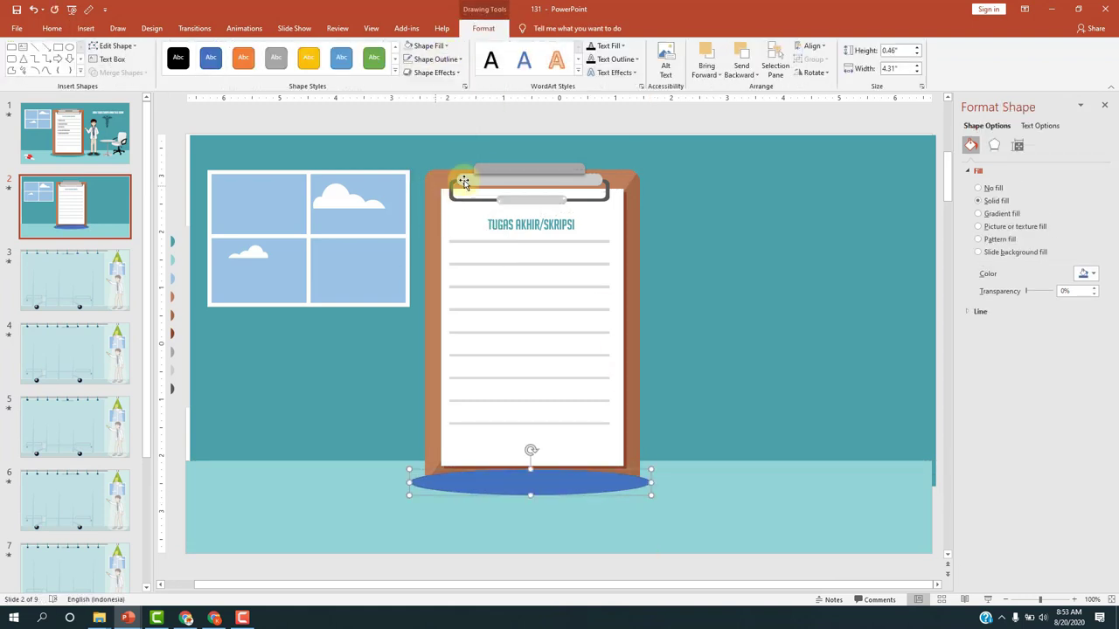
left_click(425, 46)
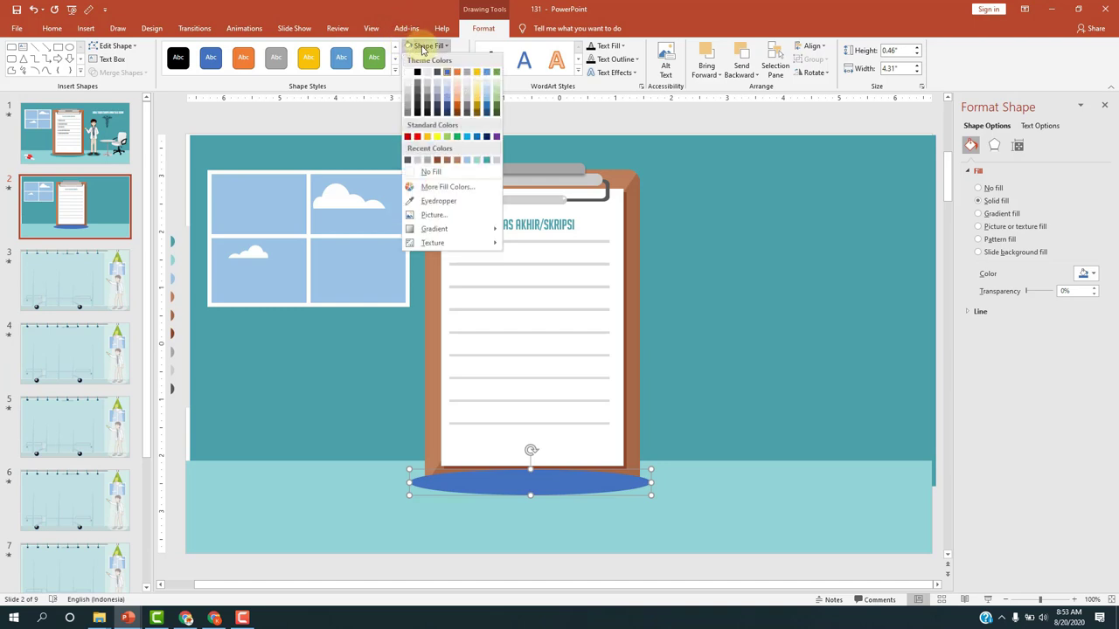
left_click(438, 200)
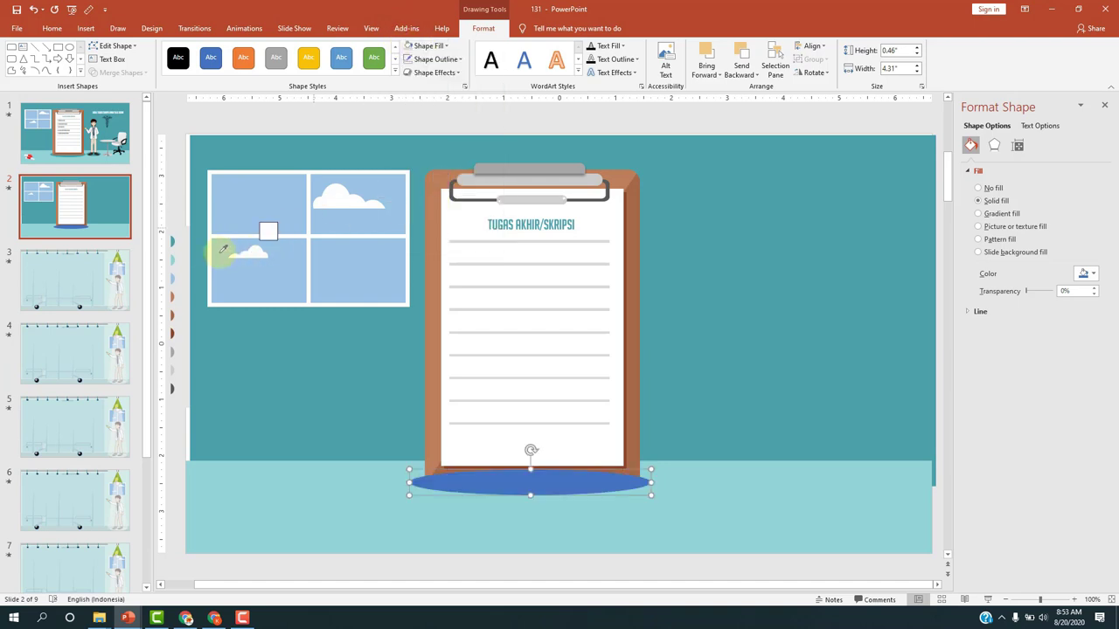
scroll(205, 246, "down", 3, "ctrl")
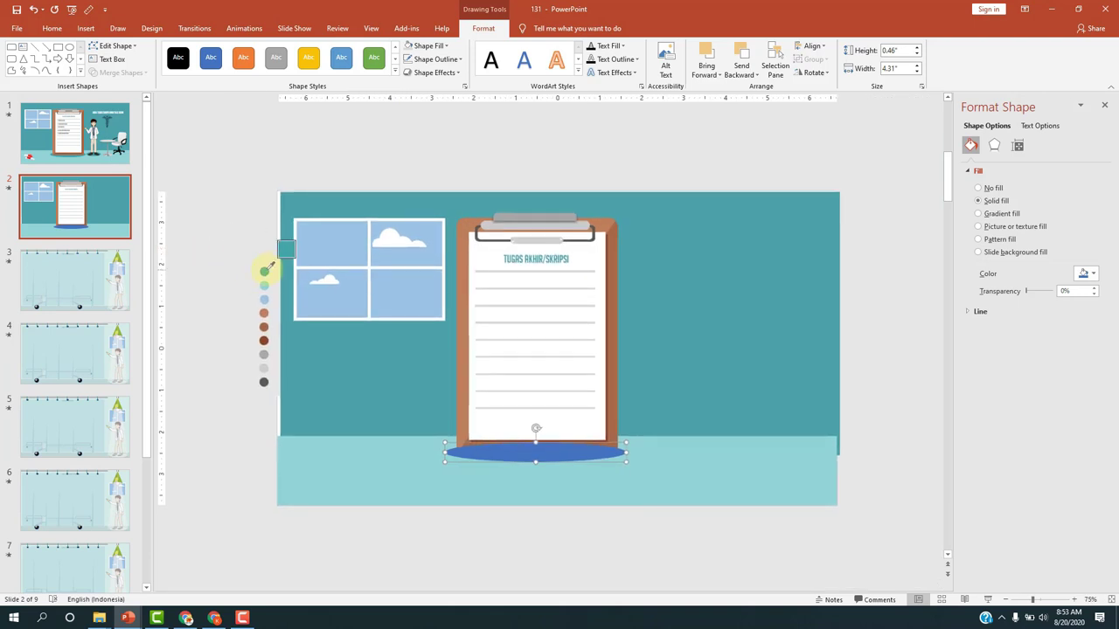
left_click(265, 270)
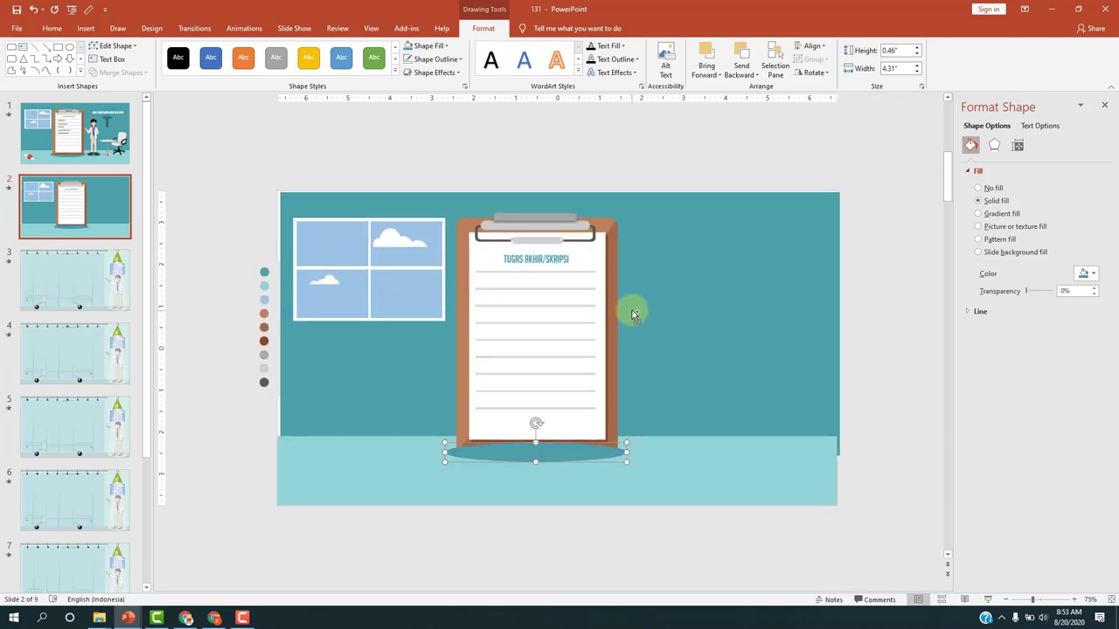
scroll(633, 313, "up", 3, "ctrl")
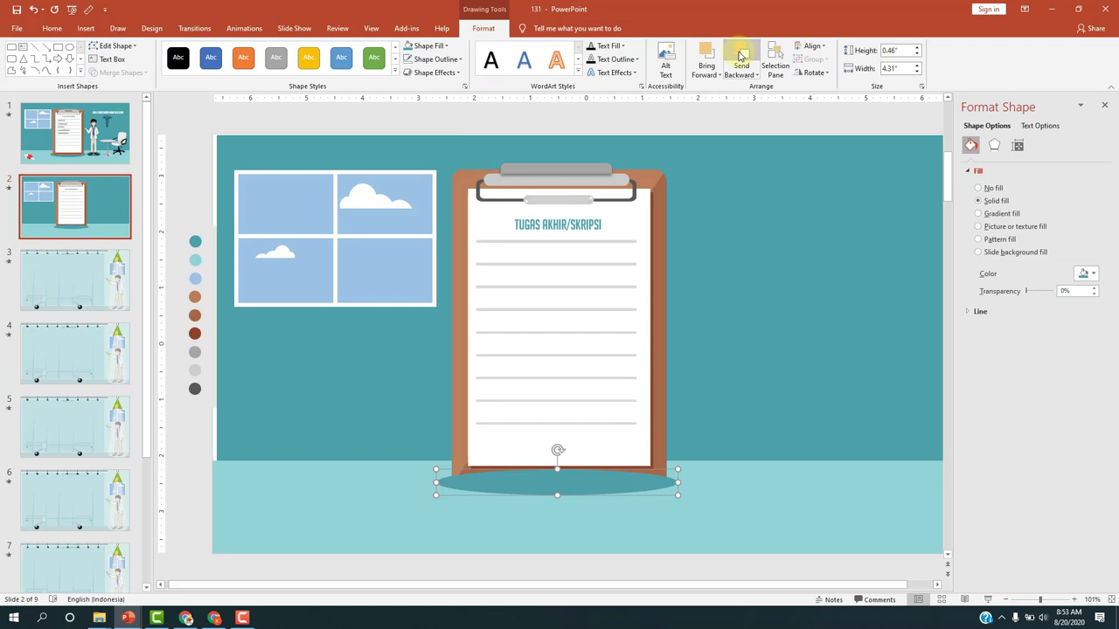
left_click(741, 55)
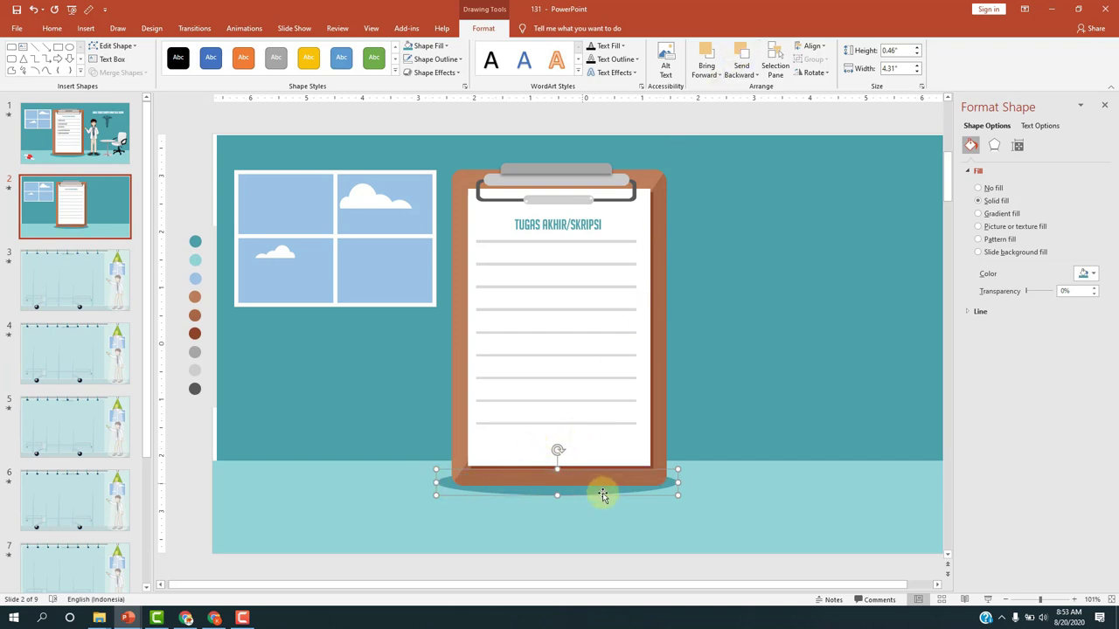
left_click(712, 479)
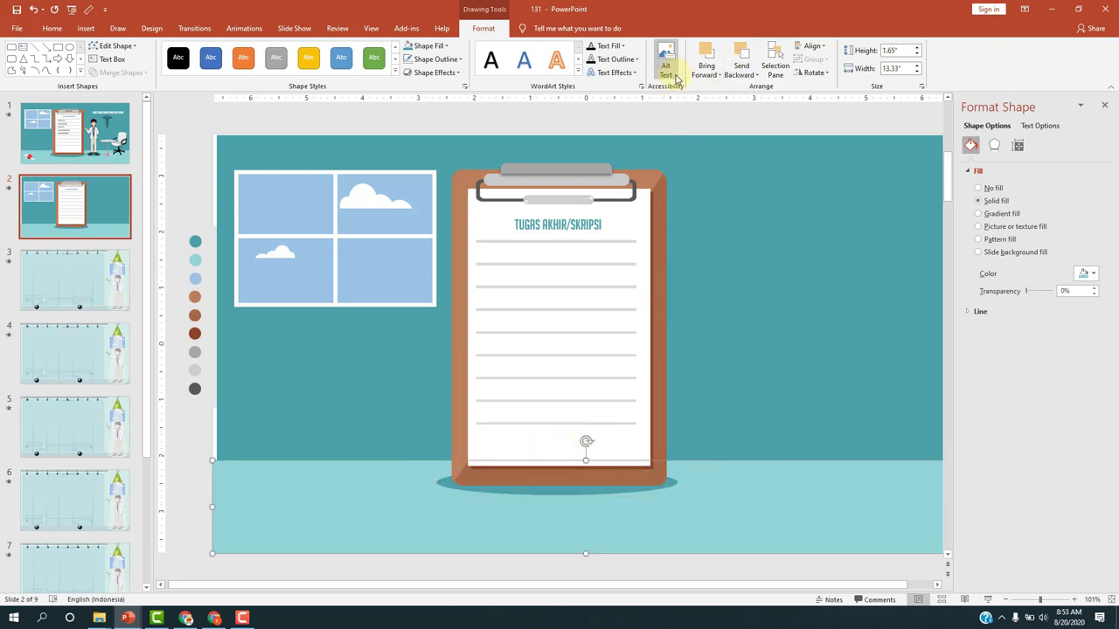
Nudge the large teal wall shape left to the slide edge
left_click(740, 66)
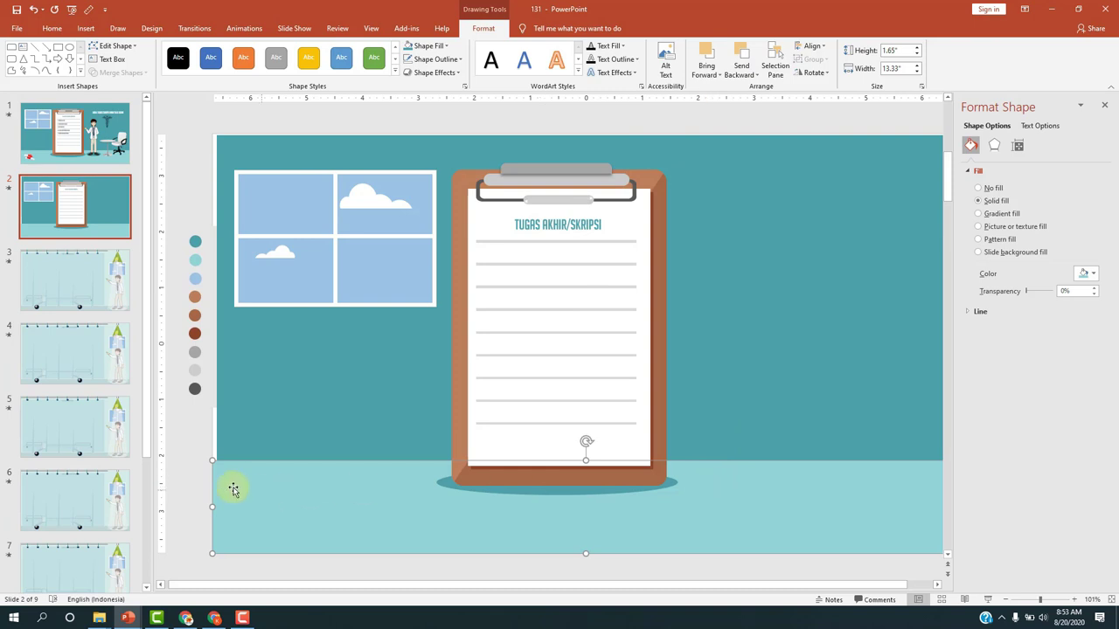
left_click(198, 477)
left_click(237, 431)
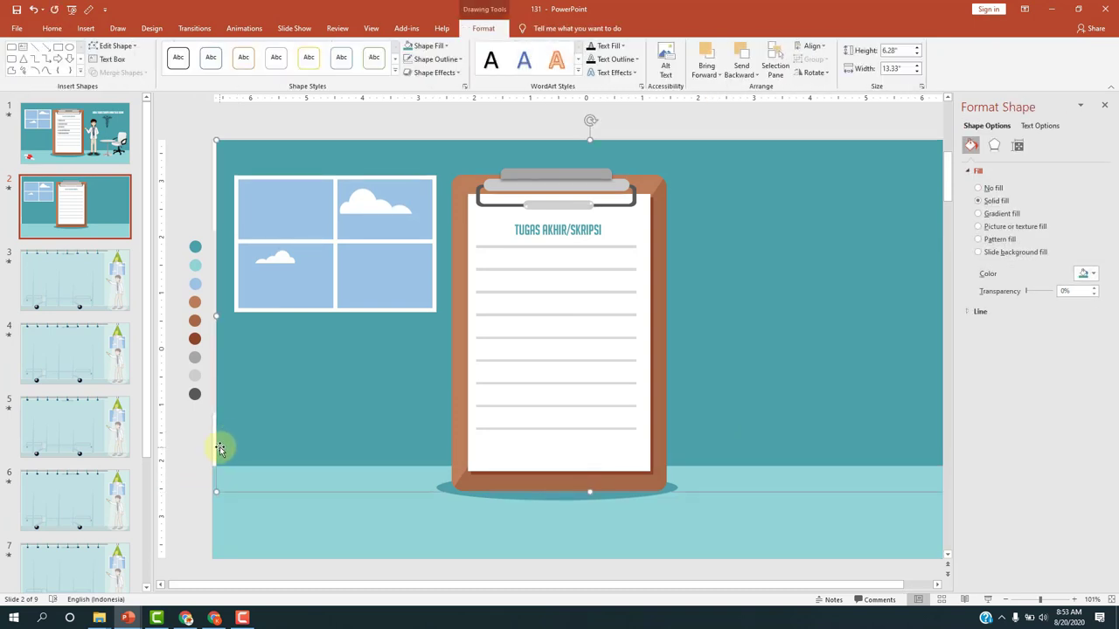
key("Left")
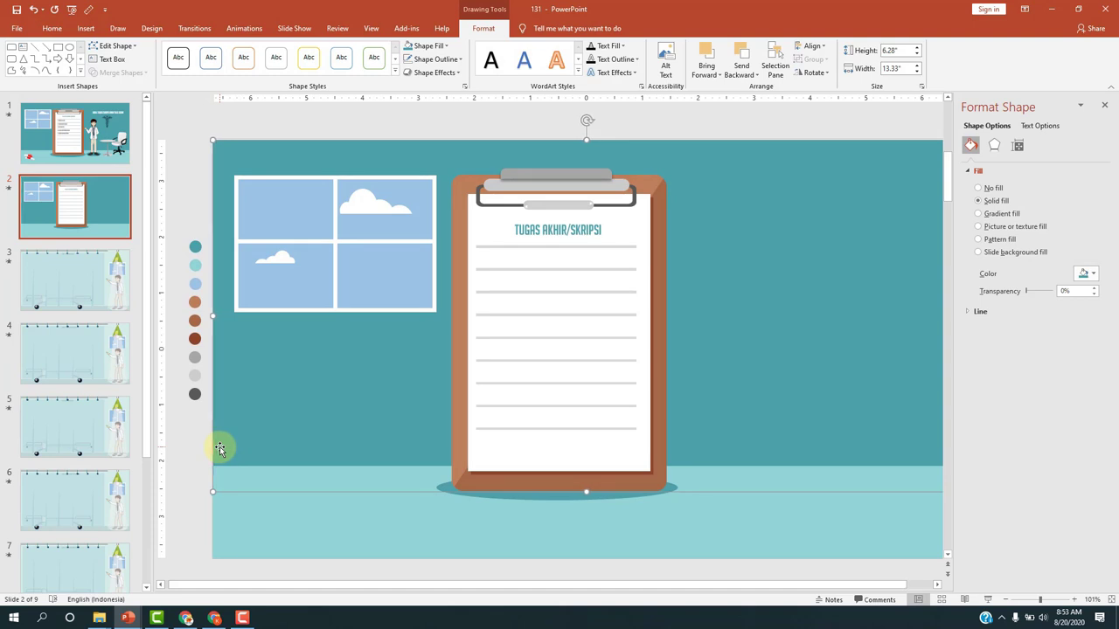
left_click(201, 447)
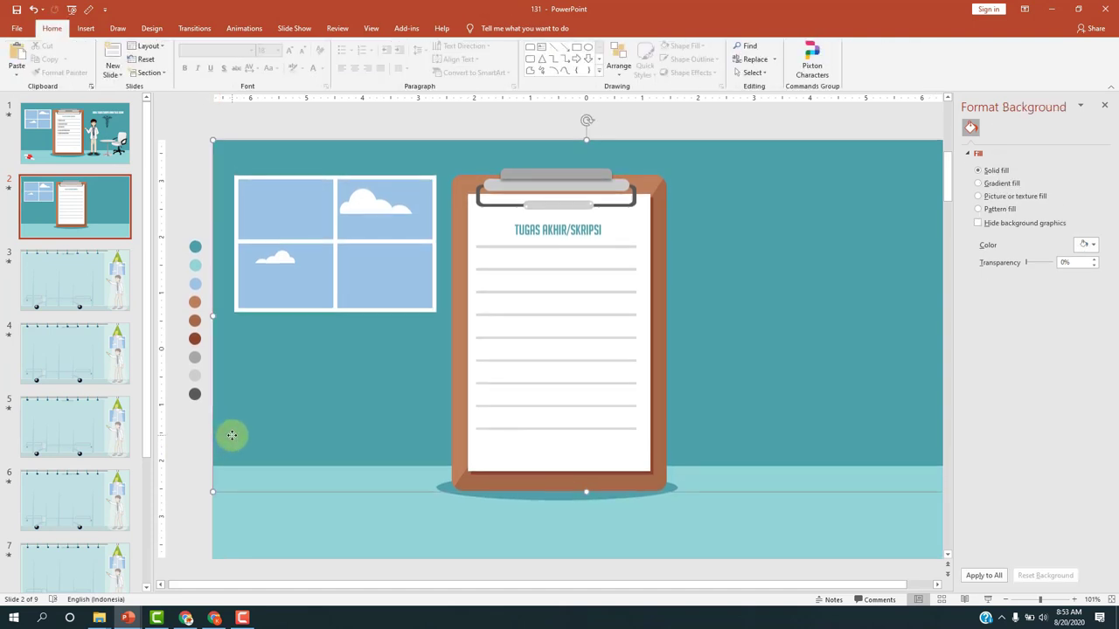
left_click(231, 434)
left_click(223, 434)
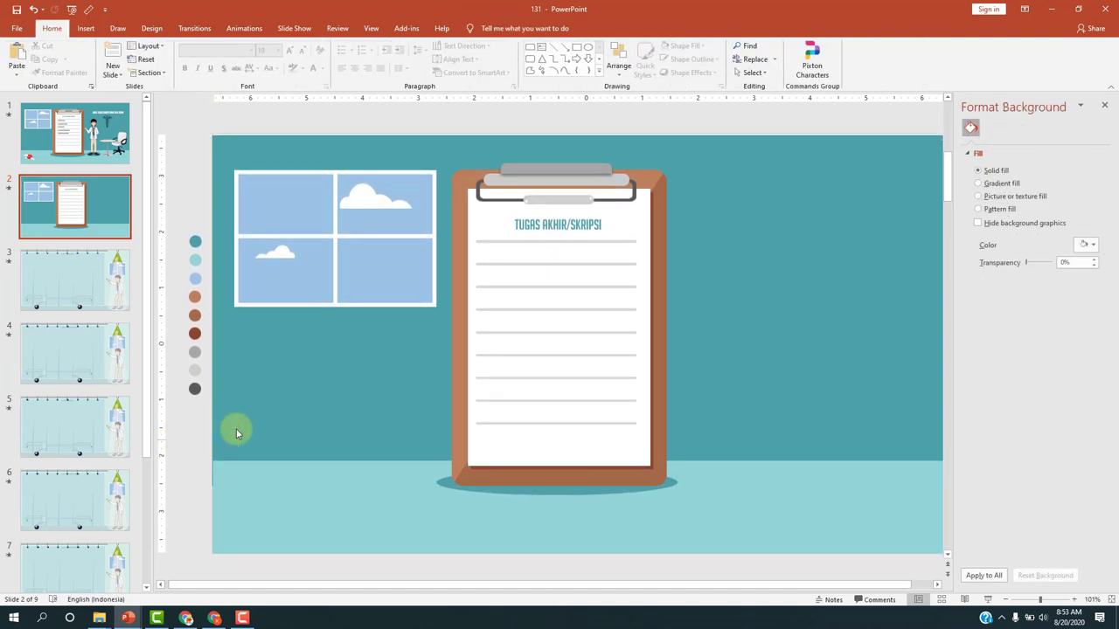
left_click(236, 433)
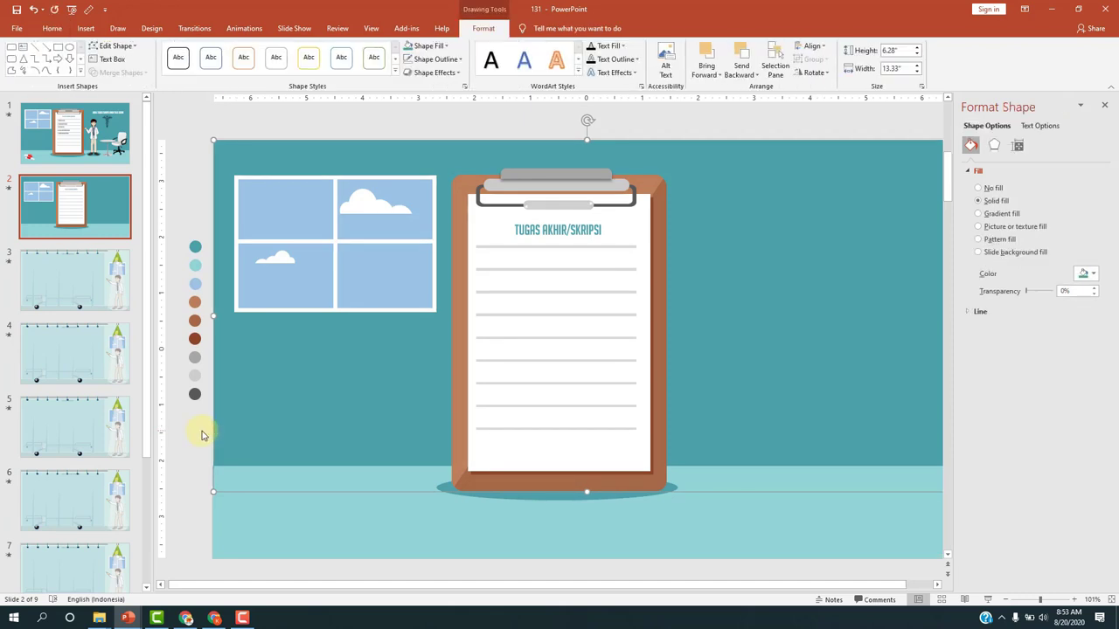
Realign the teal wall with the slide edges, then check slide 1 and return to slide 2
left_click(219, 469)
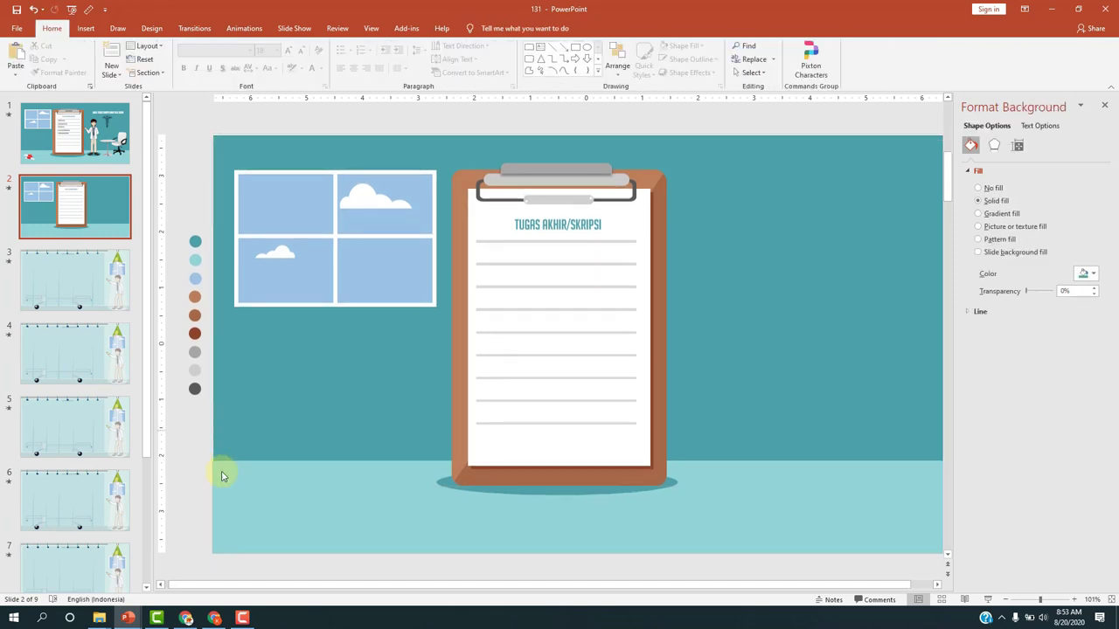
left_click(234, 464)
left_click(234, 437)
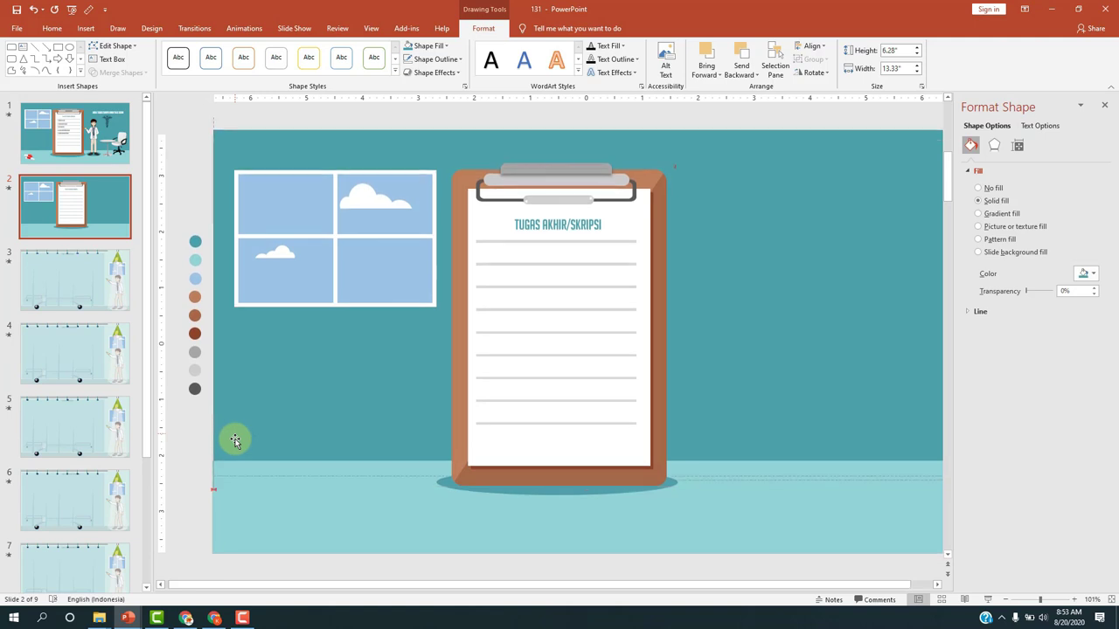
left_click_drag(235, 437, 234, 436)
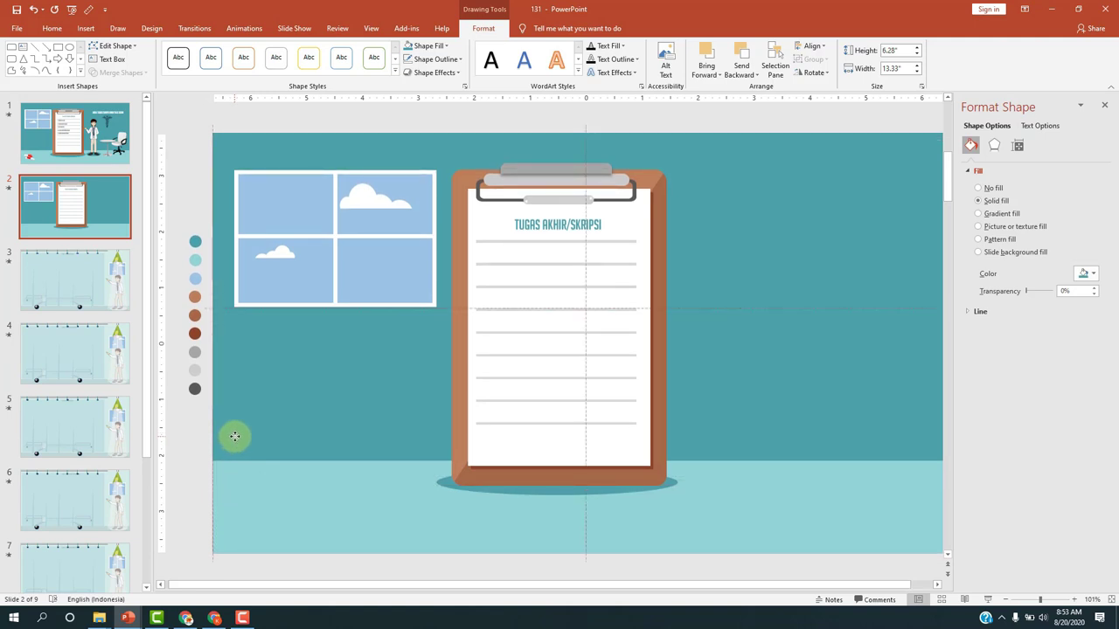
left_click(184, 461)
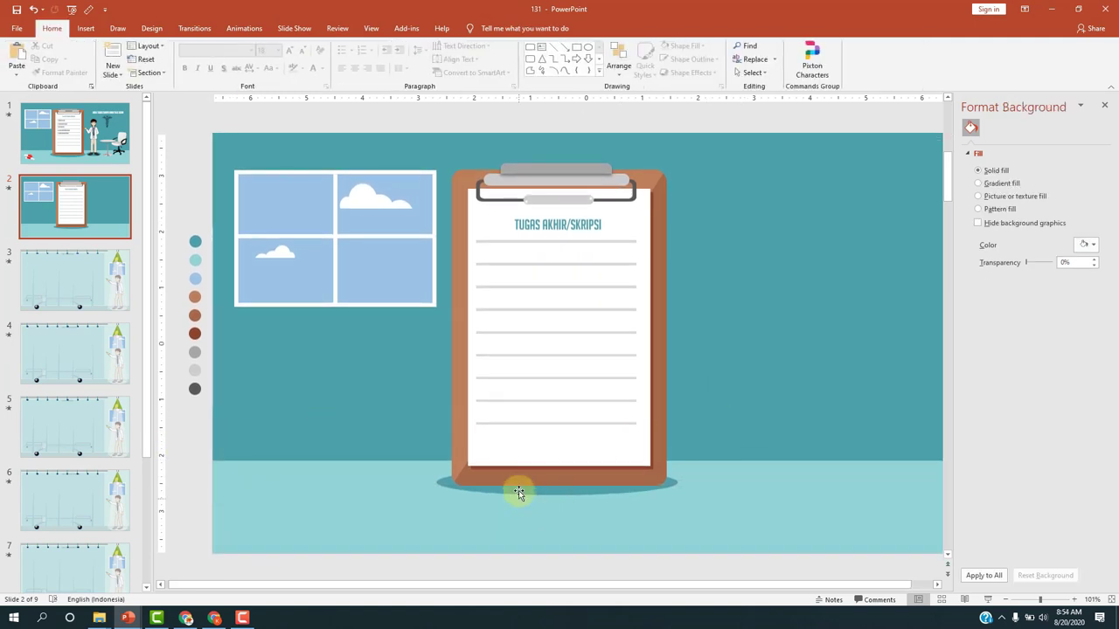
left_click(74, 133)
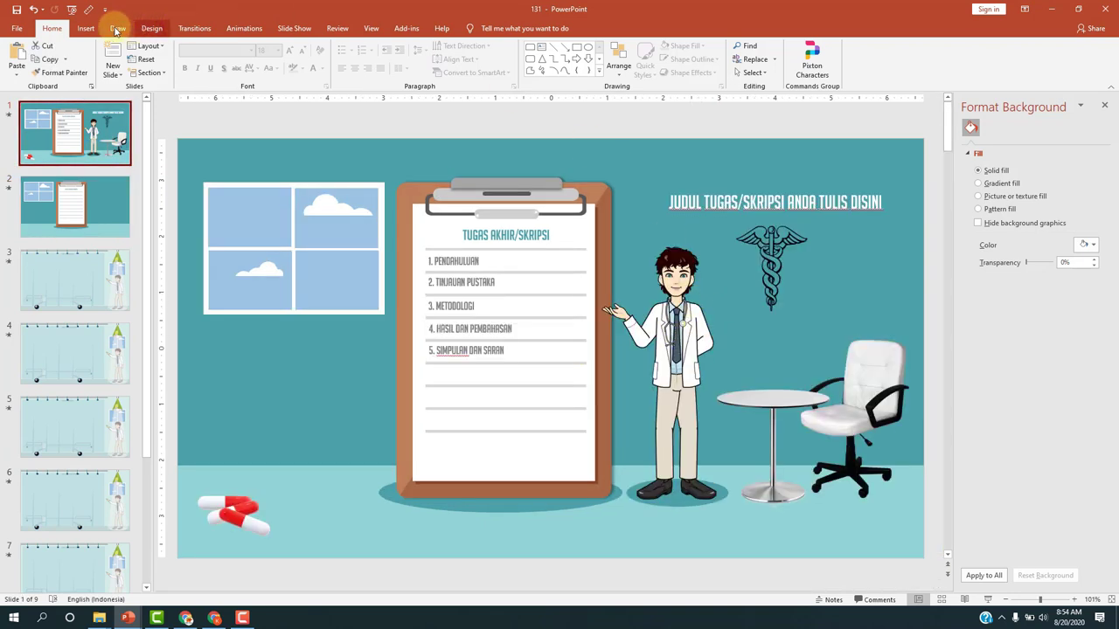
left_click(97, 188)
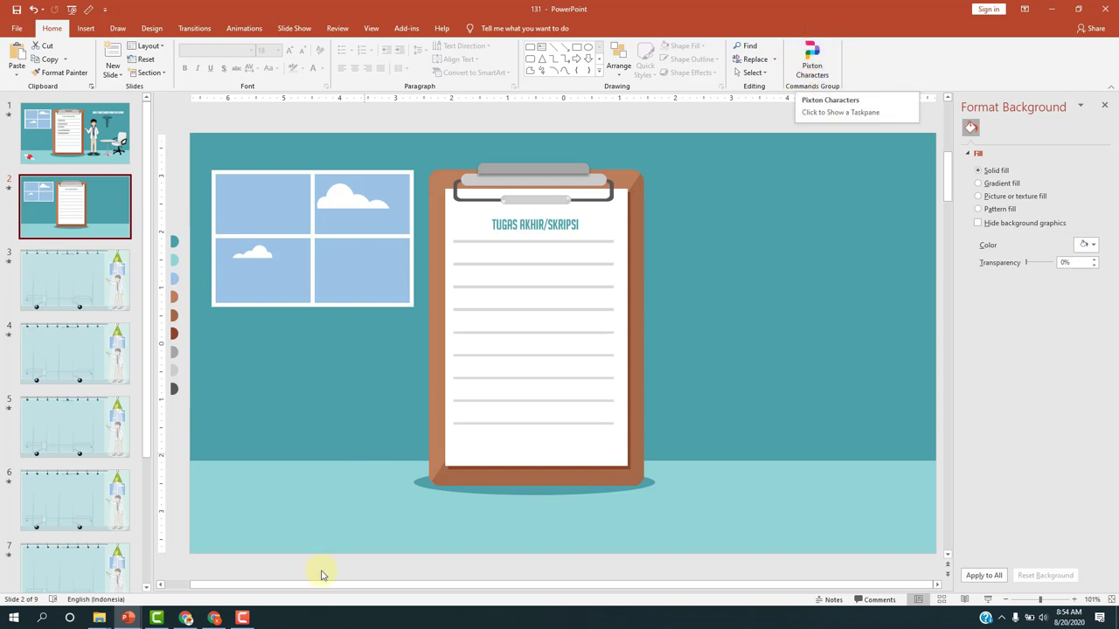
left_click(214, 618)
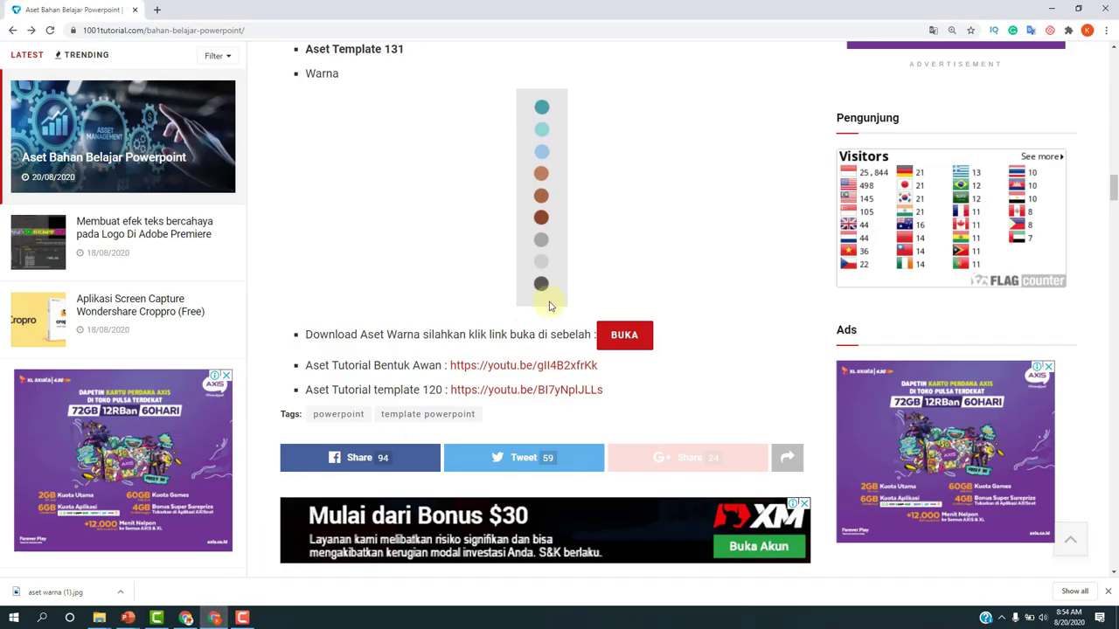
scroll(547, 297, "up", 2)
scroll(546, 298, "up", 1)
scroll(549, 301, "up", 2)
scroll(549, 304, "up", 2)
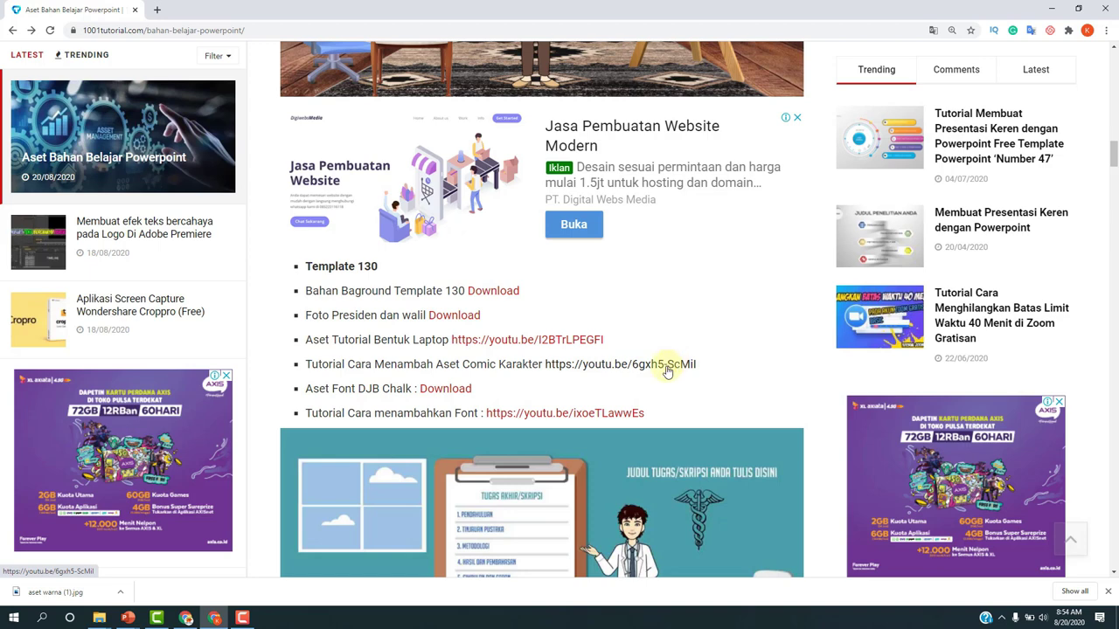
left_click(128, 618)
left_click(89, 569)
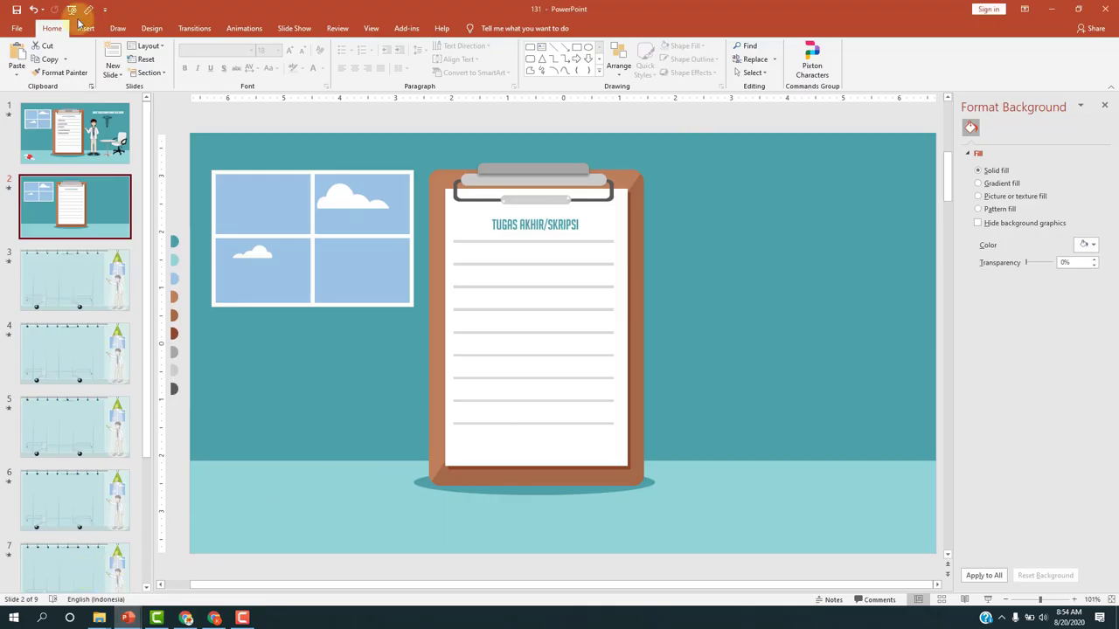
Open Pixton Characters in place of Format Background and start a male character with chosen skin tone and hair
left_click(815, 72)
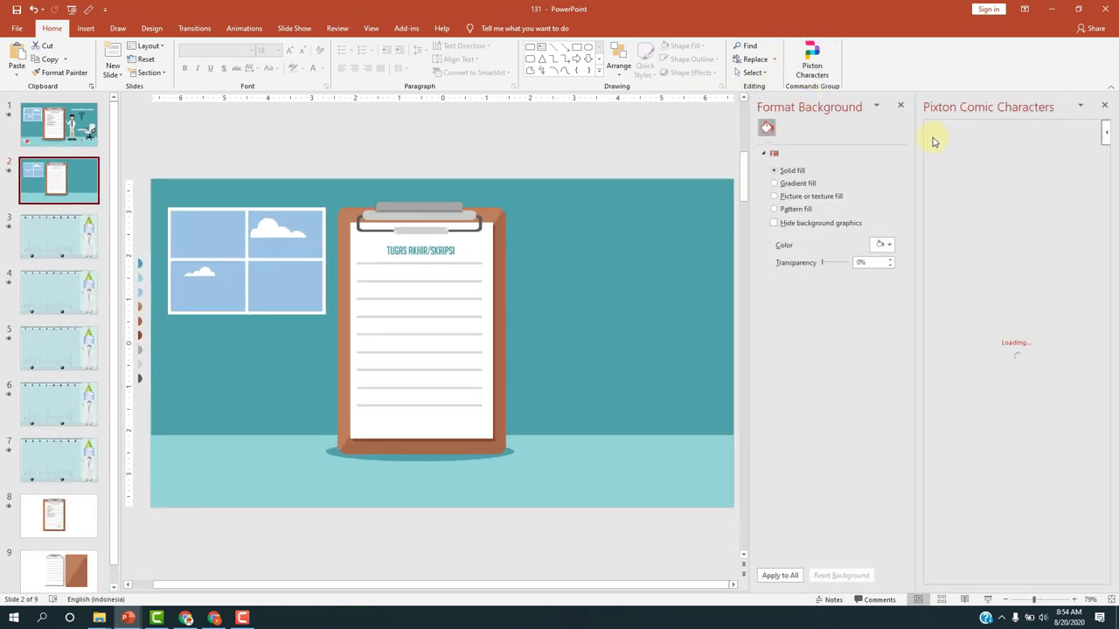
left_click(900, 107)
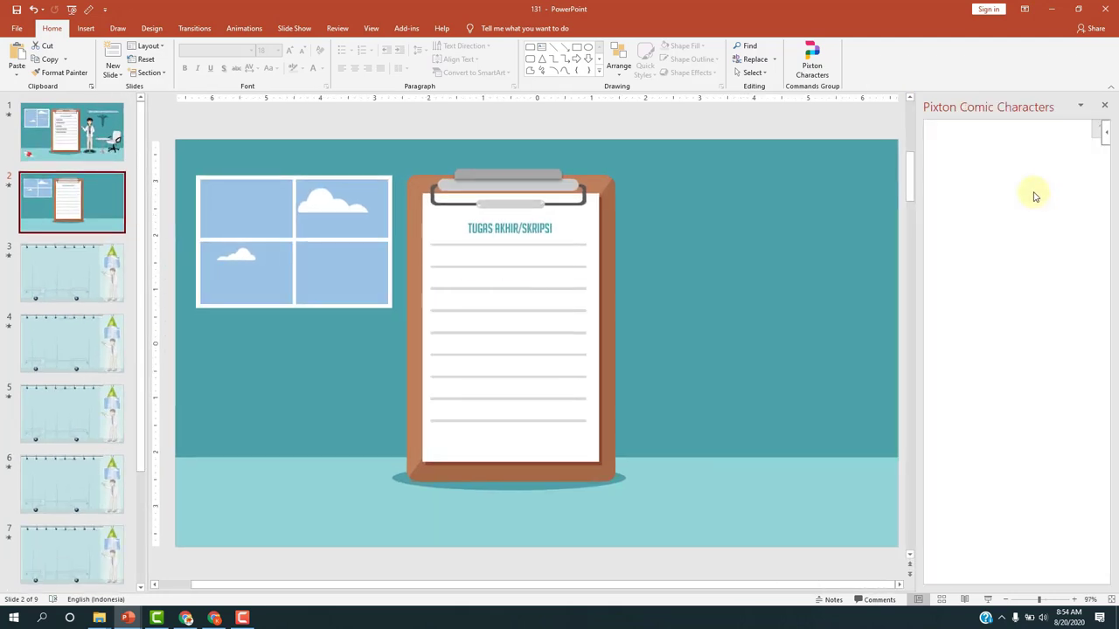
left_click(1012, 304)
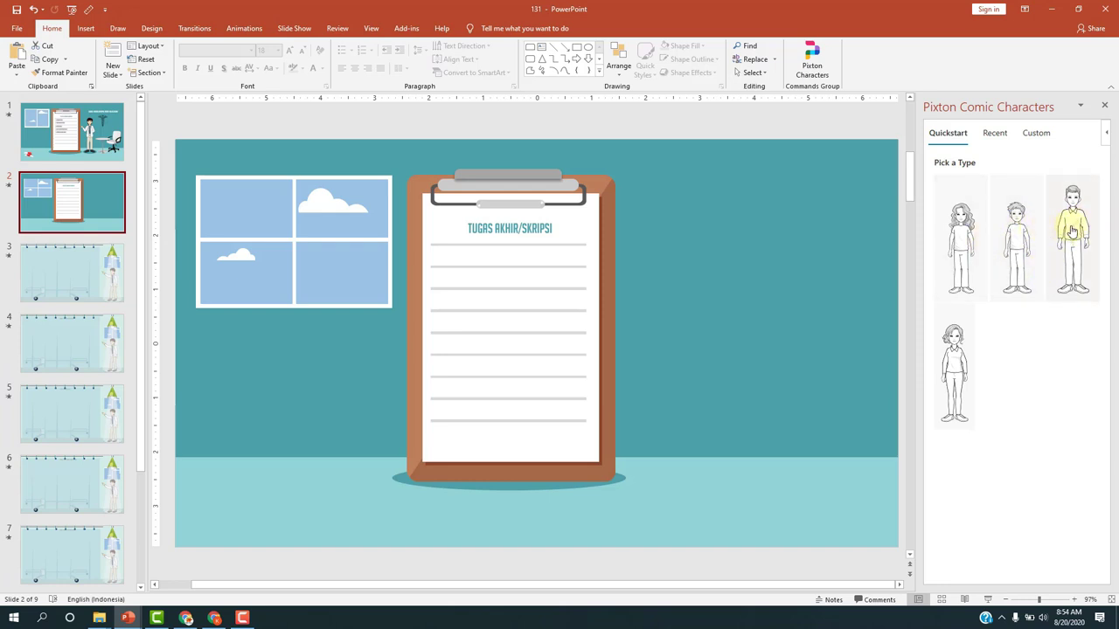
left_click(1074, 229)
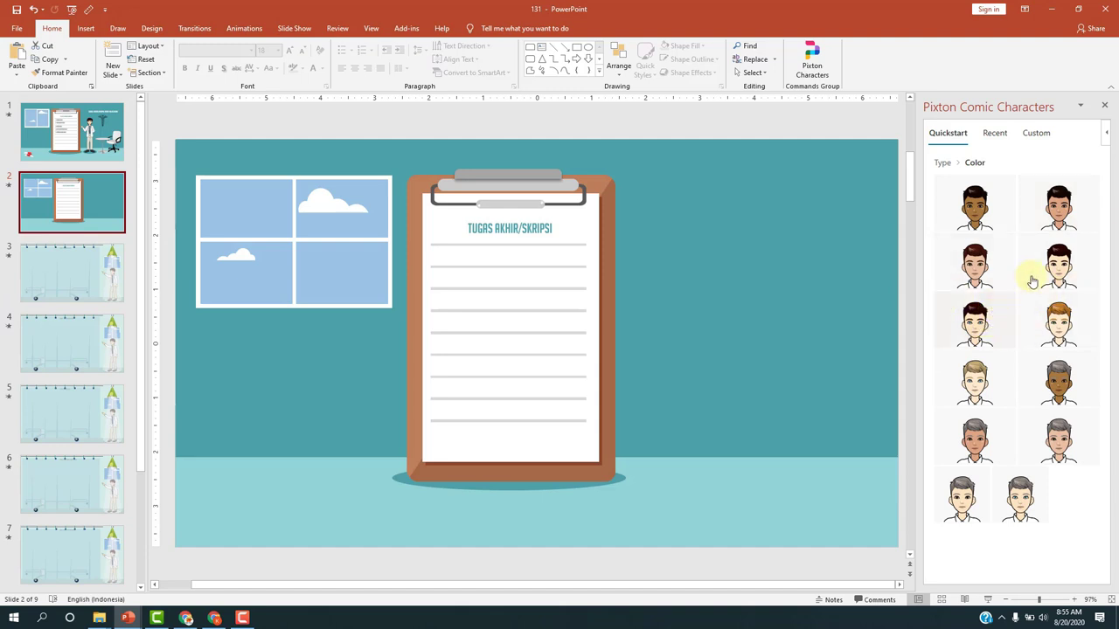
left_click(1066, 274)
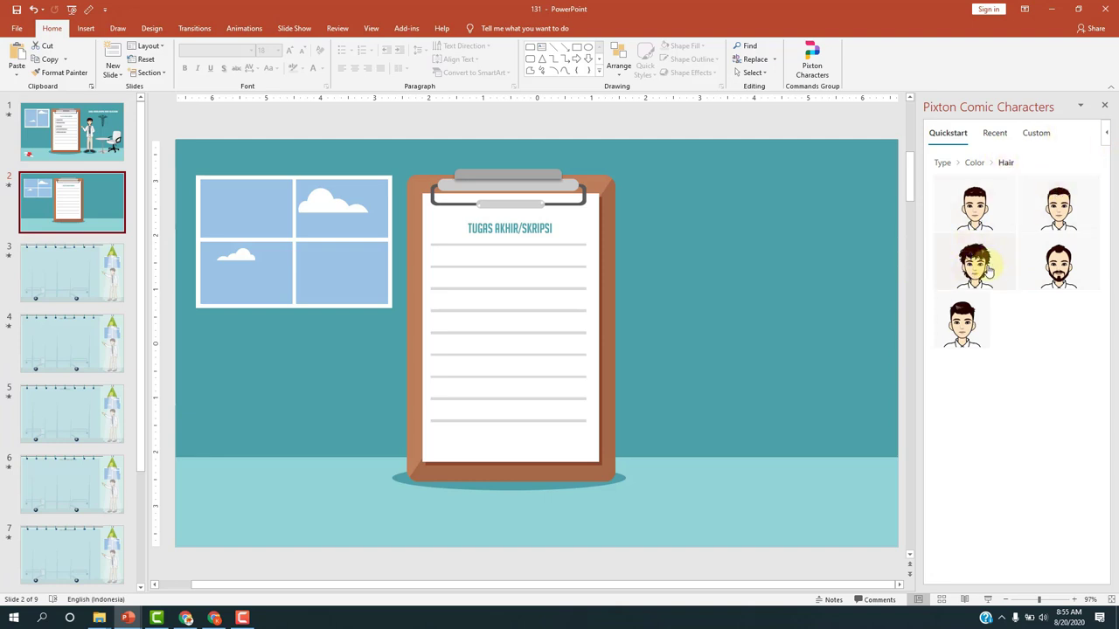
left_click(976, 261)
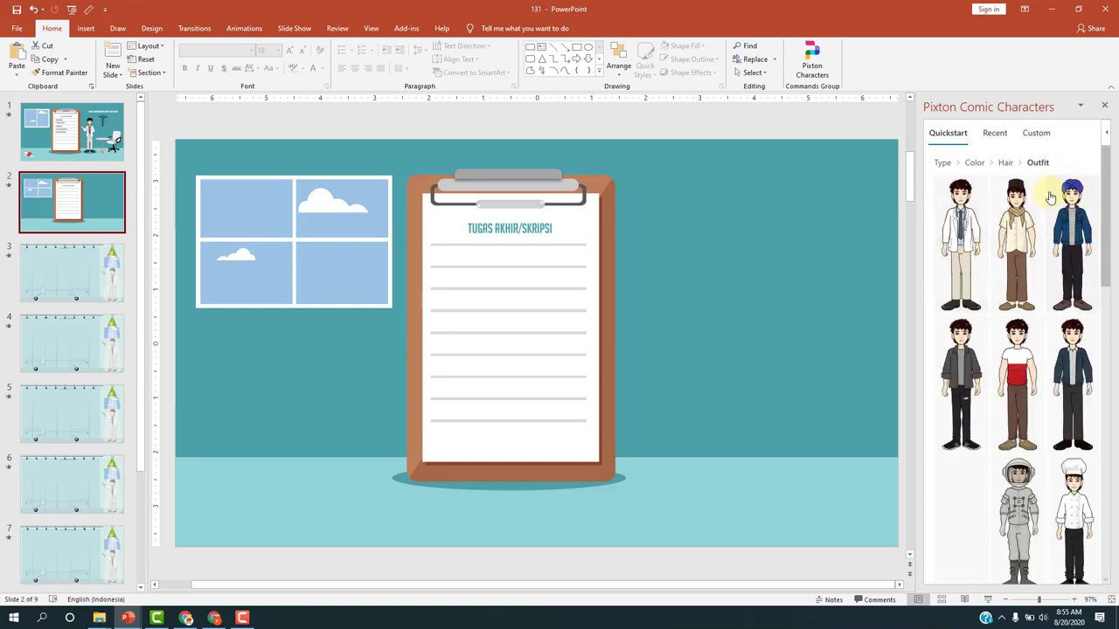
Browse the Outfit grid and choose the white lab-coat doctor outfit
scroll(1084, 236, "down", 5)
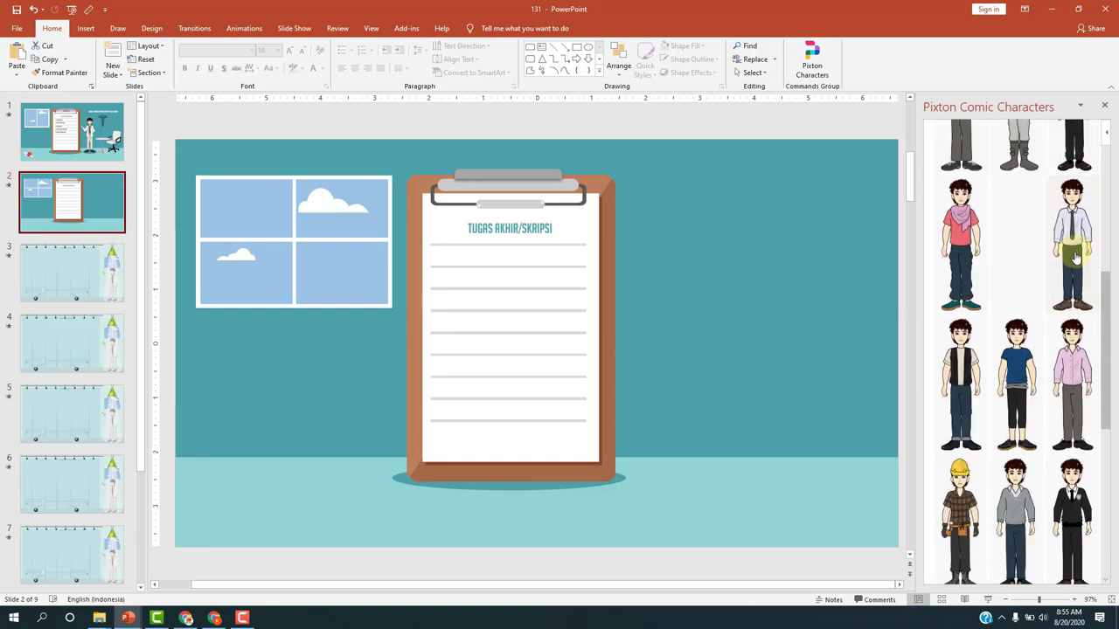
scroll(1073, 254, "up", 5)
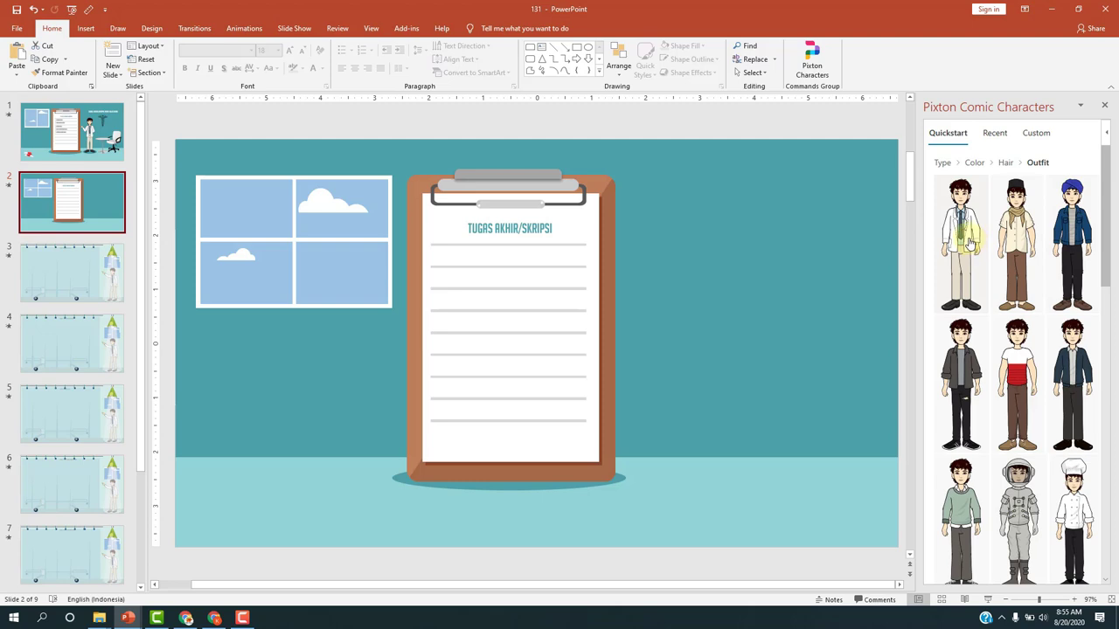
scroll(968, 243, "down", 3)
scroll(1021, 278, "down", 3)
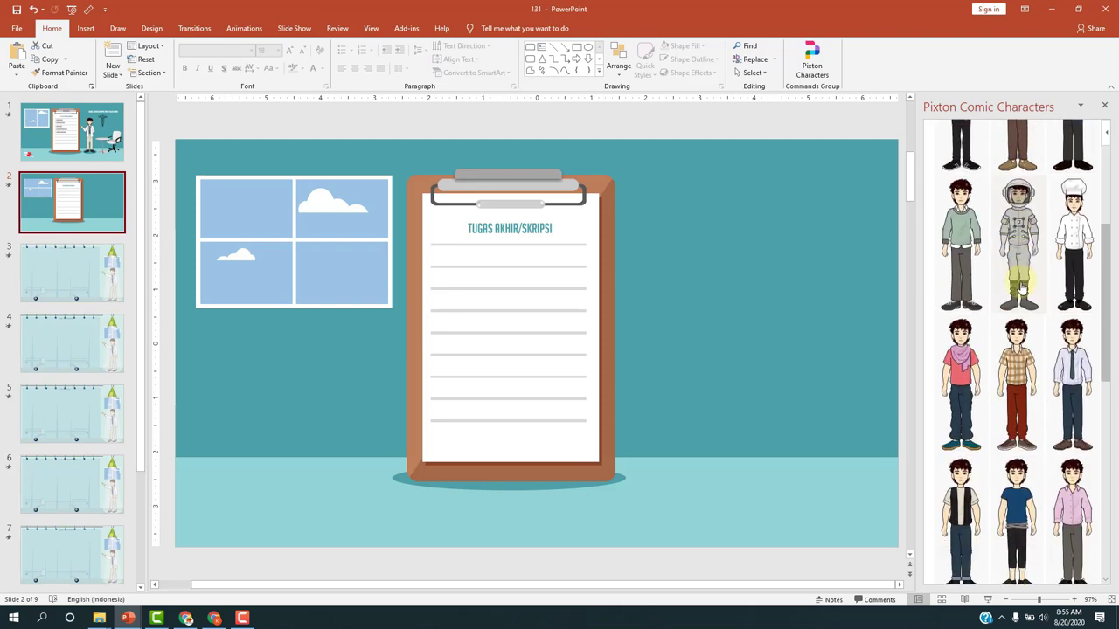
scroll(1014, 332, "down", 3)
scroll(991, 387, "down", 3)
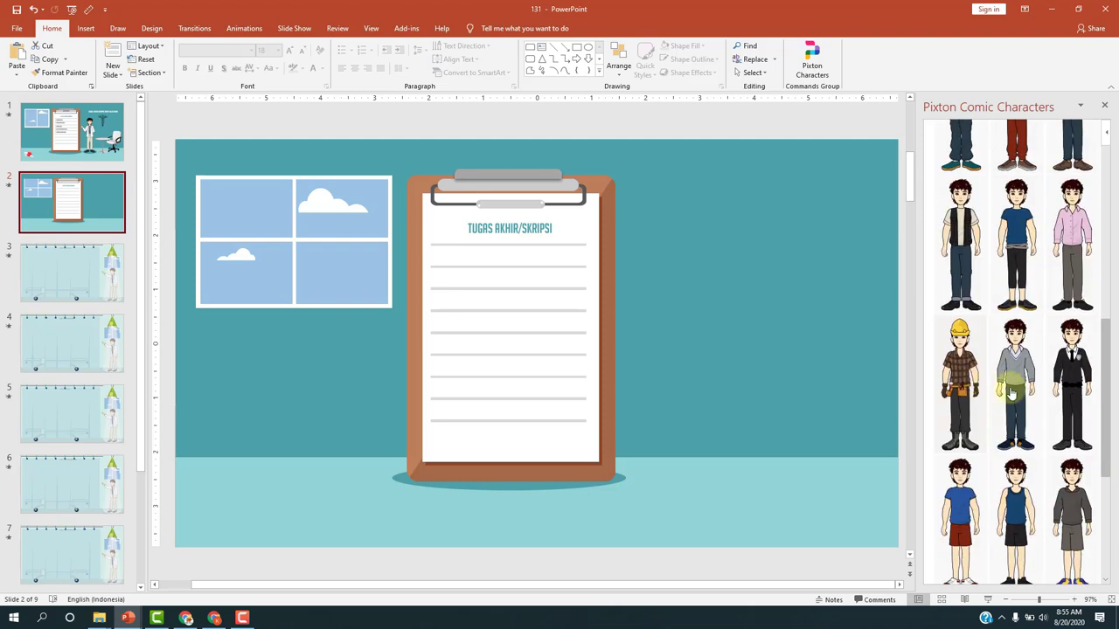
scroll(1052, 420, "down", 3)
scroll(1040, 411, "down", 3)
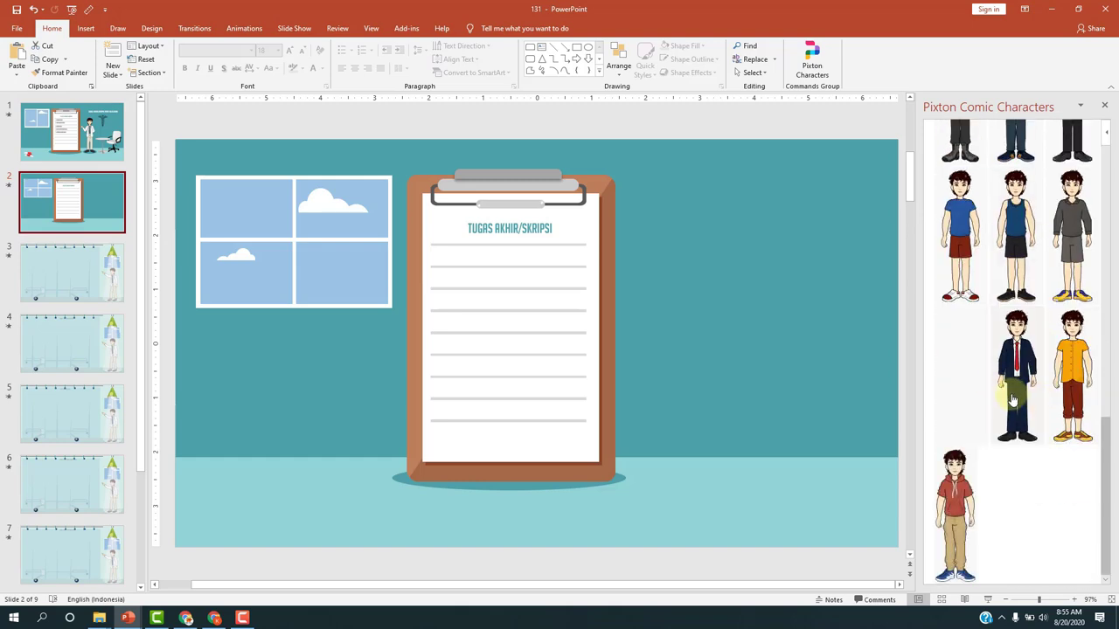
scroll(1025, 391, "up", 2)
scroll(1024, 362, "up", 3)
scroll(1044, 320, "up", 3)
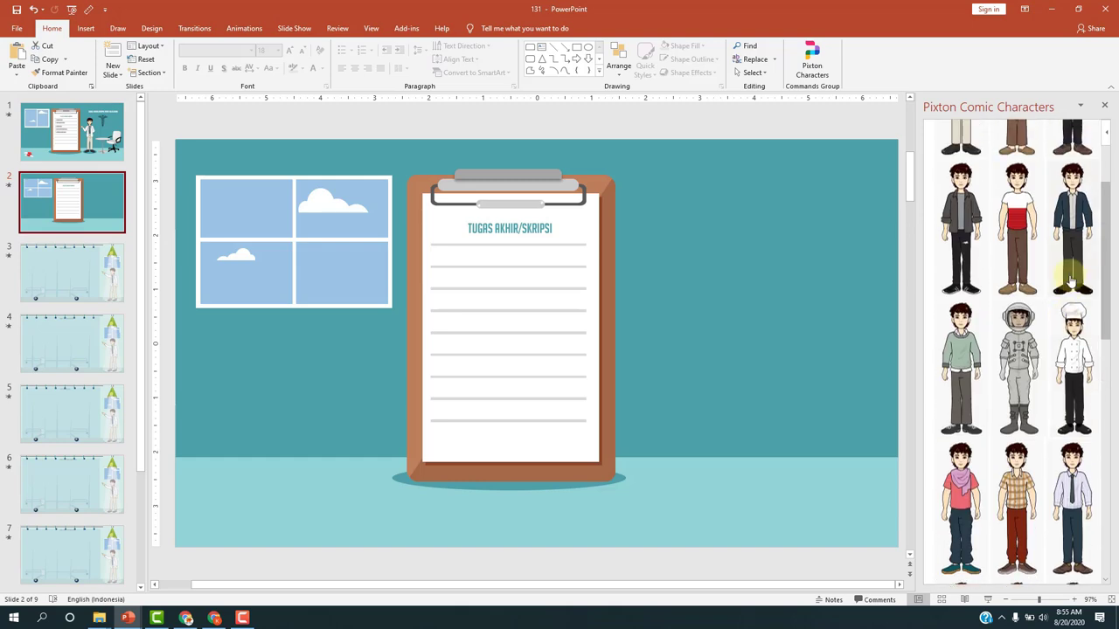
scroll(1062, 293, "up", 3)
left_click(969, 238)
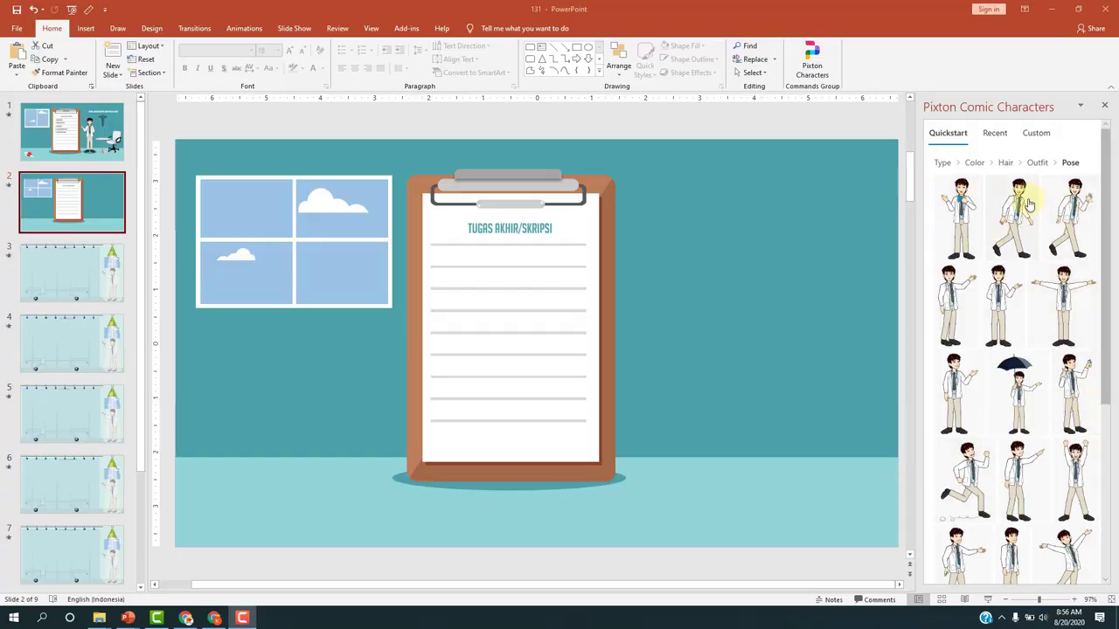
mouse_move(1106, 153)
left_mouse_down()
mouse_move(1105, 238)
mouse_move(1109, 173)
left_mouse_up()
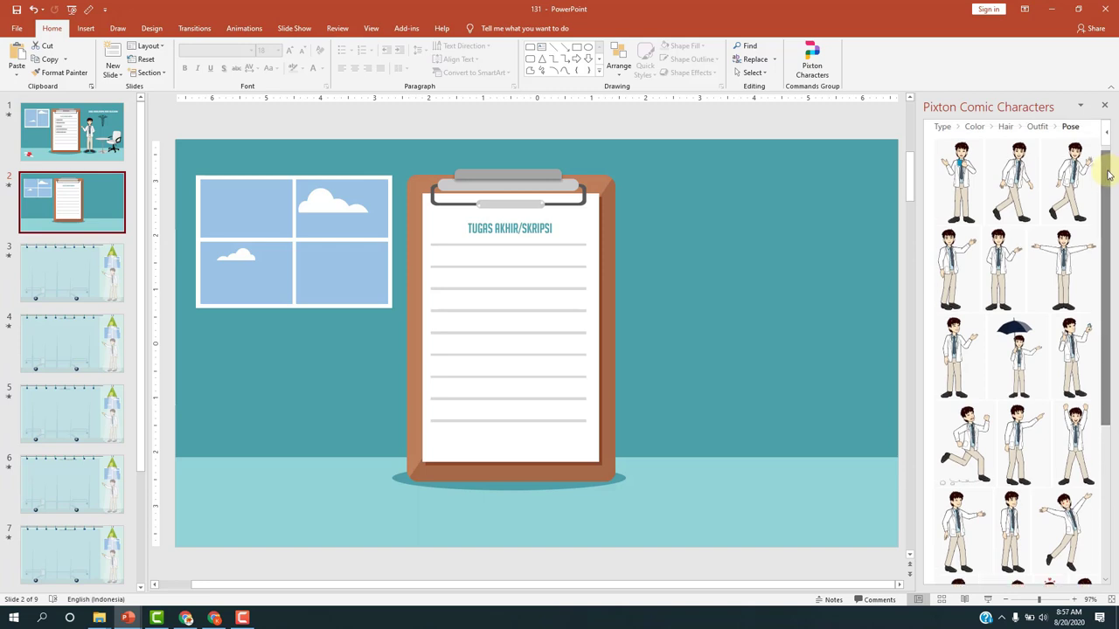
Insert the doctor in a presenting pose, then shrink him and move him right of the clipboard
left_click(999, 260)
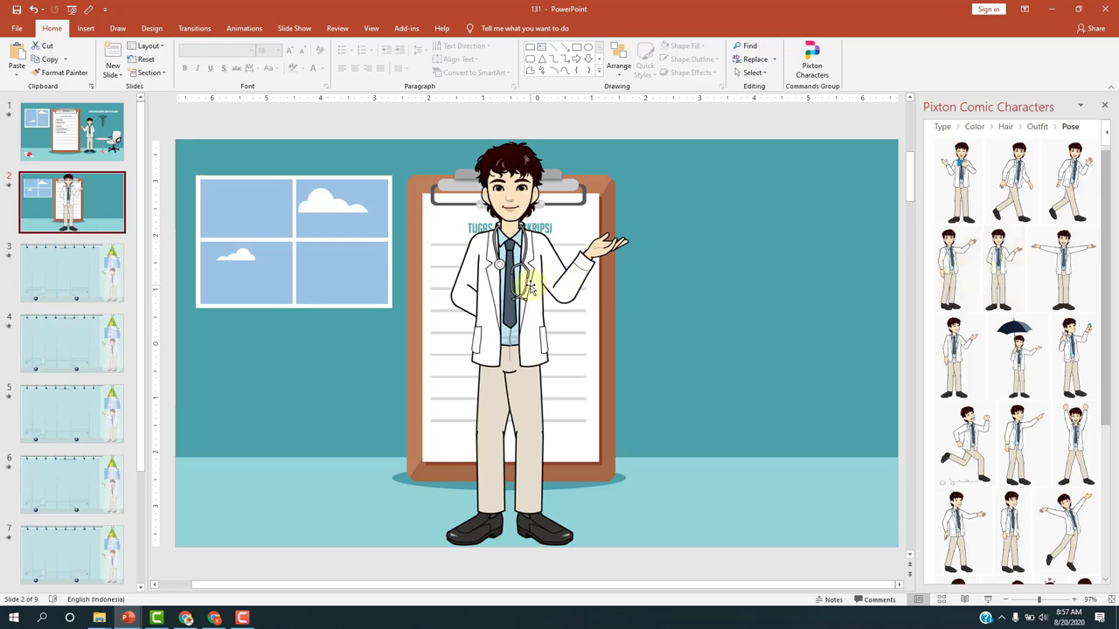
left_click_drag(529, 288, 684, 281)
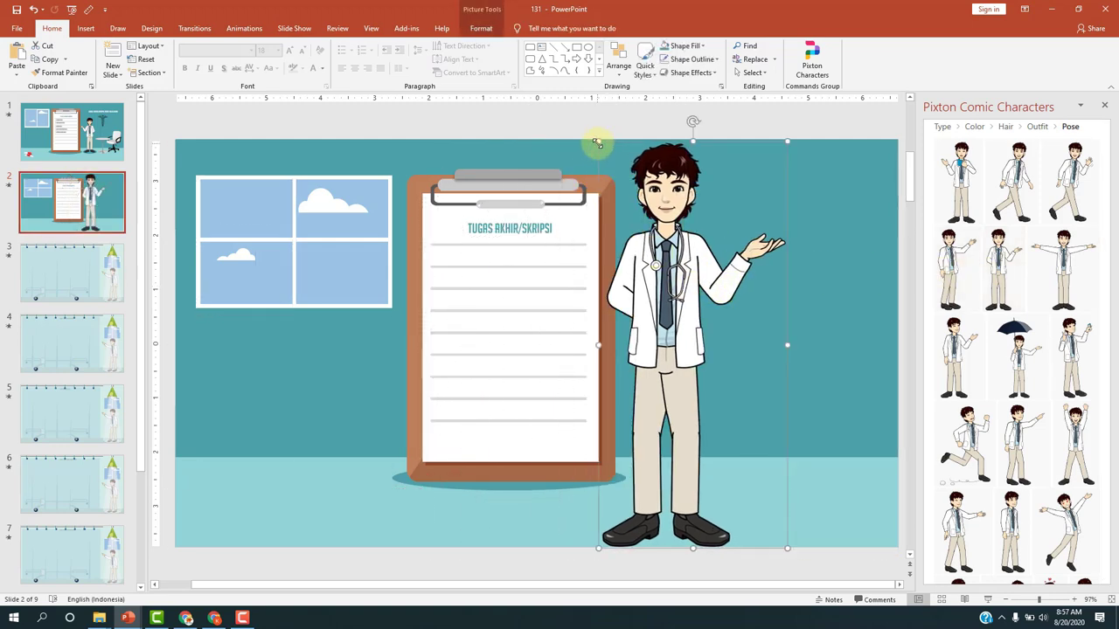
mouse_move(598, 143)
left_mouse_down()
mouse_move(657, 260)
mouse_move(697, 299)
mouse_move(670, 262)
left_mouse_up()
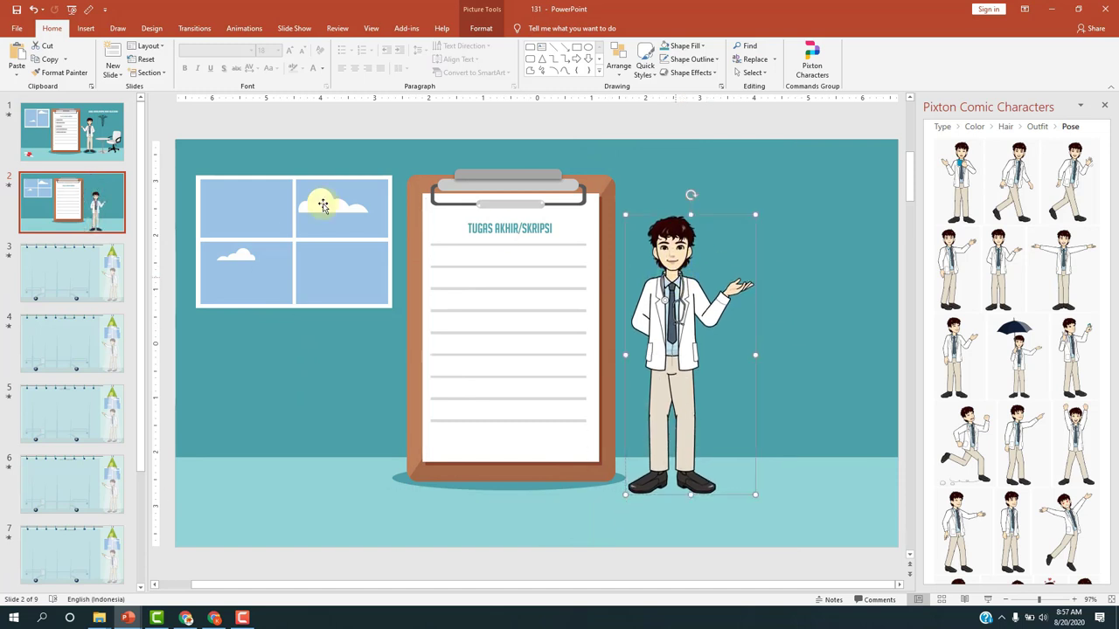
left_click(72, 131)
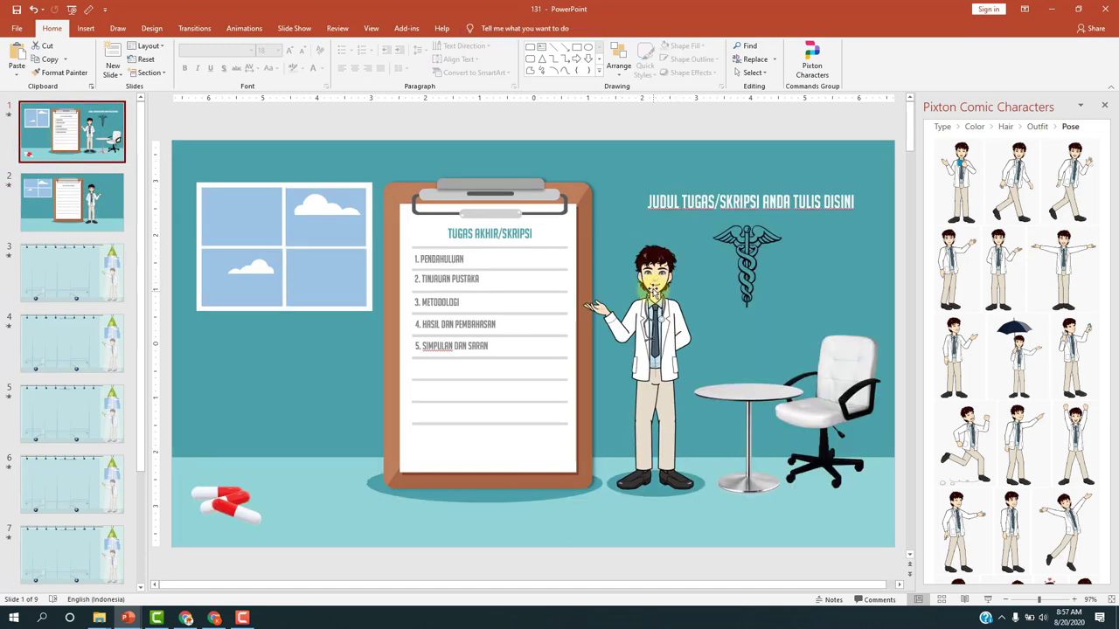
left_click(106, 208)
left_click(659, 289)
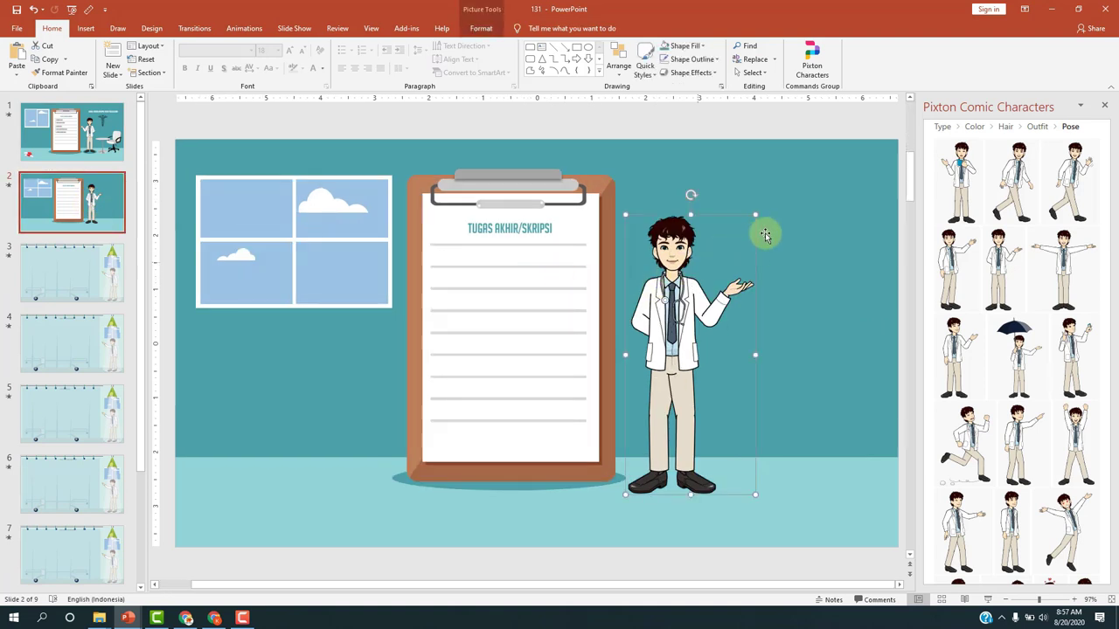
left_click_drag(755, 214, 752, 216)
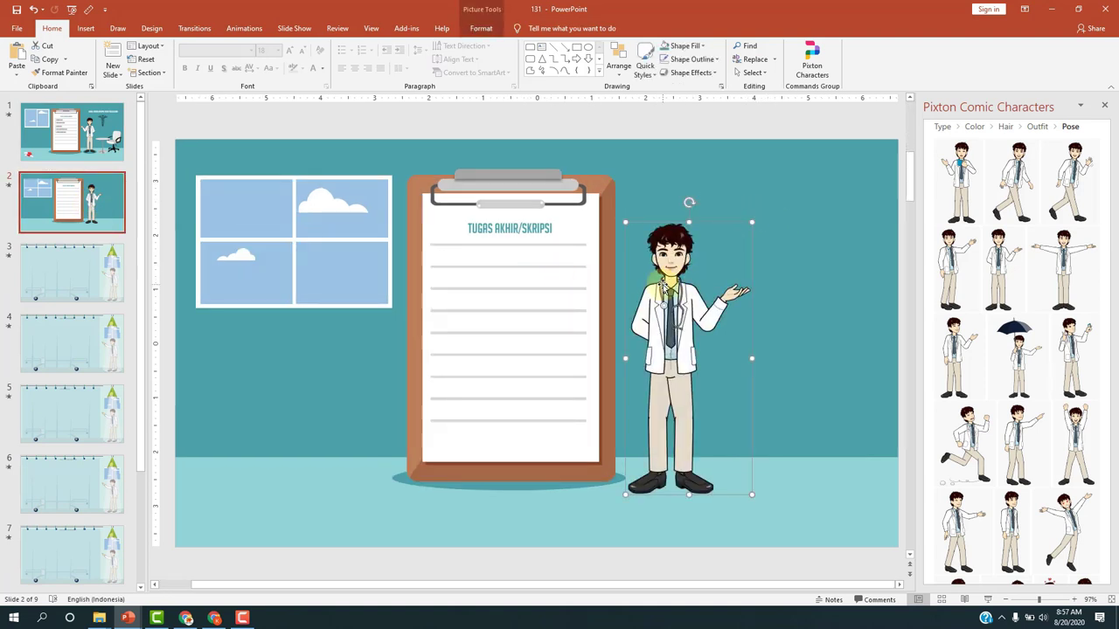
Flip the doctor horizontally to face the clipboard, place him beside it, and close the Pixton pane
left_click(481, 28)
left_click(964, 73)
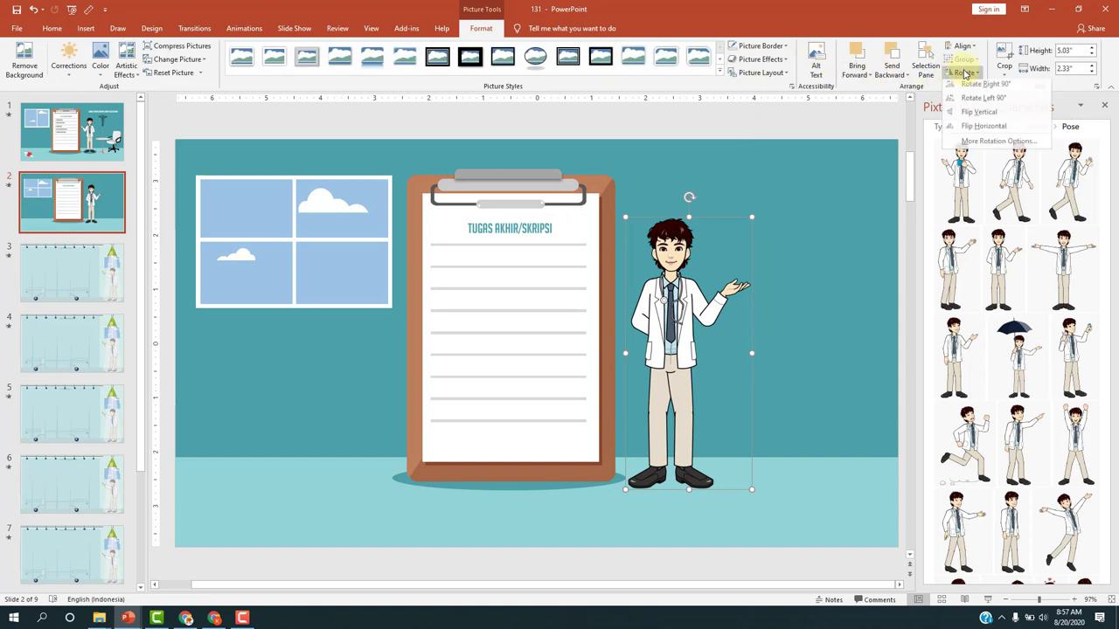
left_click(973, 131)
left_click(974, 131)
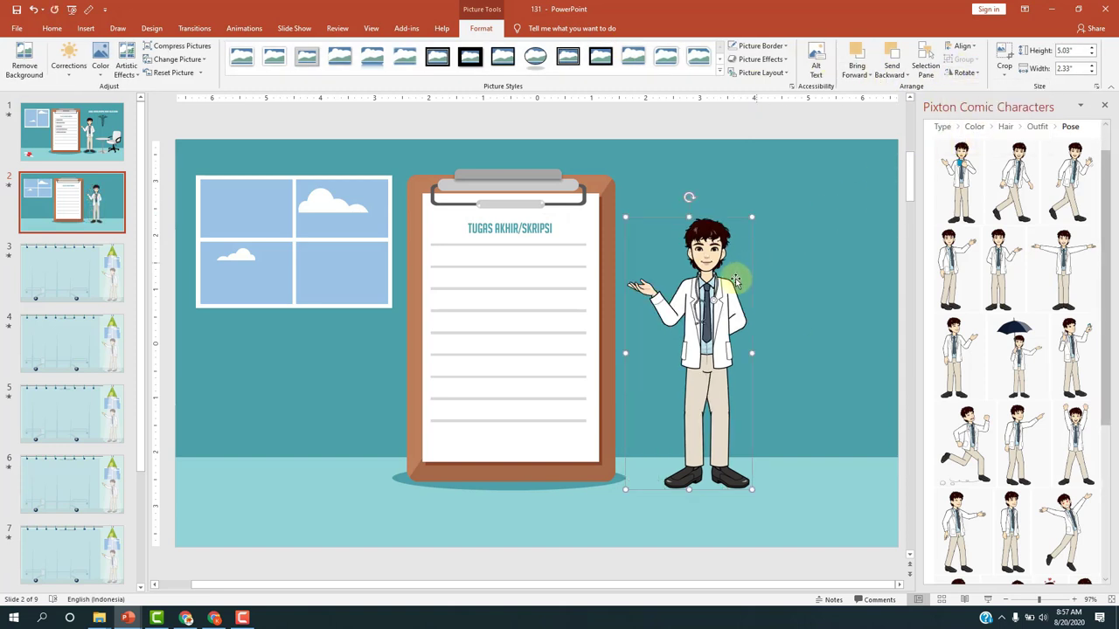
left_click_drag(705, 302, 685, 284)
left_click_drag(675, 297, 673, 298)
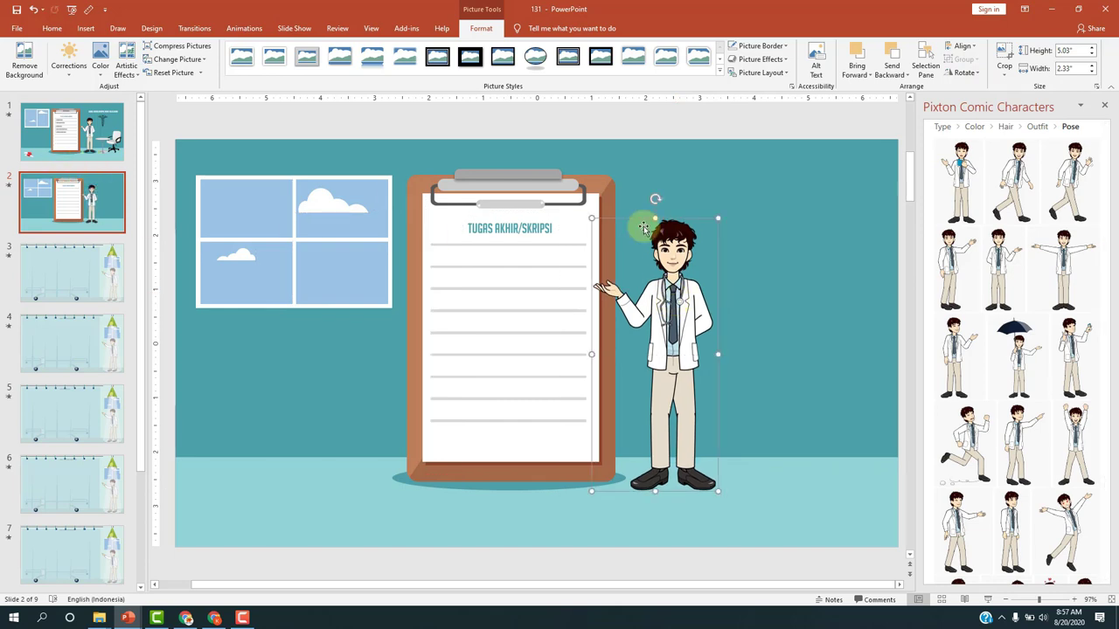
left_click(1102, 106)
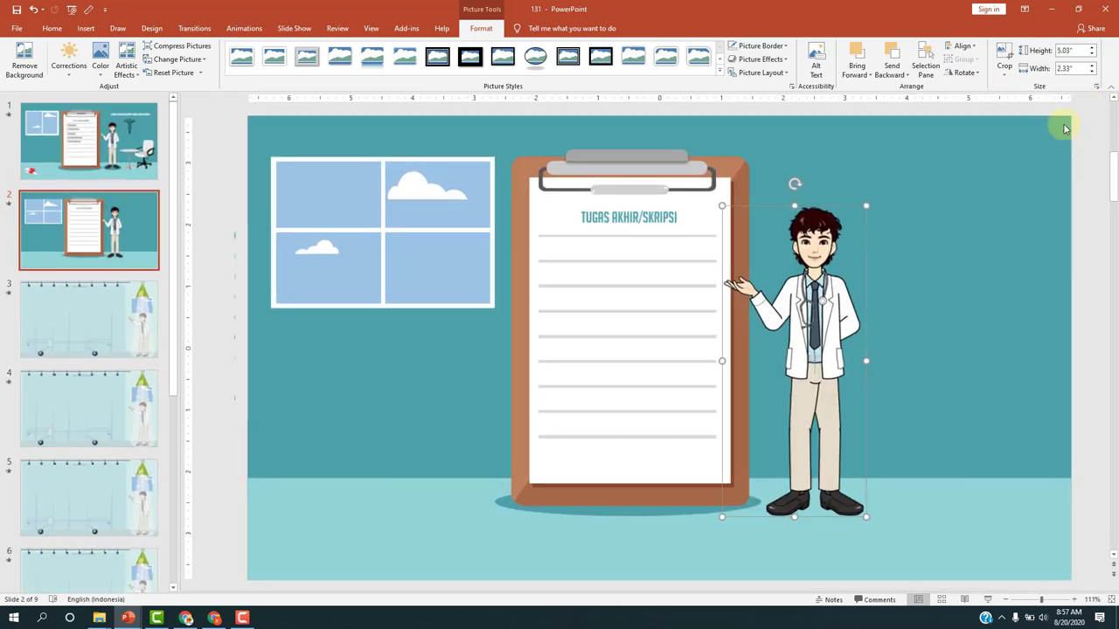
left_click(88, 140)
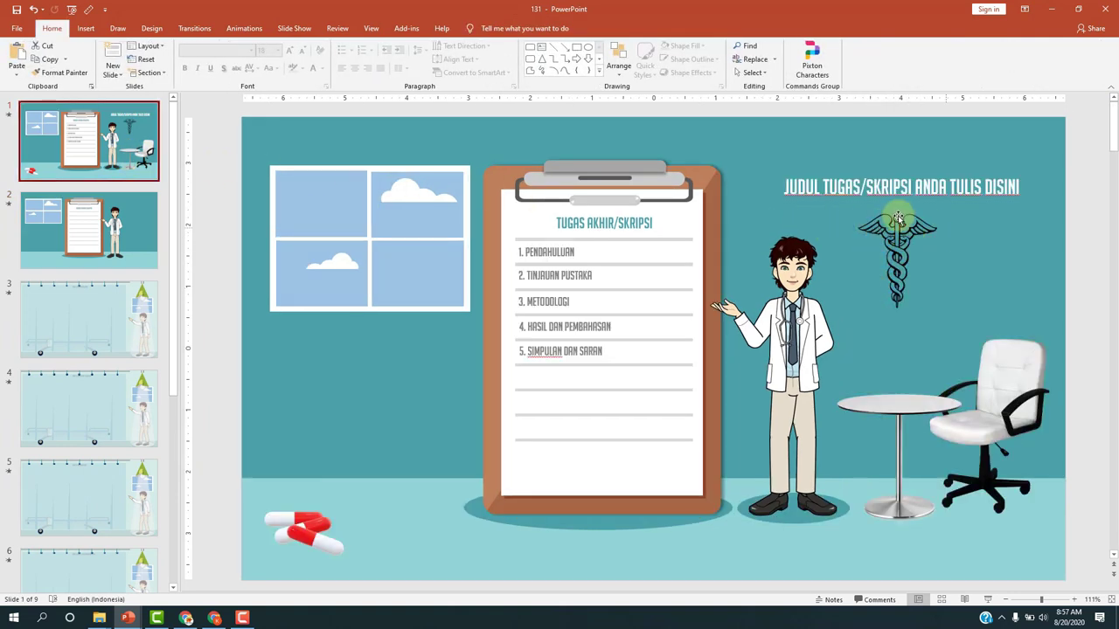
Paste slide 1's JUDUL TUGAS/SKRIPSI ANDA TULIS DISINI title and caduceus onto slide 2 and nudge them upward
left_click(885, 186)
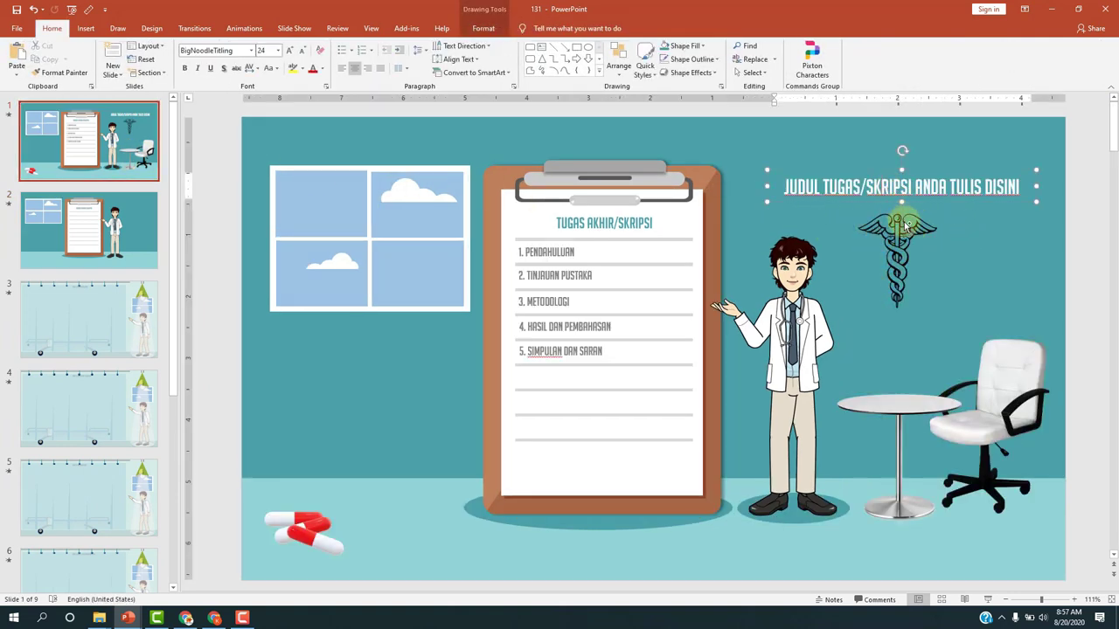
left_click(896, 245, "shift")
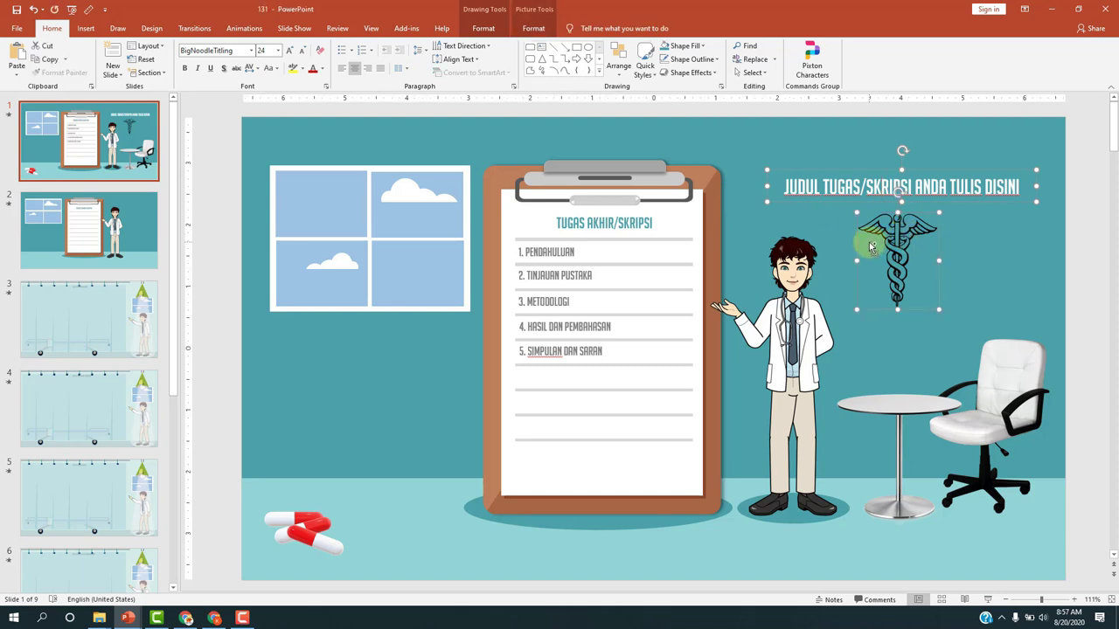
left_click(126, 227)
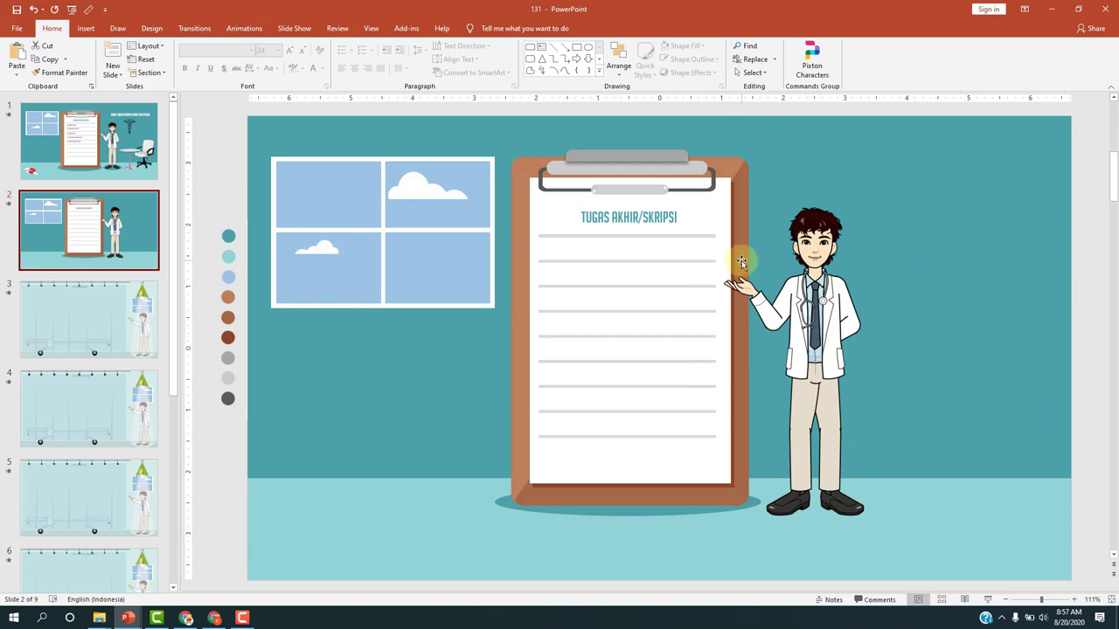
key("ctrl+v")
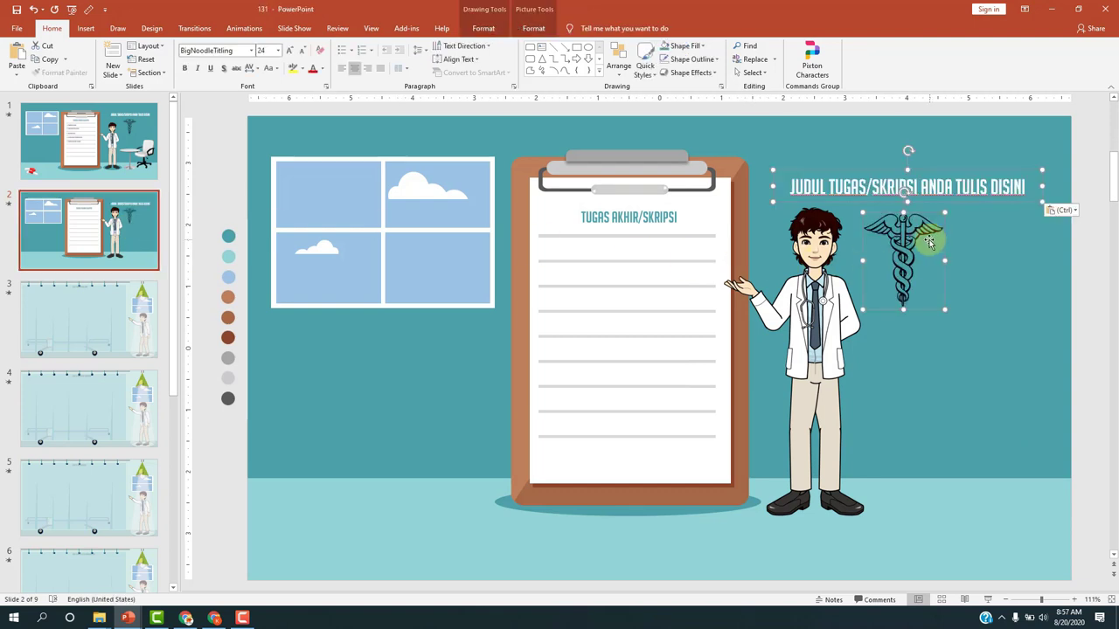
left_click_drag(912, 235, 912, 220)
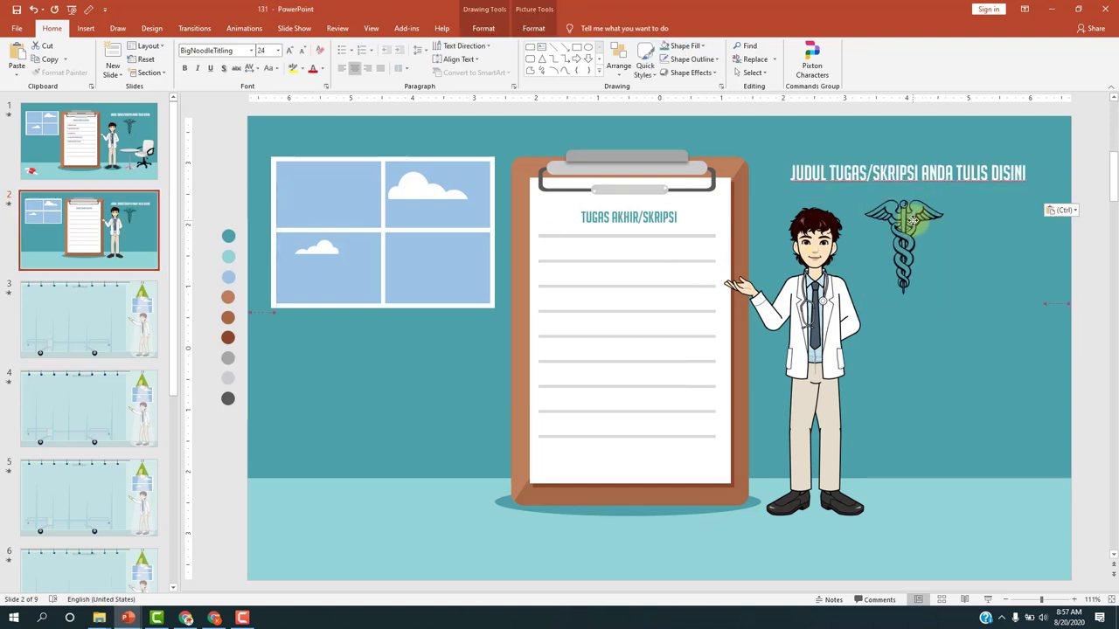
left_click(129, 157)
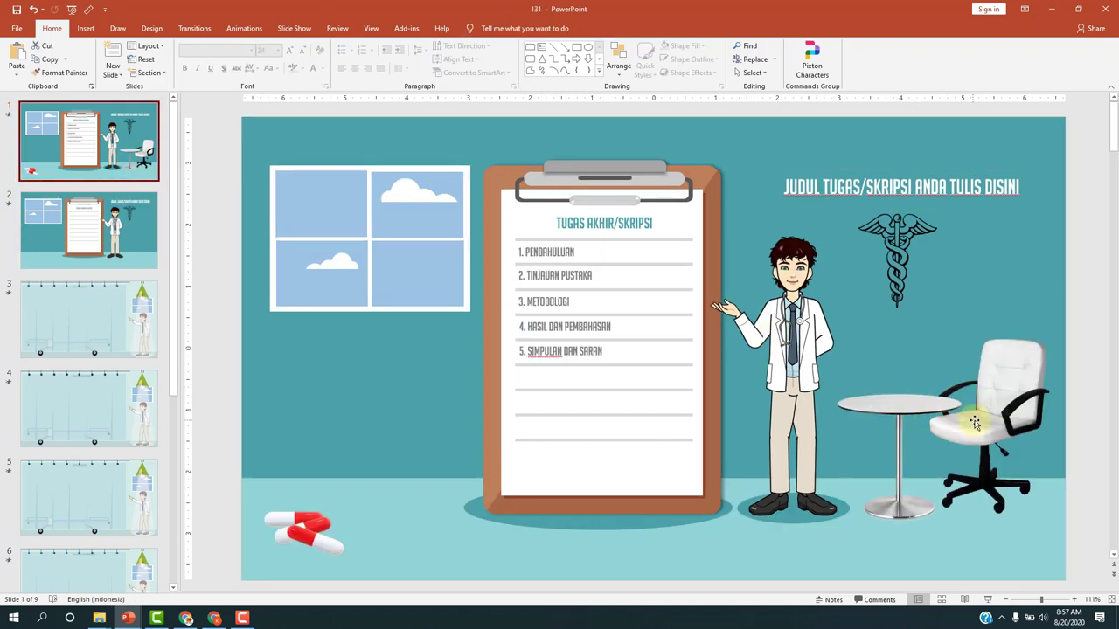
left_click(134, 228)
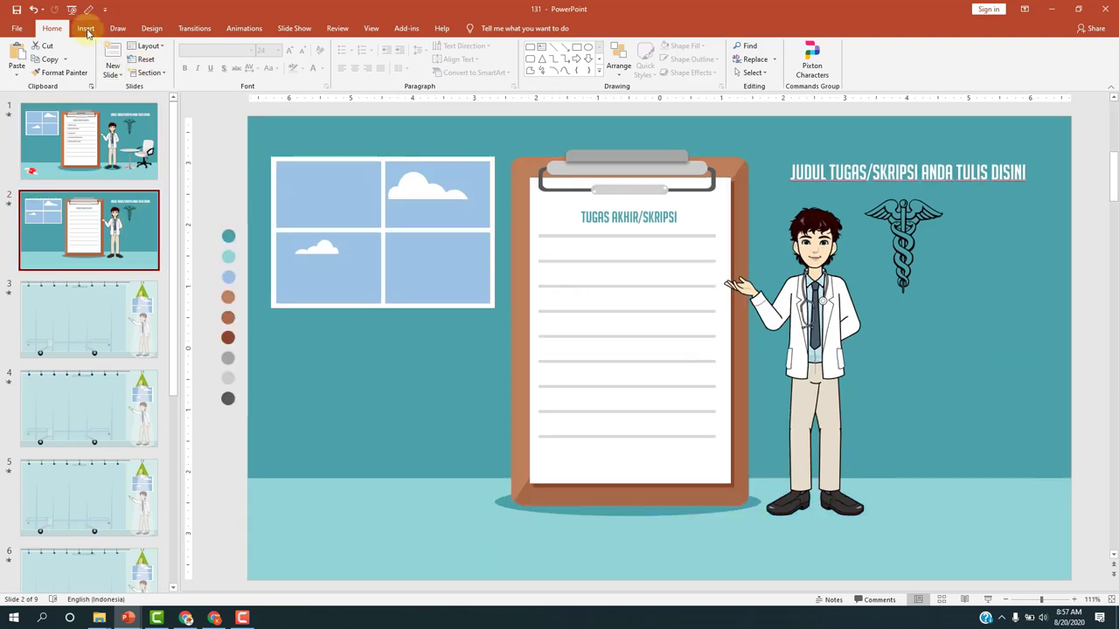
Insert a white office chair picture found with an online search for 'chair transparan'
left_click(87, 29)
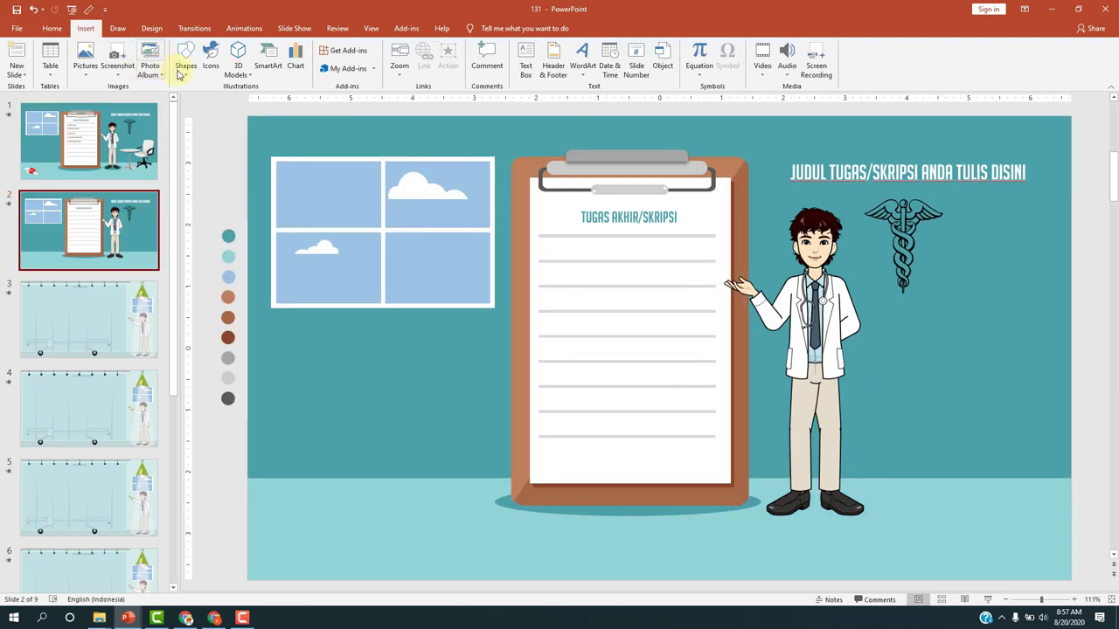
left_click(83, 66)
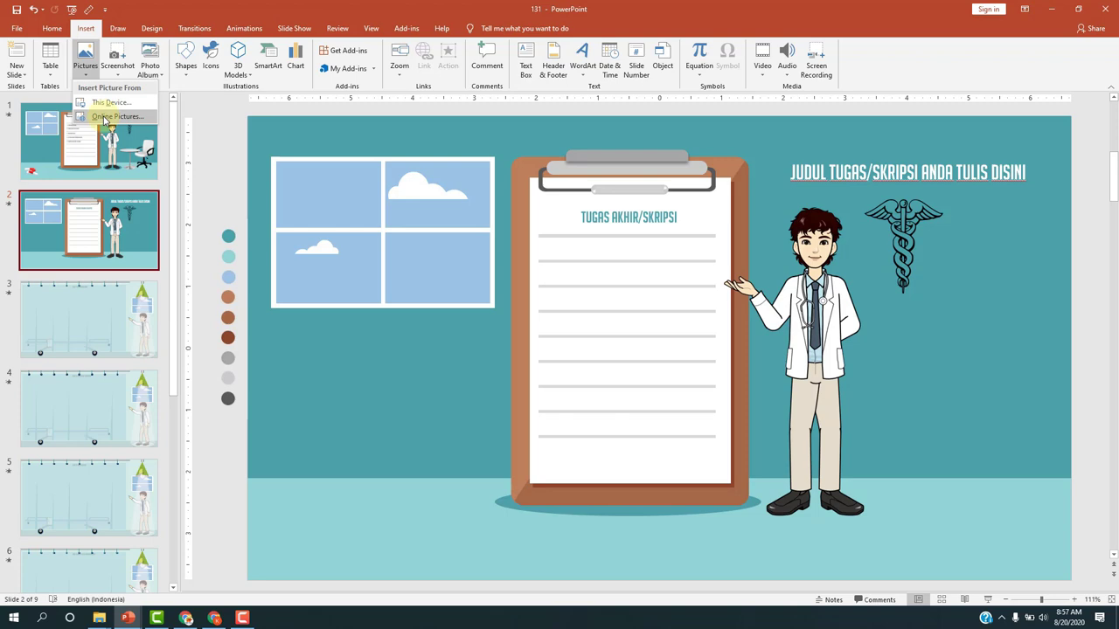
left_click(109, 117)
type("chair transparan")
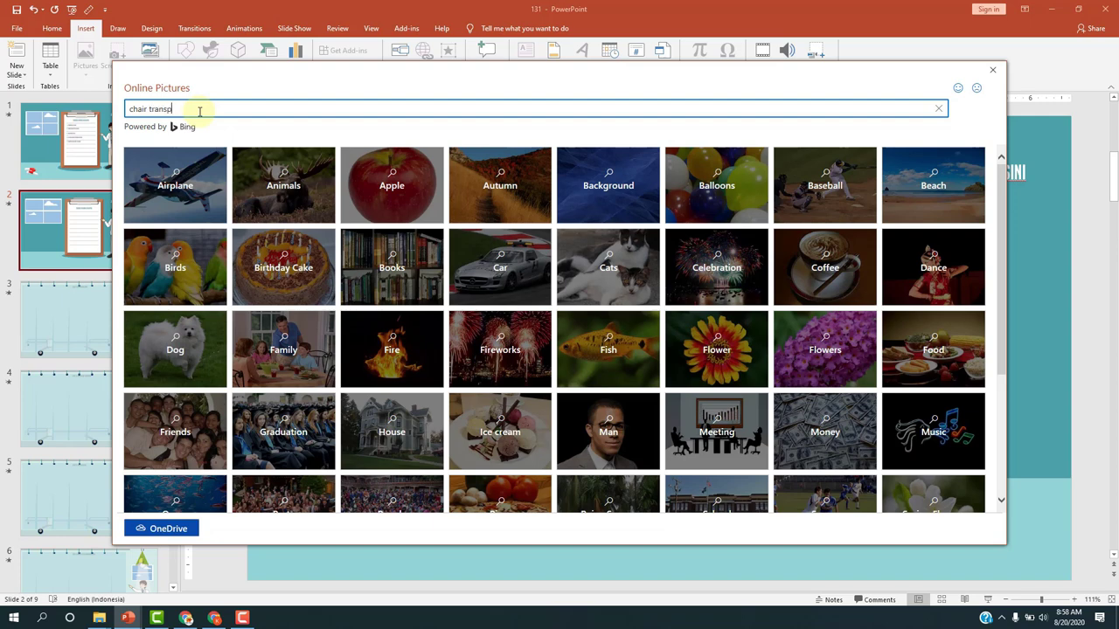
key("Return")
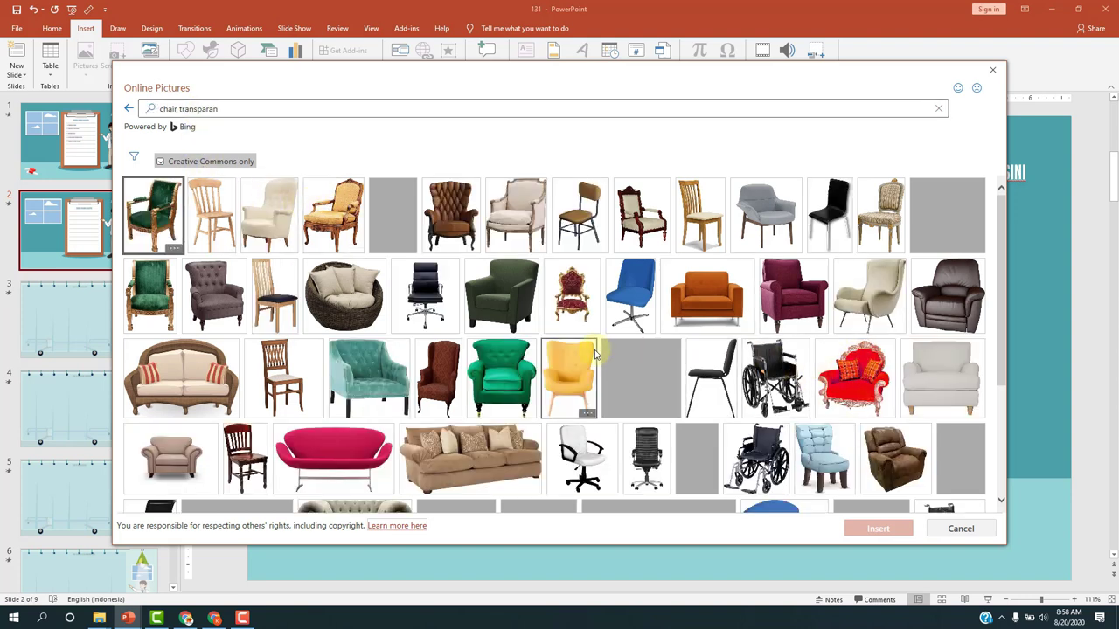
scroll(769, 367, "down", 1)
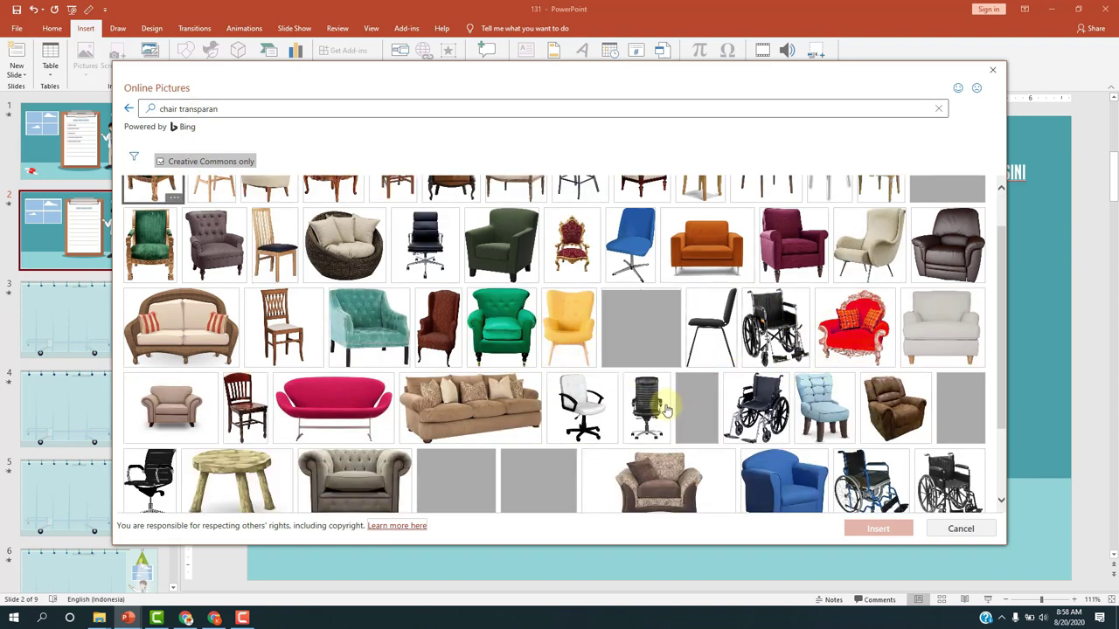
left_click(590, 405)
left_click(885, 529)
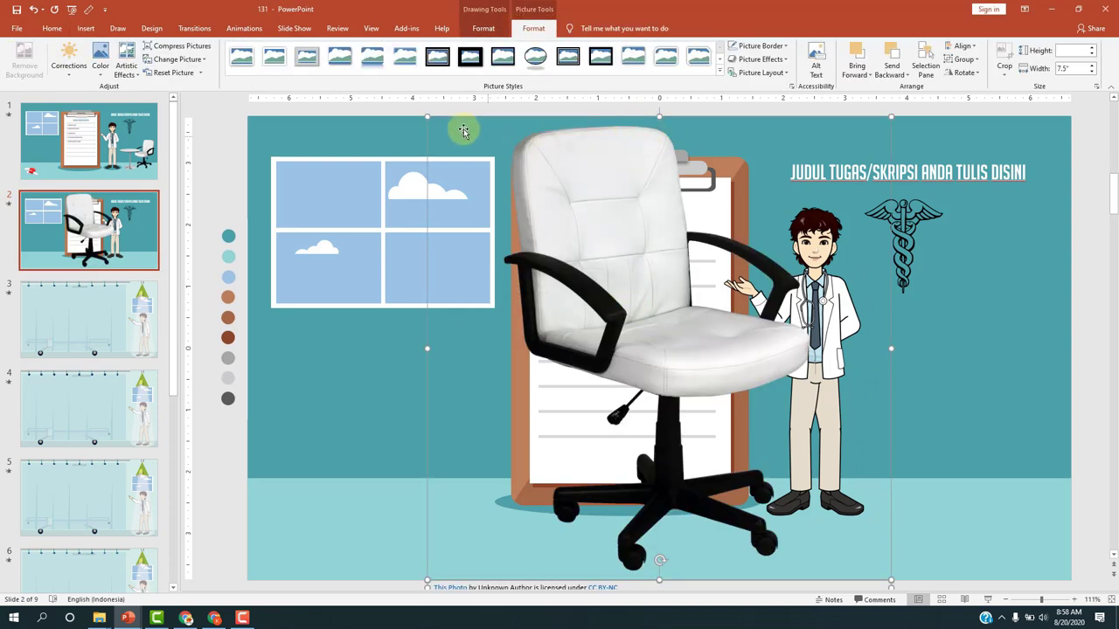
Shrink the chair, move it to the lower-right corner, and delete its photo credit caption
left_click_drag(431, 123, 741, 398)
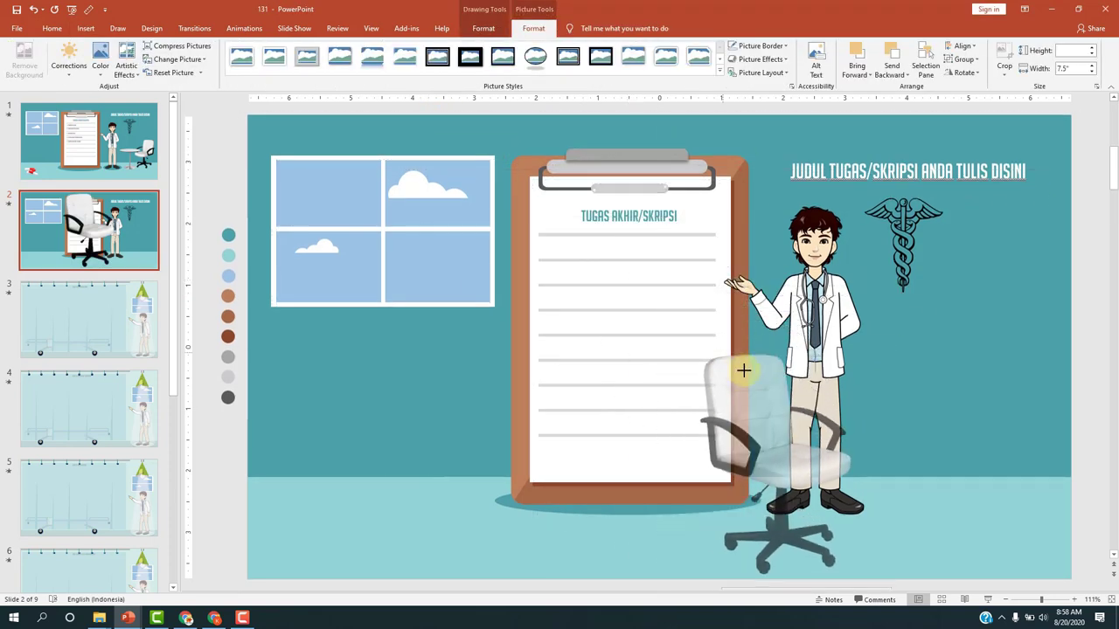
left_click_drag(887, 426, 1061, 501)
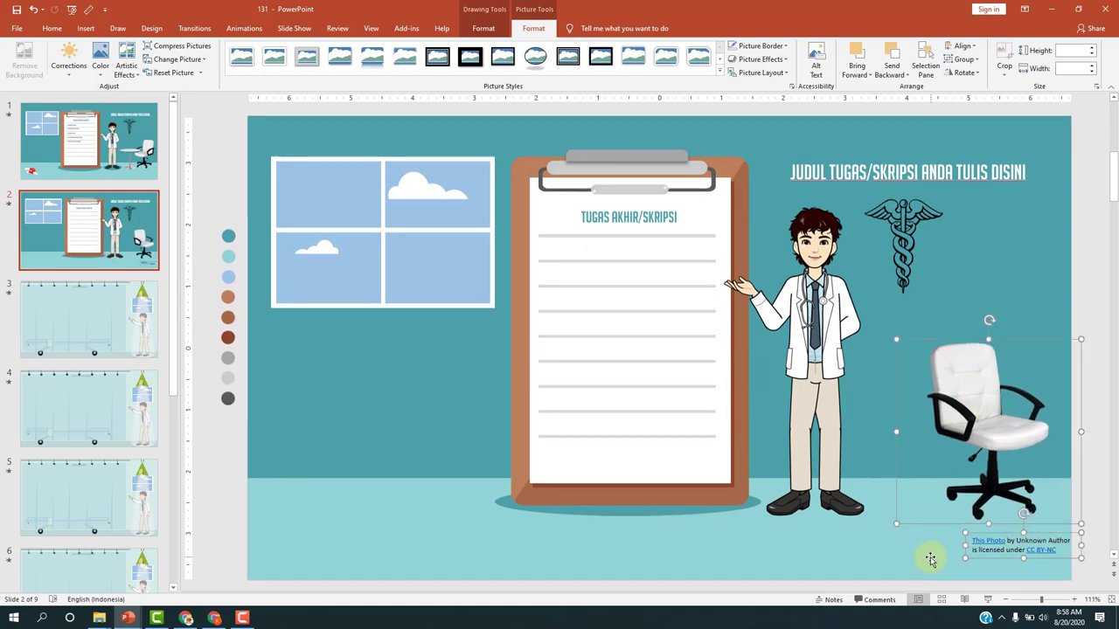
left_click(1046, 550)
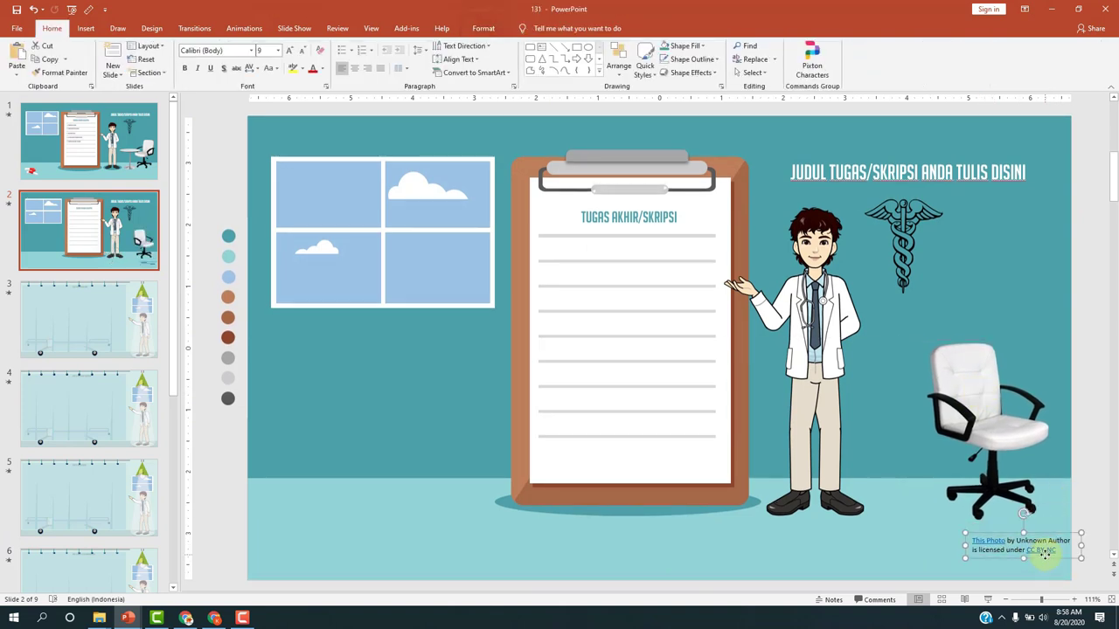
key("Delete")
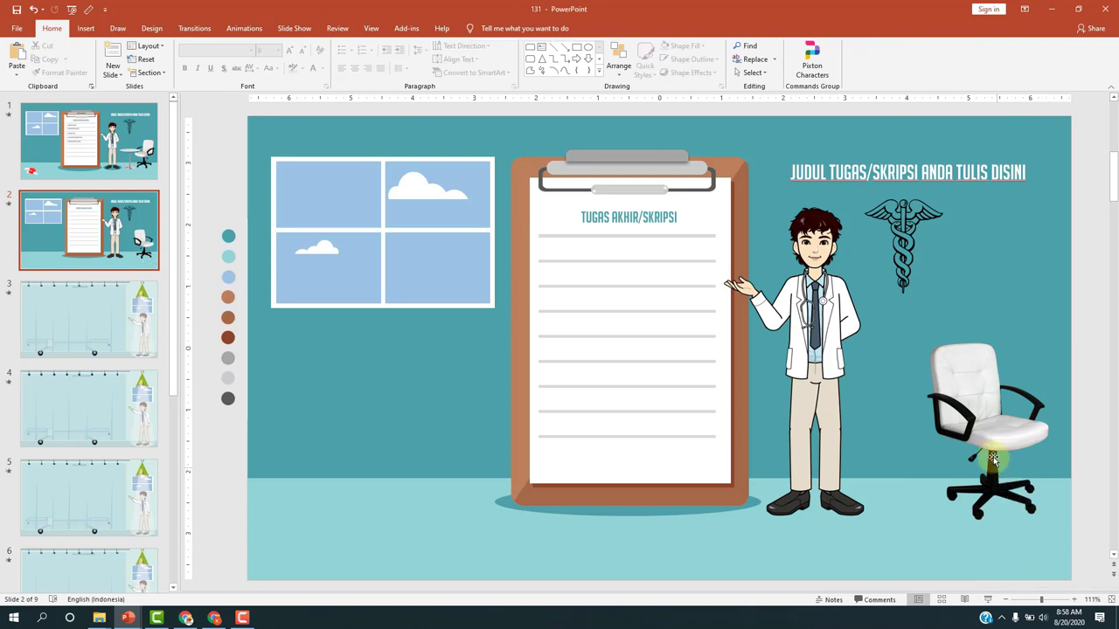
Flip the chair horizontally and settle it at the slide's lower right
left_click(994, 459)
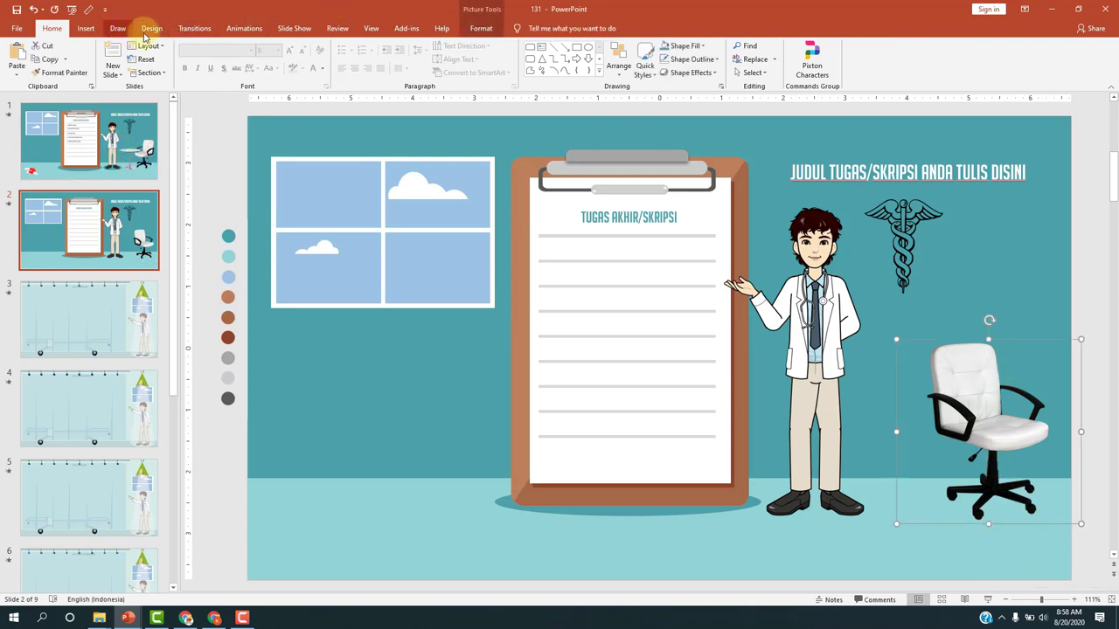
left_click(483, 29)
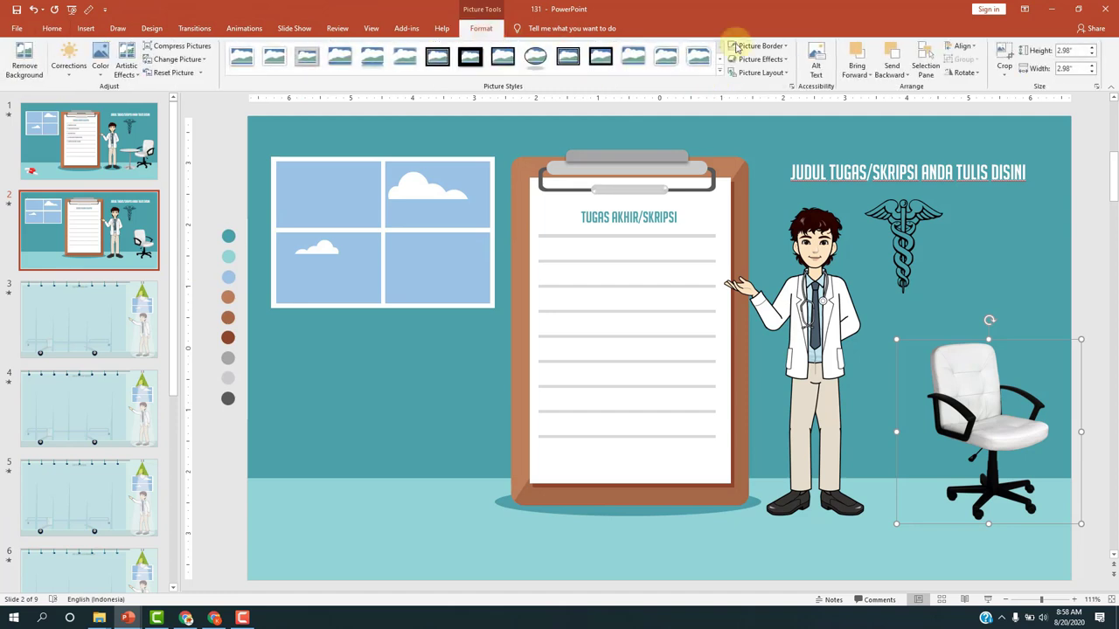
left_click(970, 74)
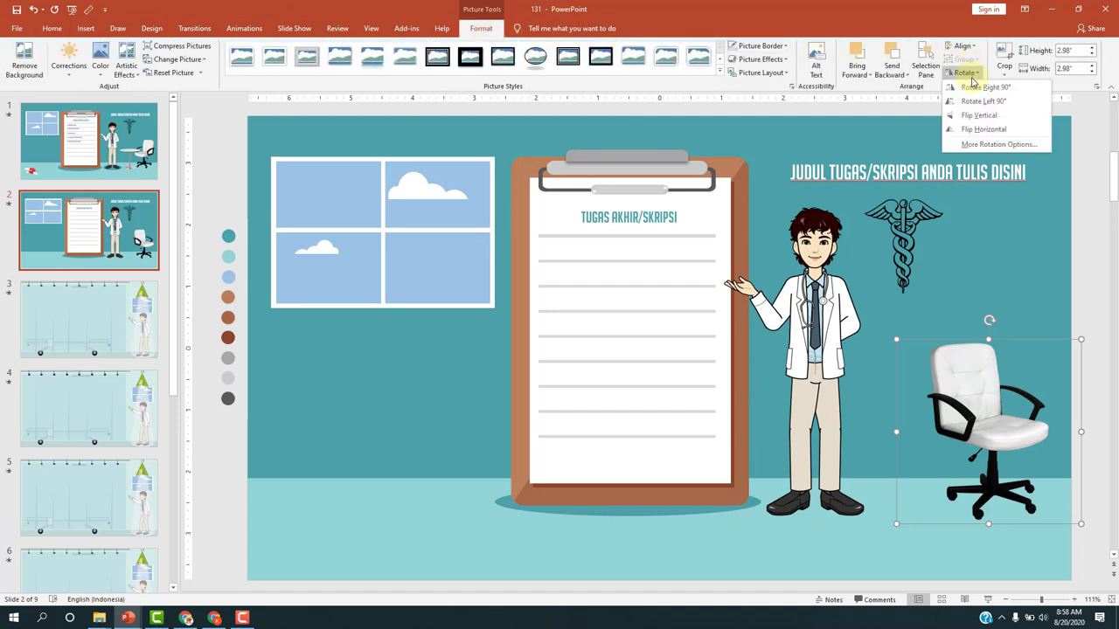
left_click(974, 131)
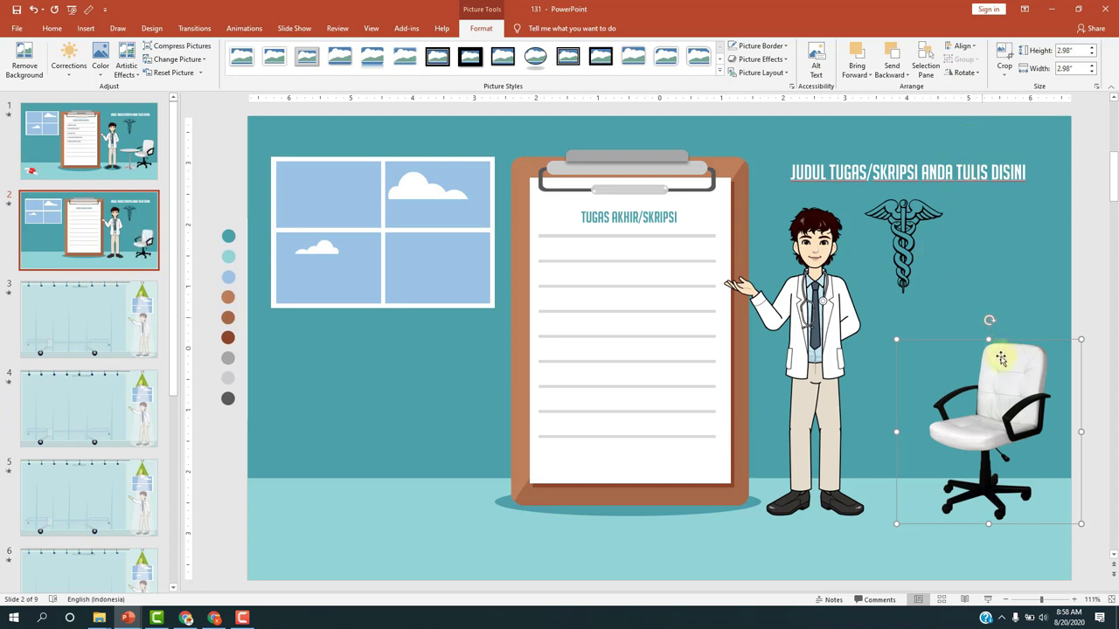
left_click_drag(1005, 383, 1014, 402)
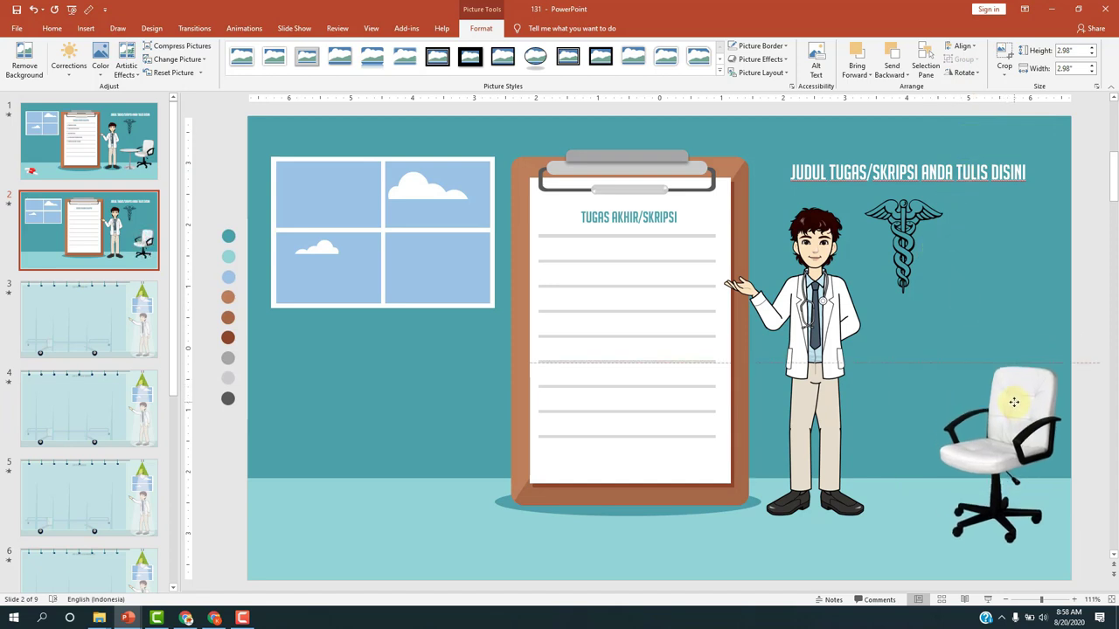
left_click_drag(1014, 402, 1022, 381)
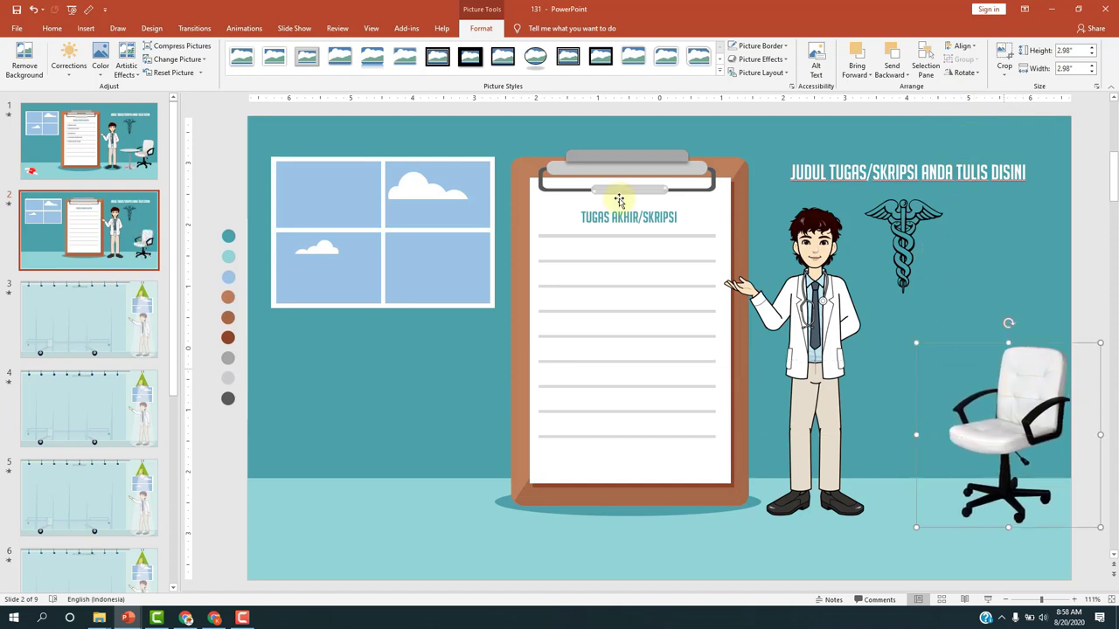
Insert a round pedestal table picture found with an online search for 'table transparan'
left_click(84, 32)
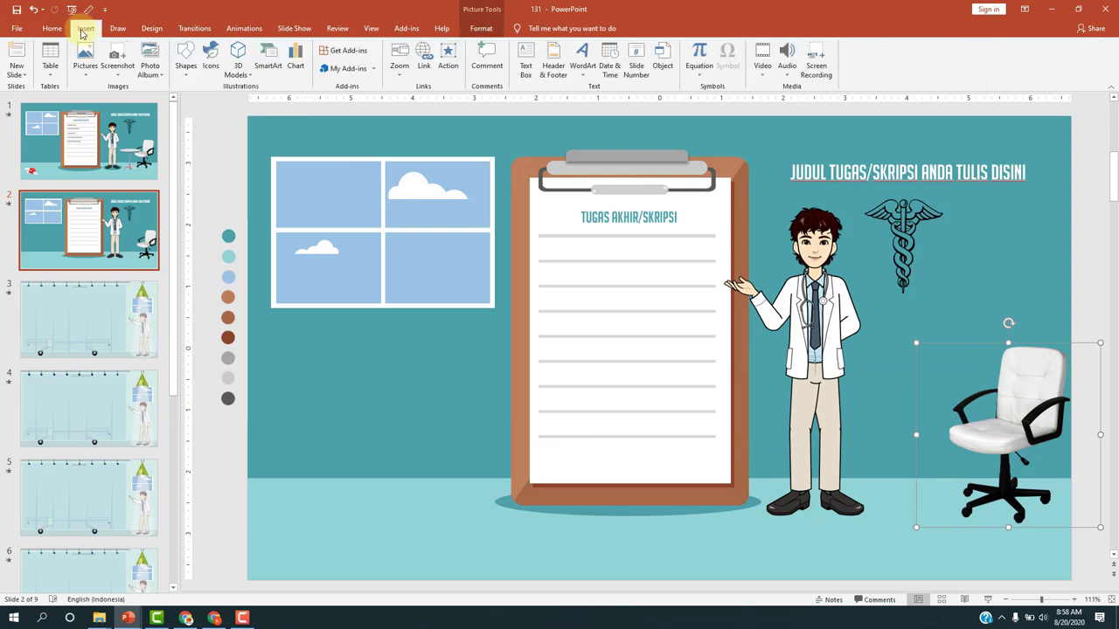
left_click(86, 77)
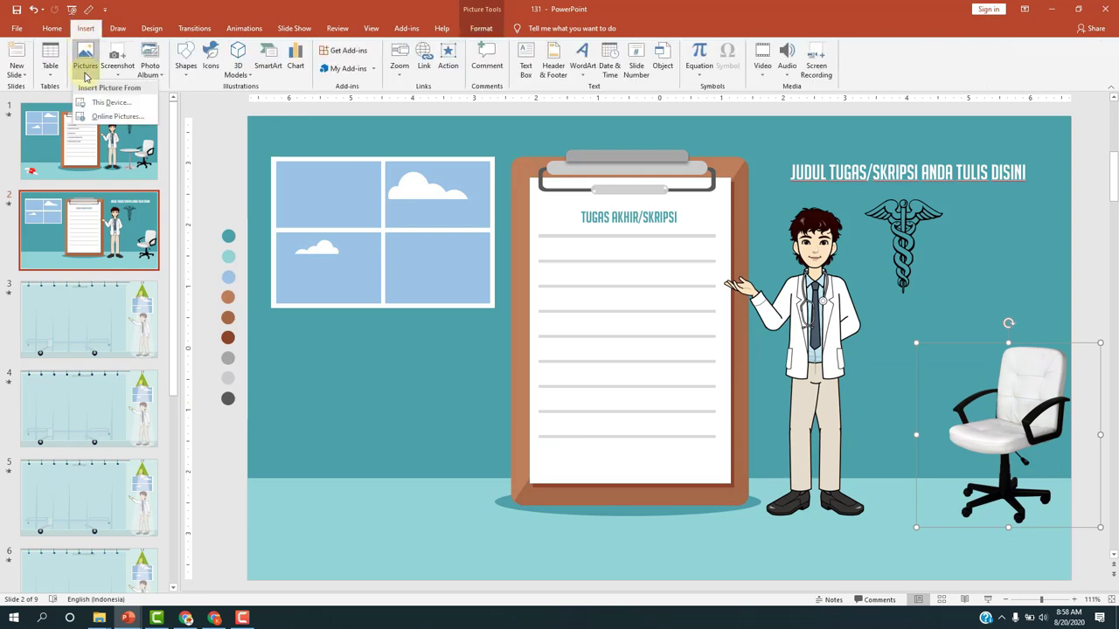
left_click(105, 116)
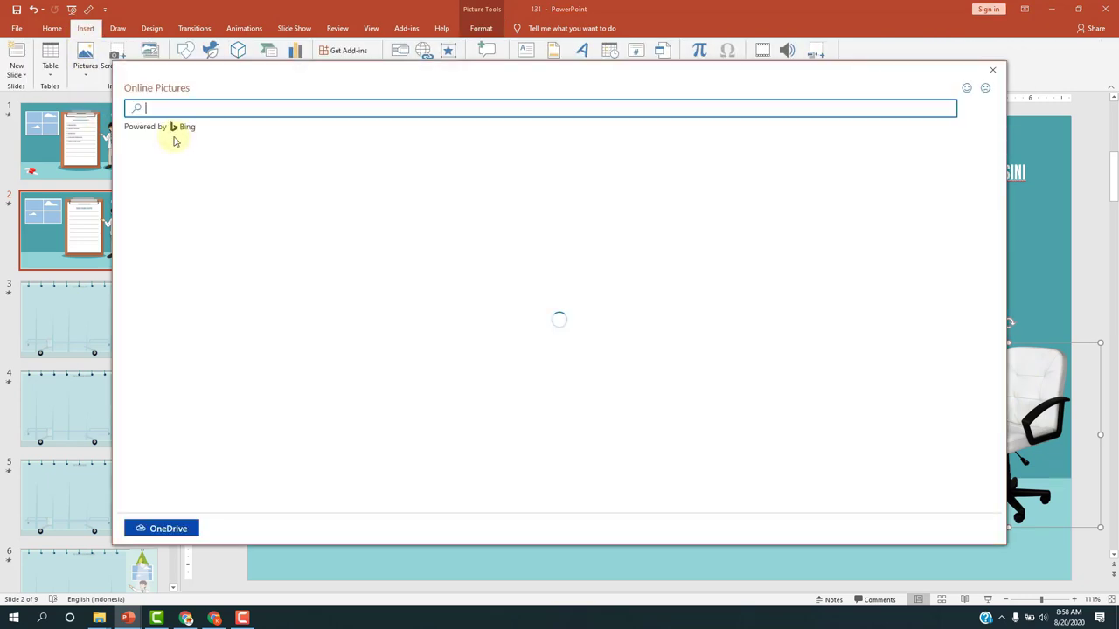
type("table transparan")
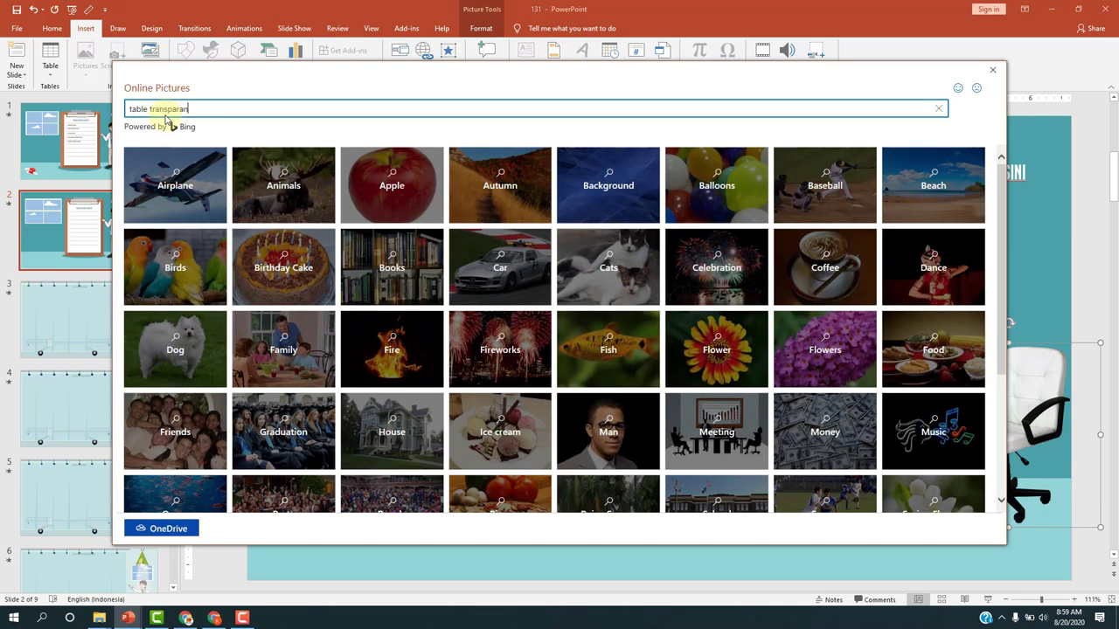
key("Return")
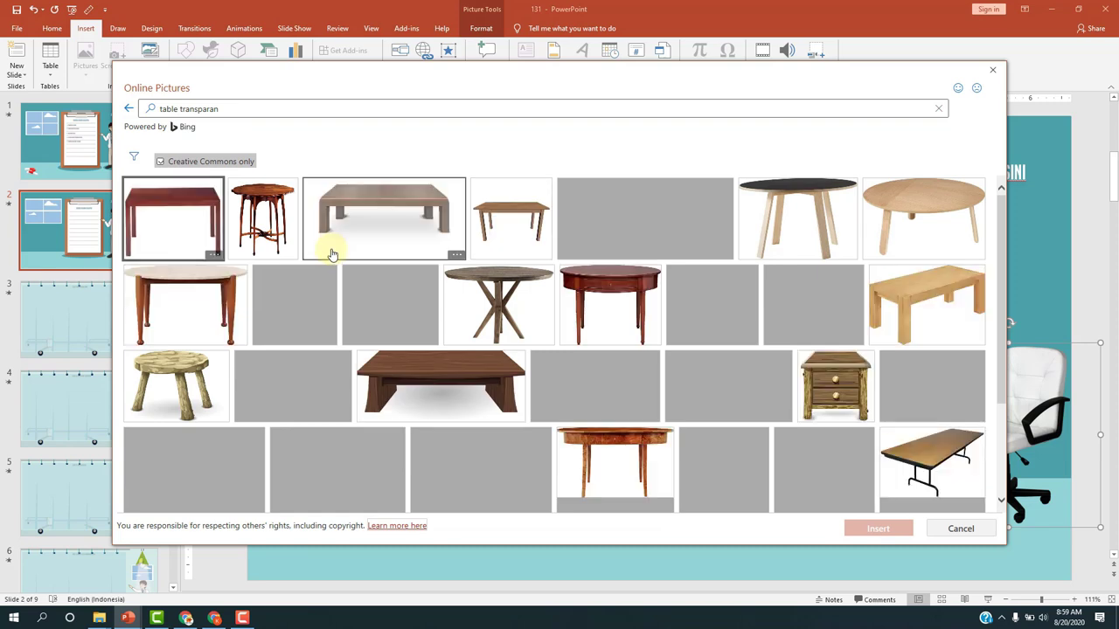
scroll(531, 250, "down", 1)
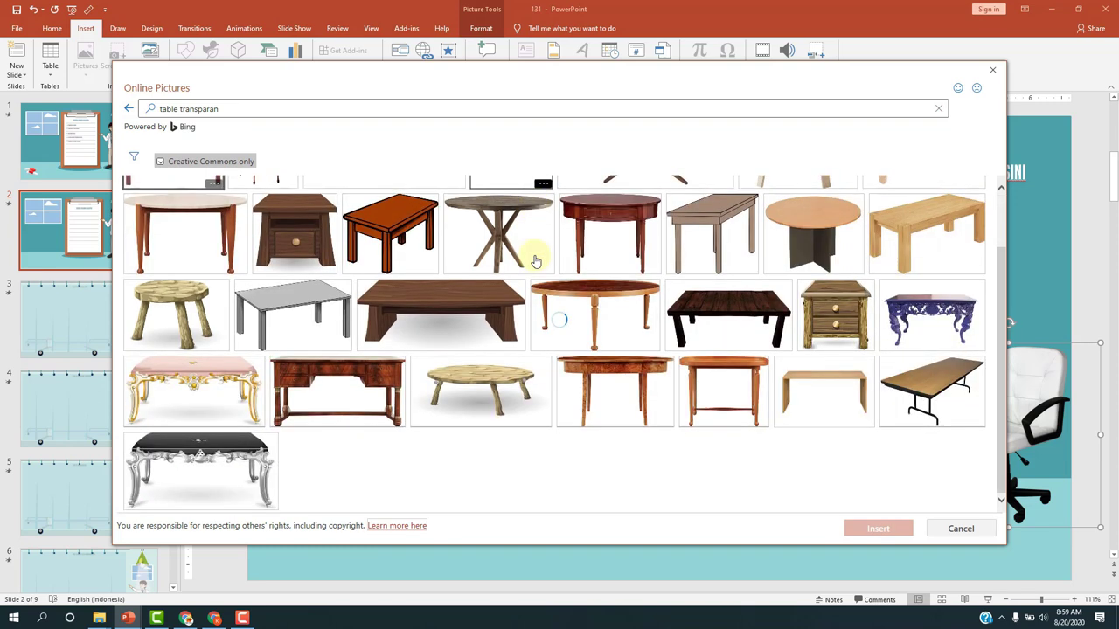
scroll(533, 255, "down", 1)
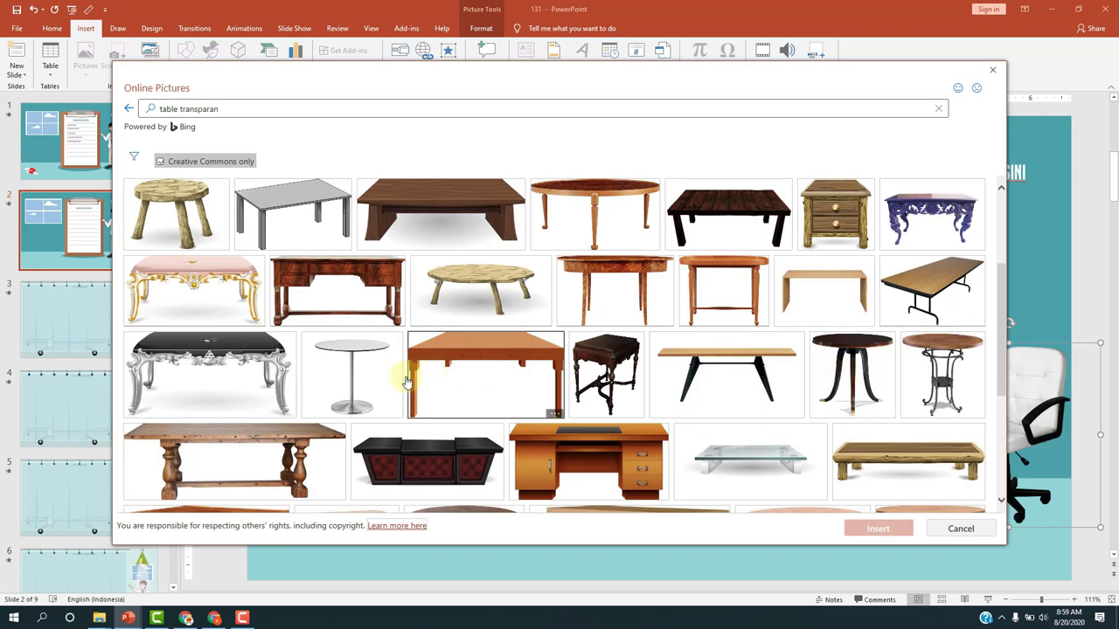
left_click(356, 363)
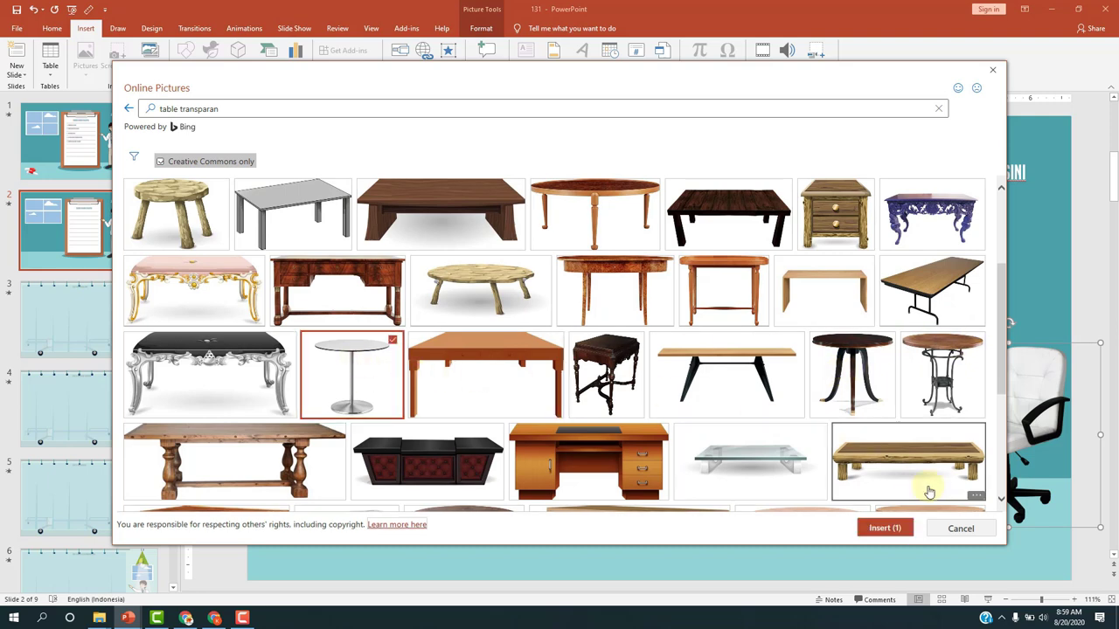
left_click(878, 528)
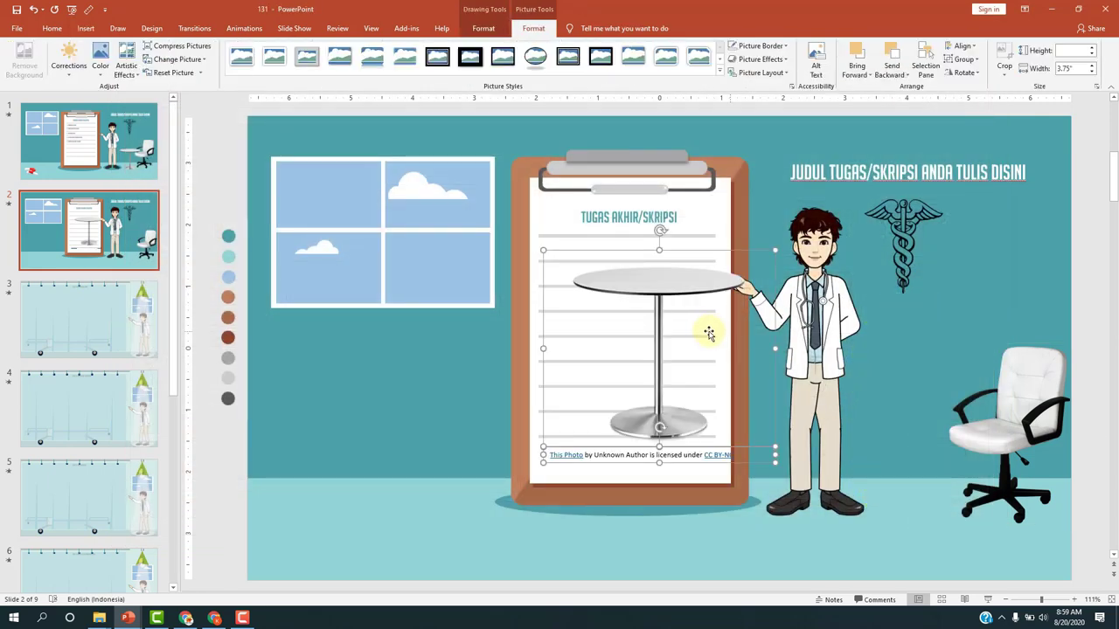
Move the table between the doctor and chair, delete its credit caption, and shrink it
left_click_drag(741, 348, 920, 385)
left_click(977, 551)
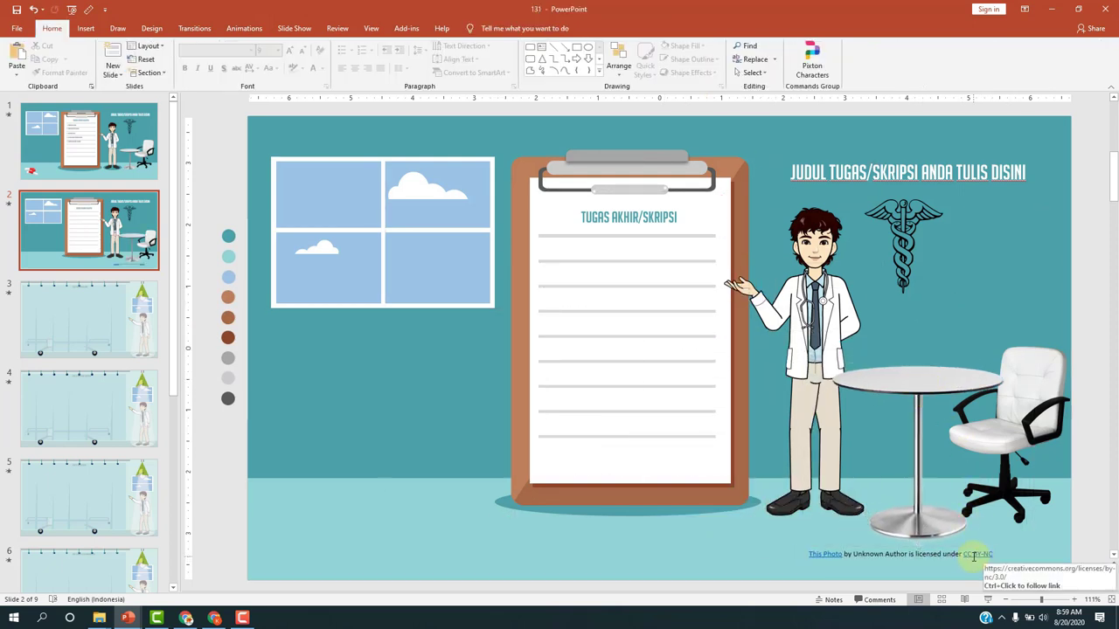
key("Delete")
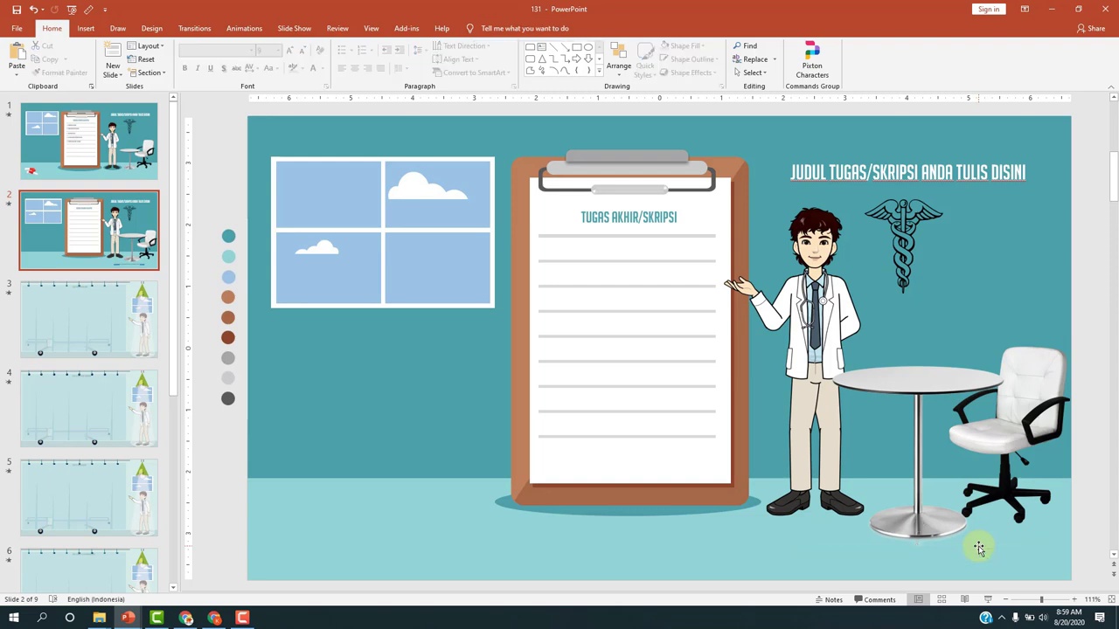
left_click(949, 398)
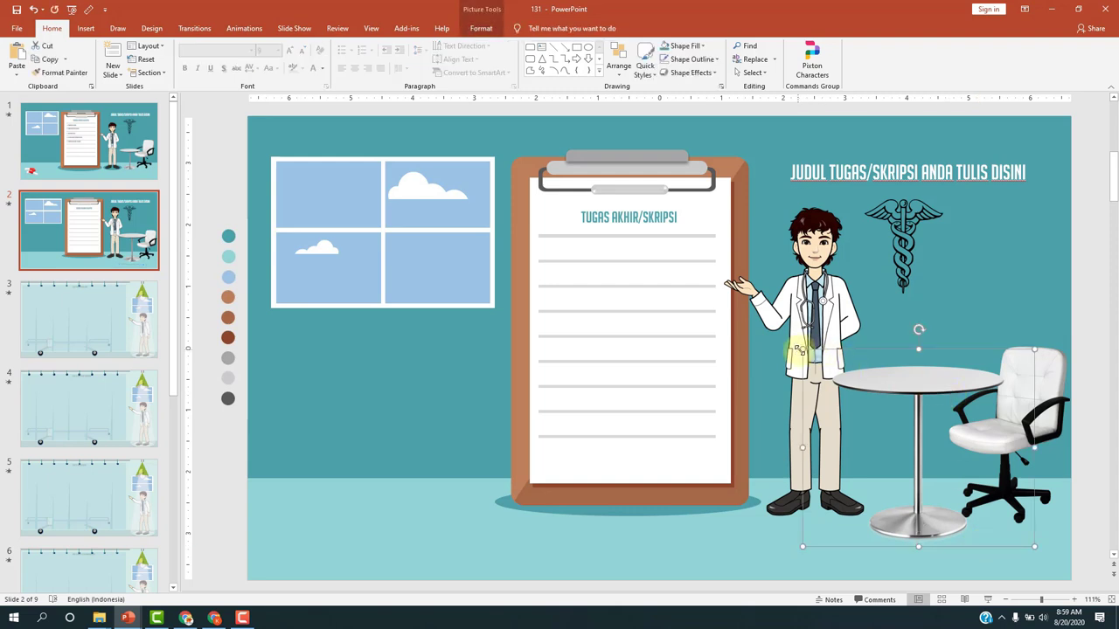
mouse_move(798, 348)
left_mouse_down()
mouse_move(835, 393)
mouse_move(928, 407)
left_mouse_up()
left_click(962, 350)
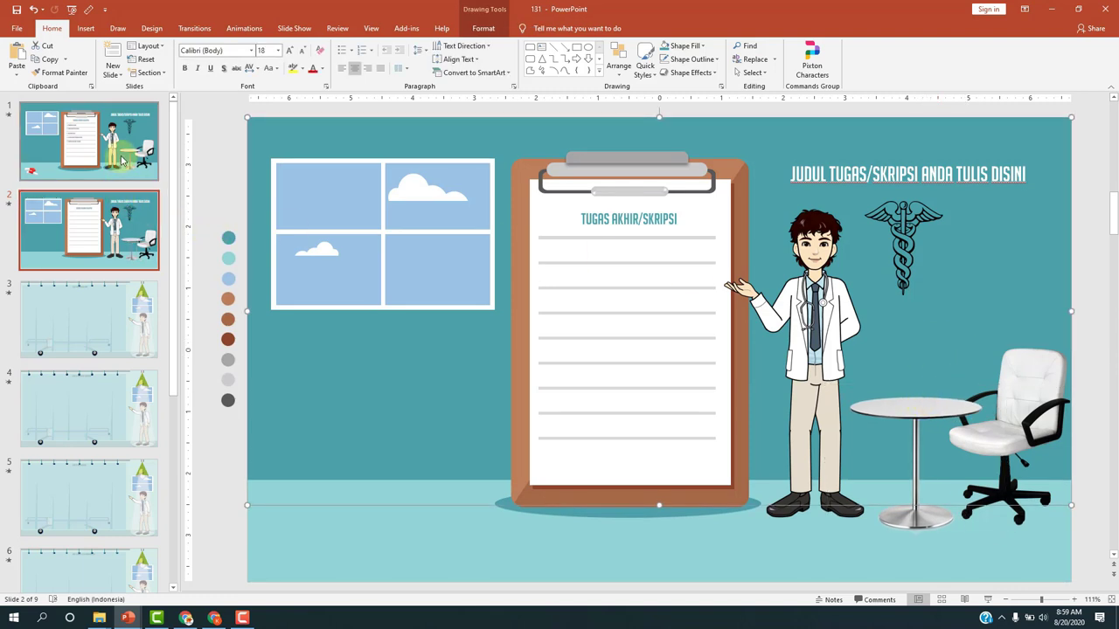
left_click(127, 215)
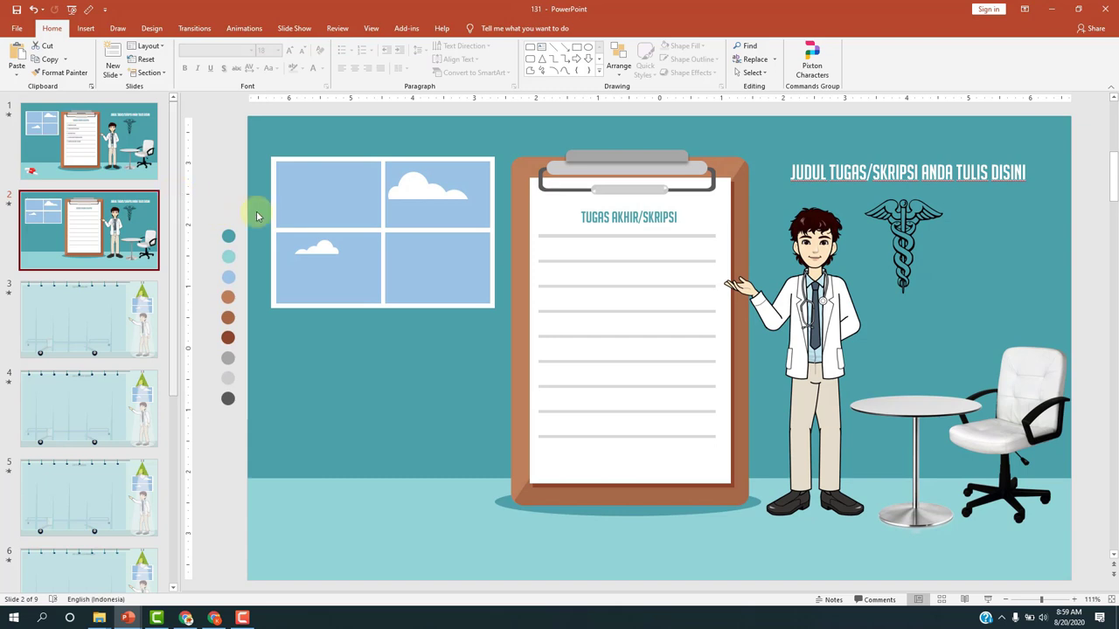
Duplicate the TUGAS AKHIR/SKRIPSI clipboard heading and move the copy onto the first ruled line
left_click(112, 149)
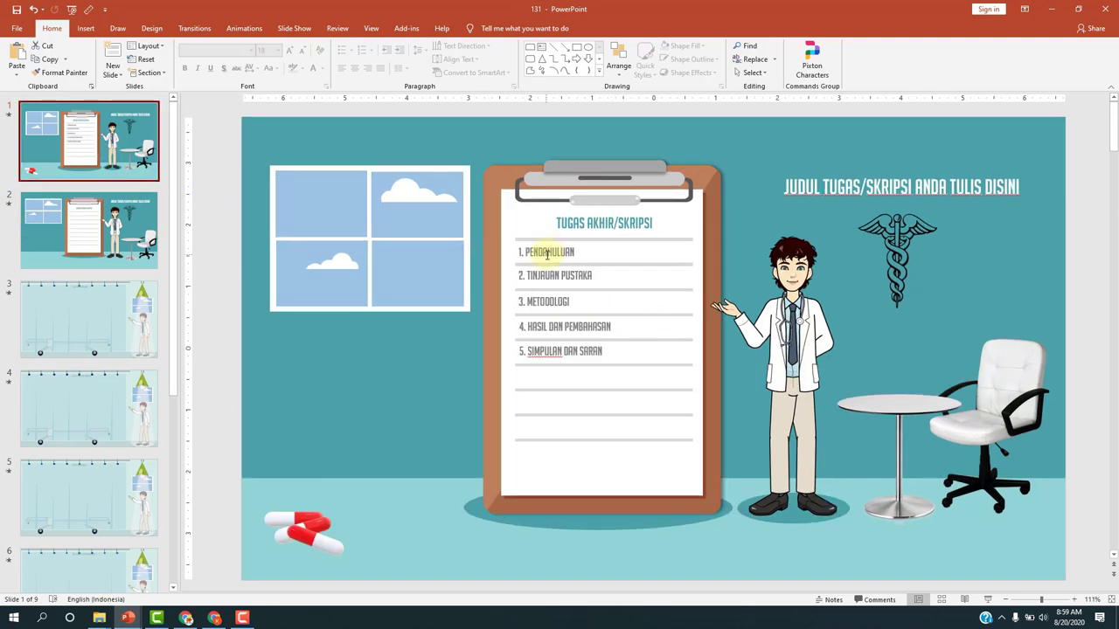
left_click(547, 254)
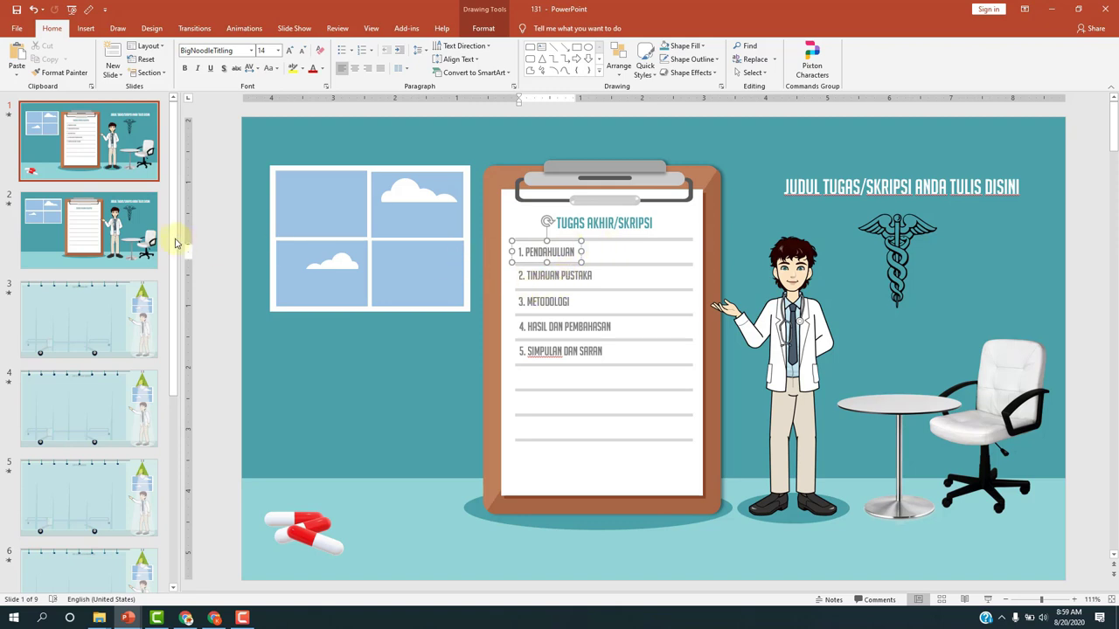
left_click(126, 223)
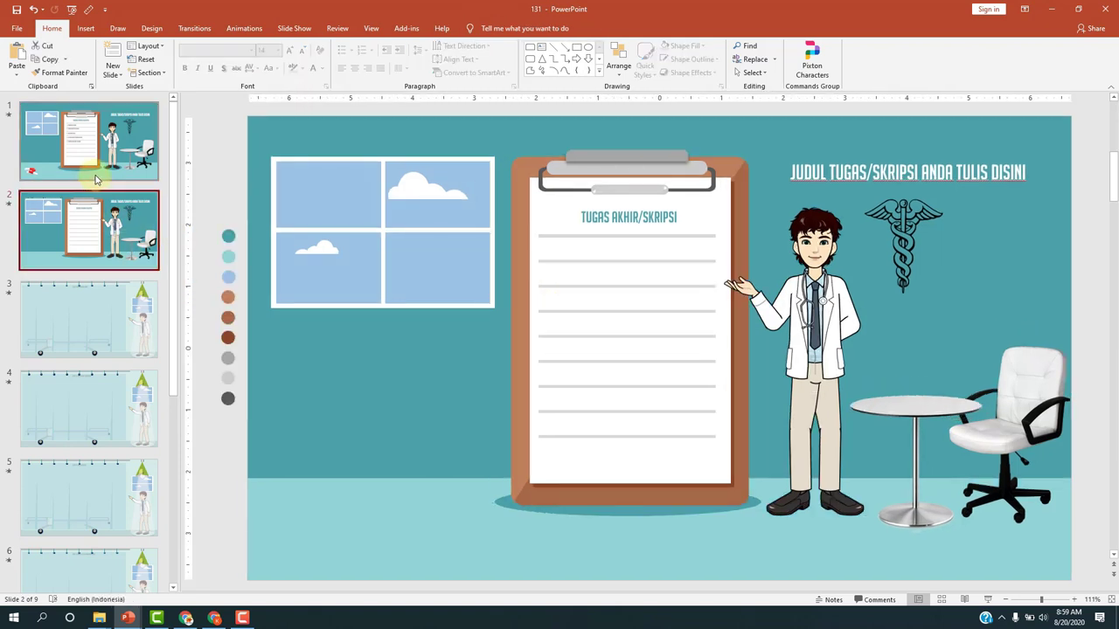
left_click(611, 216)
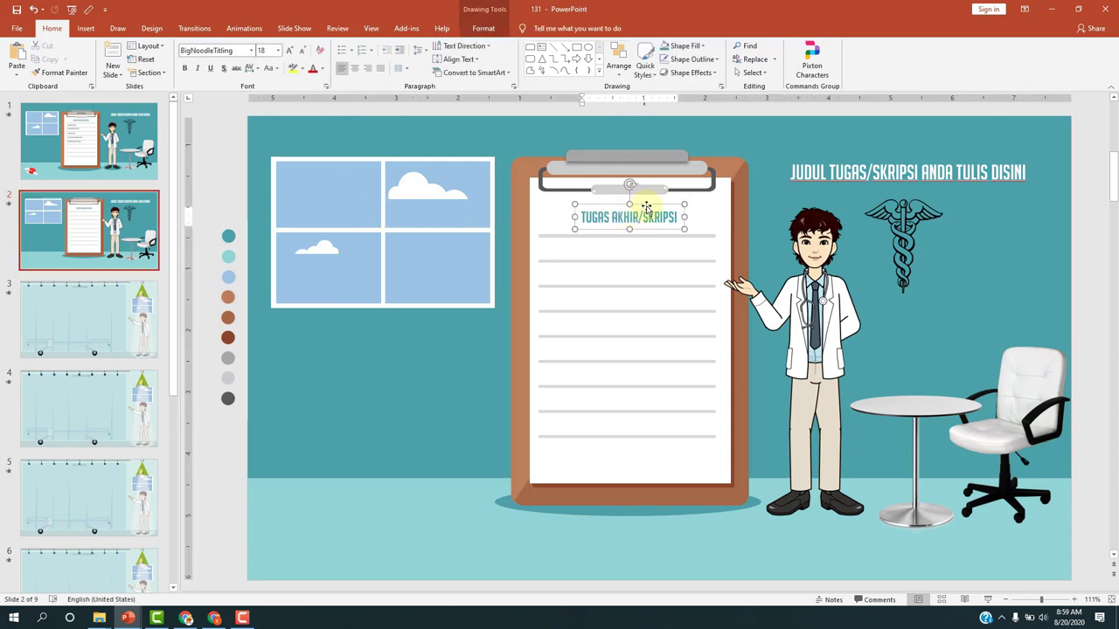
left_click(646, 207)
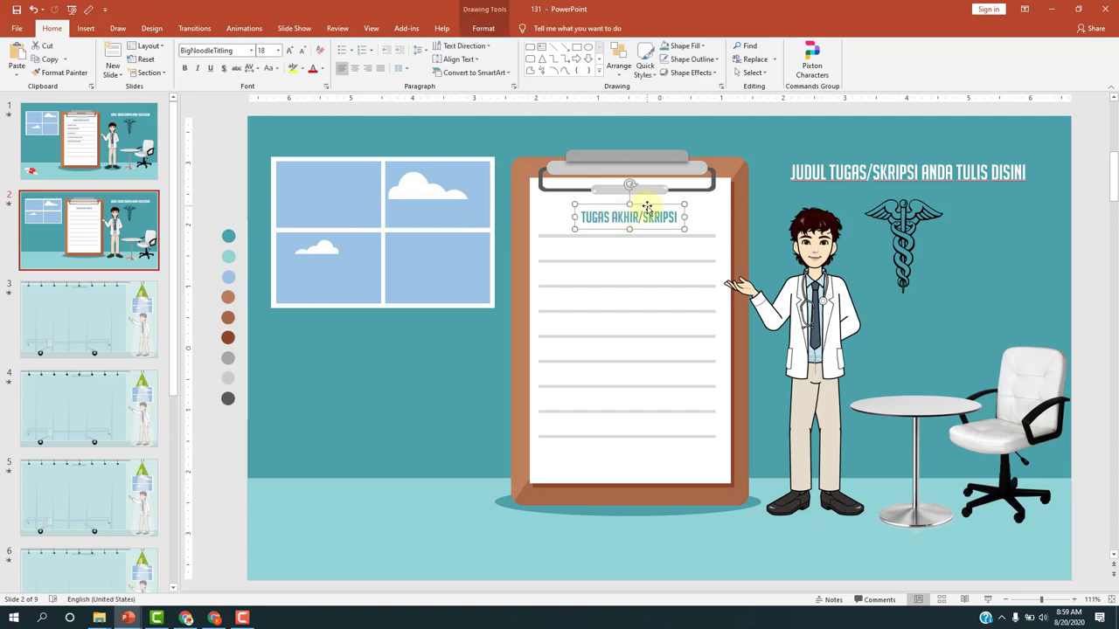
key("ctrl+d")
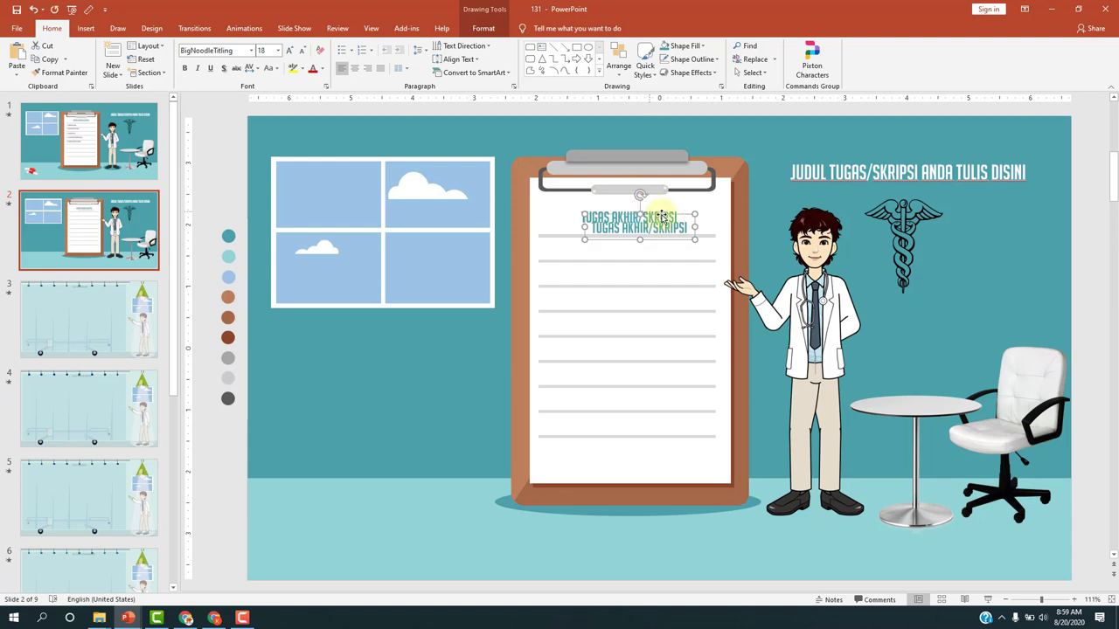
left_click_drag(672, 216, 622, 236)
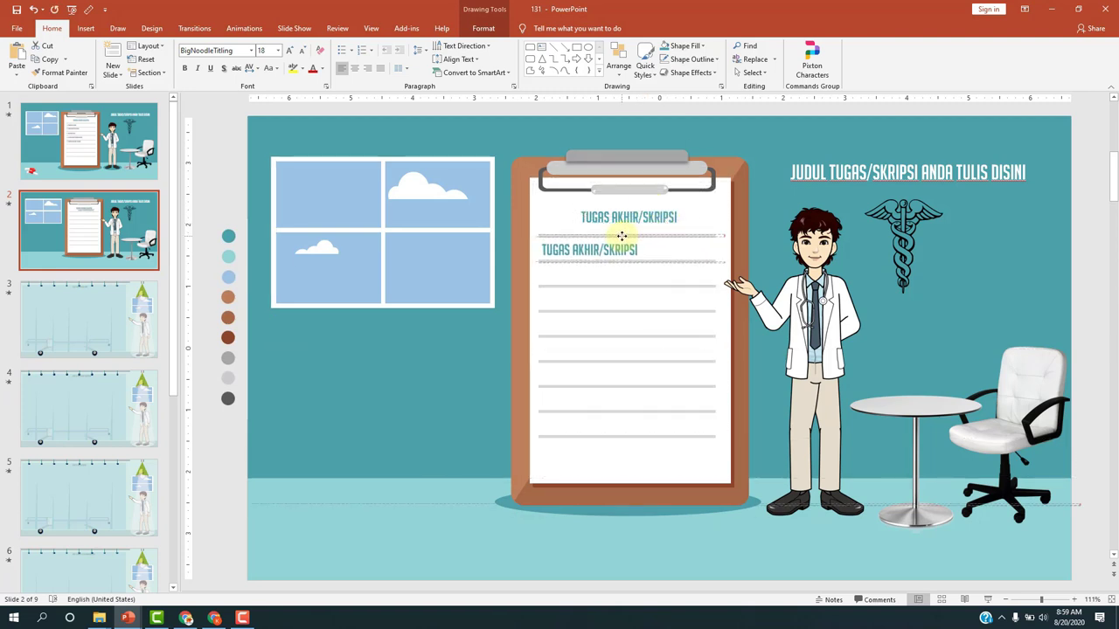
left_click_drag(621, 236, 622, 236)
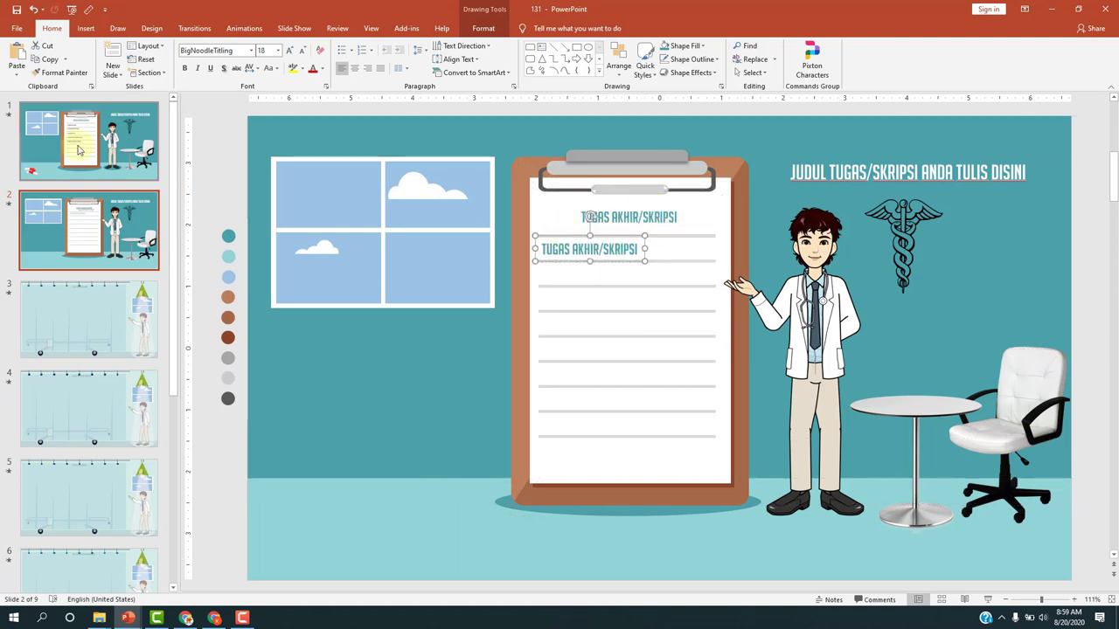
Make the copied line 14 pt grey text, matching slide 1's chapter entry, and settle it on the line
left_click(544, 253)
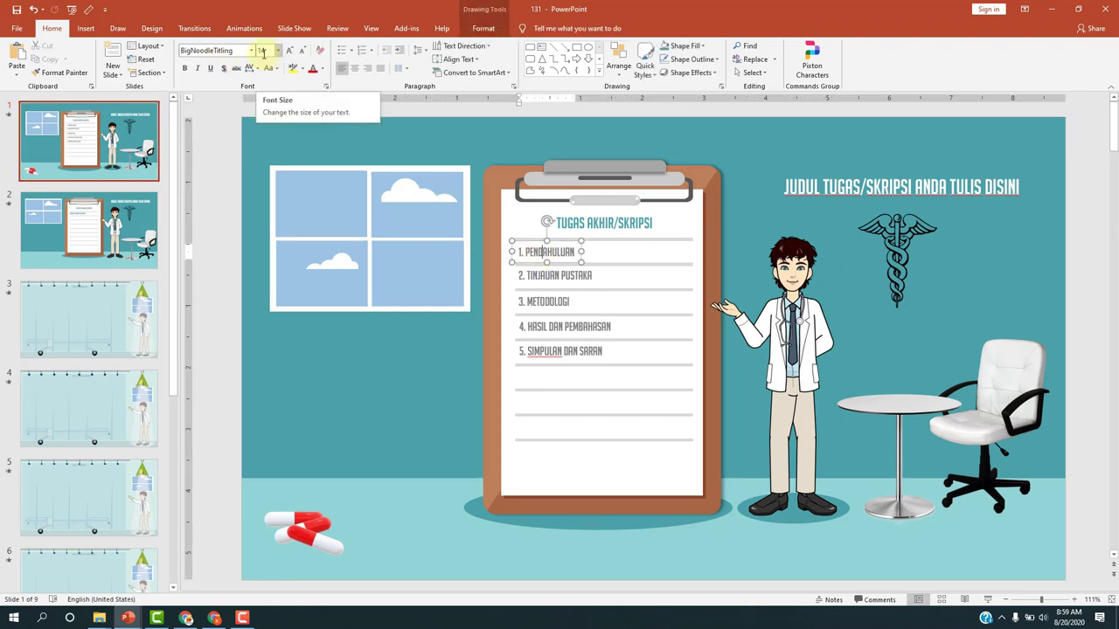
key("Page_Down")
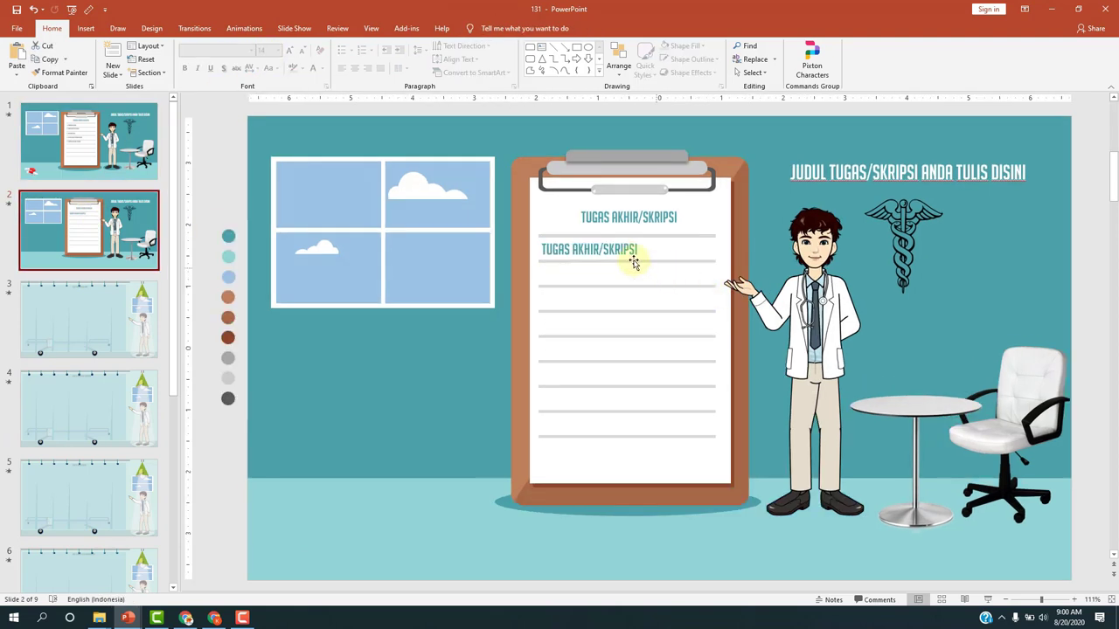
left_click(622, 251)
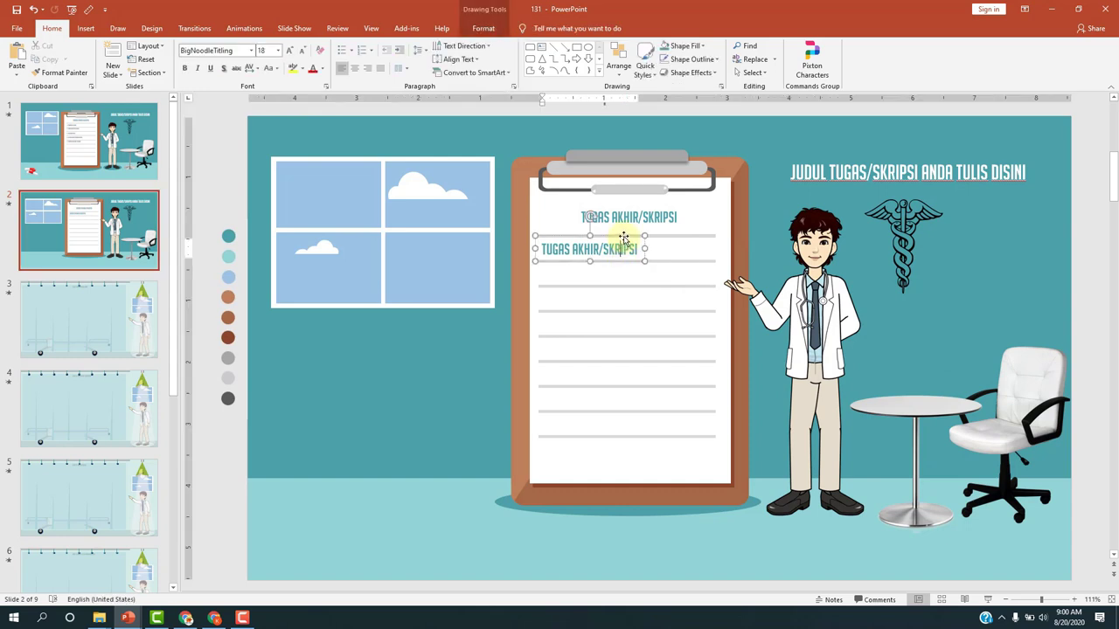
left_click(278, 53)
left_click(262, 134)
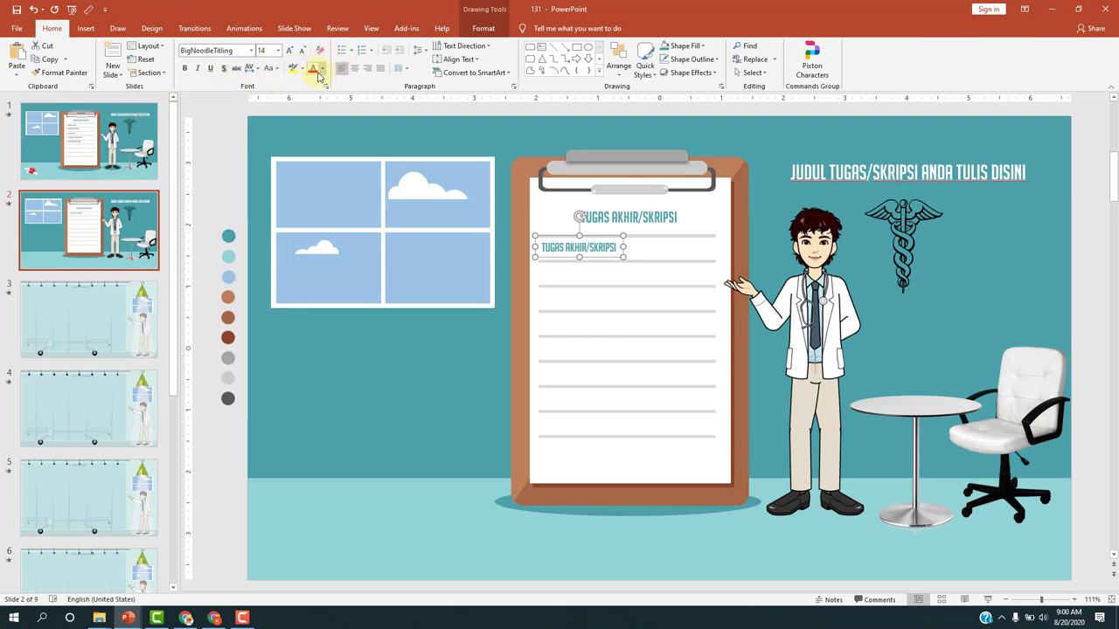
left_click(322, 70)
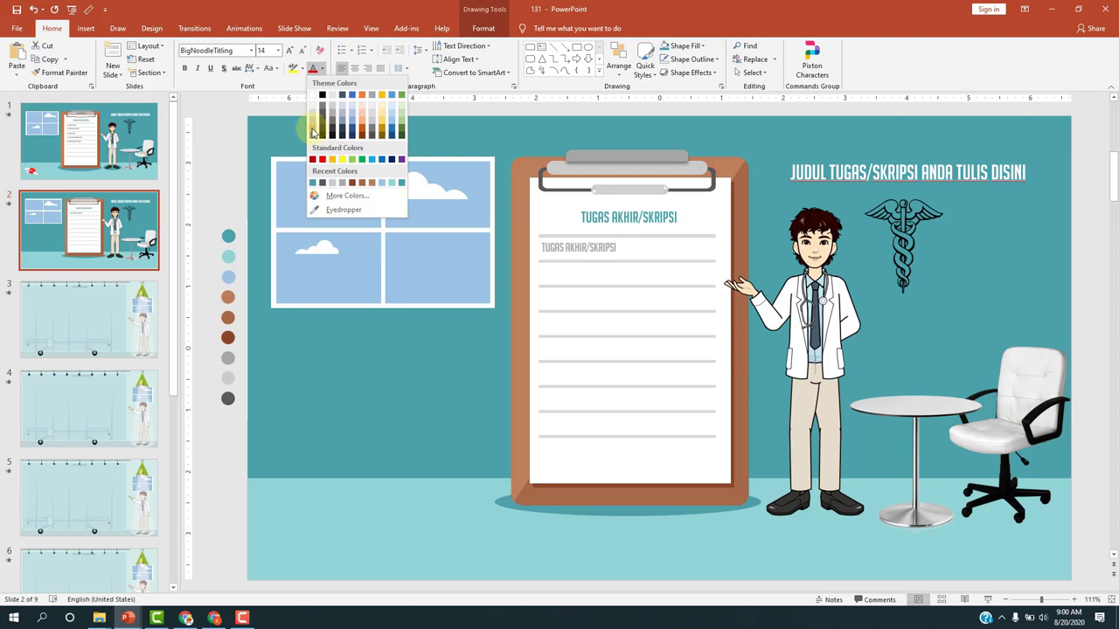
left_click(313, 131)
left_click_drag(614, 239, 610, 239)
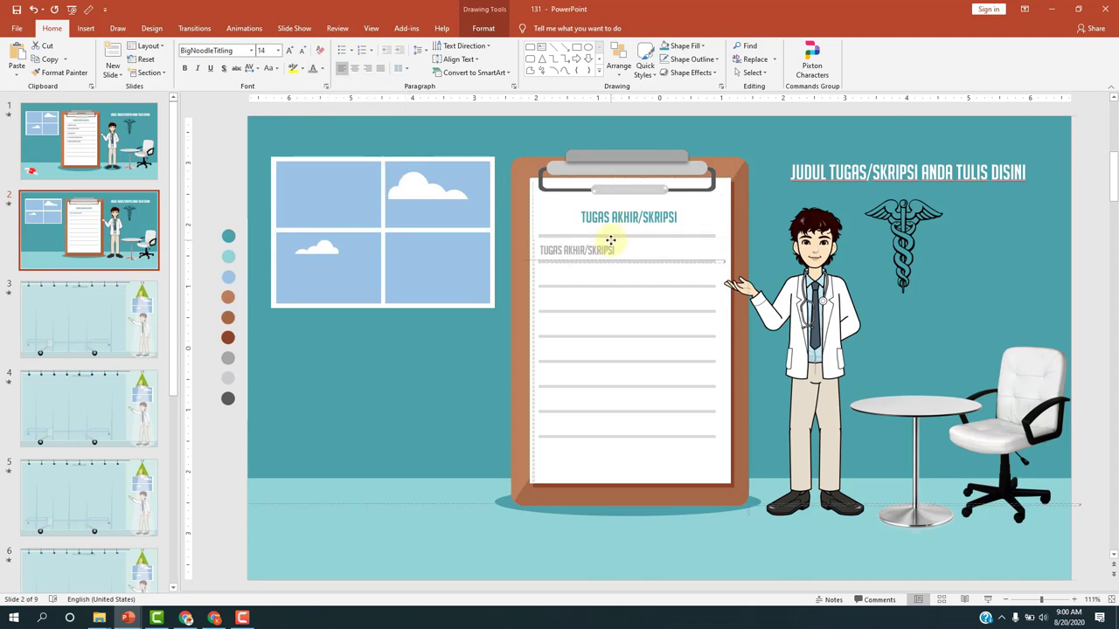
left_click_drag(610, 240, 604, 245)
Retype the line as the first chapter, 1 PENDAHULUAN, and duplicate that entry
left_click(604, 245)
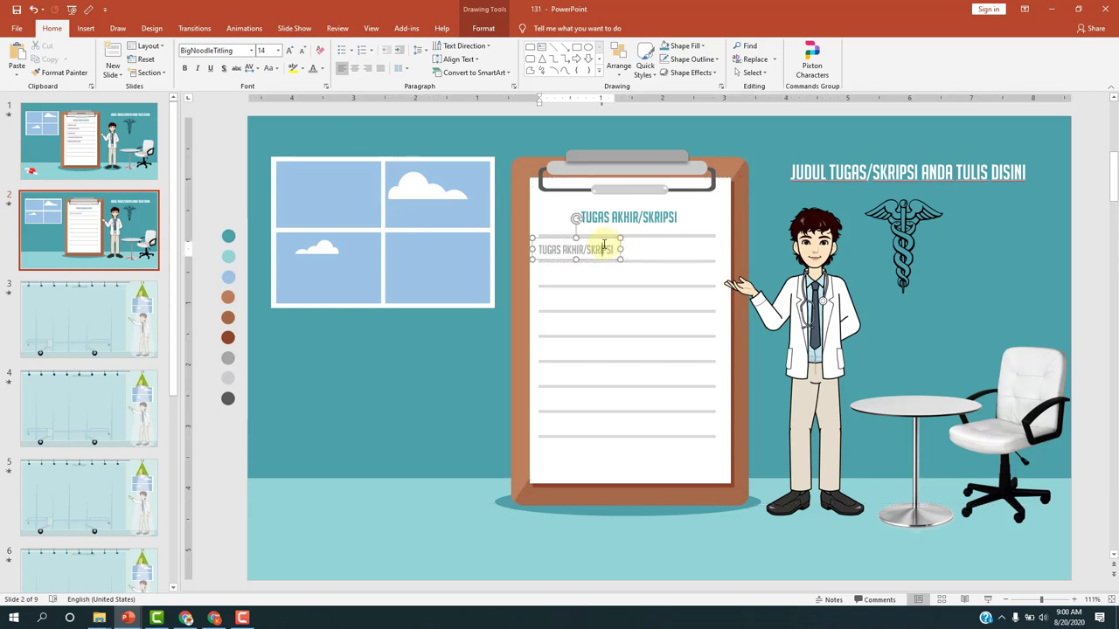
triple_click(601, 245)
type("B")
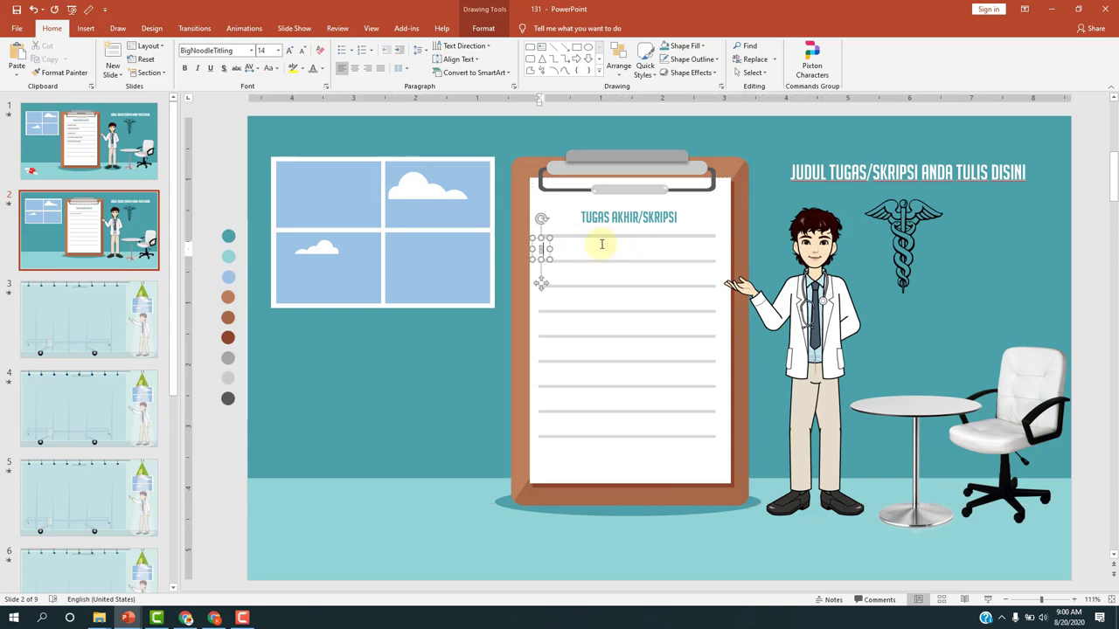
type("AB 1 PEN")
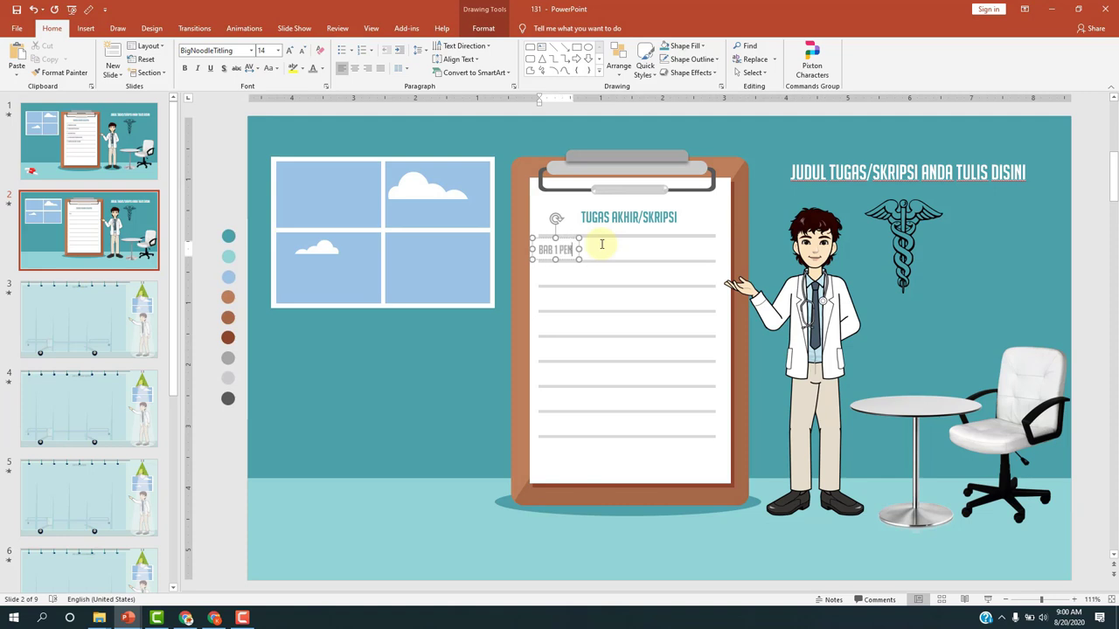
type("DAHULUAN")
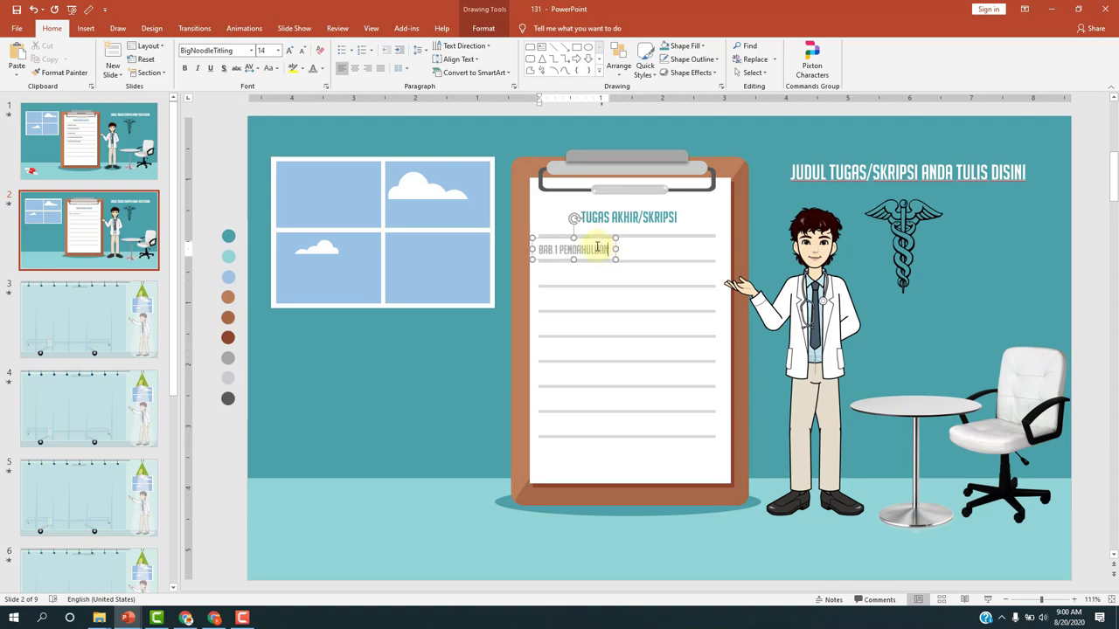
left_click(140, 153)
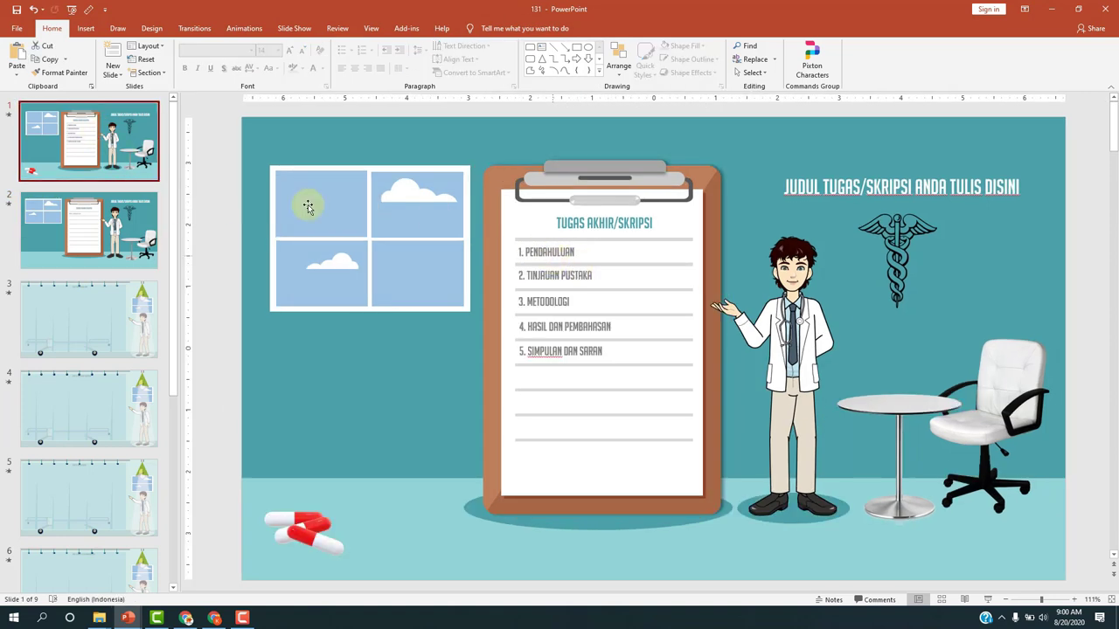
key("Down")
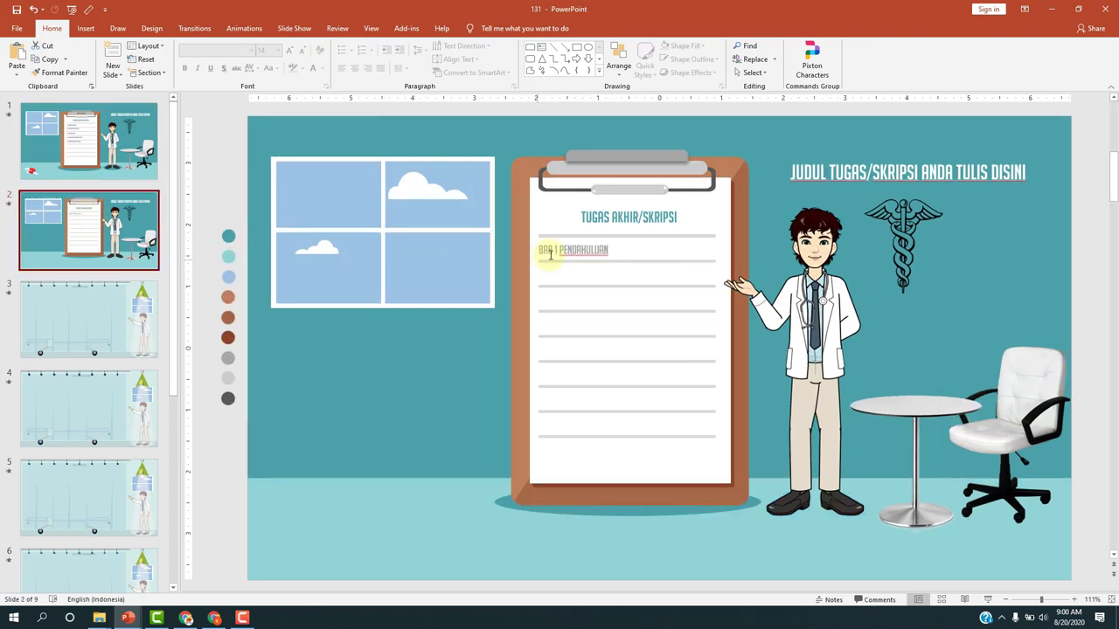
left_click(533, 248)
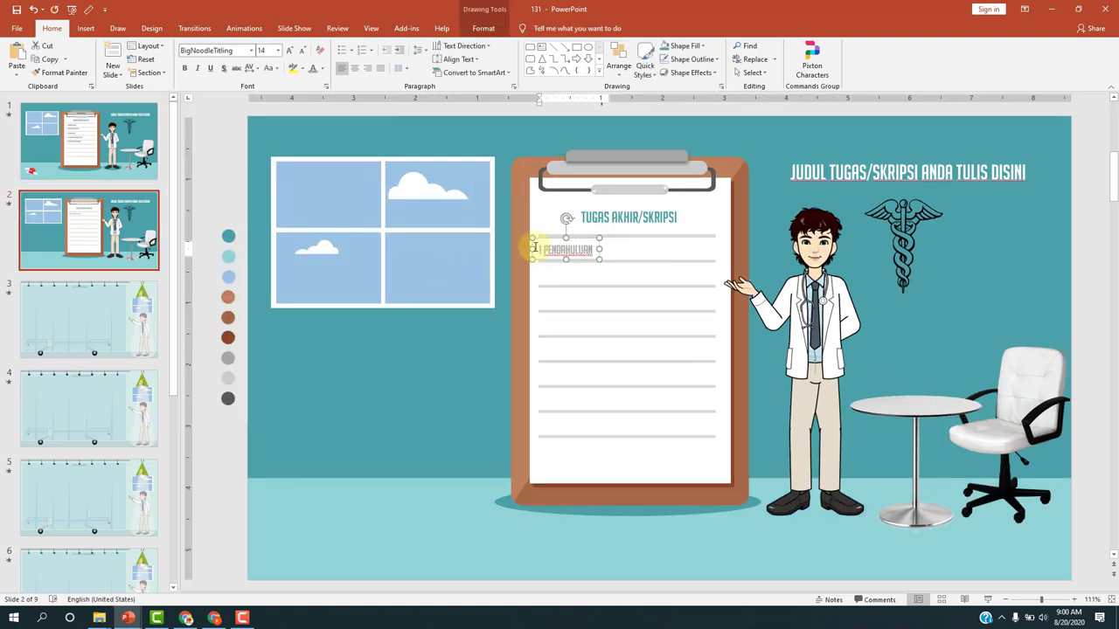
left_click(593, 240)
left_click(589, 258)
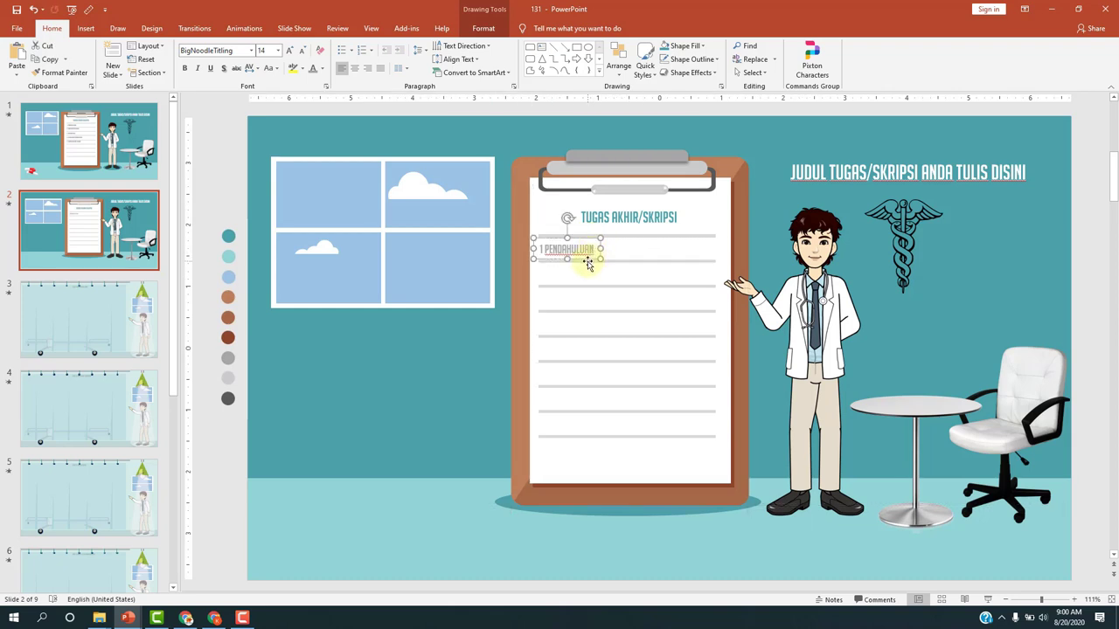
key("ctrl+d")
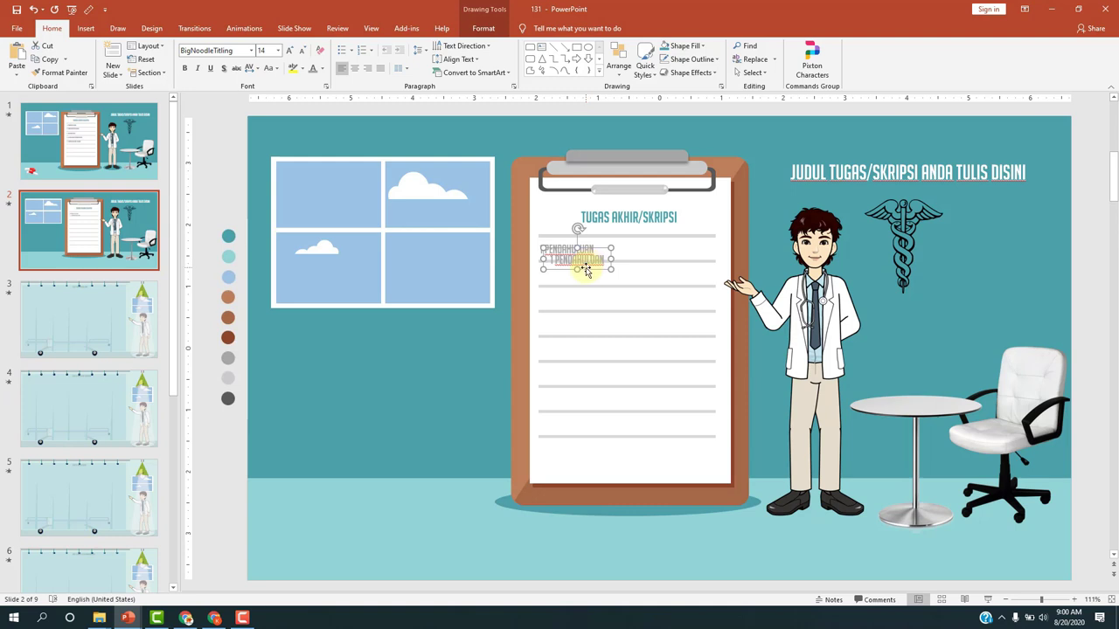
Place the copy on the second line and change its text to '2. TINJAUAN PUSTAKA'
left_click_drag(584, 274, 576, 281)
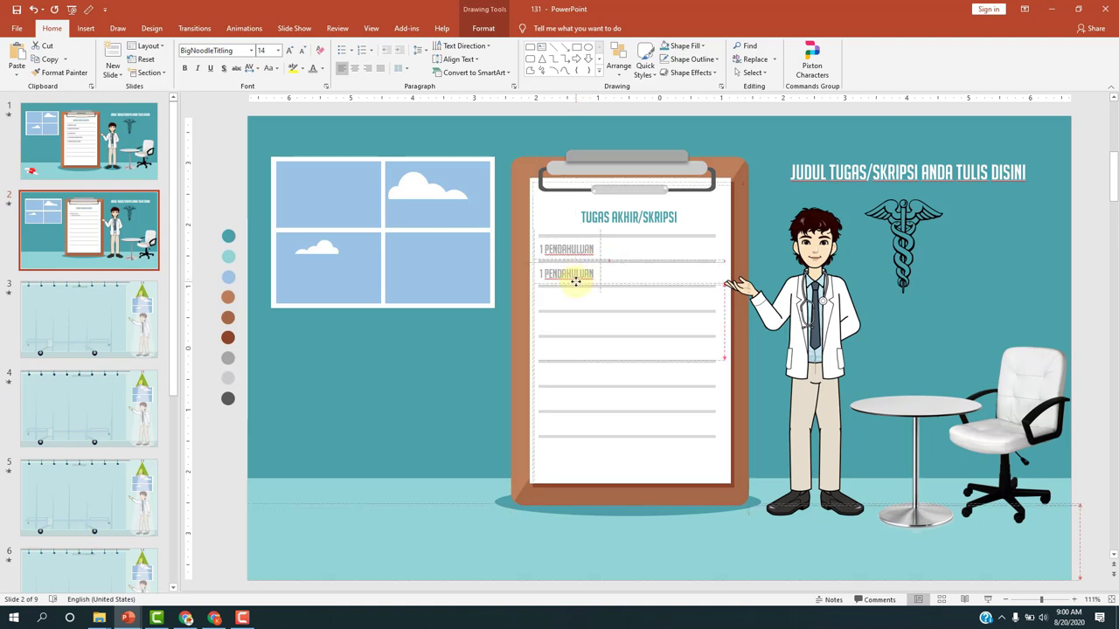
left_click(542, 274)
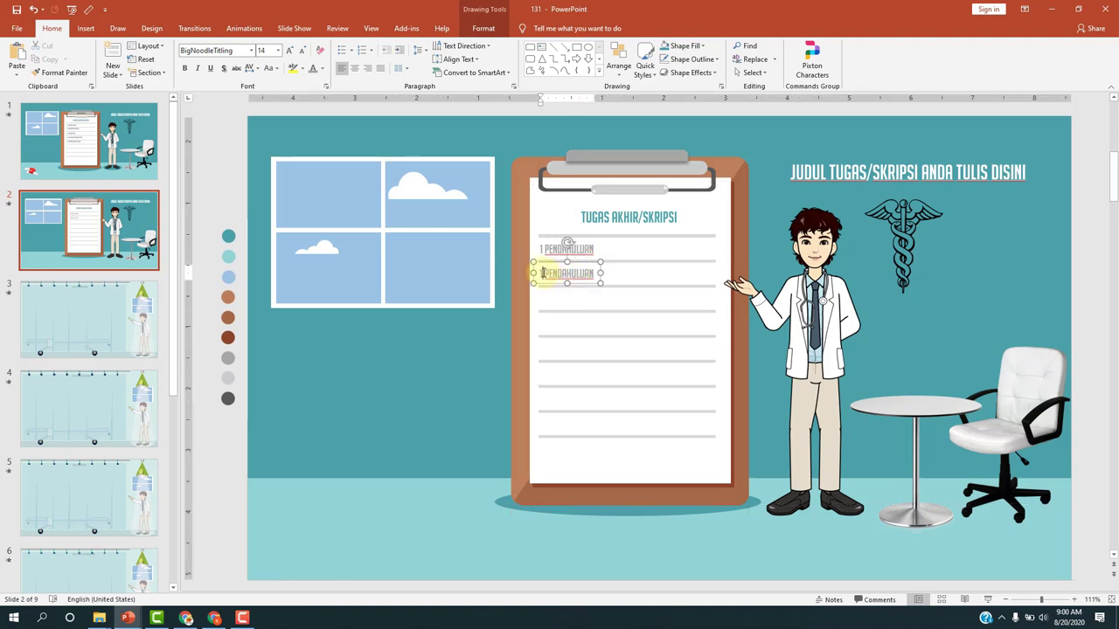
left_click_drag(542, 274, 596, 274)
key("BackSpace")
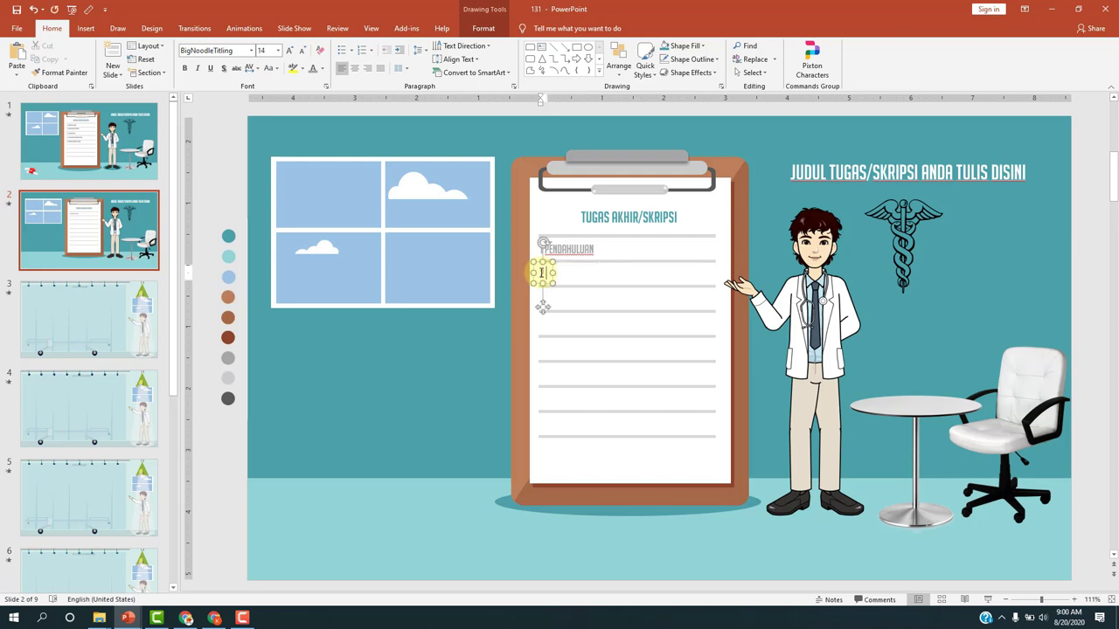
type("2. TINJAU")
type("A")
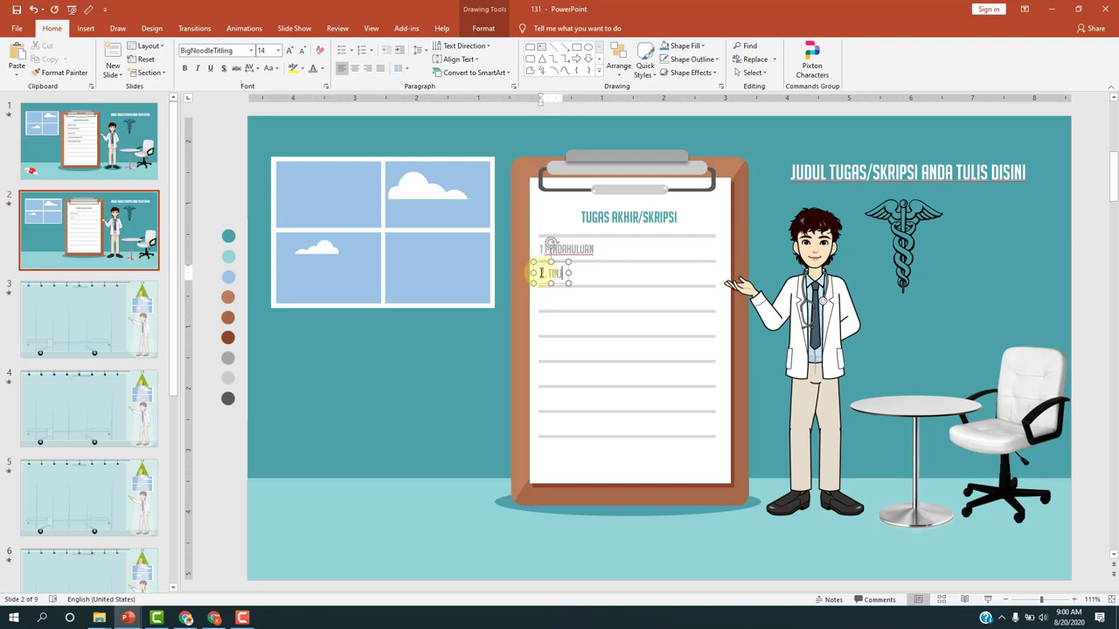
type("N PUSTAKA")
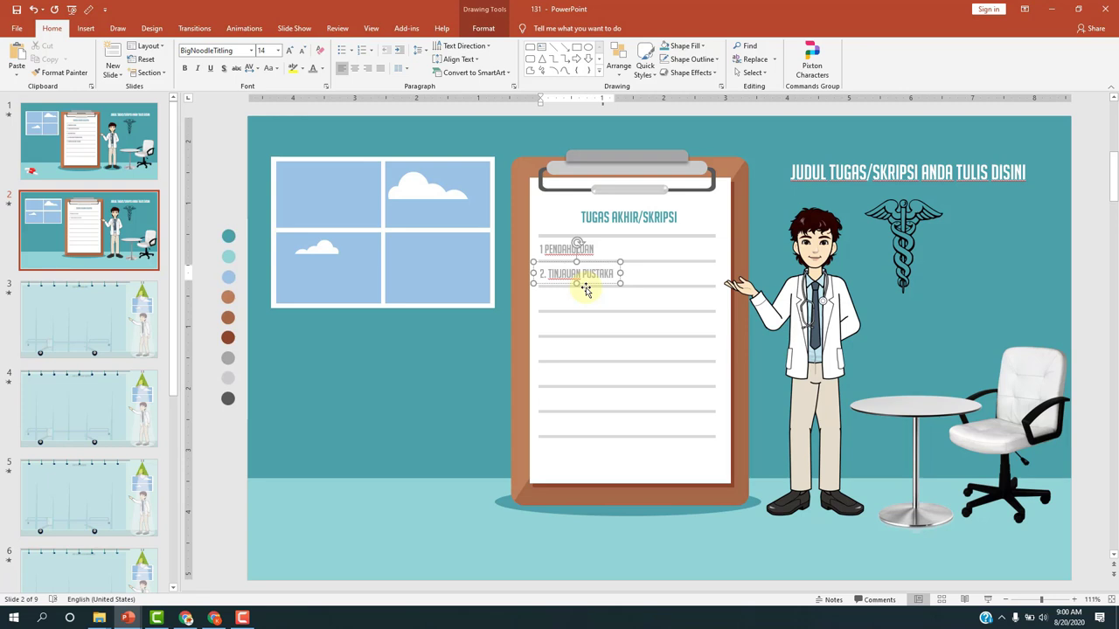
left_click(586, 287)
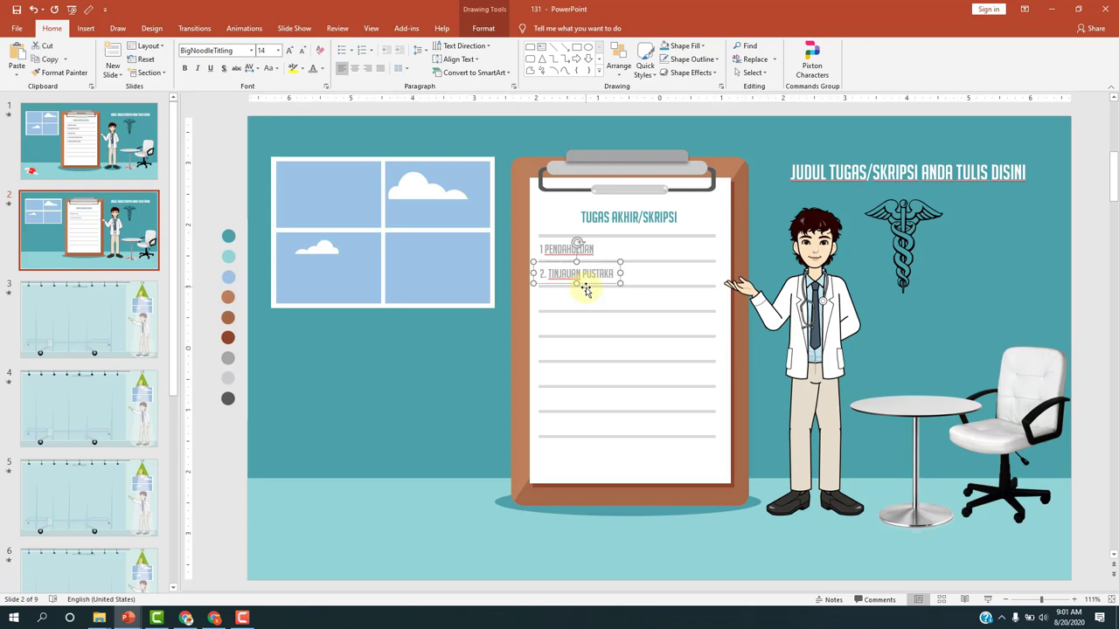
Duplicate that entry onto the third line and retype it as '3. METODOLOGI'
left_click_drag(586, 290, 604, 296)
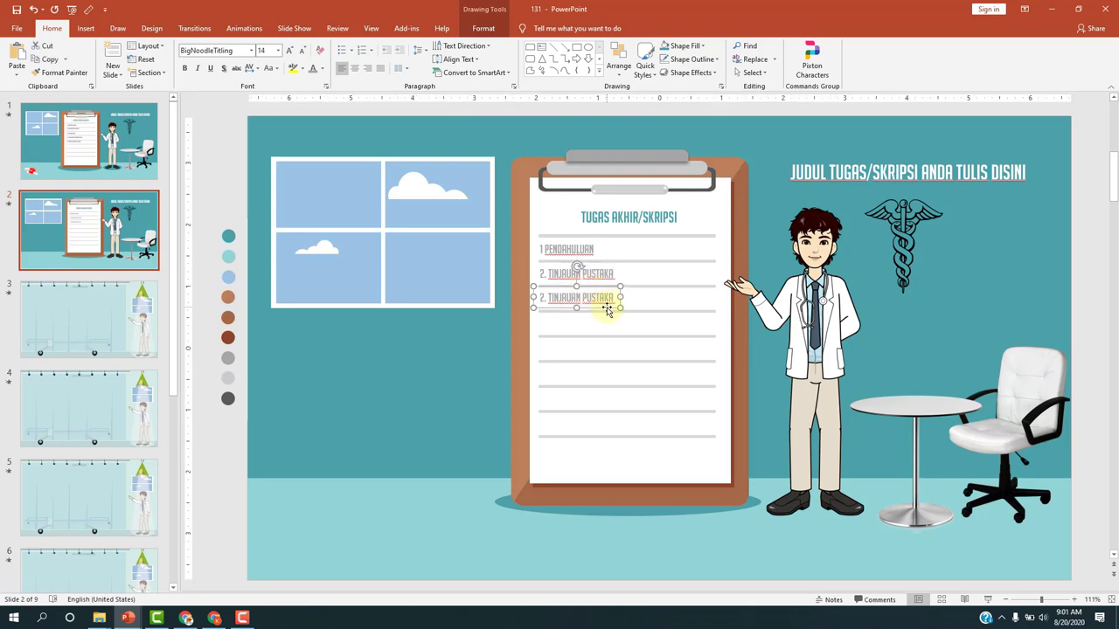
key("ctrl+d")
key("ctrl+d")
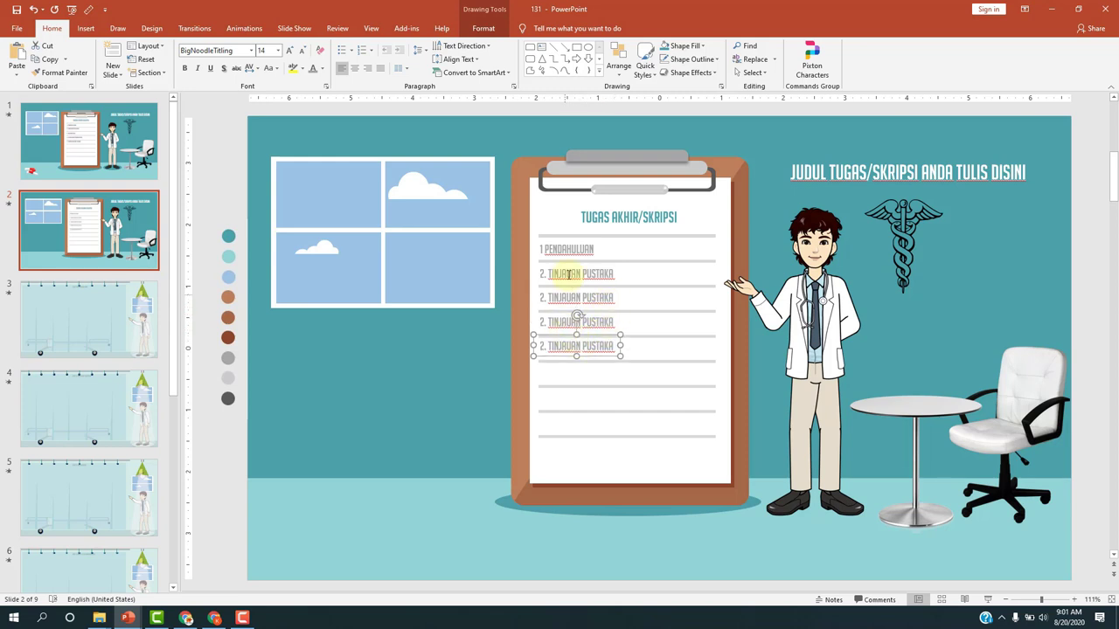
left_click(548, 298)
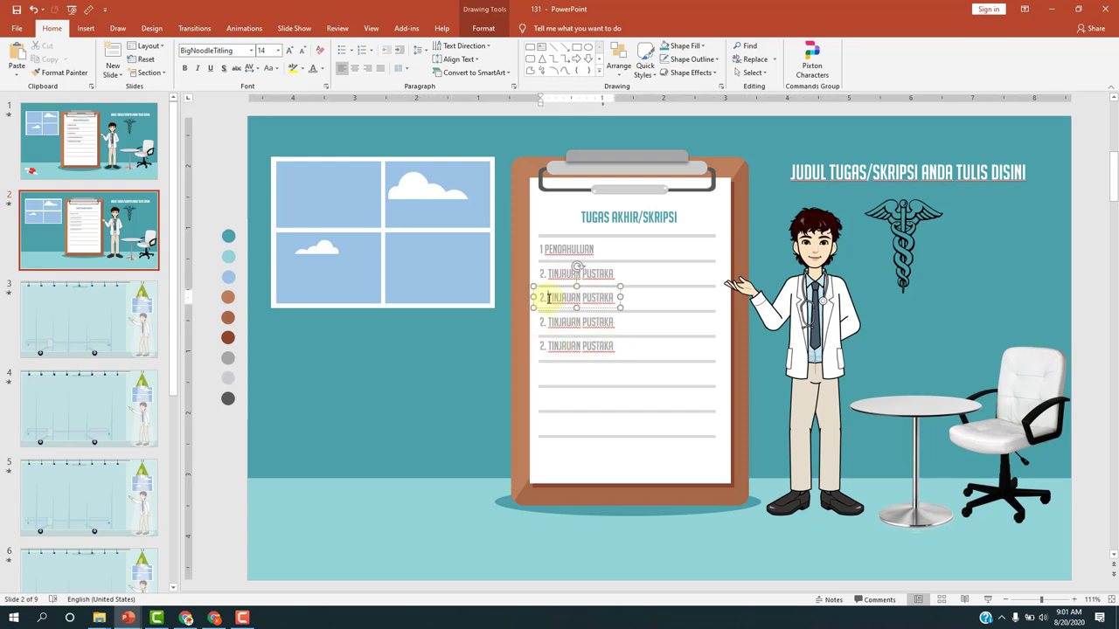
key("ctrl+a")
type("3.")
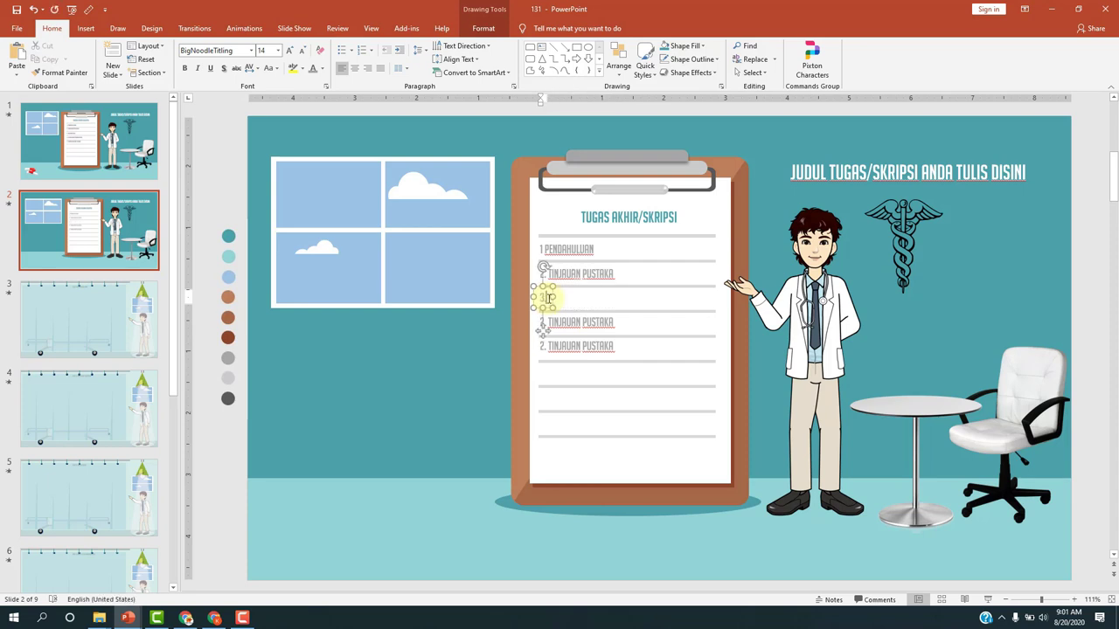
type(" METODOL")
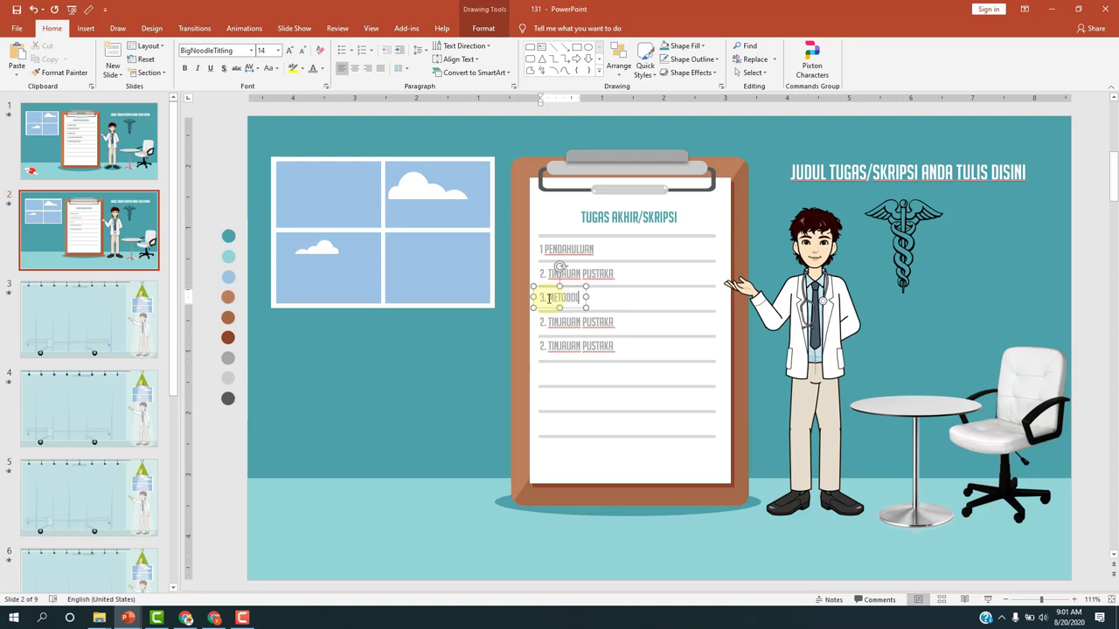
type("OGII")
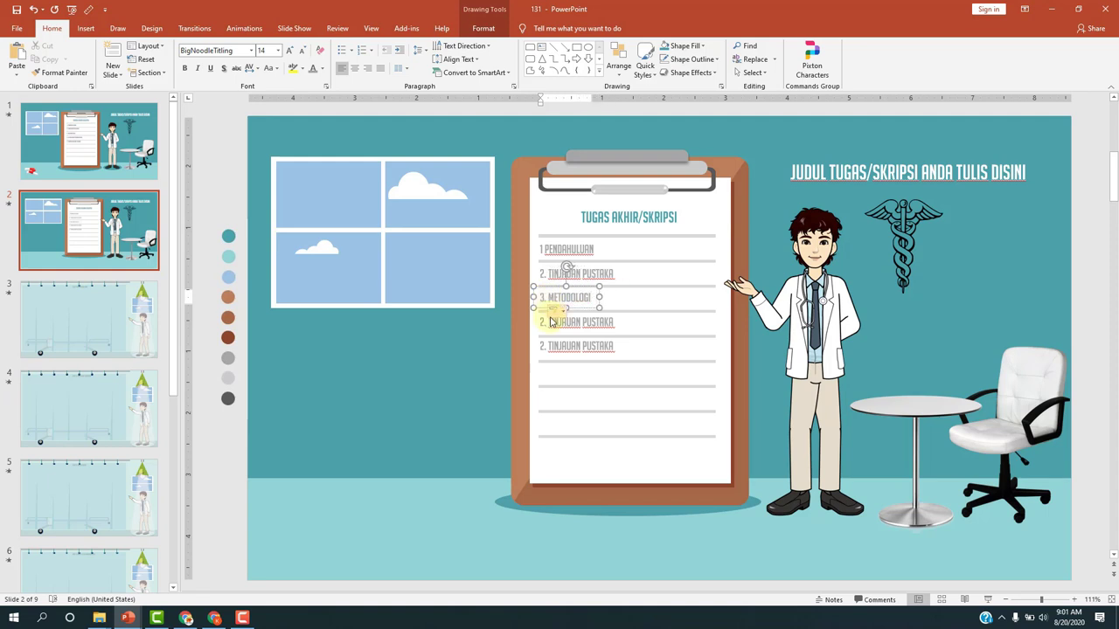
Retype the fourth and fifth lines as '4. HASIL DAN PEMBAHASAN' and '5. SIMPULAN DAN SARAN'
left_click(575, 328)
key("ctrl+a")
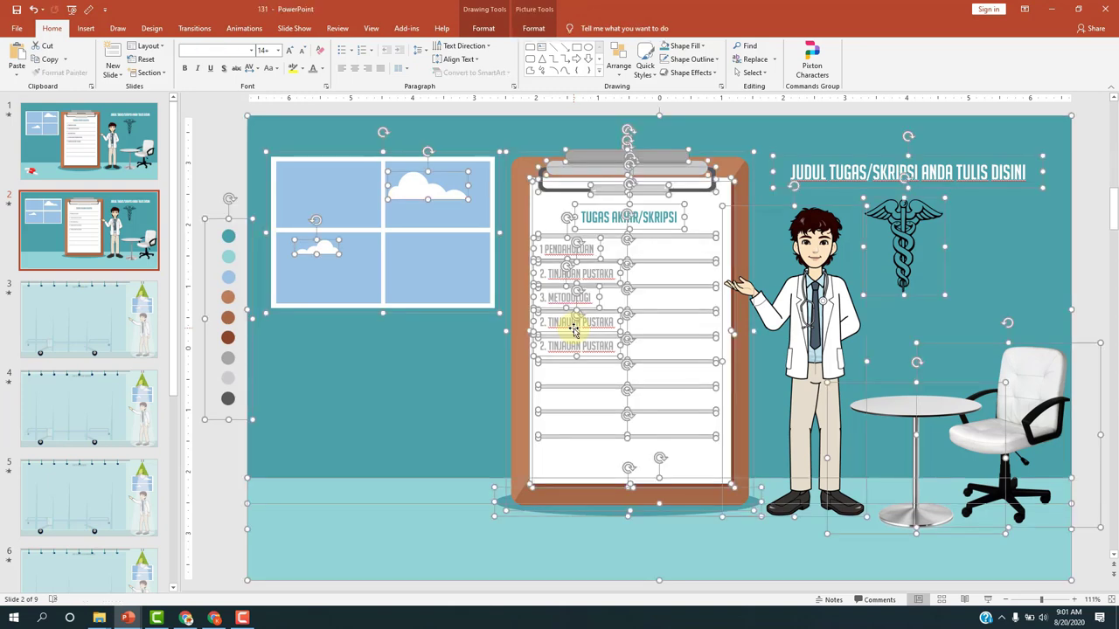
left_click(564, 322)
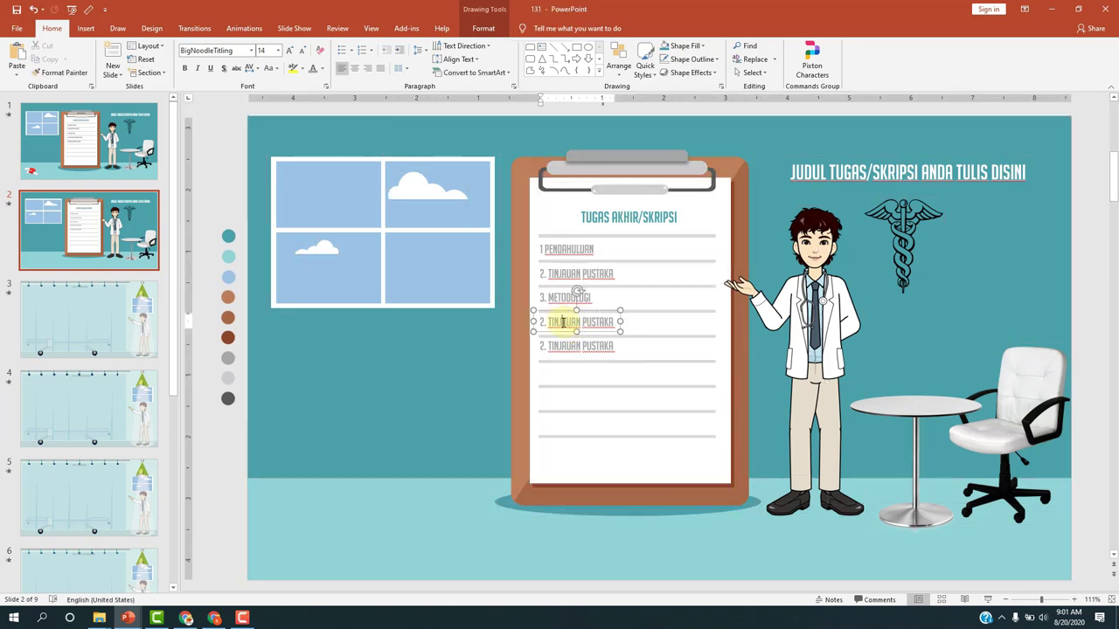
key("ctrl+a")
type("4")
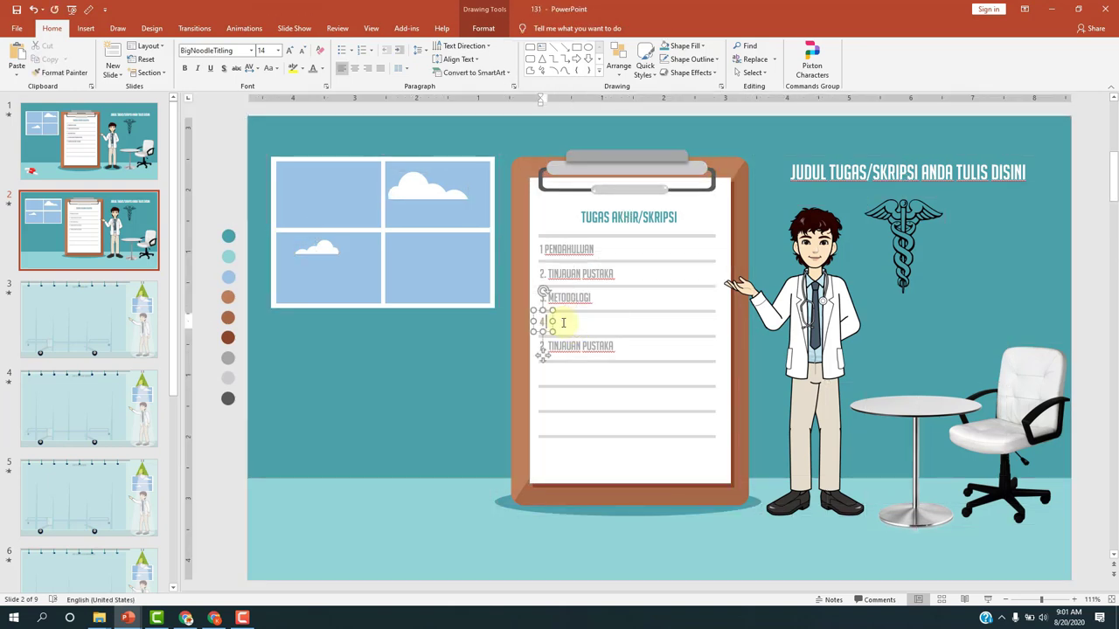
type(". HASIL")
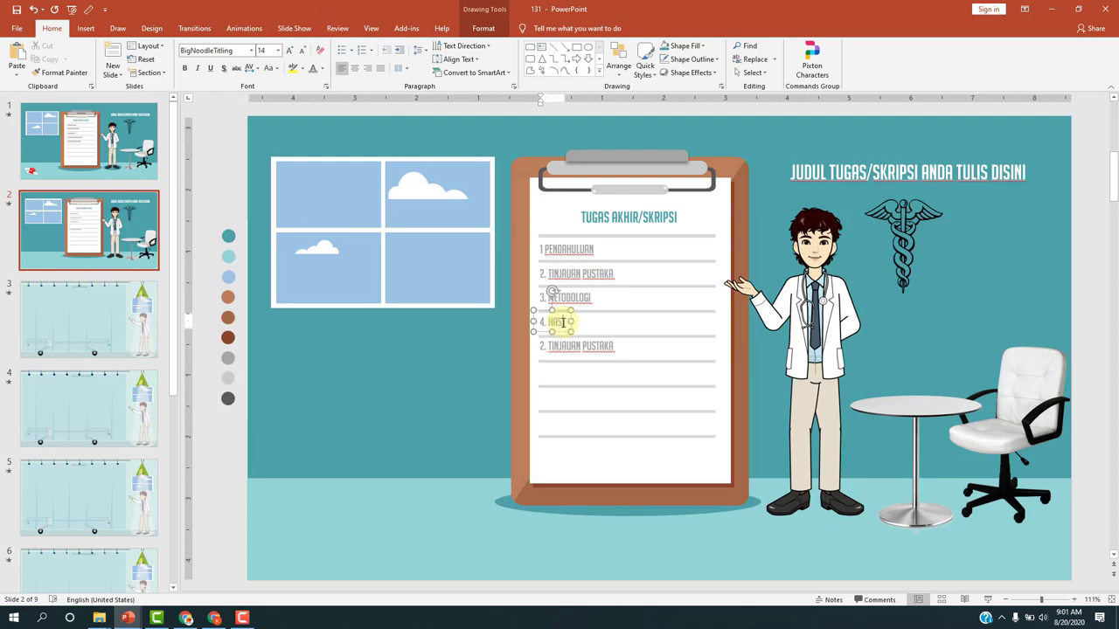
type(" DAN PEMBAHASAN")
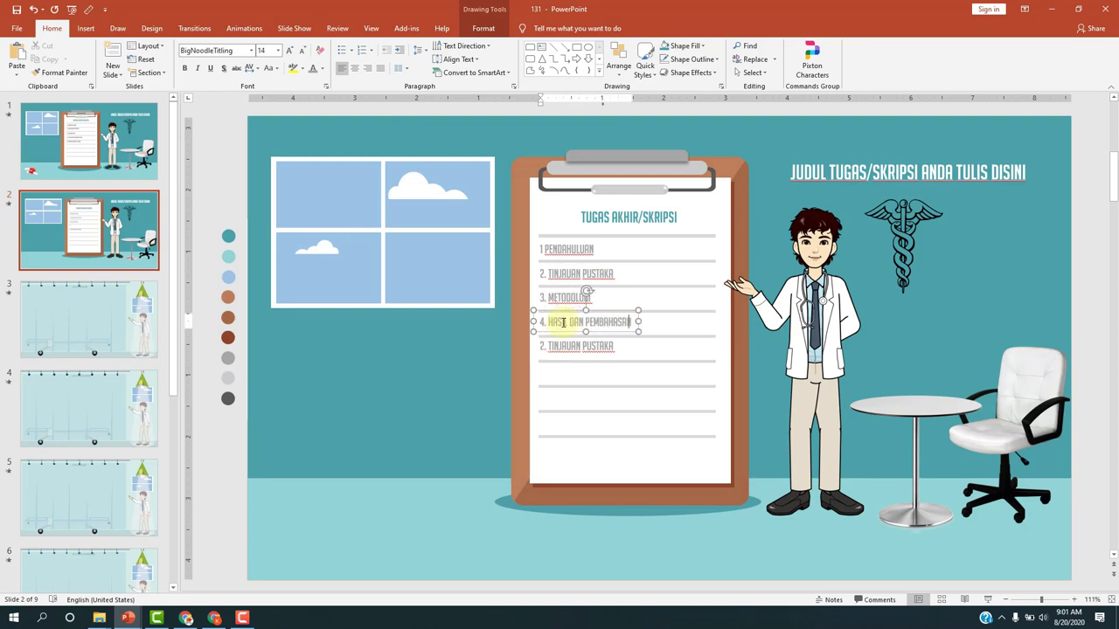
left_click(566, 345)
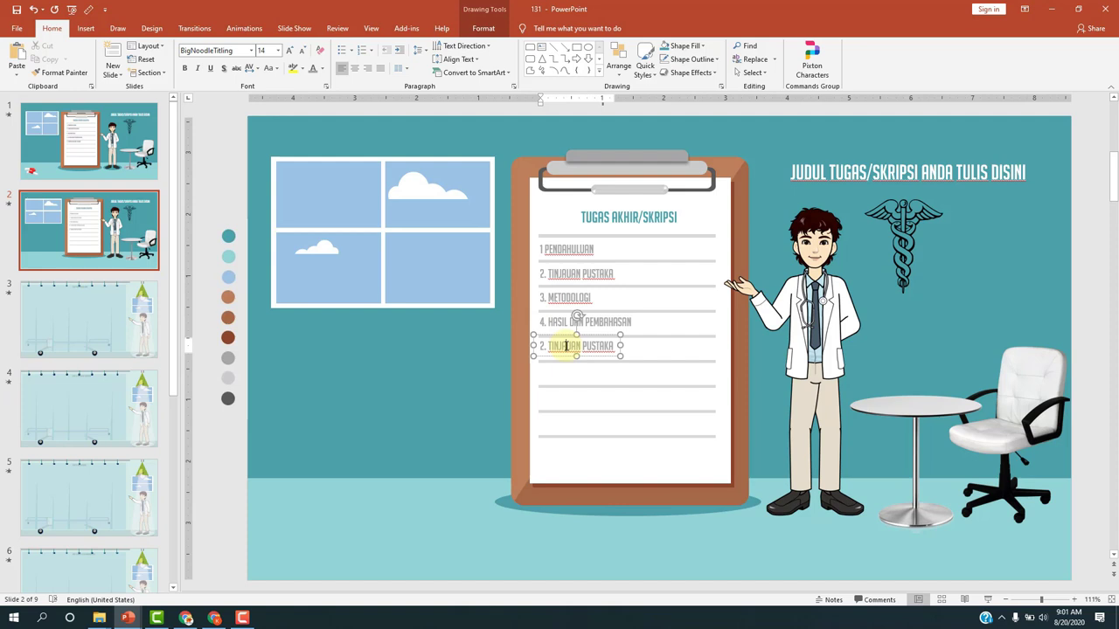
key("ctrl+a")
type("5. ")
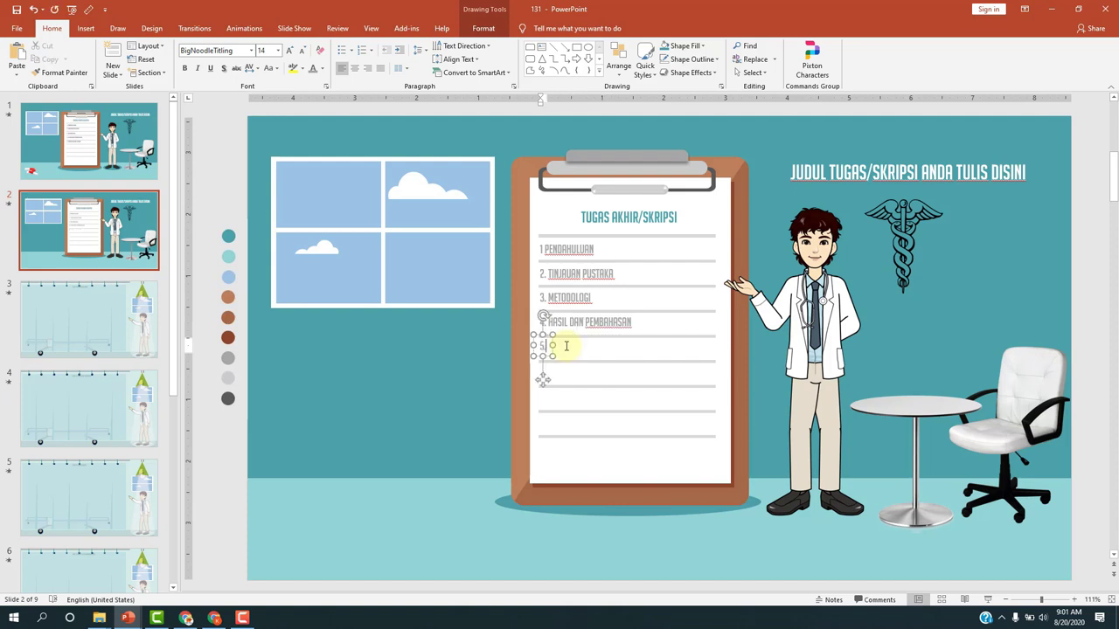
type("SIMPULAN DAN")
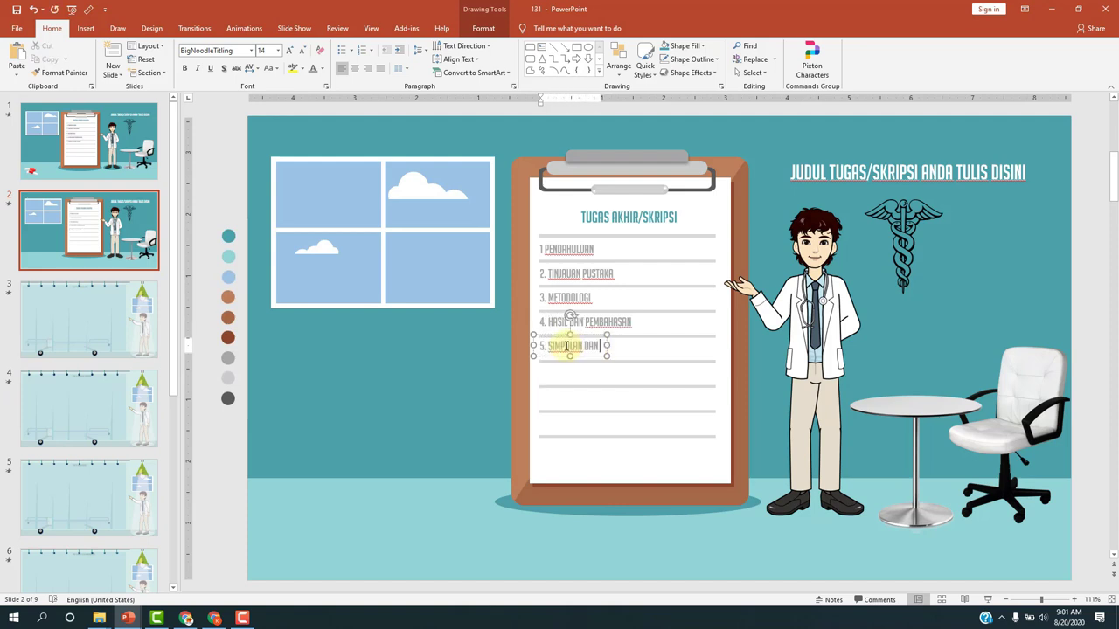
type(" SARAN")
left_click(596, 275)
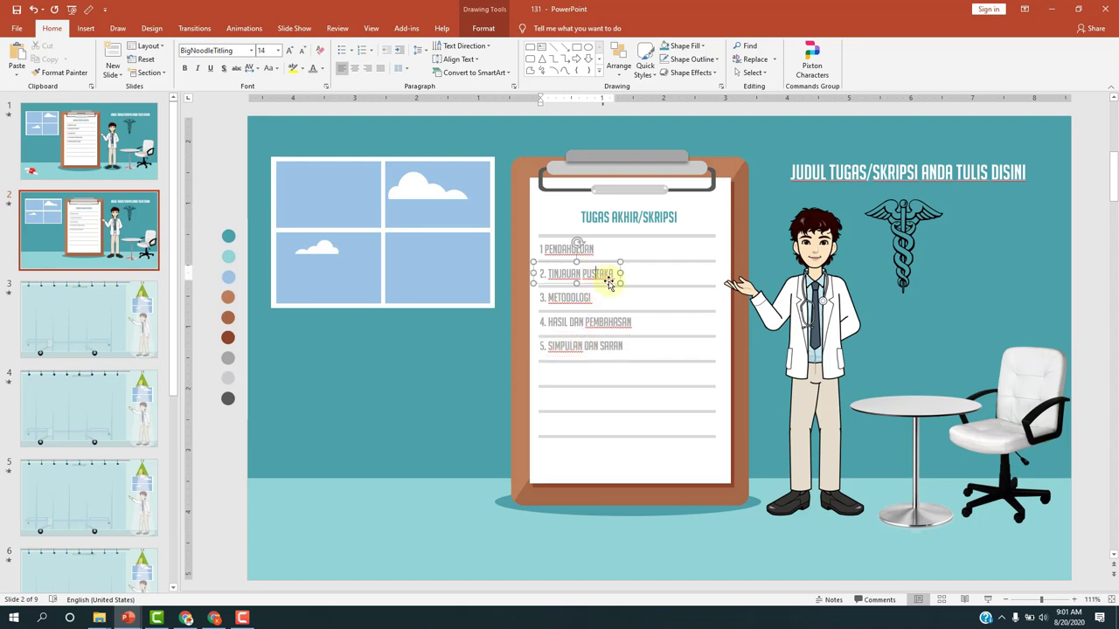
Select all five chapter entries, PENDAHULUAN through SIMPULAN DAN SARAN, together
left_click(567, 253)
left_click(569, 275, "shift")
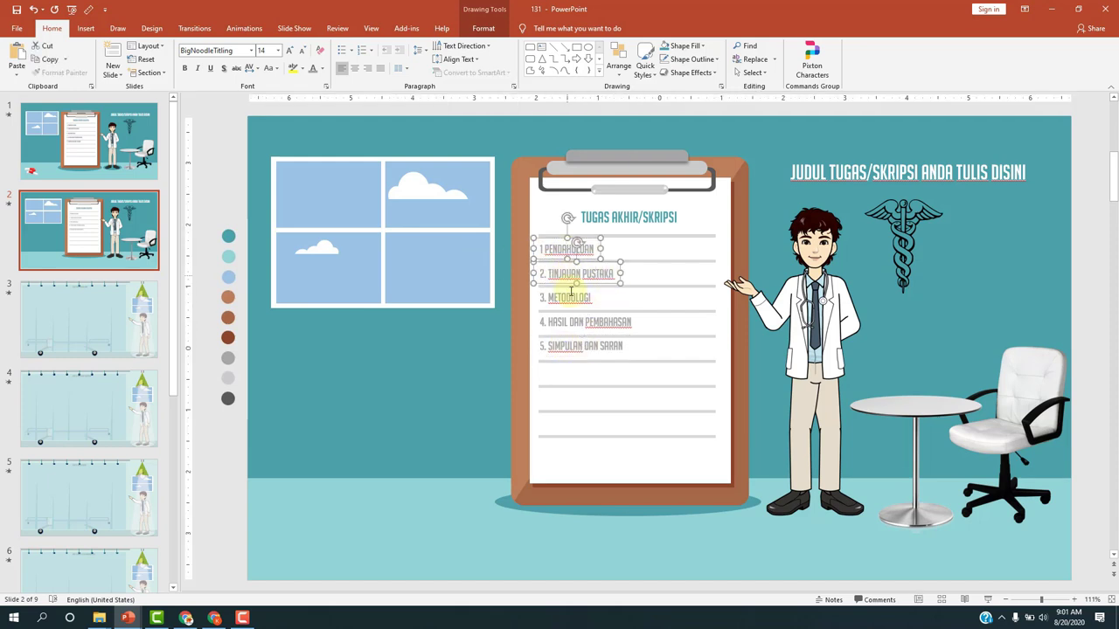
left_click(570, 297, "shift")
left_click(575, 324, "shift")
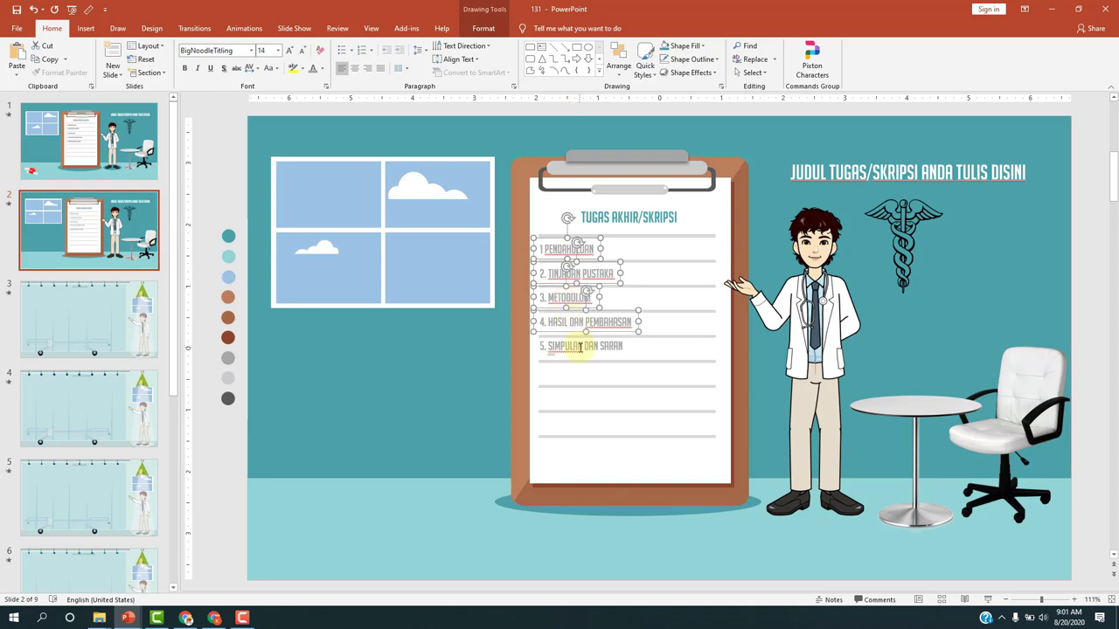
left_click(579, 347, "shift")
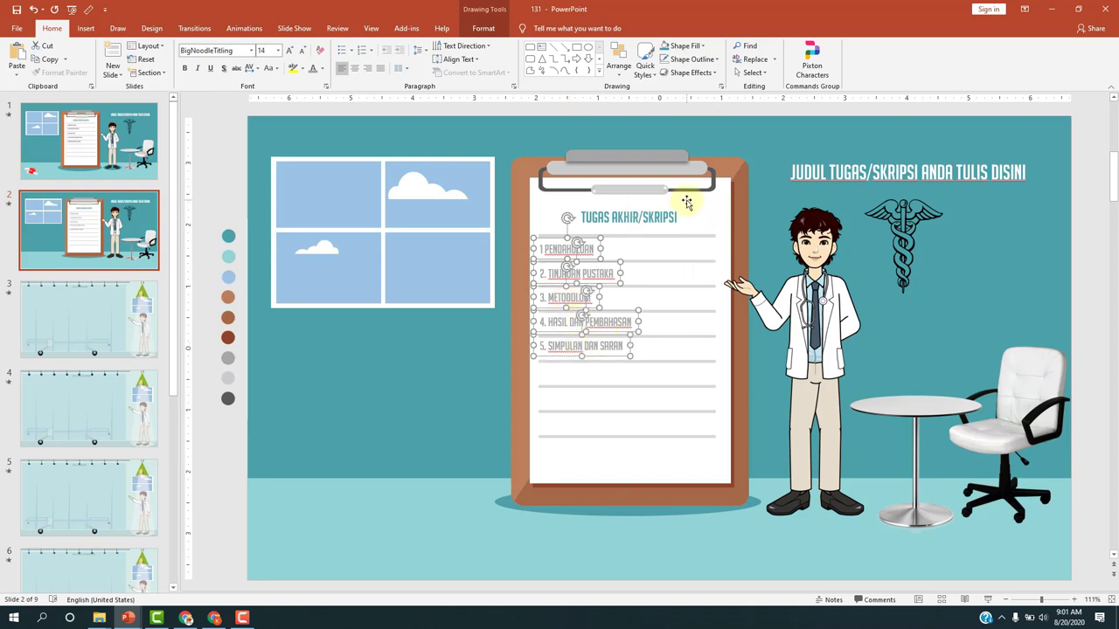
Align the entries' left edges and nudge the column down slightly
left_click(492, 29)
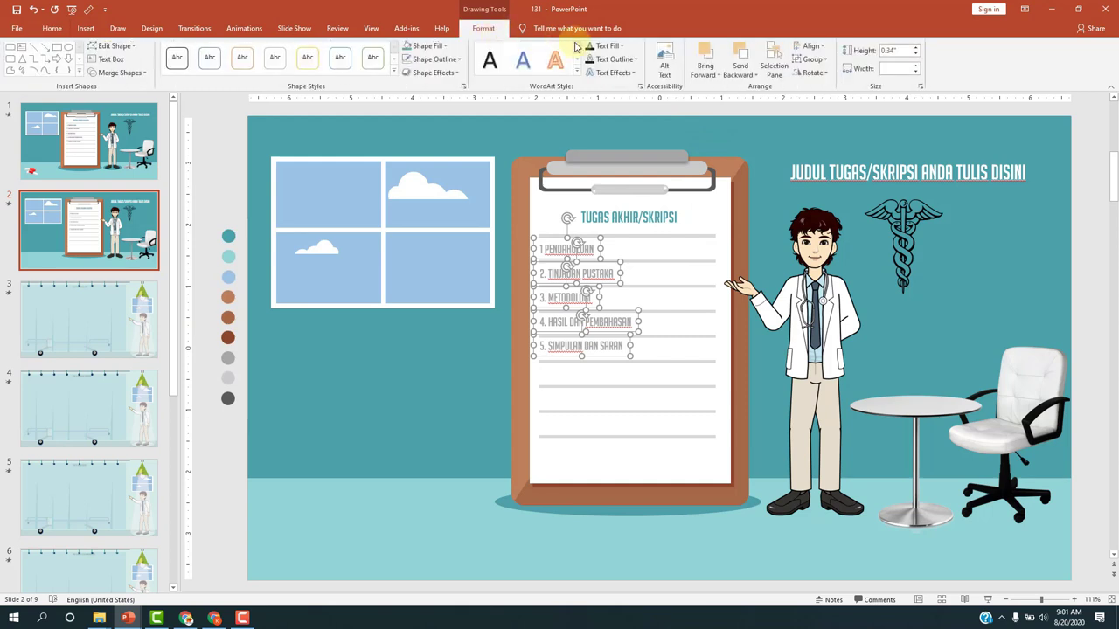
left_click(810, 45)
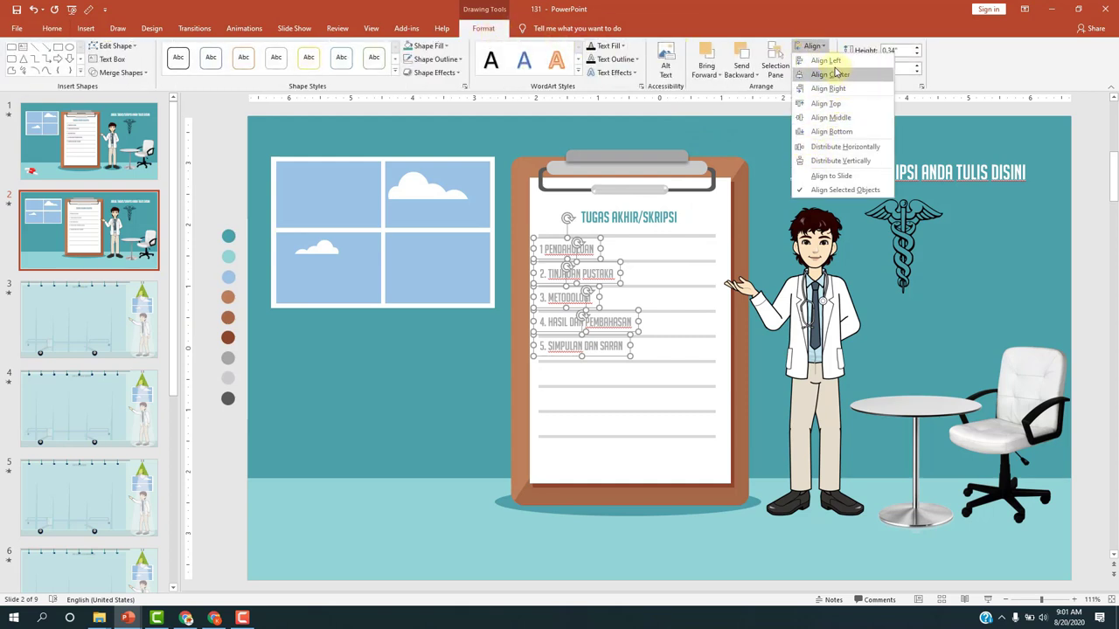
left_click(827, 75)
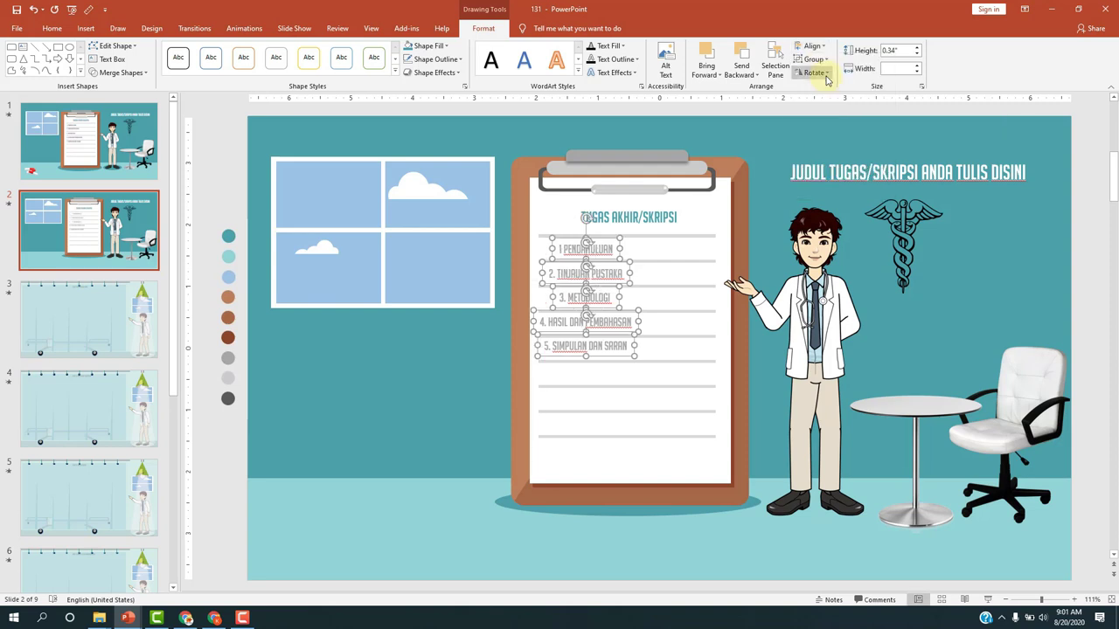
left_click(827, 76)
left_click(826, 34)
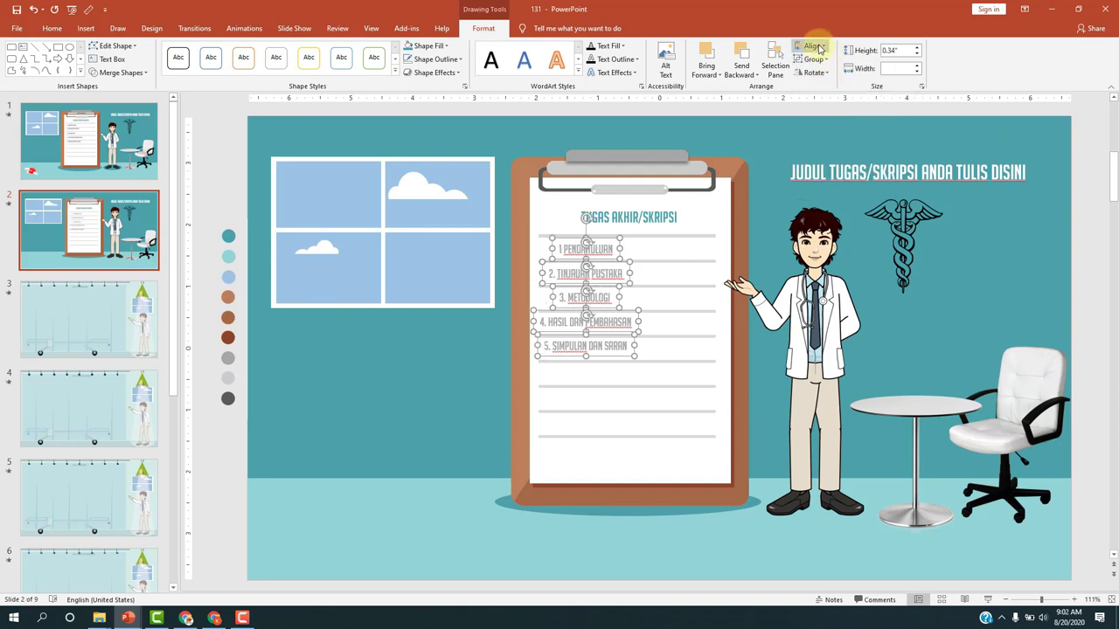
left_click(819, 48)
left_click(827, 61)
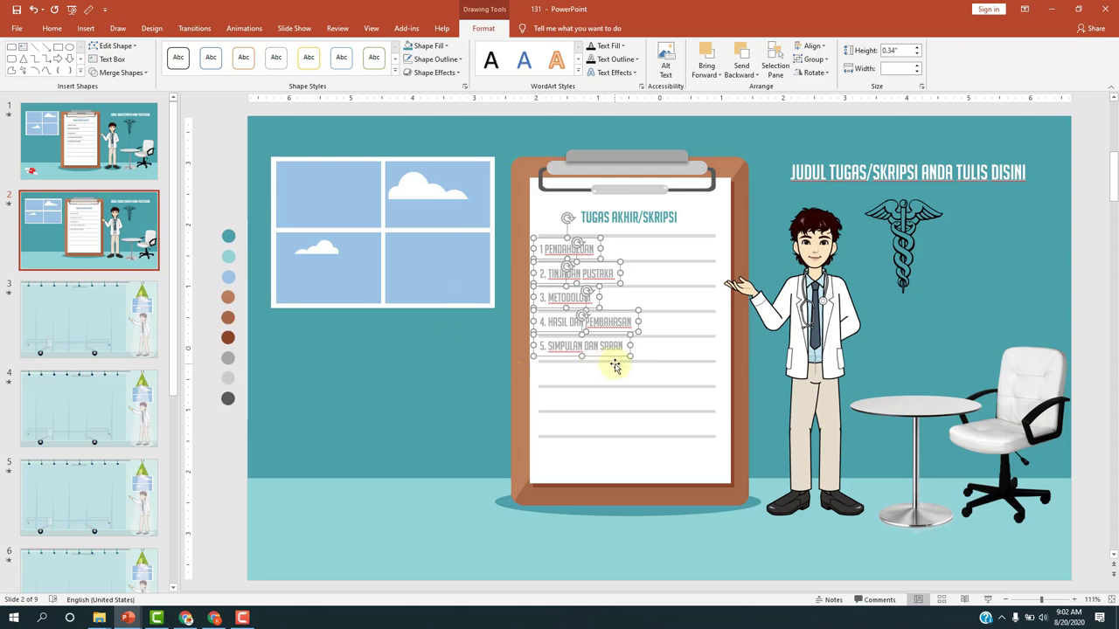
key("ctrl+Down")
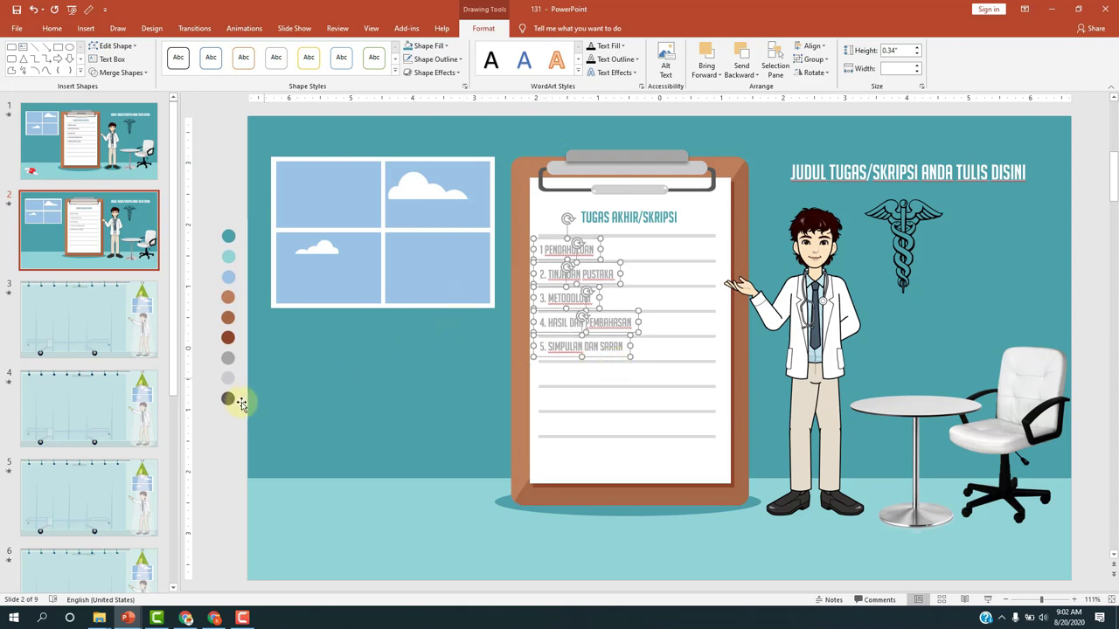
left_click(227, 444)
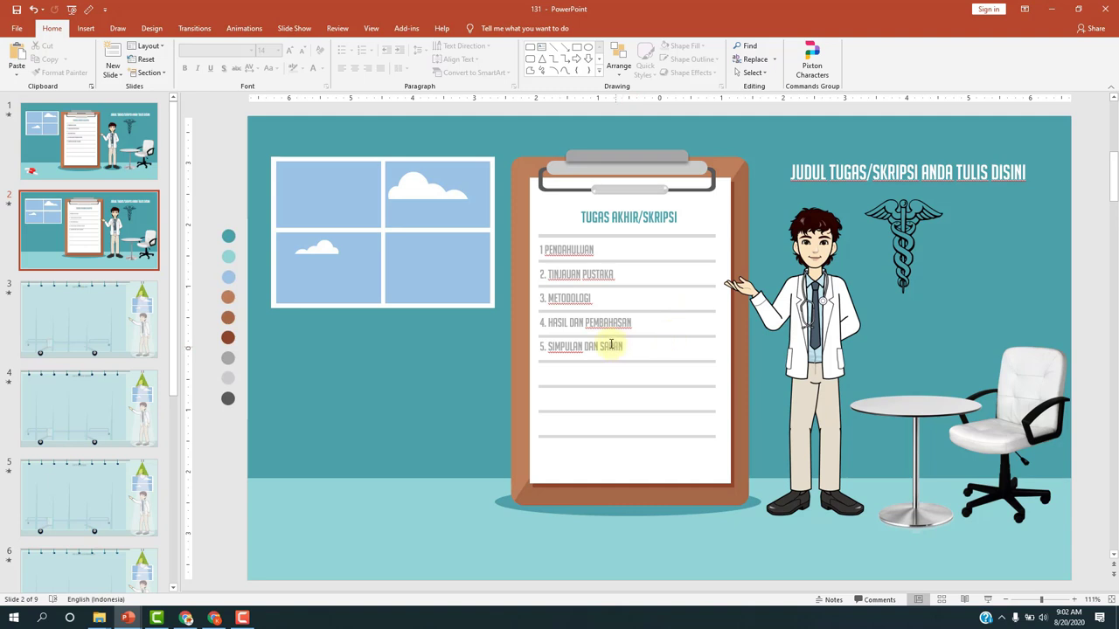
Add a period after the 1 in PENDAHULUAN, check the other entries, and run the slide show from slide 1
left_click(547, 251)
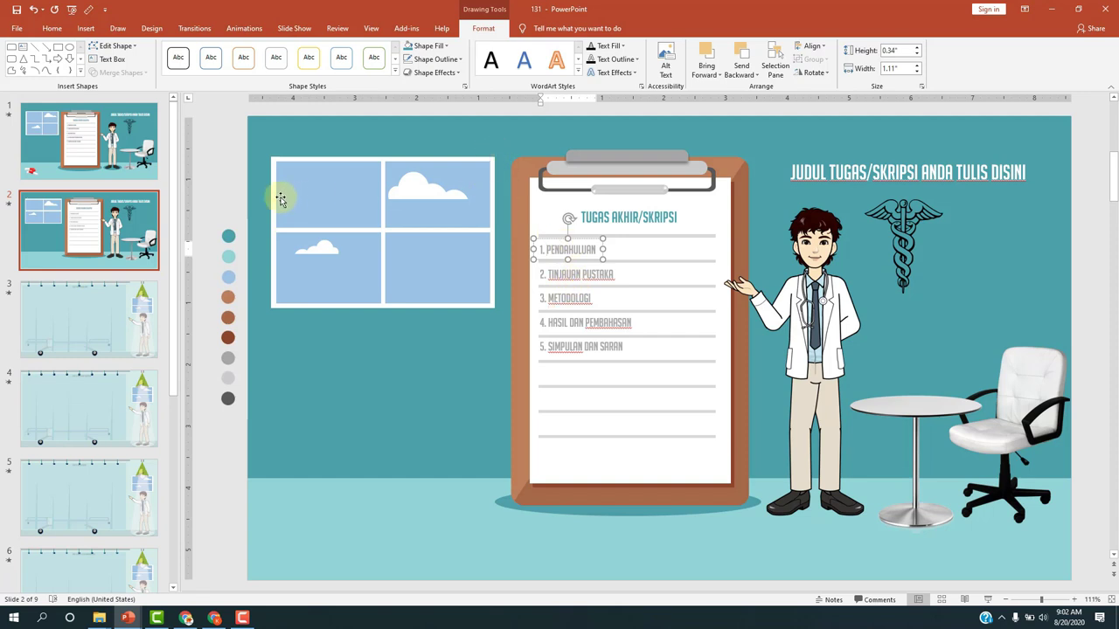
left_click(243, 186)
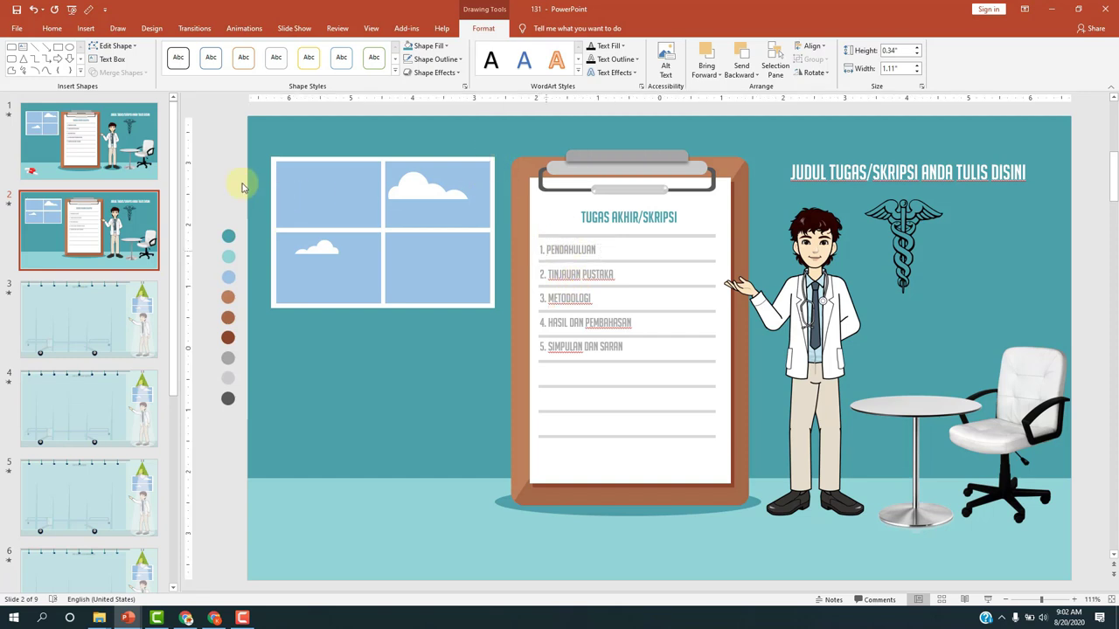
left_click(580, 347)
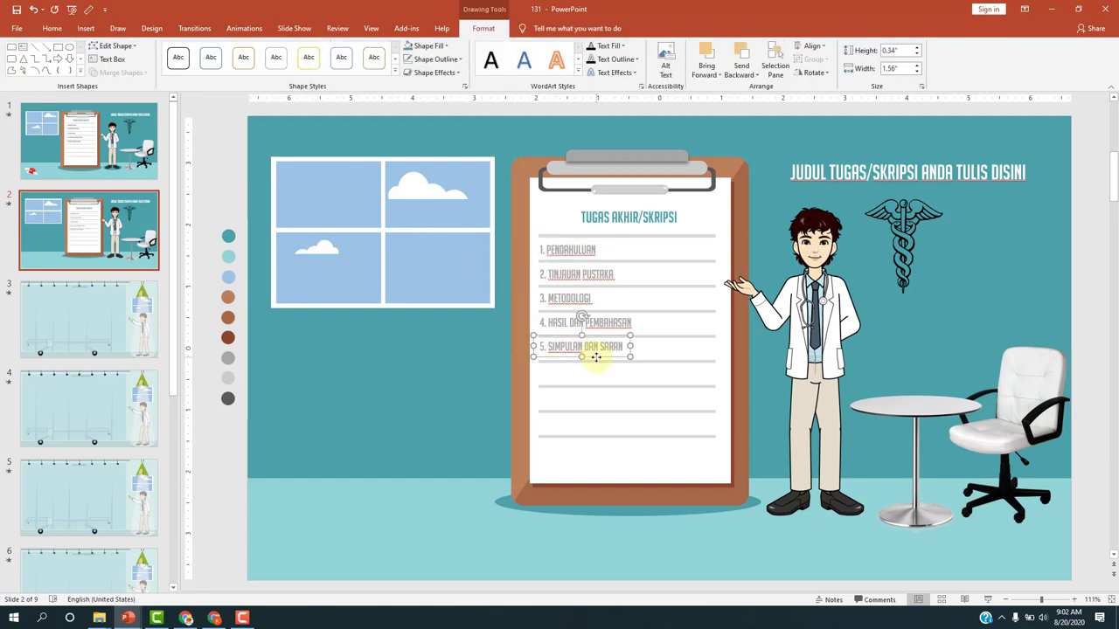
left_click(613, 324)
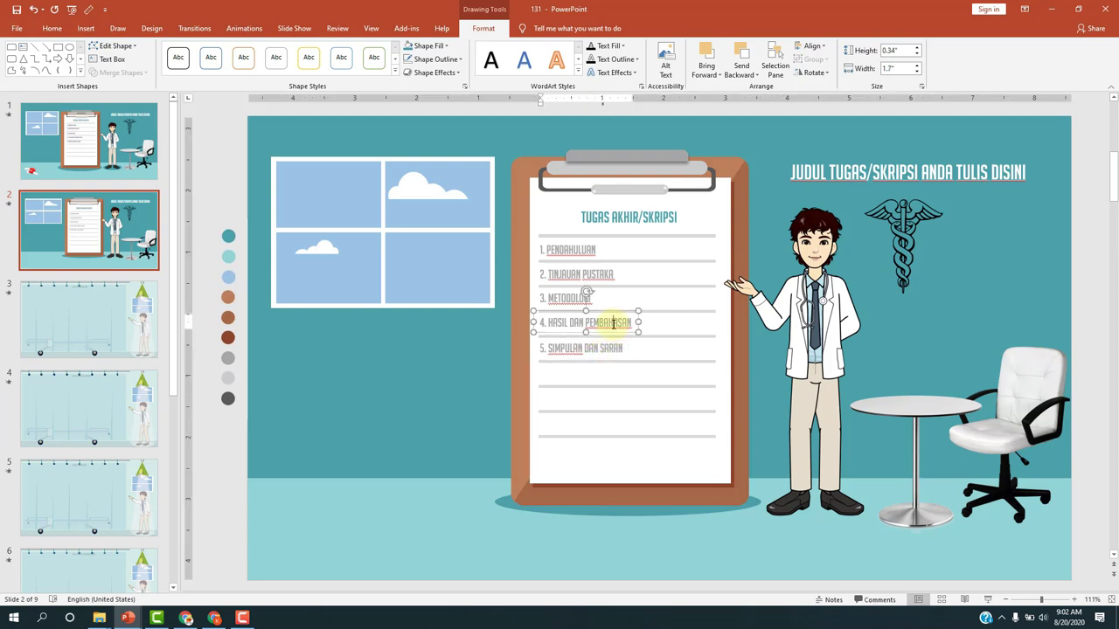
left_click(565, 299)
left_click(570, 274)
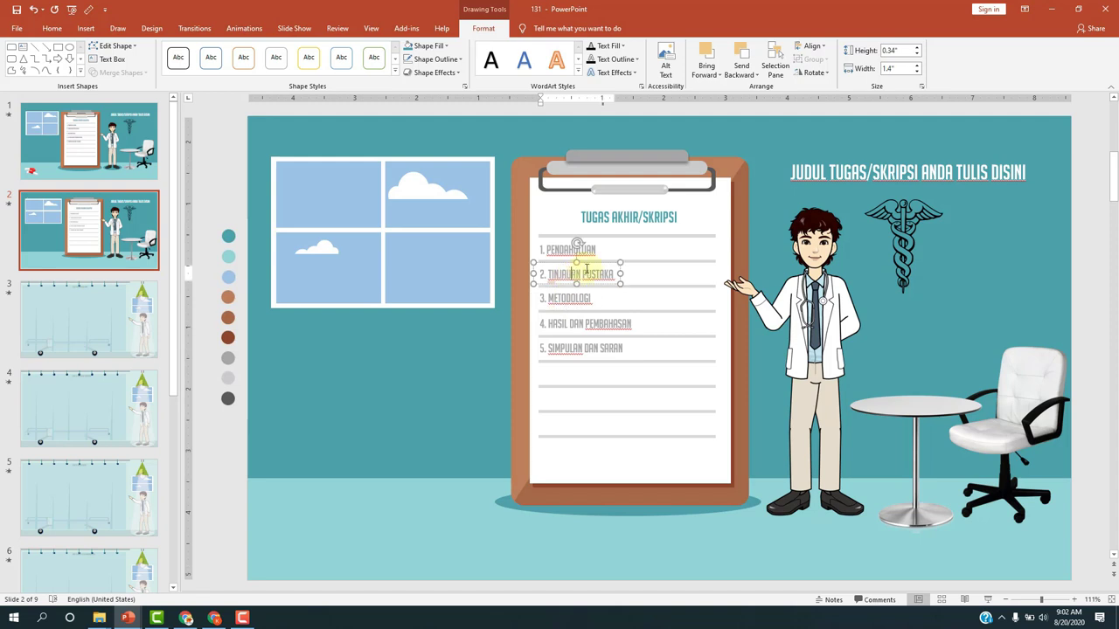
left_click(87, 177)
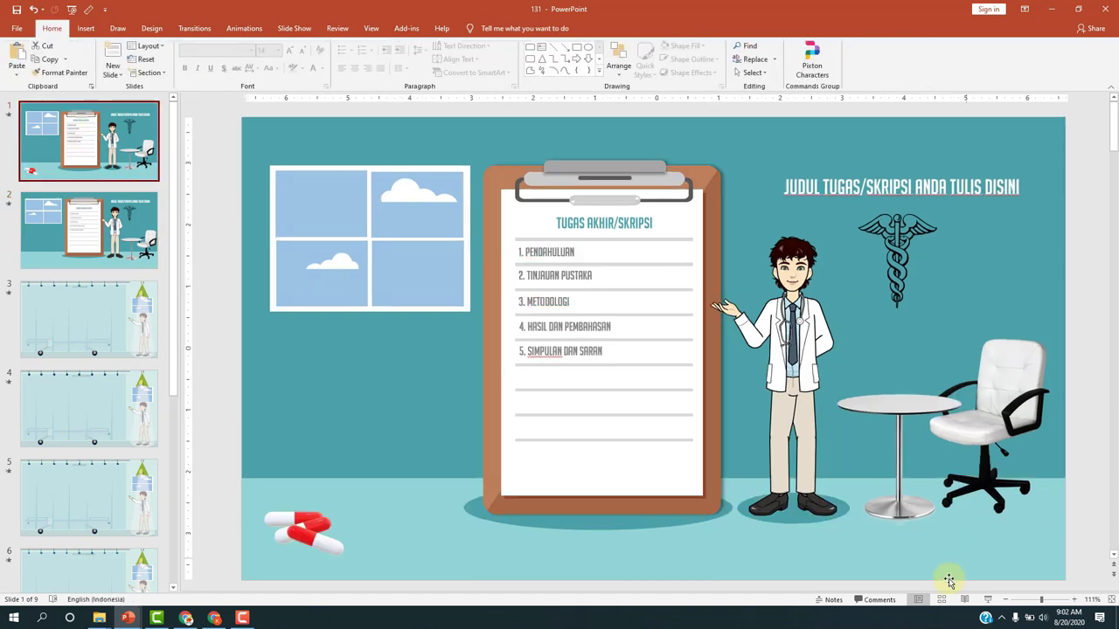
left_click(985, 603)
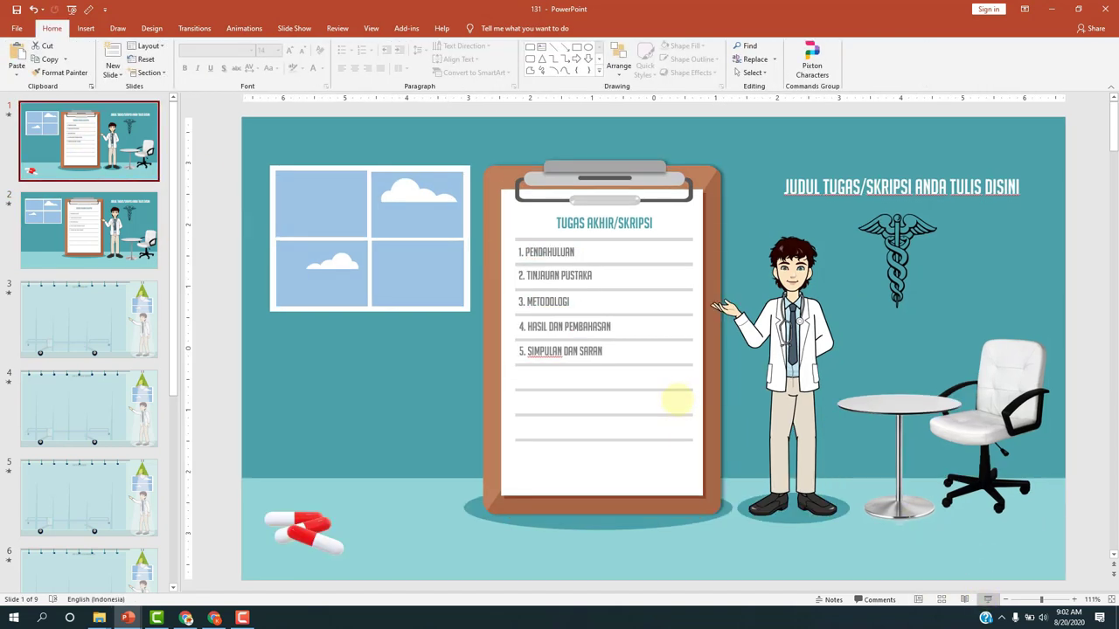
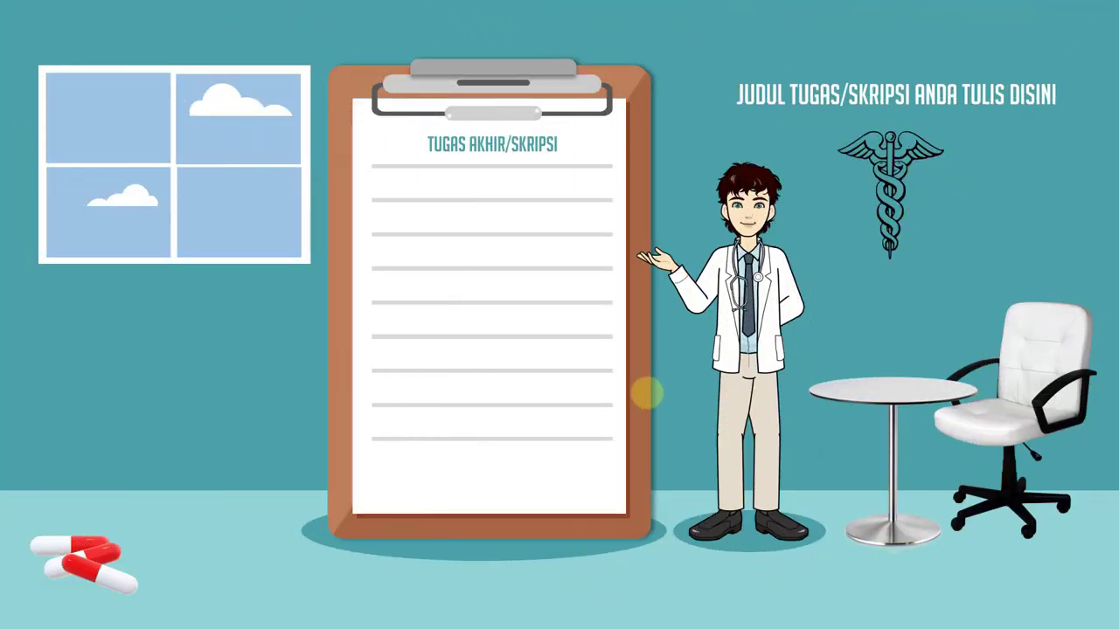
Reveal clipboard list items 1–3 in the slide show, then exit to editing view
left_click(646, 394)
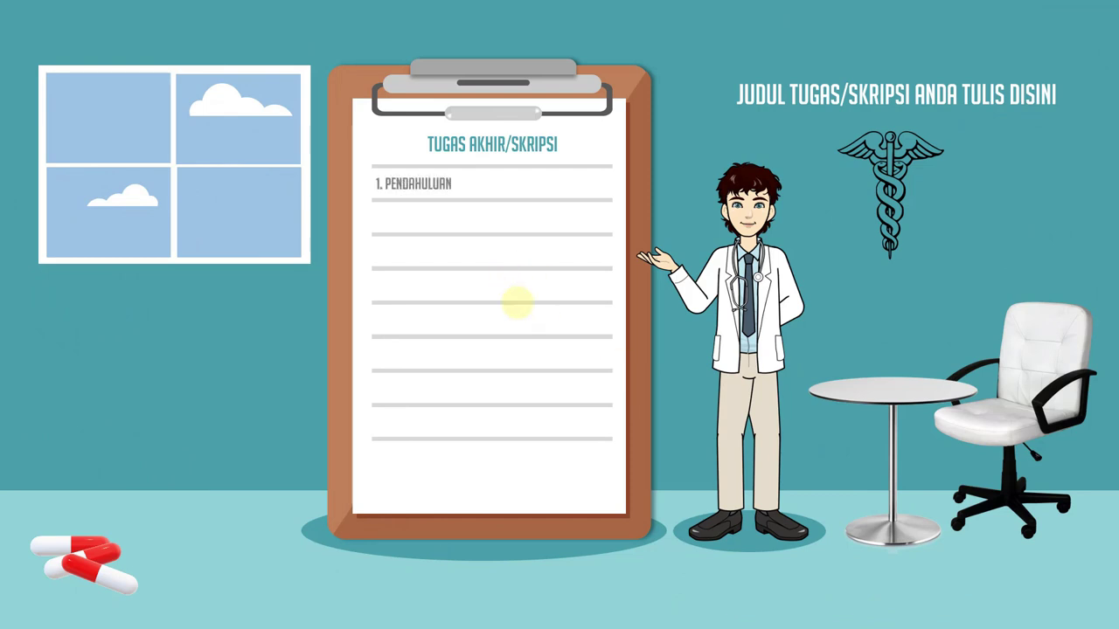
left_click(446, 212)
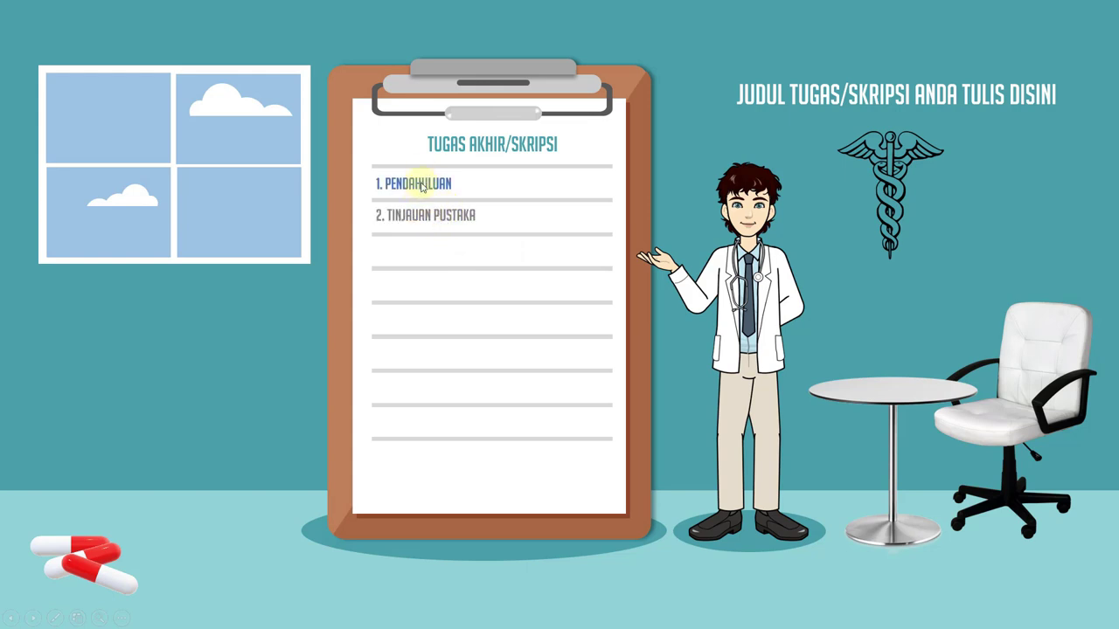
left_click(428, 245)
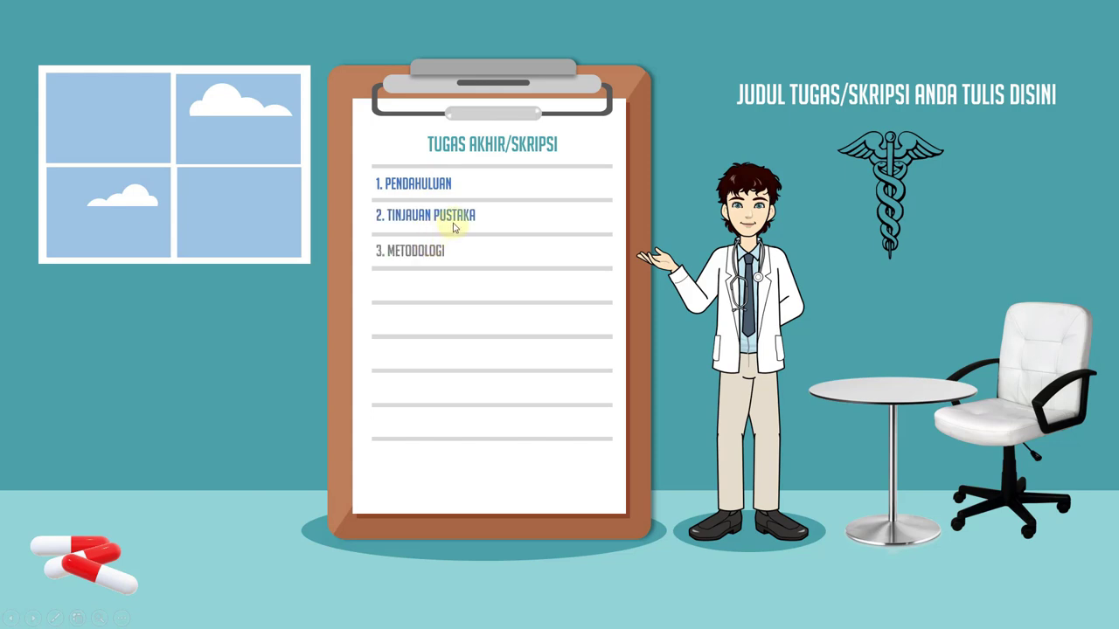
key("Escape")
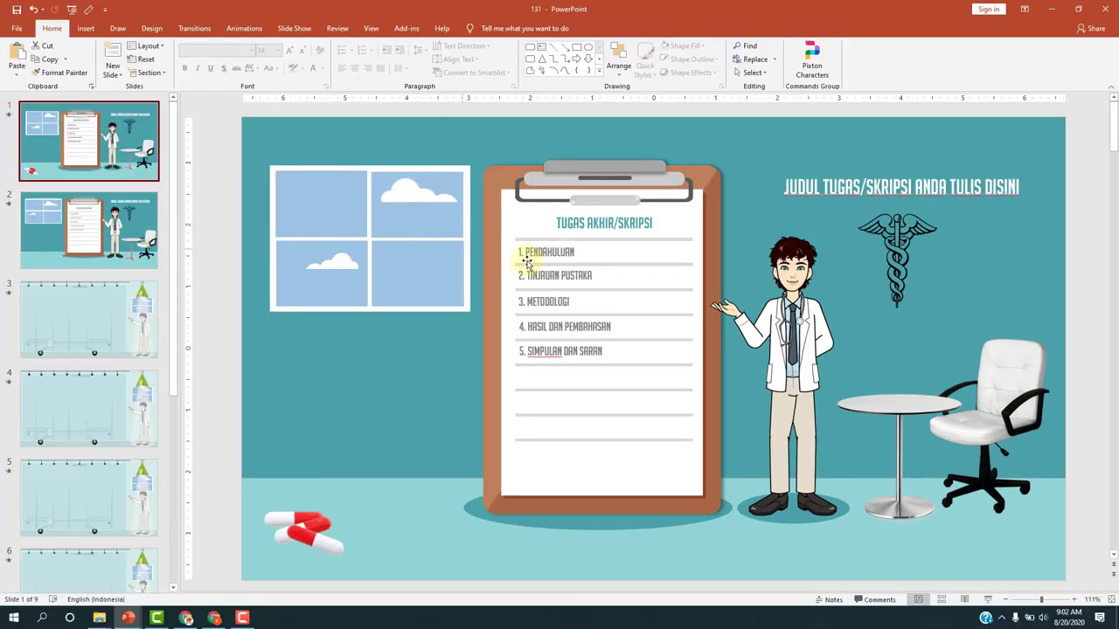
Nudge the 4. HASIL DAN PEMBAHASAN text box slightly left on slide 1
left_click(537, 275)
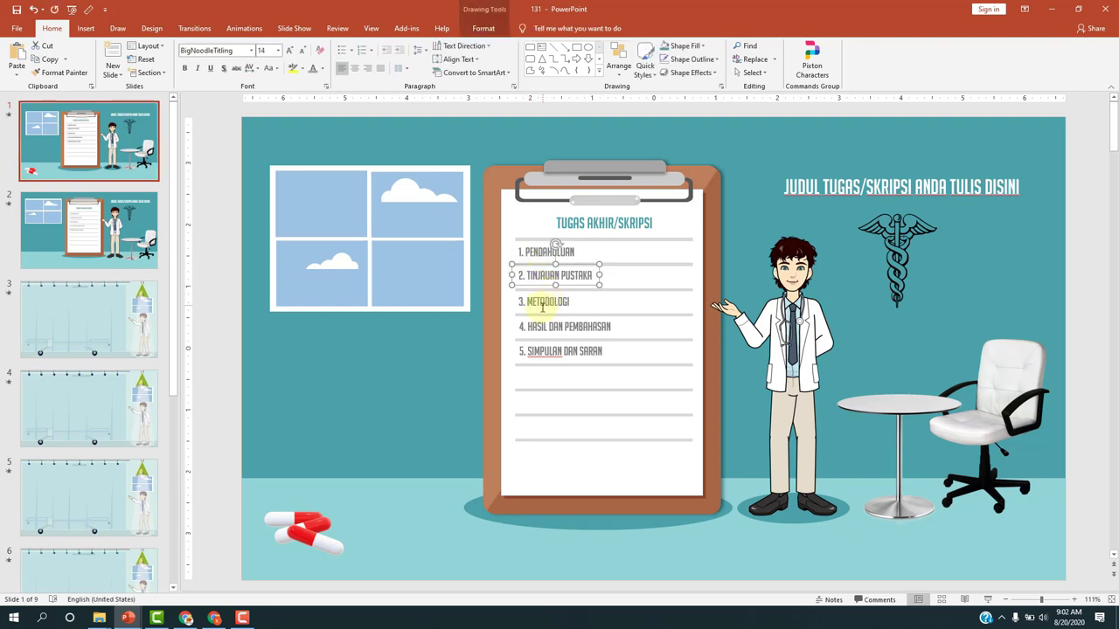
left_click(524, 350)
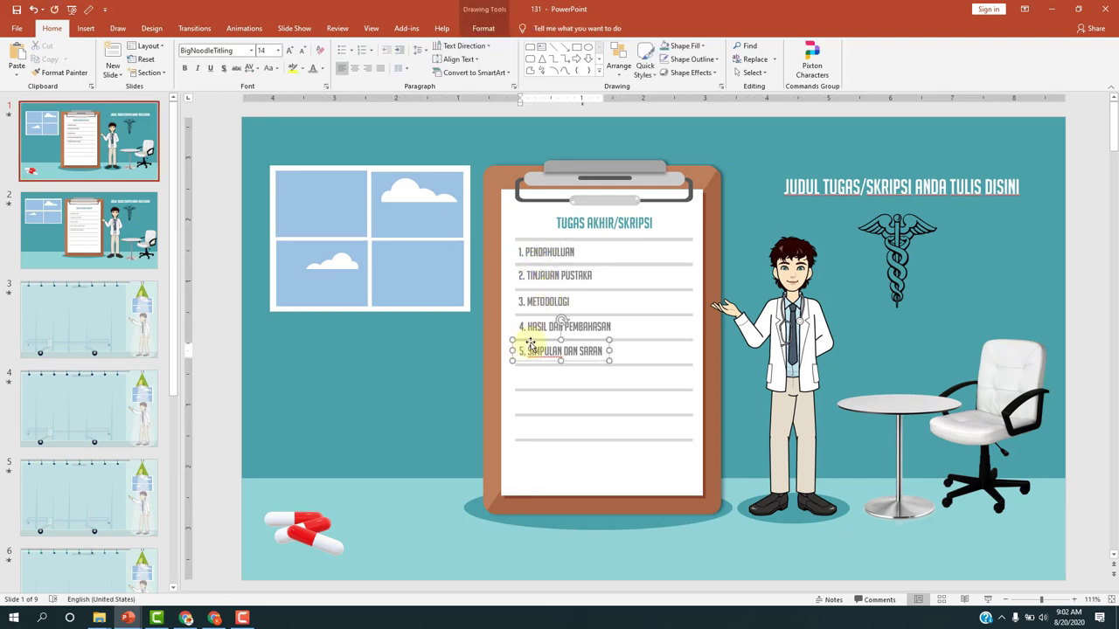
left_click(538, 328)
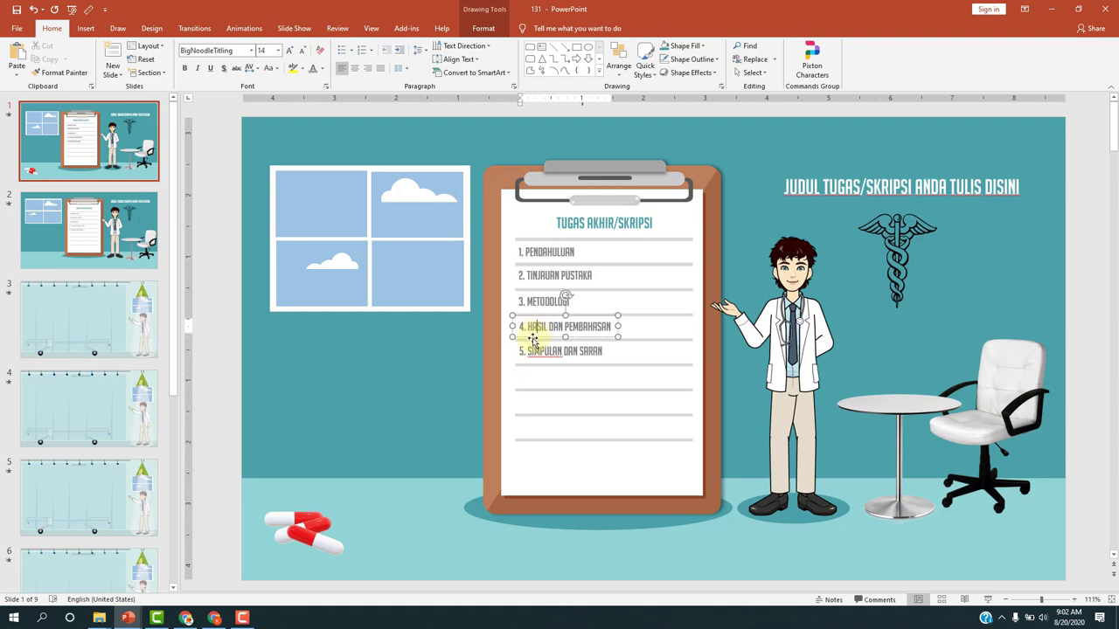
left_click_drag(532, 339, 547, 358)
left_click(550, 351)
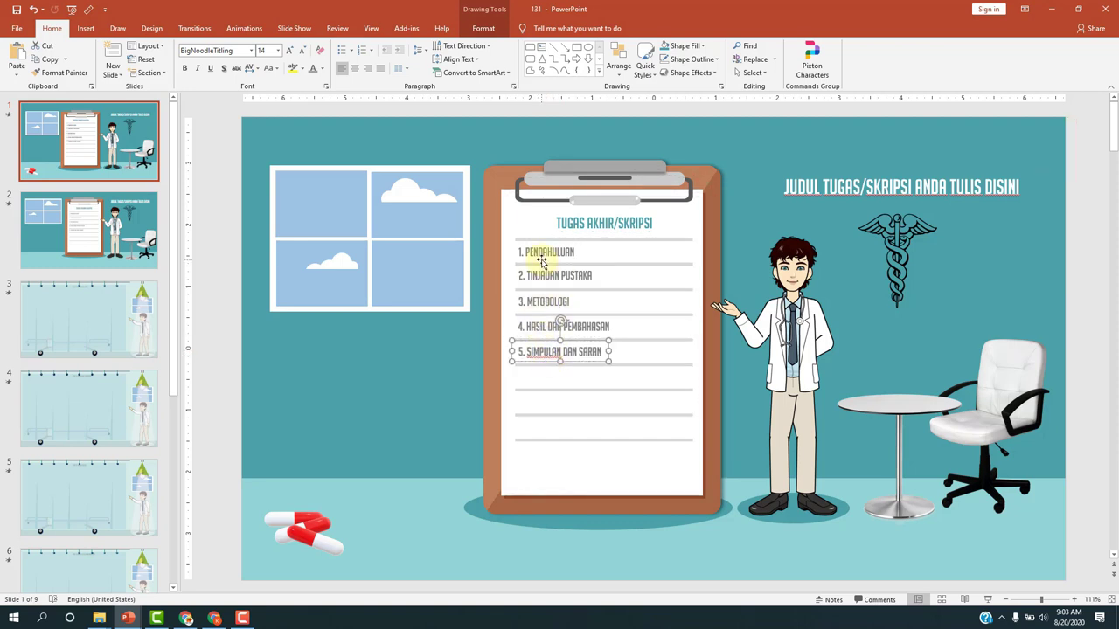
Select all five outline text boxes and view their Wipe animation order 1–5
left_click(535, 252)
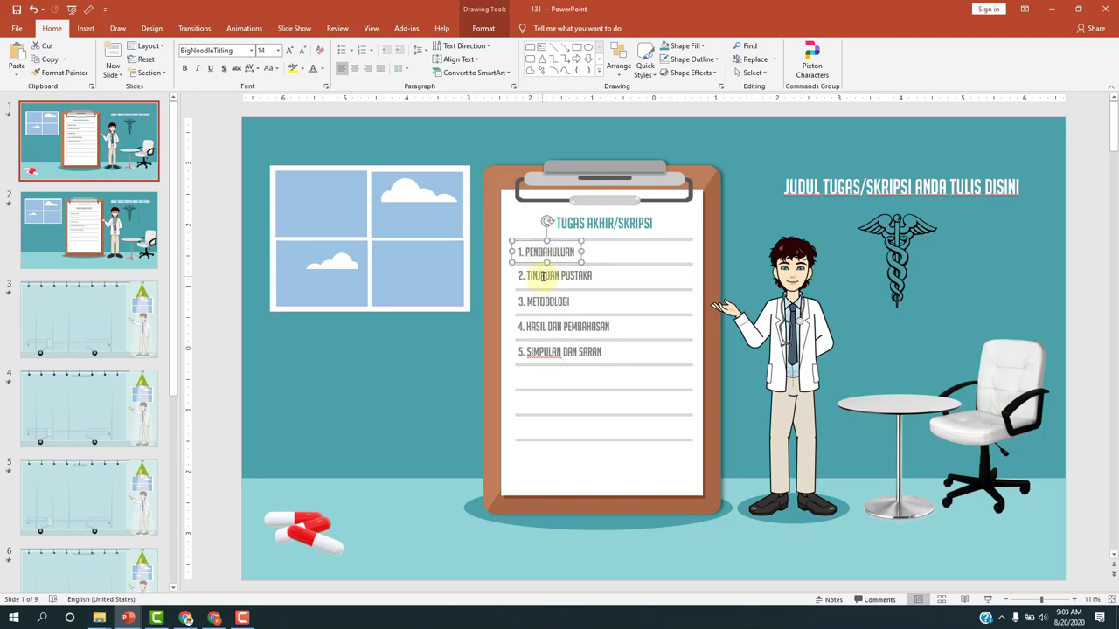
left_click(541, 276, "shift")
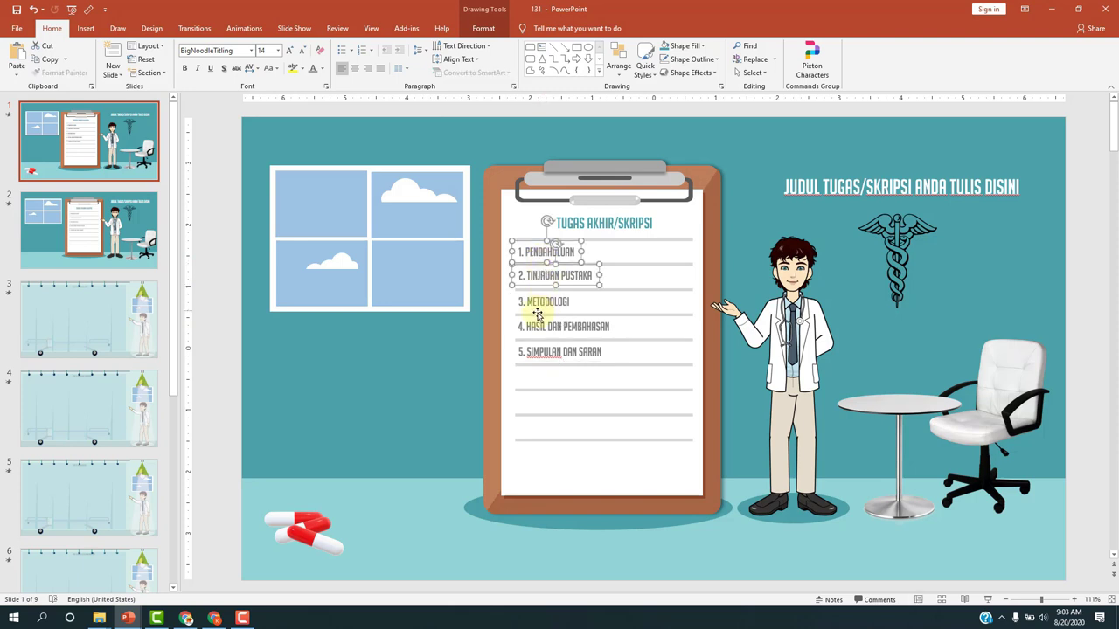
left_click(542, 303, "shift")
left_click(546, 327, "shift")
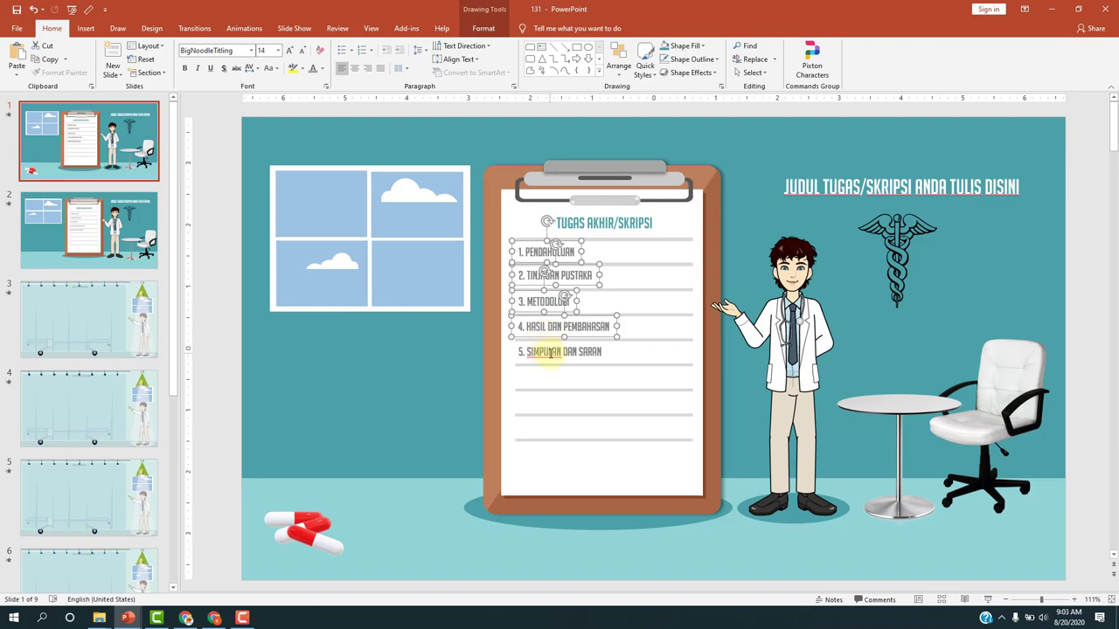
left_click(546, 351, "shift")
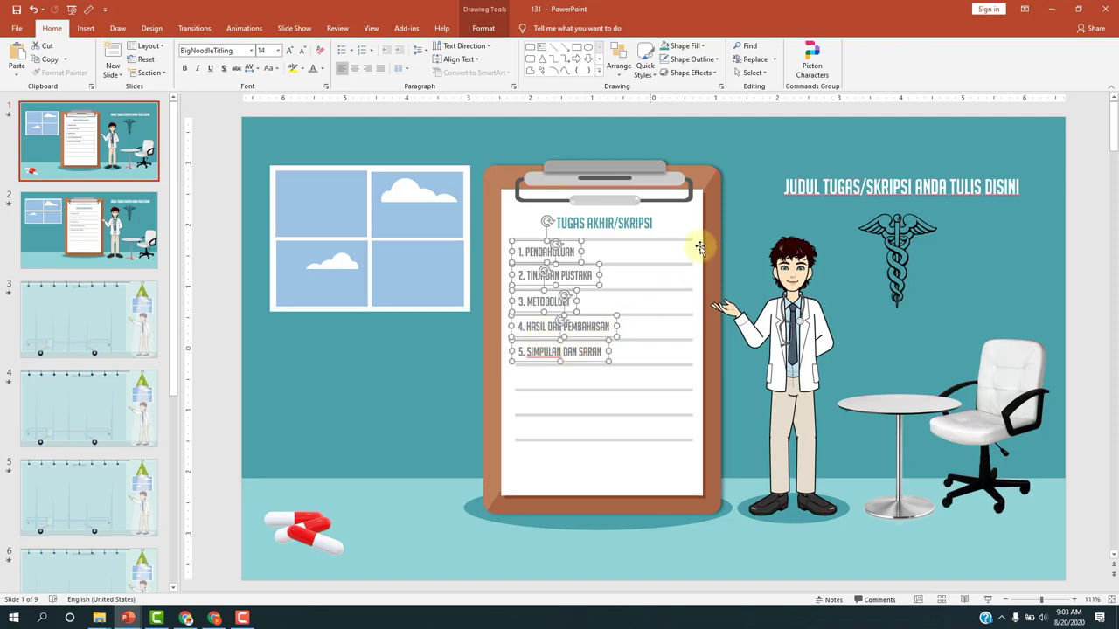
left_click(233, 33)
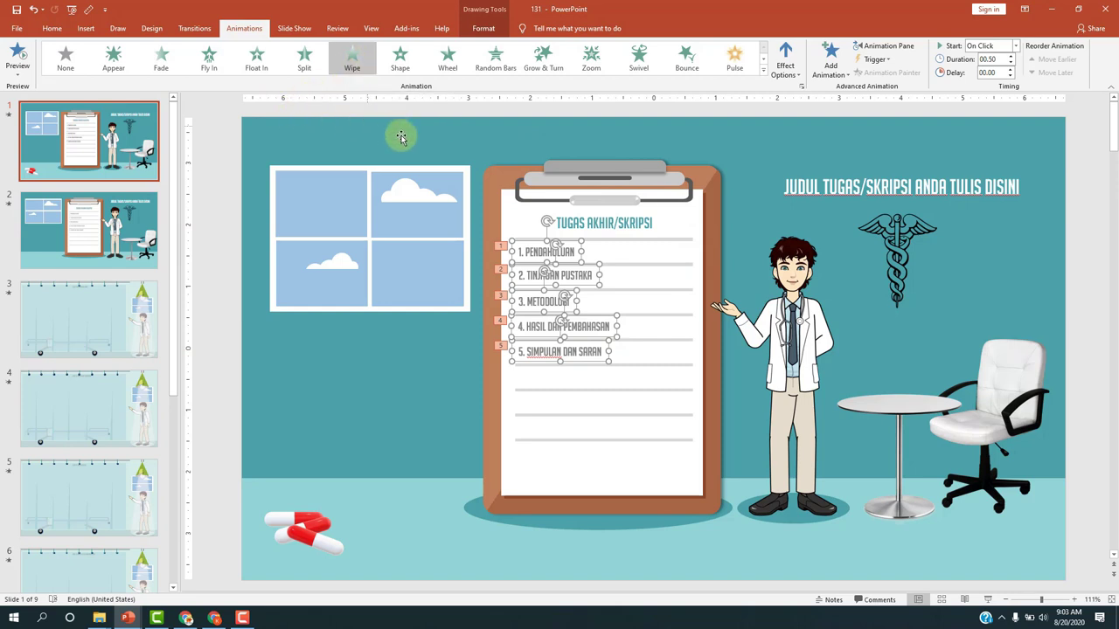
left_click(232, 162)
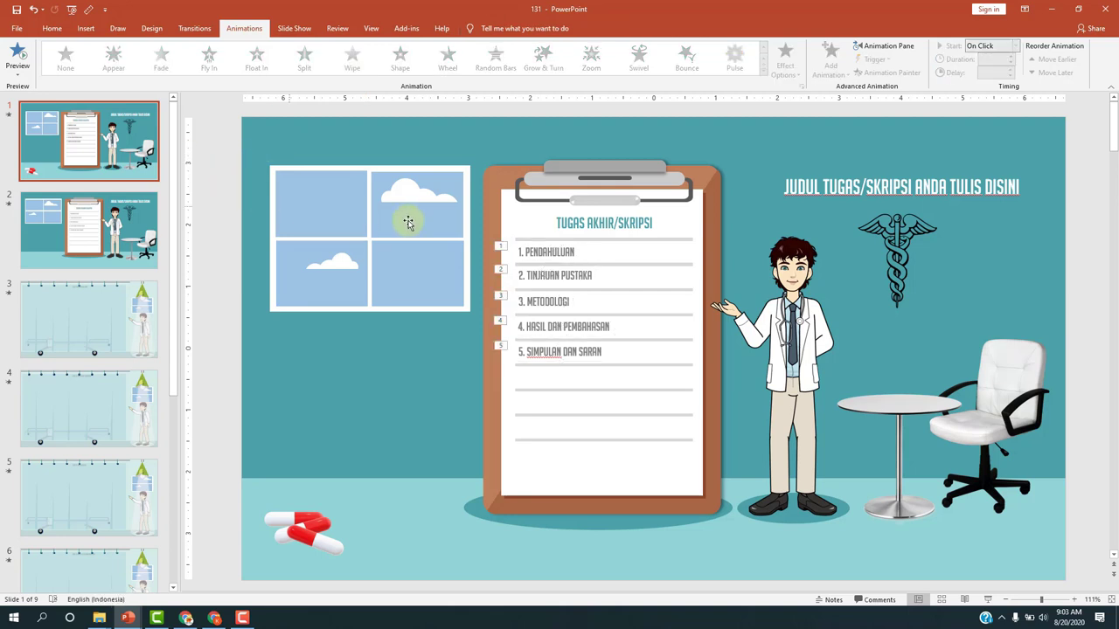
On slide 2, select the five outline items, PENDAHULUAN to SIMPULAN DAN SARAN, and apply Wipe
left_click(96, 245)
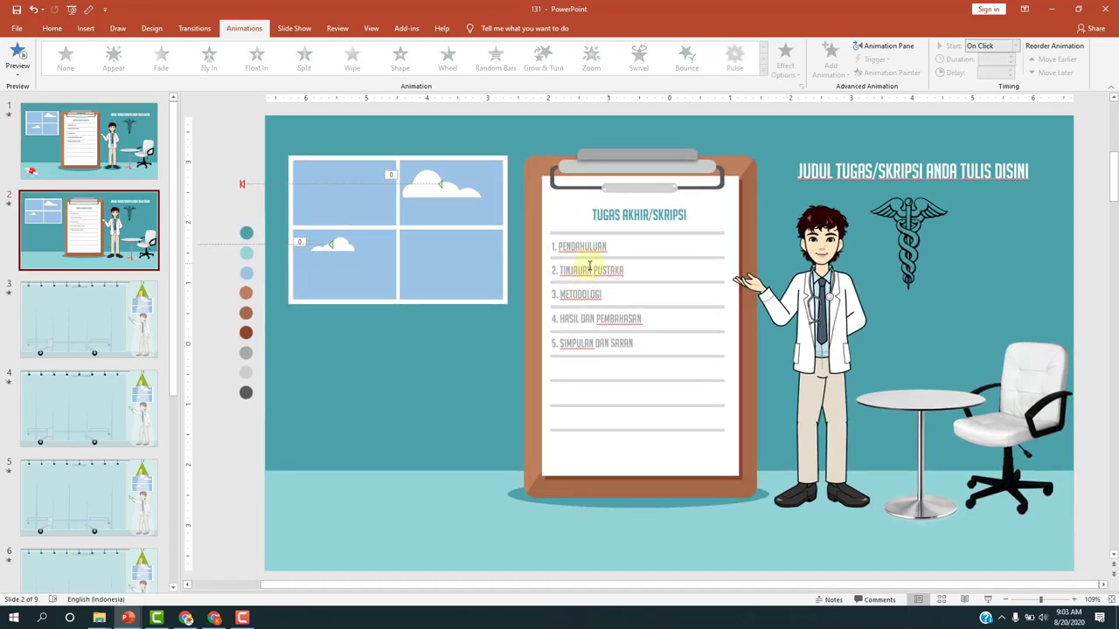
left_click(580, 345)
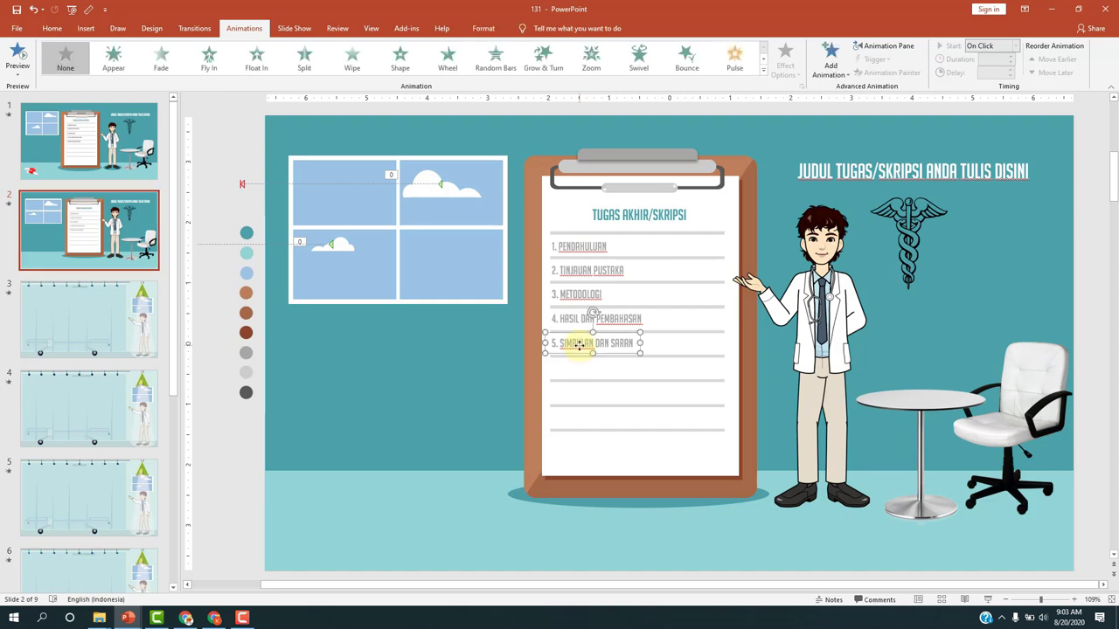
left_click(576, 247)
left_click(575, 270, "shift")
left_click(574, 294, "shift")
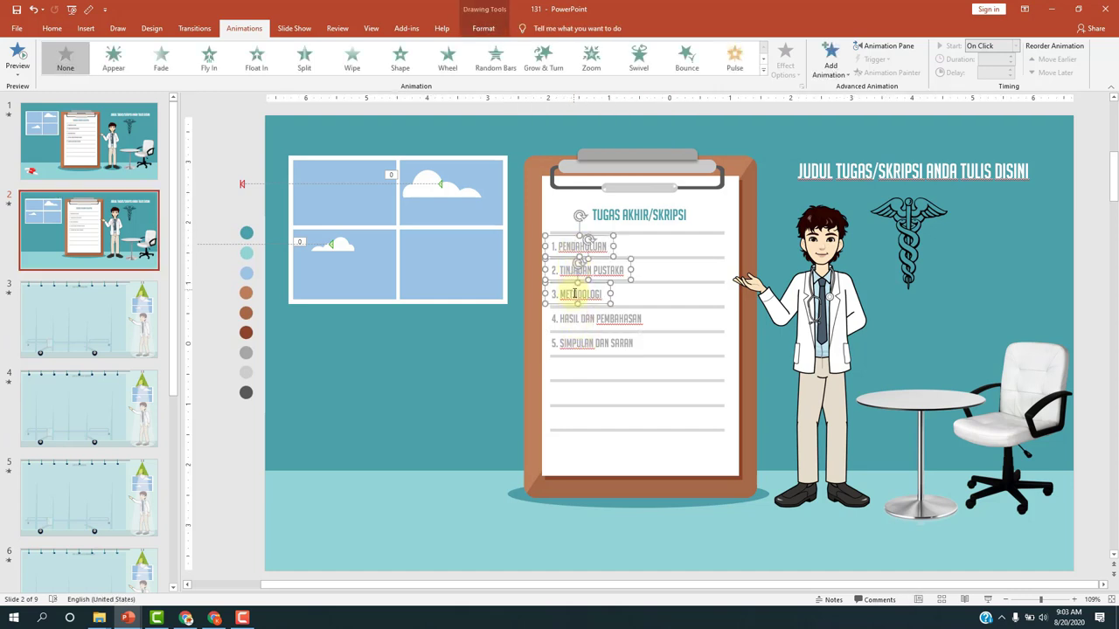
left_click(578, 320, "shift")
left_click(576, 342, "shift")
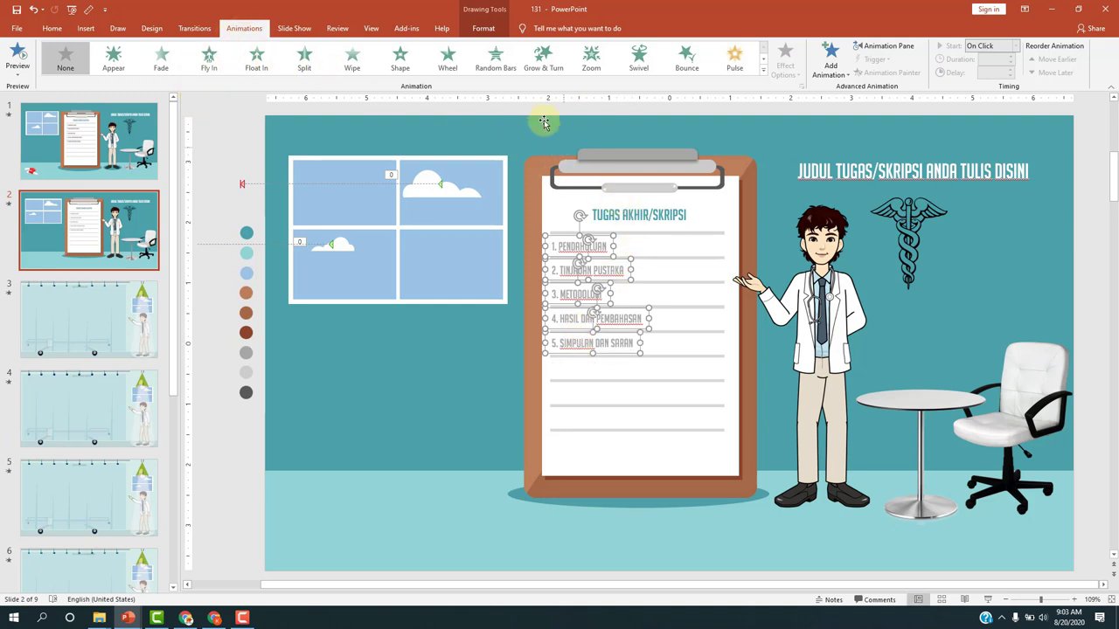
left_click(351, 66)
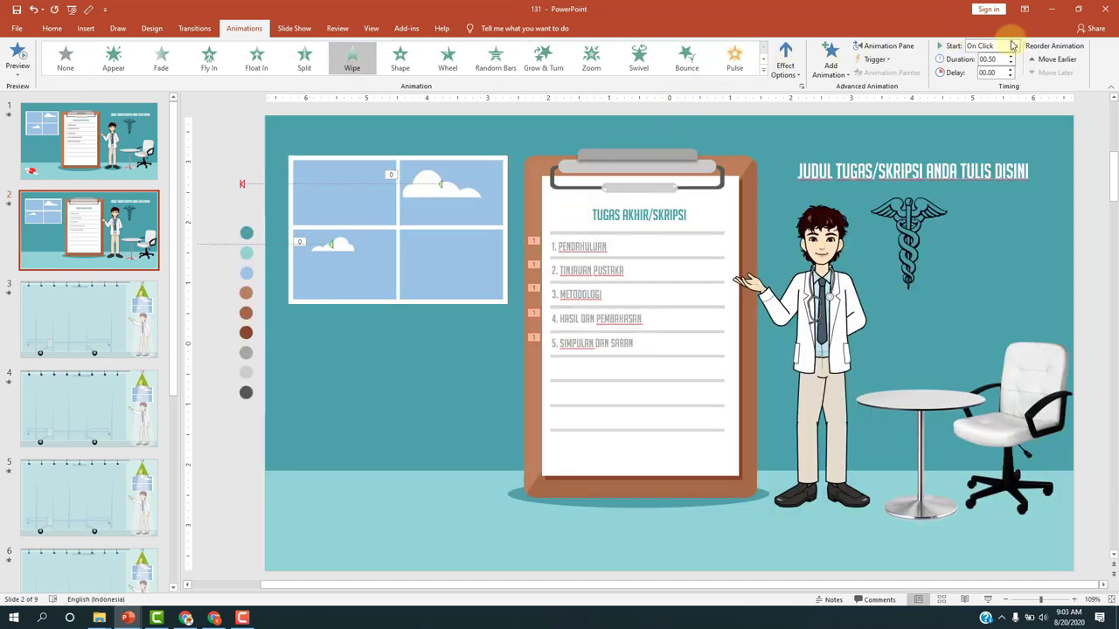
Open the Animation Pane and set slide 2's items to start On Click, numbered 1–5
left_click(890, 47)
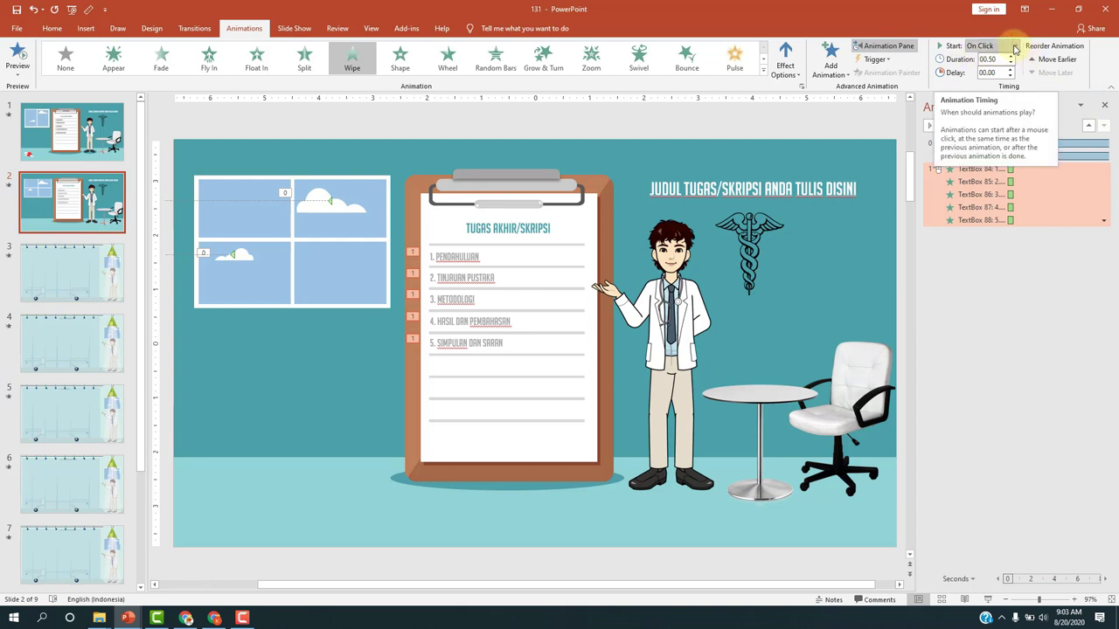
left_click(1015, 48)
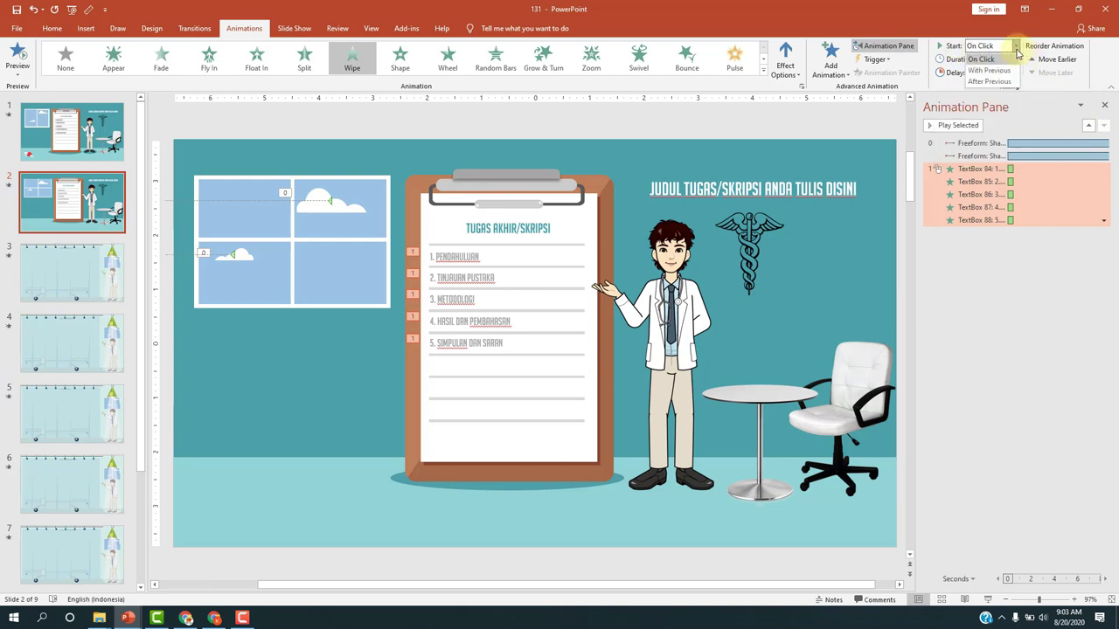
left_click(999, 63)
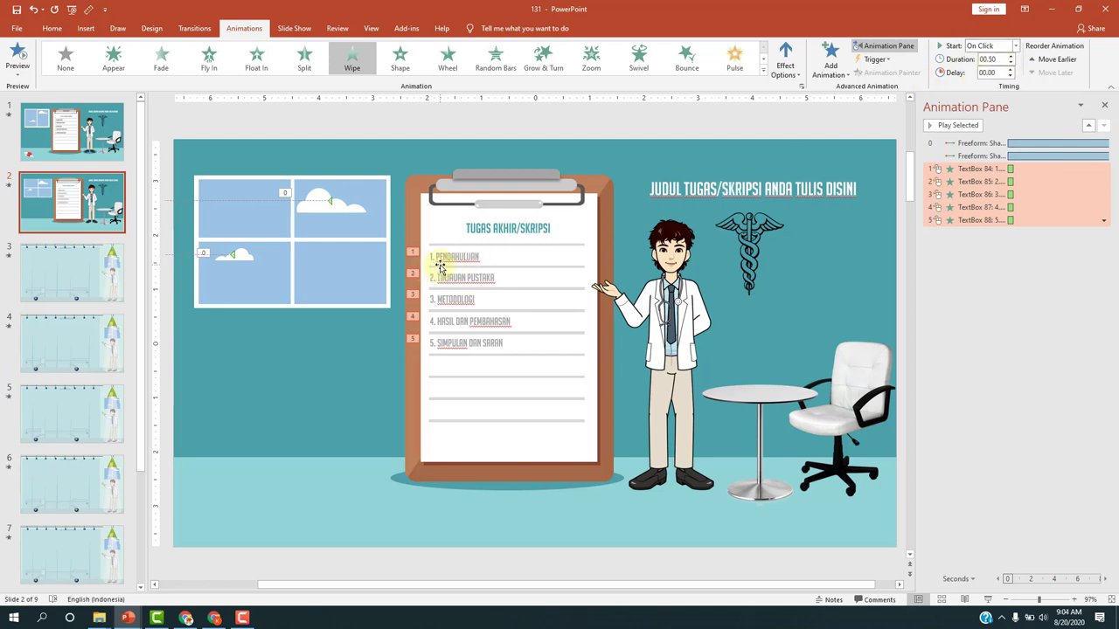
key("ctrl+z")
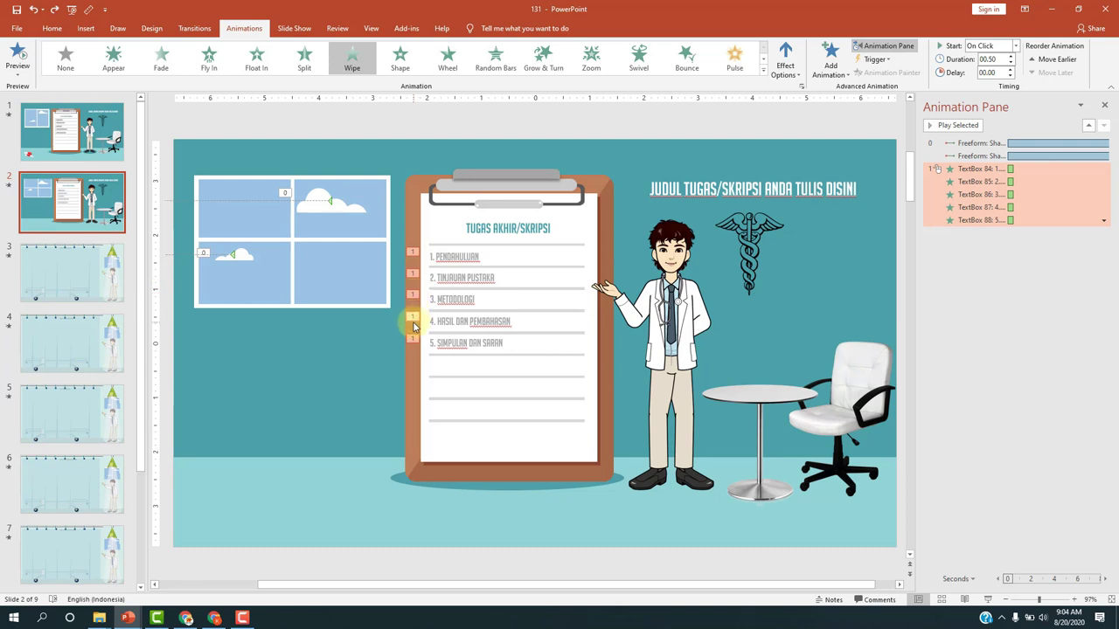
left_click(1015, 46)
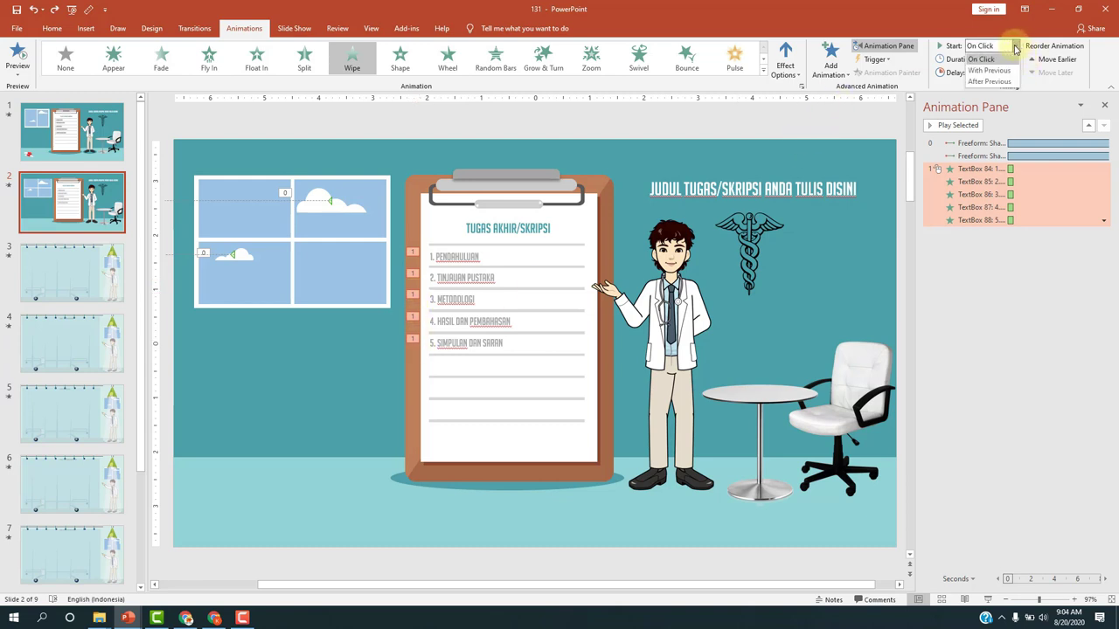
left_click(991, 59)
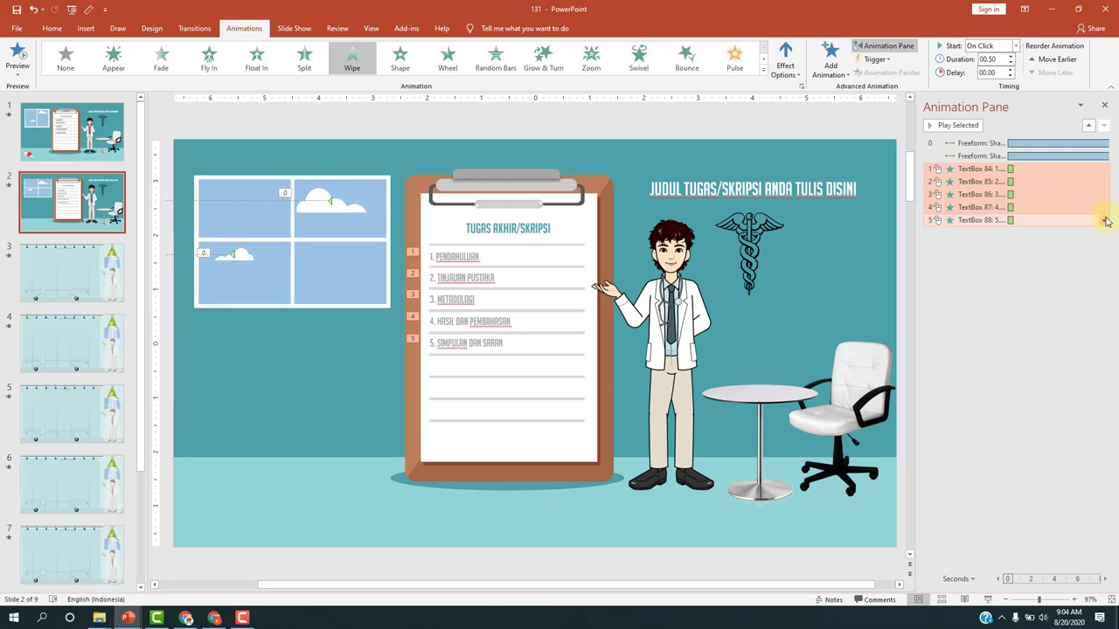
In the Wipe Effect Options, set the After animation colour to blue
left_click(1104, 221)
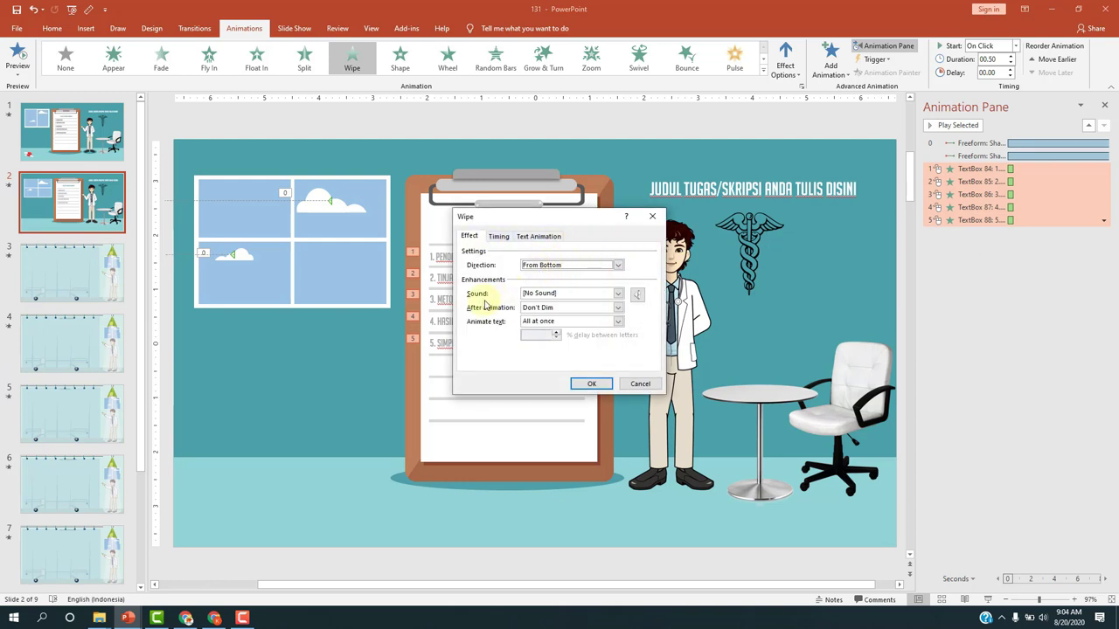
left_click(618, 310)
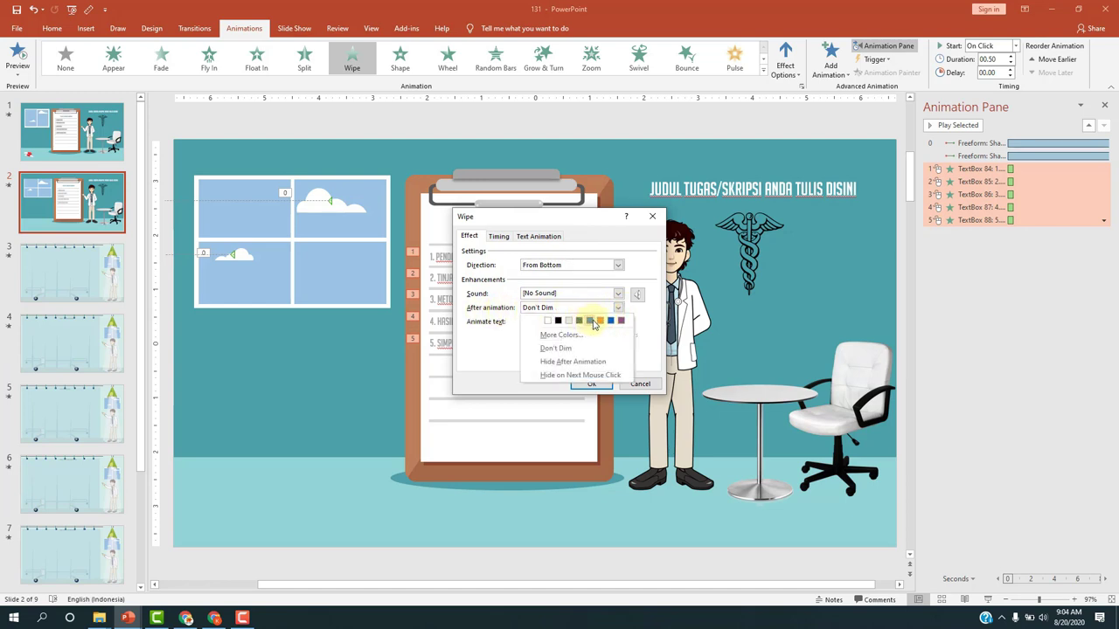
left_click(591, 324)
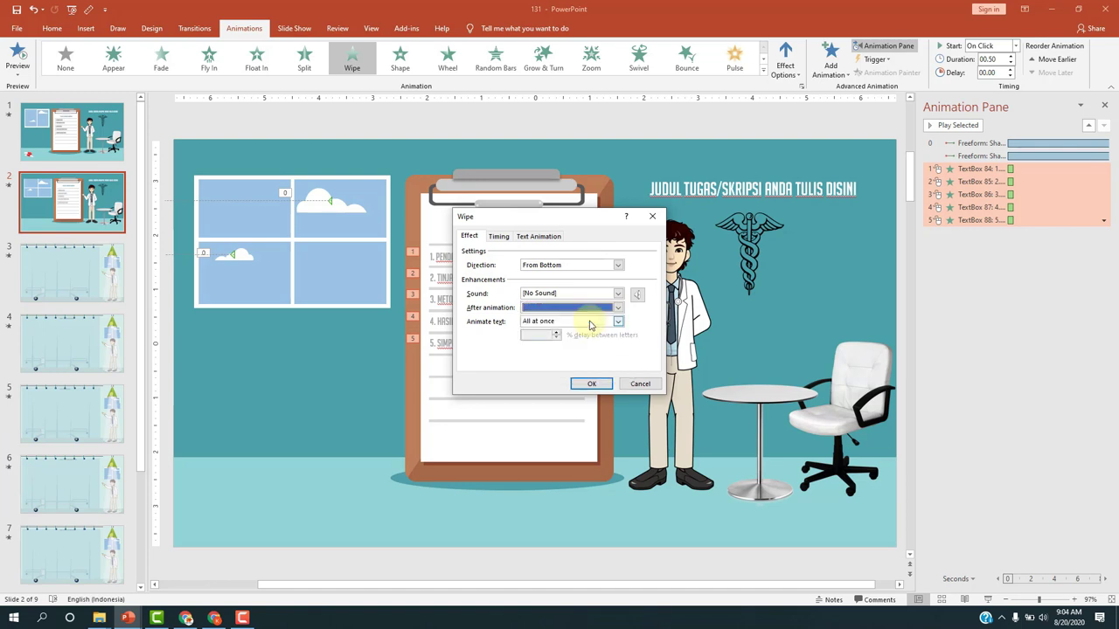
left_click(591, 385)
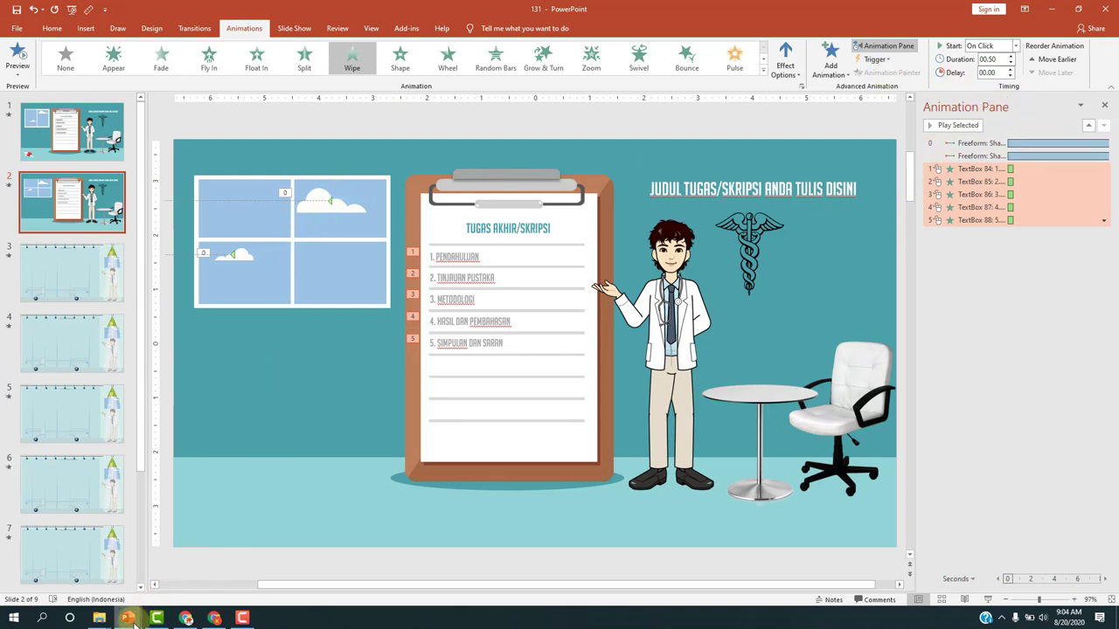
Switch to the 125 baru presentation and deselect its cloud shape
mouse_move(128, 616)
left_click(195, 572)
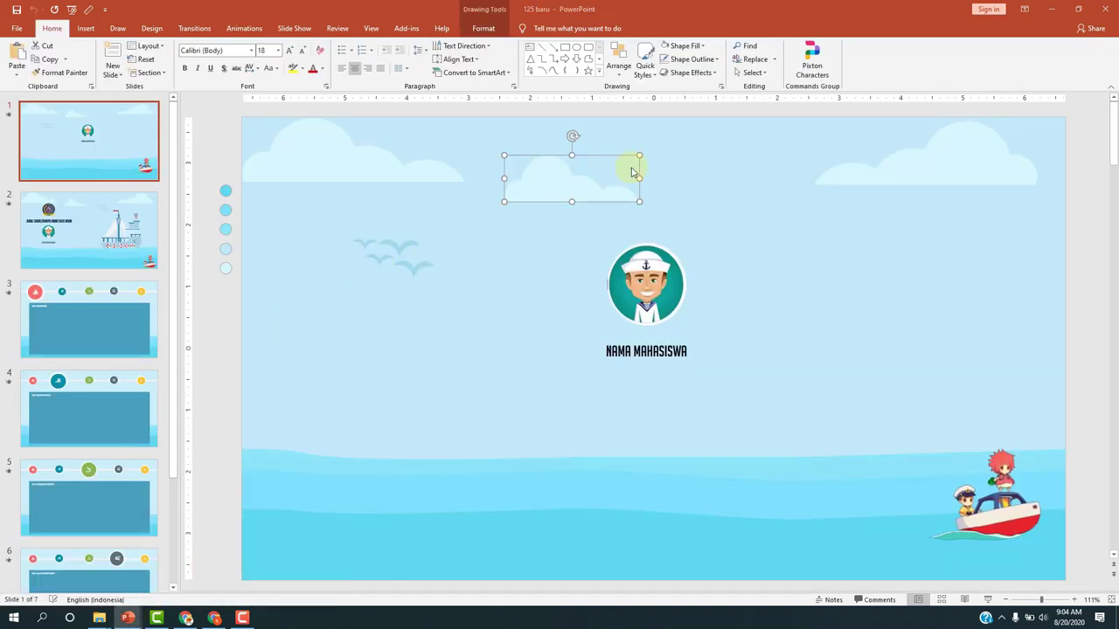
left_click(279, 300)
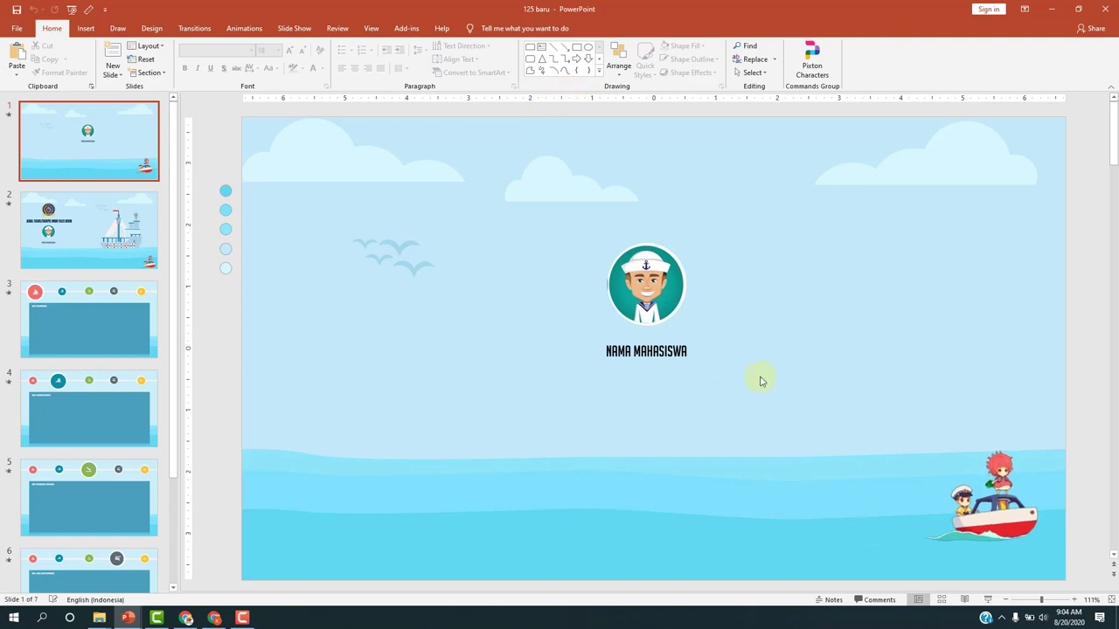
Play the sailor slide show, revealing the avatar and name caption, then end it
left_click(986, 601)
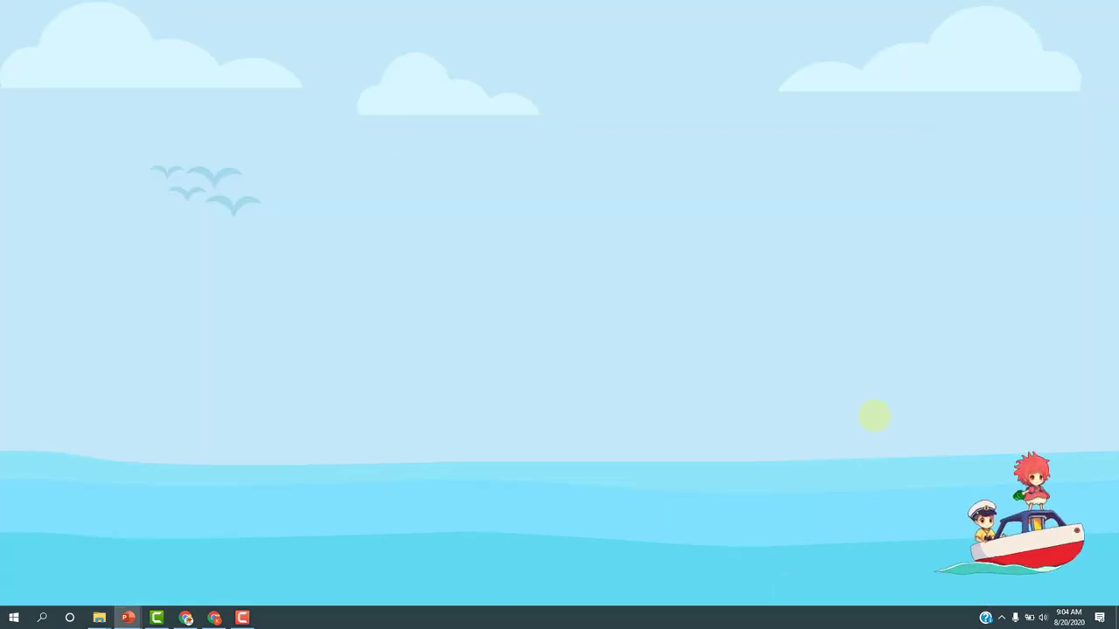
left_click(874, 416)
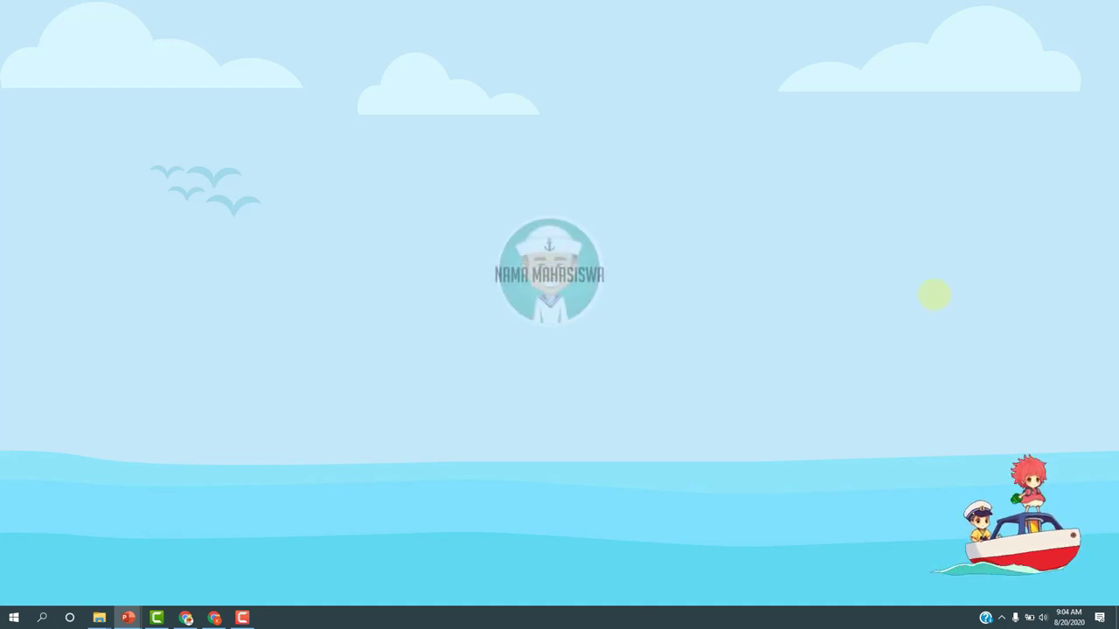
left_click(725, 253)
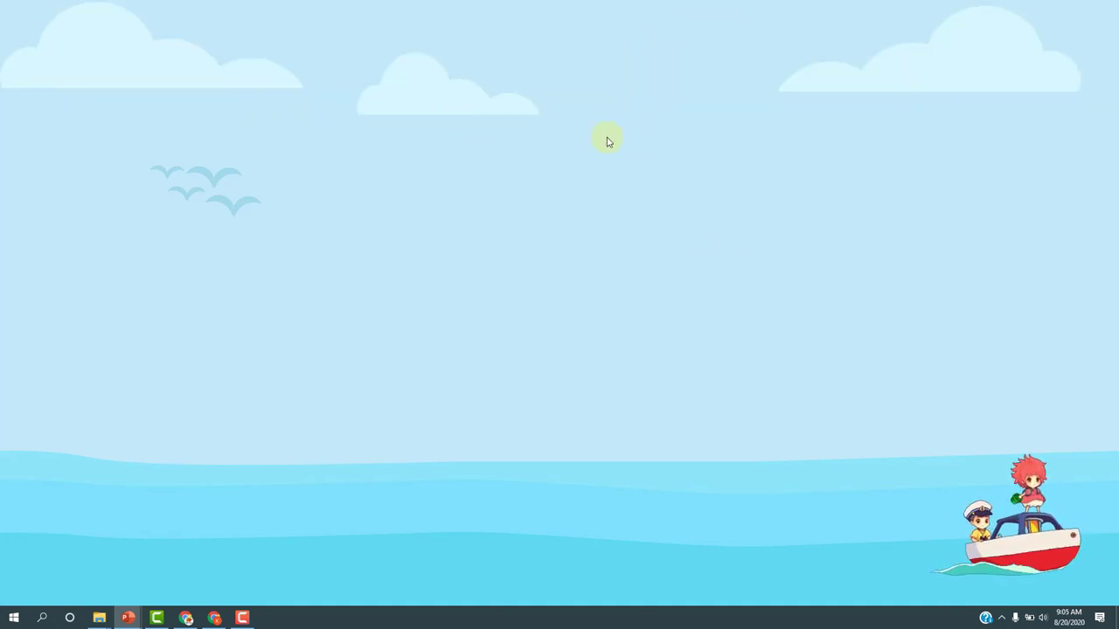
left_click(600, 172)
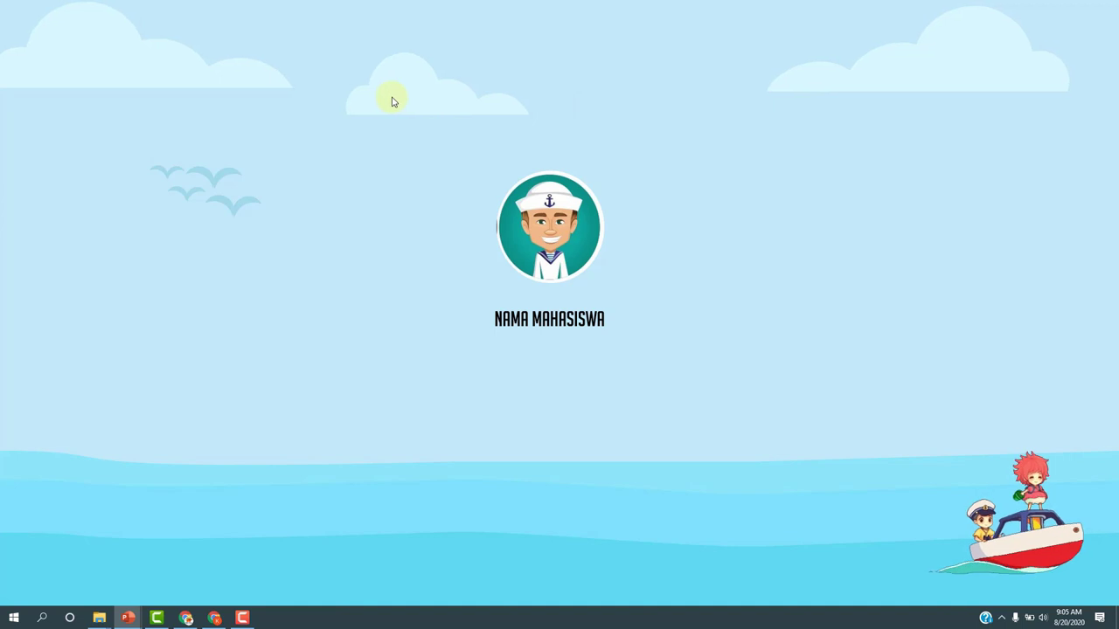
key("Escape")
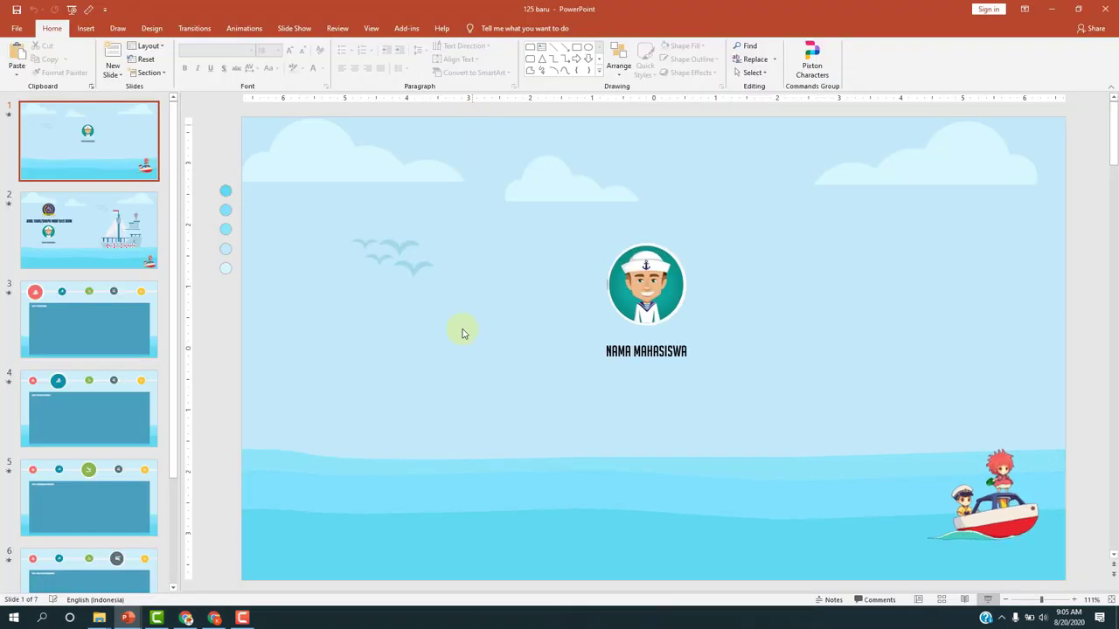
mouse_move(131, 618)
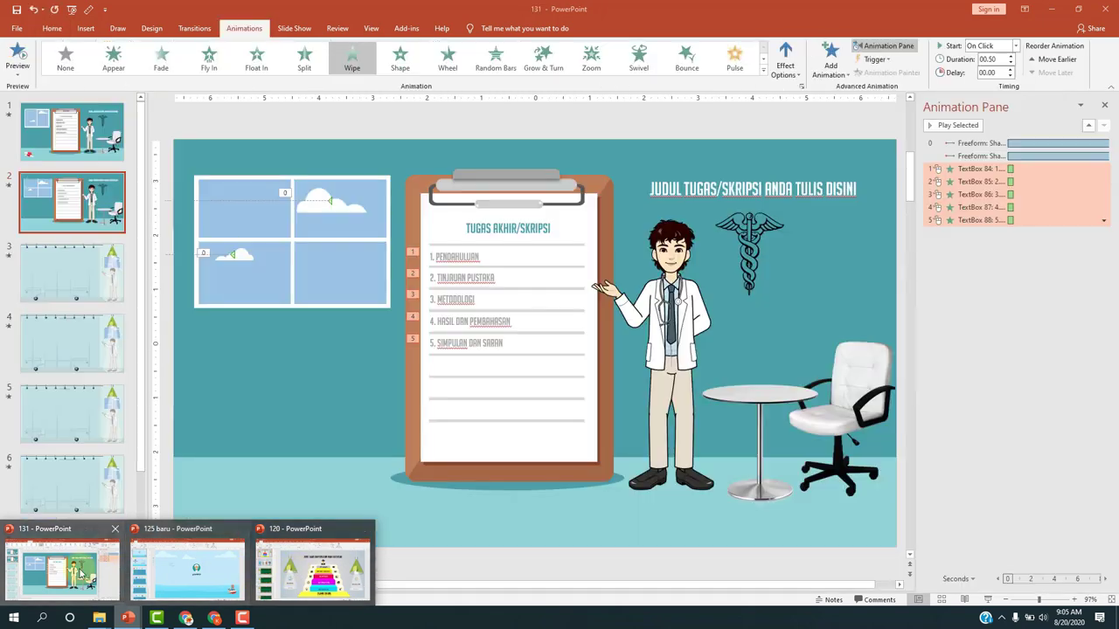
In the 131 presentation, remove both Freeform motion-path animations from slide 2
left_click(81, 574)
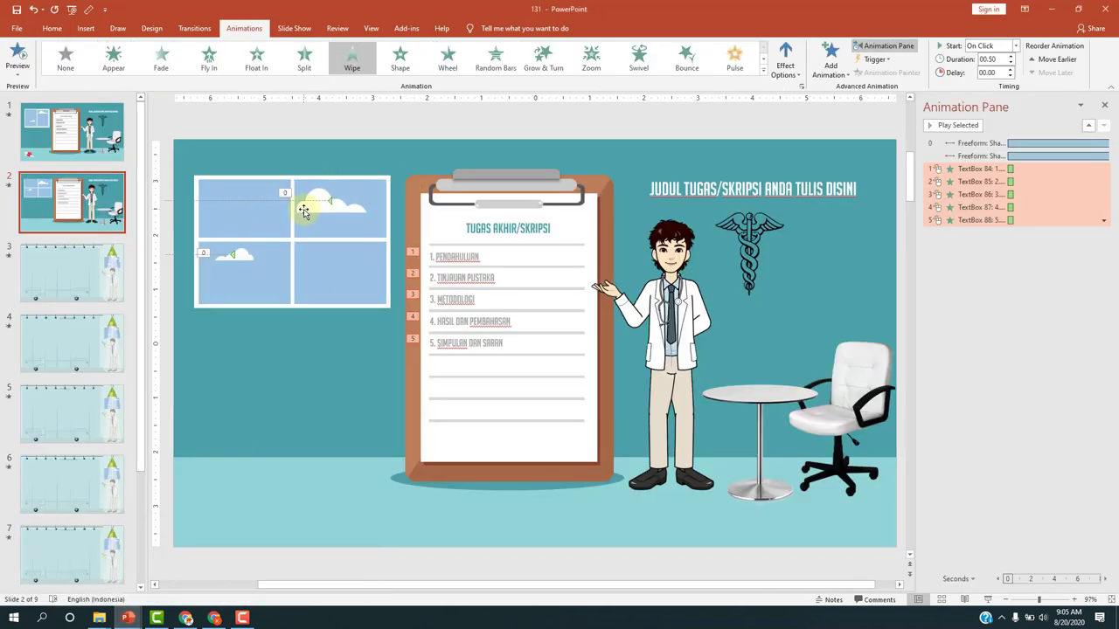
left_click(1094, 142)
left_click_drag(1095, 143, 1093, 147)
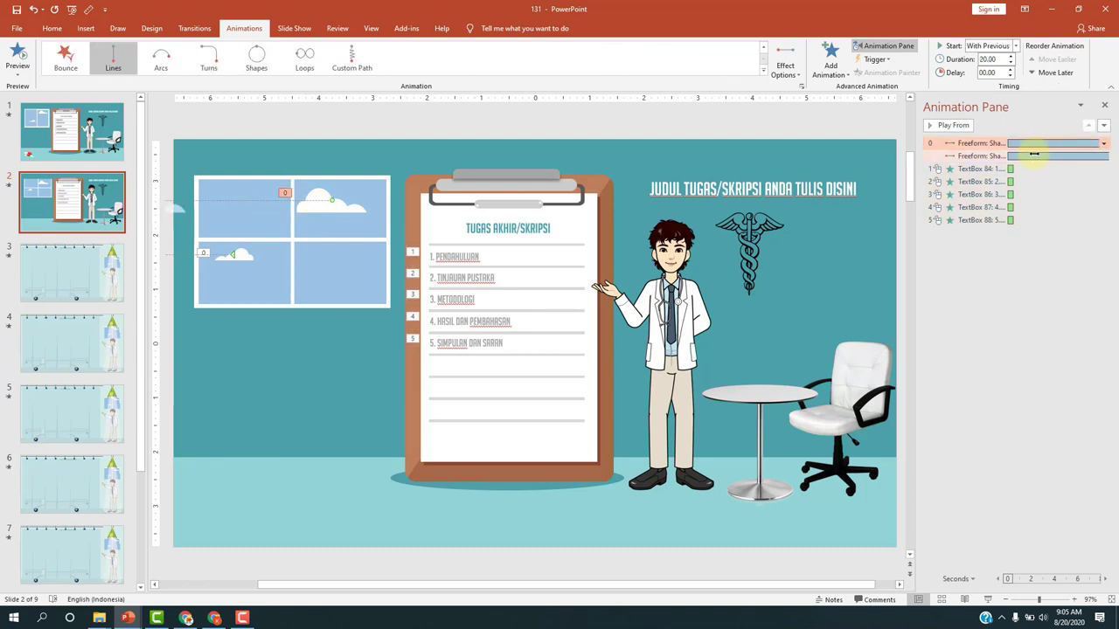
left_click(1103, 143)
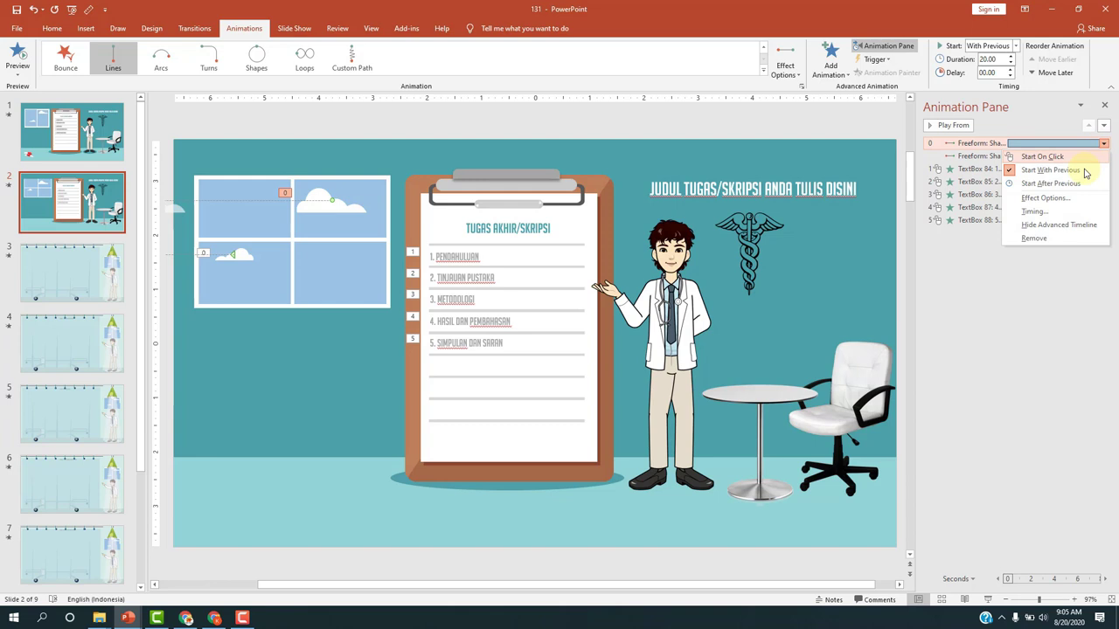
left_click(1040, 239)
left_click(1103, 143)
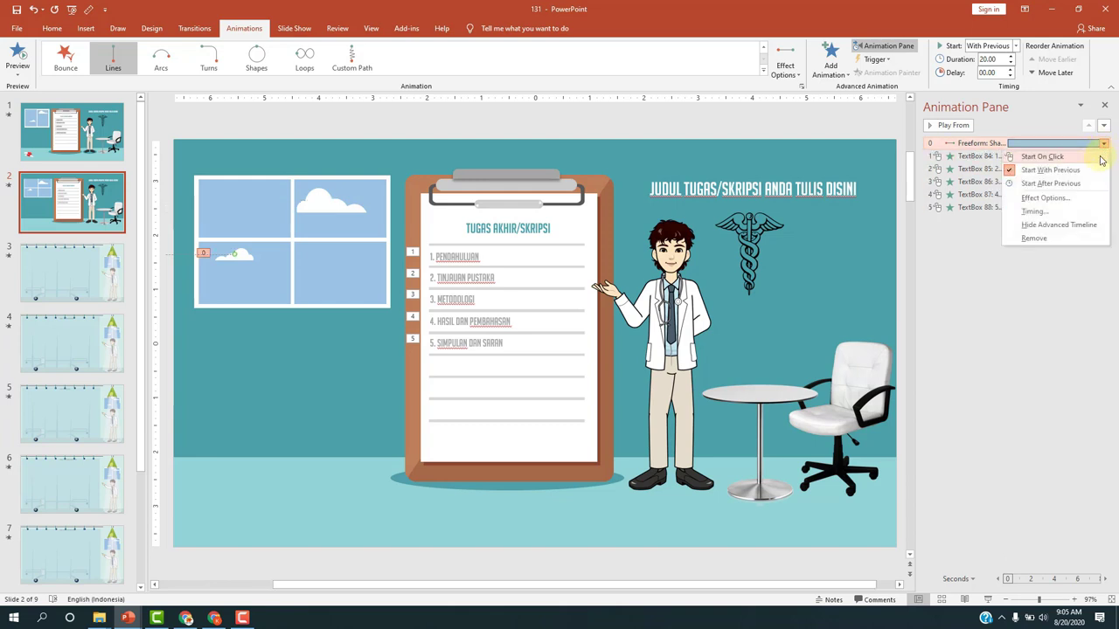
left_click(1046, 239)
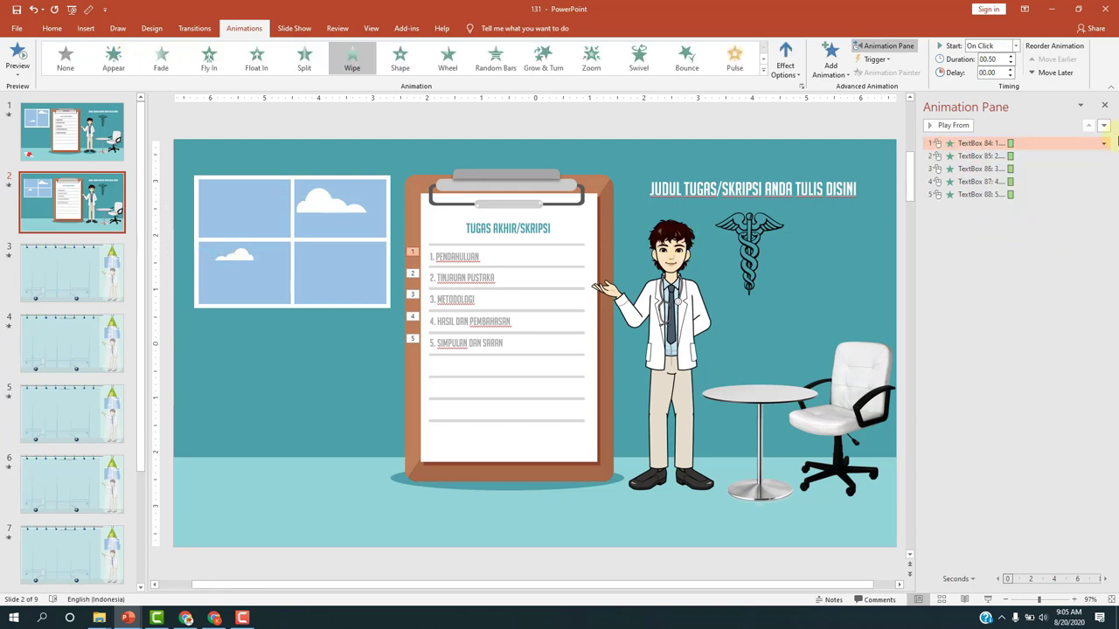
Close the Animation Pane and select the title, caduceus picture and background group
left_click(1105, 105)
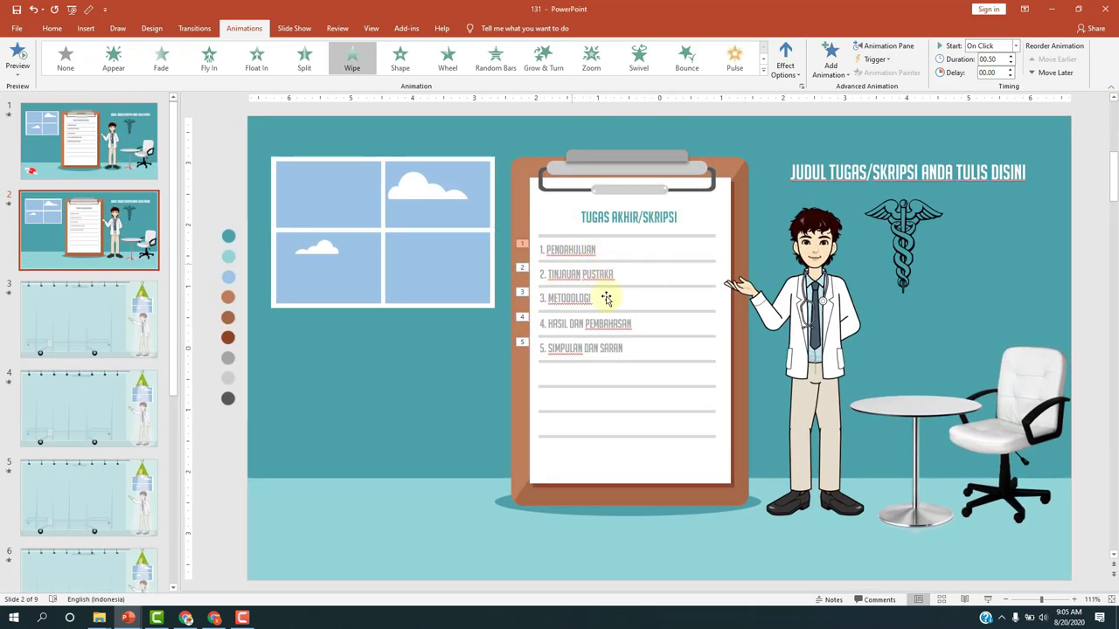
left_click(905, 171)
left_click(906, 215)
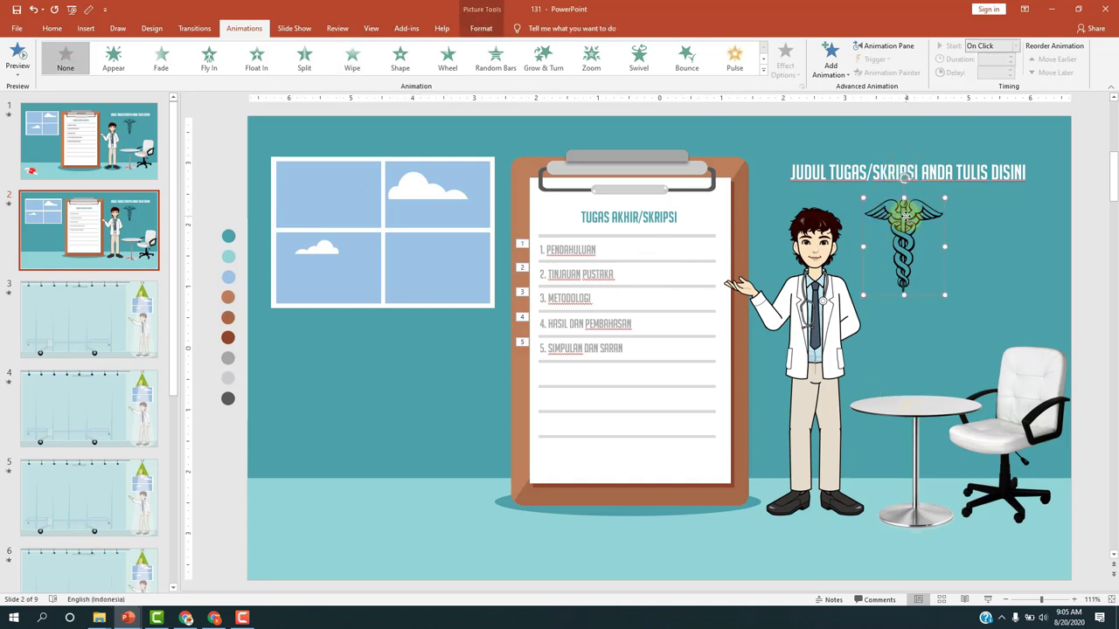
left_click(469, 143)
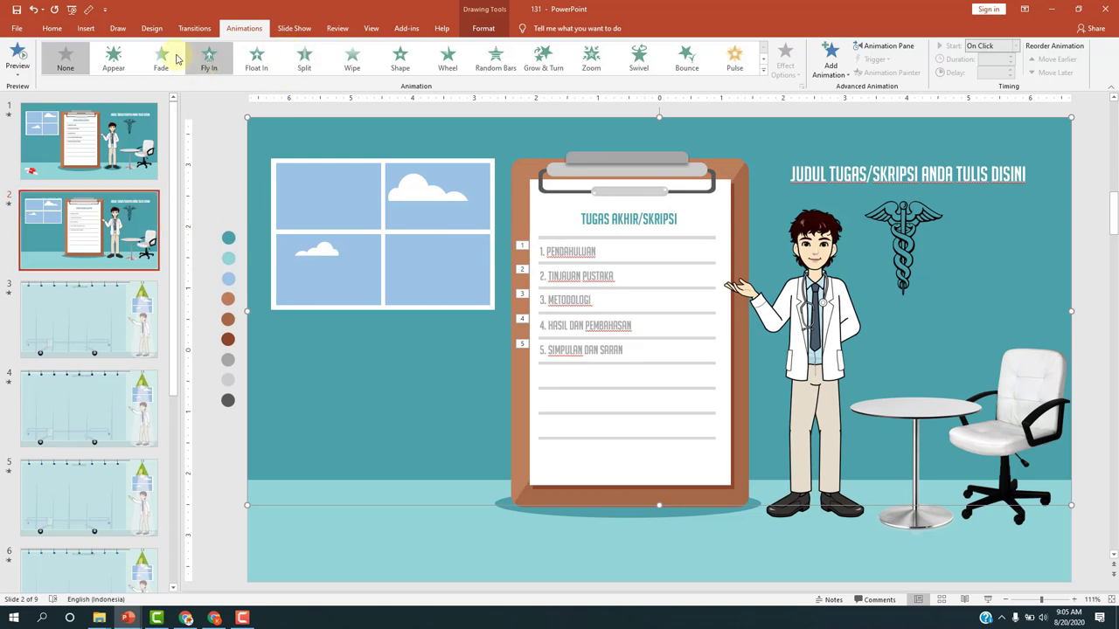
Apply a 06.00 Curtains transition to slide 2 and start the slide show from it
left_click(184, 28)
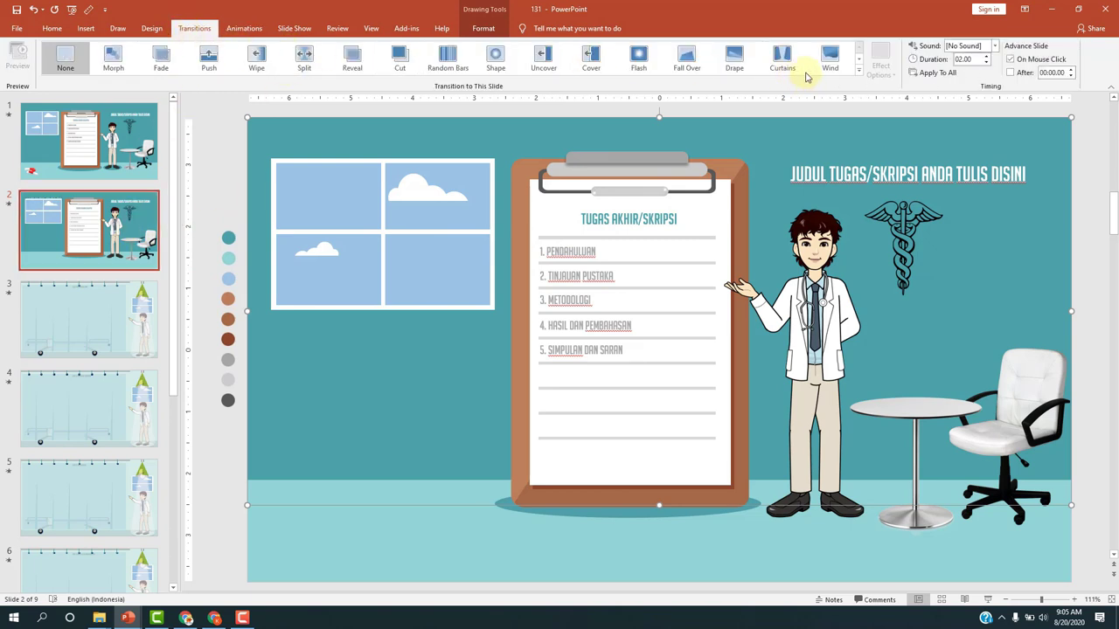
left_click(784, 60)
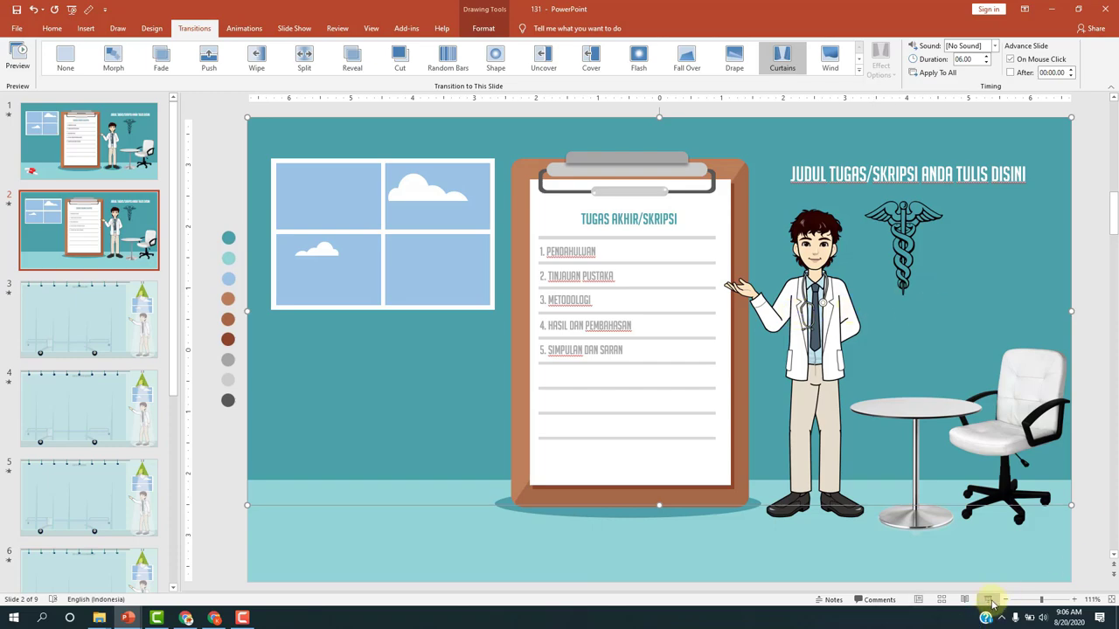
left_click(988, 600)
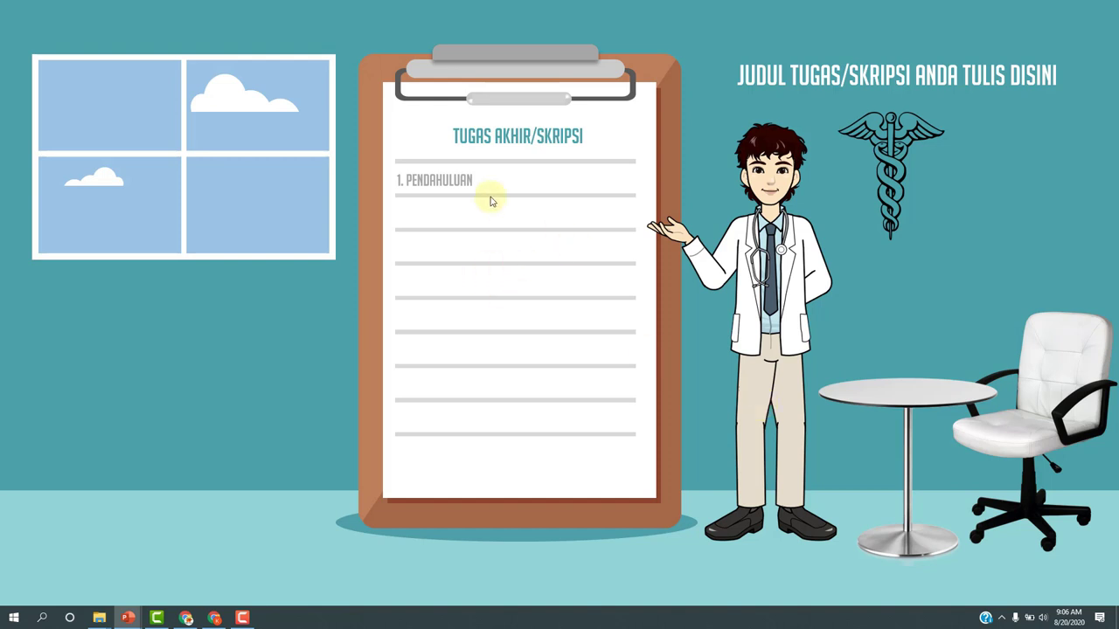
Reveal the five chapter items in the slide show, then exit to slide 2
left_click(771, 374)
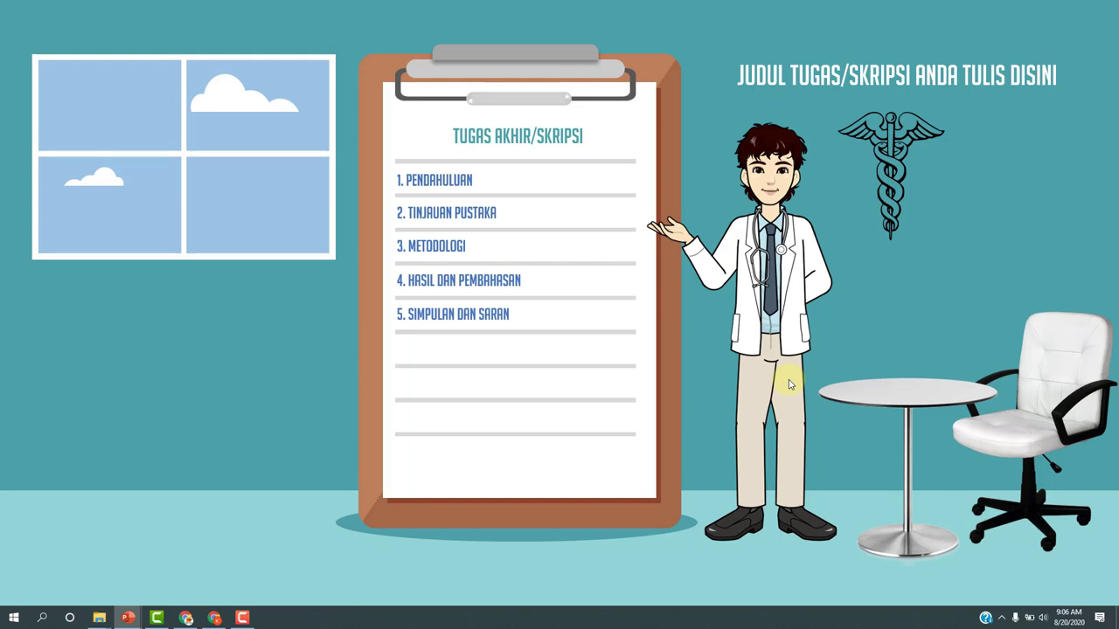
key("Escape")
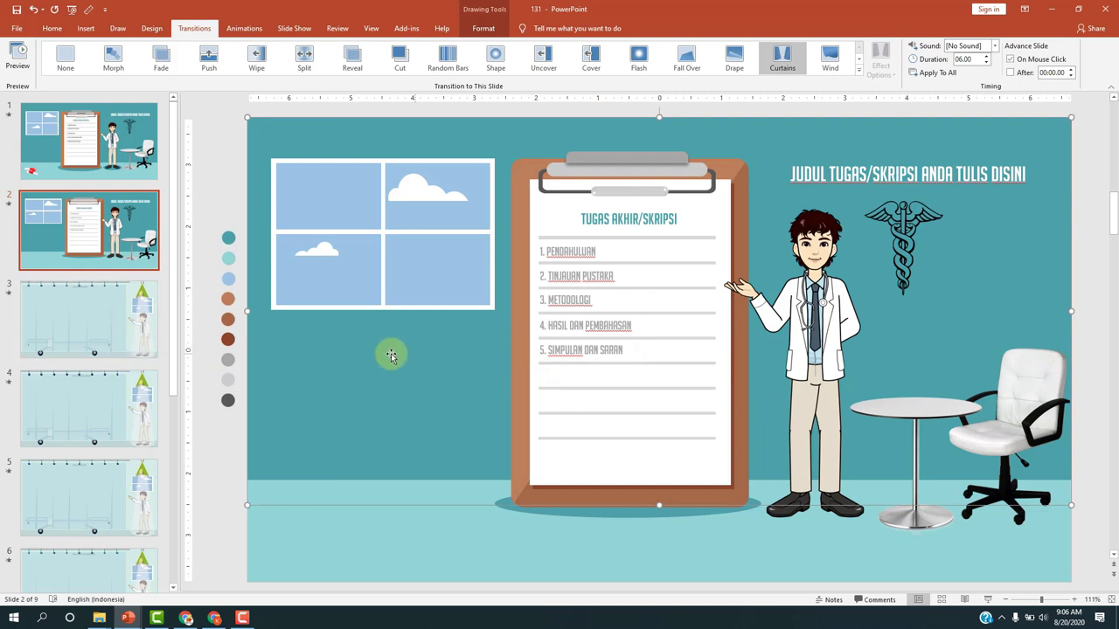
Move to slide 3, play its BAB 1 PENDAHULUAN hospital-room show, then exit
key("Page_Down")
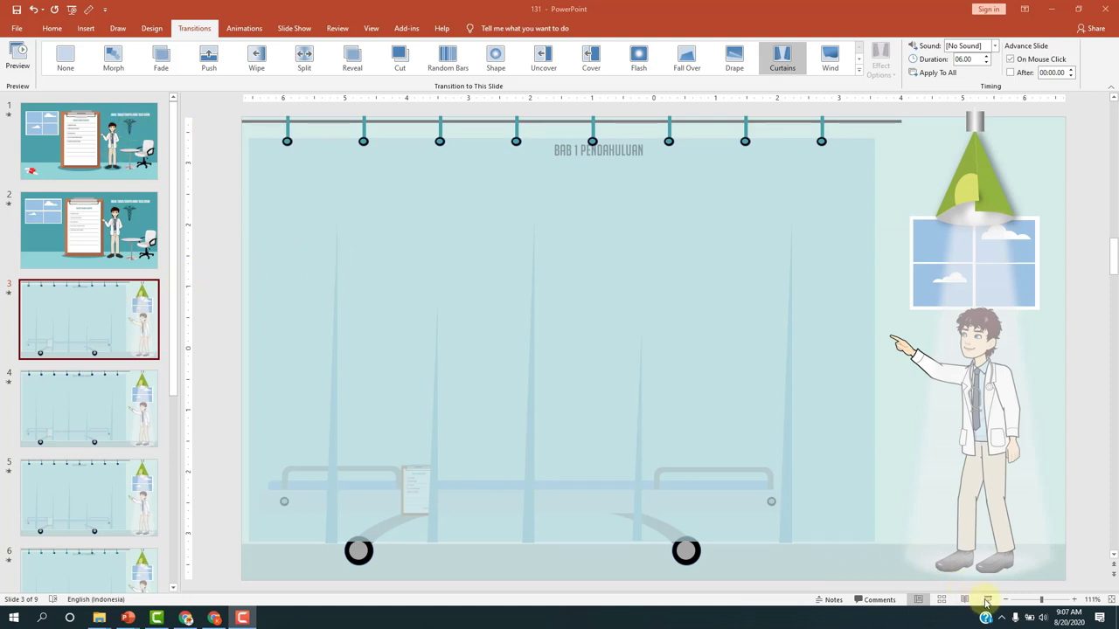
left_click(987, 601)
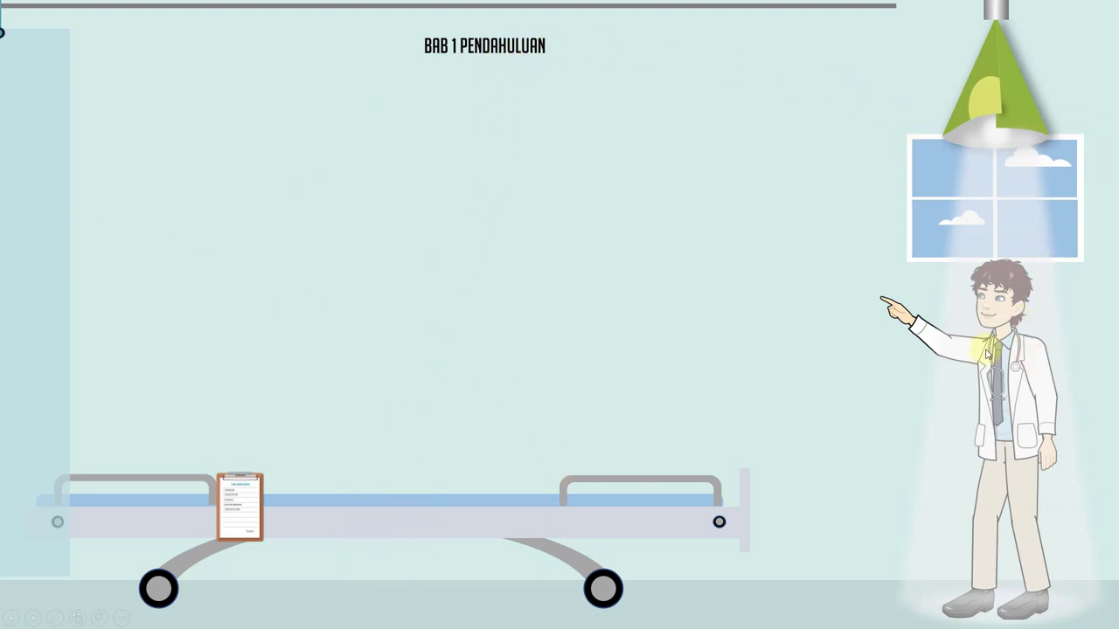
key("Escape")
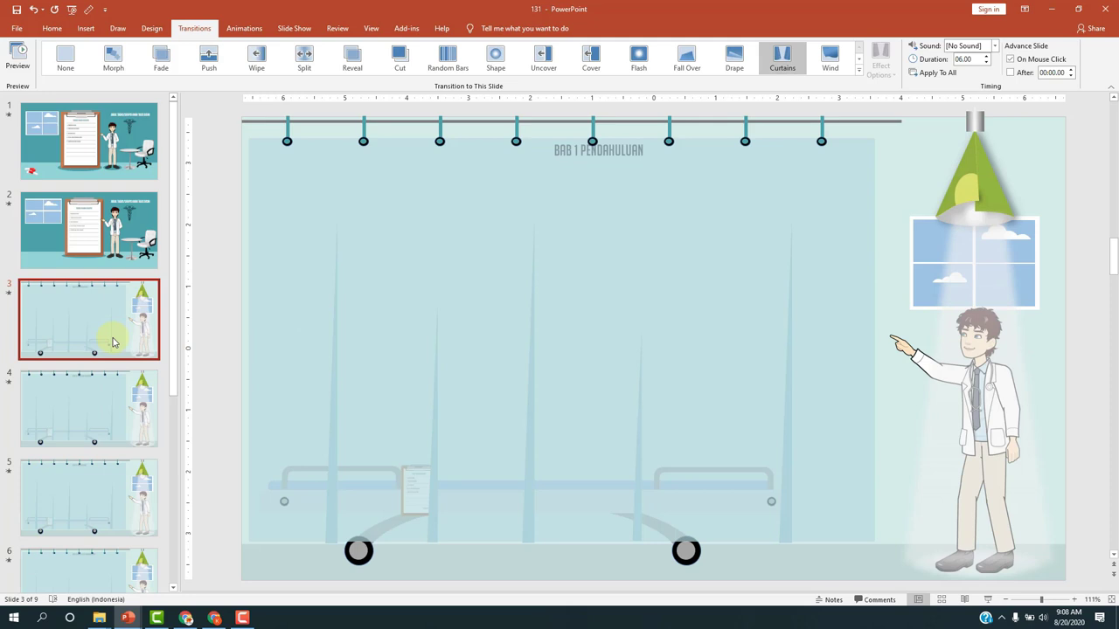
Insert a new slide 4 after slide 3 and delete its placeholders to leave it blank
key("Return")
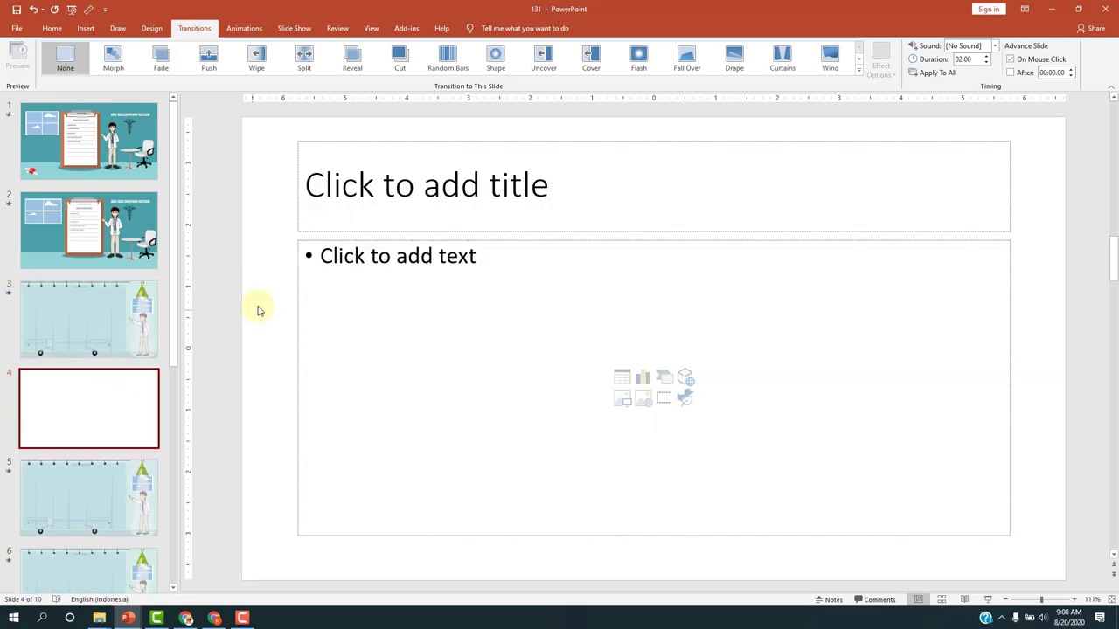
key("ctrl+a")
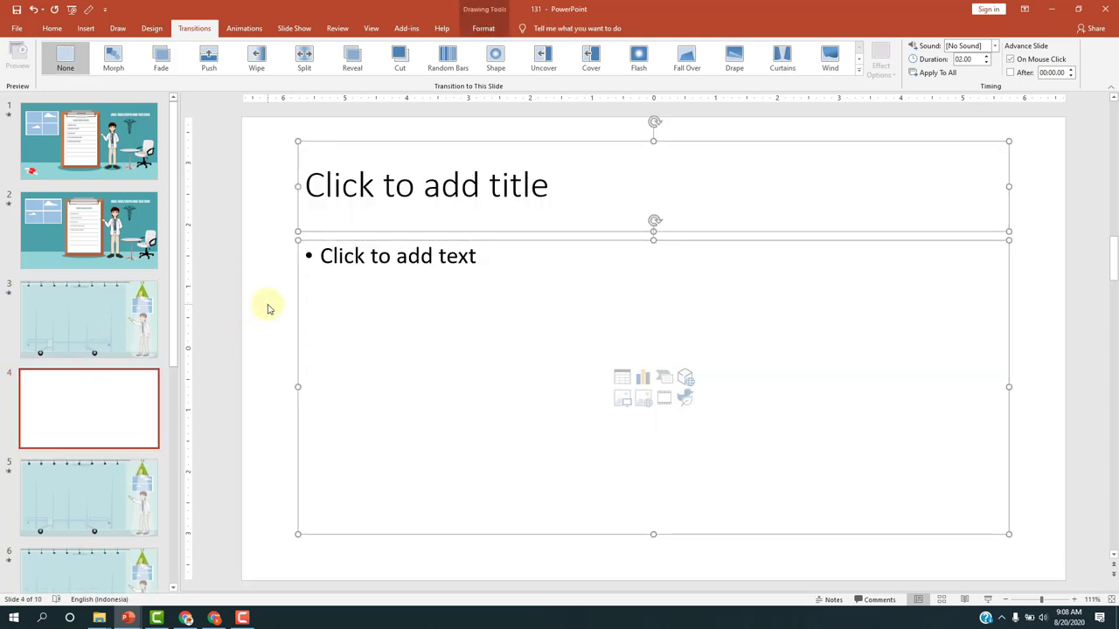
key("Delete")
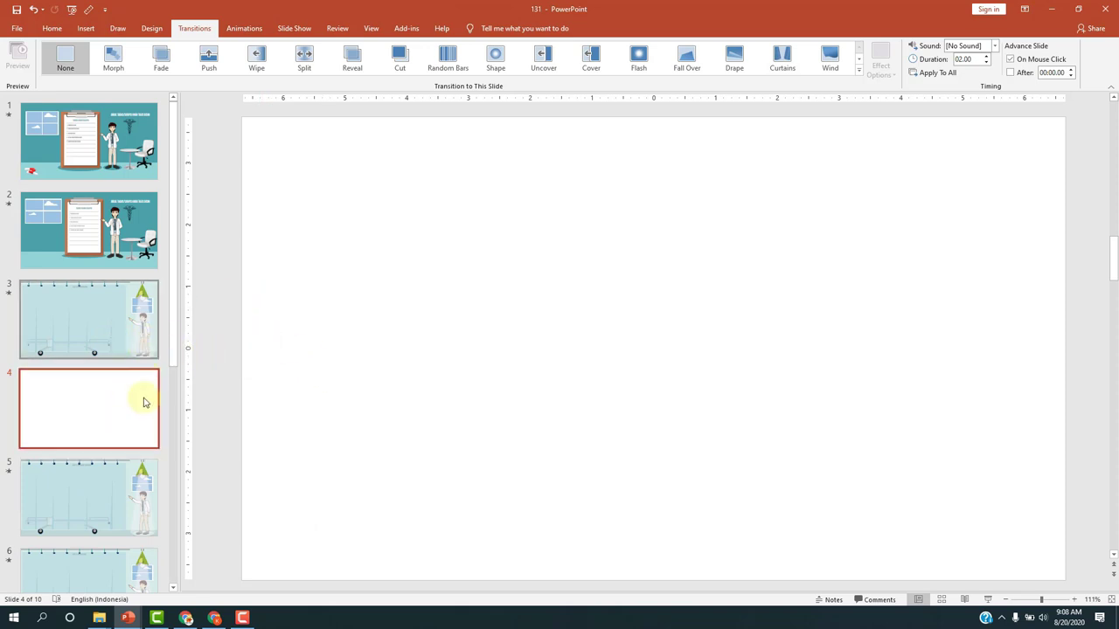
Glance at the 120 staircase presentation, then return to the hospital deck's slide 3
mouse_move(127, 616)
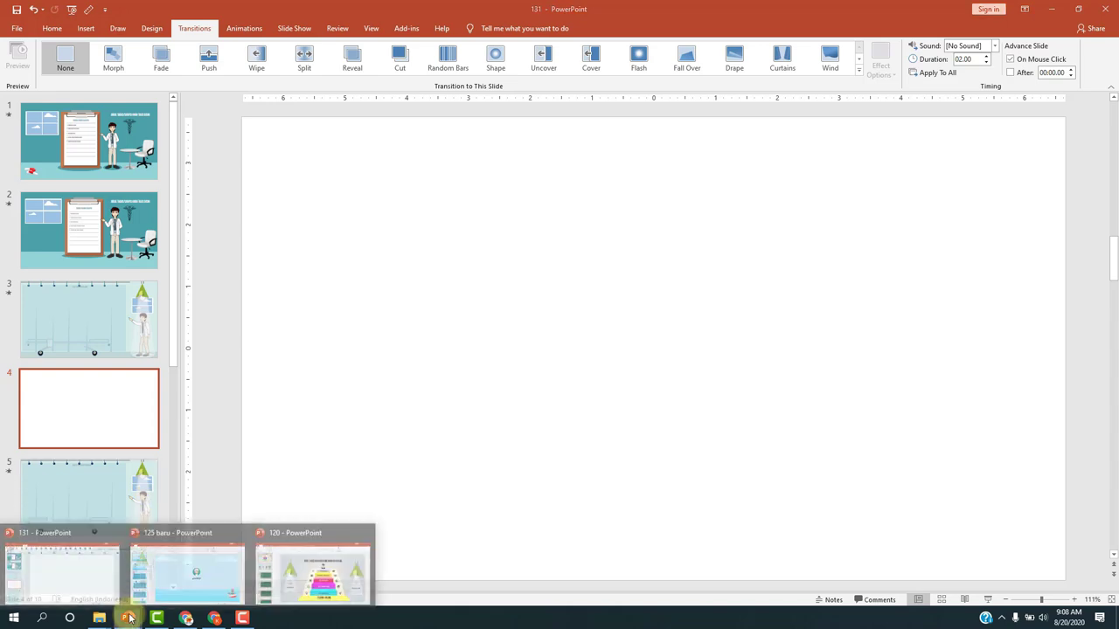
left_click(319, 576)
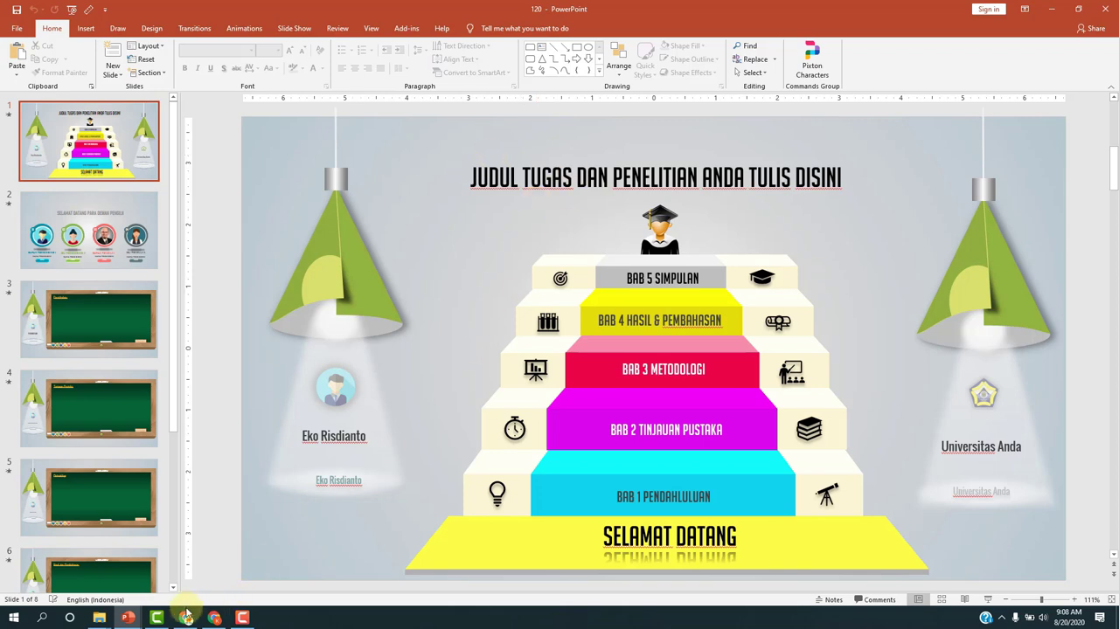
mouse_move(127, 619)
left_click(66, 568)
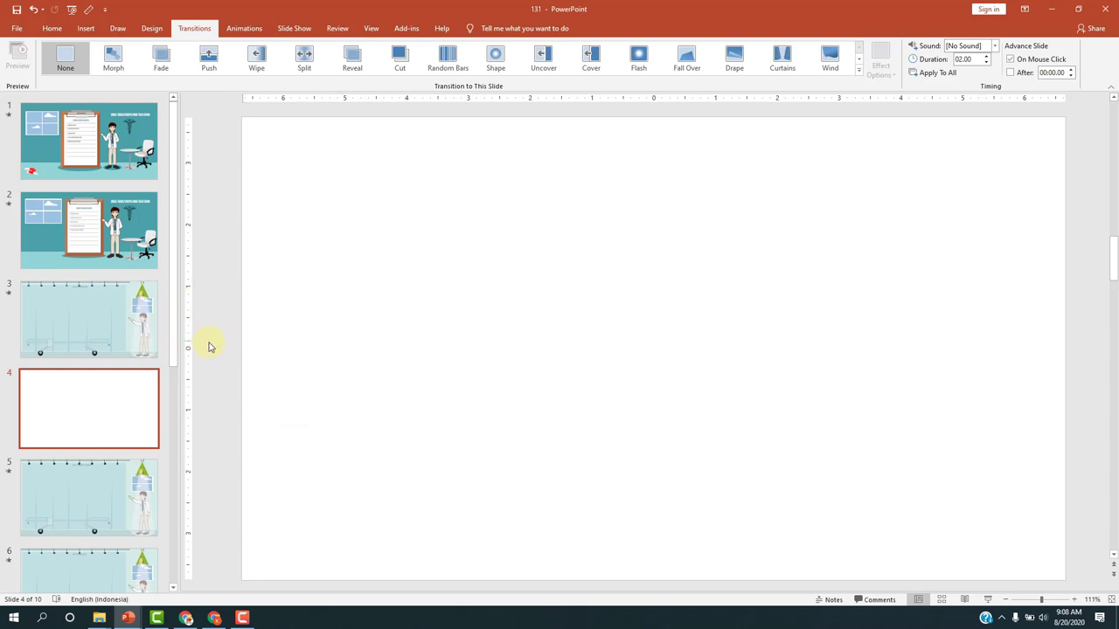
left_click(94, 339)
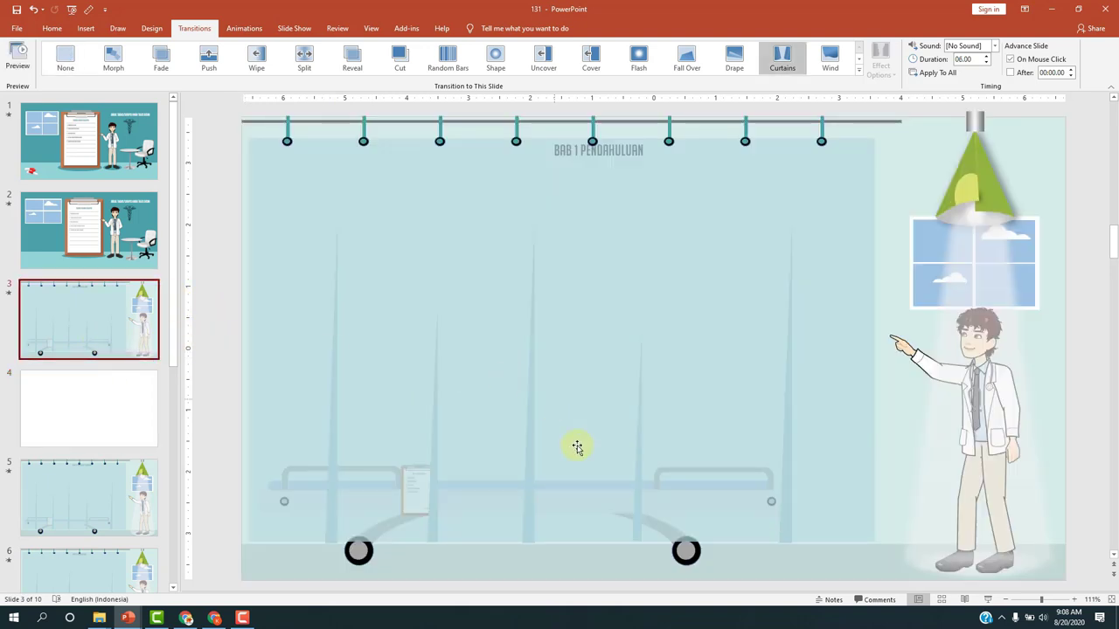
Open Format Background for slide 4 and give it a light teal solid fill
left_click(917, 145)
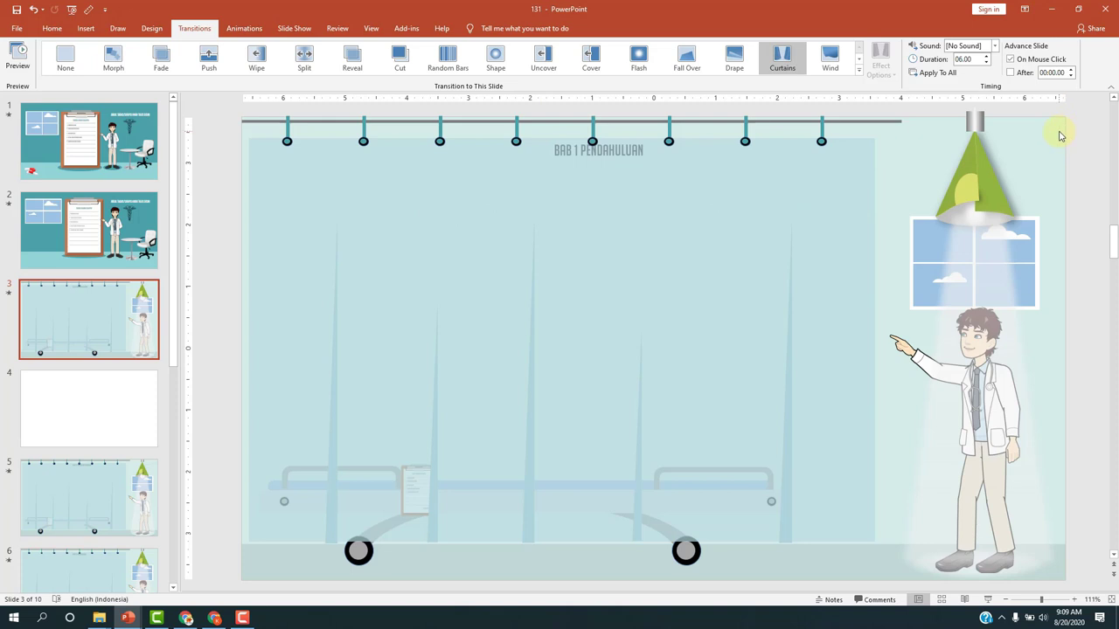
left_click(785, 564)
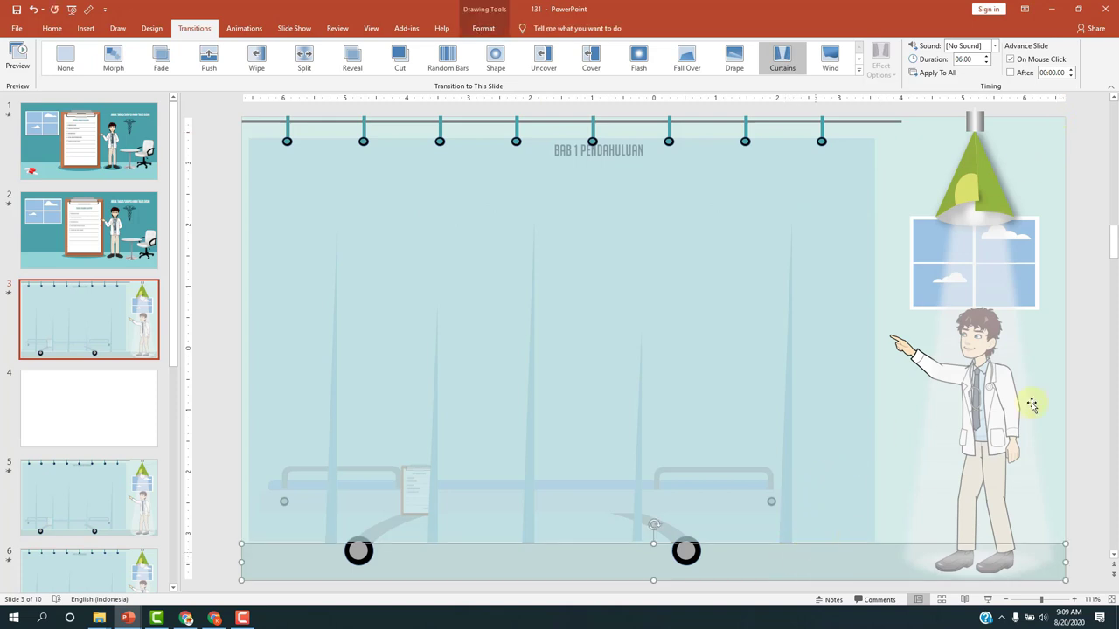
left_click_drag(75, 317, 76, 346)
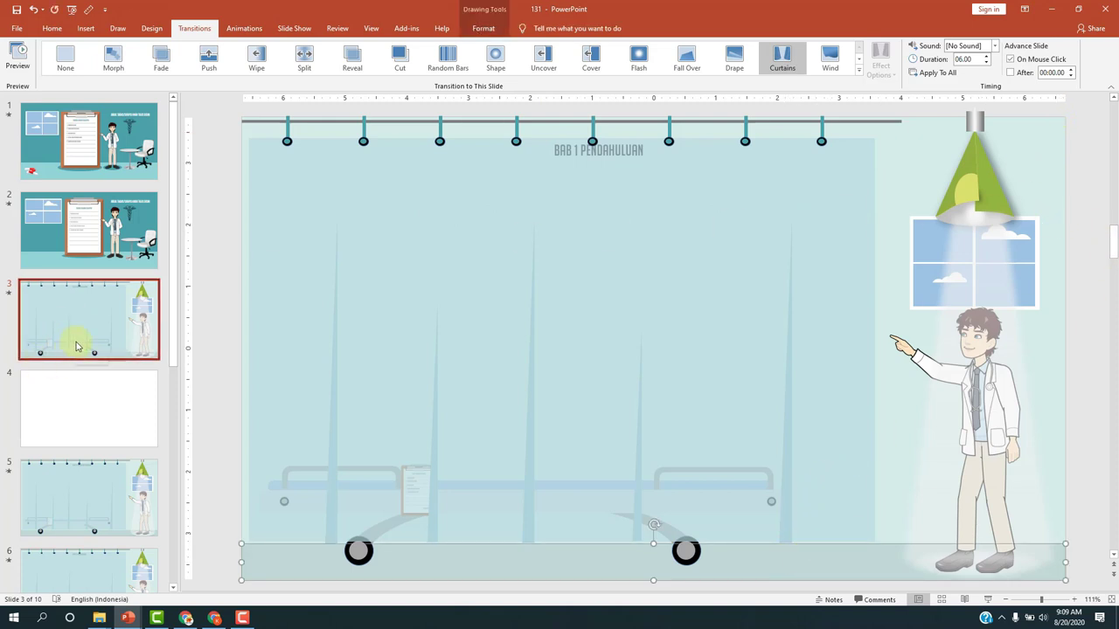
left_click(87, 407)
right_click(543, 229)
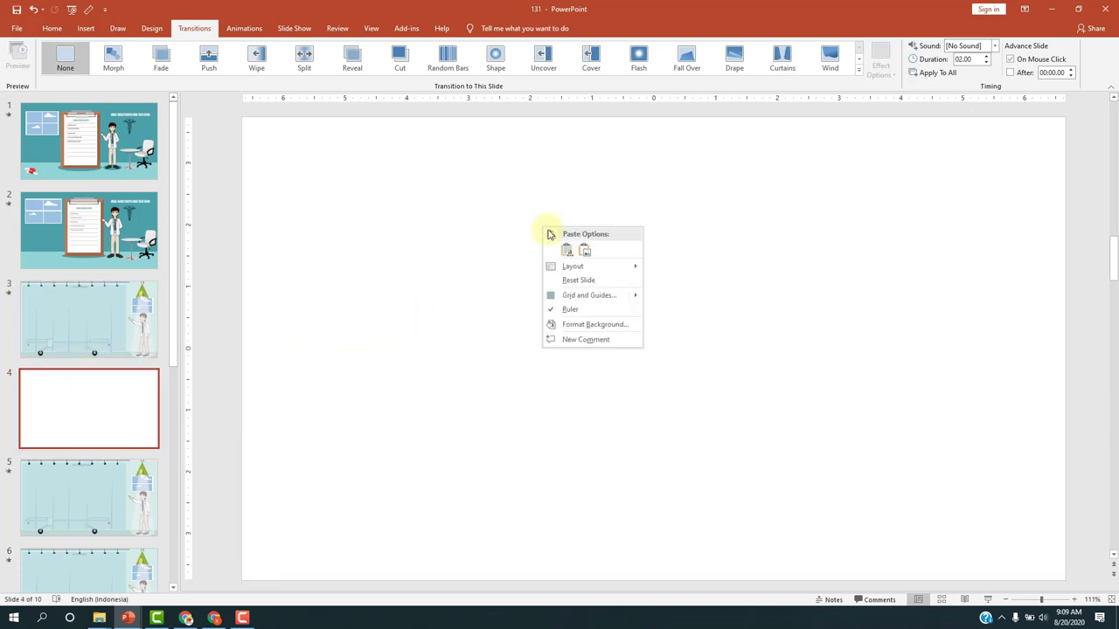
left_click(582, 324)
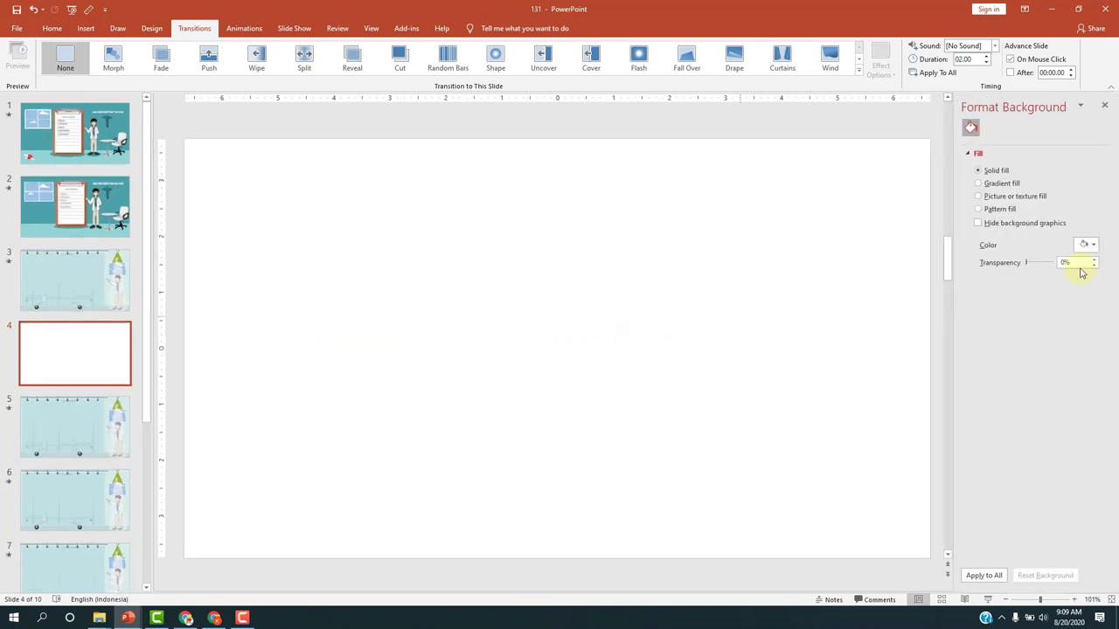
left_click(1092, 248)
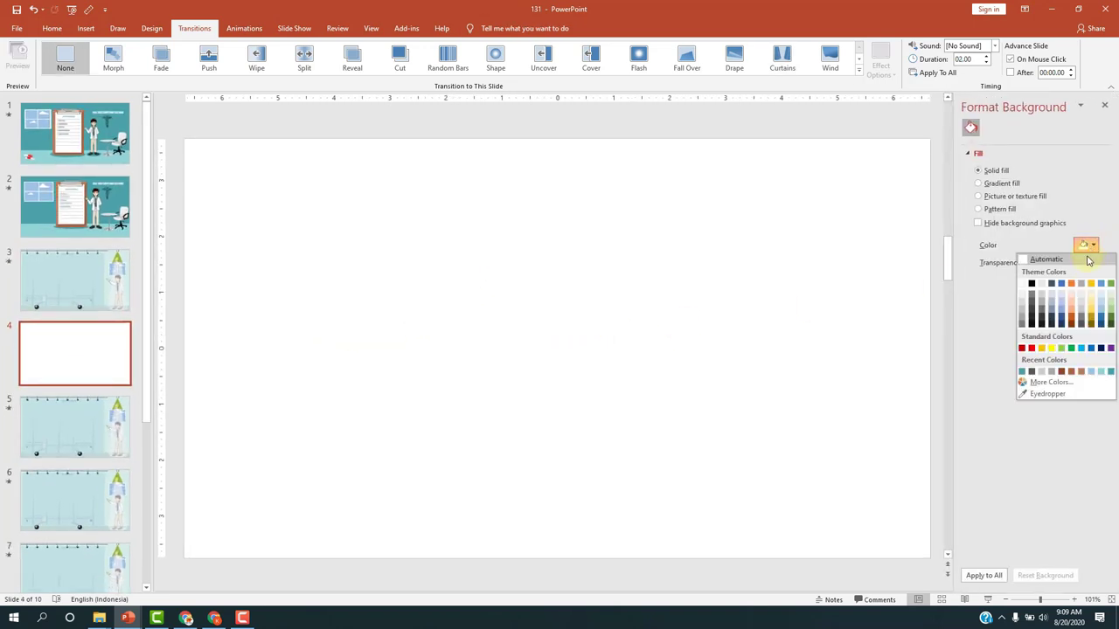
left_click(1101, 372)
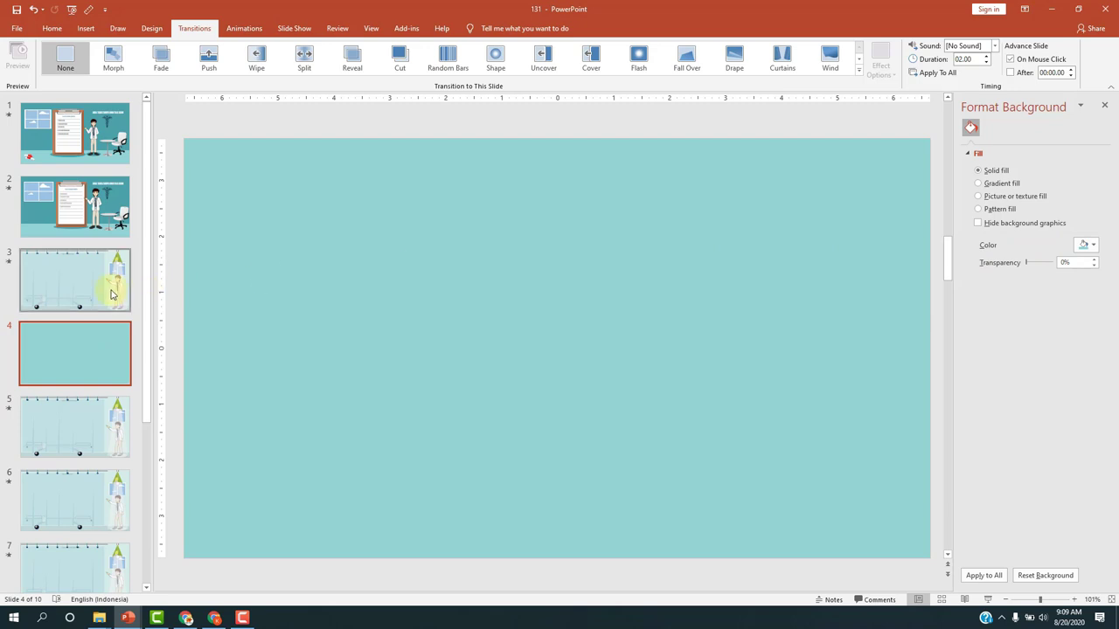
Compare against slide 3 and settle on the recent light teal swatch for slide 4
left_click(1084, 245)
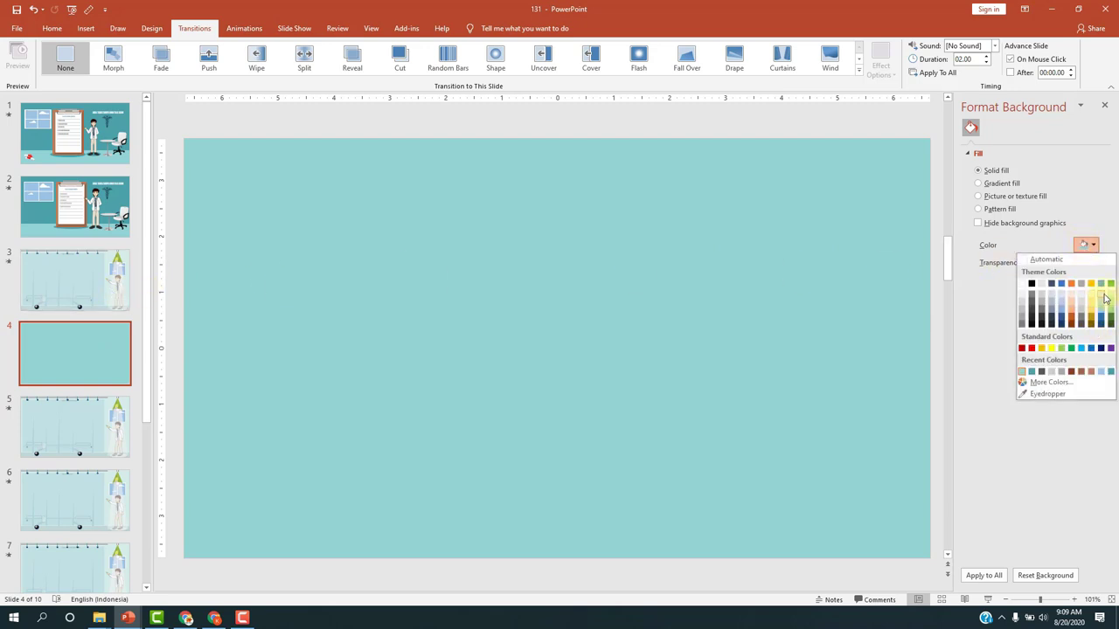
left_click(1101, 294)
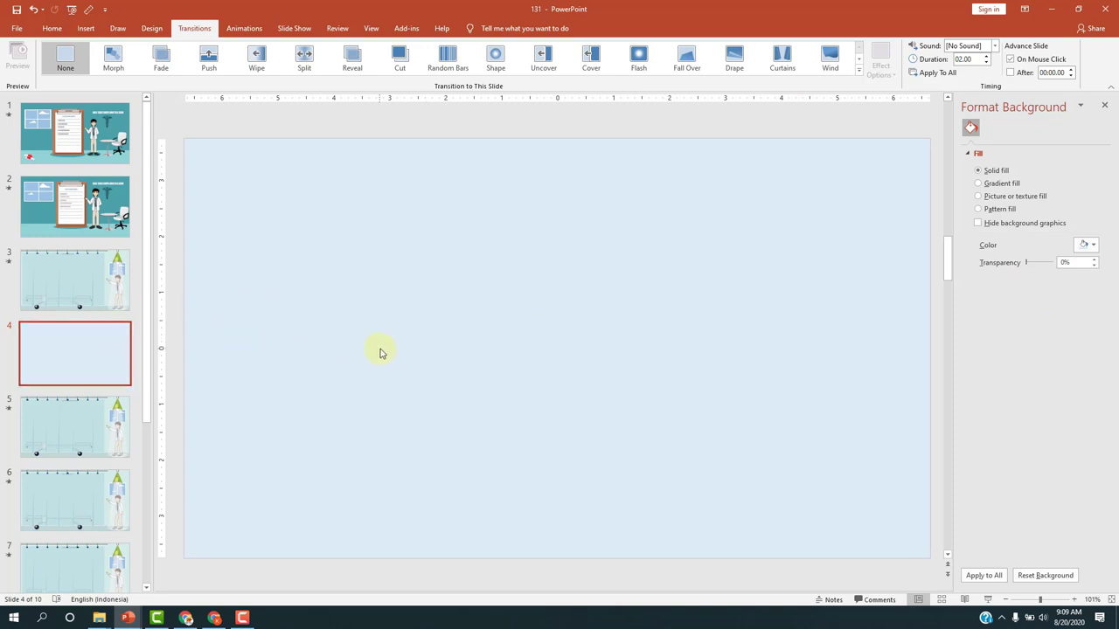
left_click(80, 294)
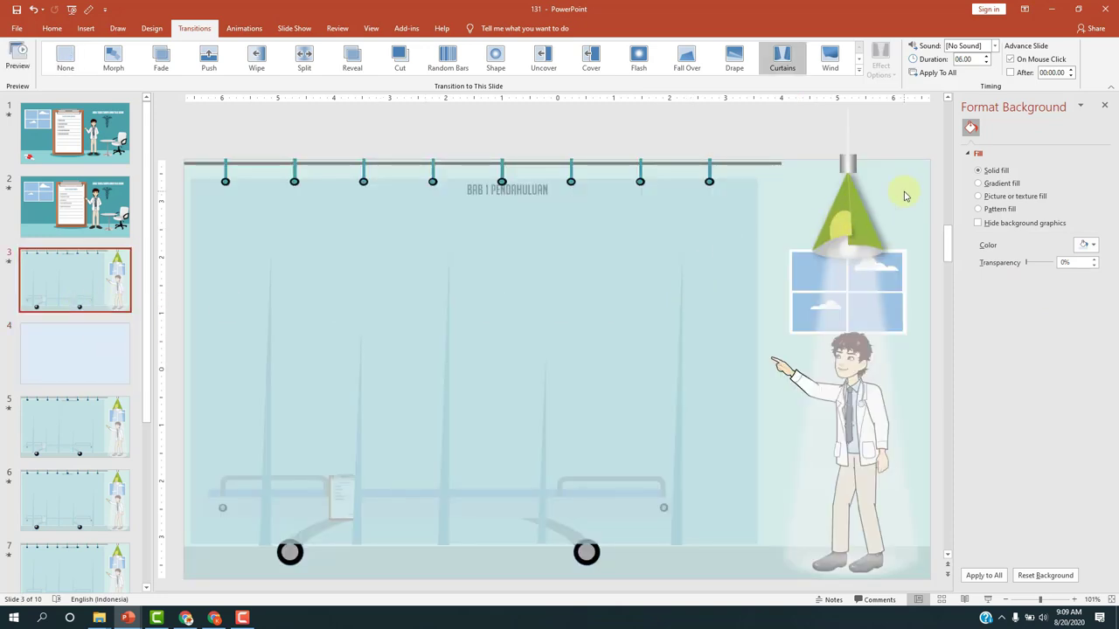
left_click(1095, 246)
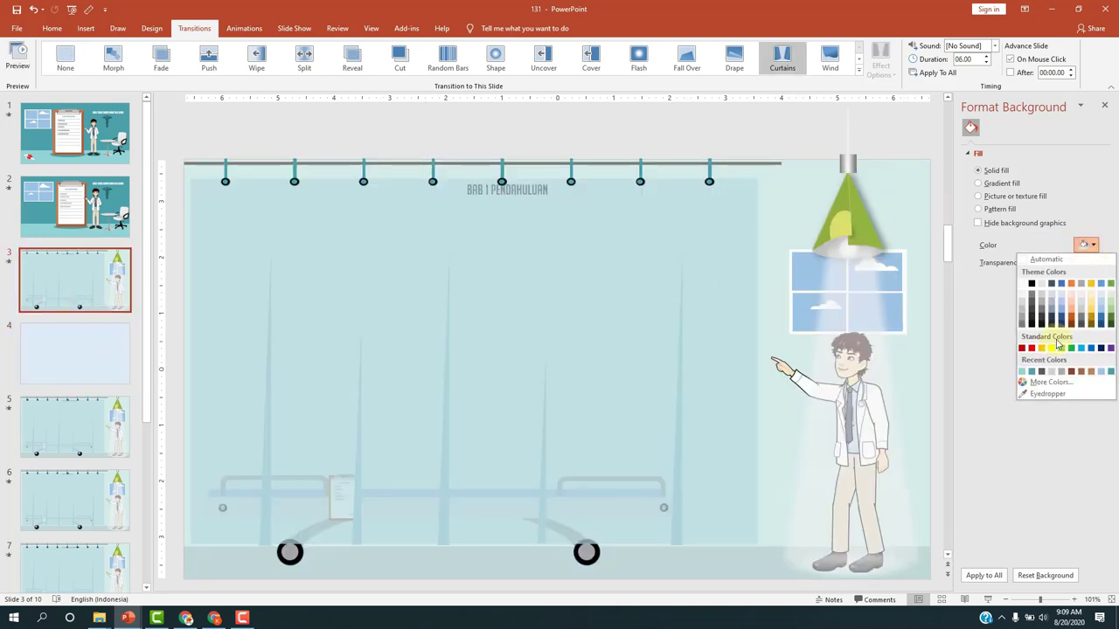
left_click(1025, 395)
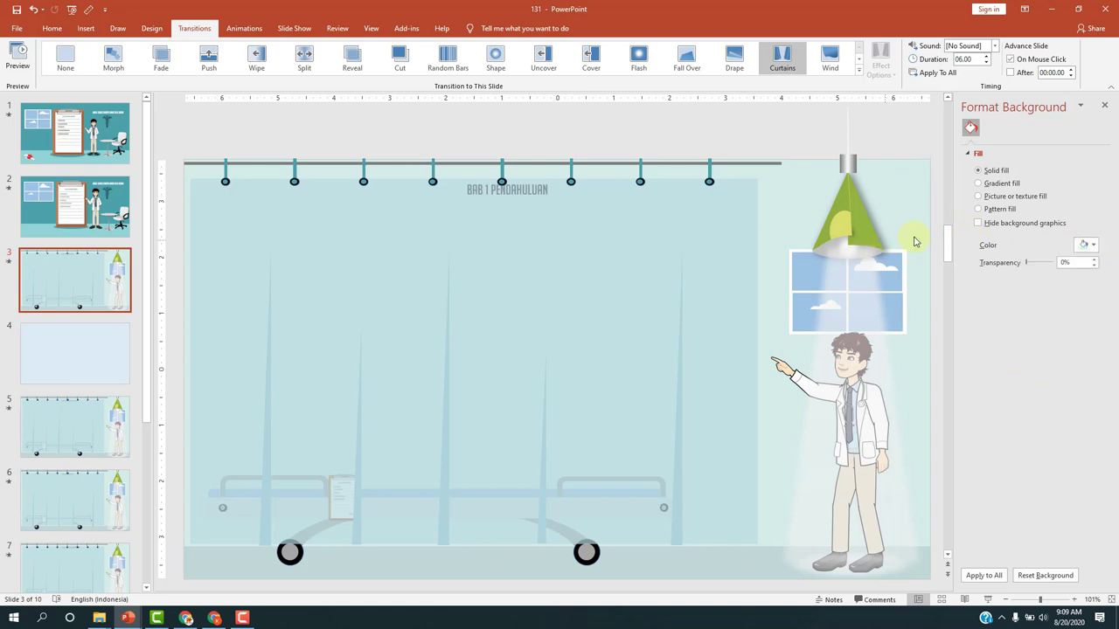
left_click(90, 341)
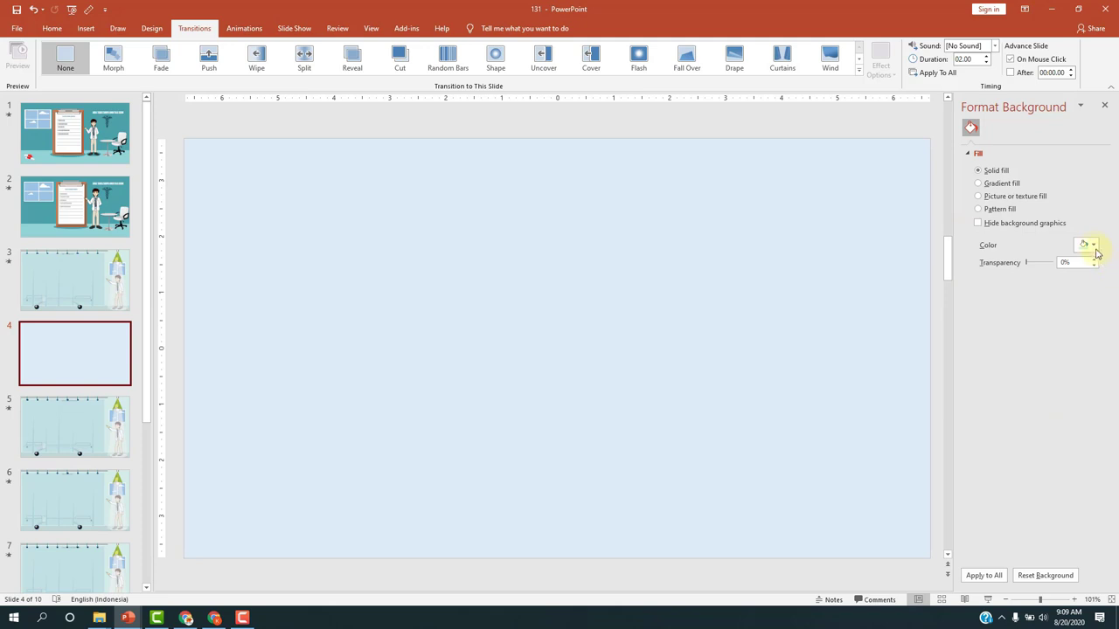
left_click(1094, 248)
left_click(1023, 373)
left_click(72, 295)
Paste slide 3's floor strip onto the bottom of slide 4
left_click(384, 573)
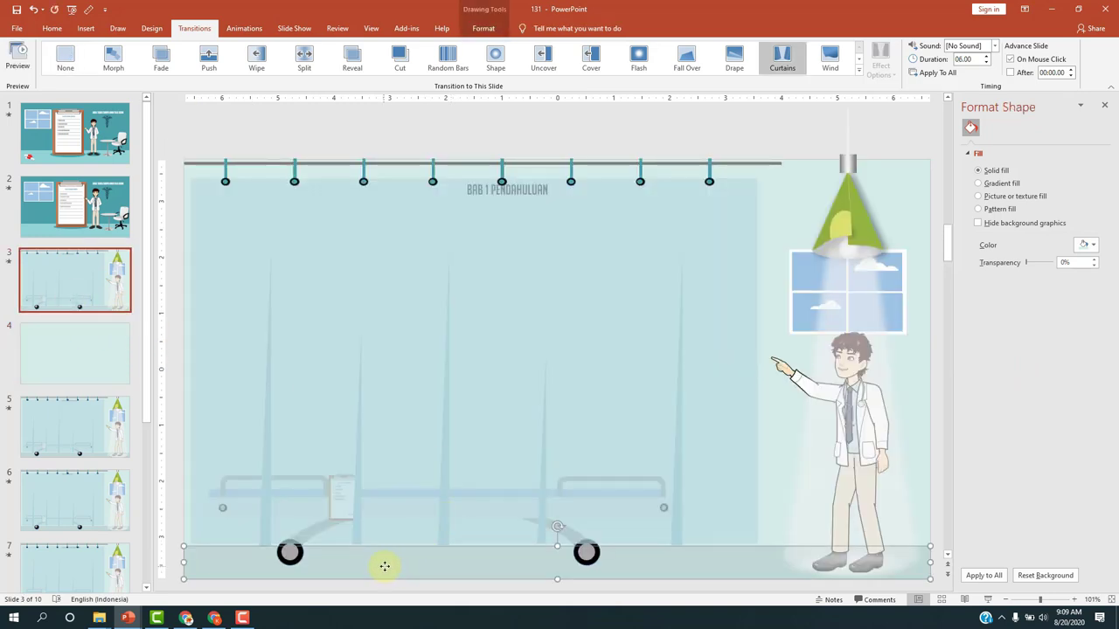
left_click(103, 367)
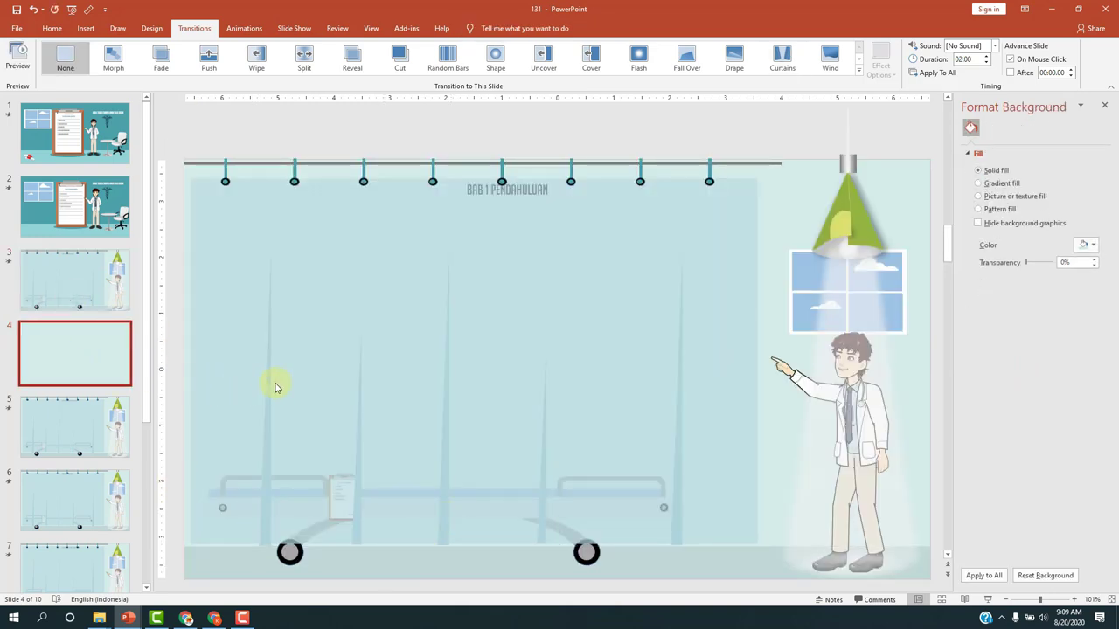
key("ctrl+v")
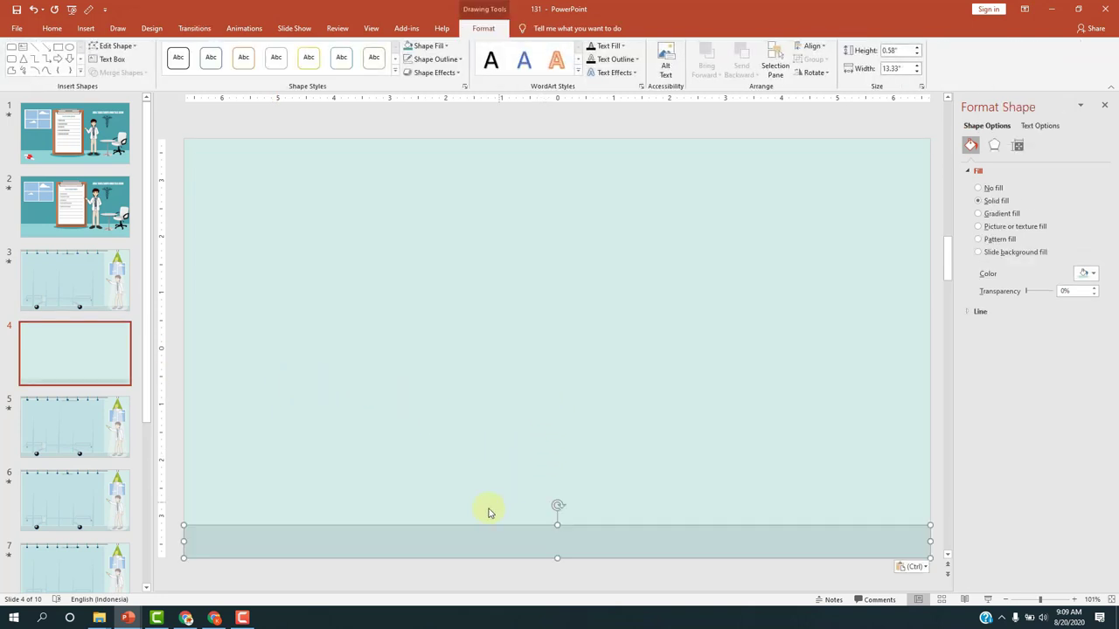
left_click(254, 584)
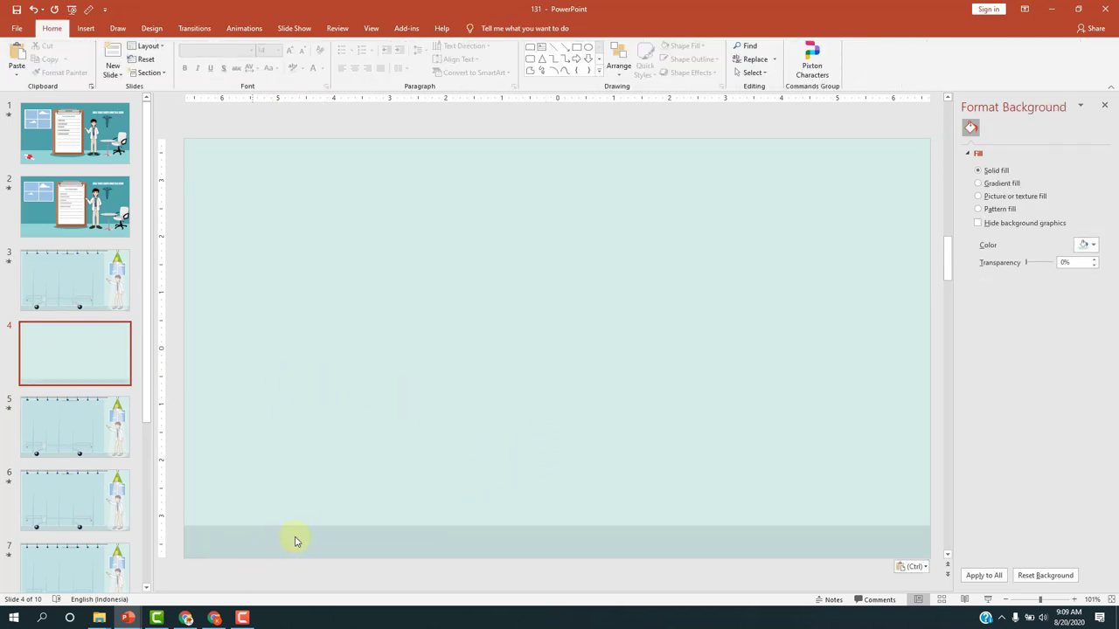
left_click(292, 537)
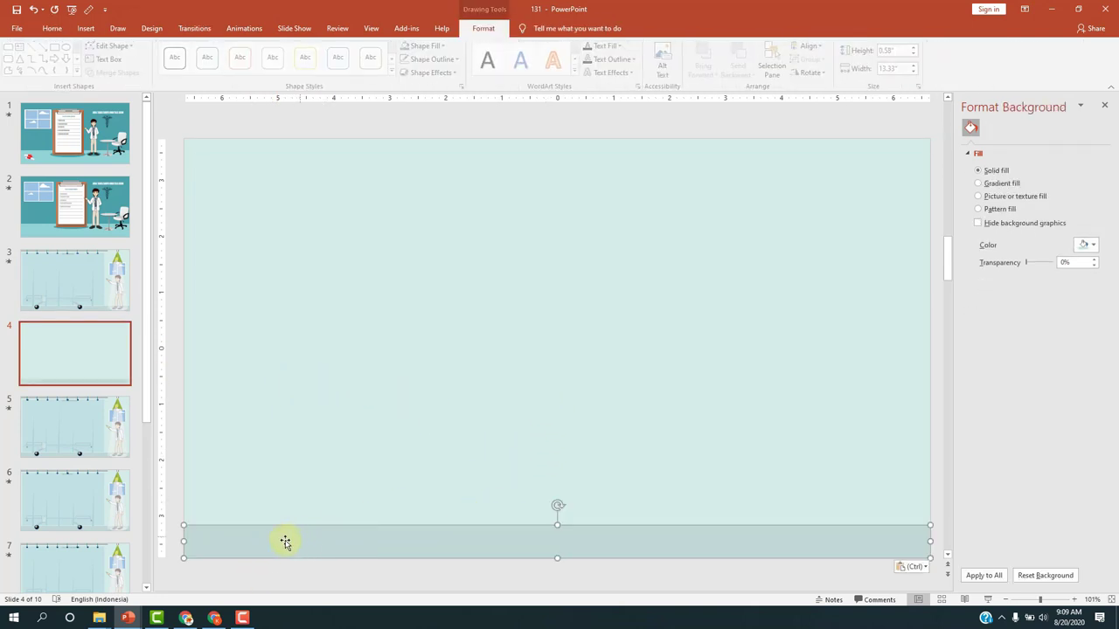
On slide 3, slide the curtain over toward the left edge
left_click(87, 295)
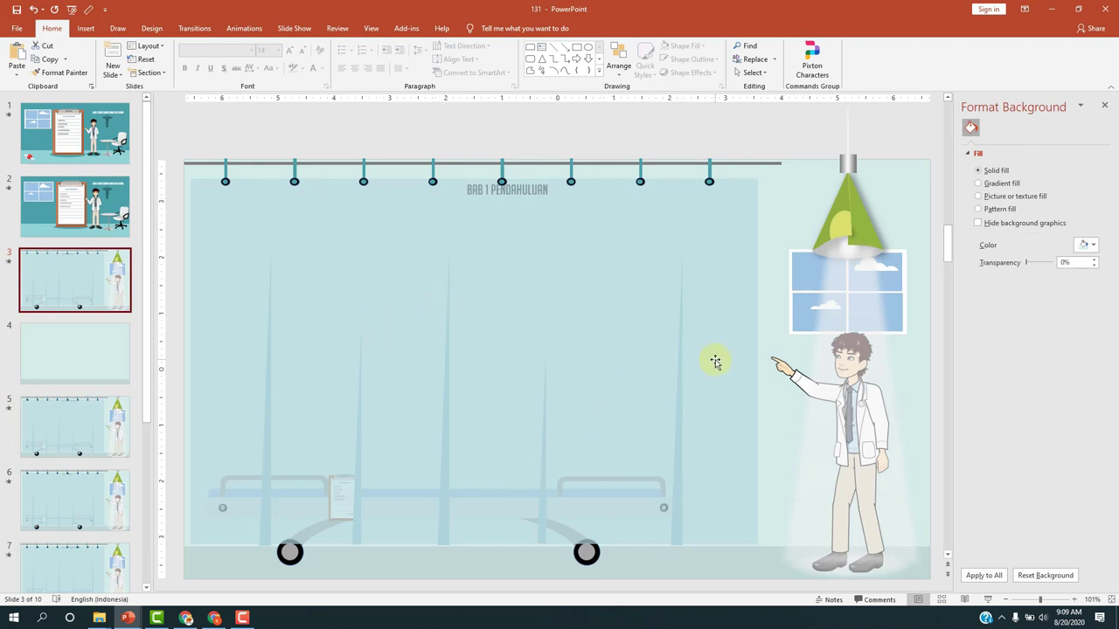
left_click_drag(715, 361, 307, 365)
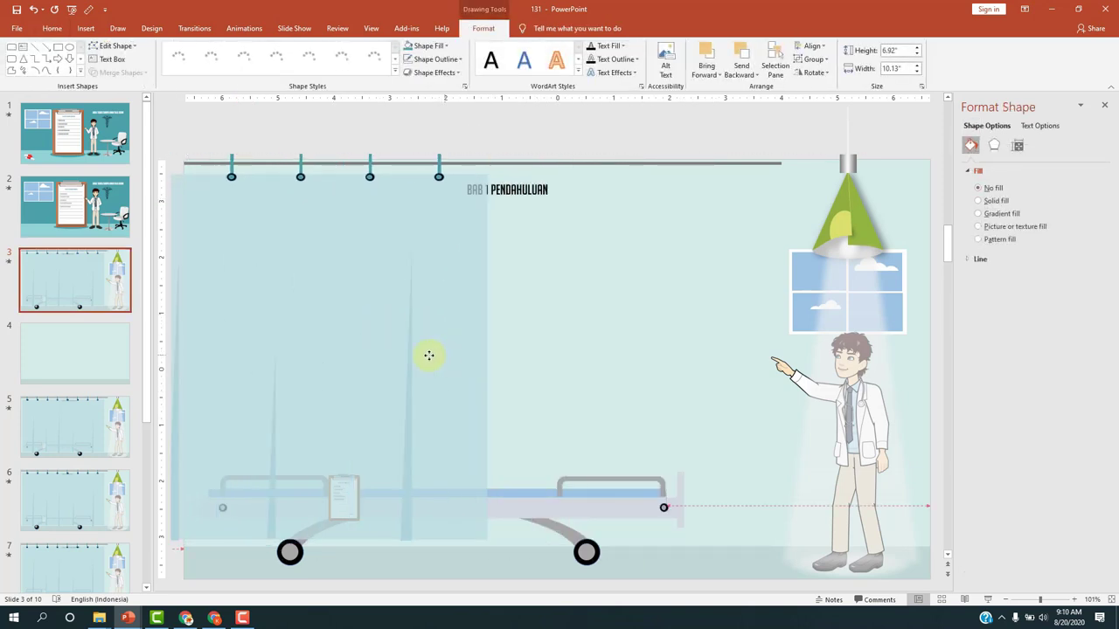
left_click_drag(306, 365, 212, 367)
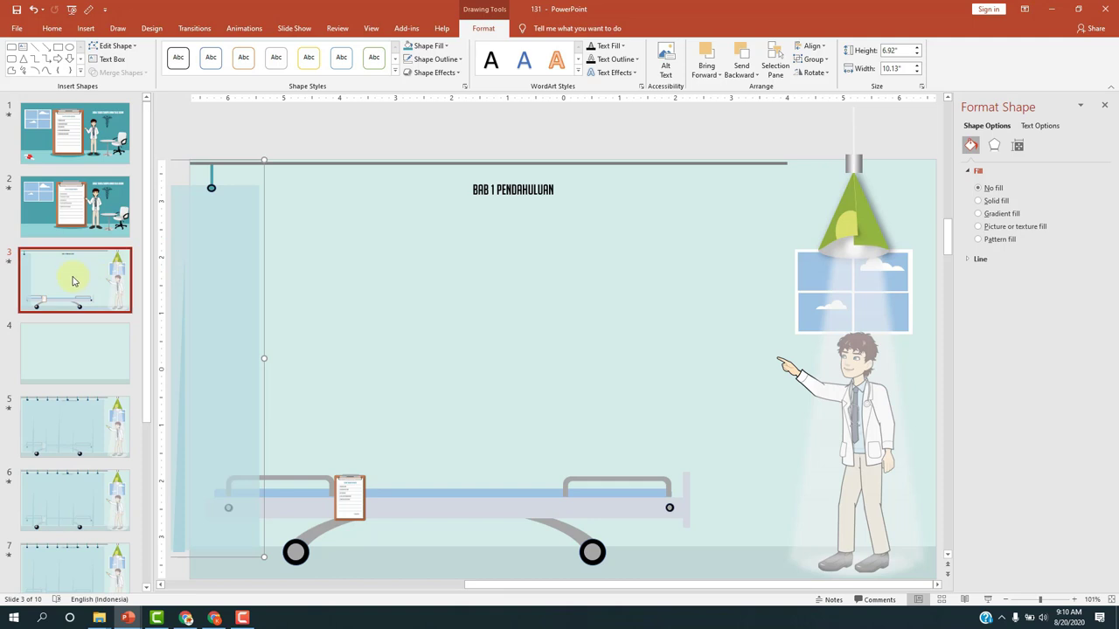
Back on slide 4, pick the Rectangle shape for drawing
left_click(101, 351)
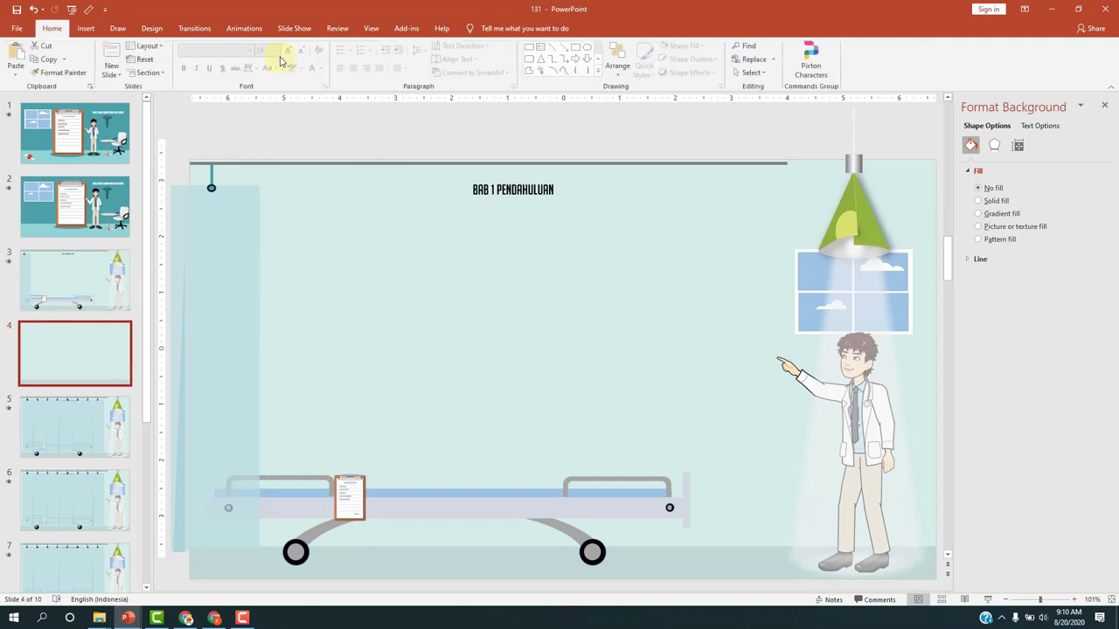
left_click(85, 28)
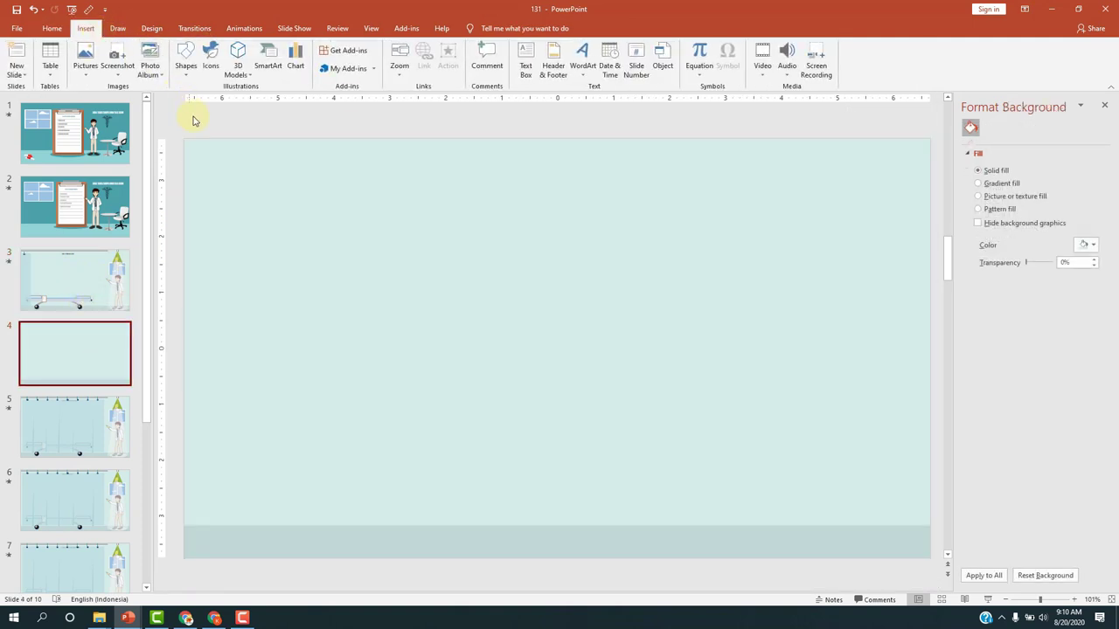
left_click(184, 62)
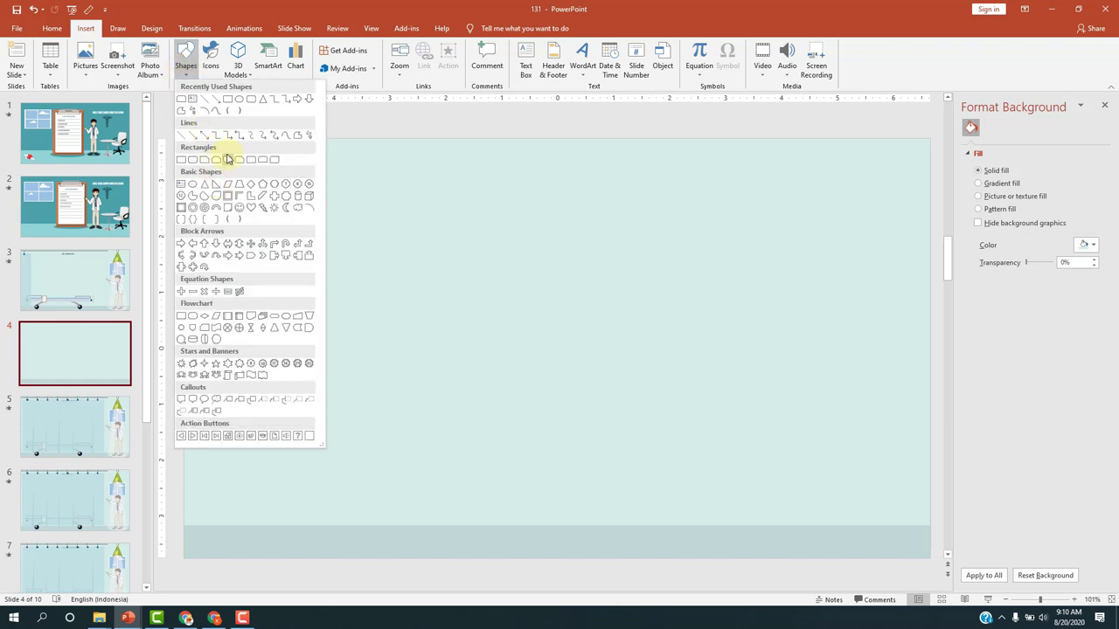
left_click(235, 99)
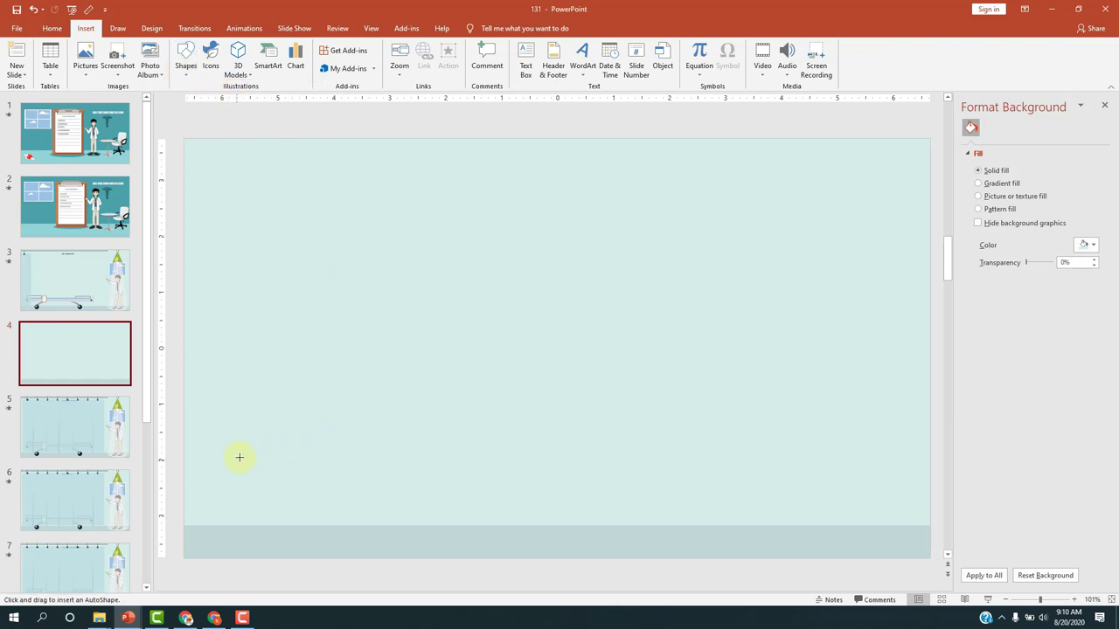
Draw a 0.38 x 7.97-inch bed-base bar above the floor, light grey with no outline
left_click_drag(239, 458, 685, 478)
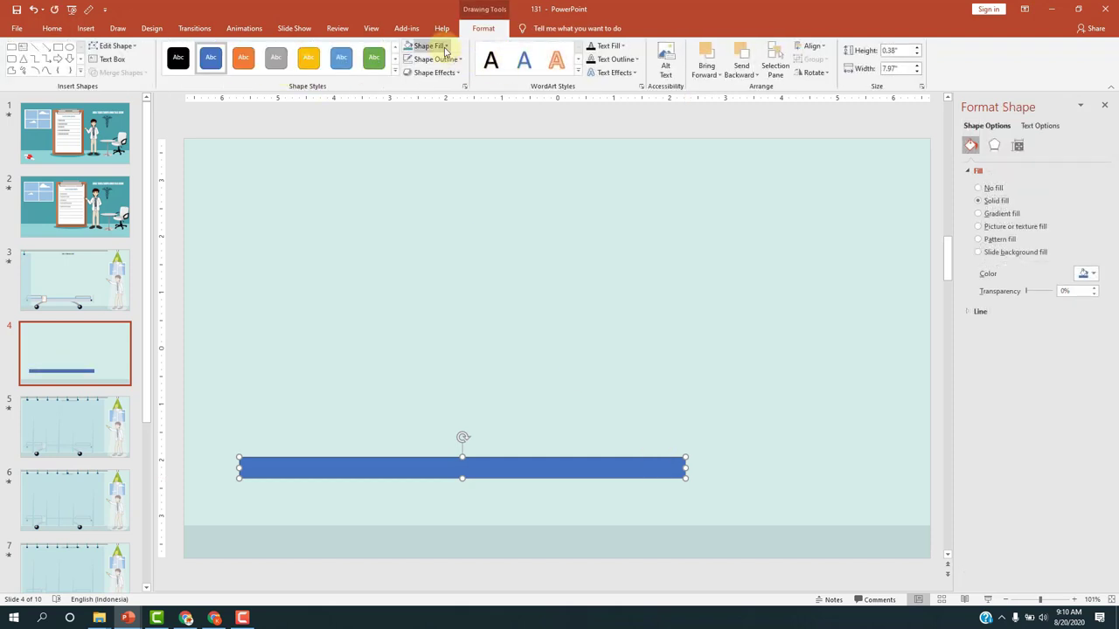
left_click(445, 48)
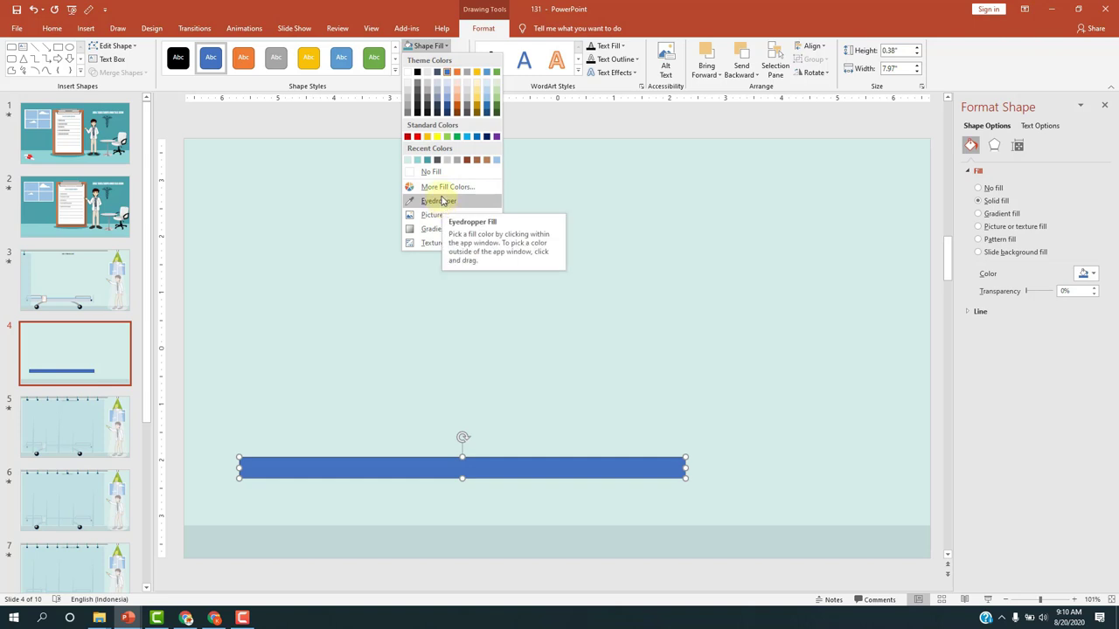
left_click(407, 94)
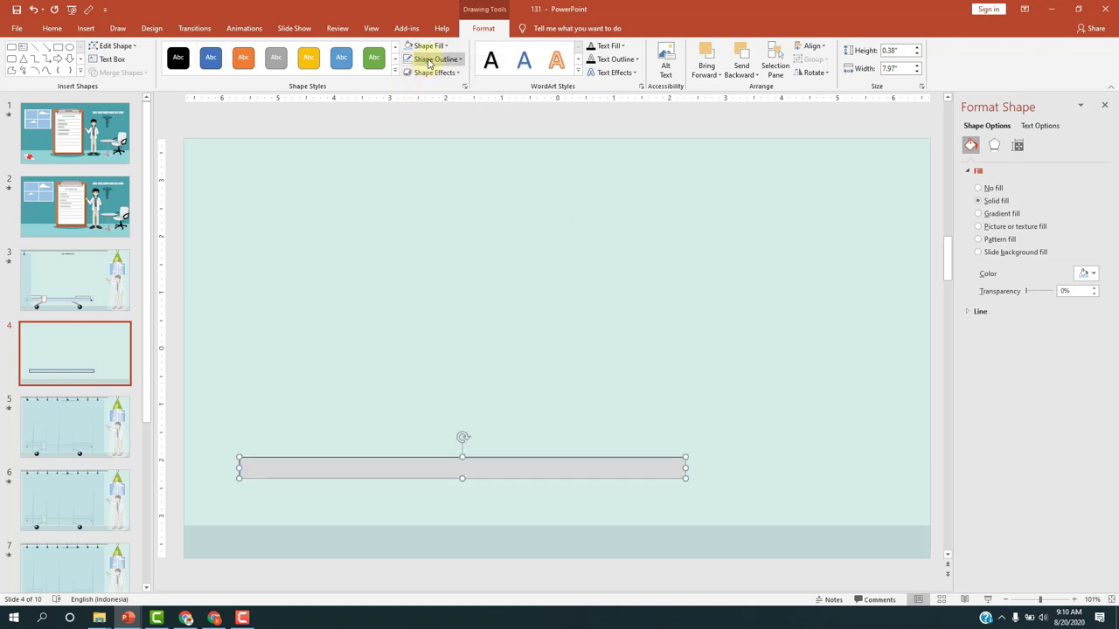
left_click(430, 58)
left_click(437, 186)
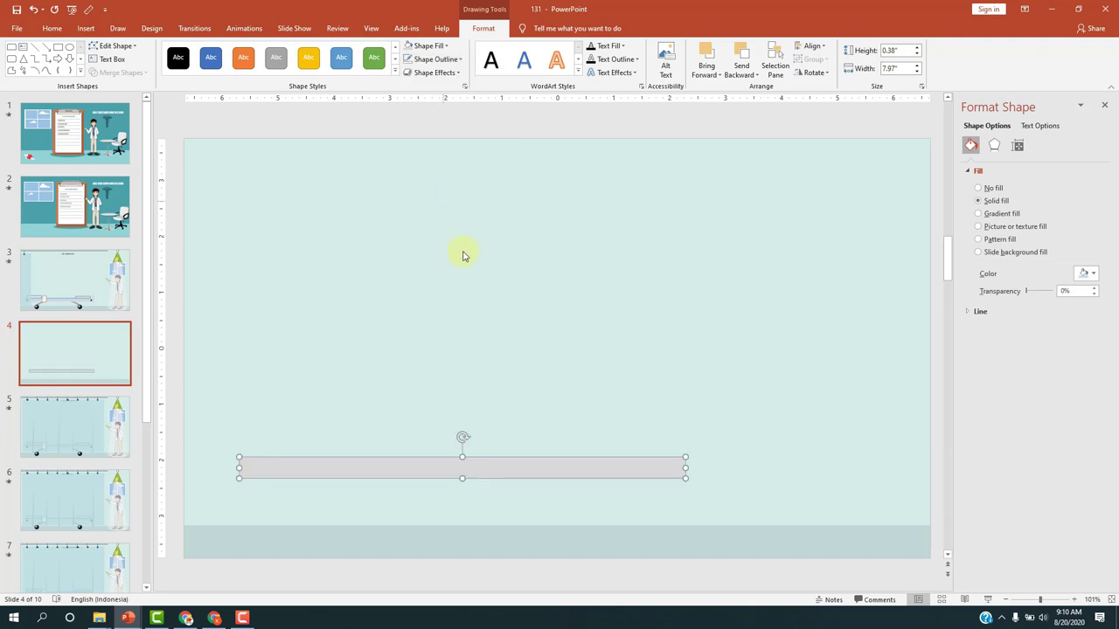
left_click(401, 431)
left_click(437, 466)
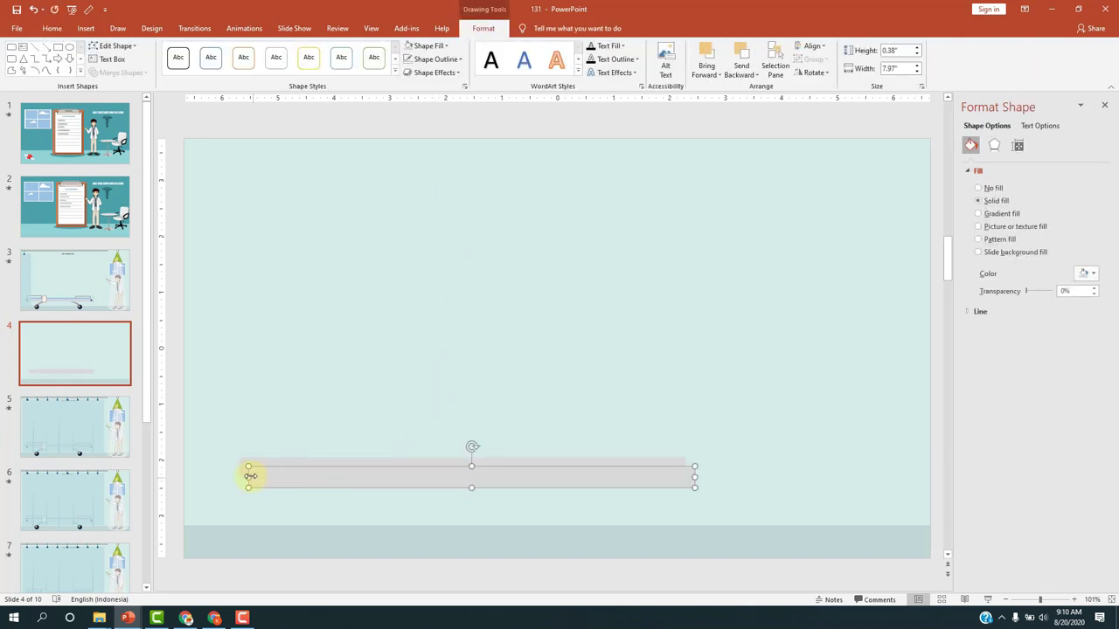
Draw a small upright grey post at the right end of the base bar
left_click_drag(248, 477, 468, 478)
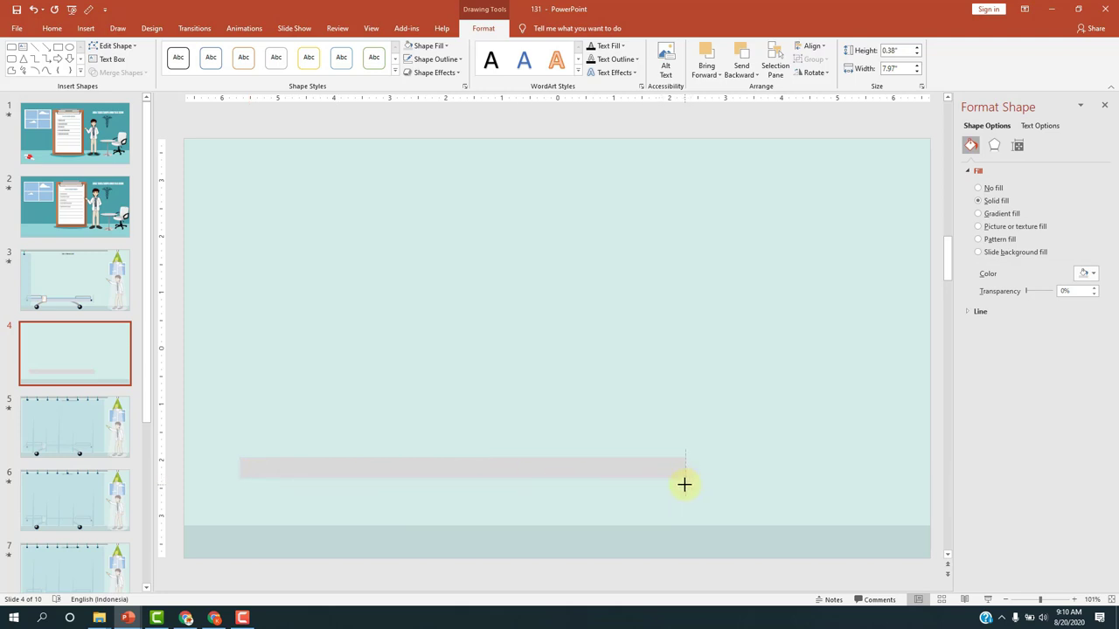
left_click_drag(684, 484, 690, 457)
scroll(700, 477, "up", 5)
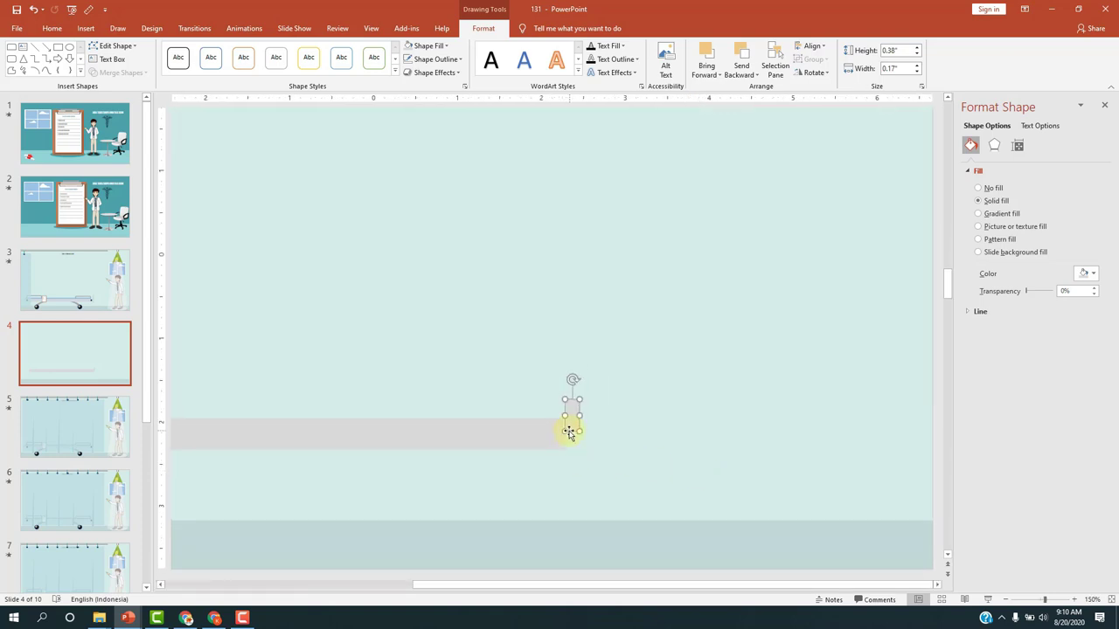
left_click_drag(580, 432, 579, 461)
Check slide 3's bed for reference and stretch the post taller
key("Page_Up")
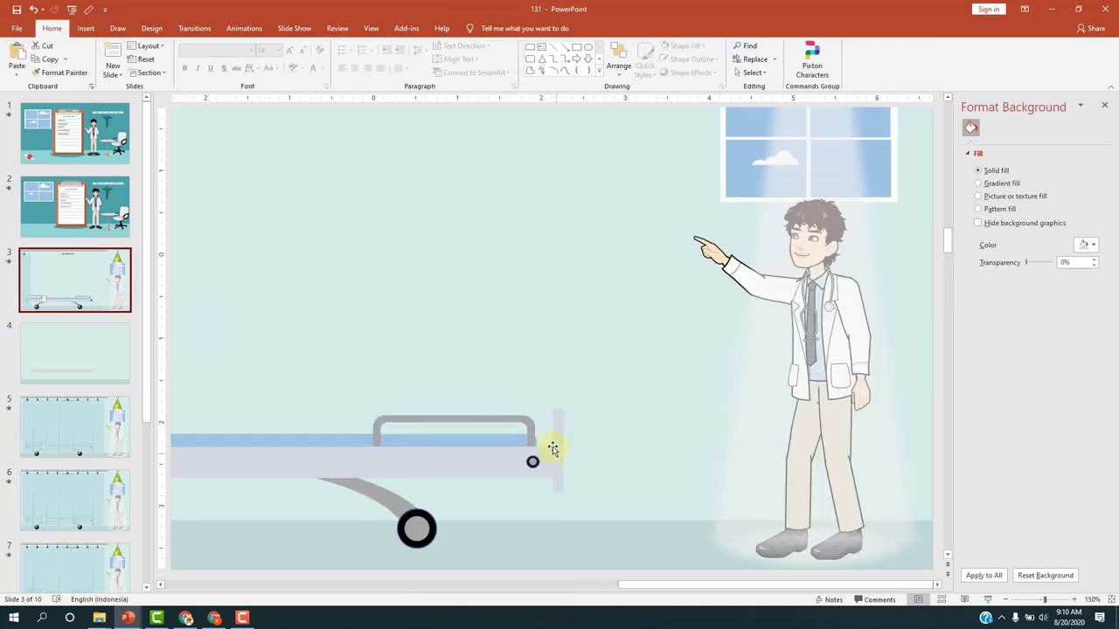
left_click(55, 366)
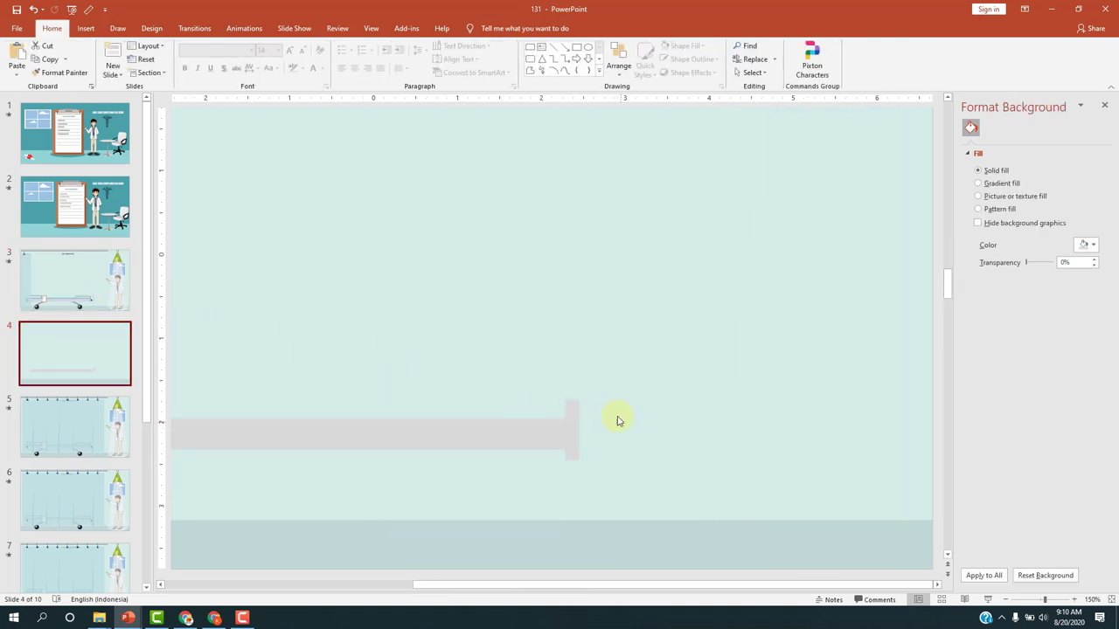
left_click(569, 417)
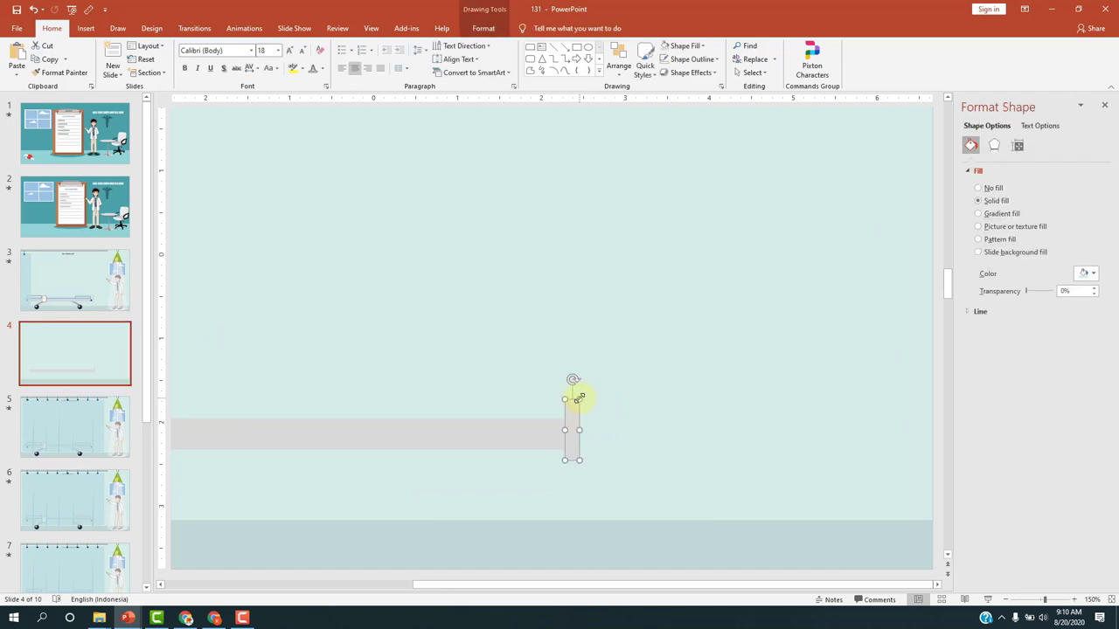
mouse_move(579, 397)
left_mouse_down()
mouse_move(574, 372)
mouse_move(569, 407)
left_mouse_up()
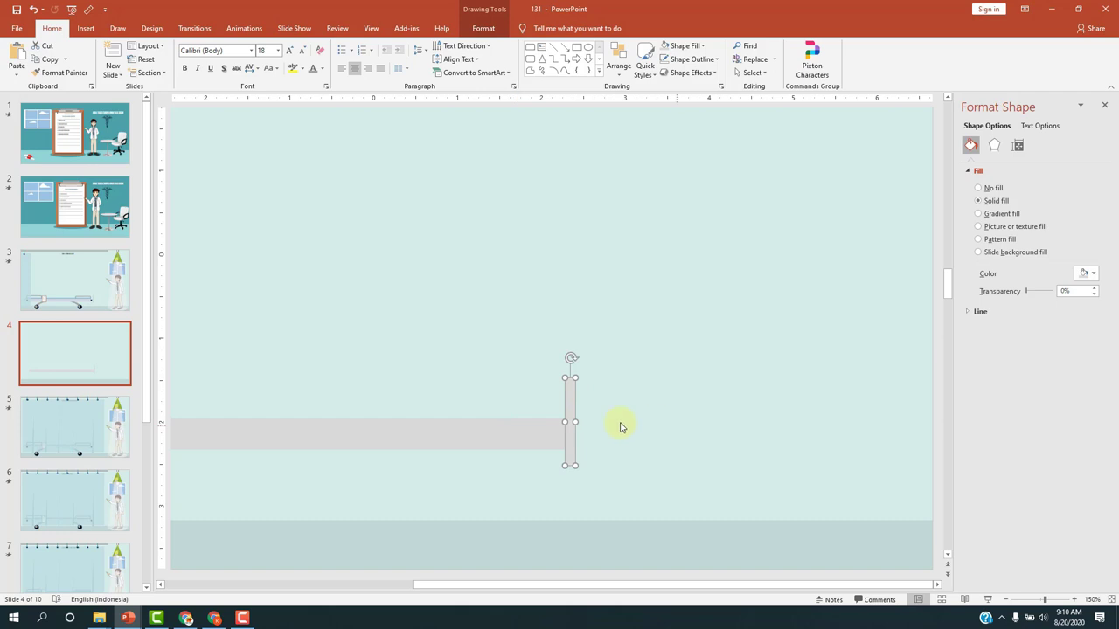
scroll(603, 426, "down", 5, "ctrl")
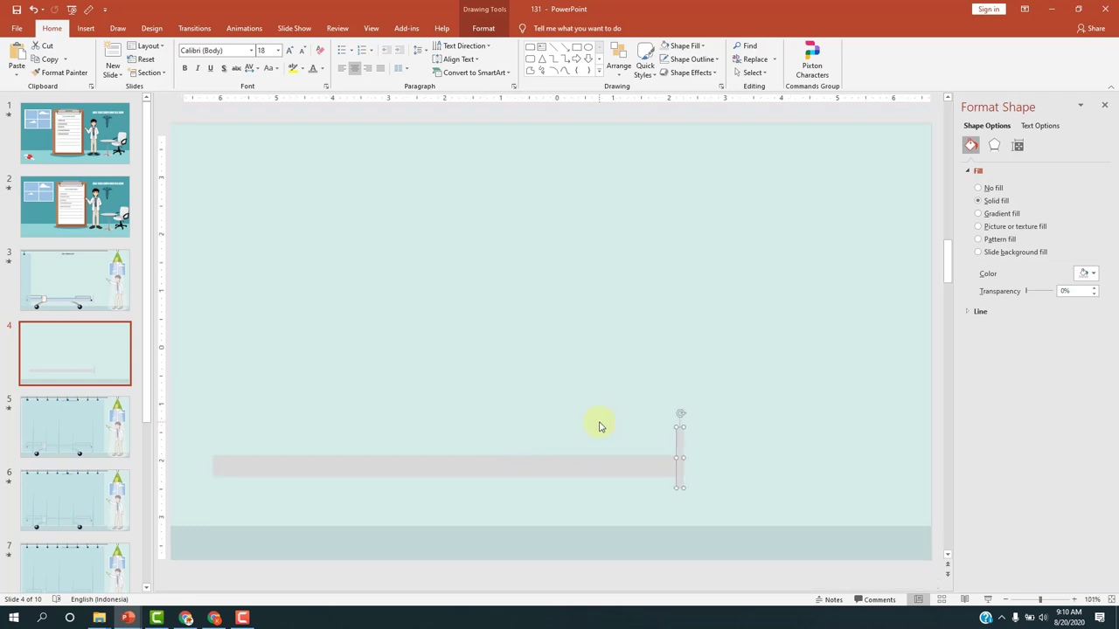
left_click(58, 295)
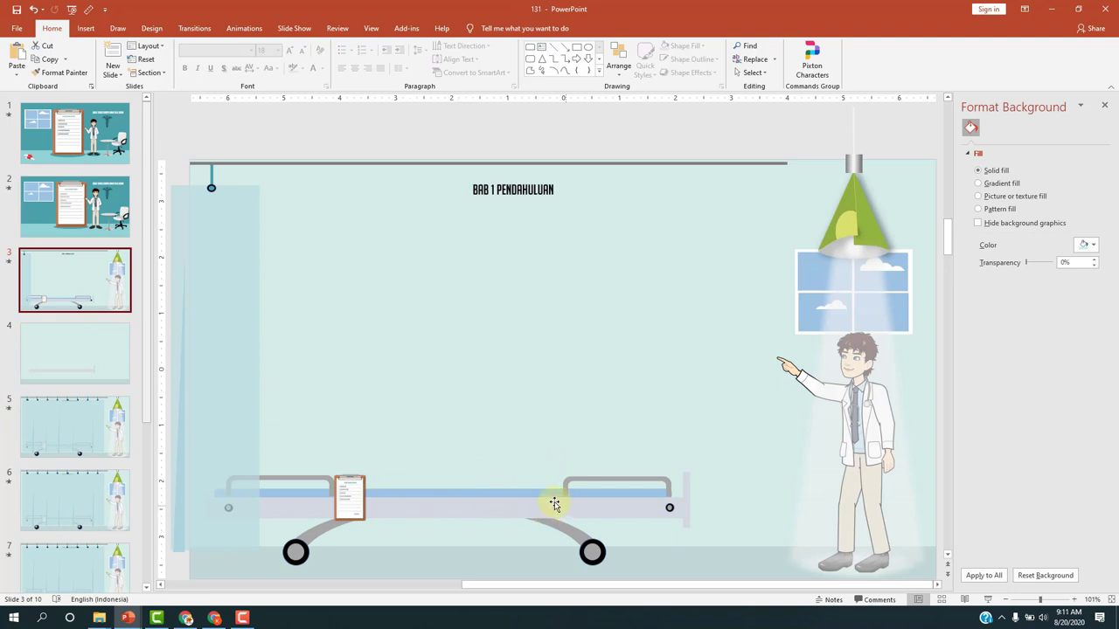
left_click(70, 346)
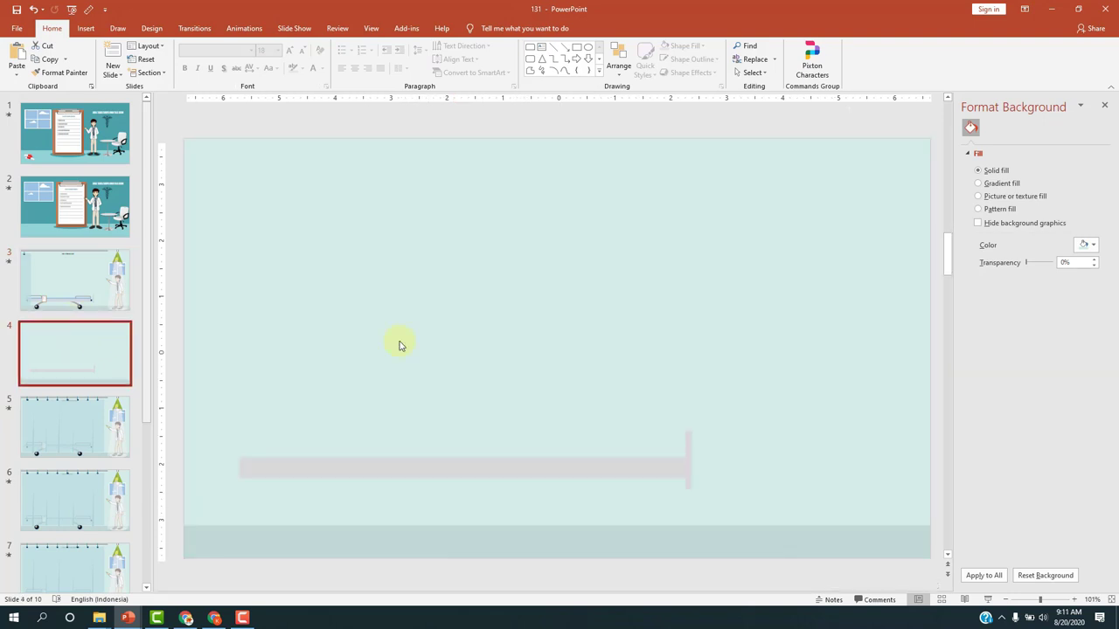
Draw a long bar above the base with no outline and a dark teal fill
left_click(85, 28)
left_click(184, 59)
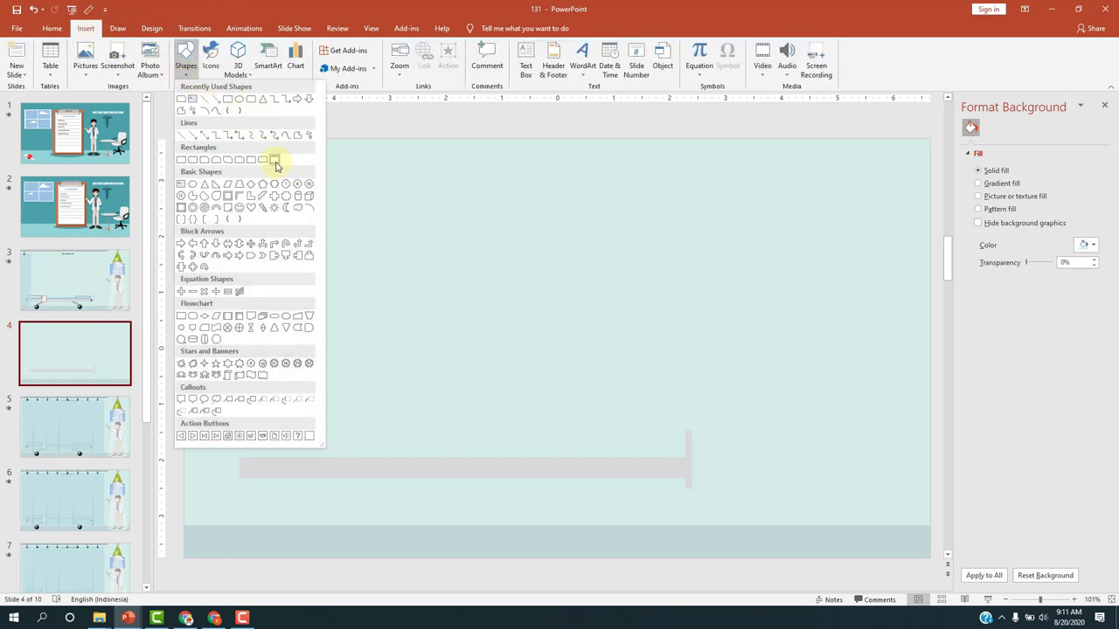
left_click(265, 166)
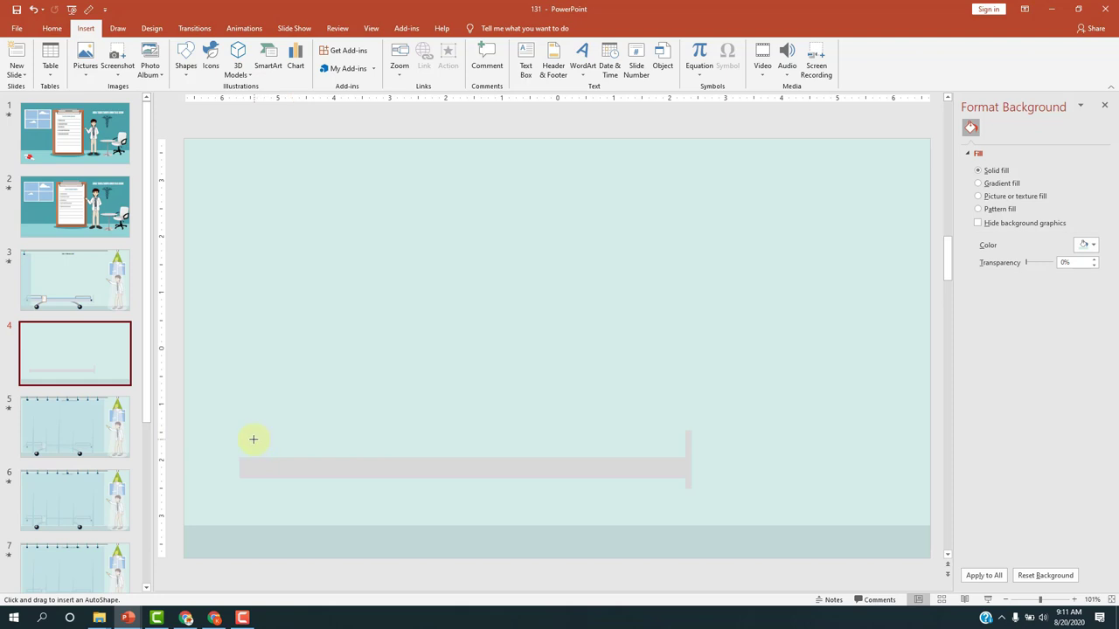
left_click_drag(254, 440, 678, 457)
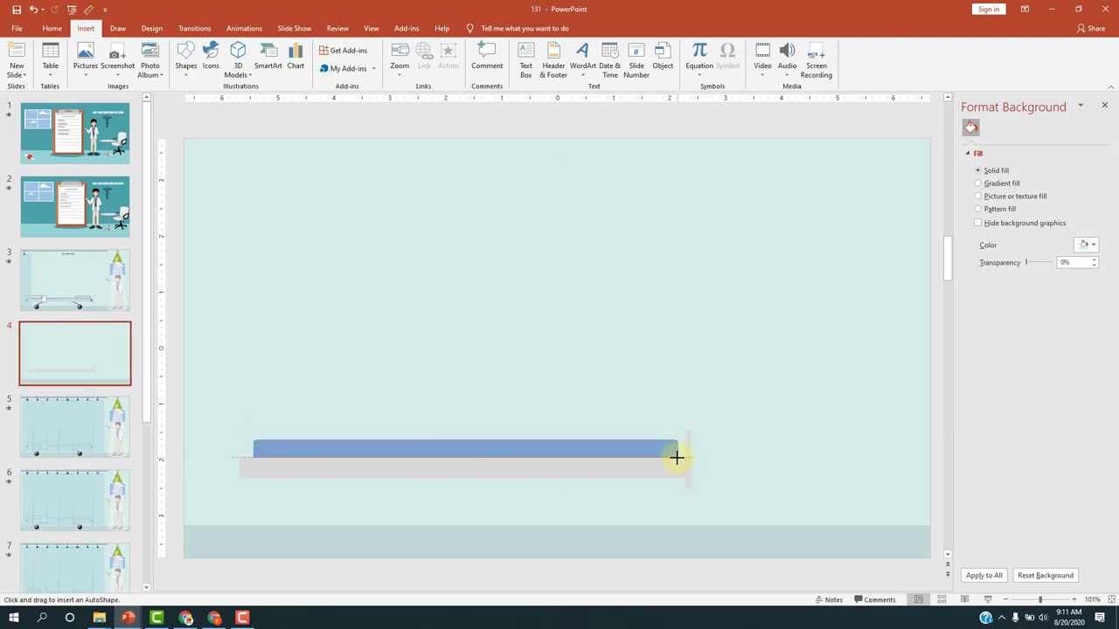
left_click(435, 60)
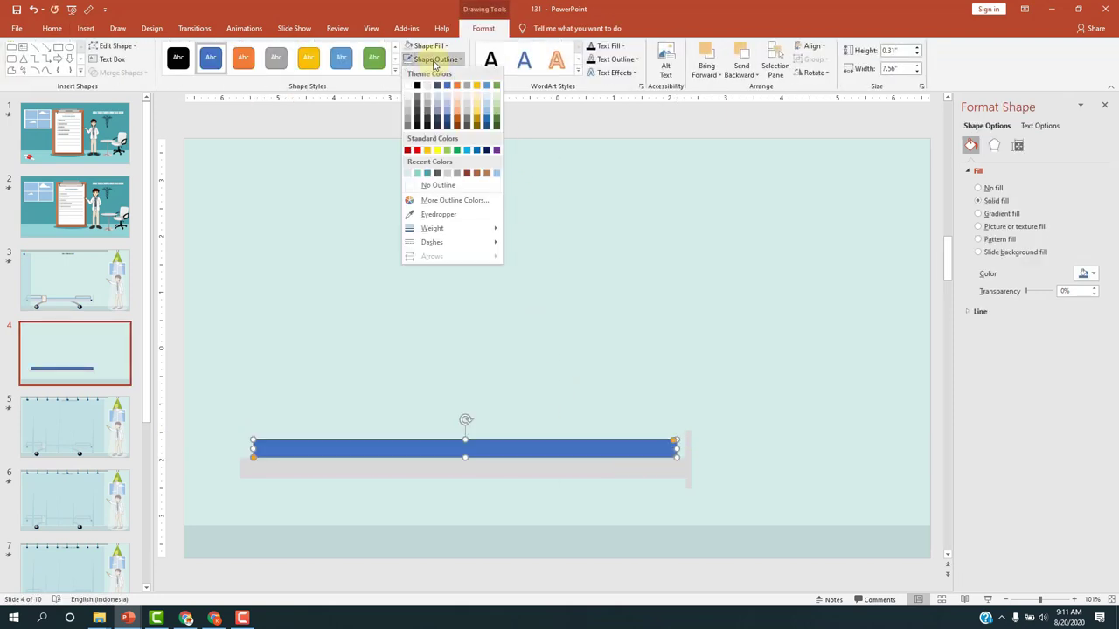
left_click(437, 185)
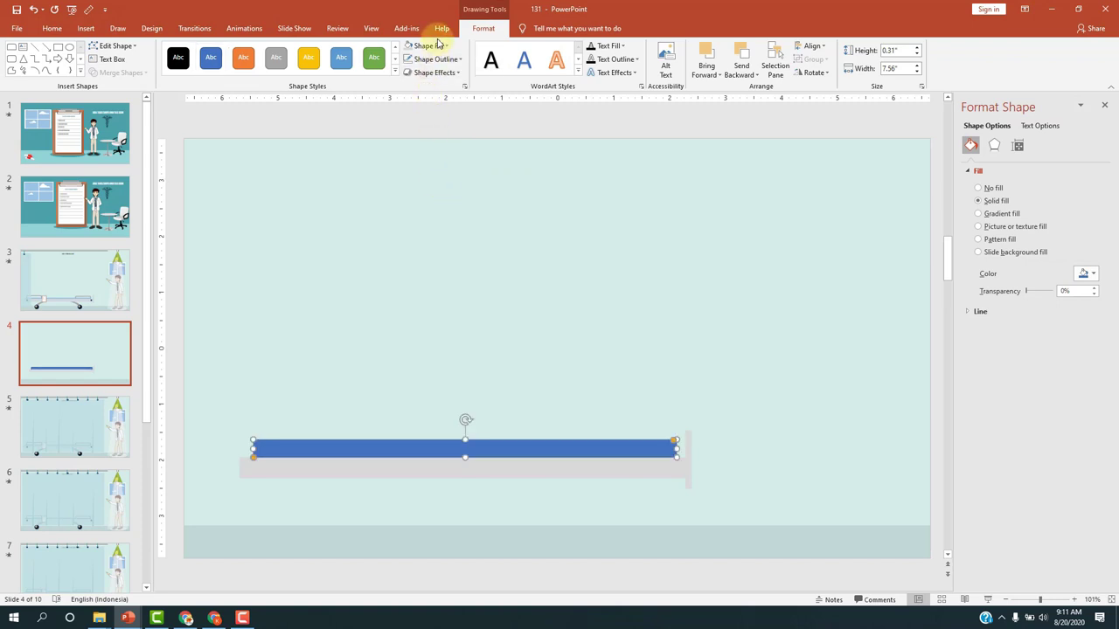
left_click(438, 45)
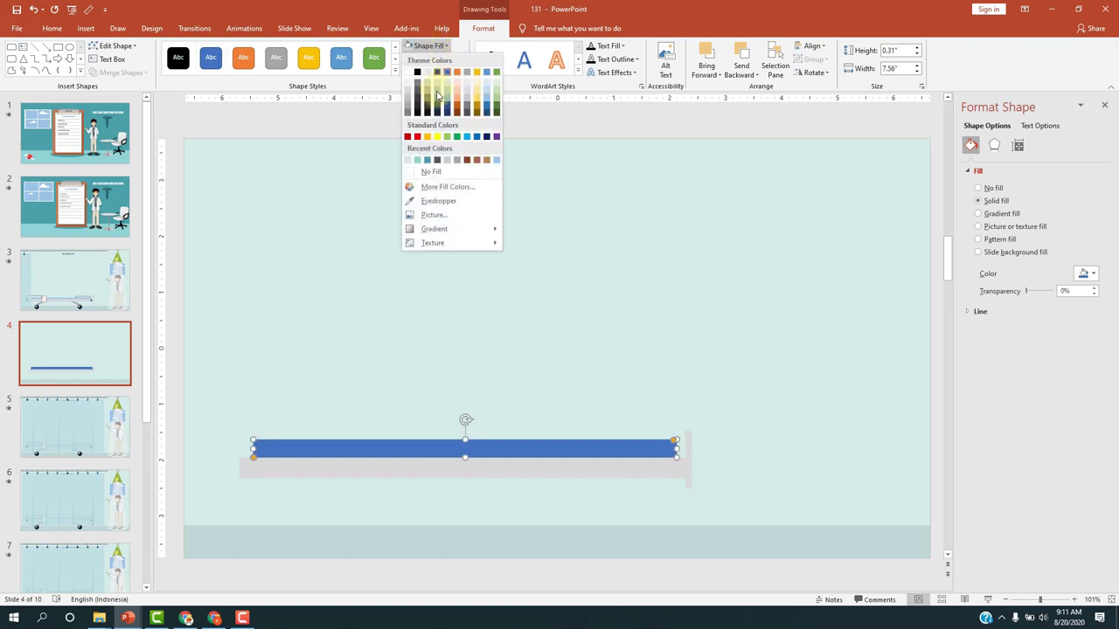
left_click(428, 163)
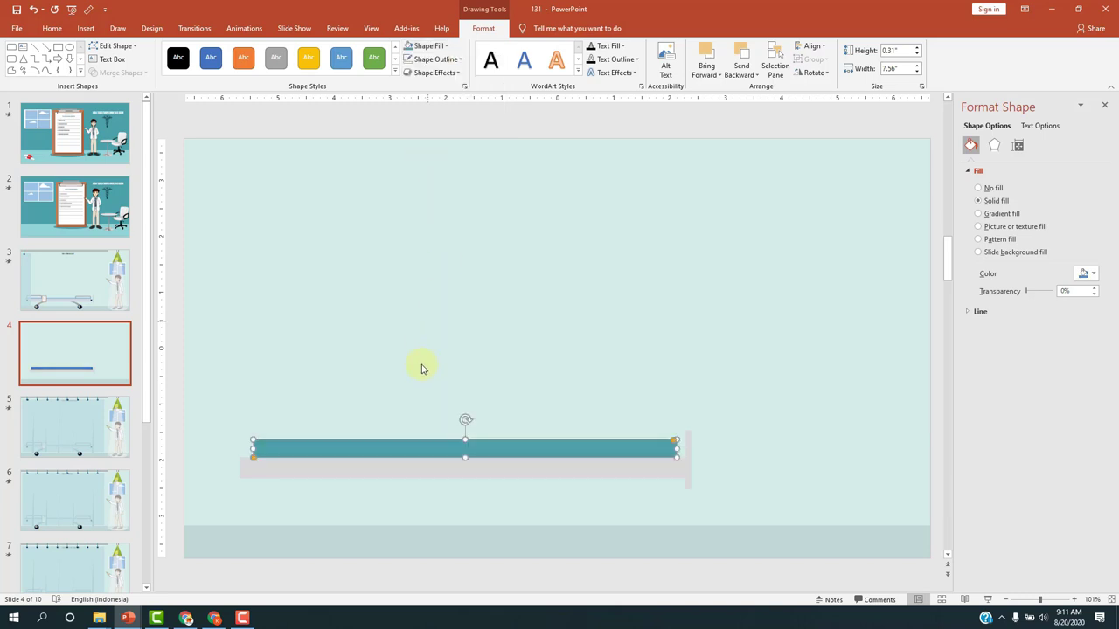
Settle the teal bar onto the grey base and stretch it to 7.74 inches wide
left_click_drag(464, 440, 461, 441)
left_click_drag(253, 448, 242, 448)
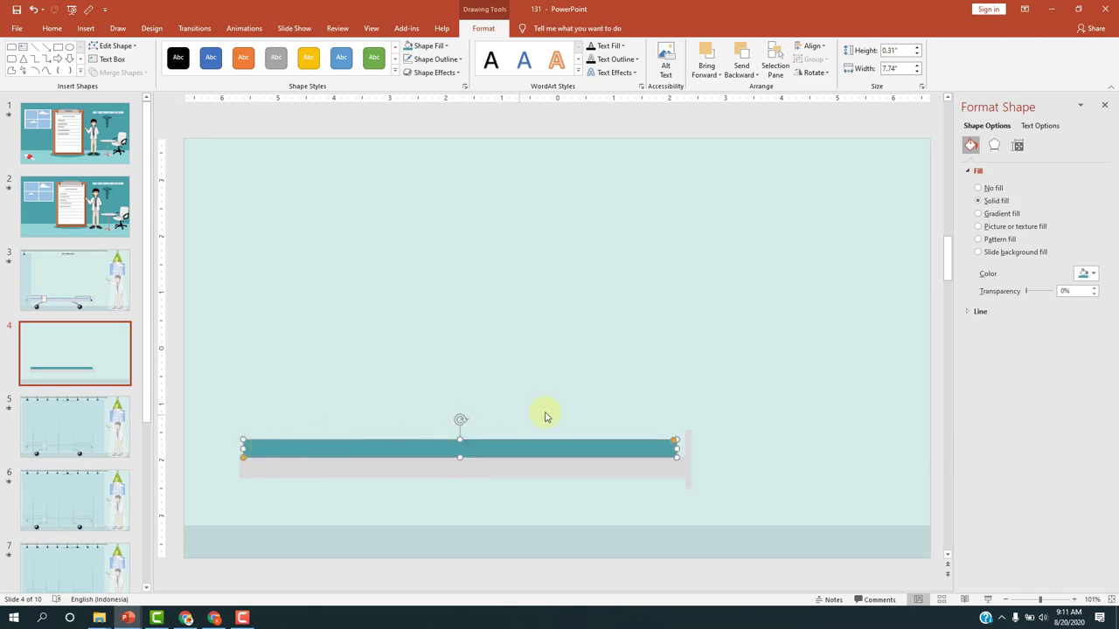
scroll(553, 408, "up", 2)
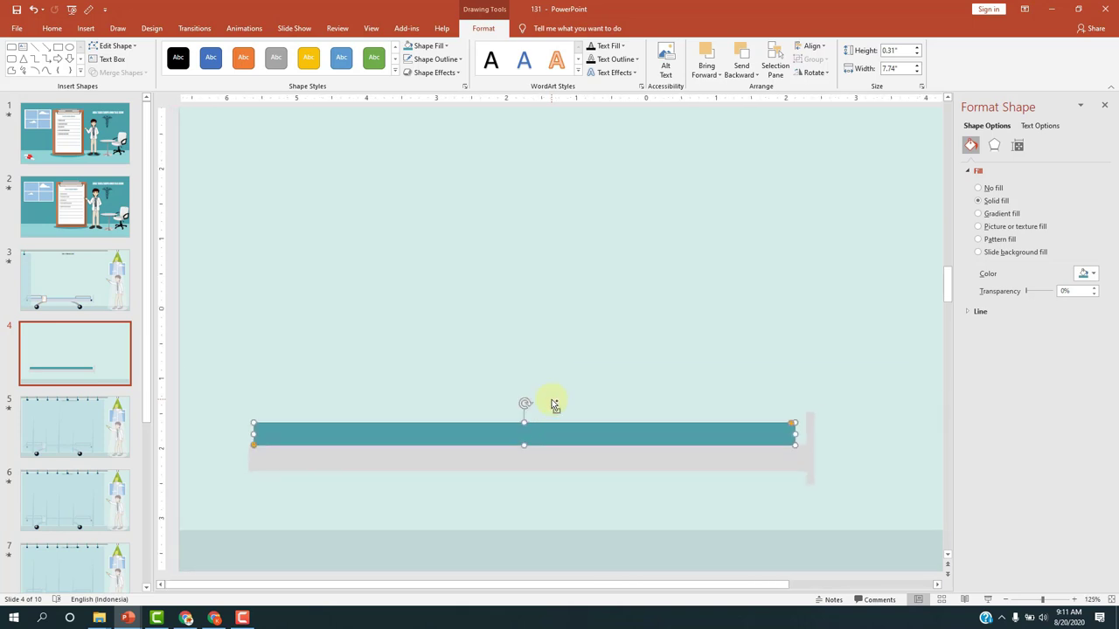
left_click_drag(792, 425, 746, 433)
left_click(92, 289)
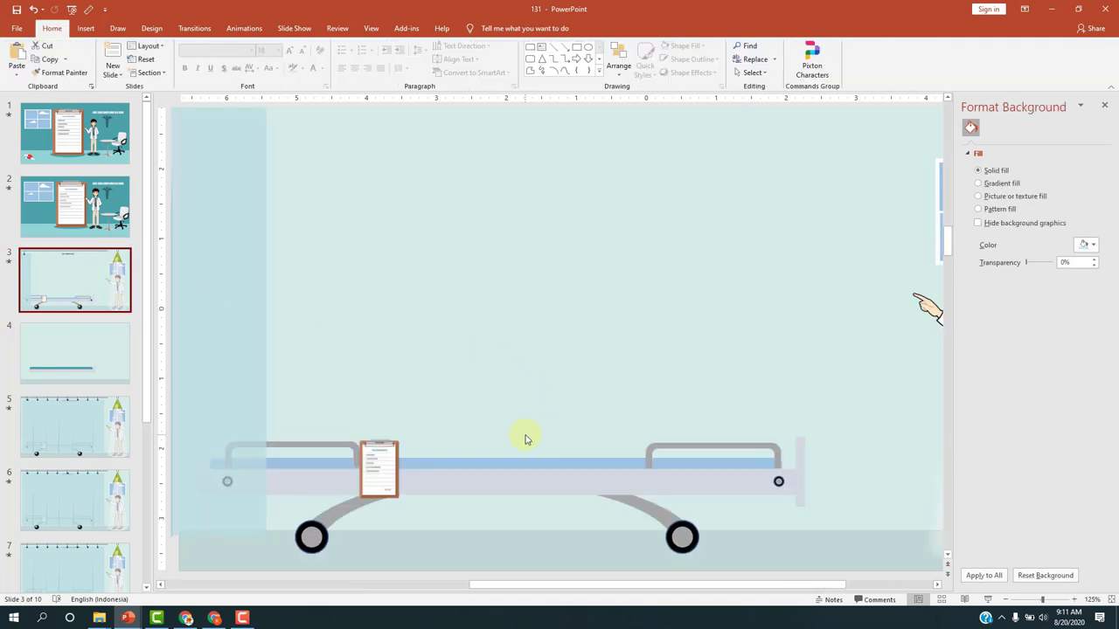
Make the teal mattress bar slightly thinner, comparing with slide 3's bed
left_click(61, 349)
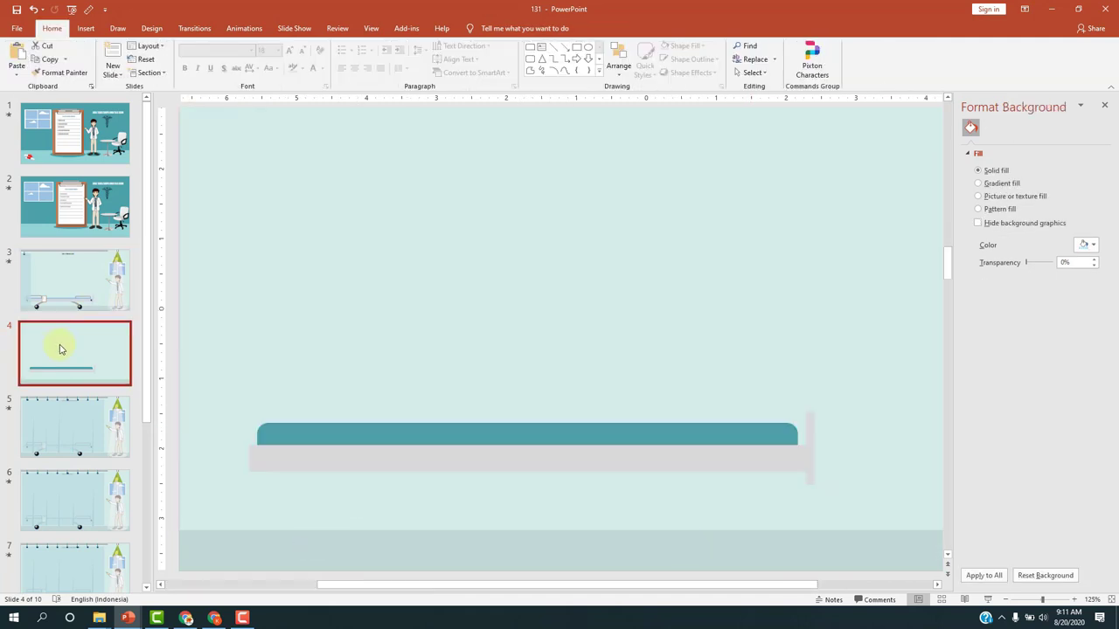
left_click(549, 430)
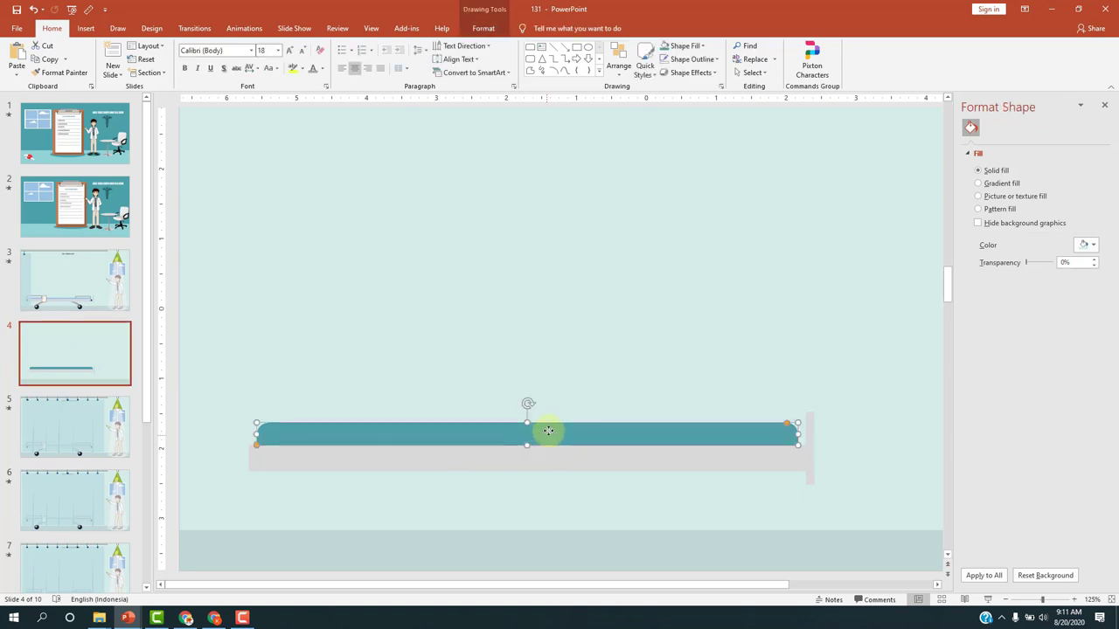
left_click_drag(527, 423, 527, 427)
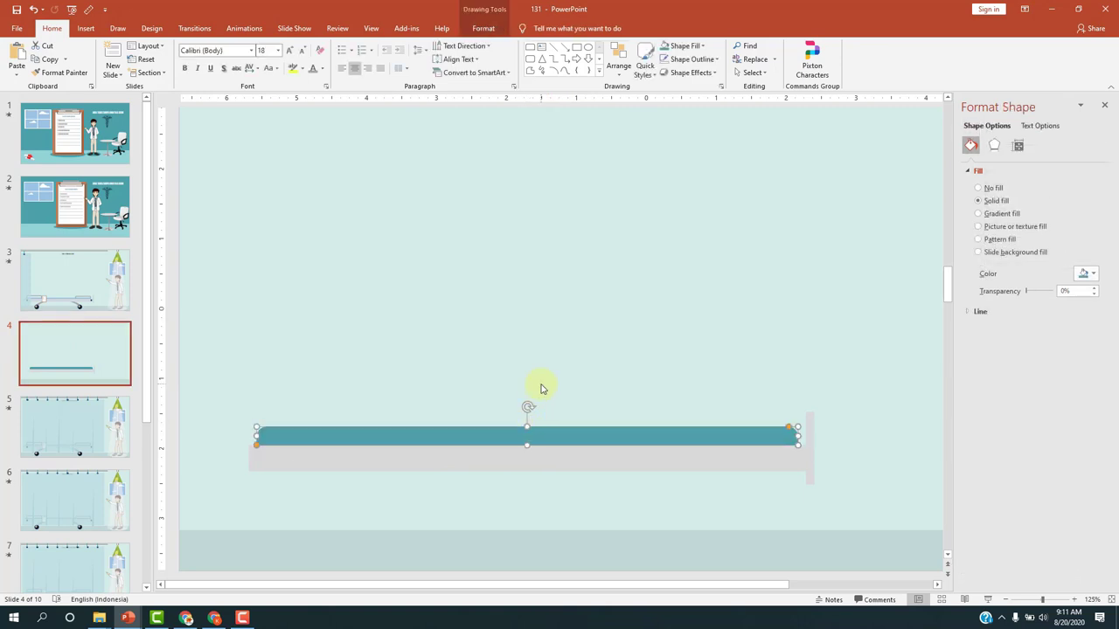
left_click(541, 388)
left_click(75, 292)
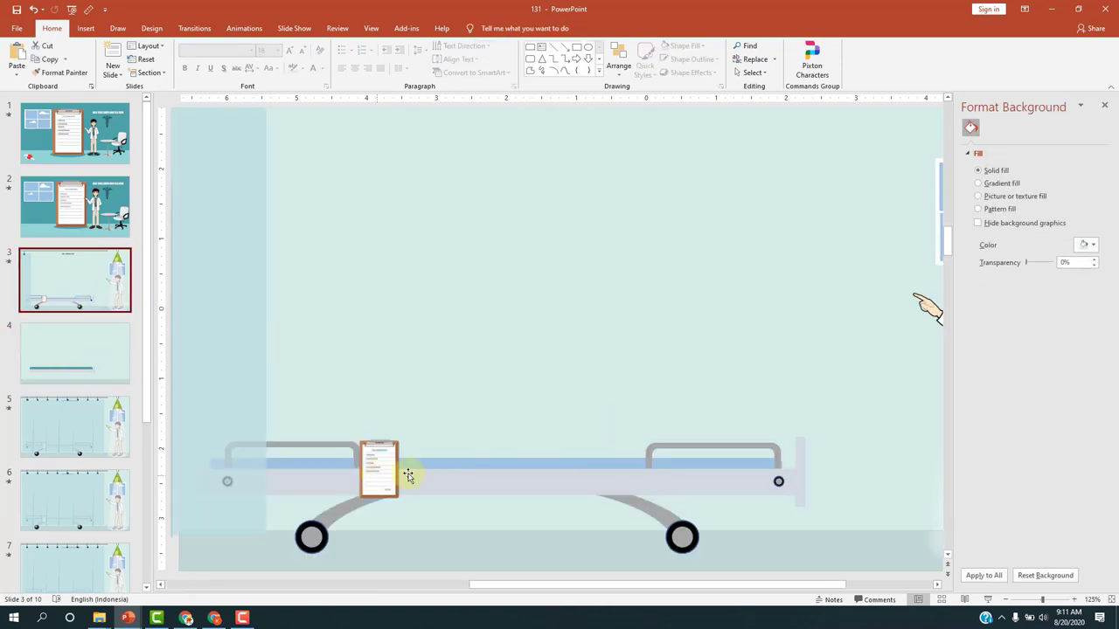
left_click(737, 448)
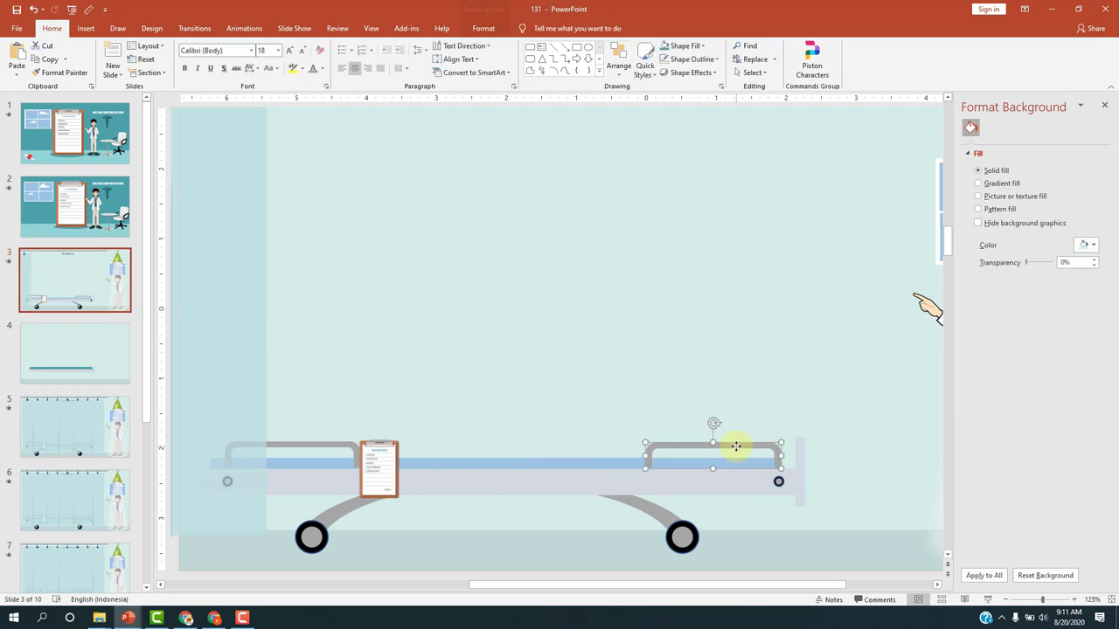
left_click(93, 357)
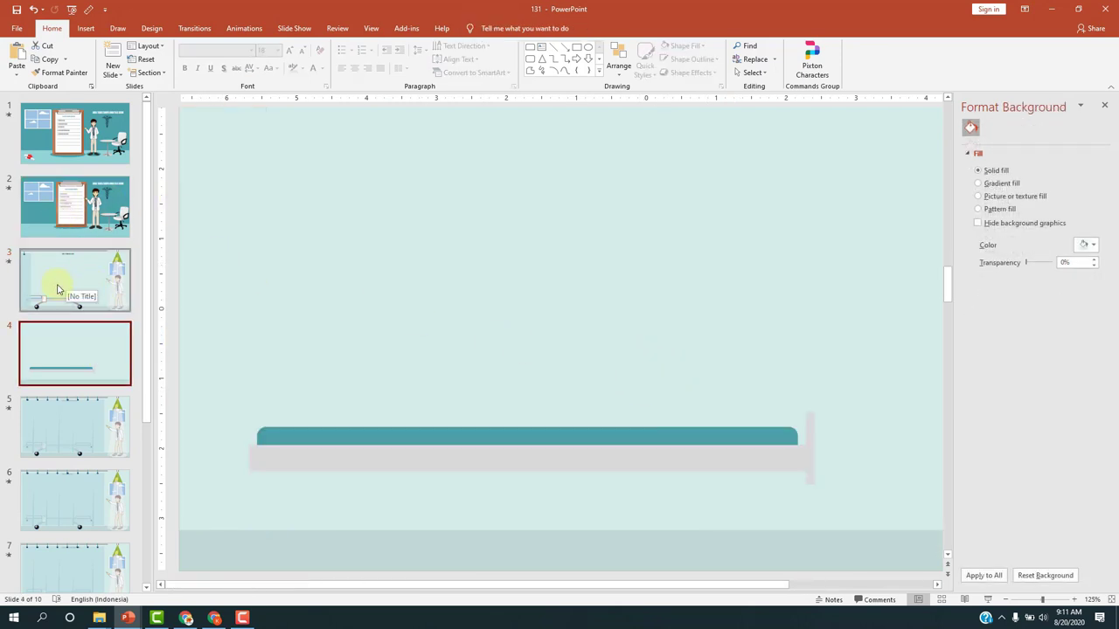
Copy the clipboard's rounded clip shape from slide 2 and paste it onto slide 4
left_click(83, 206)
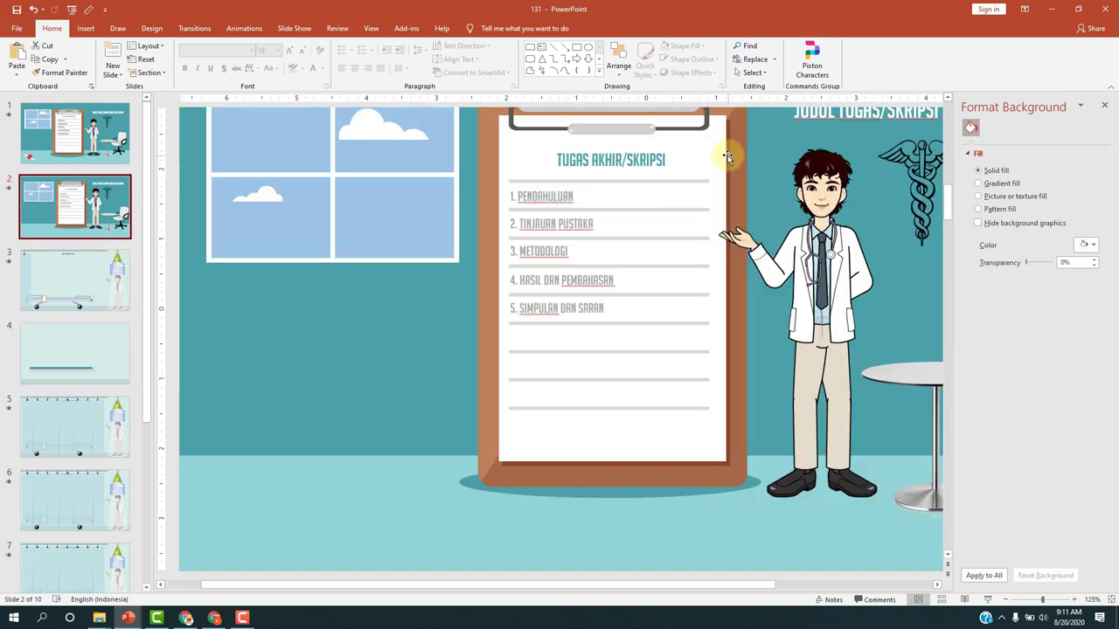
left_click(705, 136)
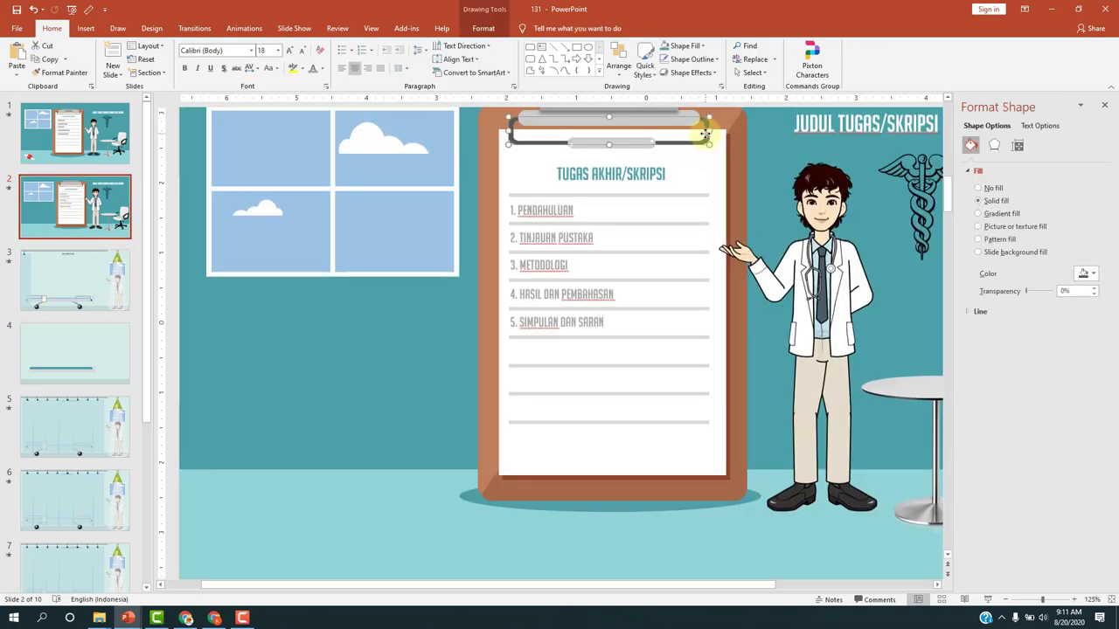
left_click(82, 348)
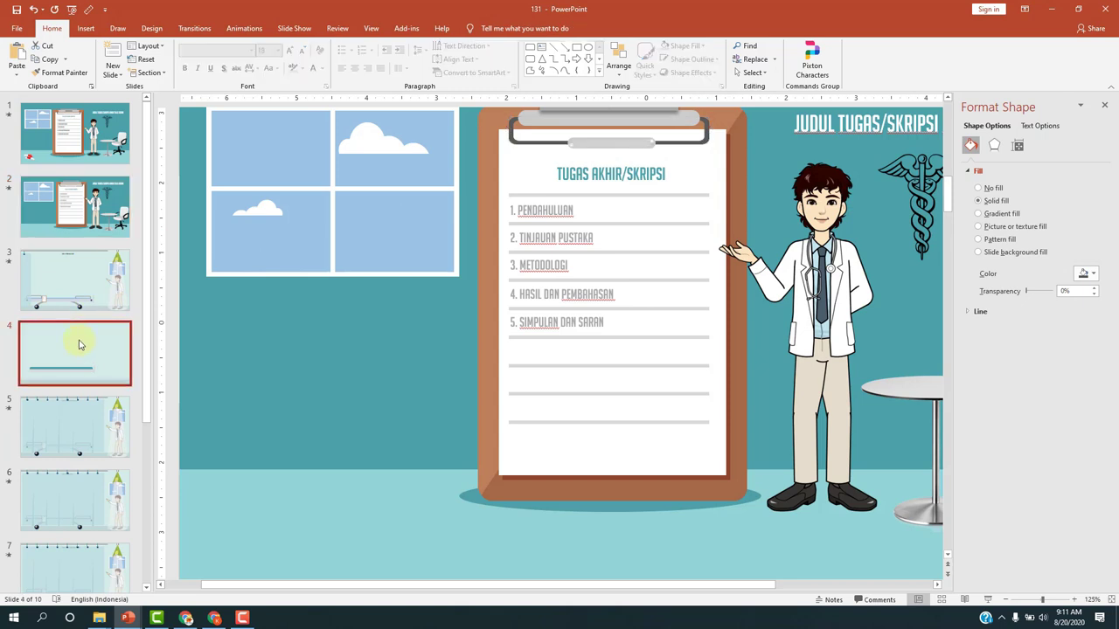
key("ctrl+v")
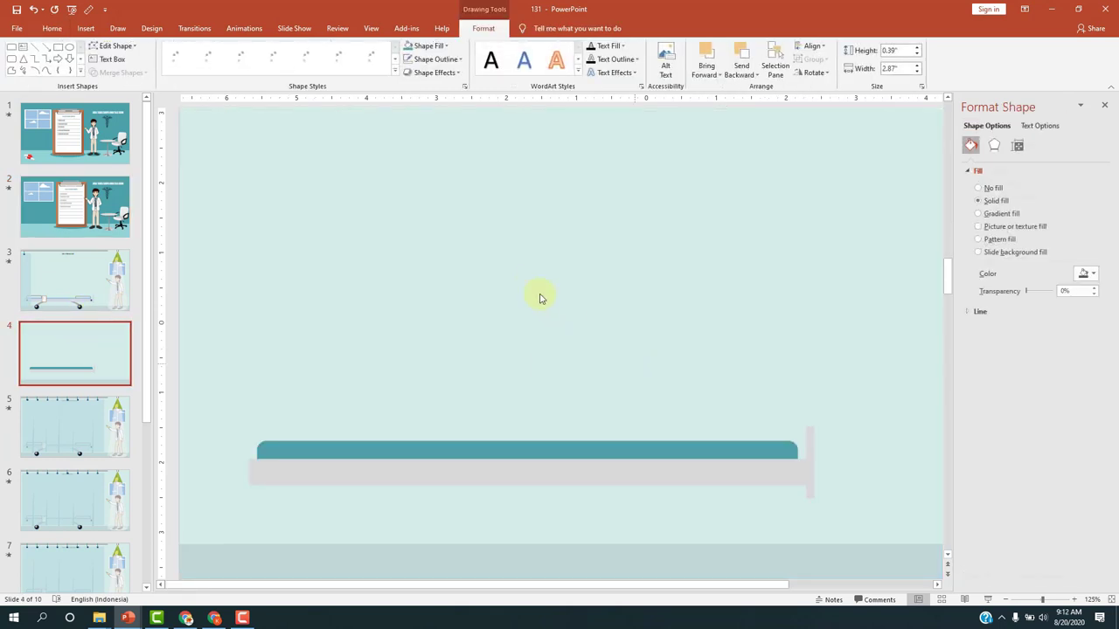
Move the pasted rounded shape above the bed, size it 2.08 x 0.45 inches, and recolour it
left_click_drag(630, 141, 612, 265)
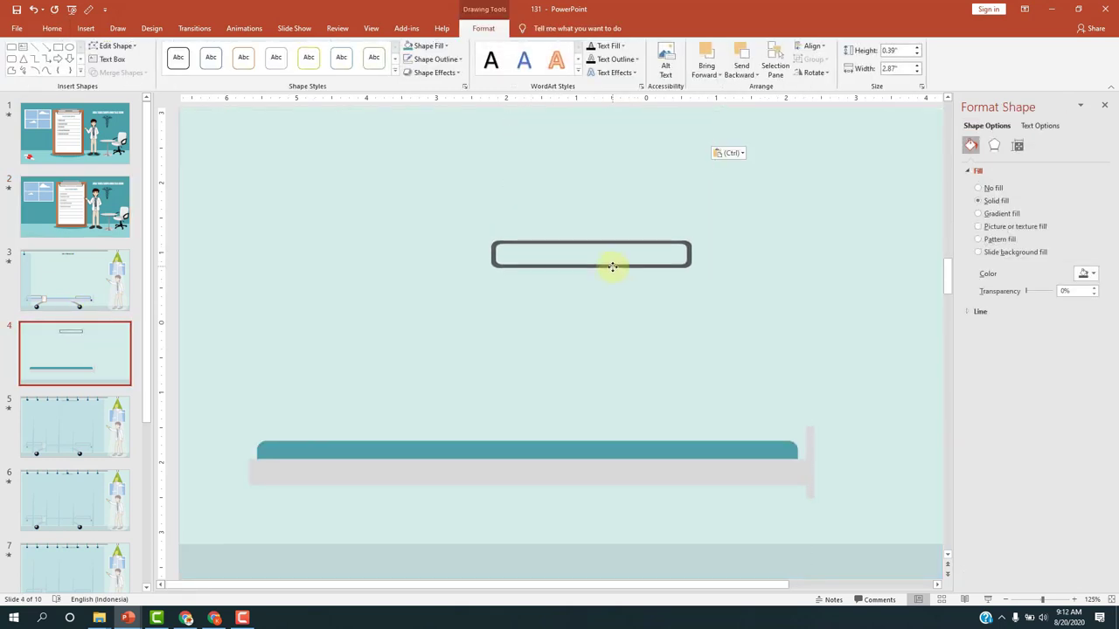
left_click_drag(493, 255, 546, 254)
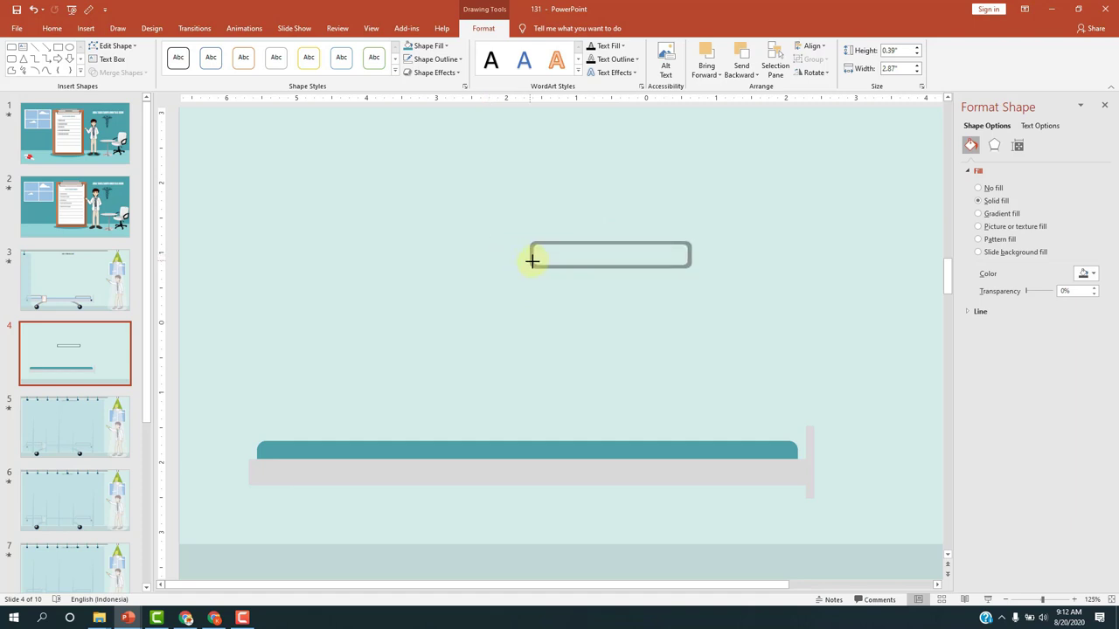
left_click_drag(620, 268, 623, 272)
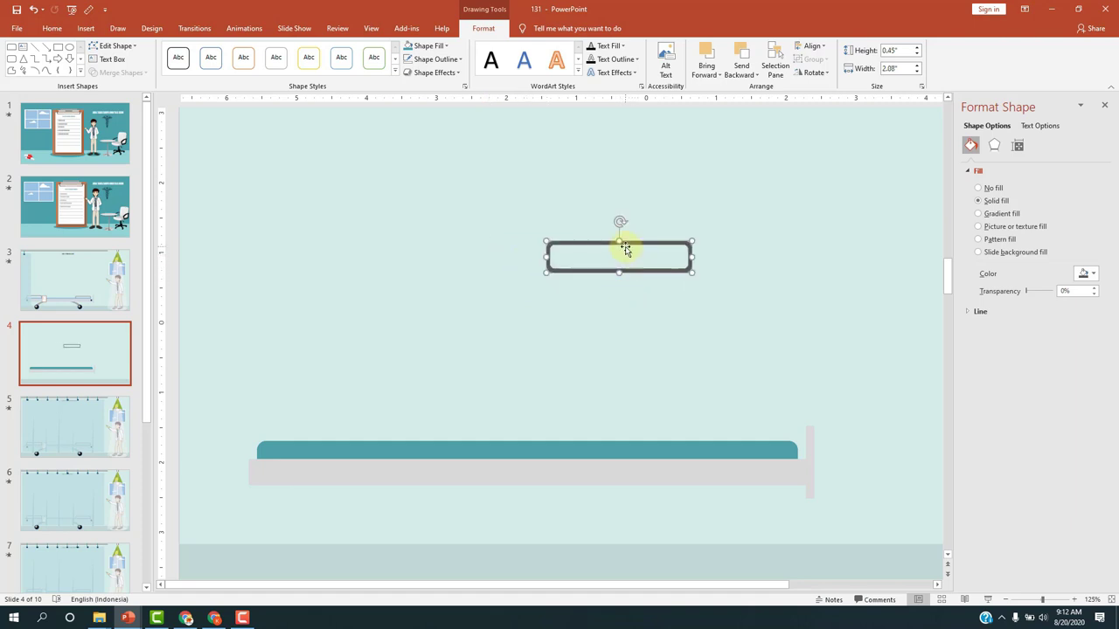
left_click(427, 45)
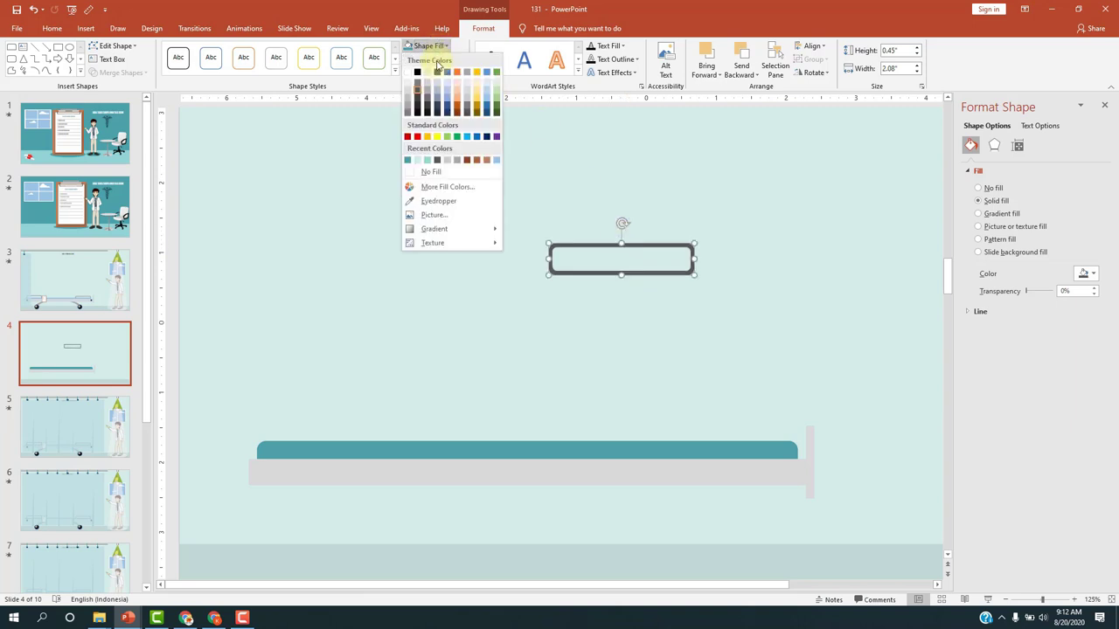
left_click(409, 113)
left_click(652, 217)
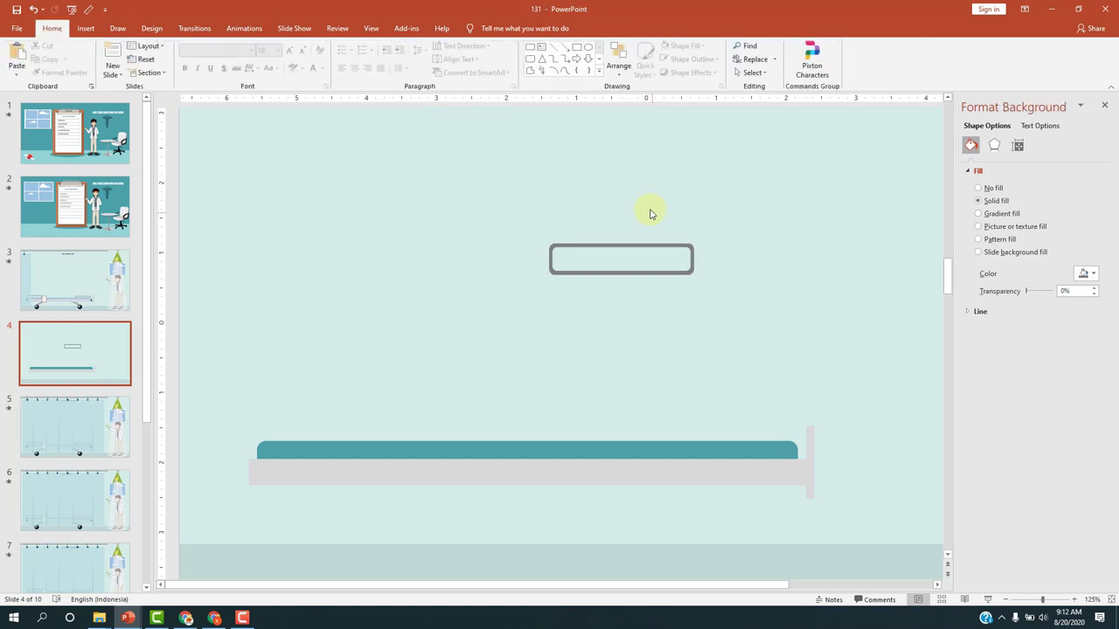
Draw a thin rectangle and subtract it from the rounded outline to form a rail
left_click(86, 28)
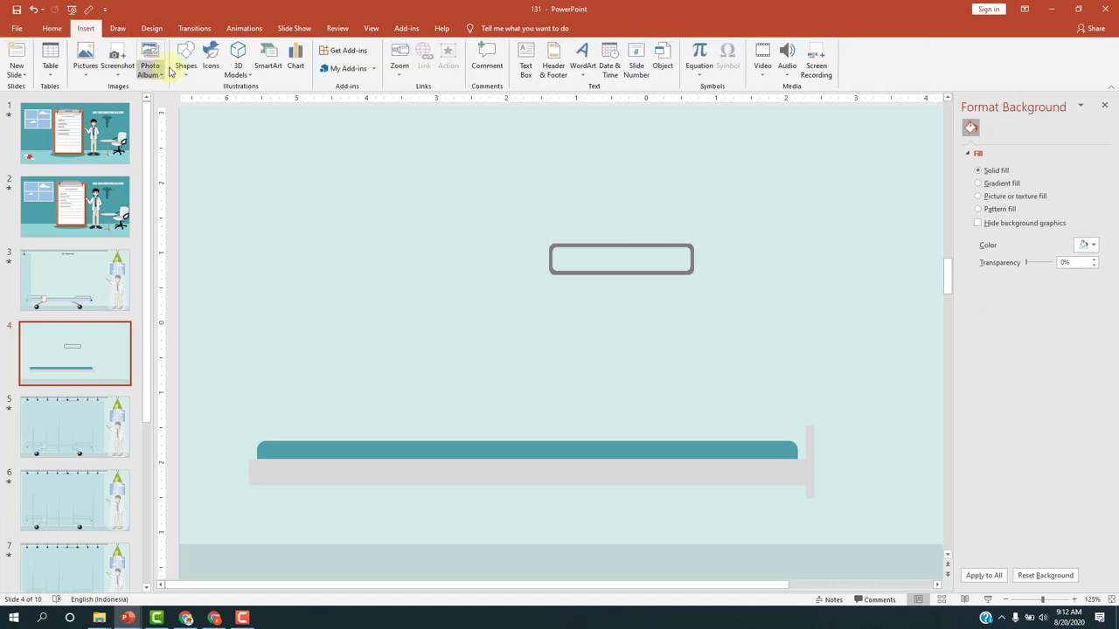
left_click(185, 59)
left_click(229, 101)
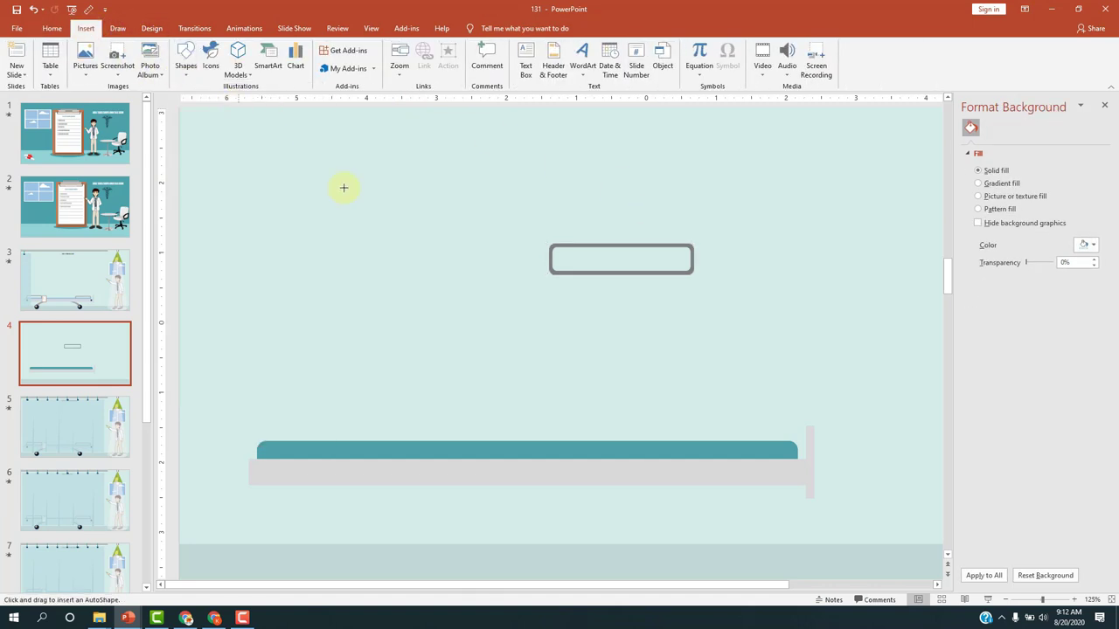
mouse_move(536, 258)
left_mouse_down()
mouse_move(715, 282)
mouse_move(690, 270)
left_mouse_up()
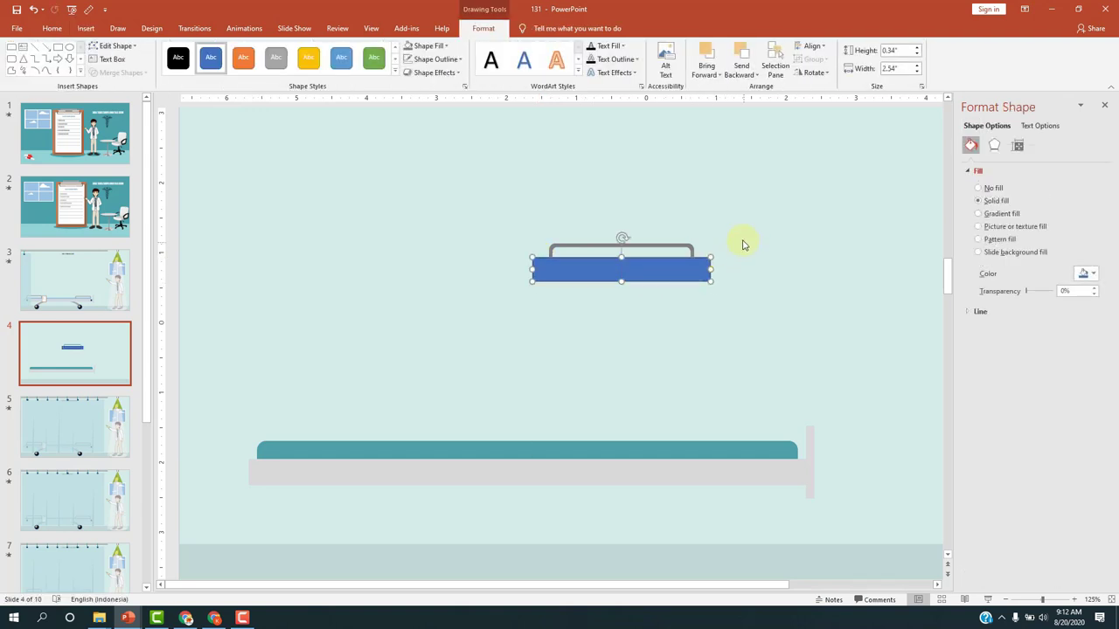
left_click(743, 244)
left_click(689, 251)
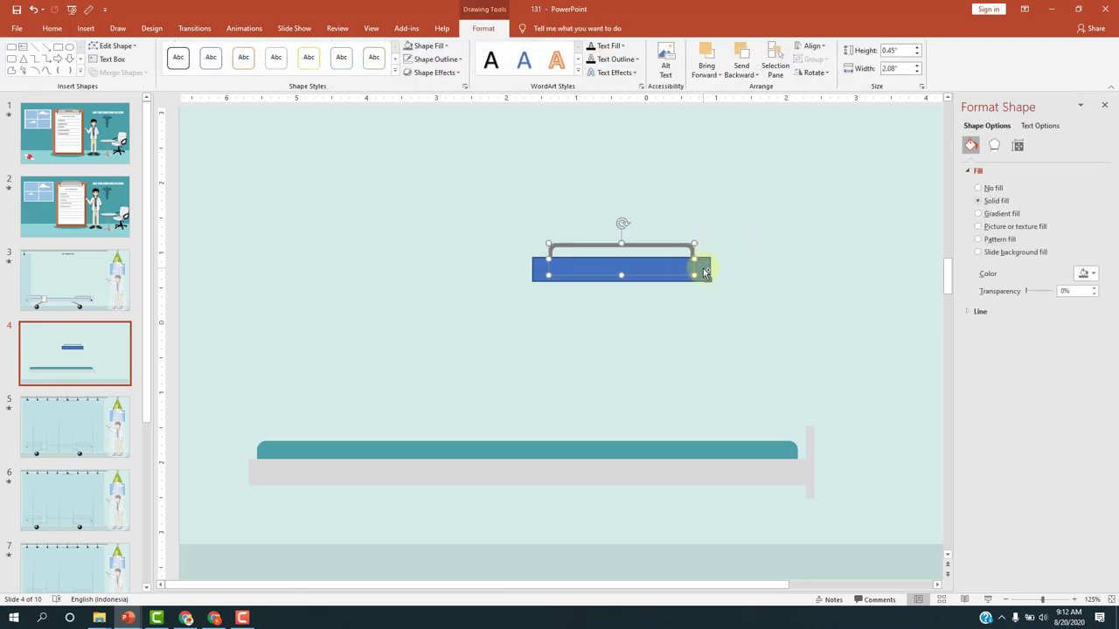
left_click(704, 272, "shift")
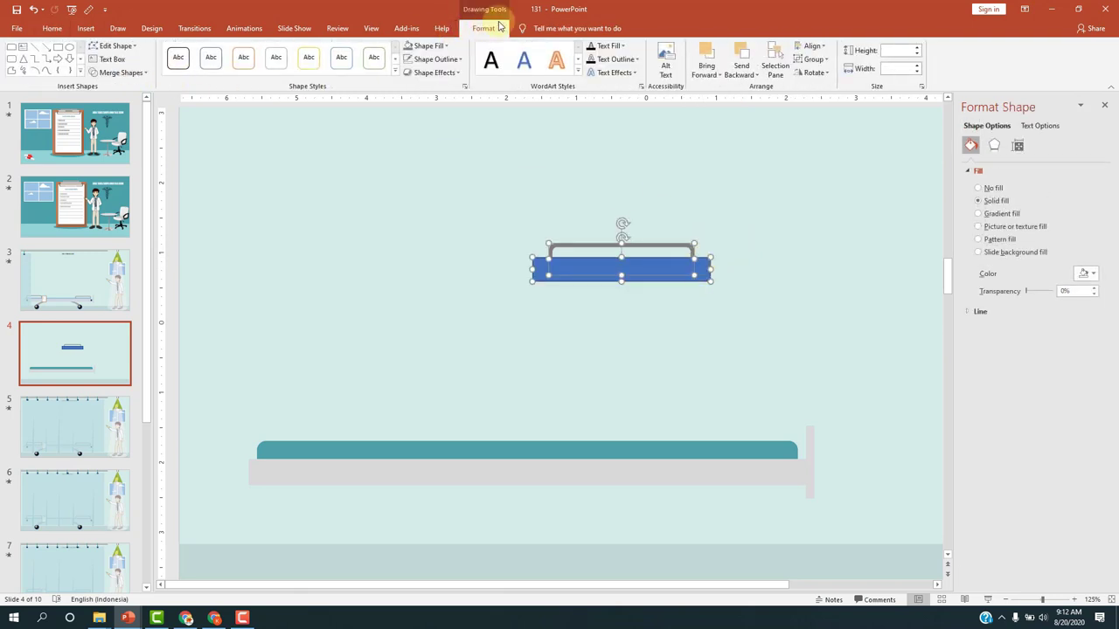
left_click(118, 73)
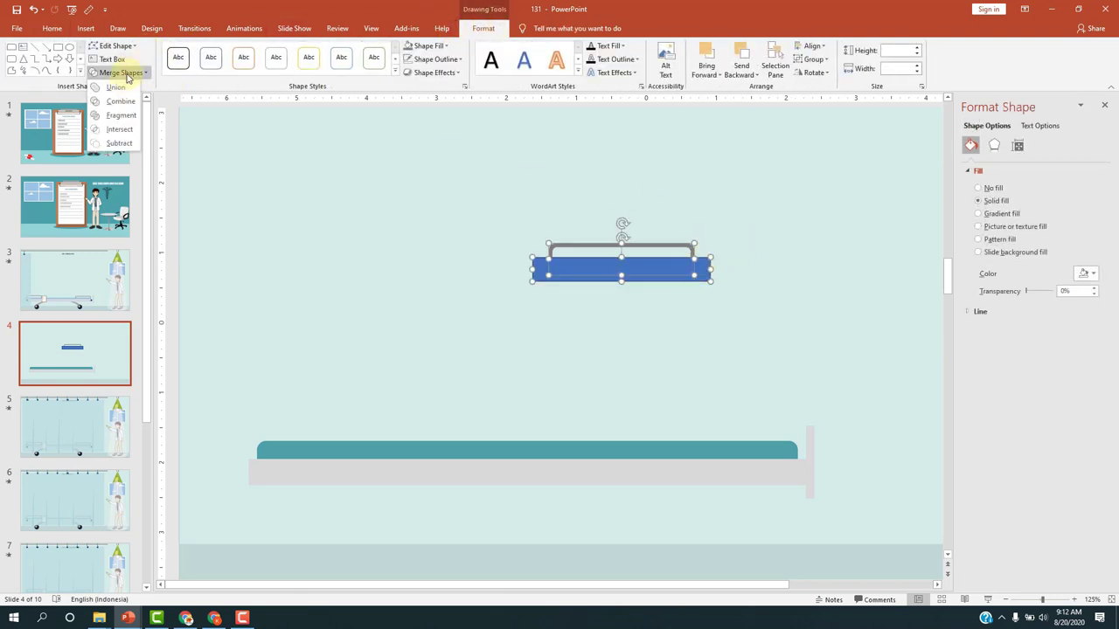
left_click(120, 143)
Stand the grey rail, 2.56 inches wide, on the mattress's right end
left_click_drag(641, 251, 743, 448)
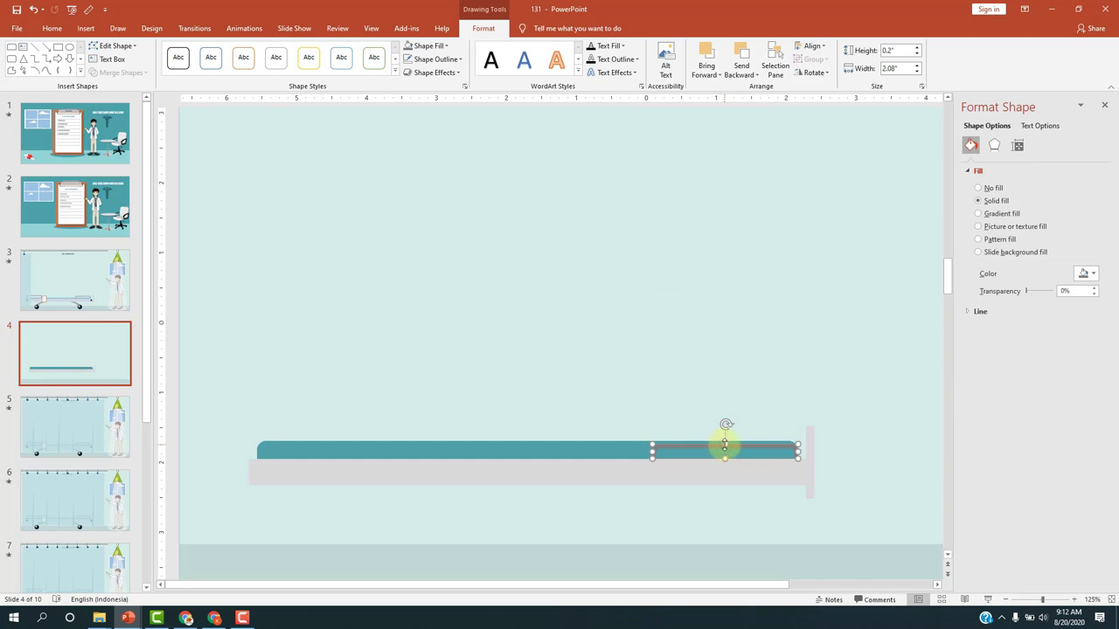
left_click_drag(725, 446, 725, 433)
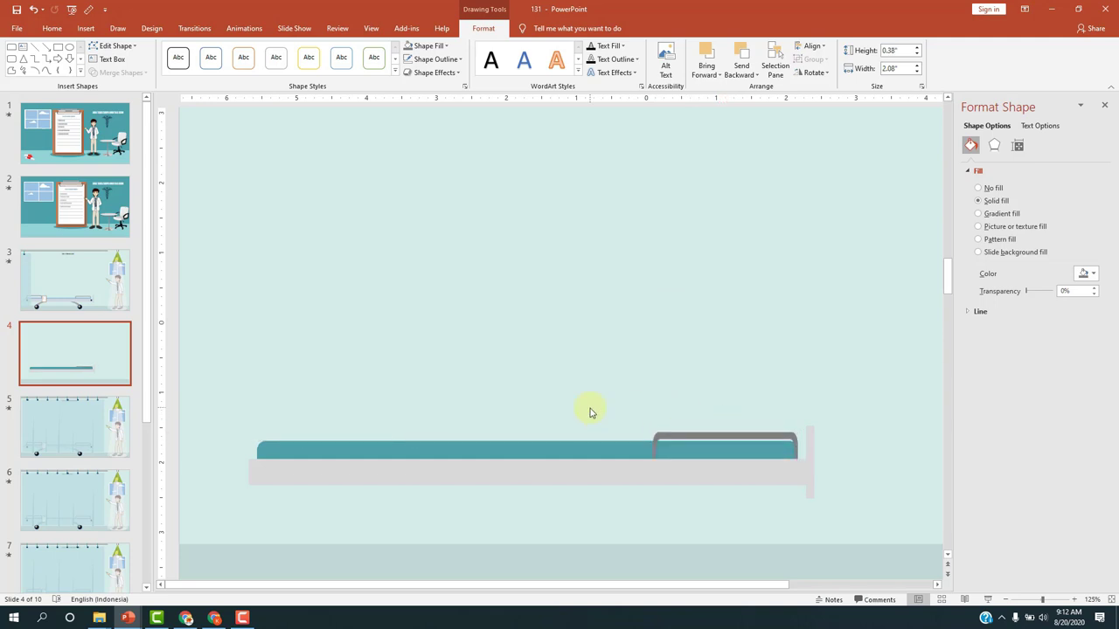
left_click_drag(657, 444, 617, 446)
left_click(691, 407)
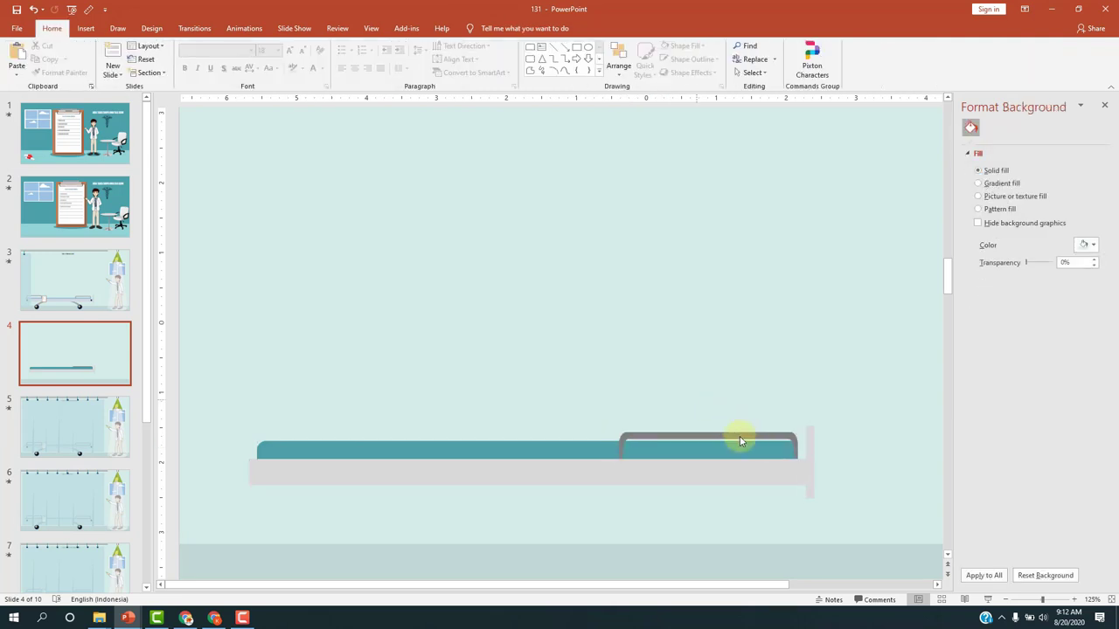
left_click_drag(739, 441, 728, 437)
left_click(773, 371)
key("ctrl+z")
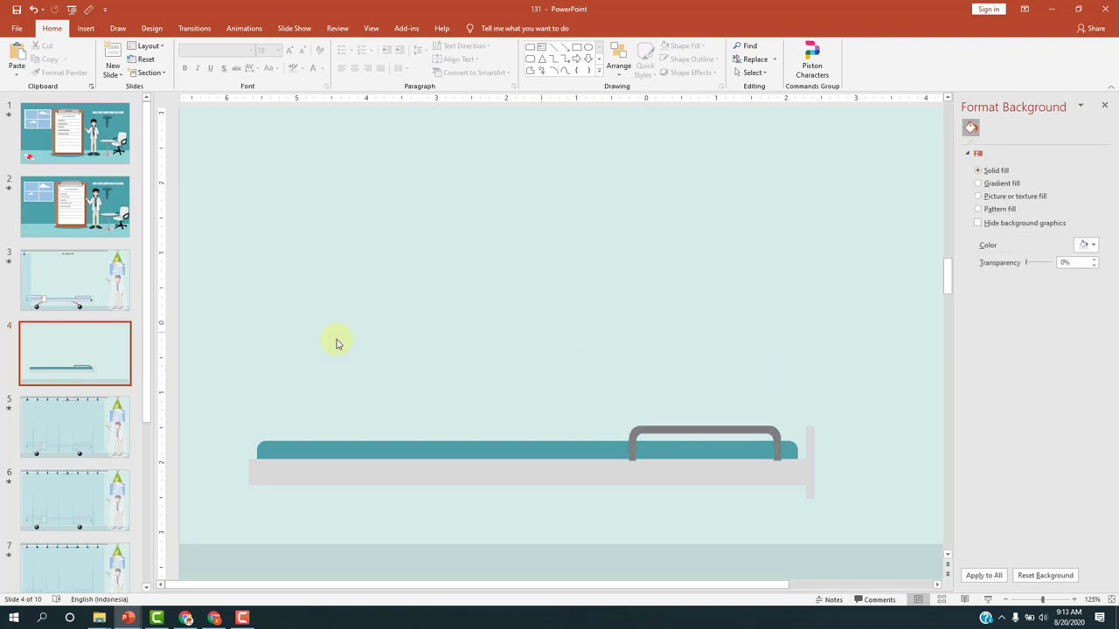
left_click(81, 292)
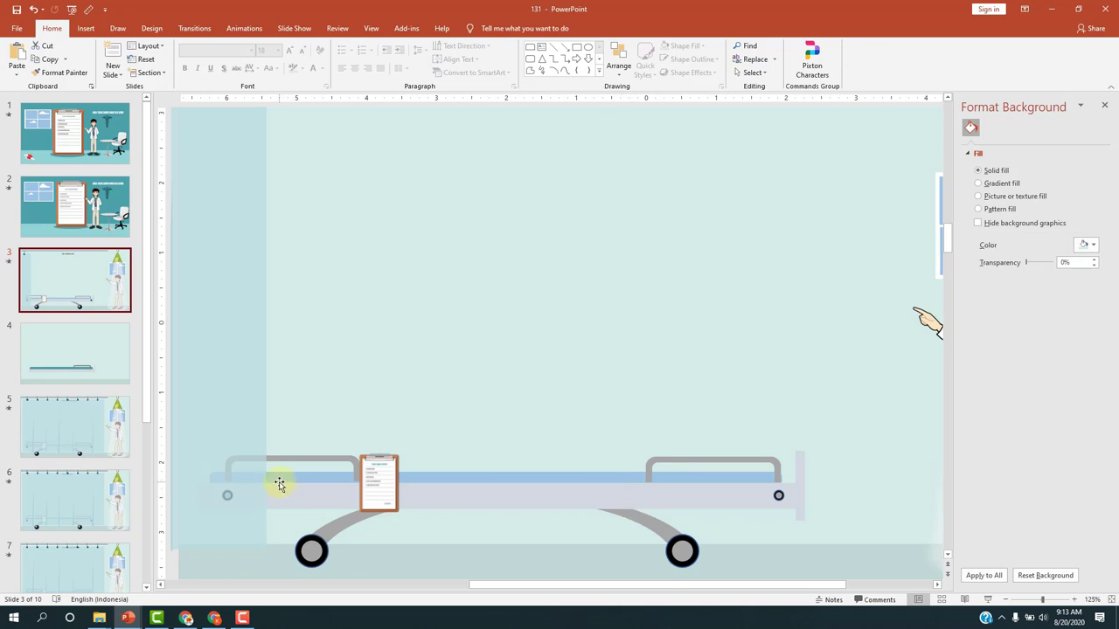
Extend the teal mattress bar further to the left on slide 4
left_click(69, 360)
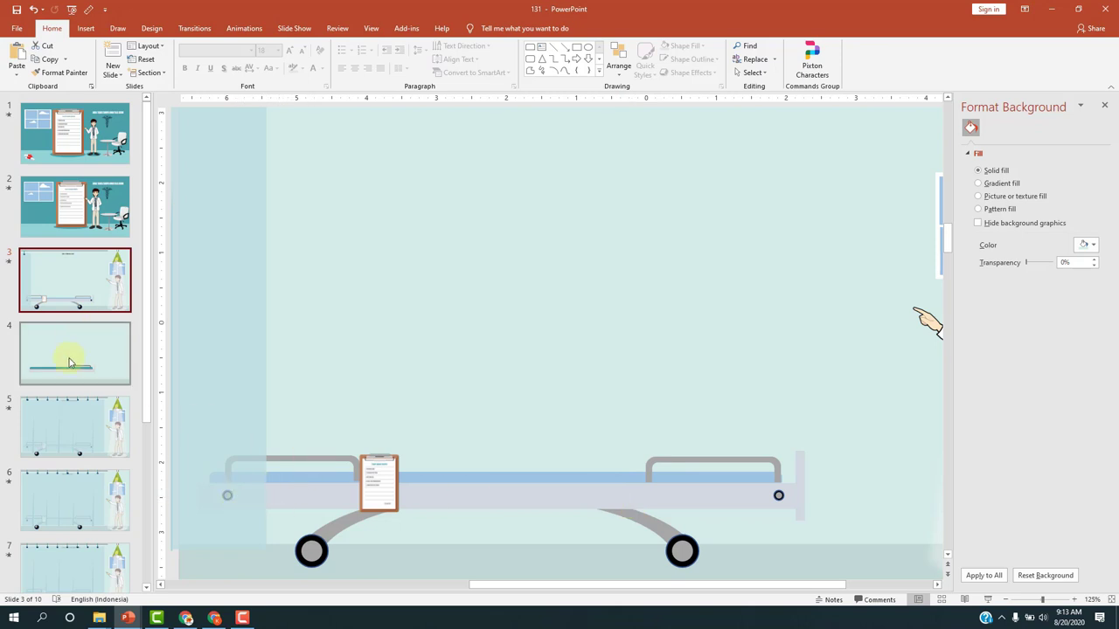
left_click(332, 475)
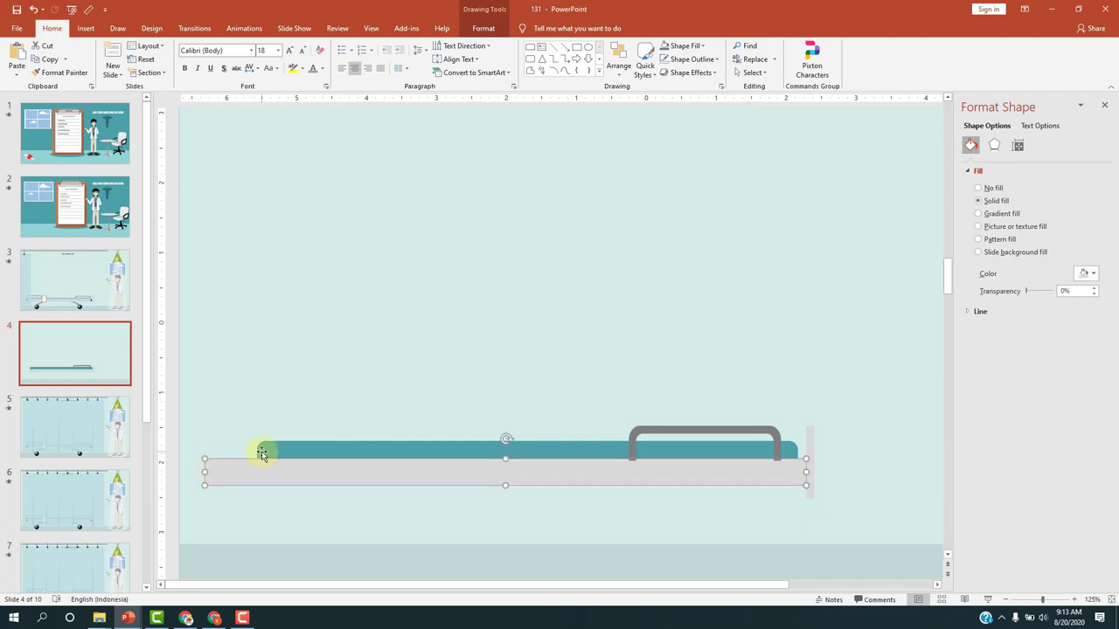
left_click(257, 452)
left_click_drag(253, 452, 213, 452)
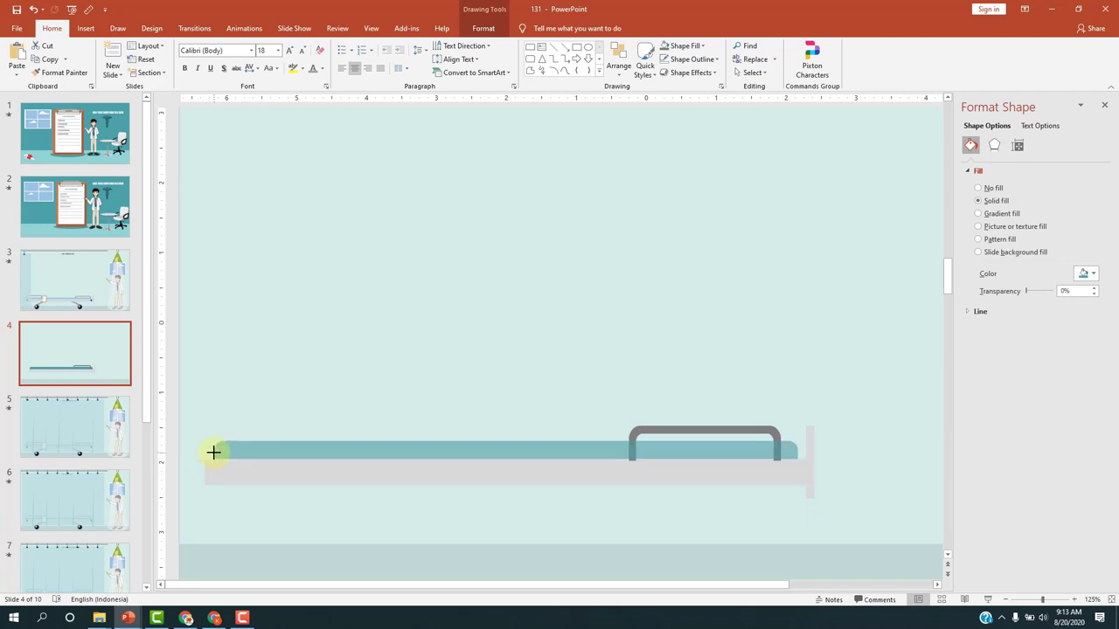
Lighten the rail's grey fill and place a copy at the mattress's left end
left_click(649, 433)
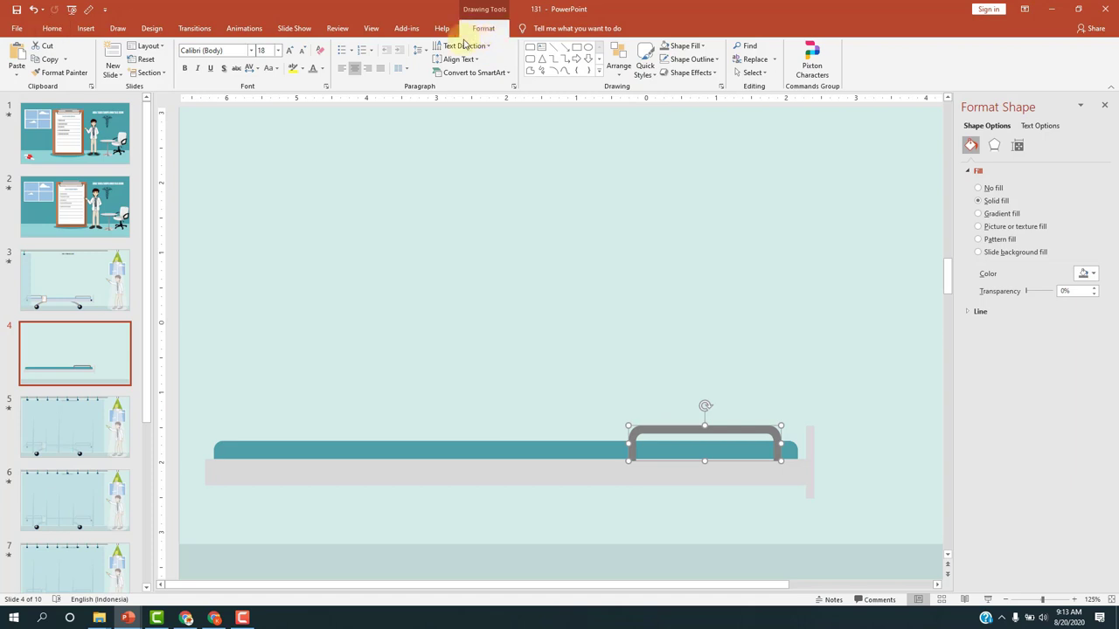
left_click(481, 28)
left_click(428, 49)
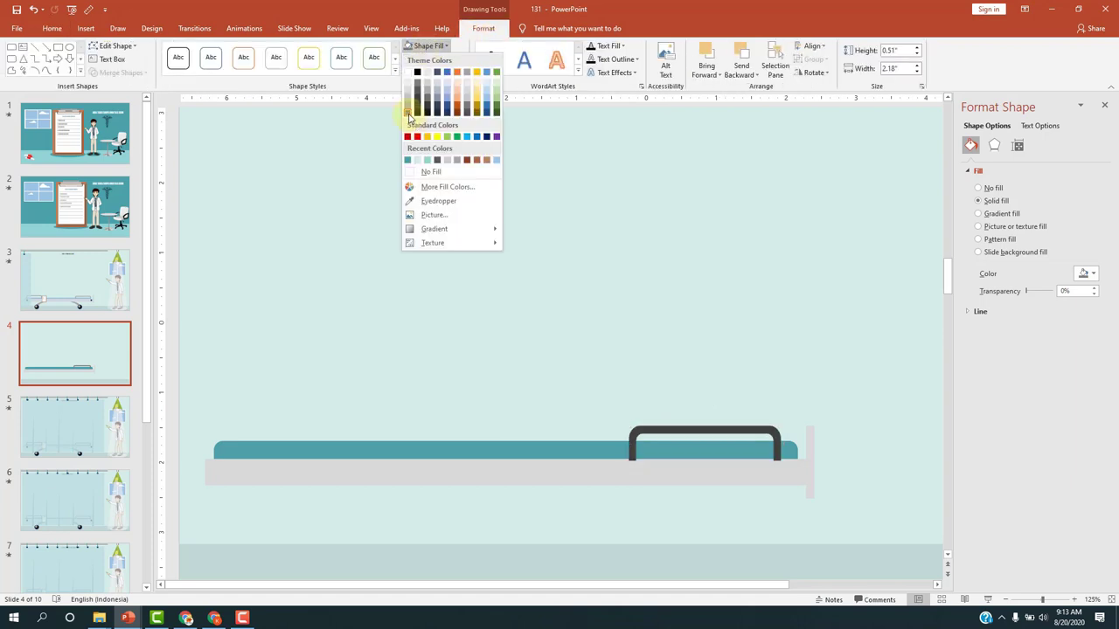
left_click(407, 112)
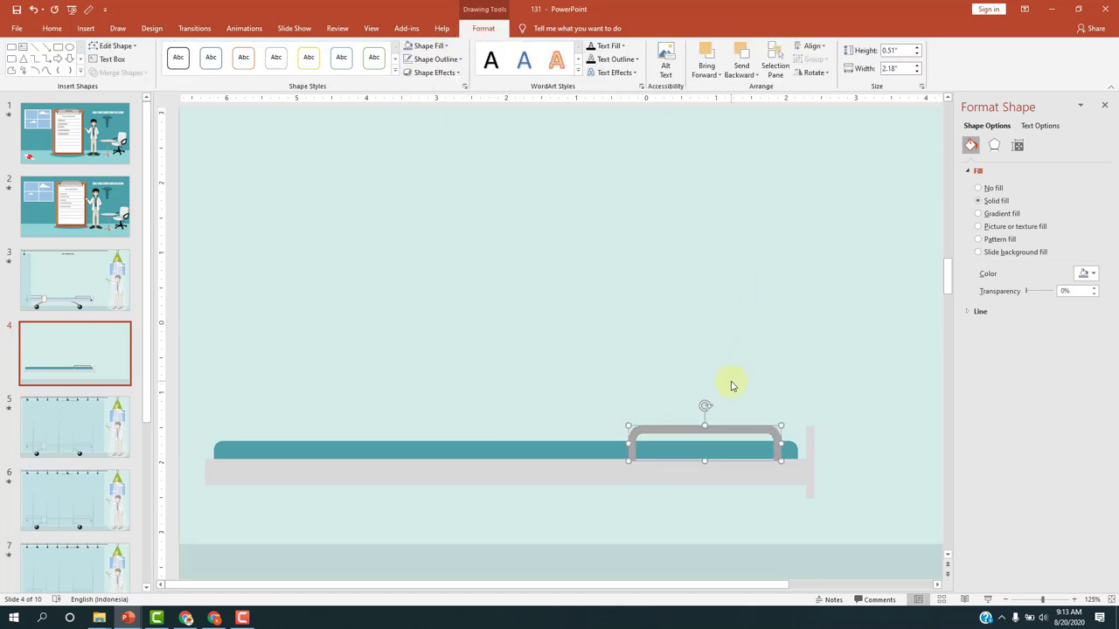
left_click_drag(674, 433, 288, 429)
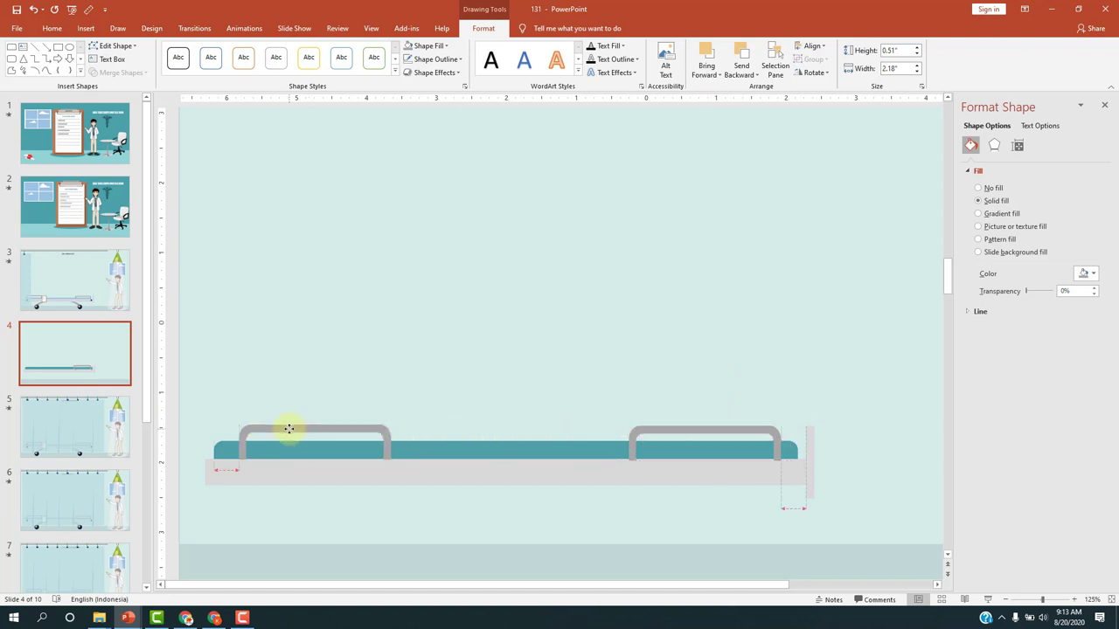
left_click(610, 334)
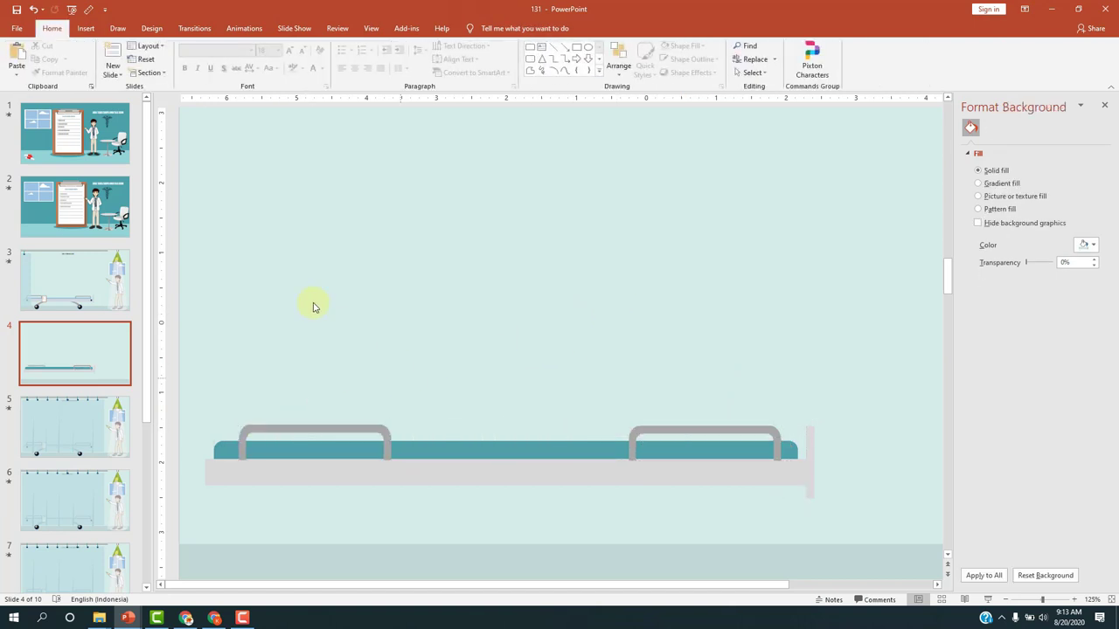
left_click(85, 28)
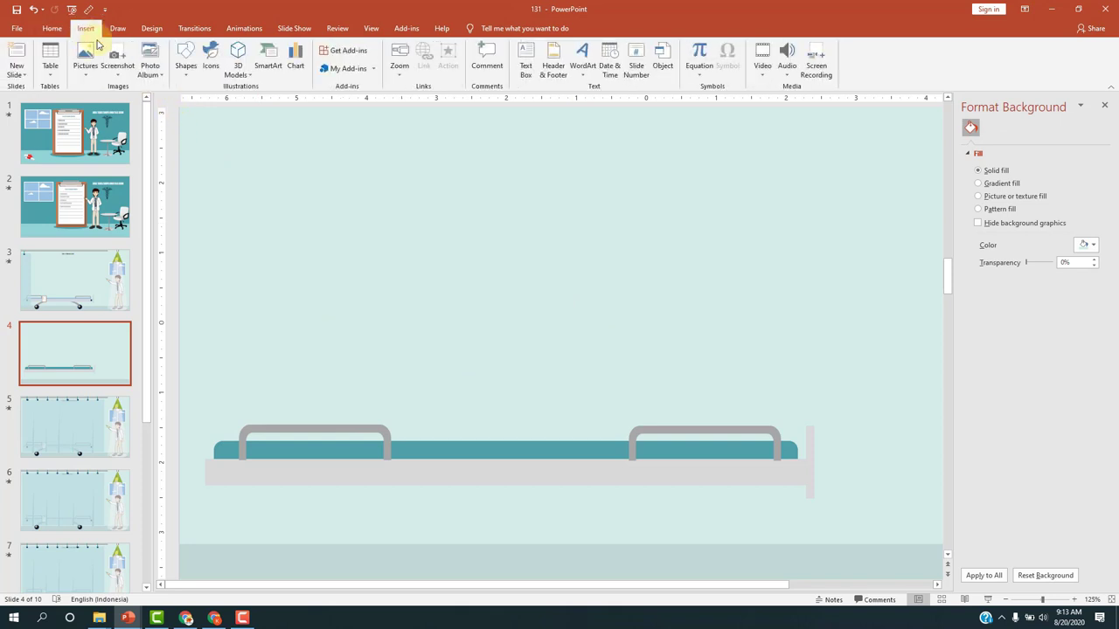
Draw a small black circle with no outline on the bed base's left end
left_click(184, 70)
left_click(242, 102)
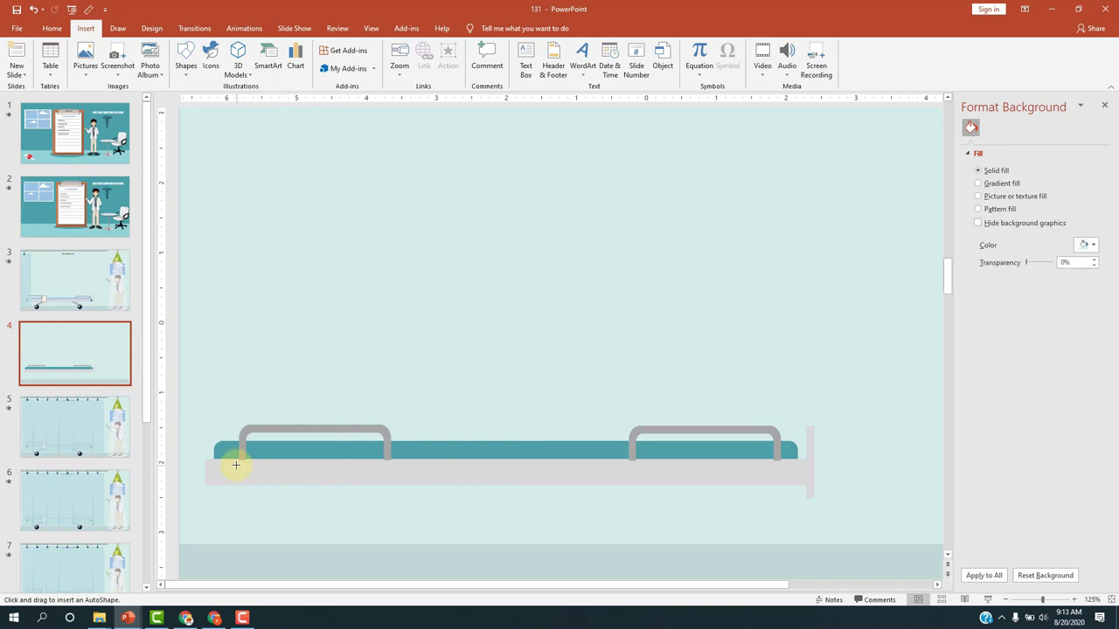
left_click_drag(243, 475, 250, 465)
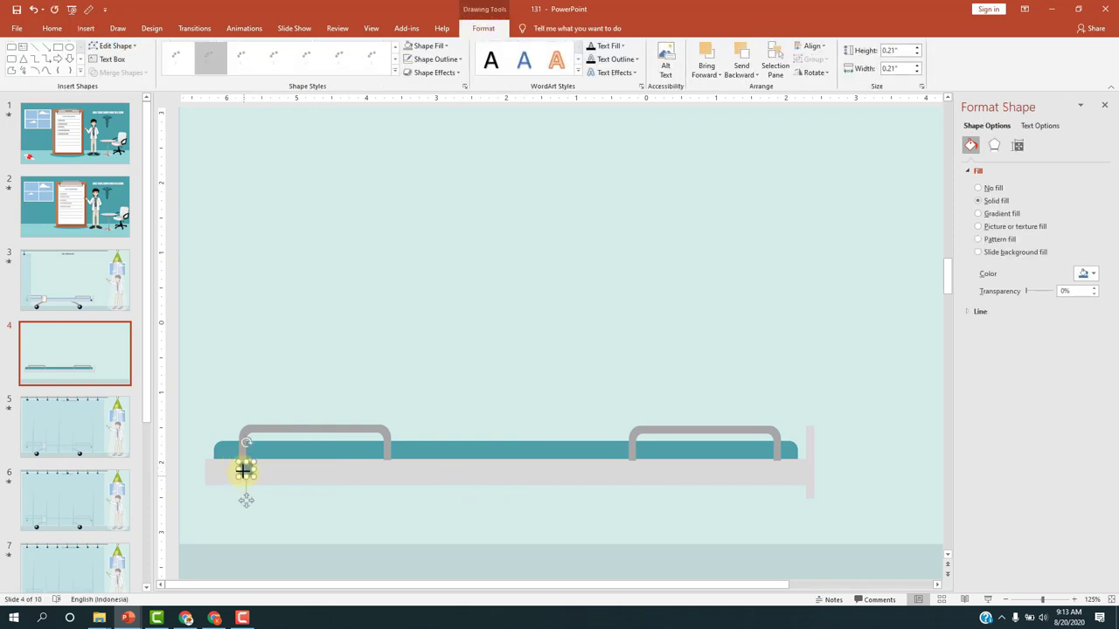
left_click(433, 46)
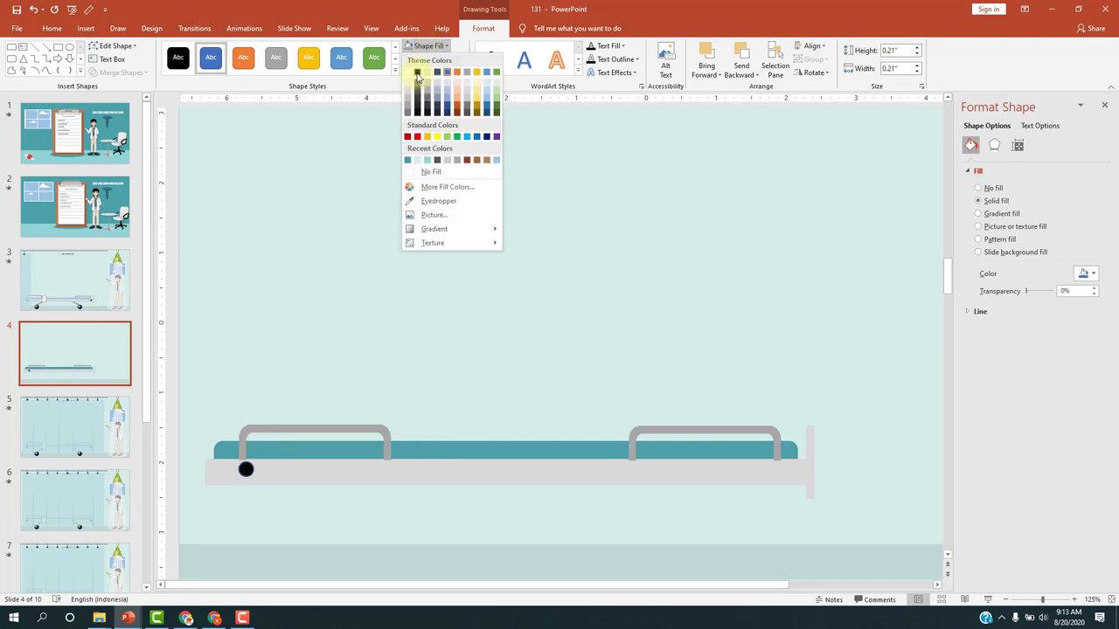
left_click(418, 102)
scroll(369, 478, "up", 10)
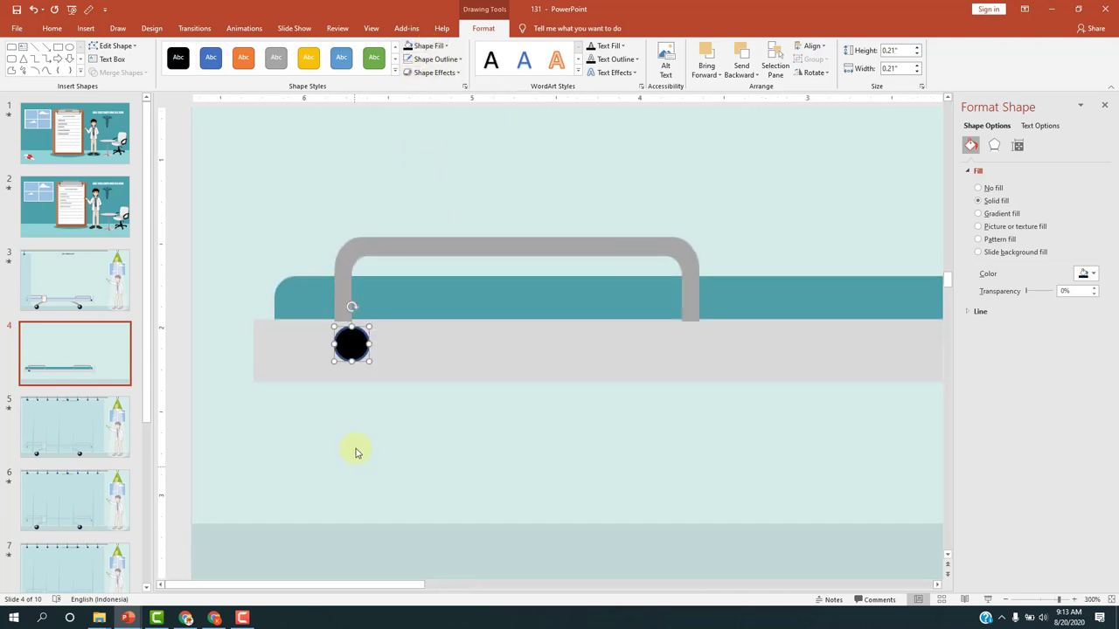
left_click(435, 58)
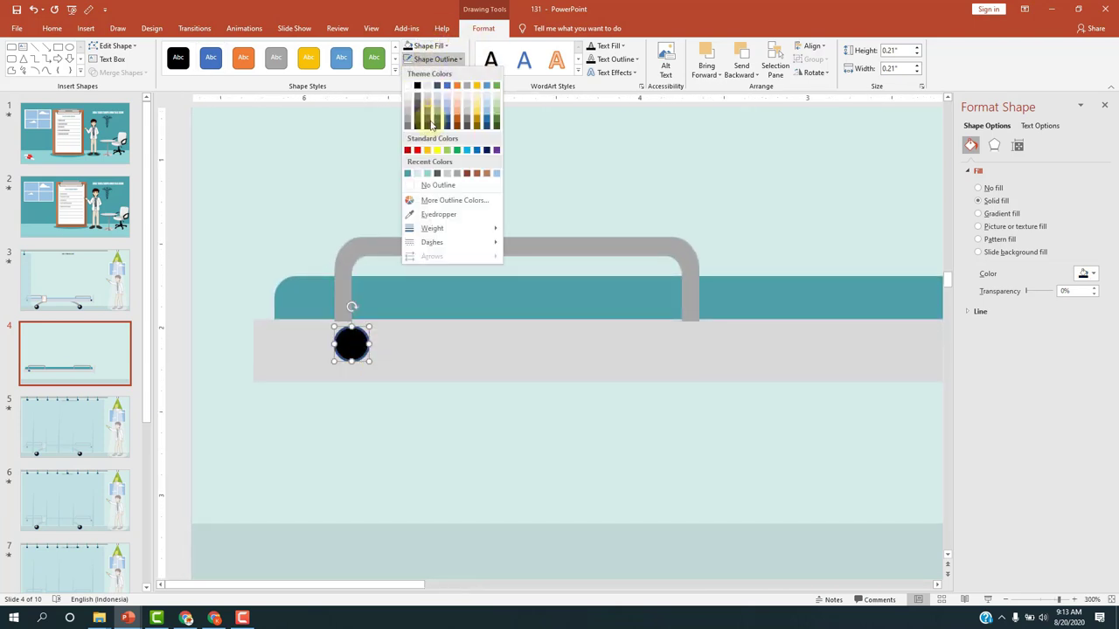
left_click(429, 186)
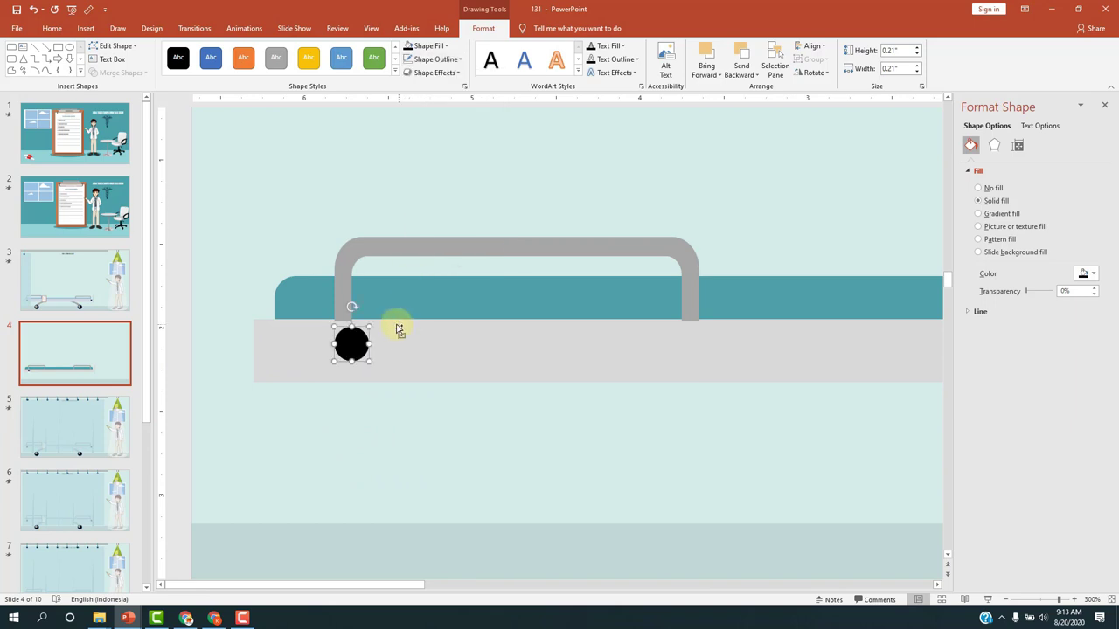
Duplicate it as a white 0.11-inch dot centred in the black circle, then view slide 3
key("ctrl+d")
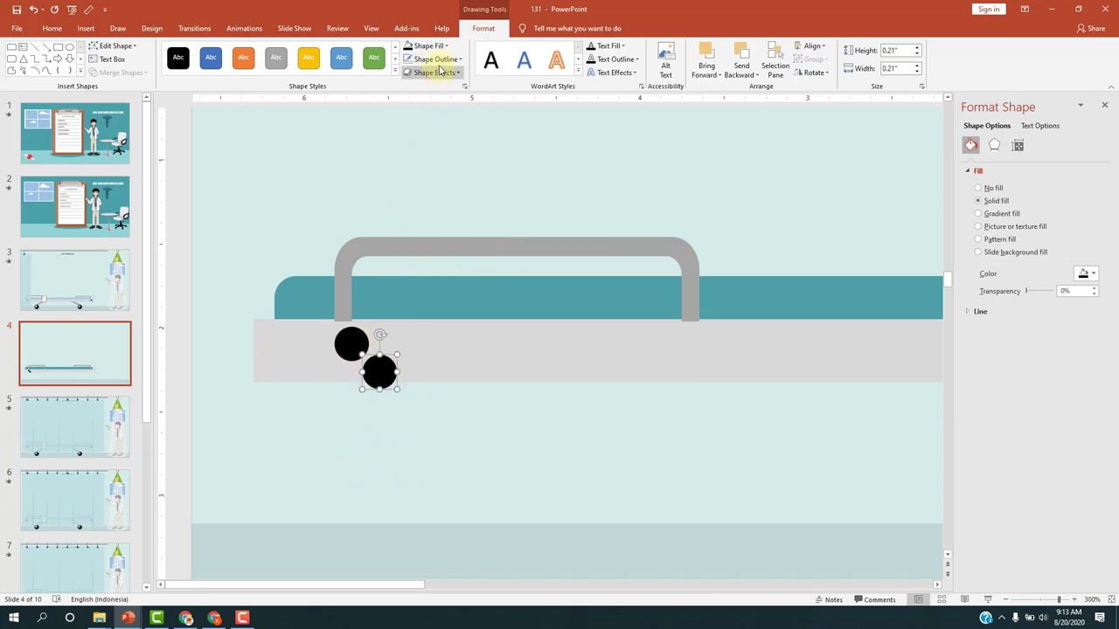
left_click(442, 50)
left_click(407, 71)
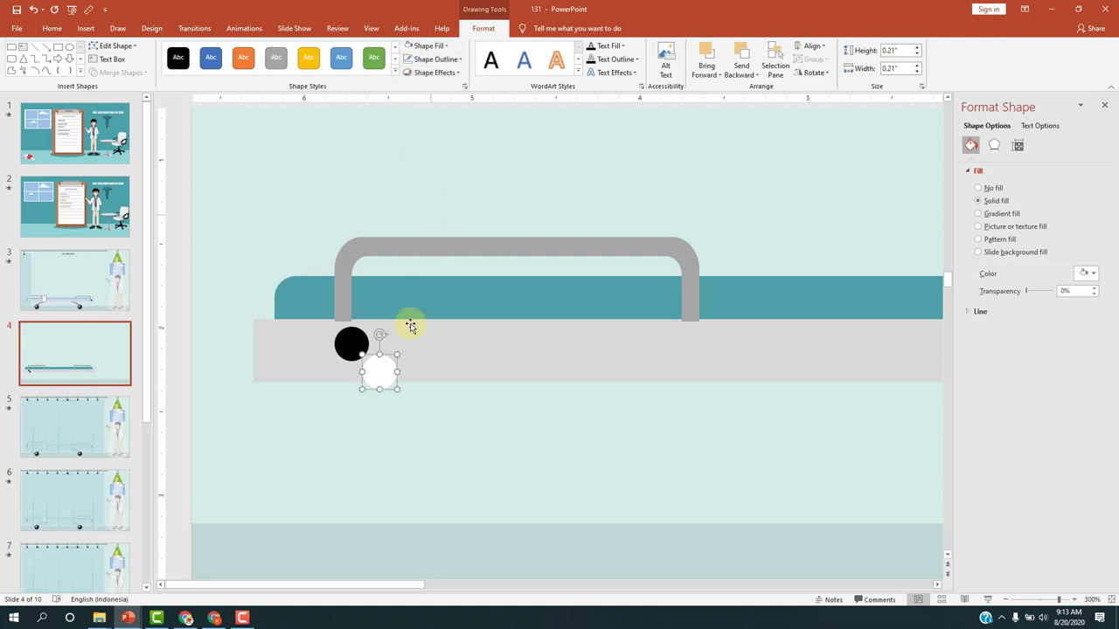
left_click_drag(398, 388, 352, 343)
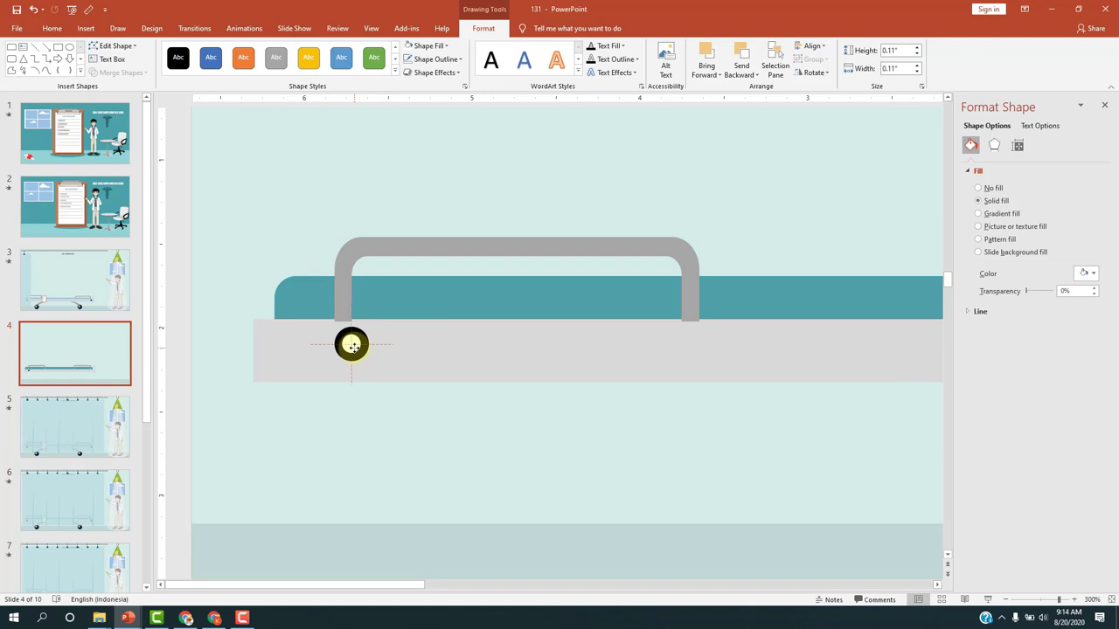
key("Page_Up")
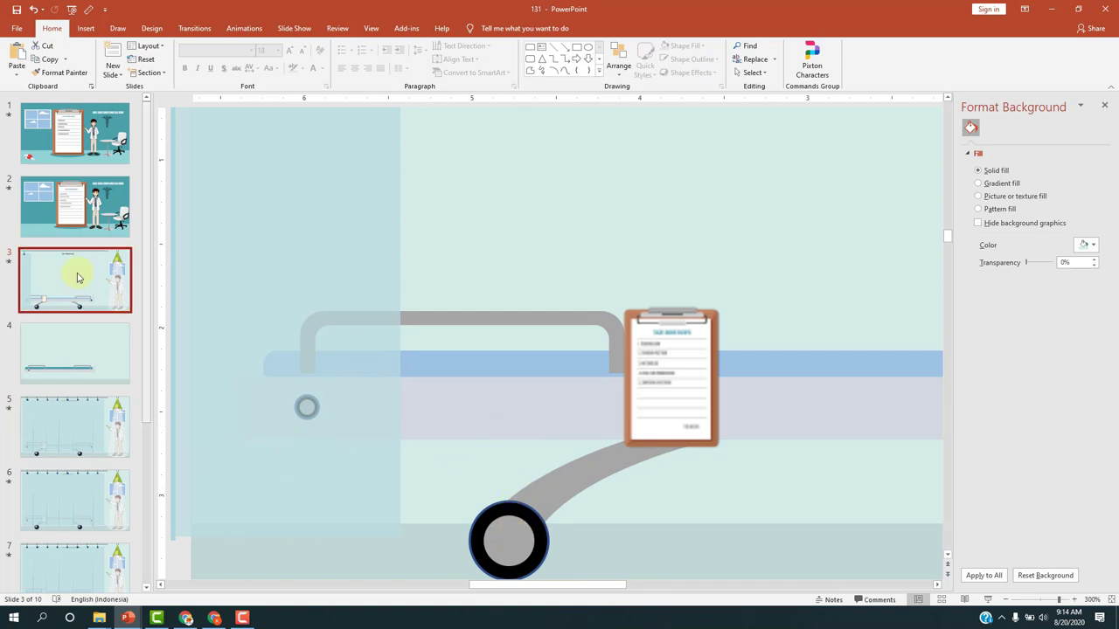
Back on slide 4, select the black wheel ring shape on the bed
left_click(77, 227)
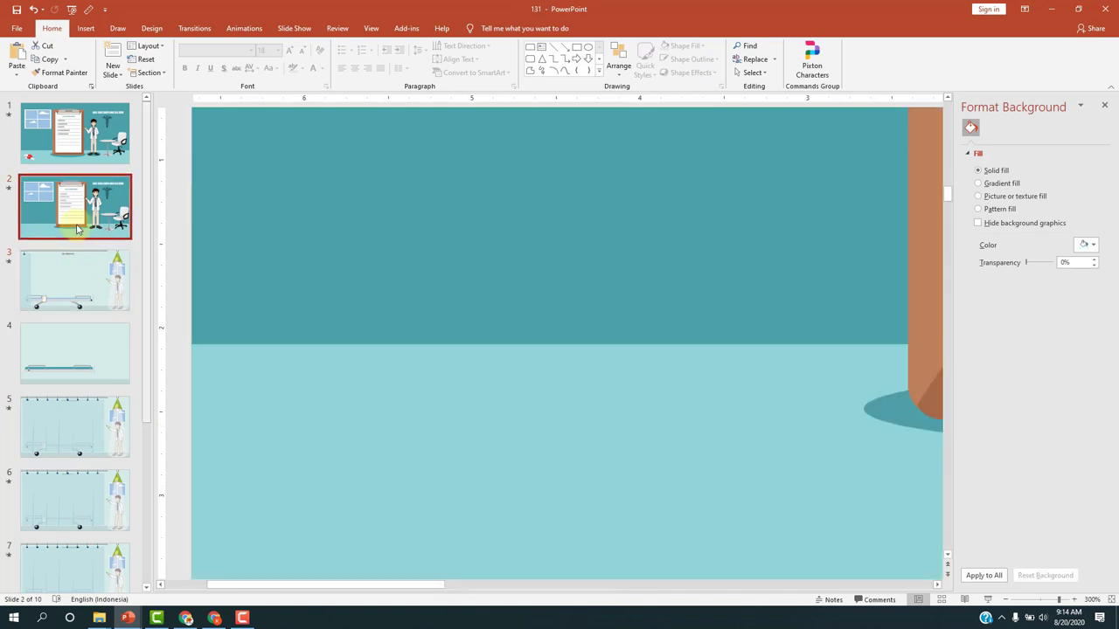
left_click(87, 287)
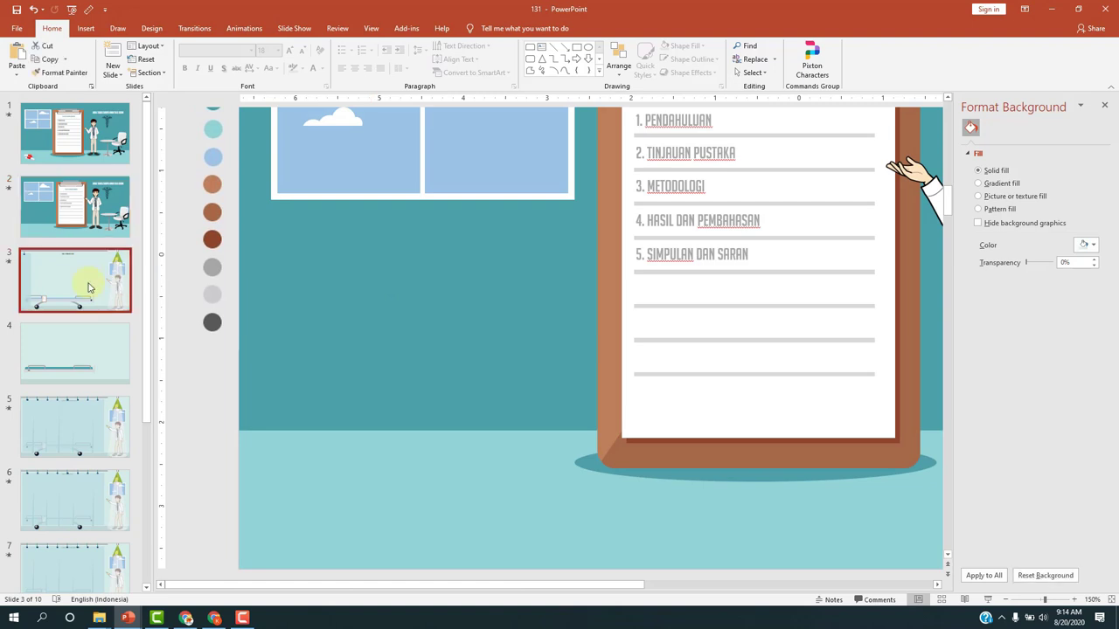
left_click(98, 365)
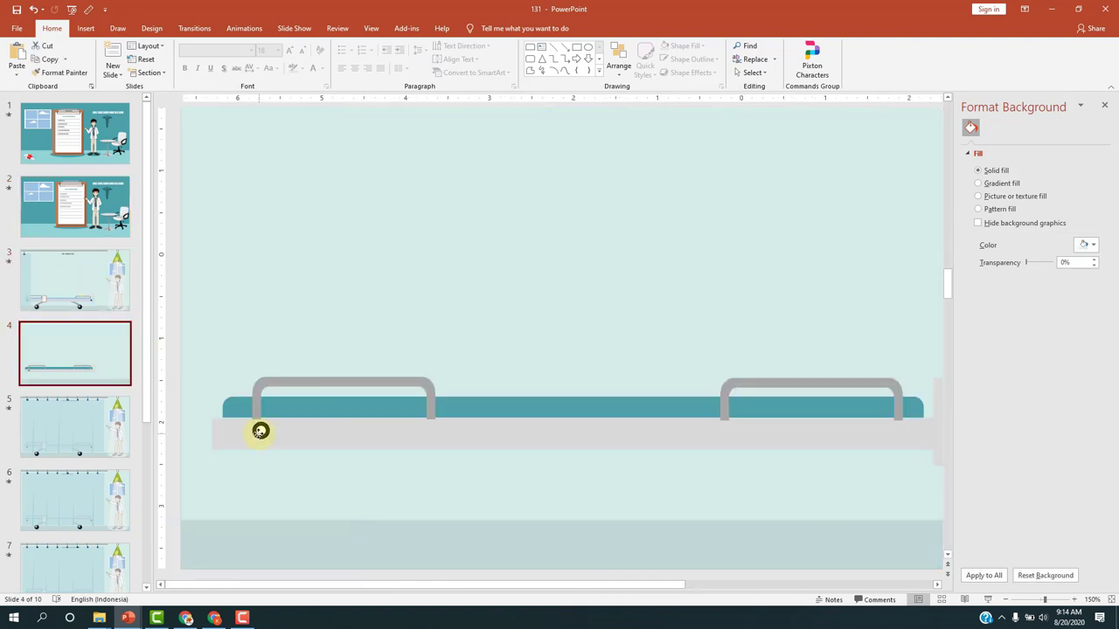
left_click(260, 431)
scroll(262, 426, "up", 3)
scroll(262, 425, "up", 3)
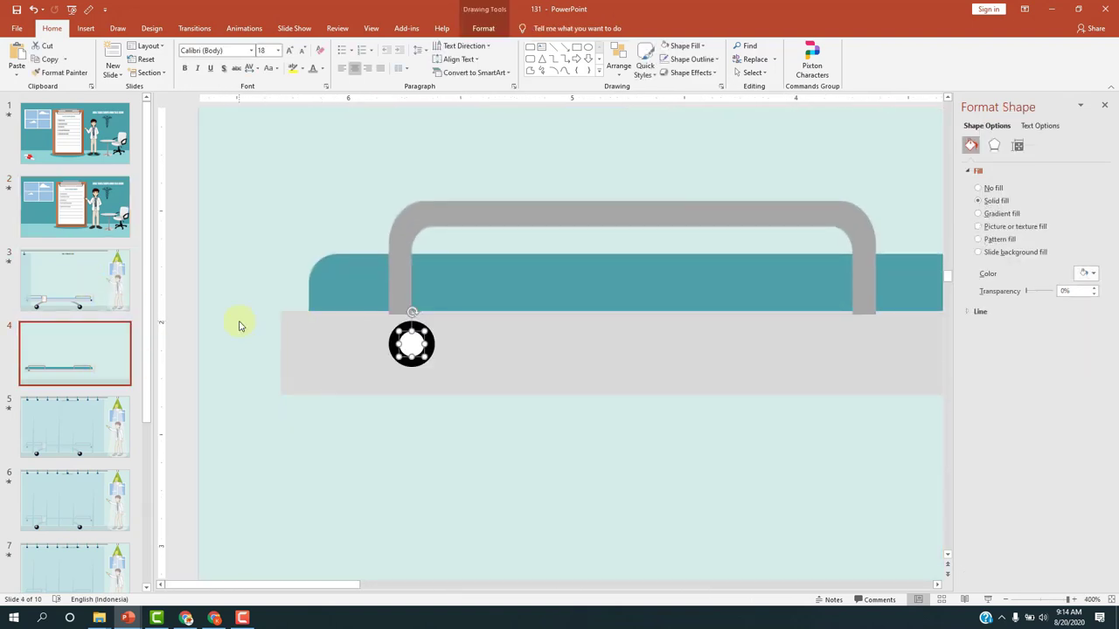
left_click_drag(238, 320, 487, 369)
left_click(441, 367)
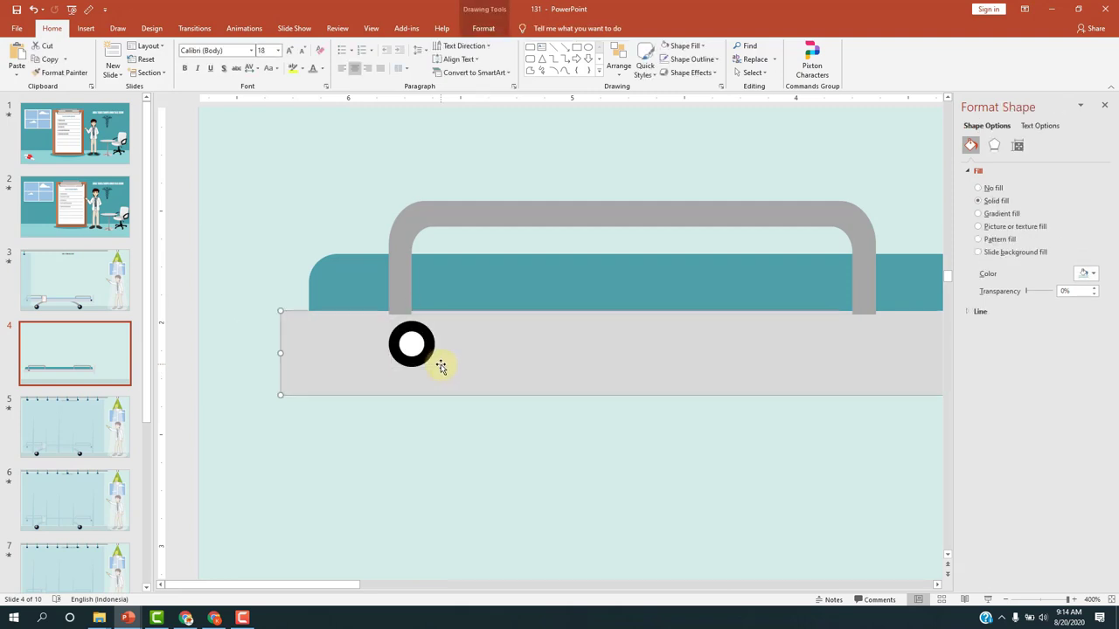
left_click(245, 331)
left_click(416, 361)
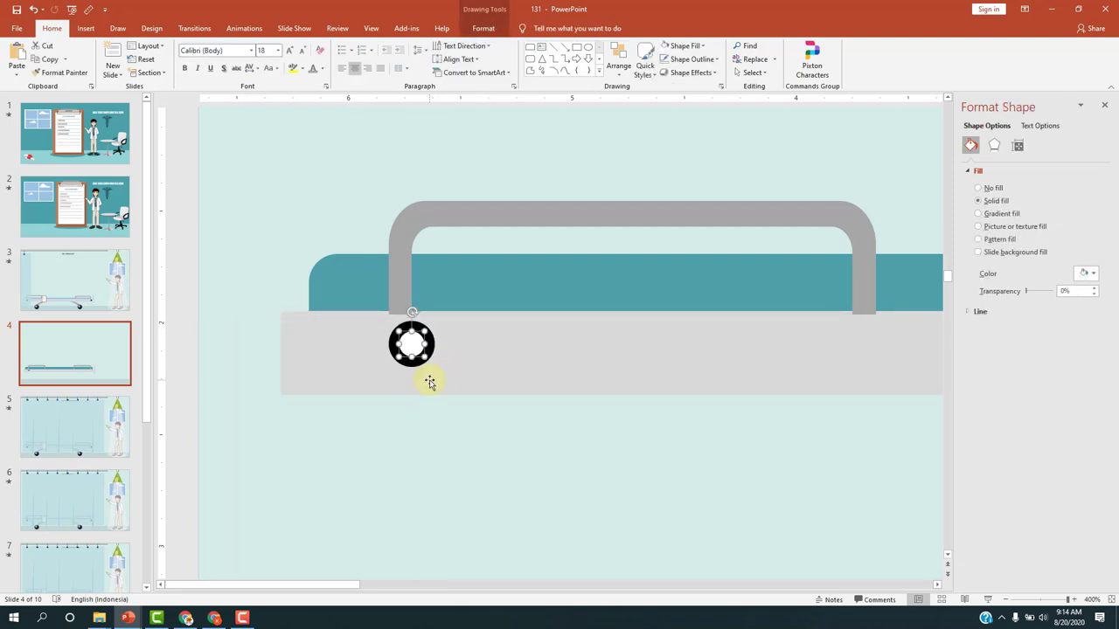
left_click(411, 368, "shift")
left_click(414, 370, "shift")
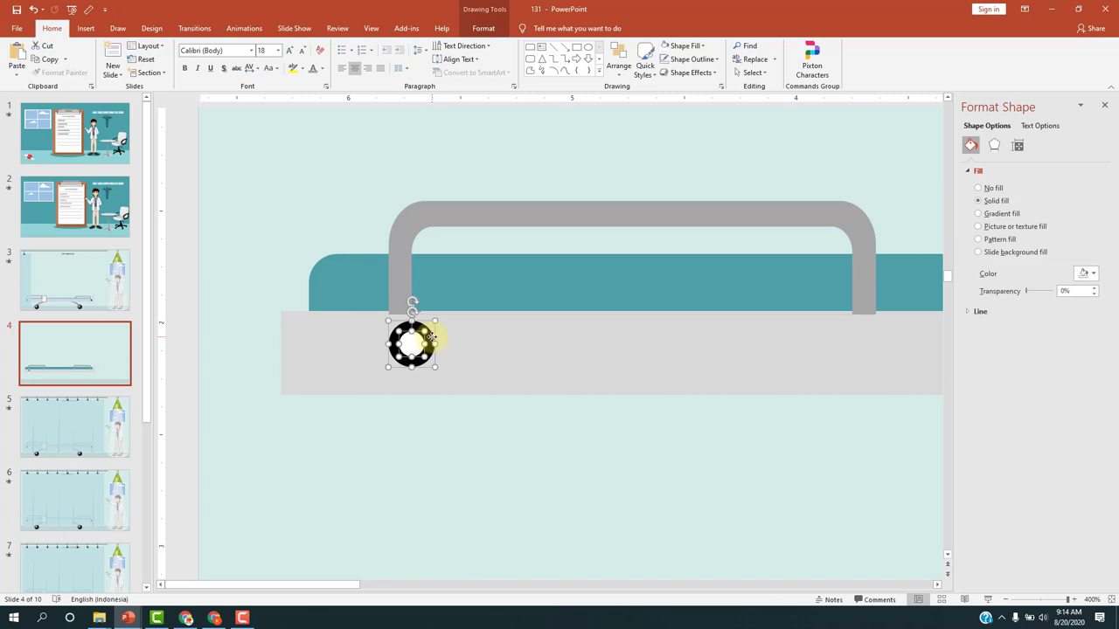
left_click(431, 337)
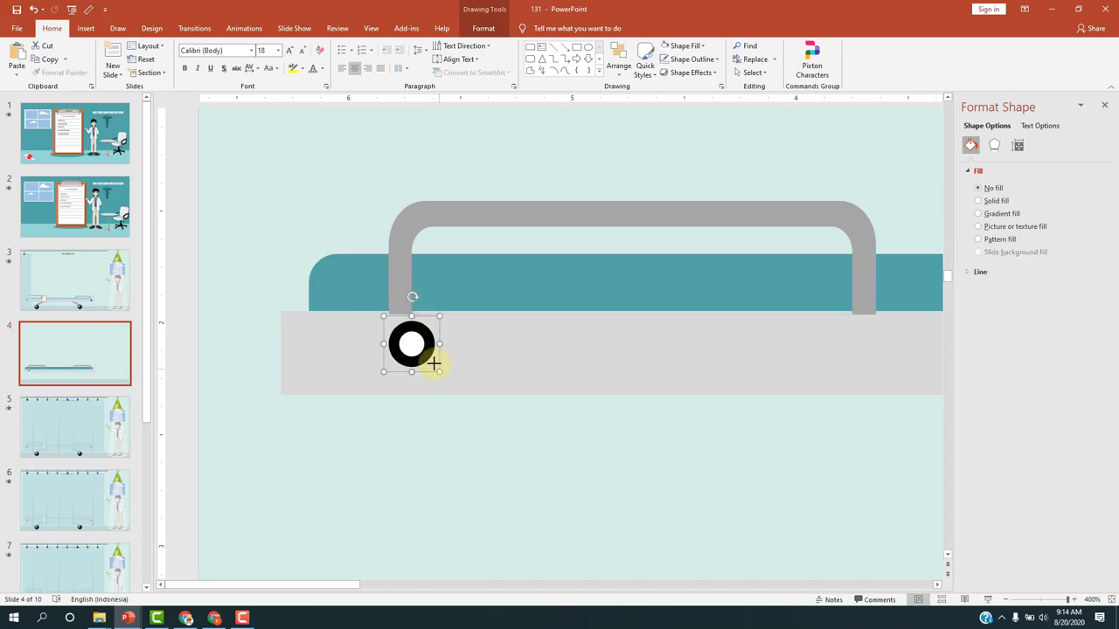
Shrink the wheel into a small ring and place a copy at the rail's right leg
left_click_drag(434, 363, 403, 333)
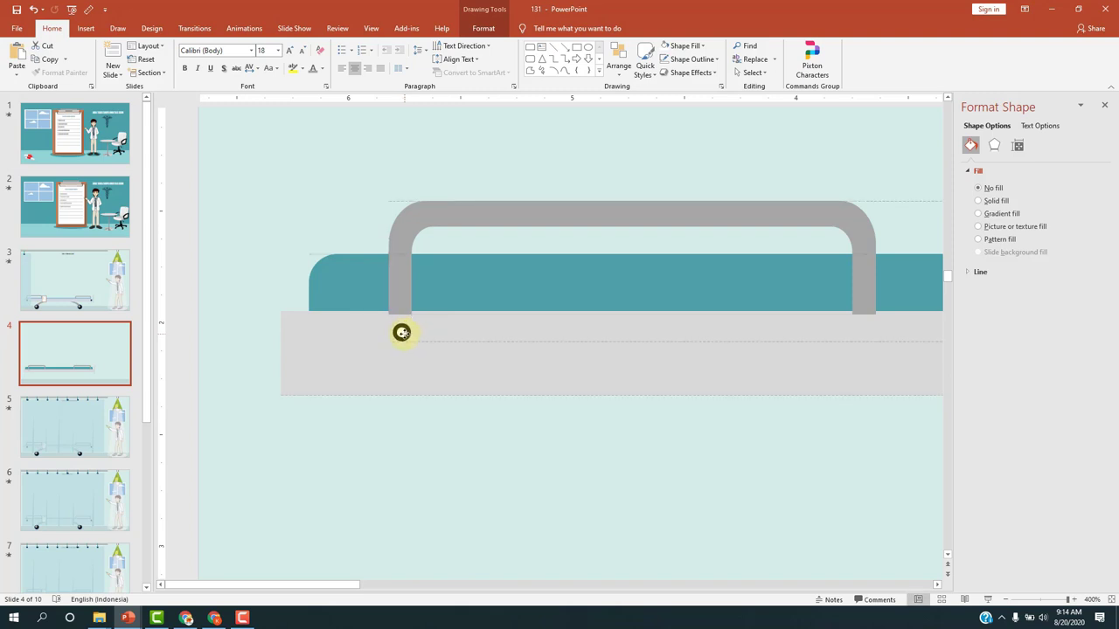
left_click_drag(401, 332, 863, 336)
scroll(743, 354, "down", 5, "ctrl")
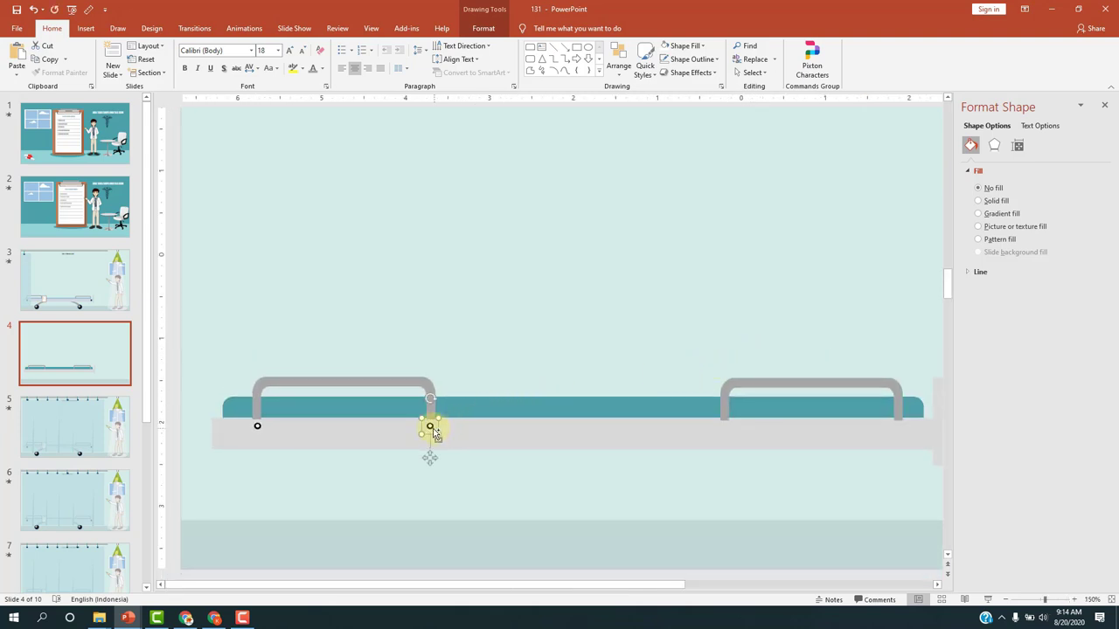
Copy the small ring under the right rail's legs, making four rings along the bed base
mouse_move(435, 432)
left_mouse_down()
mouse_move(728, 427)
mouse_move(651, 443)
mouse_move(530, 427)
left_mouse_up()
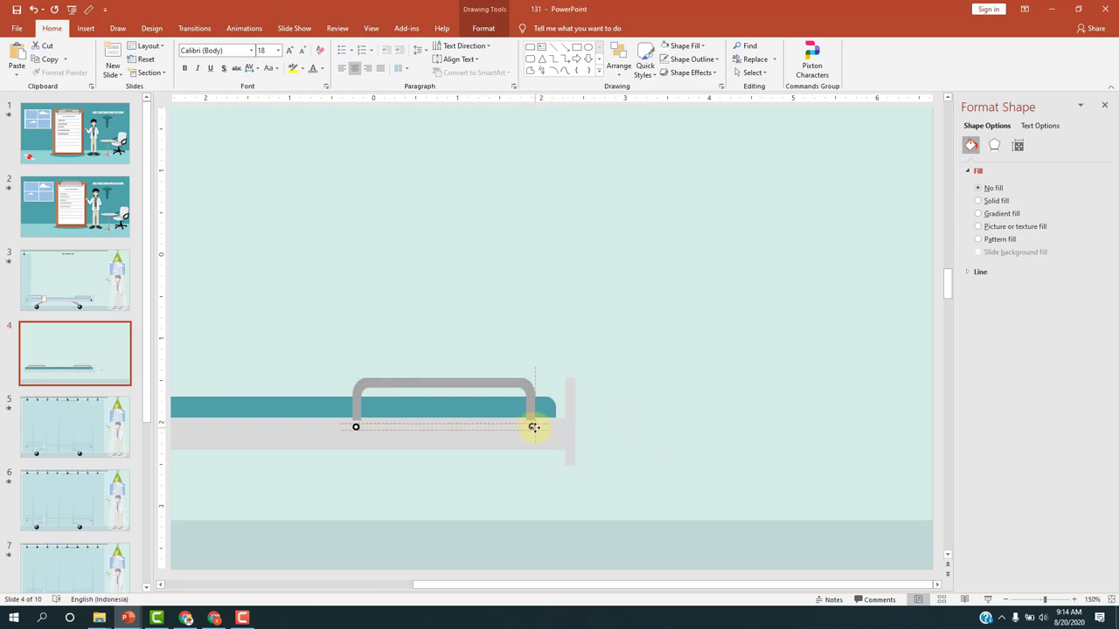
left_click(531, 430)
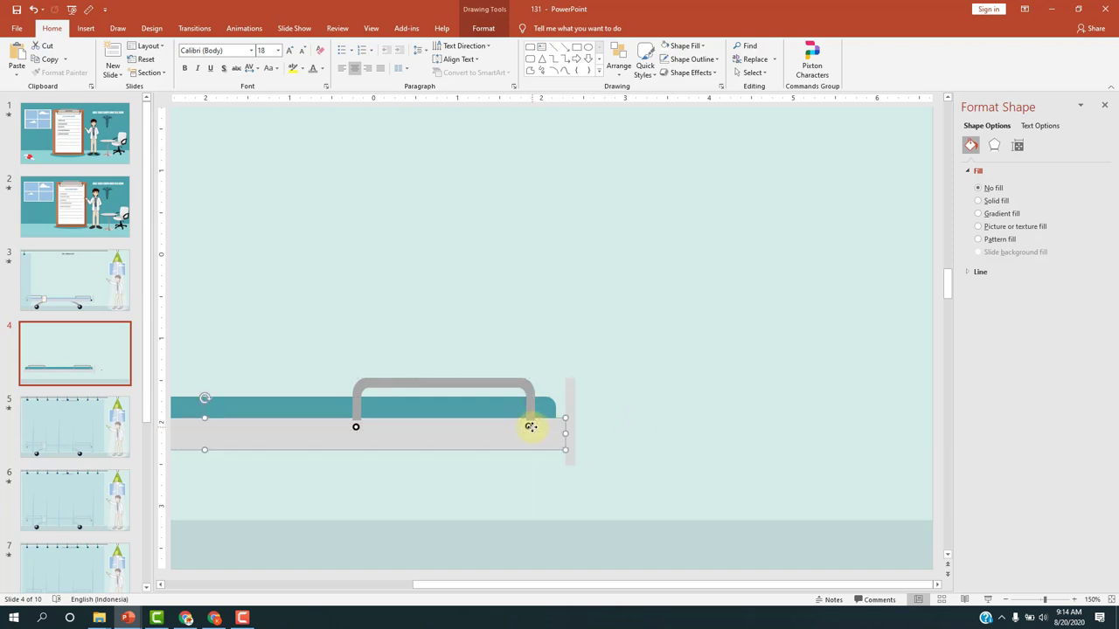
left_click(528, 428)
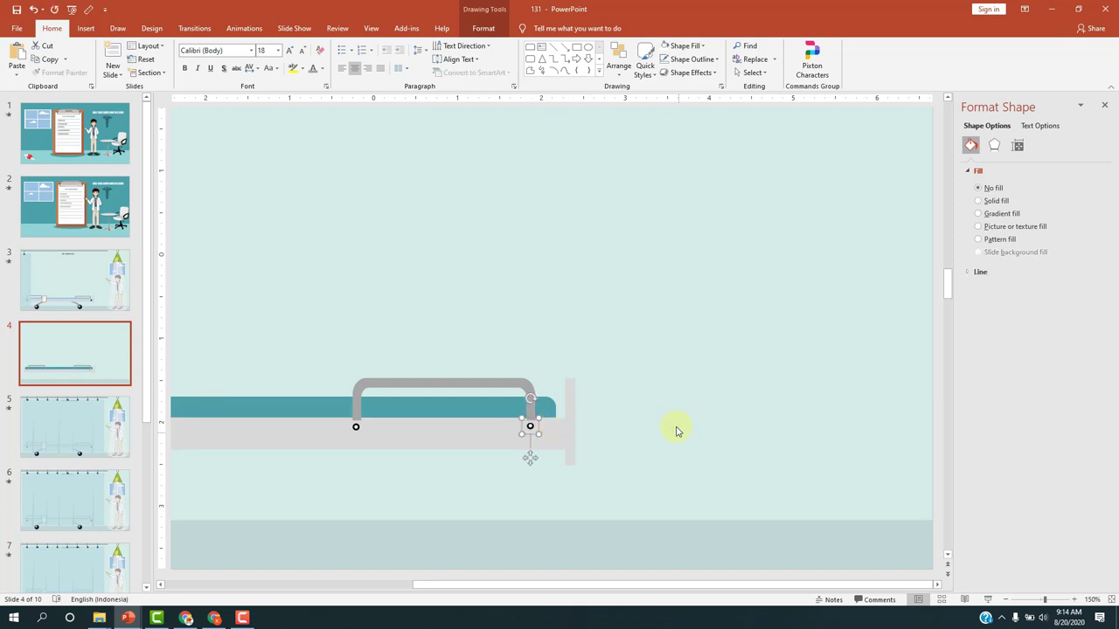
scroll(675, 427, "down", 5, "ctrl")
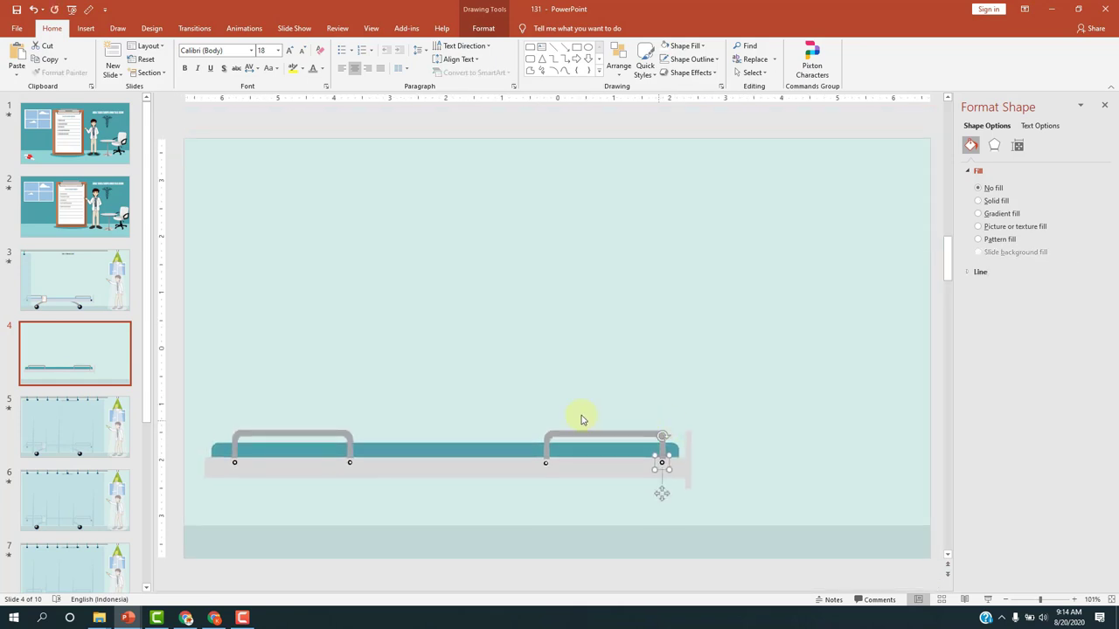
Check slide 3 for reference and return to slide 4
left_click(75, 275)
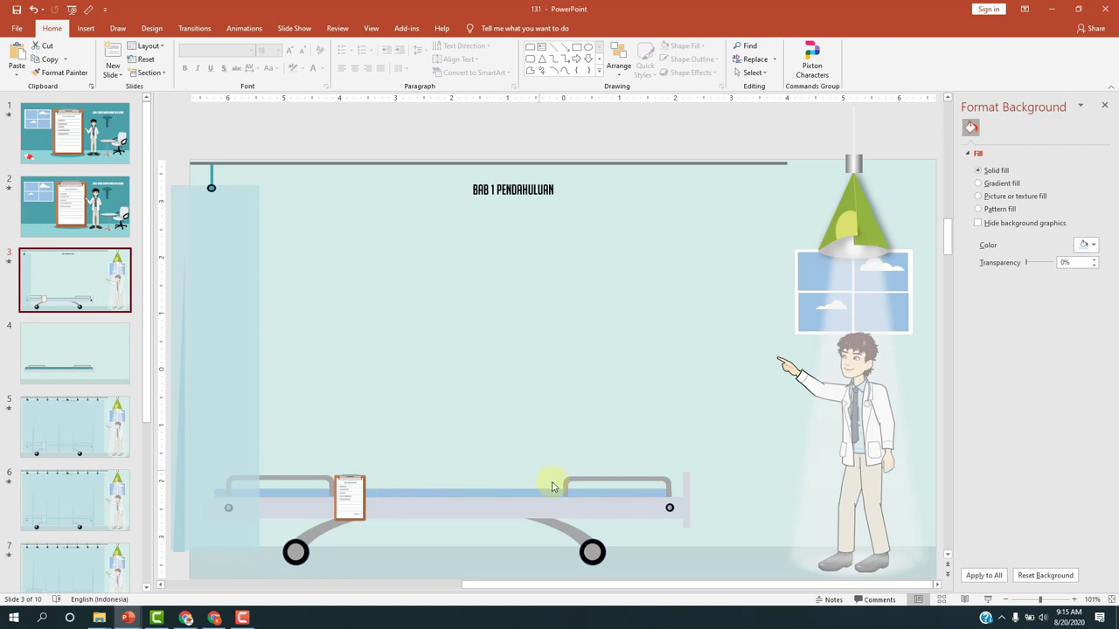
left_click(61, 354)
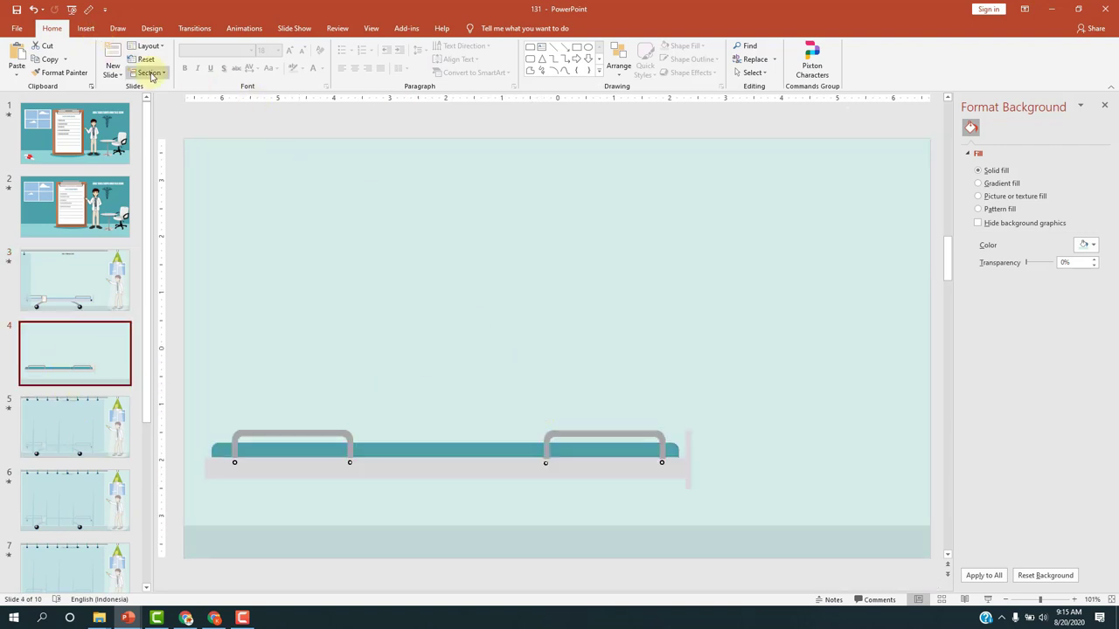
left_click(89, 30)
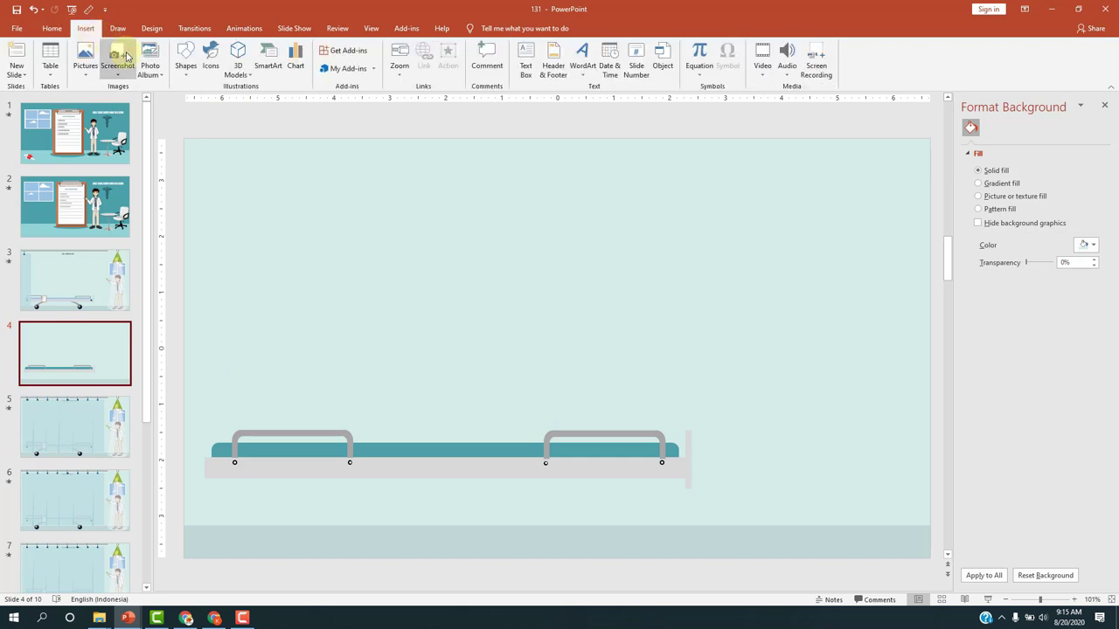
Draw a donut above the bed and reshape it into a wide, thin 3.35 x 6.08-inch oval ring
left_click(189, 76)
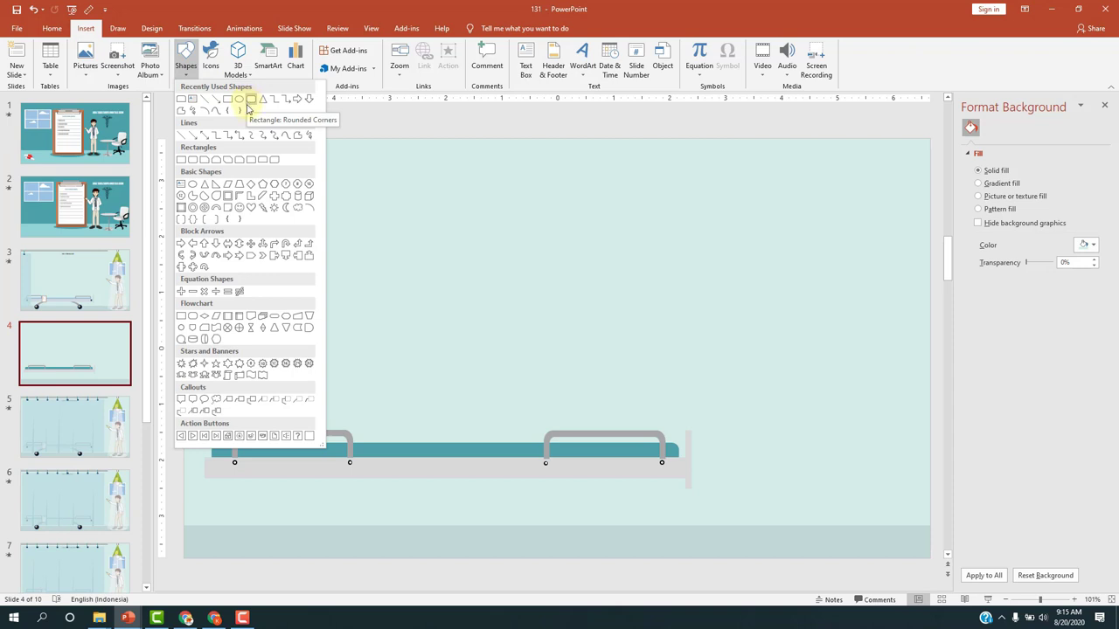
left_click(195, 211)
left_click_drag(614, 197, 818, 334)
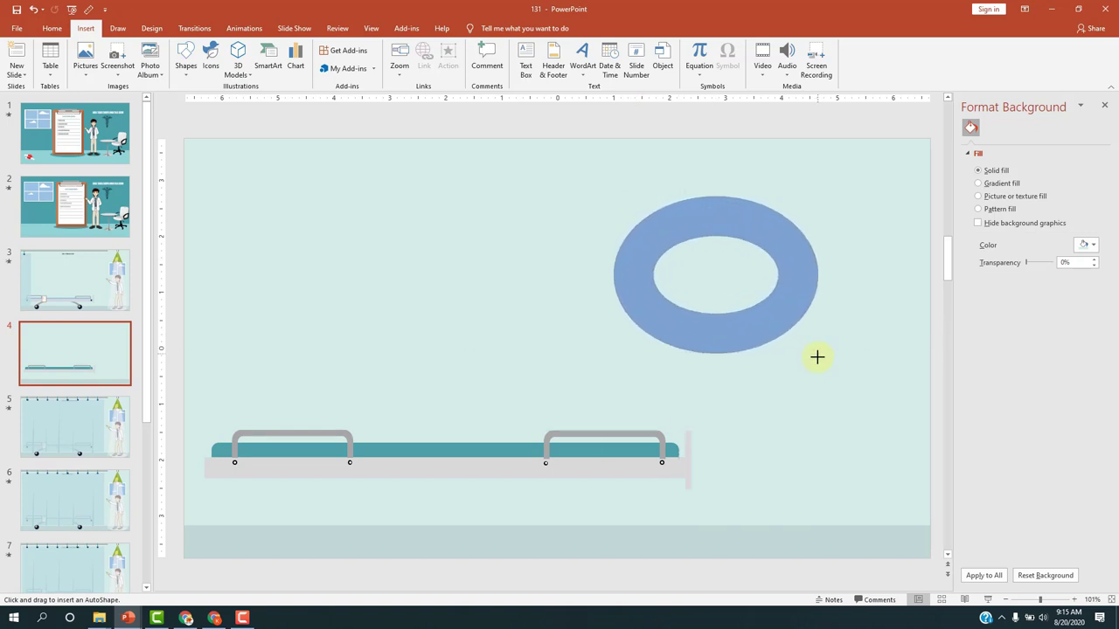
left_click_drag(818, 334, 808, 383)
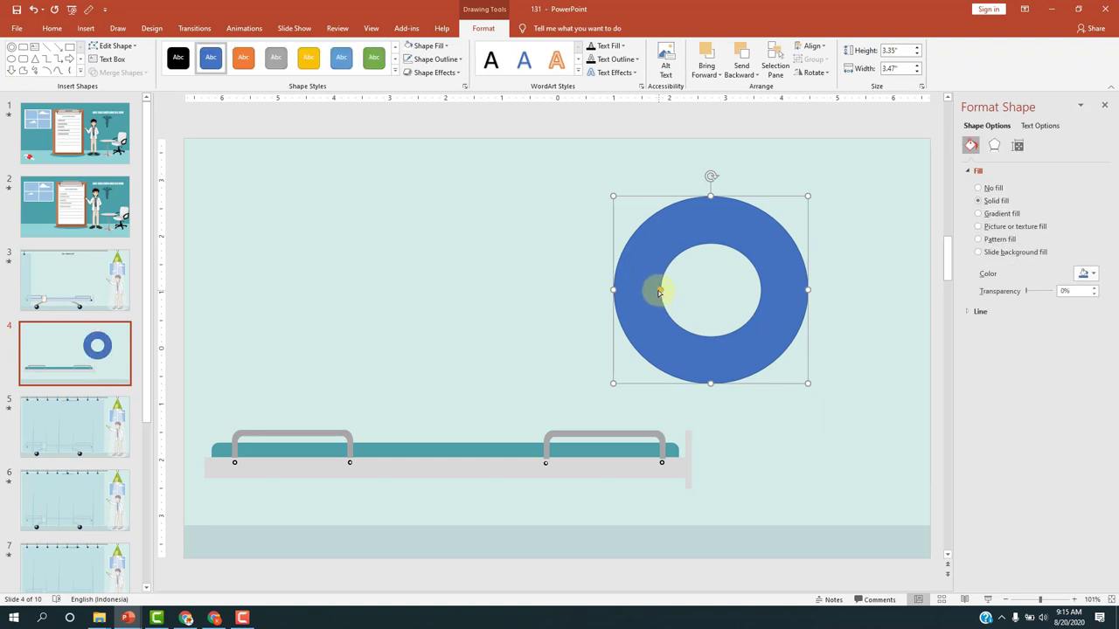
left_click_drag(659, 291, 638, 331)
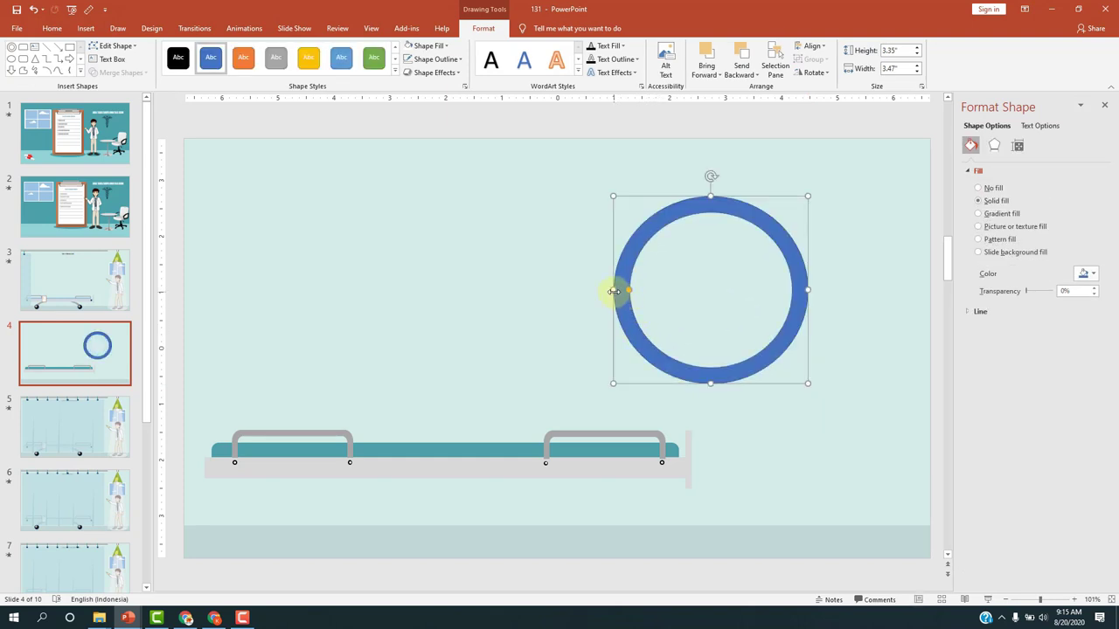
mouse_move(614, 291)
left_mouse_down()
mouse_move(466, 297)
mouse_move(482, 289)
left_mouse_up()
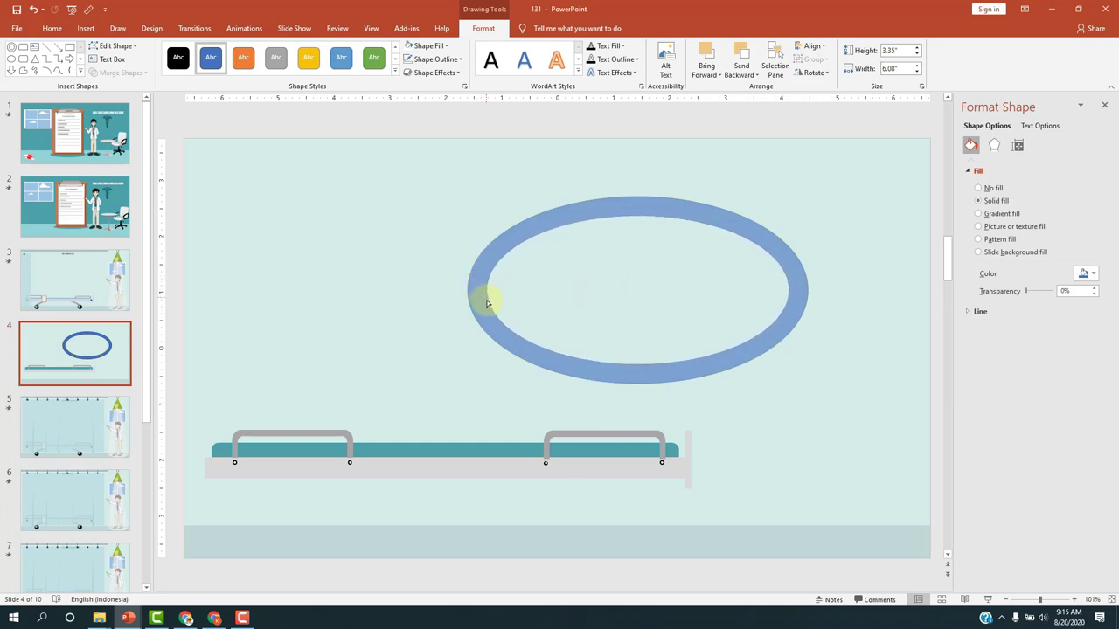
mouse_move(482, 276)
left_mouse_down()
mouse_move(494, 298)
mouse_move(489, 241)
left_mouse_up()
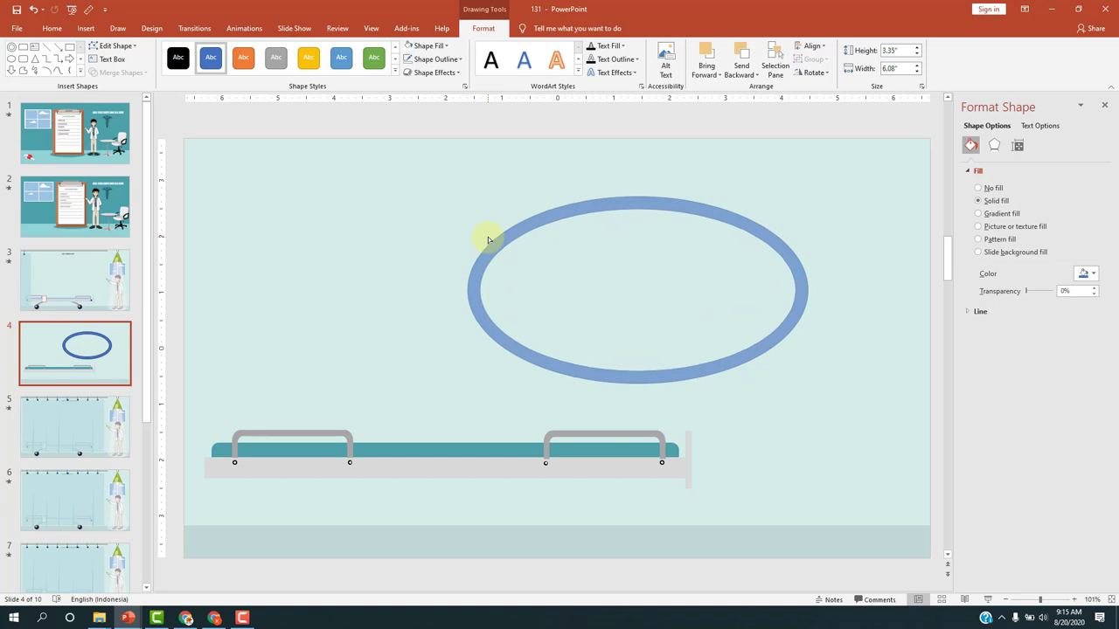
left_click_drag(487, 239, 487, 238)
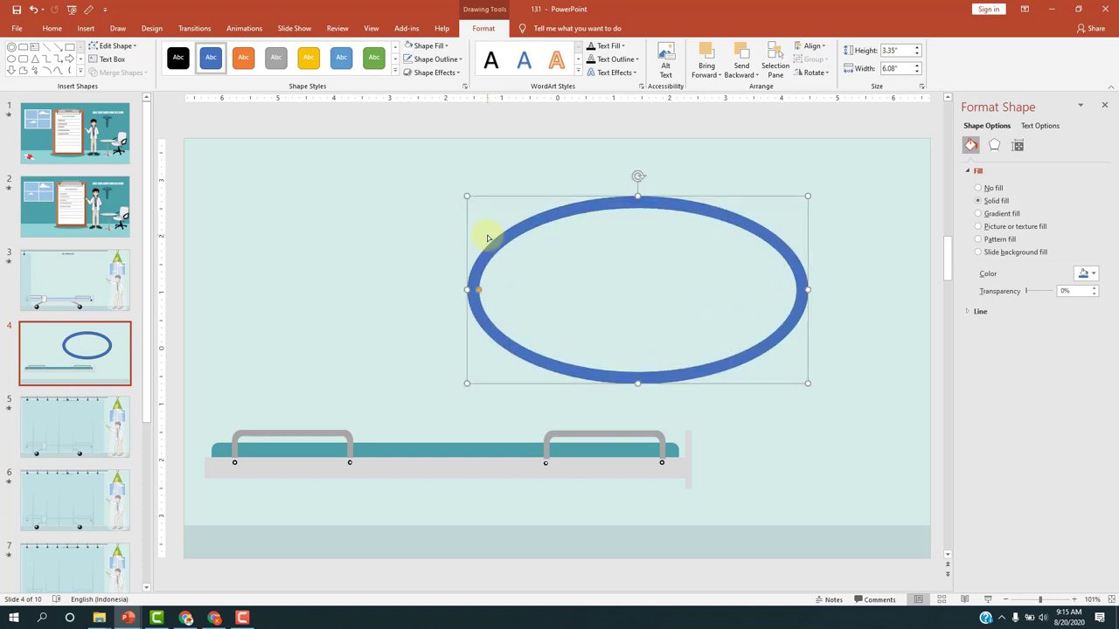
Remove the oval ring's outline
left_click(434, 59)
left_click(426, 186)
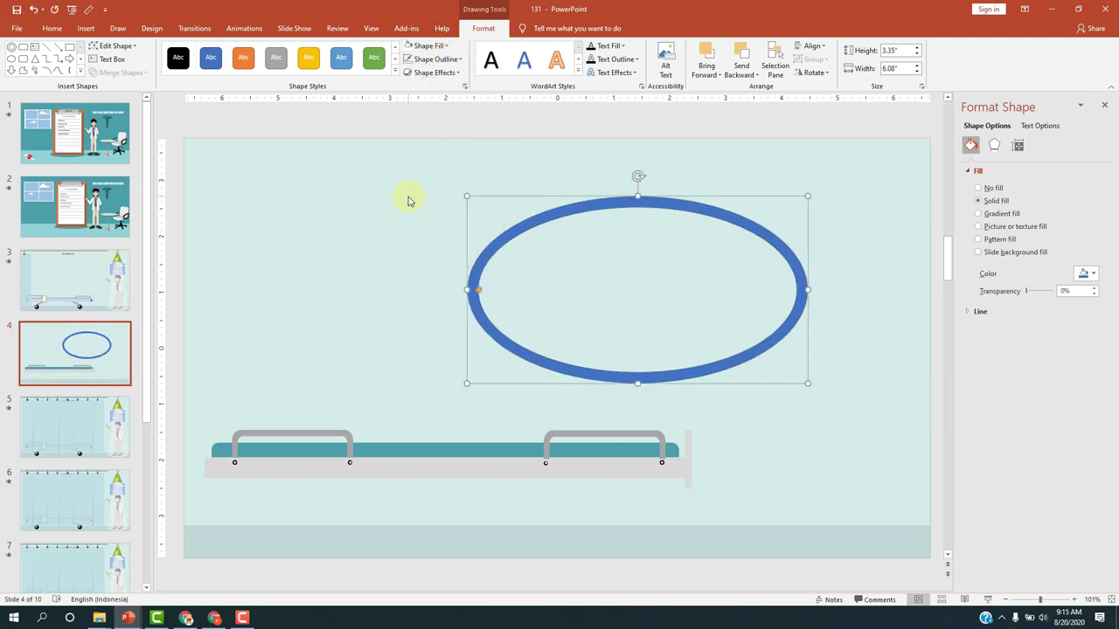
left_click(670, 289)
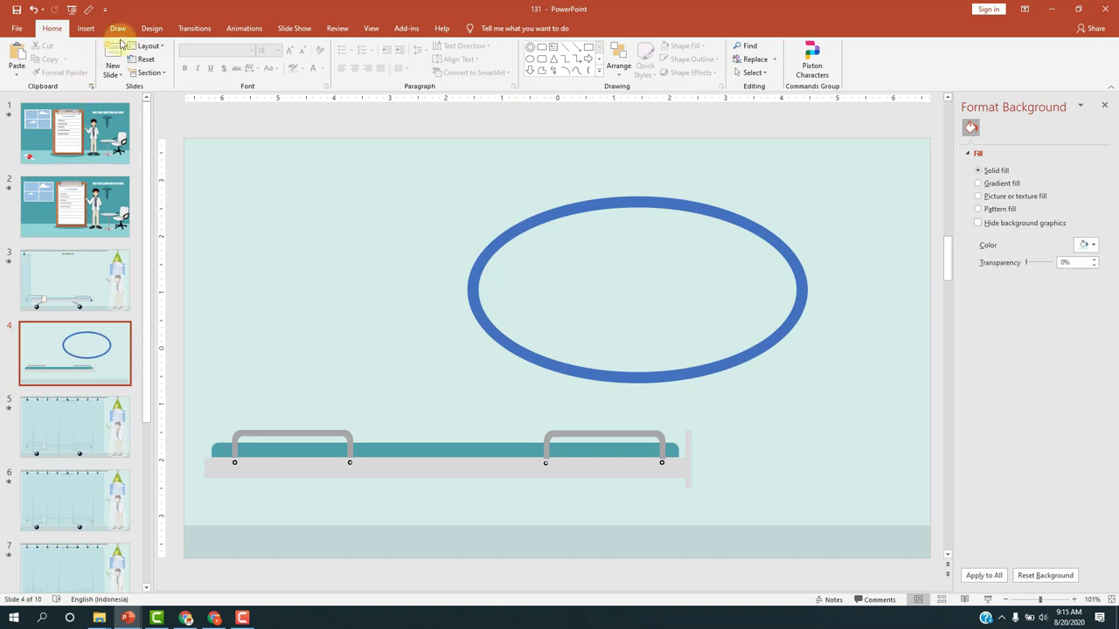
Draw a rectangle covering the oval ring's lower half
left_click(87, 29)
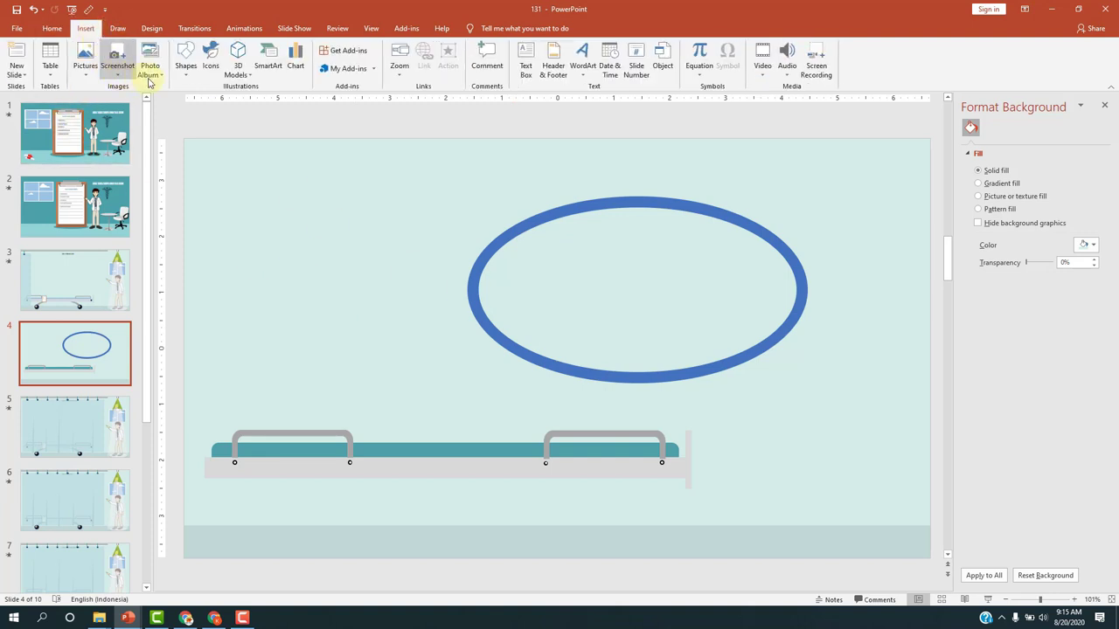
left_click(186, 59)
left_click(238, 98)
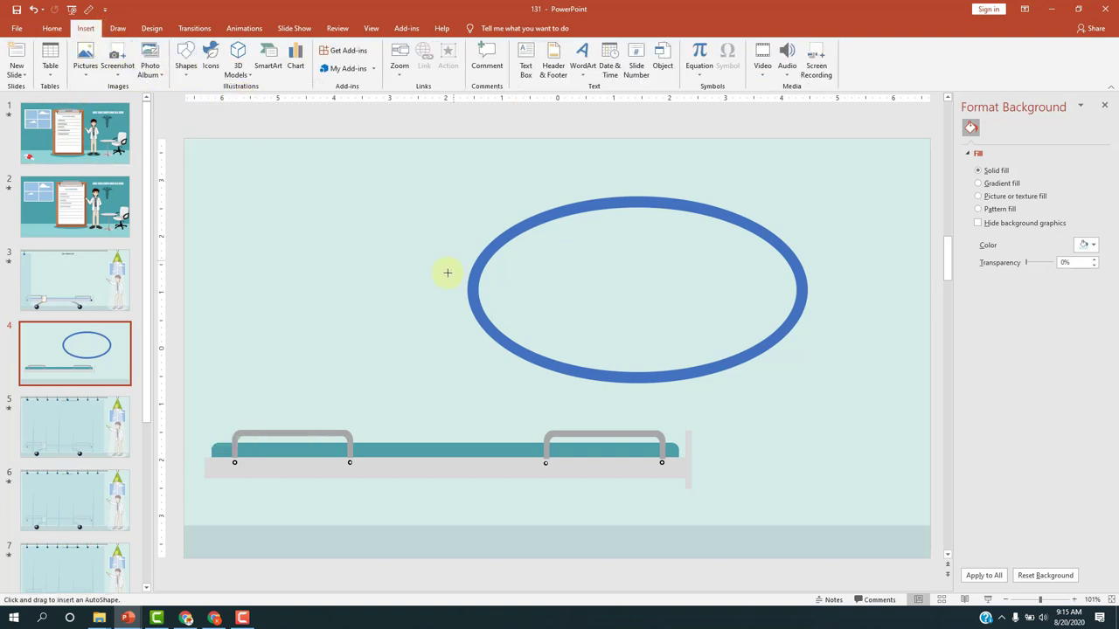
left_click_drag(431, 274, 859, 383)
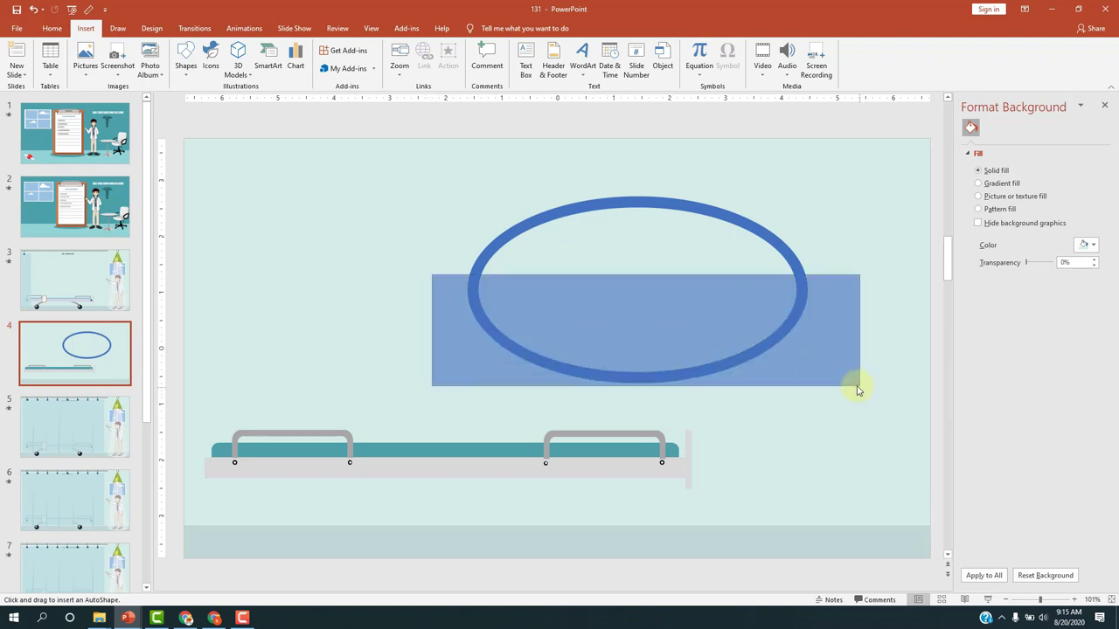
left_click_drag(859, 385, 859, 385)
Subtract the rectangle to keep only the top arch, narrowing it to 4.78 inches wide
left_click(728, 215, "shift")
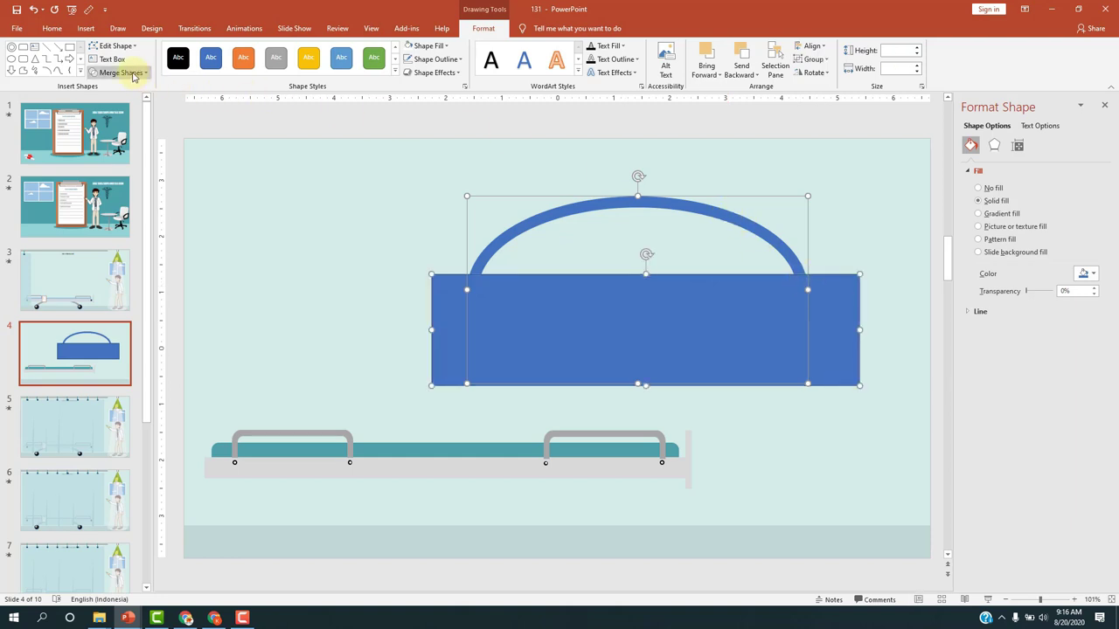
left_click(116, 73)
left_click(119, 144)
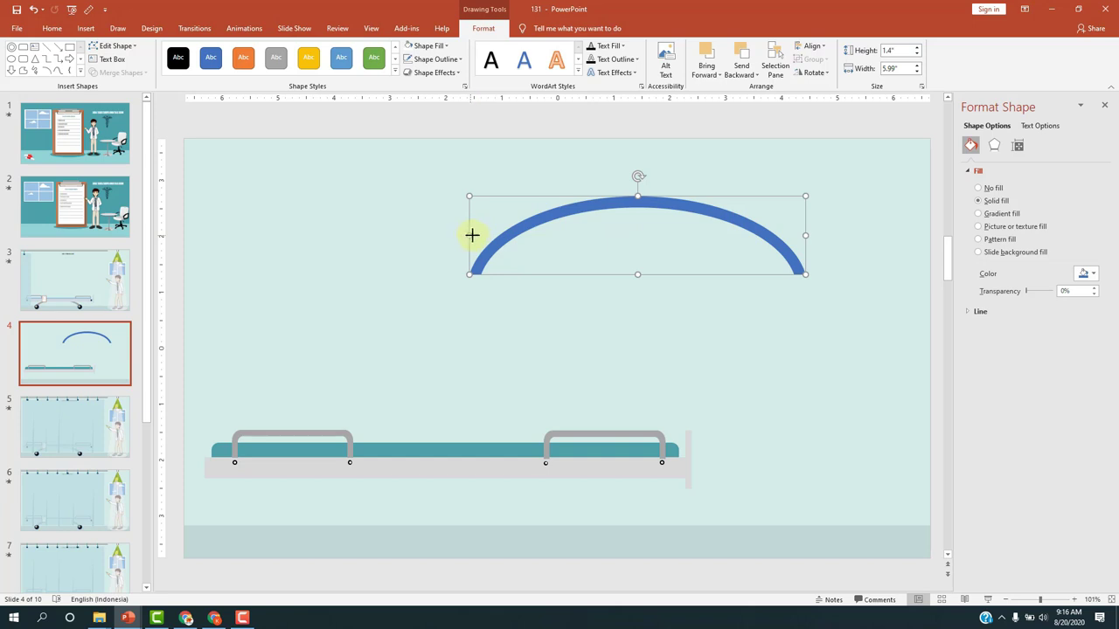
left_click_drag(472, 235, 537, 236)
mouse_move(670, 196)
left_mouse_down()
mouse_move(669, 215)
mouse_move(437, 460)
left_mouse_up()
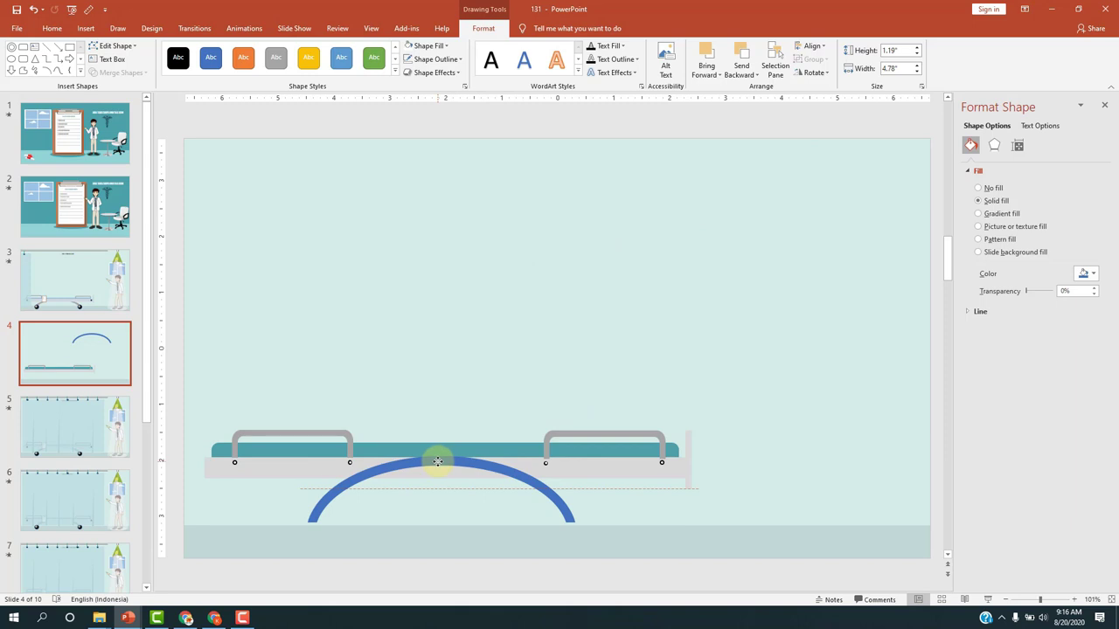
Tuck the arch behind the bed frame as grey legs, then view slide 3 for comparison
left_click_drag(437, 460, 441, 456)
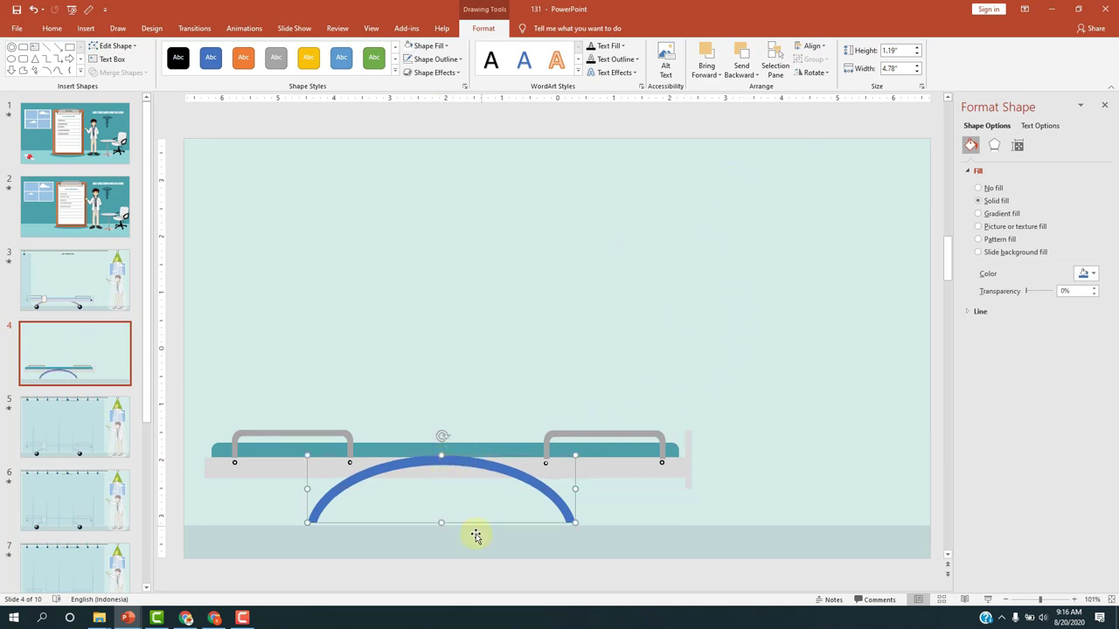
right_click(488, 471)
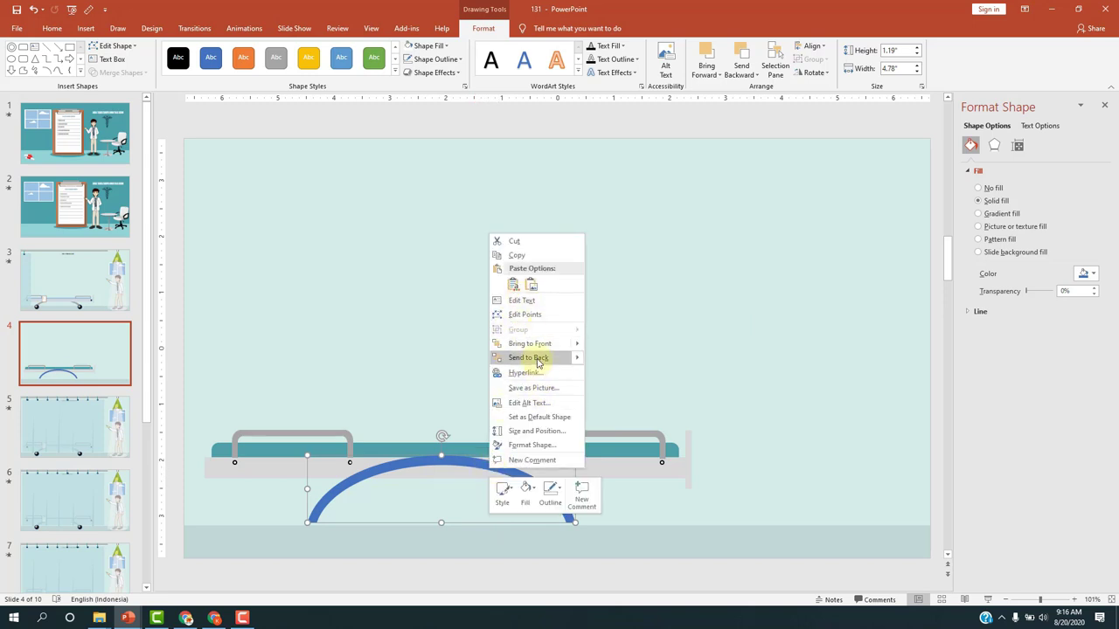
left_click(542, 357)
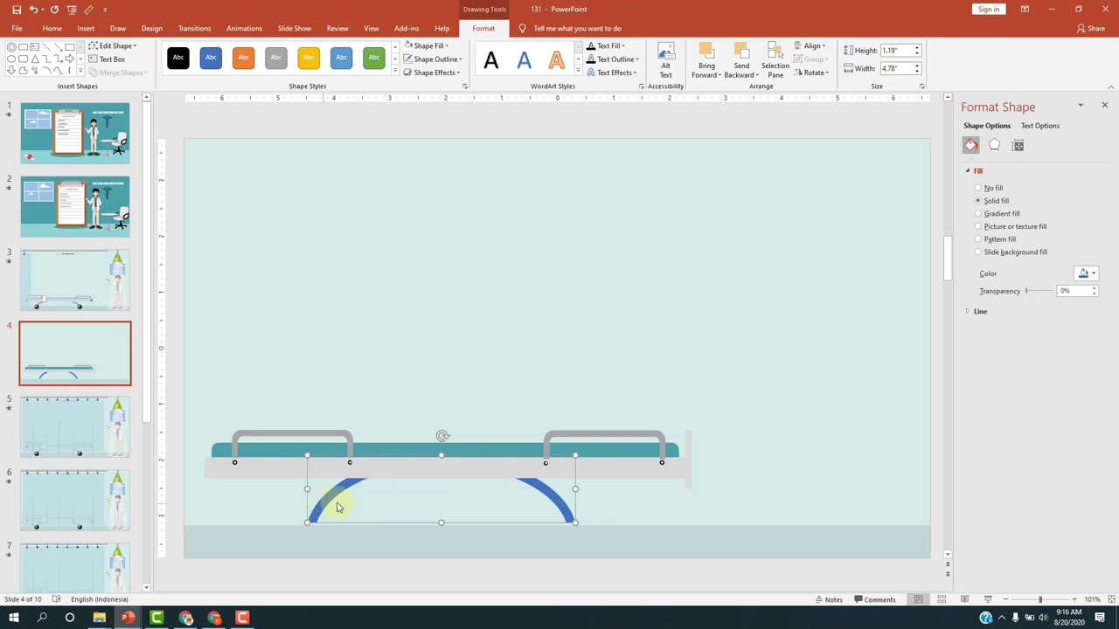
left_click(426, 46)
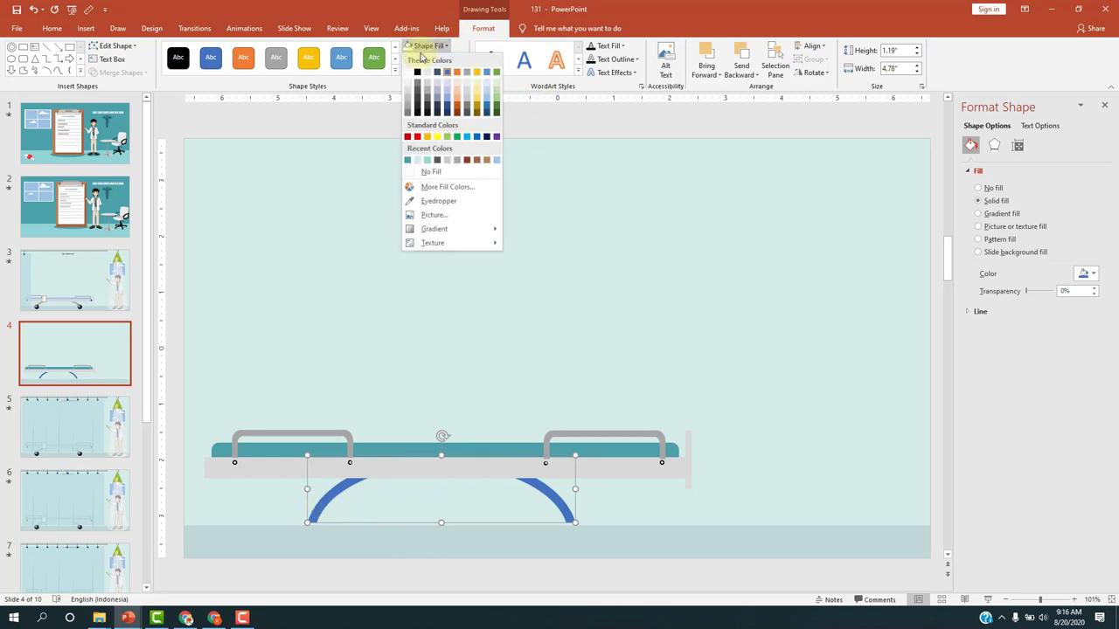
left_click(407, 110)
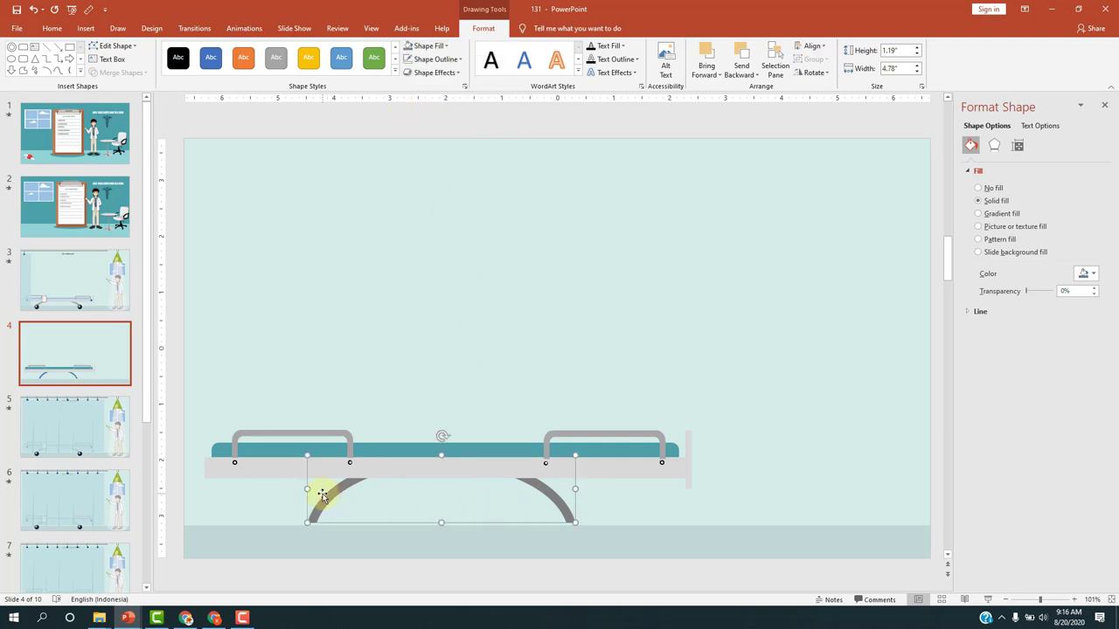
key("Page_Up")
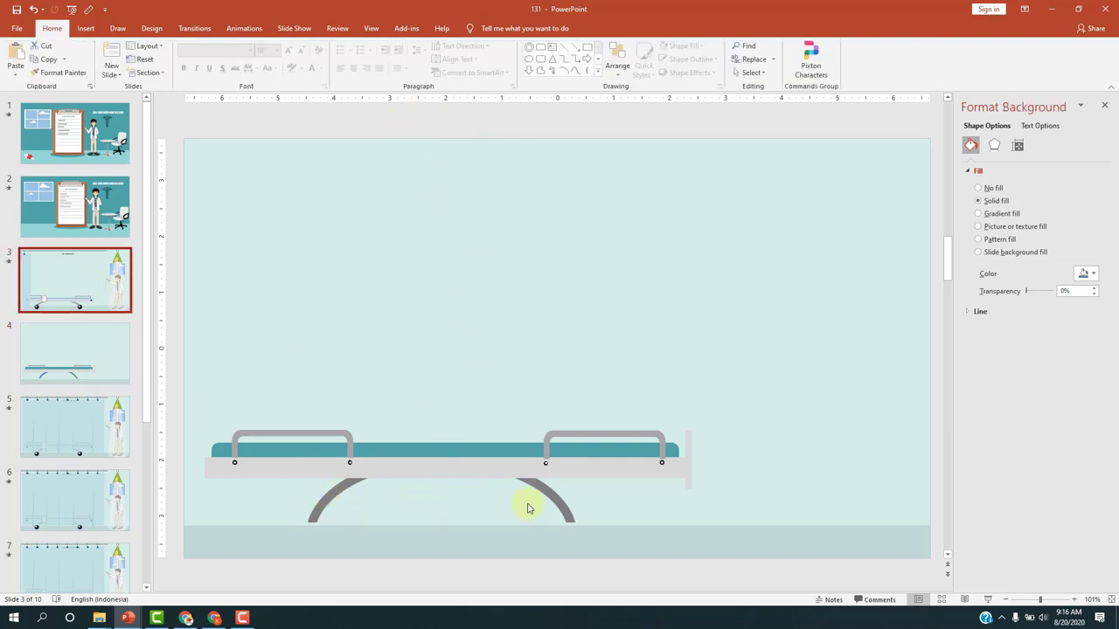
Copy the small bolt circle below the bed frame as a wheel, undoing an accidental frame move
left_click(76, 346)
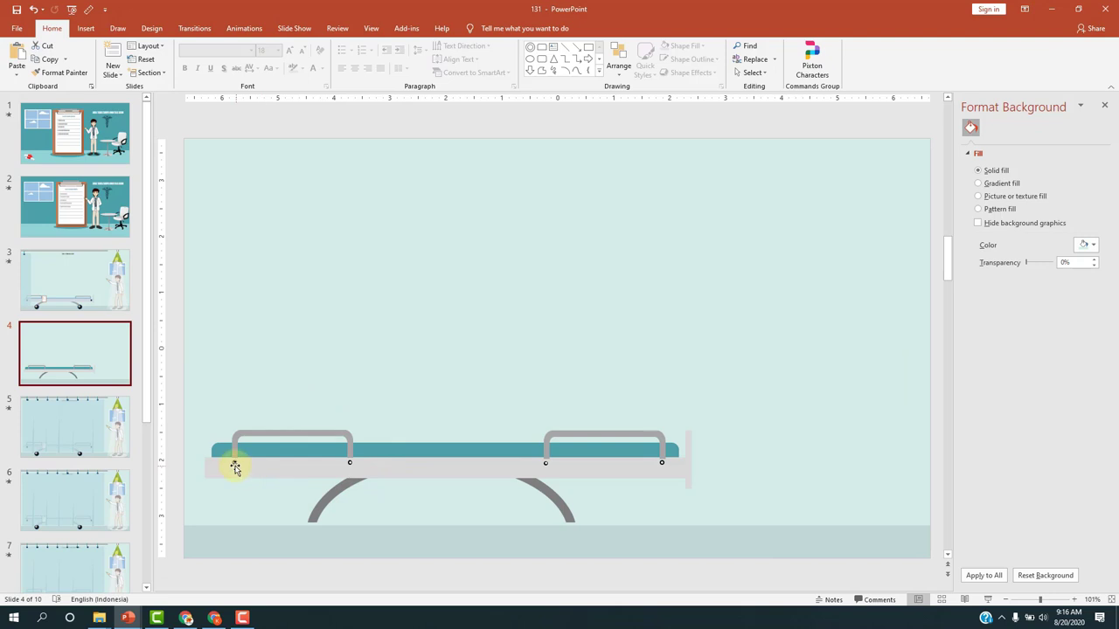
left_click(234, 466)
scroll(352, 461, "up", 10)
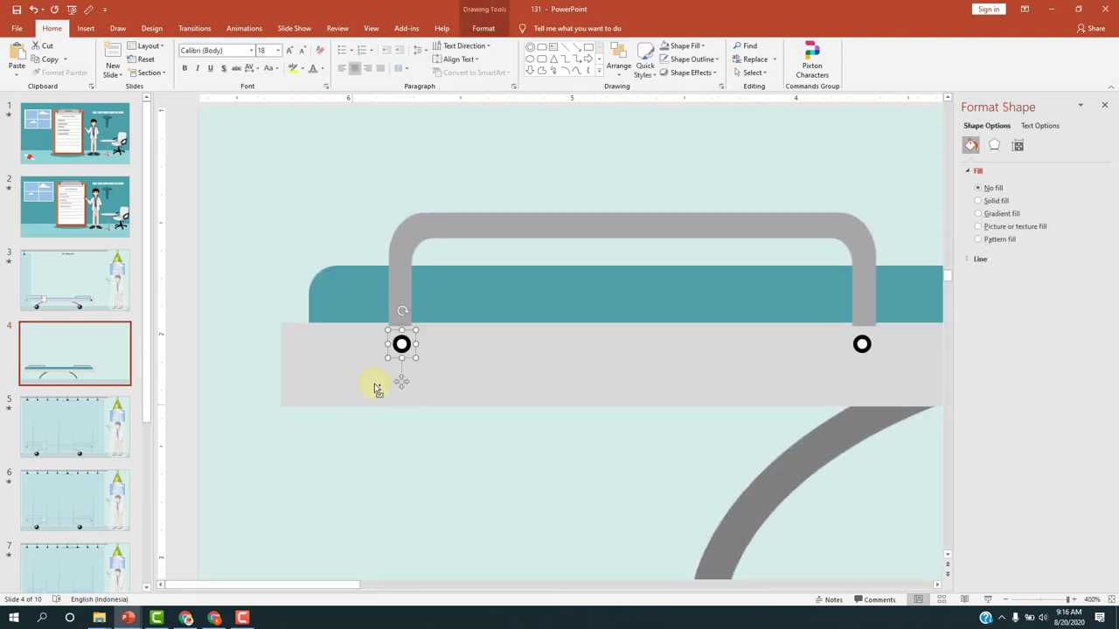
mouse_move(387, 382)
left_mouse_down()
mouse_move(442, 395)
mouse_move(497, 437)
left_mouse_up()
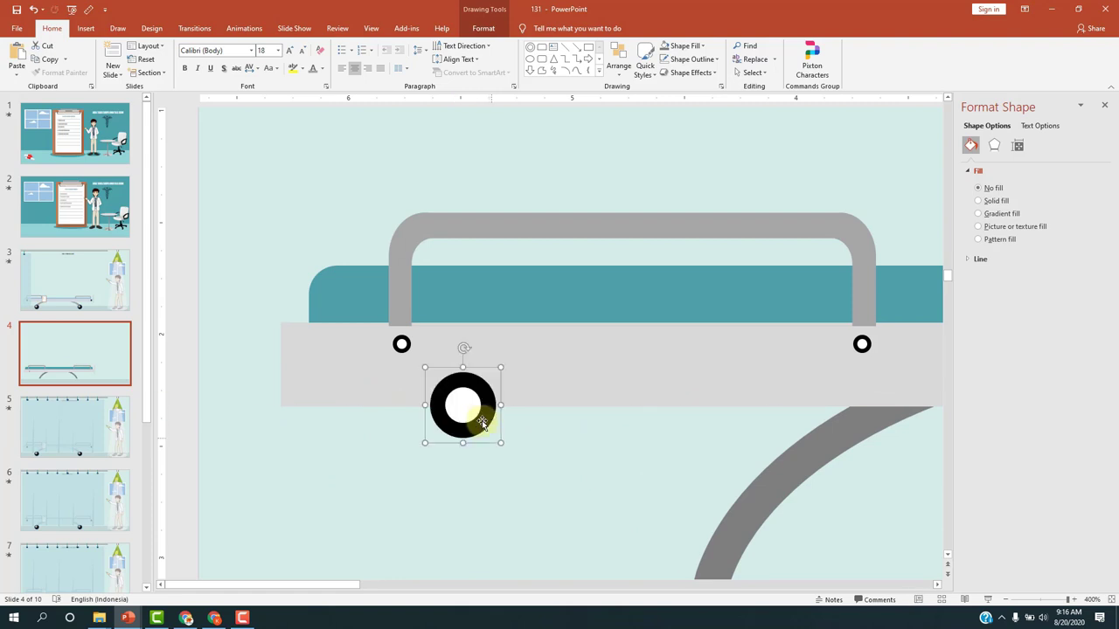
scroll(415, 411, "down", 8)
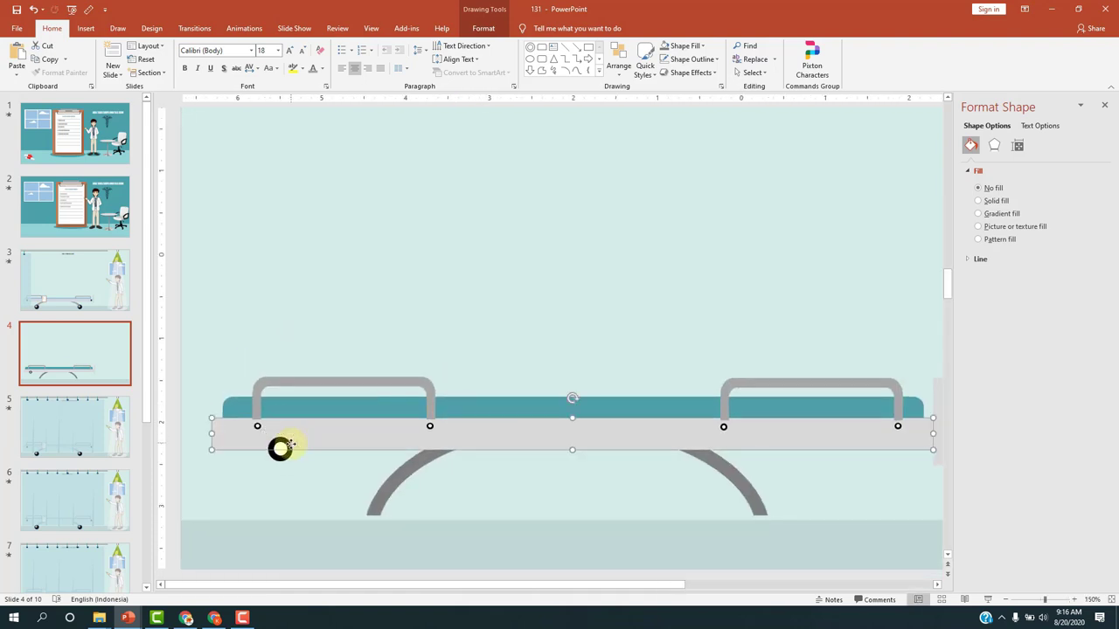
left_click_drag(289, 451, 372, 501)
key("ctrl+z")
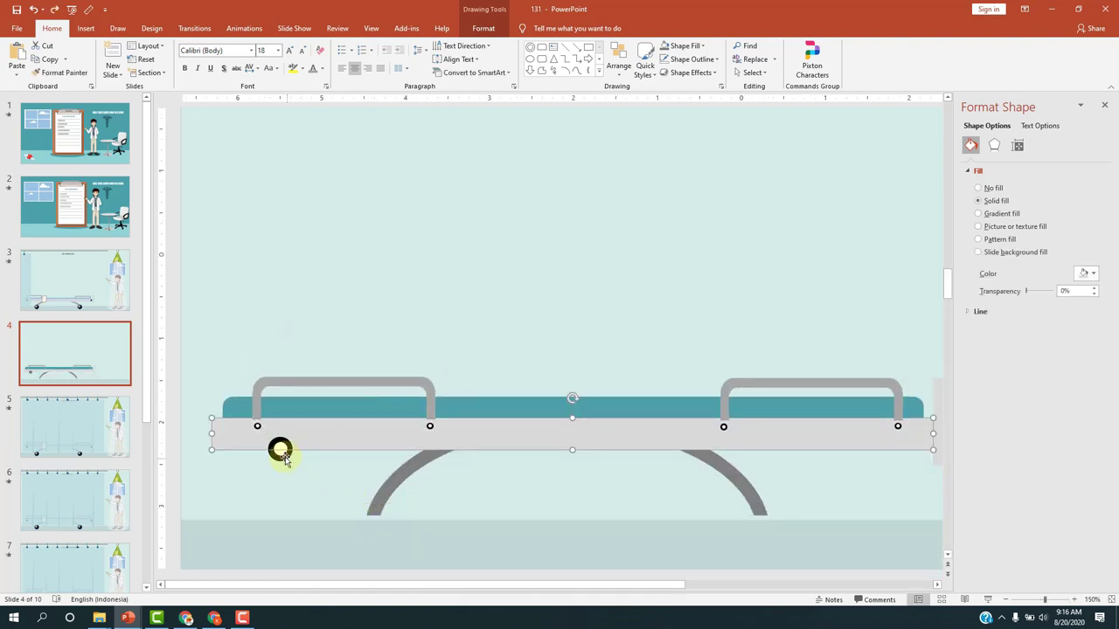
left_click(286, 461)
Place black wheels at the feet of both arch legs, then view slide 3
left_click_drag(288, 461, 772, 532)
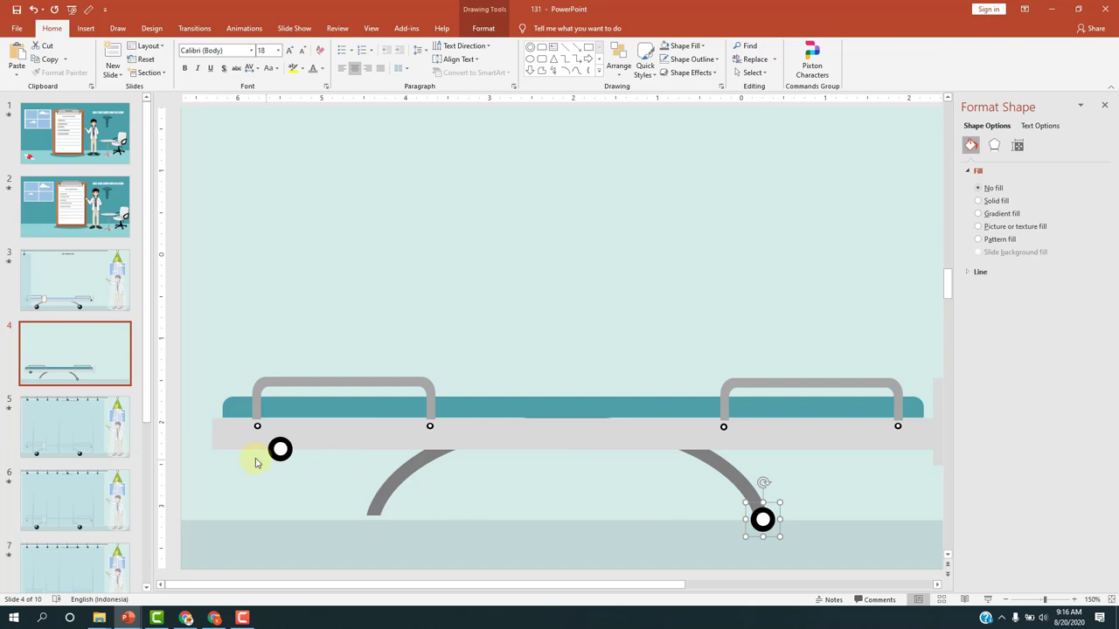
left_click_drag(280, 450, 372, 520)
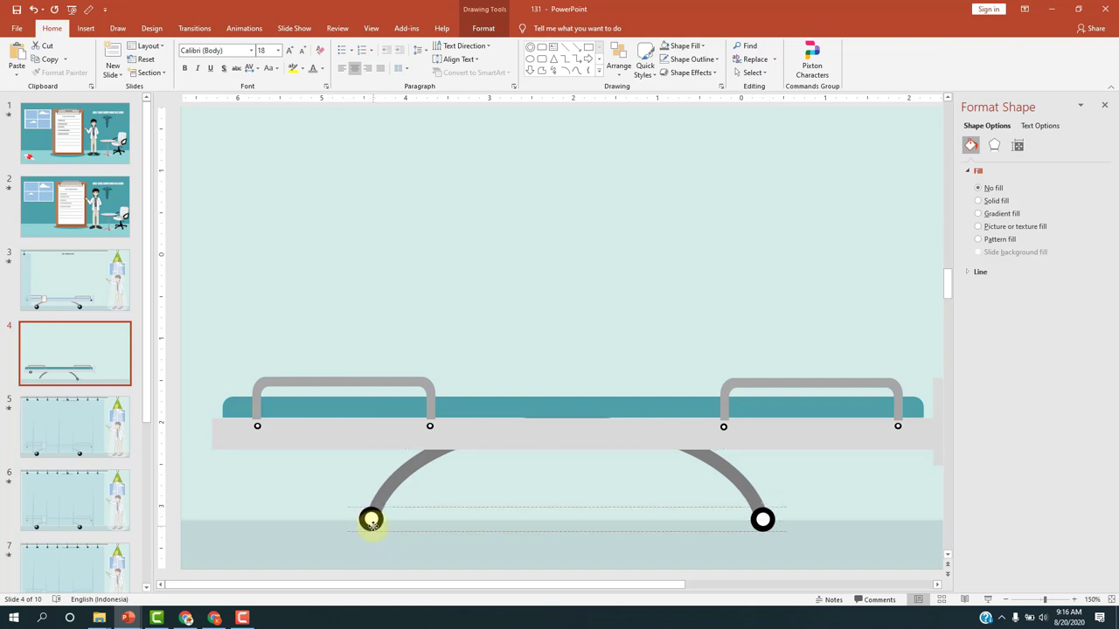
left_click(274, 507)
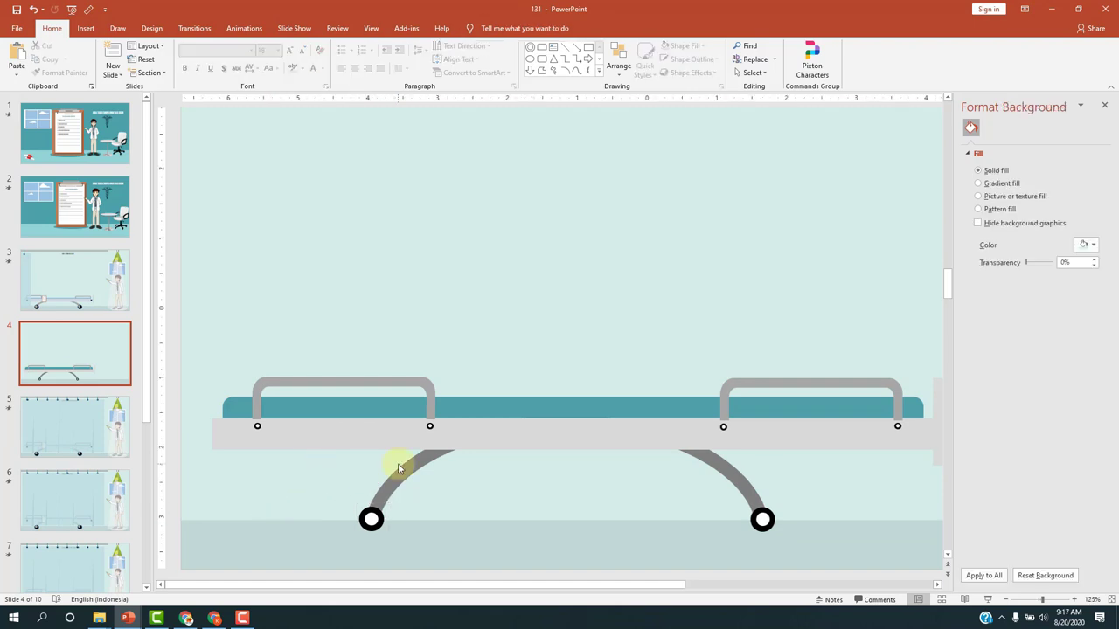
scroll(398, 463, "down", 5, "ctrl")
left_click(81, 300)
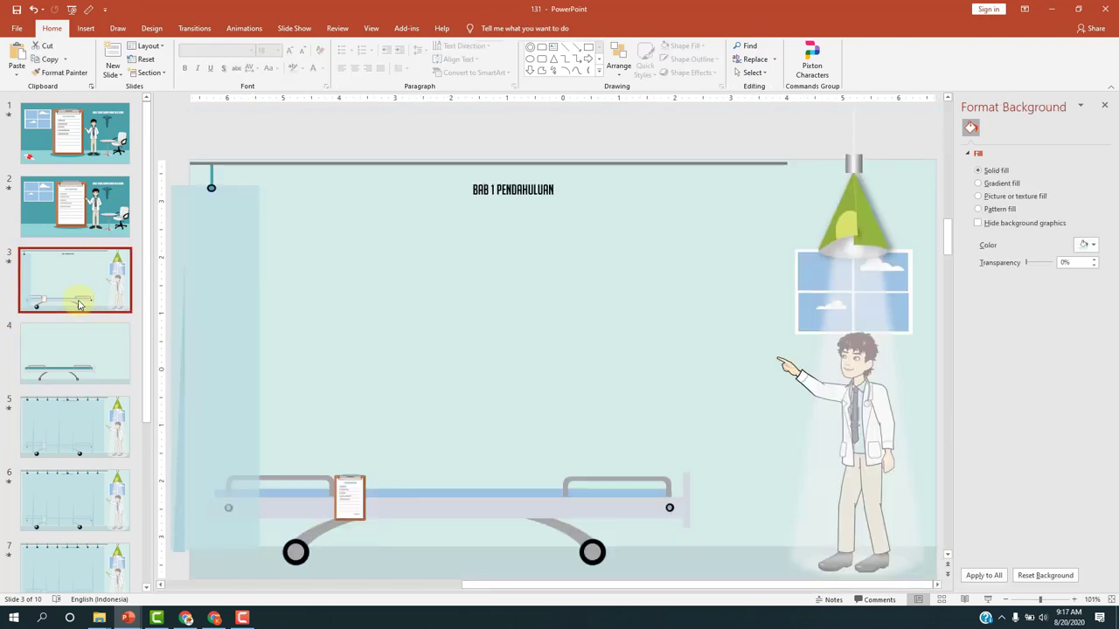
After comparing with slide 3, copy slide 4's grey bed frame bar up to the slide's top edge
left_click(111, 349)
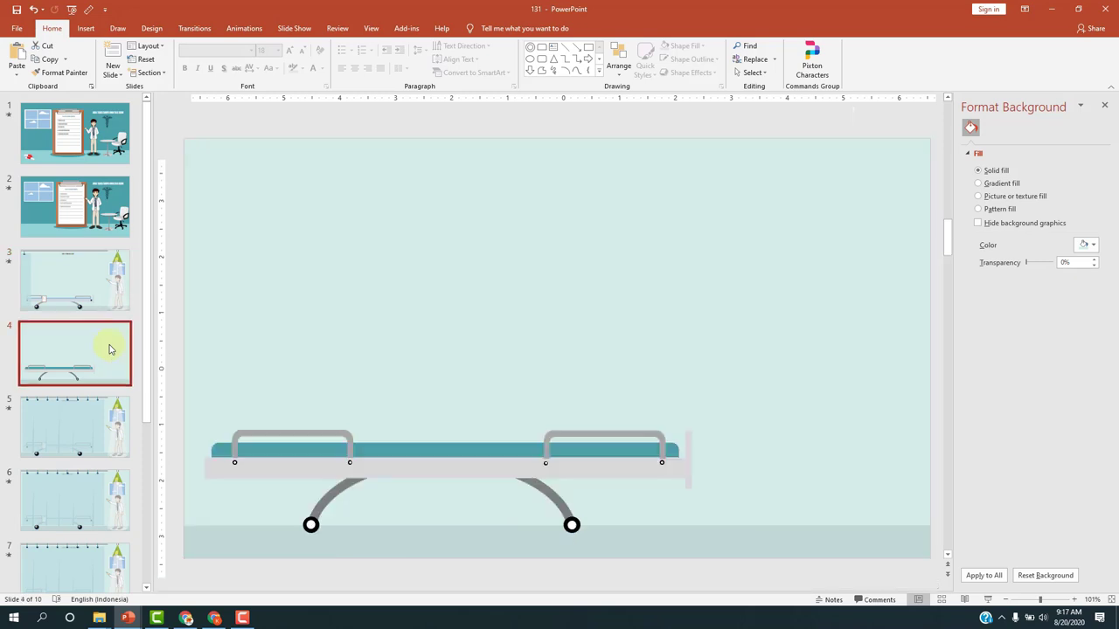
left_click(99, 292)
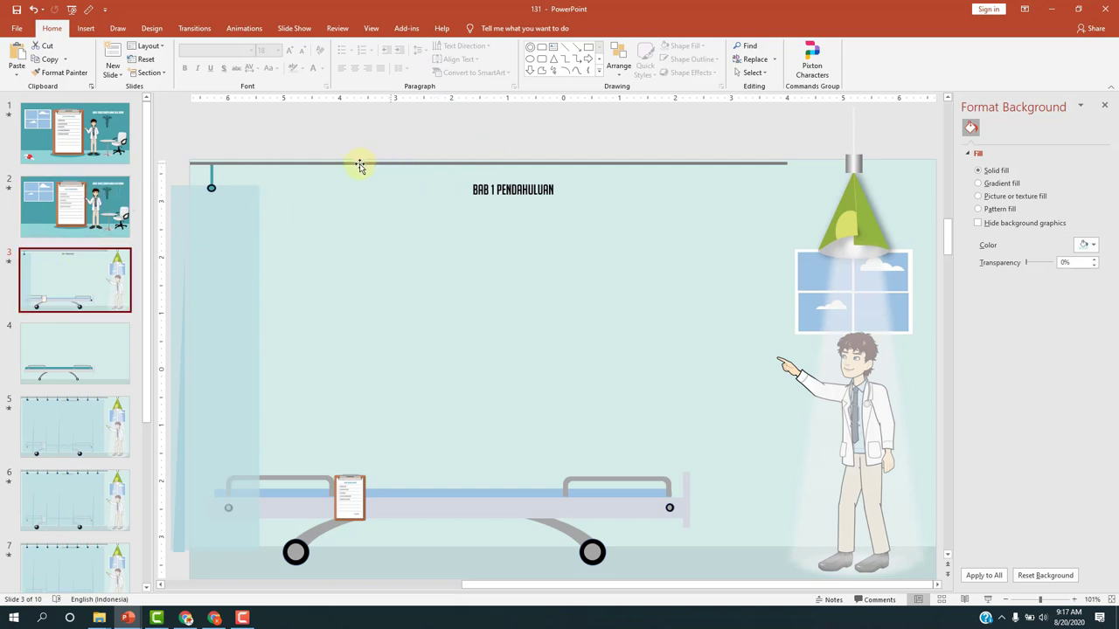
left_click(90, 334)
left_click(485, 464)
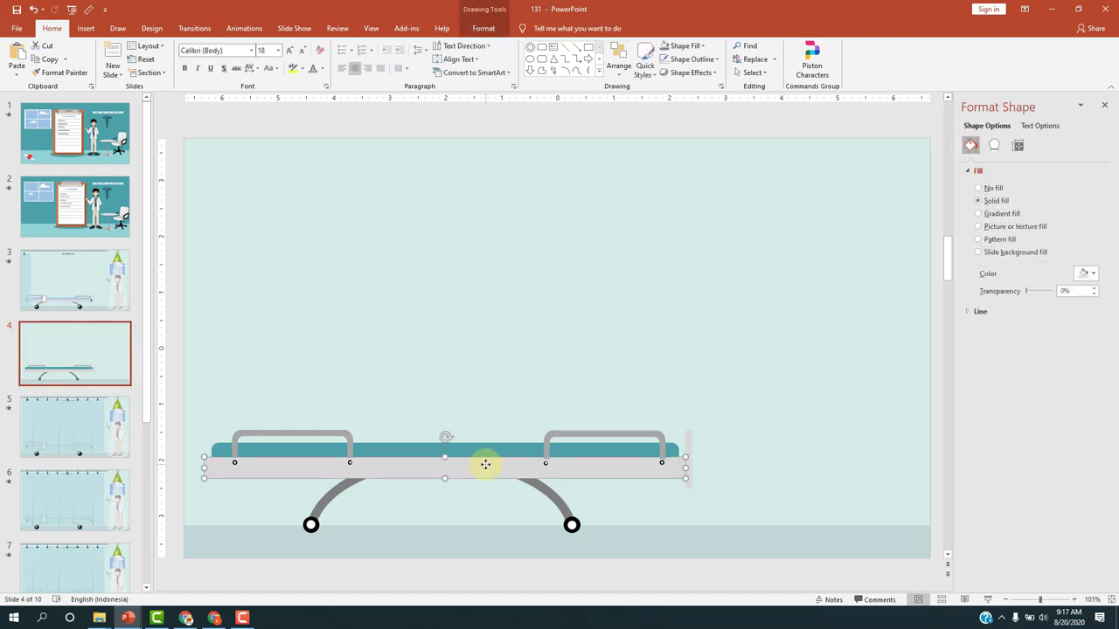
mouse_move(485, 464)
left_mouse_down()
mouse_move(456, 143)
mouse_move(425, 142)
left_mouse_up()
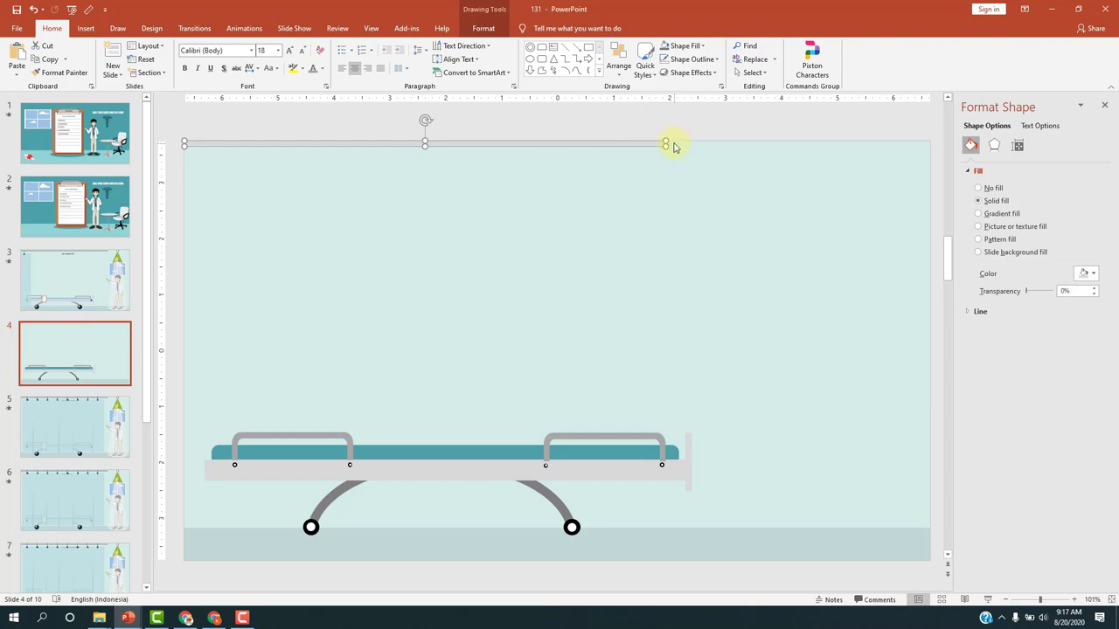
Stretch the top rail further right and fill it dark grey
left_click_drag(670, 141, 701, 143)
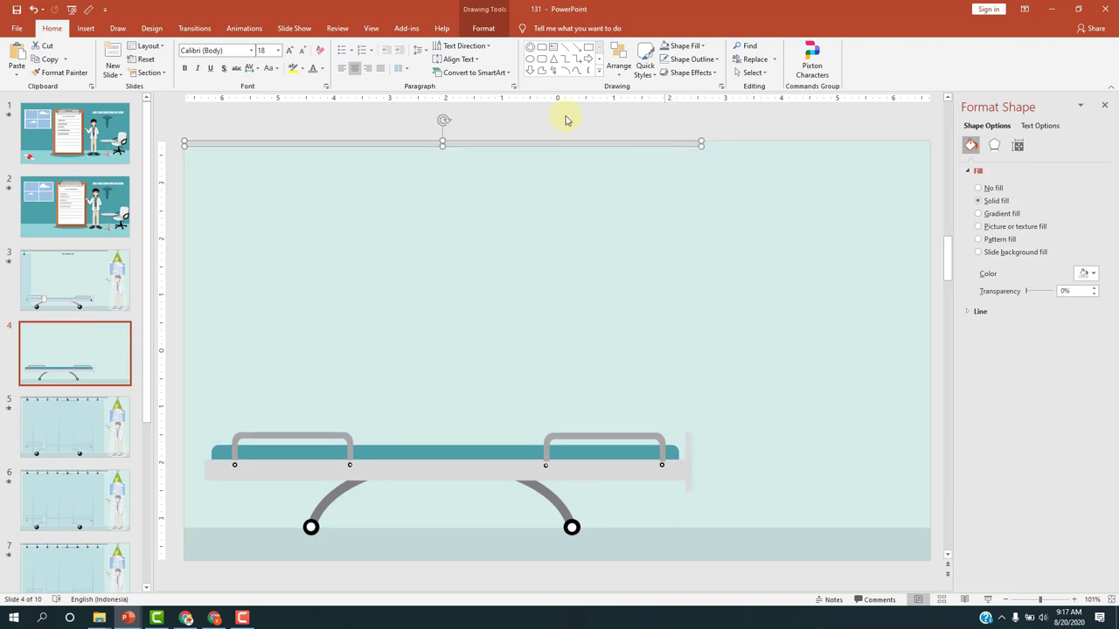
left_click(483, 28)
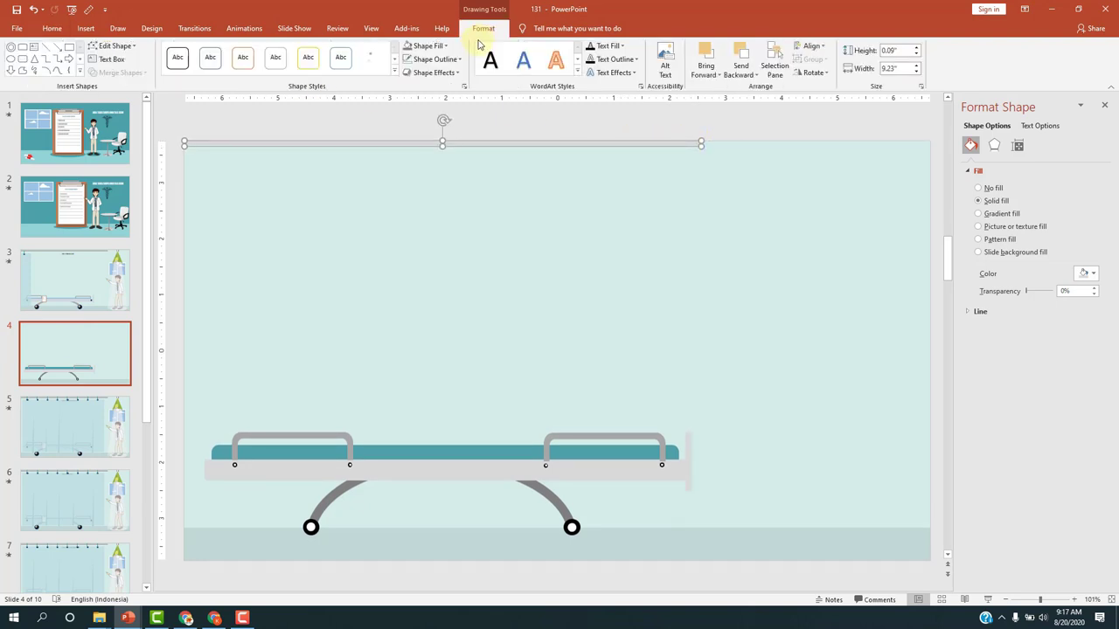
left_click(408, 48)
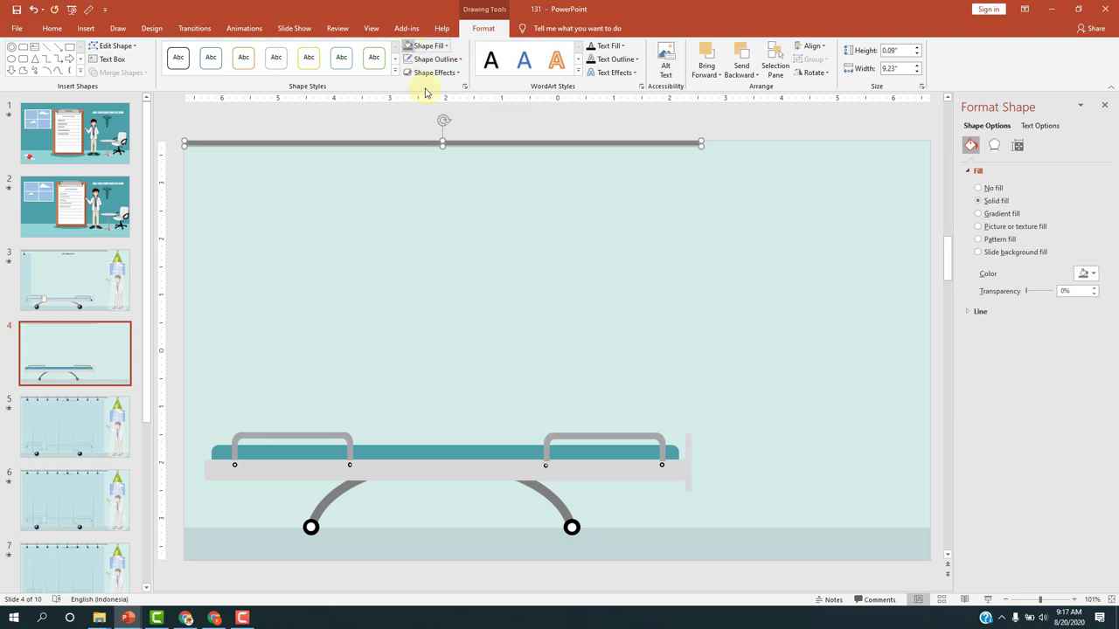
left_click(318, 124)
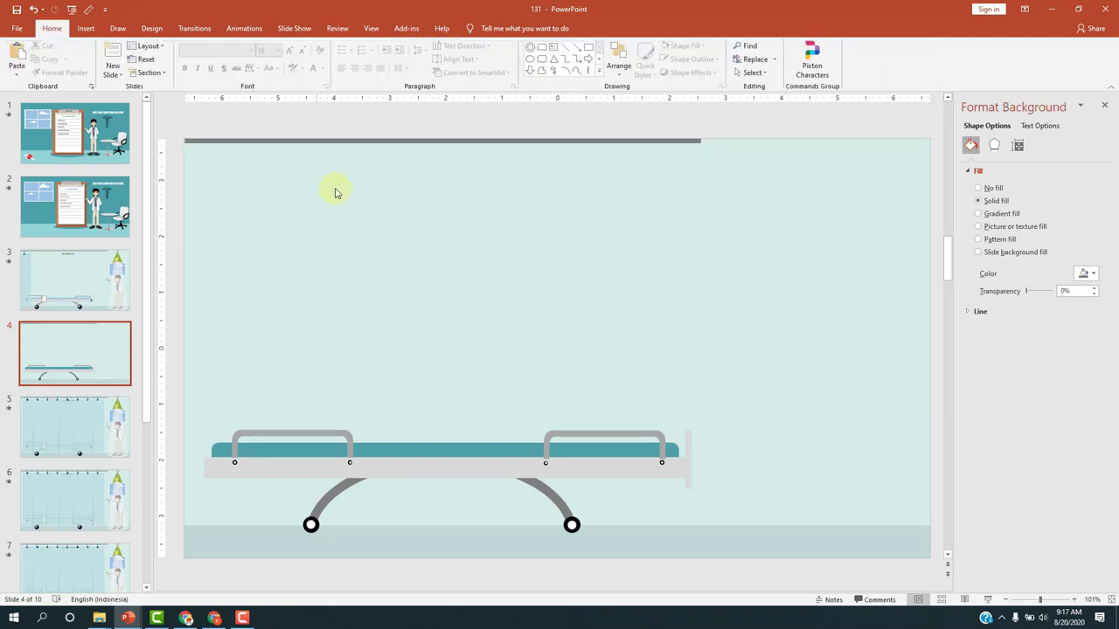
After checking slide 3's curtain rail, duplicate the dark grey top rail on slide 4
left_click(114, 276)
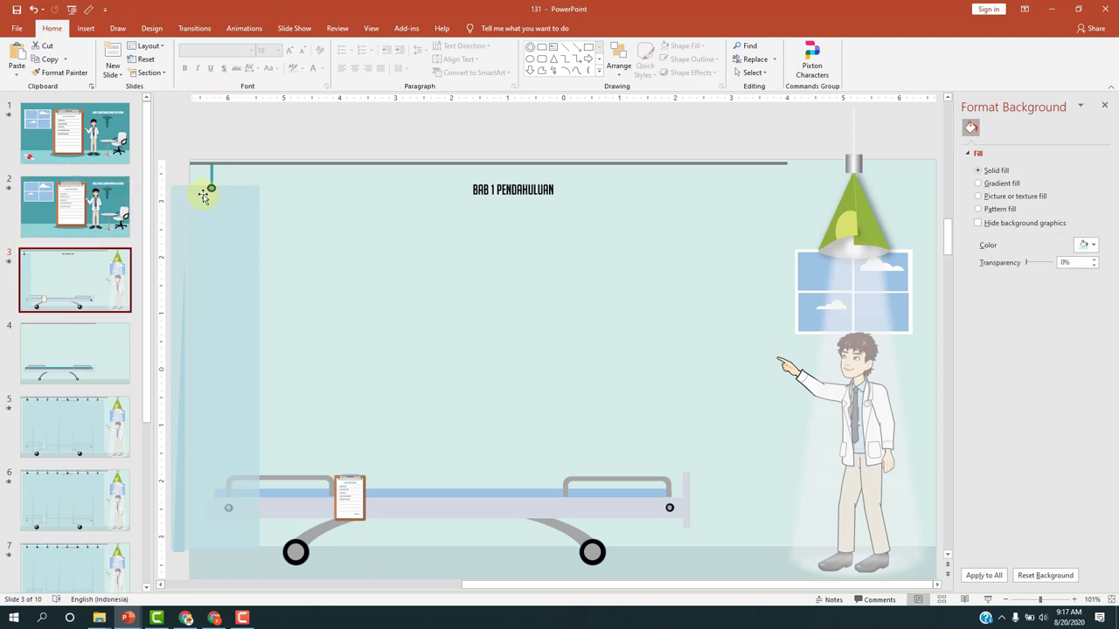
left_click(82, 358)
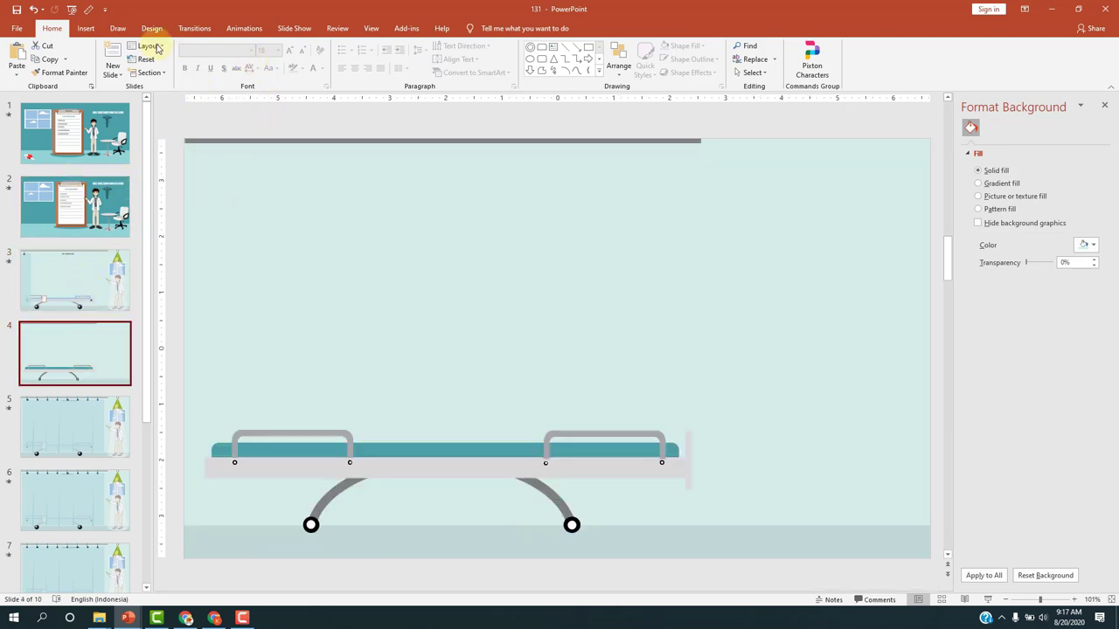
left_click(332, 143)
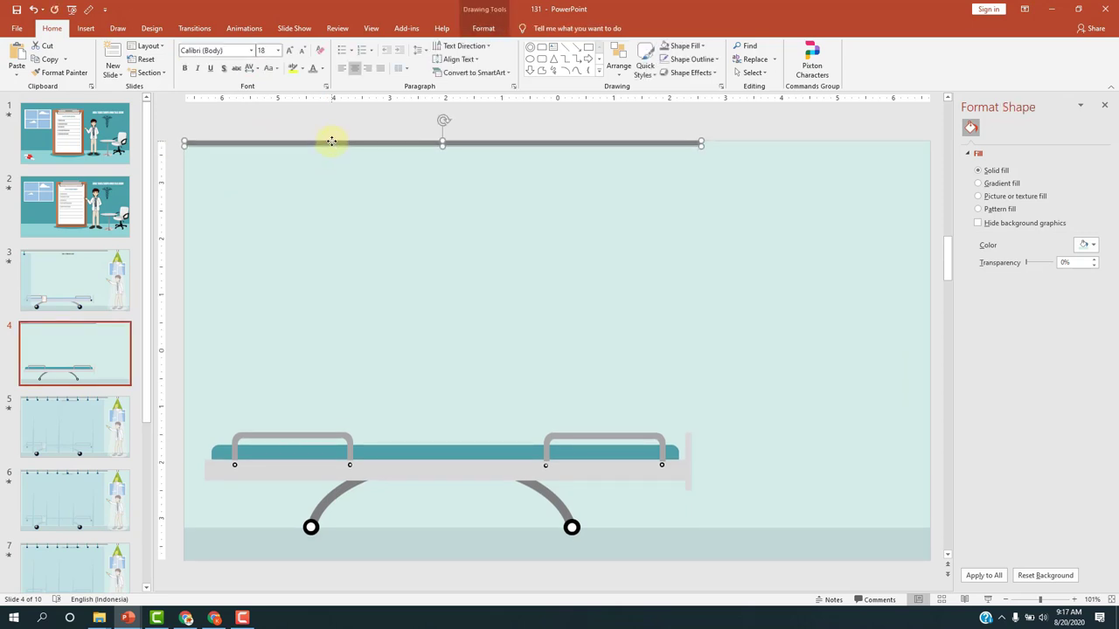
key("ctrl+d")
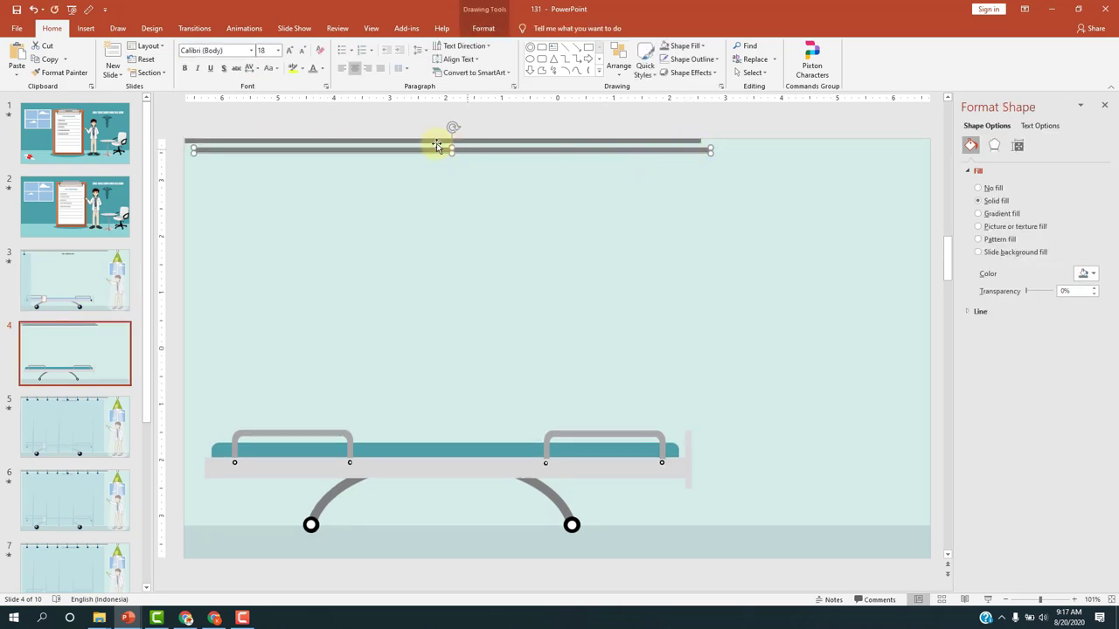
Rotate the copied bar 90° left, shorten it to a stub, and move it under the rail's left end
left_click(485, 29)
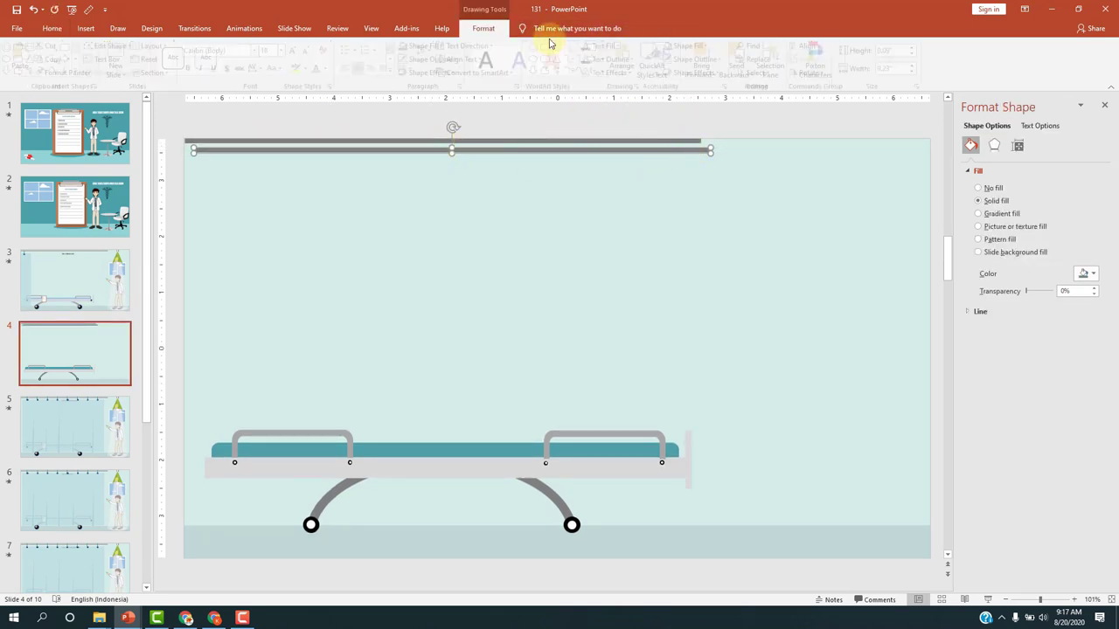
left_click(813, 71)
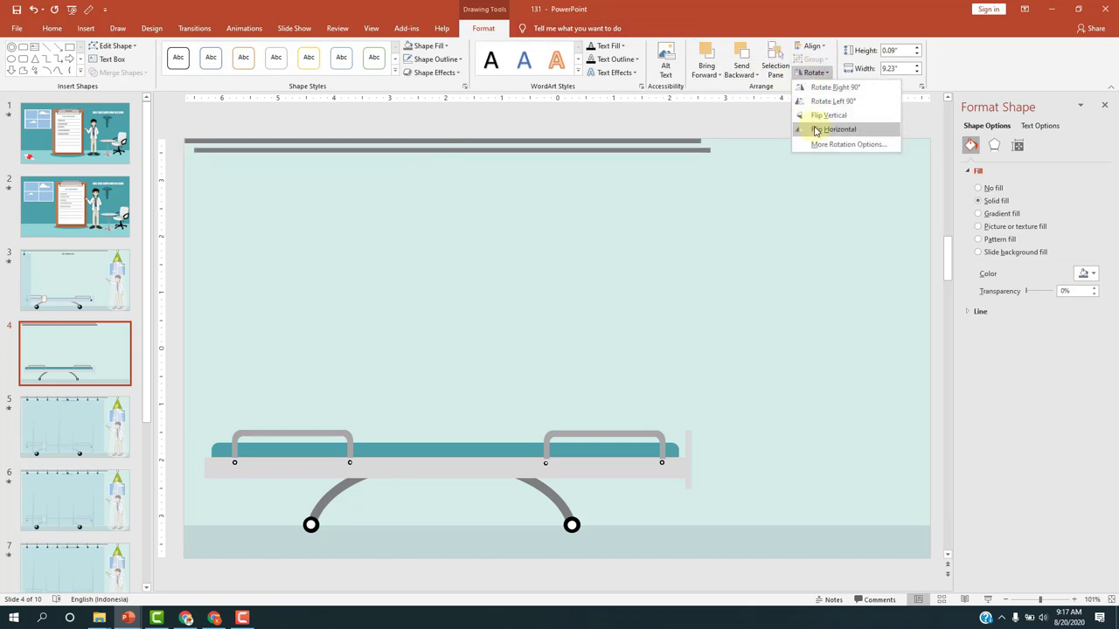
left_click(831, 105)
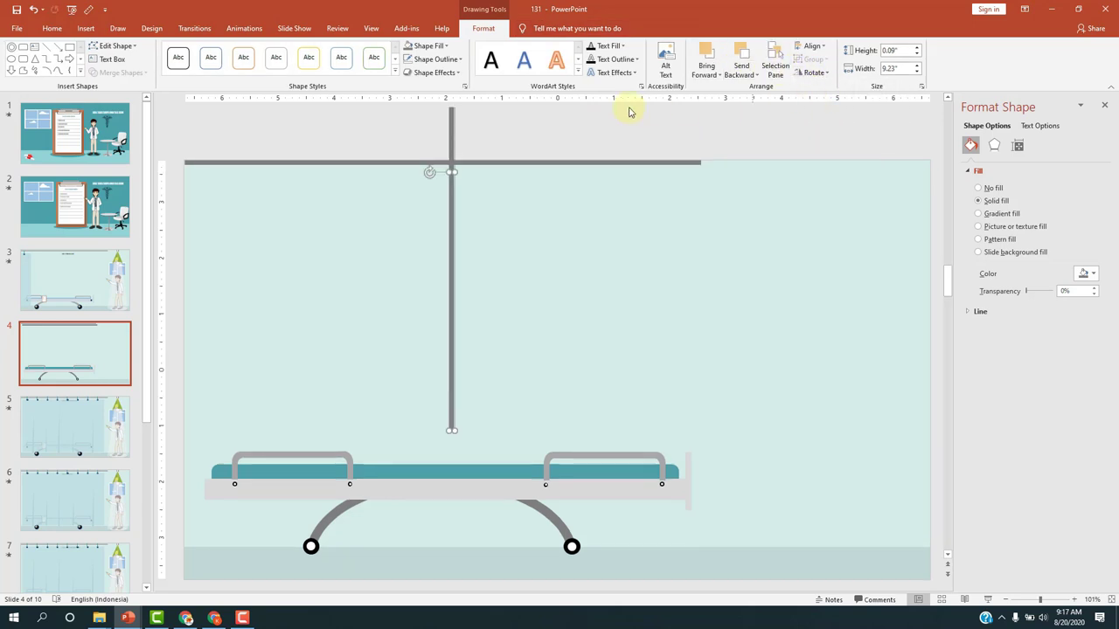
scroll(511, 156, "down", 4, "ctrl")
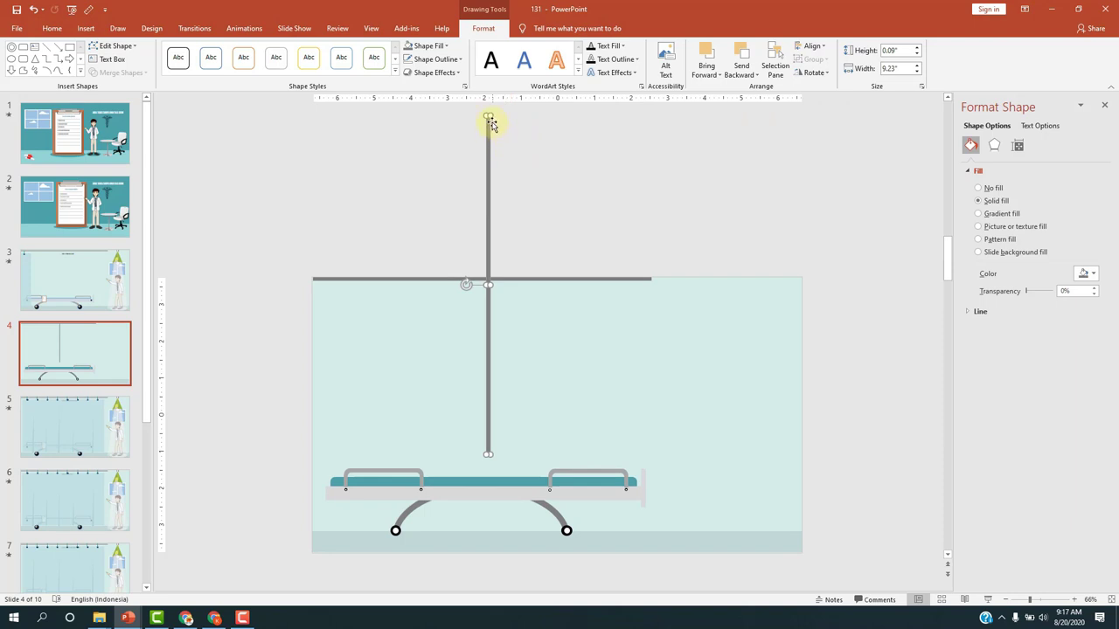
left_click_drag(489, 117, 488, 435)
scroll(488, 383, "down", 2)
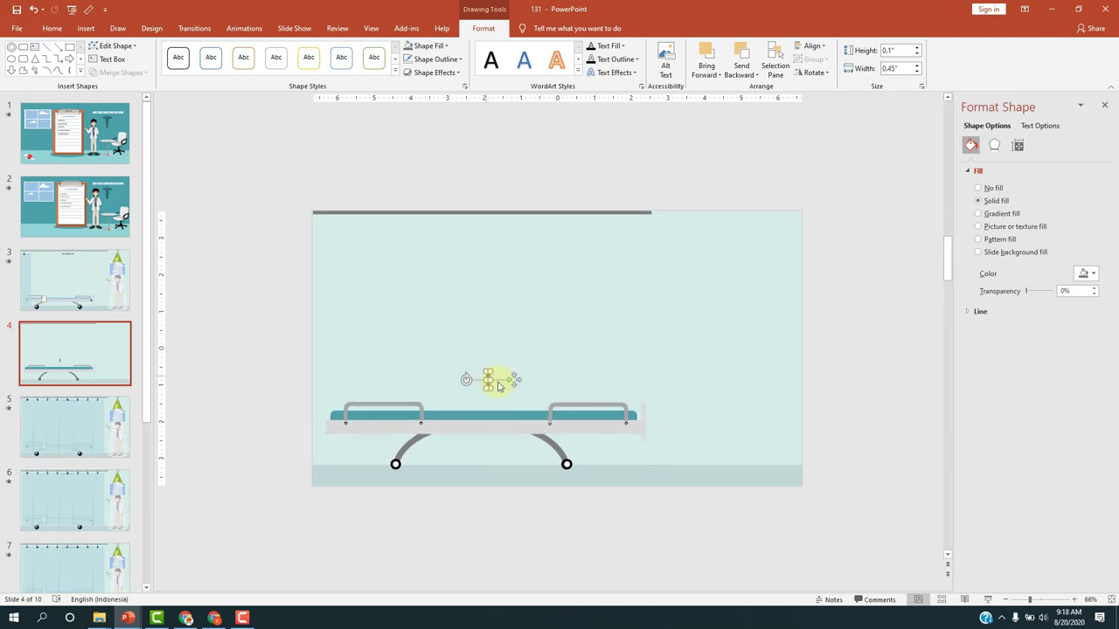
left_click_drag(514, 378, 347, 221)
Narrow and shorten the hanger to 0.05 x 0.36 inches, nudging the ceiling rail slightly
scroll(419, 250, "up", 5, "ctrl")
scroll(319, 204, "up", 3, "ctrl")
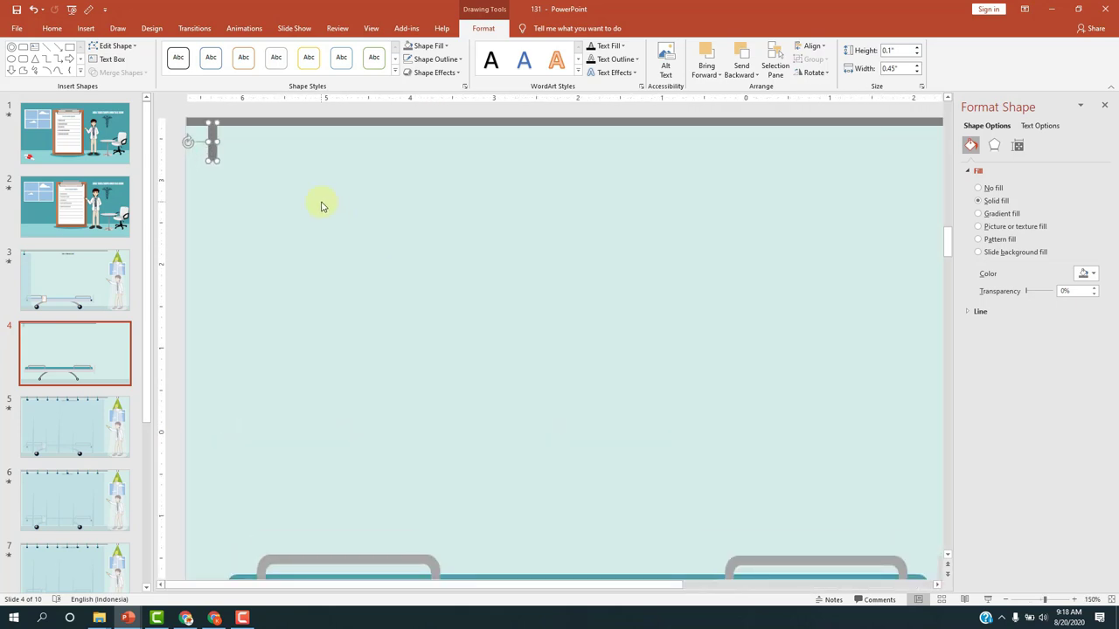
scroll(271, 197, "up", 1, "ctrl")
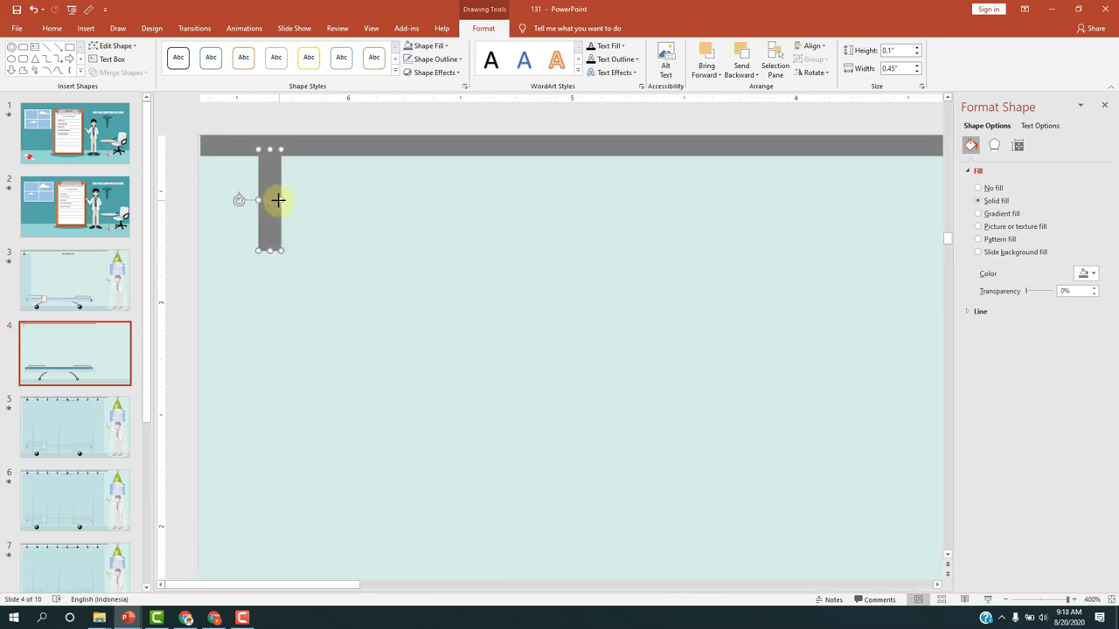
left_click_drag(278, 200, 268, 200)
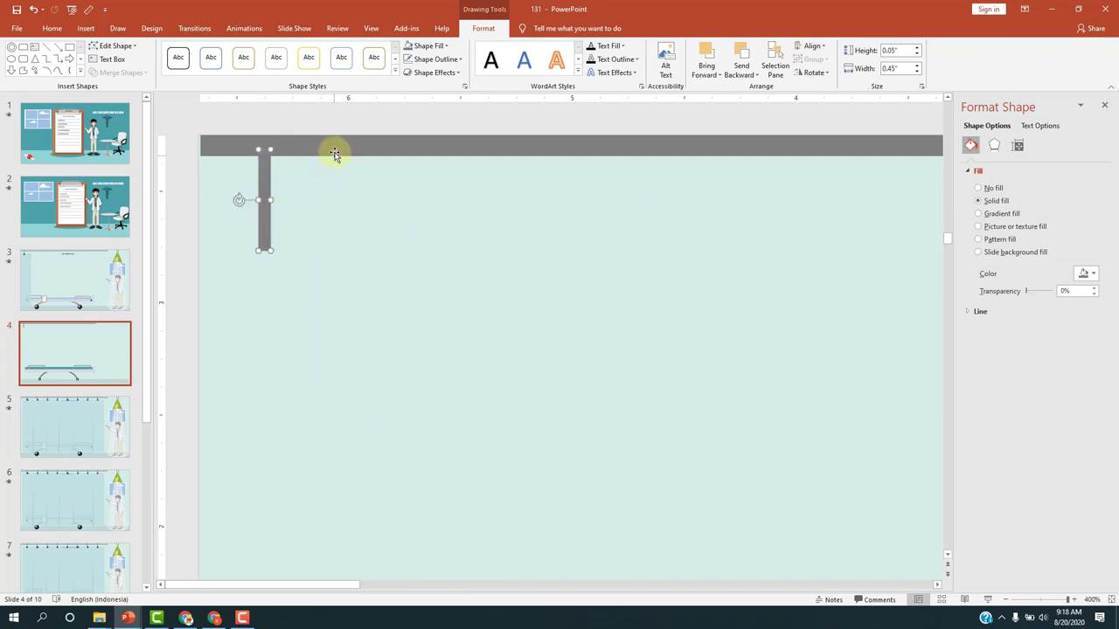
left_click_drag(332, 148, 333, 148)
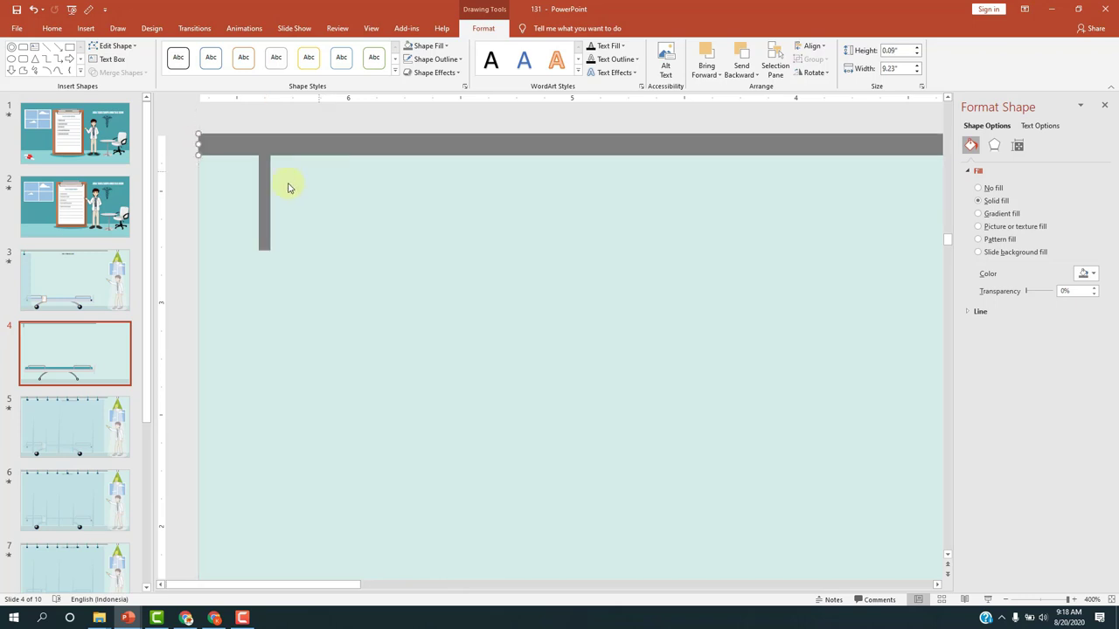
left_click(267, 190)
left_click_drag(266, 250, 264, 228)
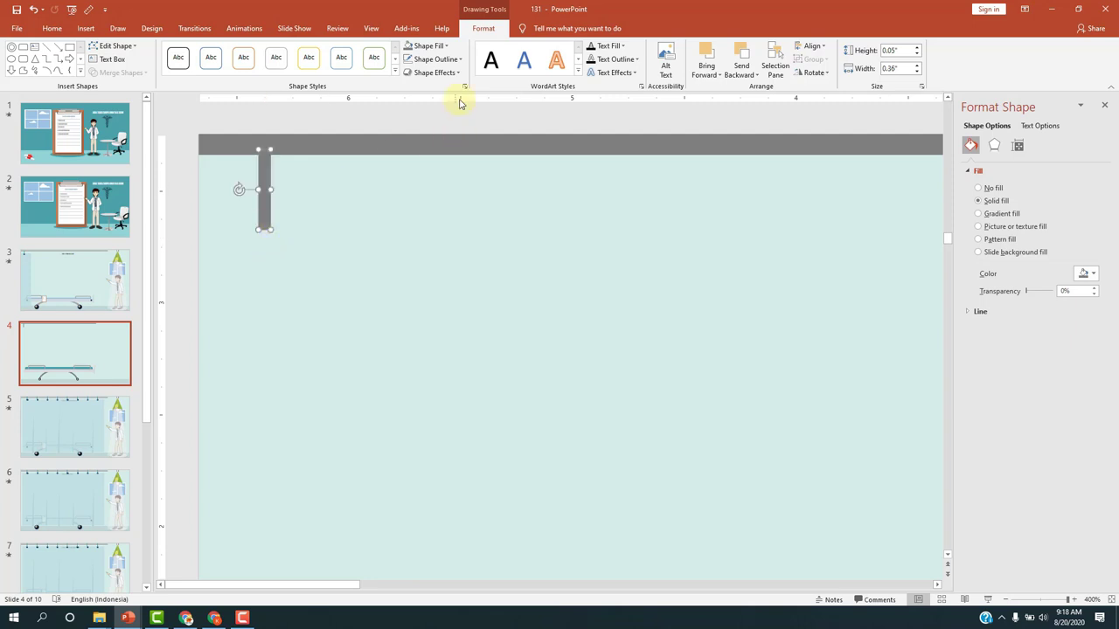
Fill the short hanging bar with the recent teal colour, comparing against slide 3 before returning
left_click(429, 46)
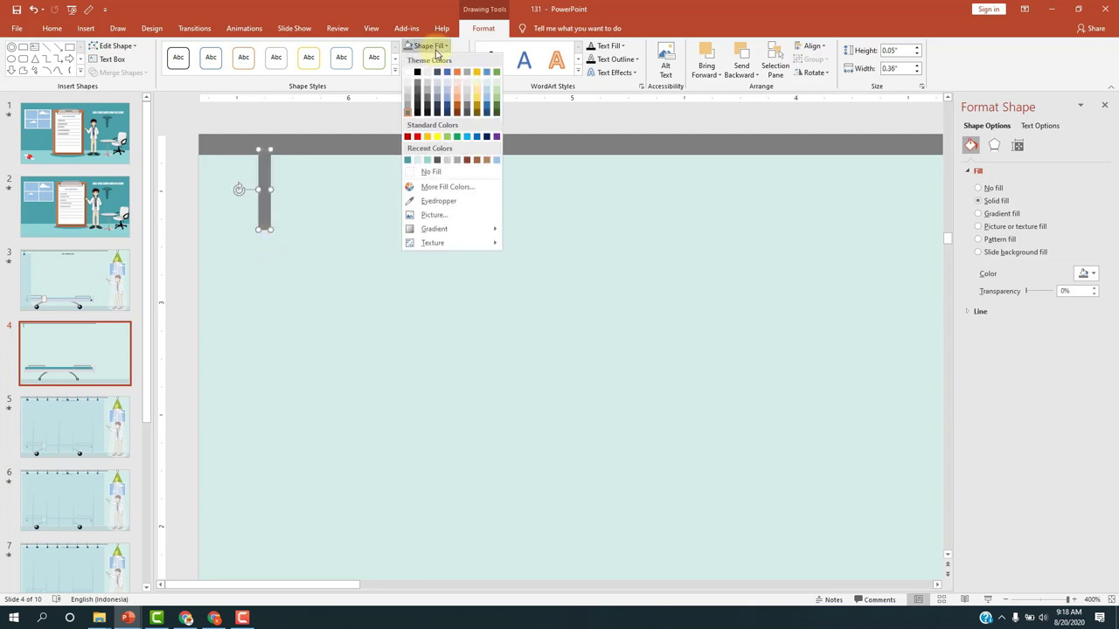
left_click(409, 162)
left_click(67, 281)
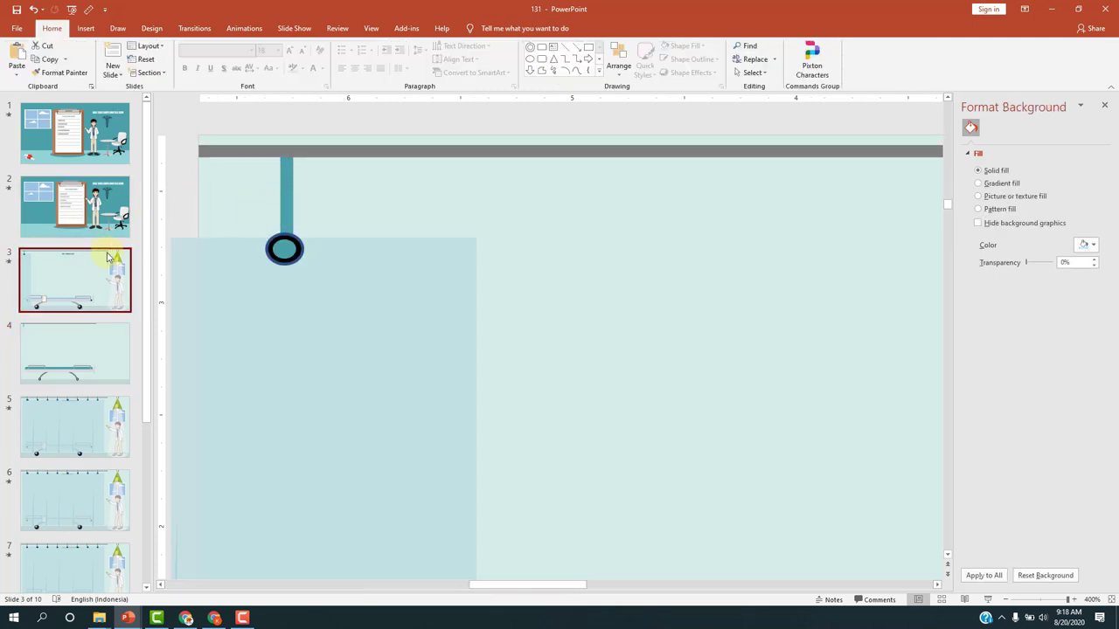
left_click(90, 339)
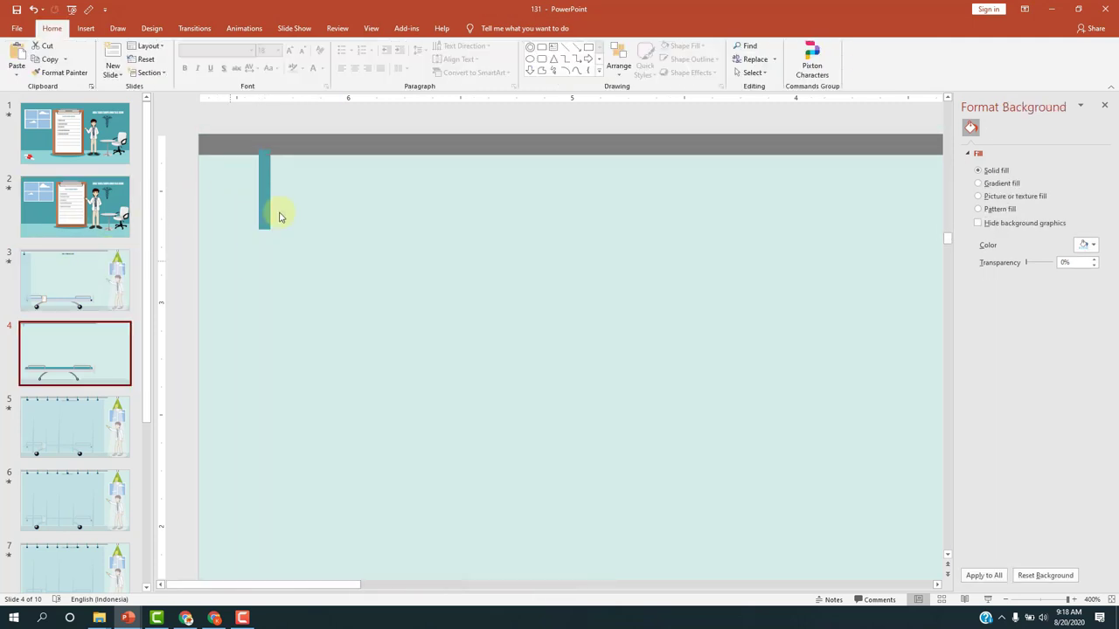
left_click(265, 187)
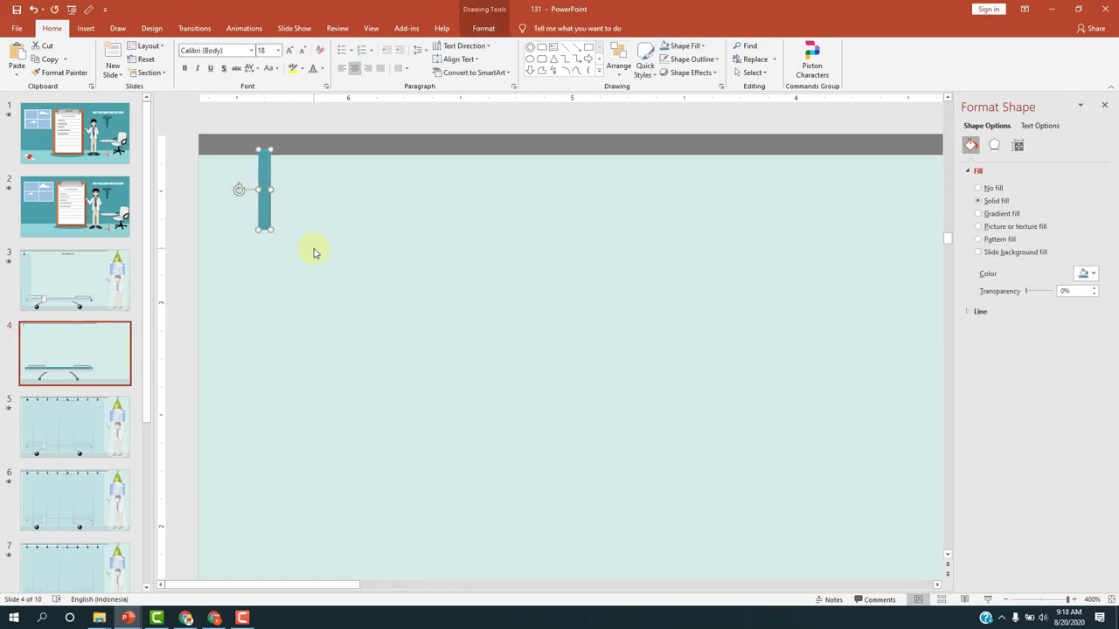
scroll(408, 254, "down", 3, "ctrl")
scroll(410, 252, "down", 3, "ctrl")
scroll(410, 253, "down", 3, "ctrl")
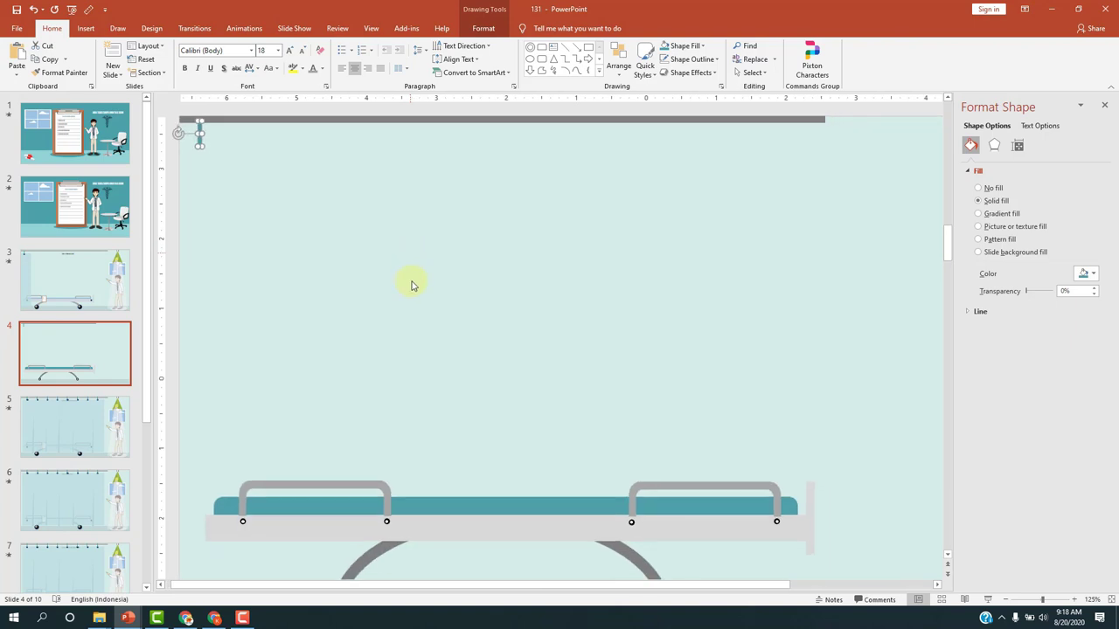
scroll(412, 282, "down", 3, "ctrl")
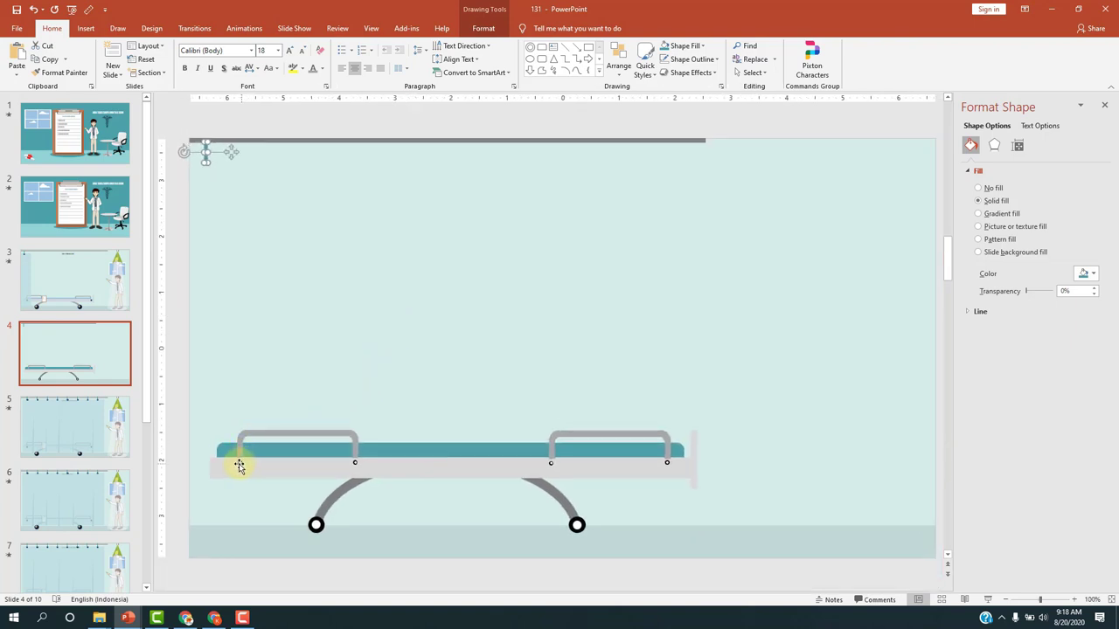
Move the small dark ring from the bed's left end up to the teal bar's lower end
left_click(239, 464)
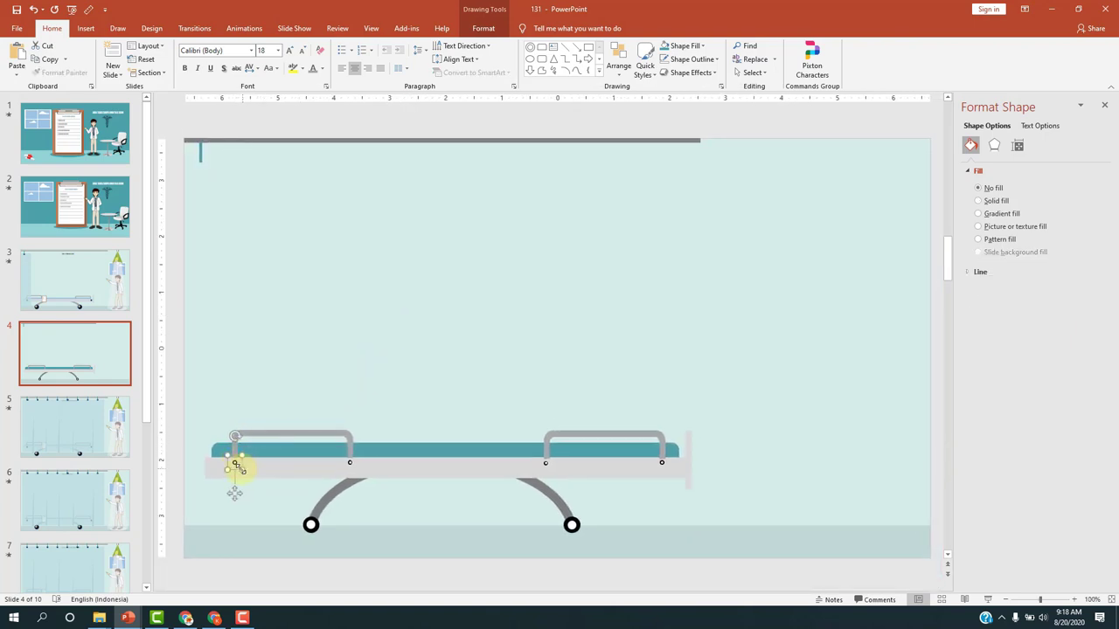
left_click_drag(234, 469, 206, 172)
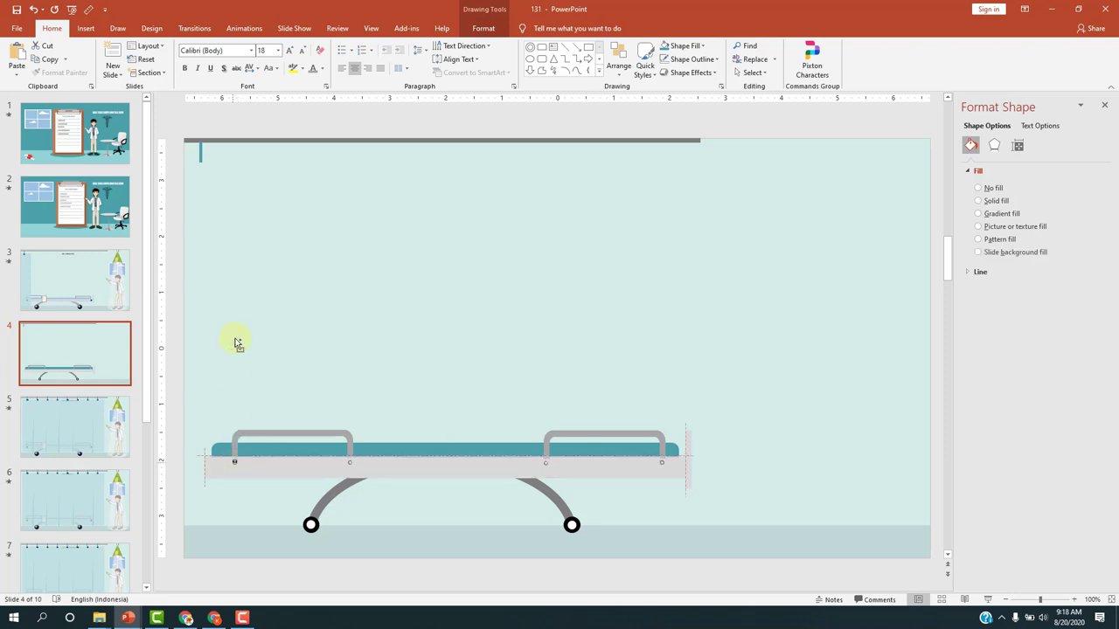
key("ctrl+z")
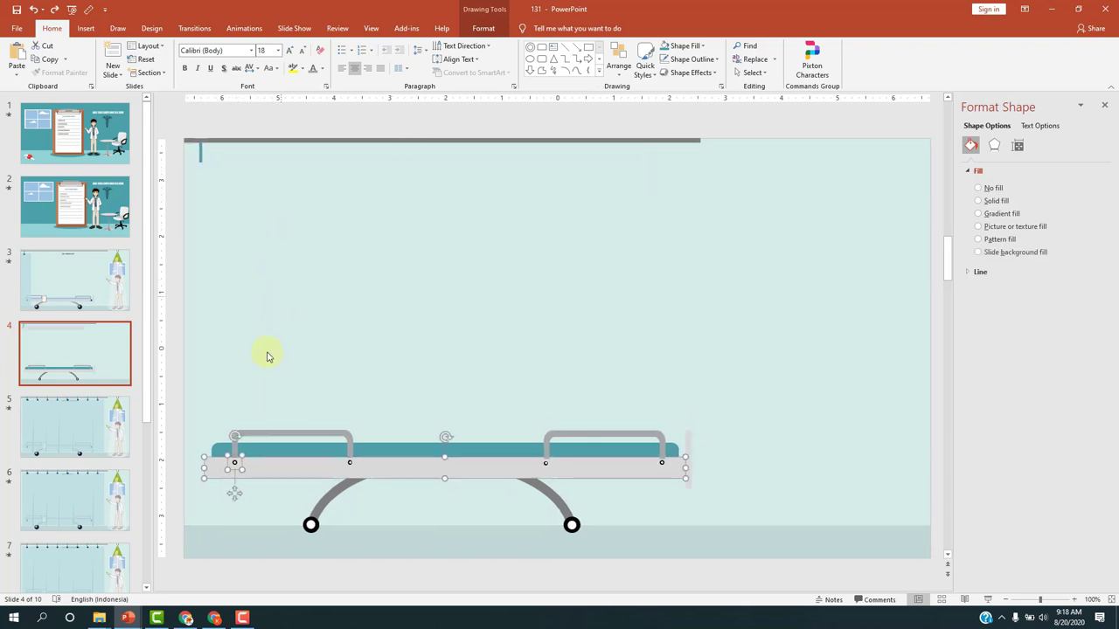
key("Escape")
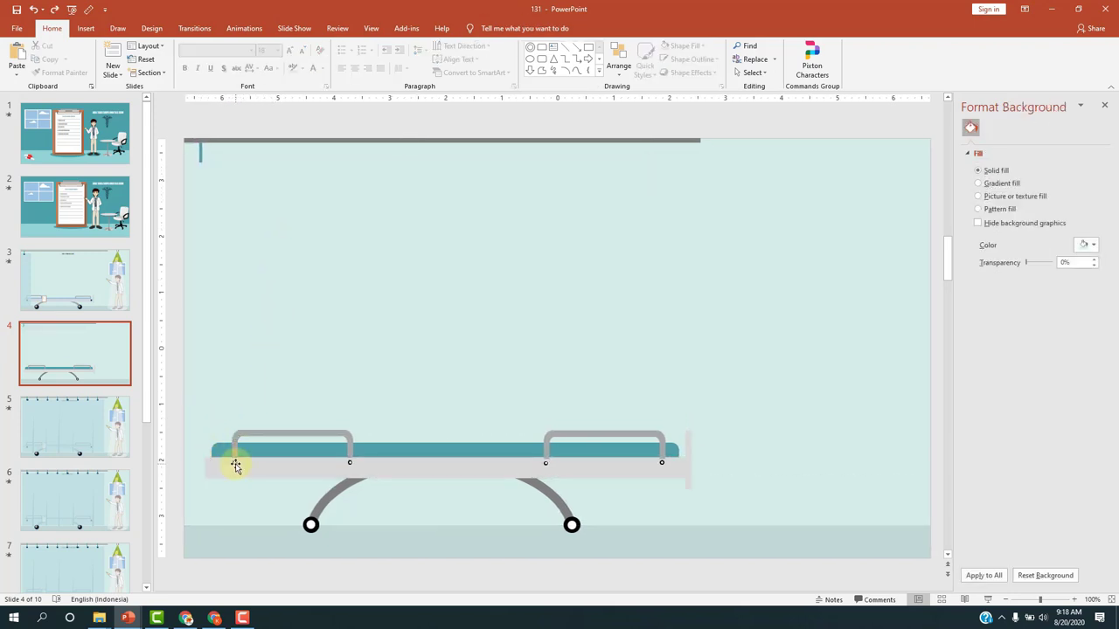
left_click(235, 466)
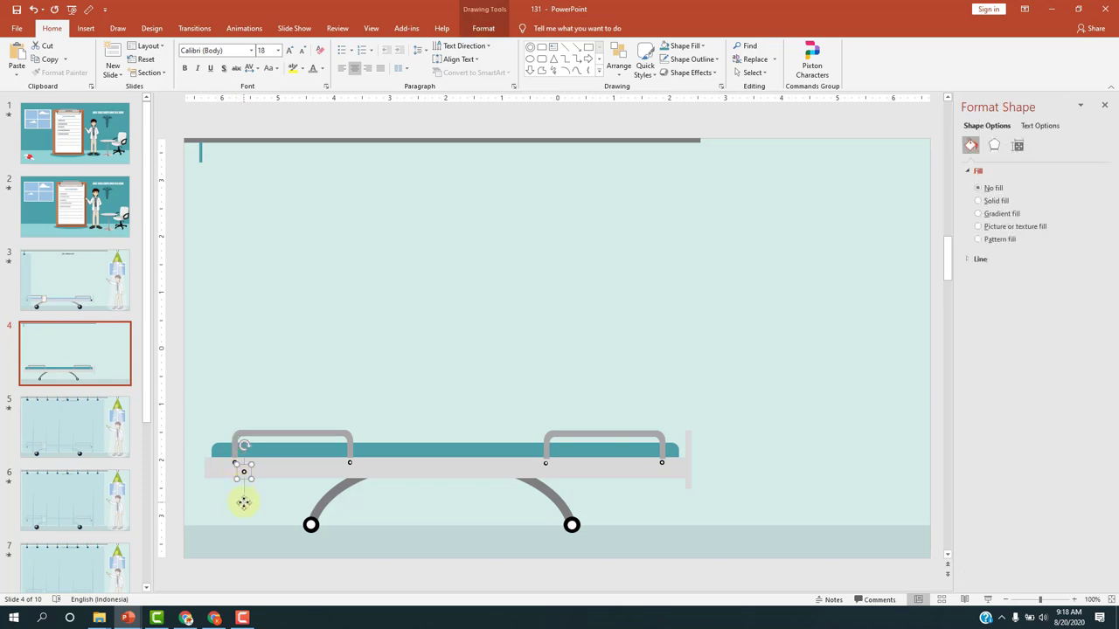
left_click_drag(244, 502, 196, 177)
scroll(306, 226, "up", 10, "ctrl")
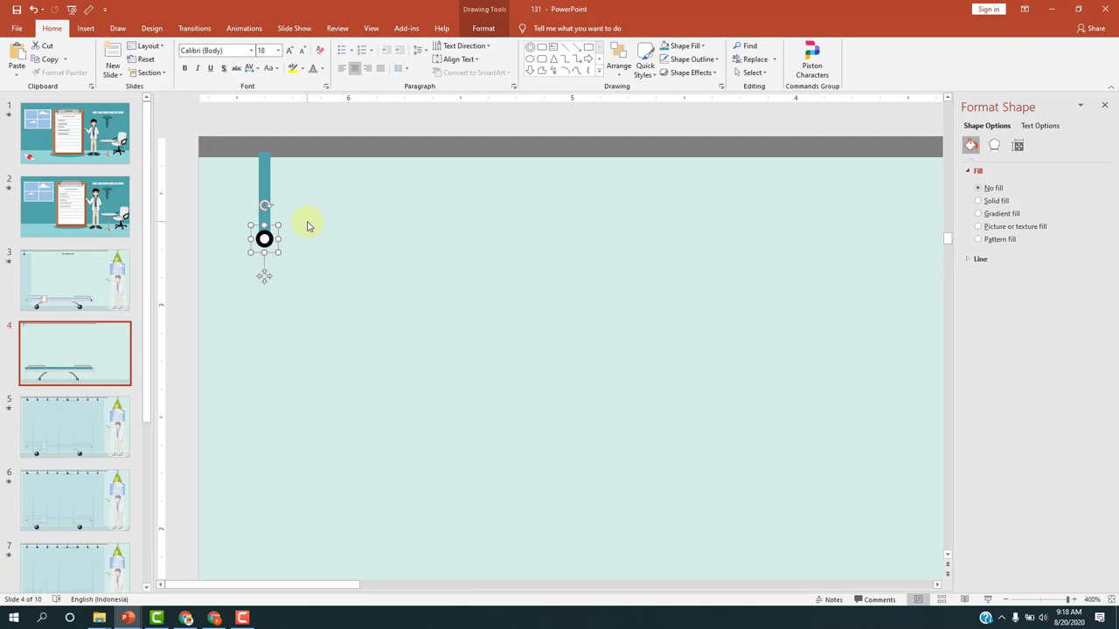
Select the teal bar and the ring together and group them into one hook
left_click(267, 259)
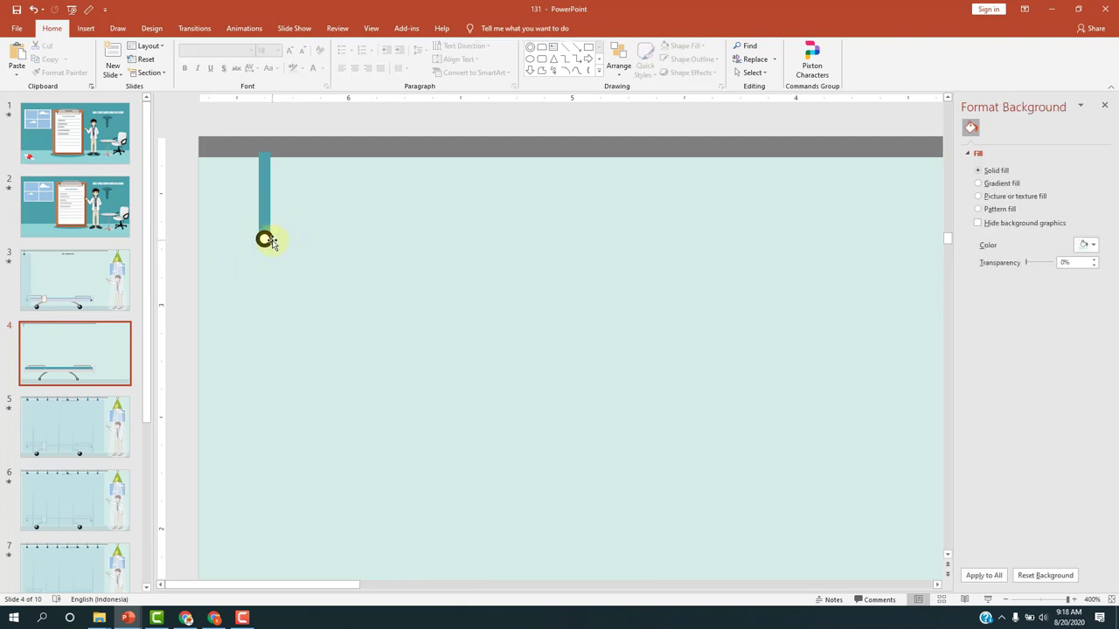
left_click(265, 239)
left_click(267, 183)
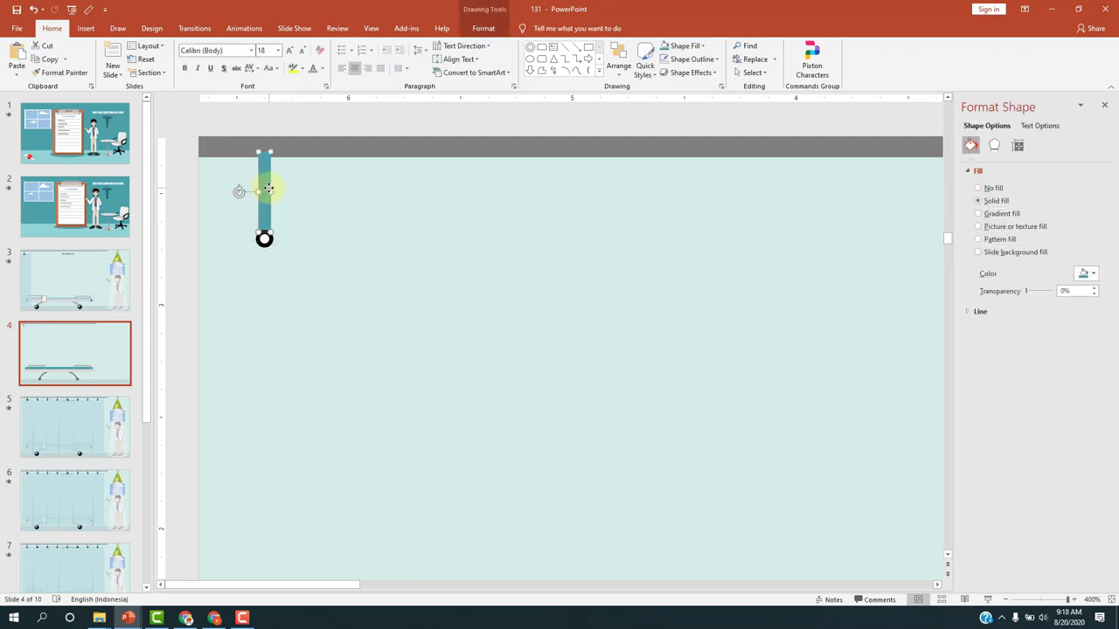
left_click(265, 240)
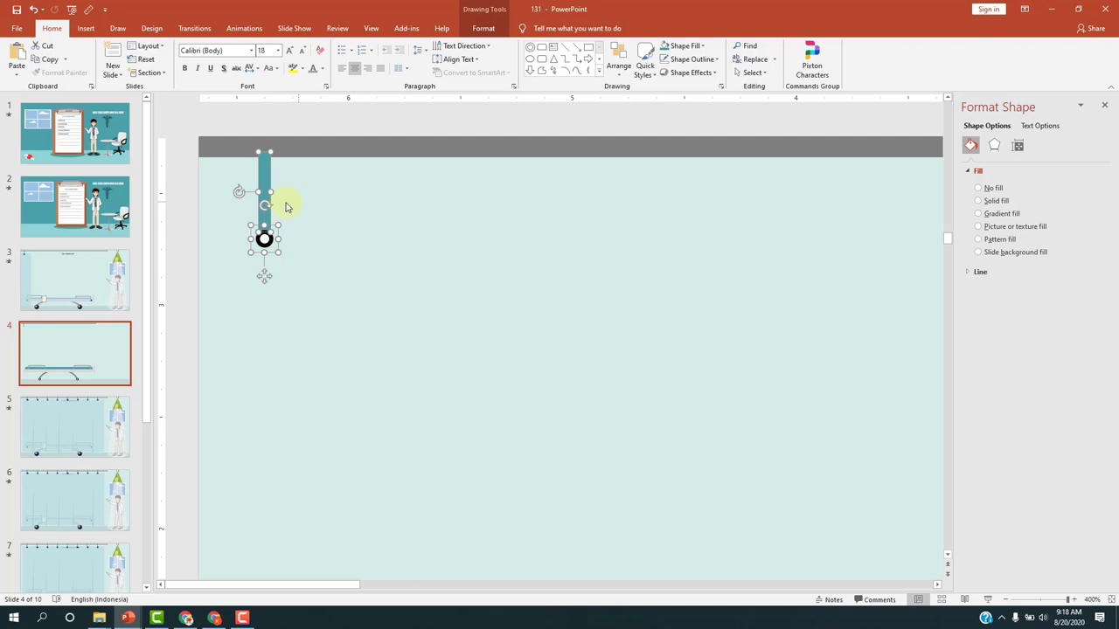
left_click(249, 189)
left_click(263, 187)
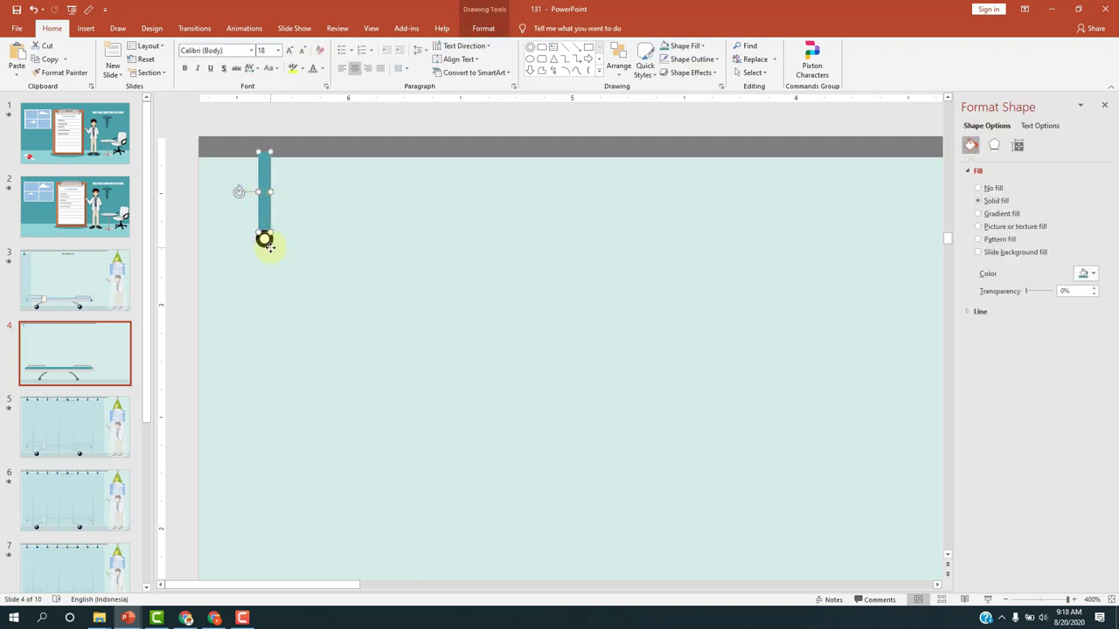
left_click(271, 250)
left_click(273, 252)
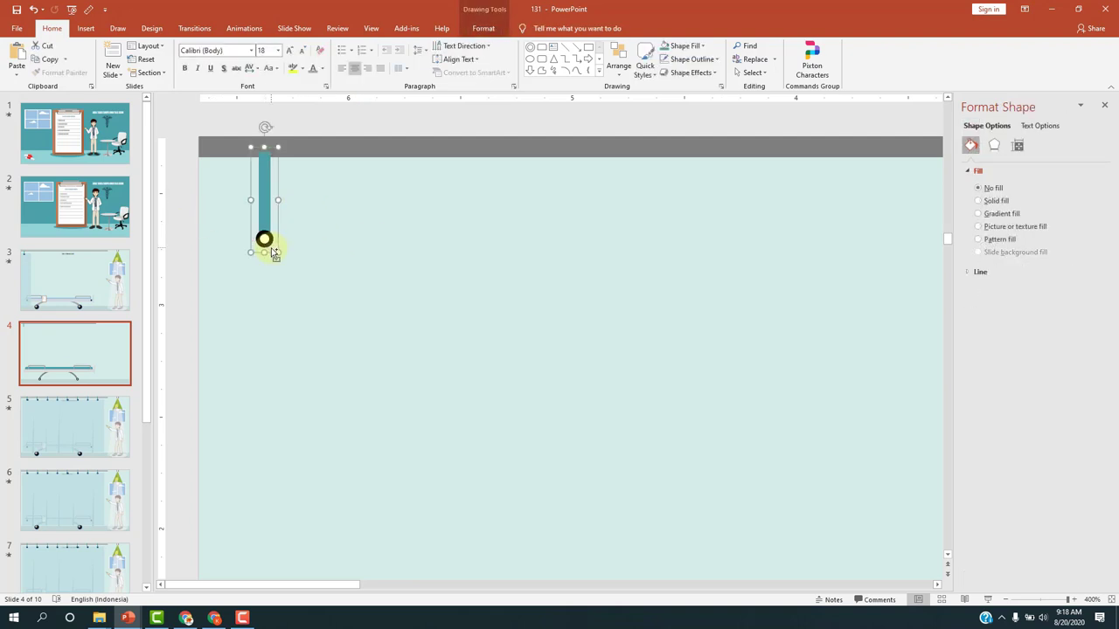
scroll(344, 258, "down", 2, "ctrl")
scroll(343, 258, "down", 2, "ctrl")
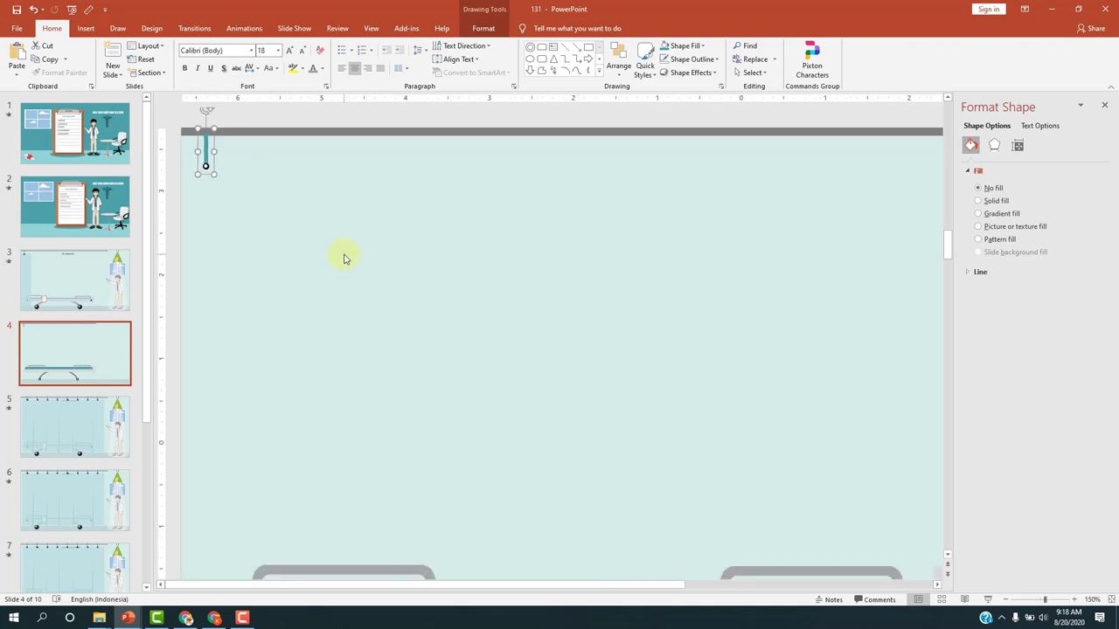
scroll(343, 258, "down", 2, "ctrl")
scroll(343, 258, "down", 2, "ctrl")
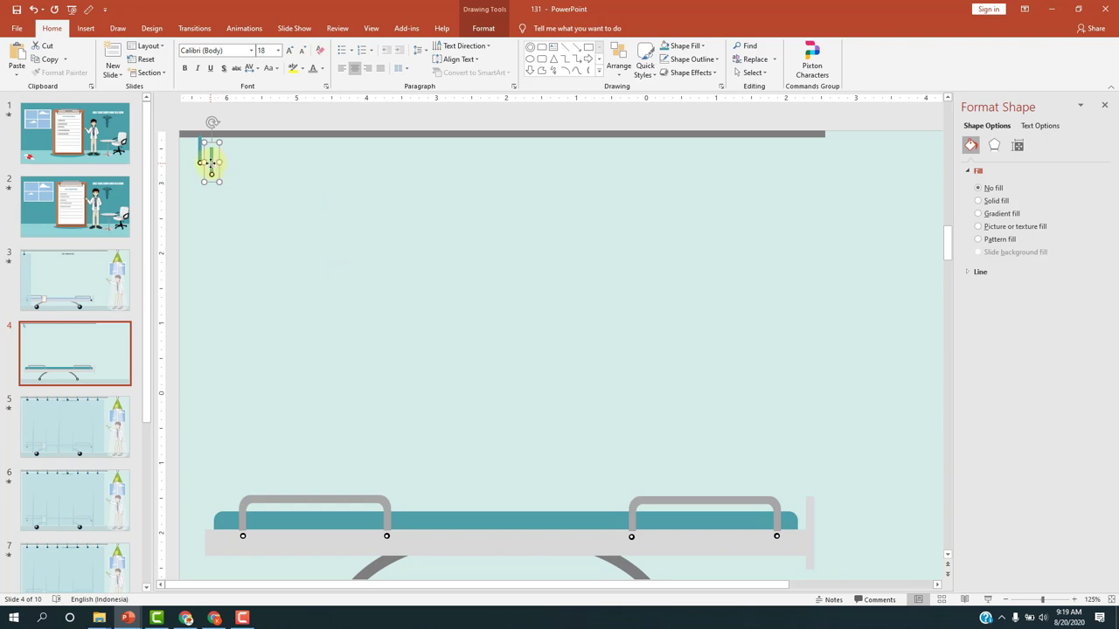
Copy the hook further along the rail and repeat the copy at equal spacing to make ten hooks
left_click_drag(209, 162, 265, 137)
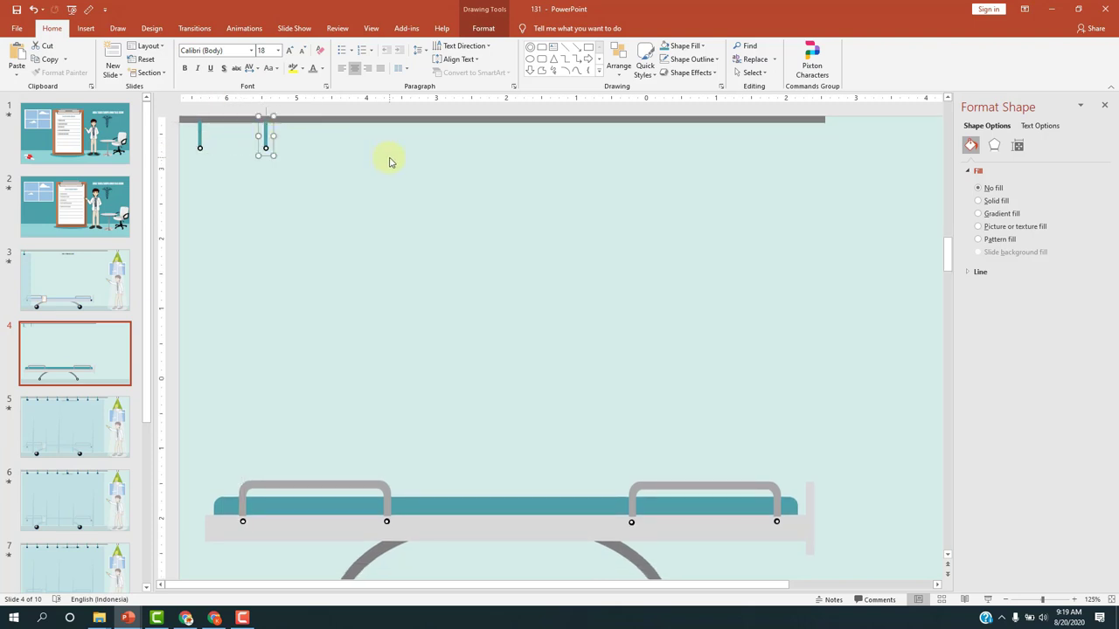
key("ctrl+d")
key("ctrl+d")
key("ctrl+d")
key("ctrl+d")
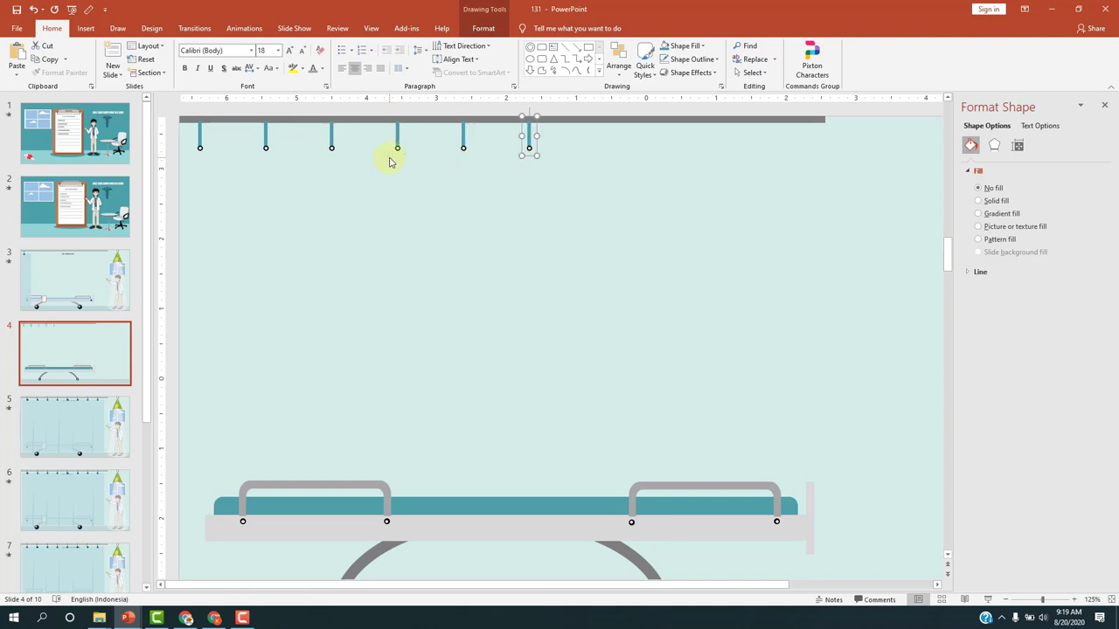
key("ctrl+d")
key("ctrl+d")
key("ctrl+d")
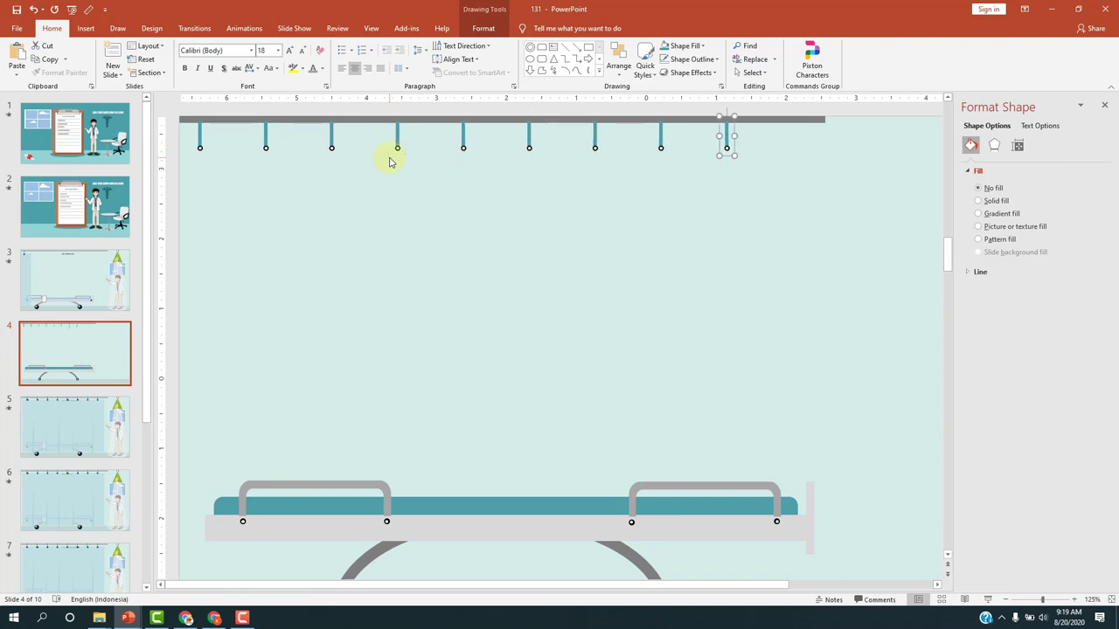
key("ctrl+d")
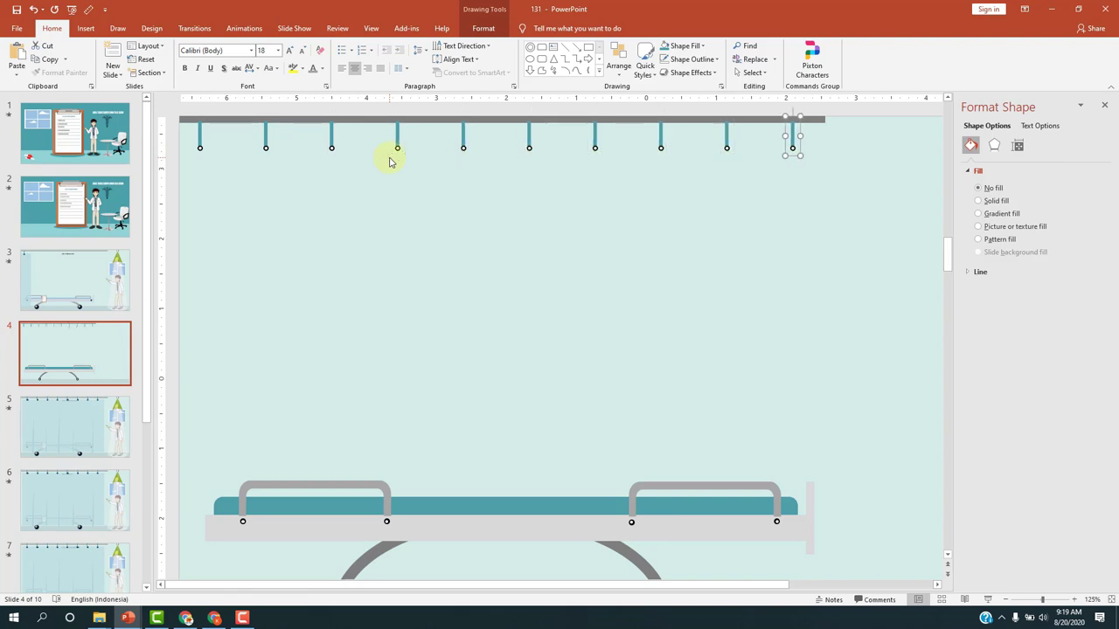
left_click(781, 224)
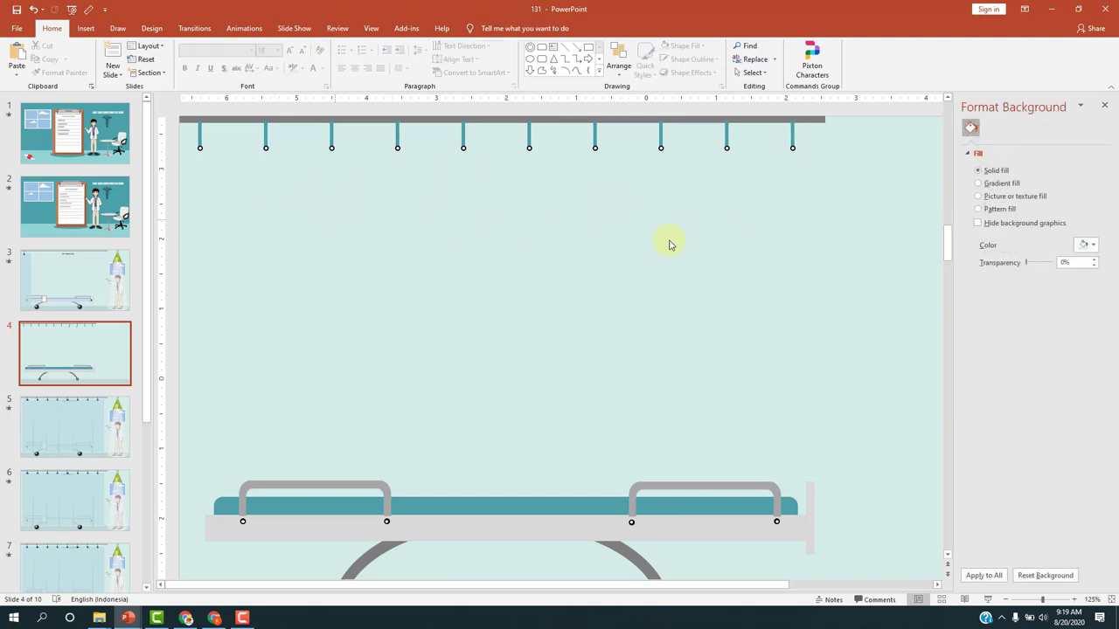
scroll(746, 248, "down", 2)
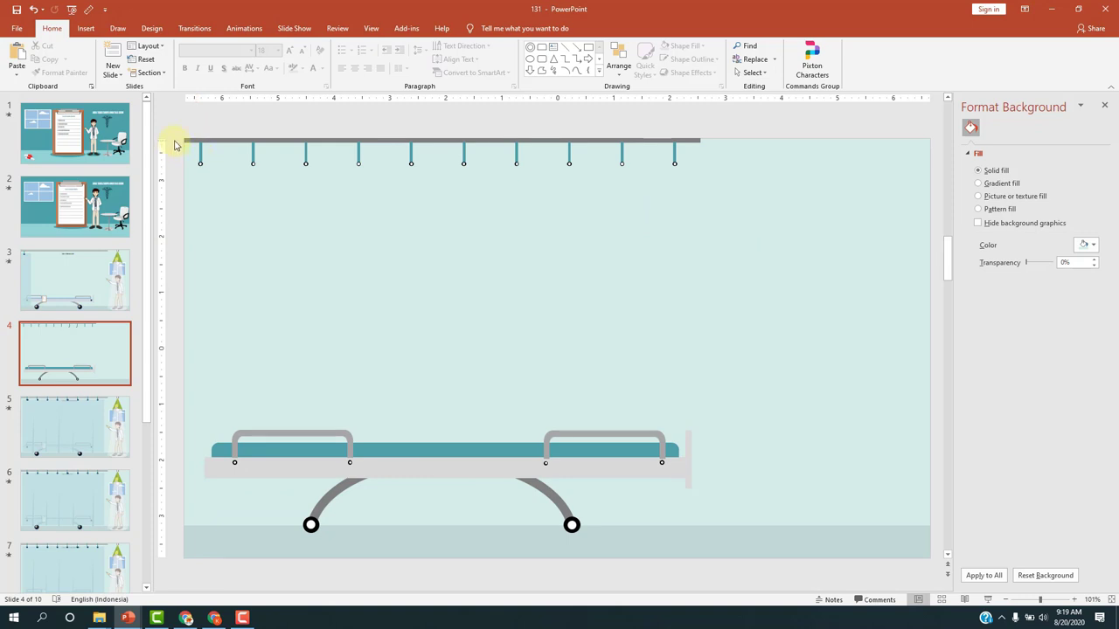
Align the tops of all ten hooks and group them into one 8.56-inch-wide object
left_click_drag(174, 144, 687, 176)
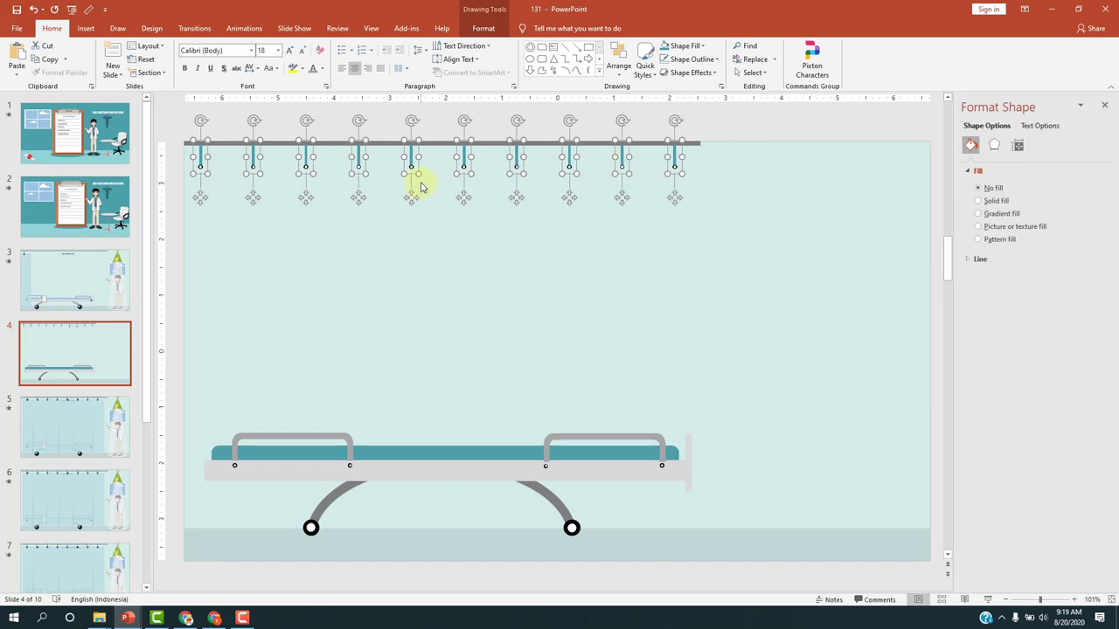
left_click(483, 28)
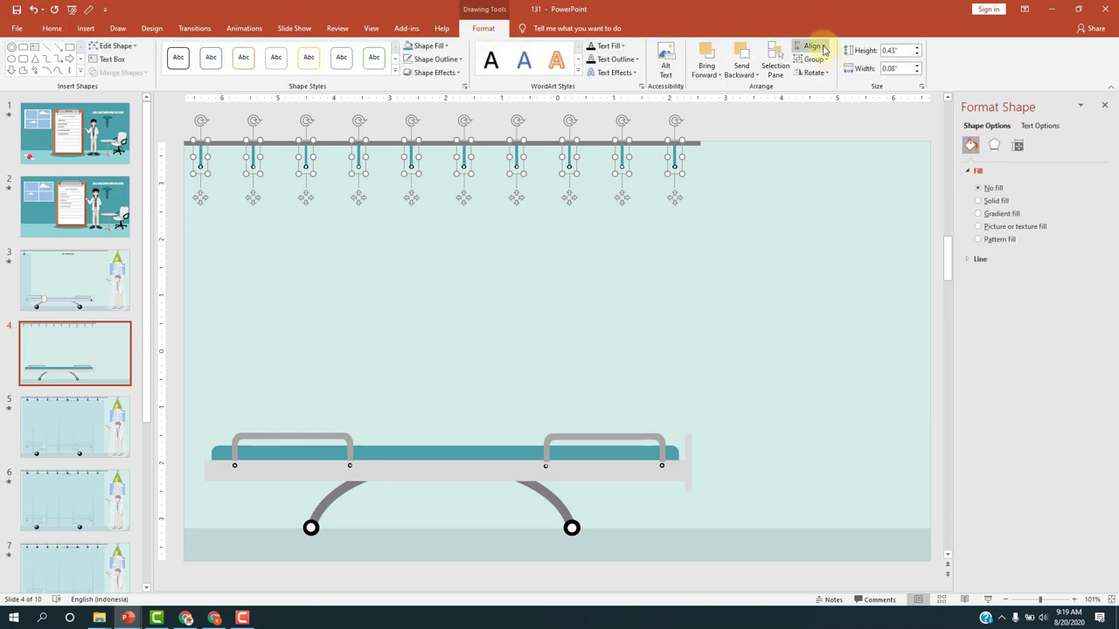
left_click(811, 45)
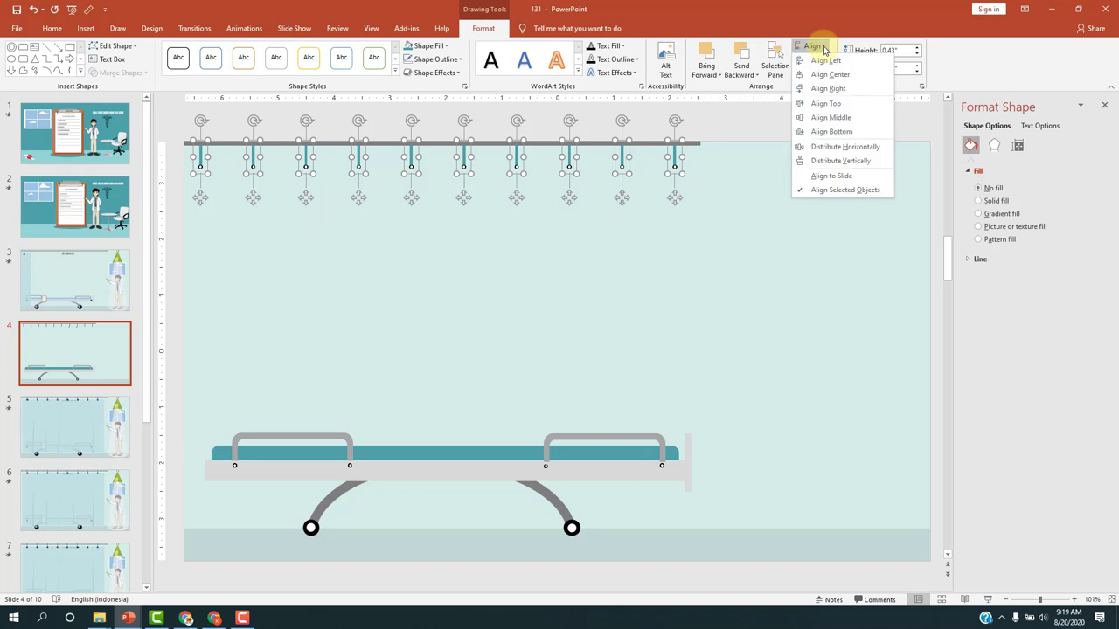
left_click(827, 103)
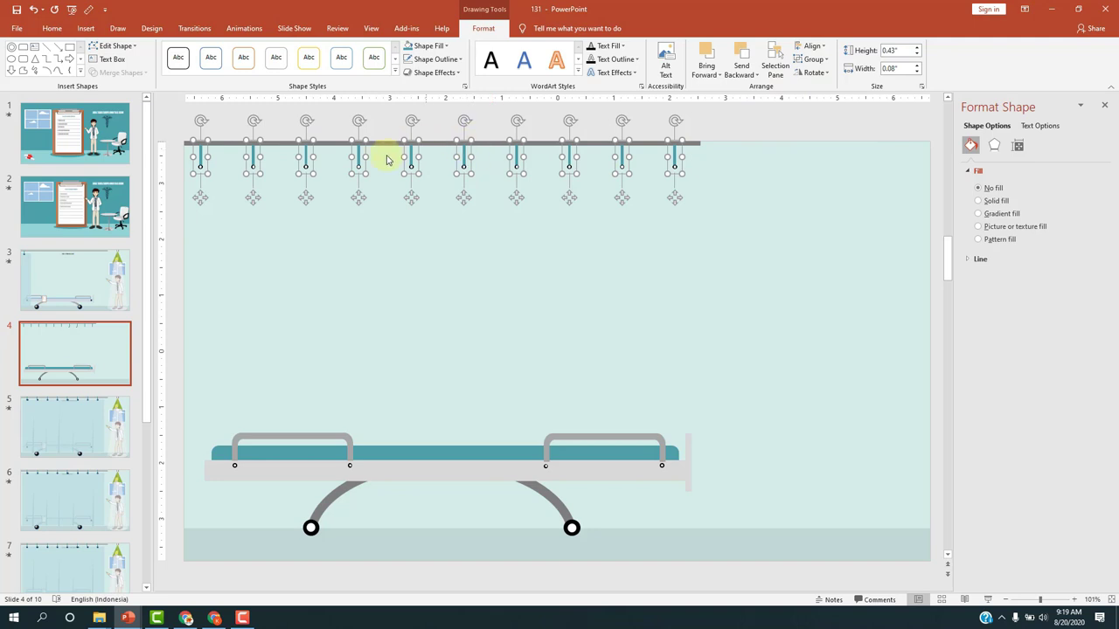
key("ctrl+g")
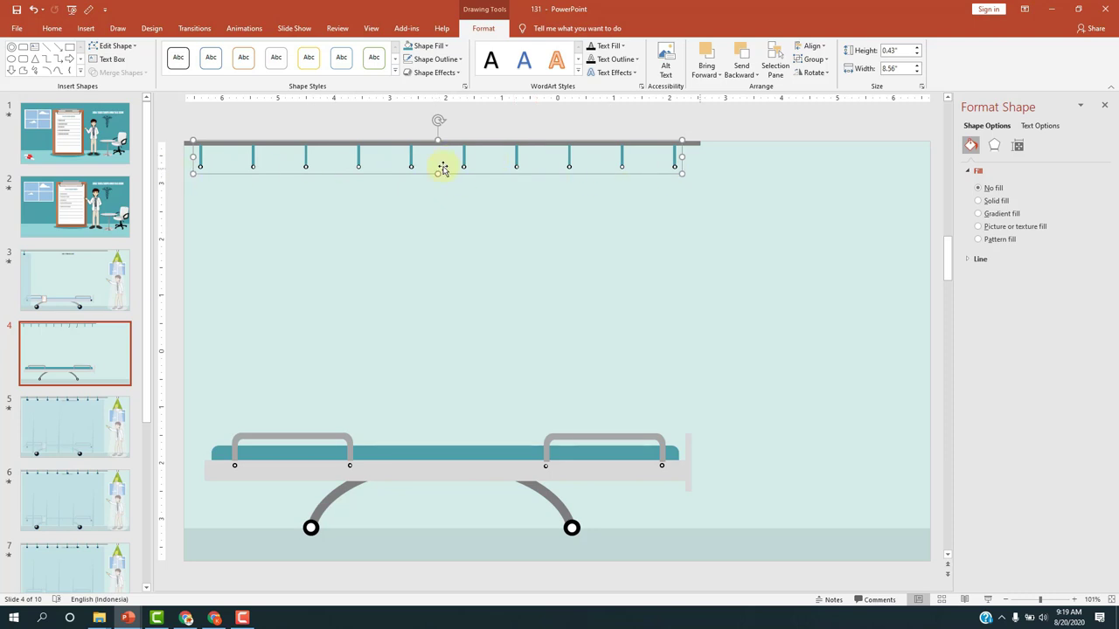
left_click(201, 129)
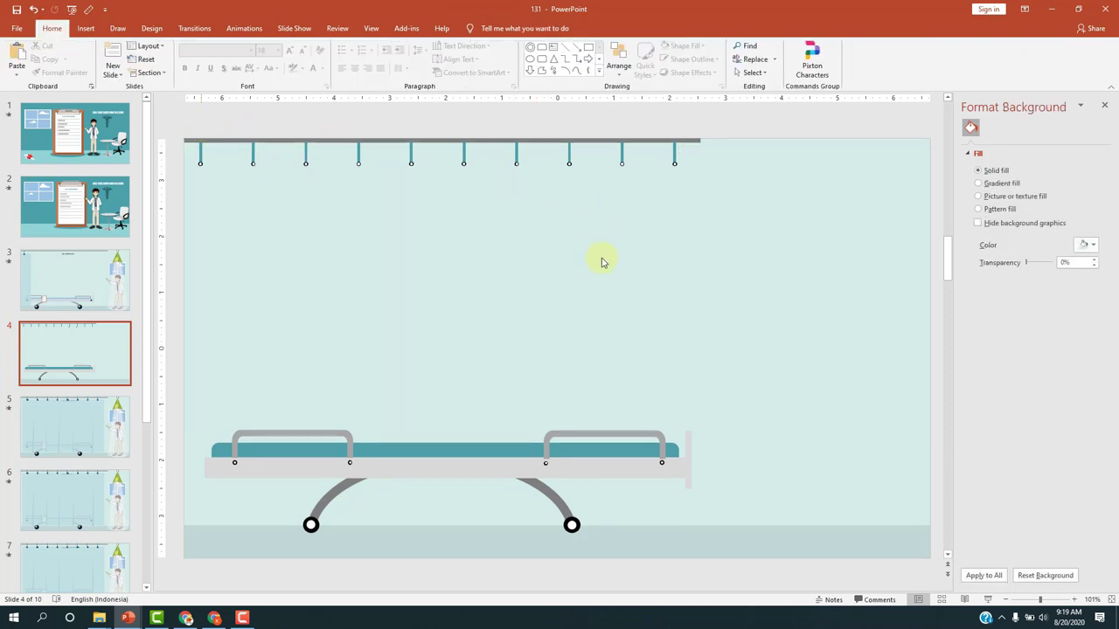
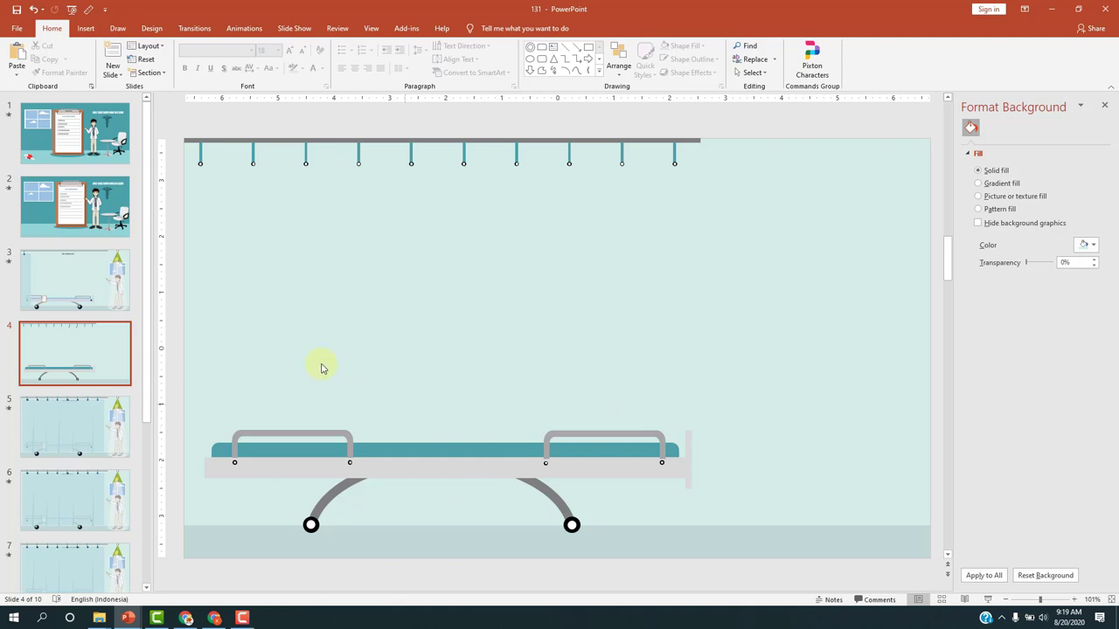
Check the curtain shape on slide 3, then return to slide 4
left_click(76, 288)
left_click(245, 307)
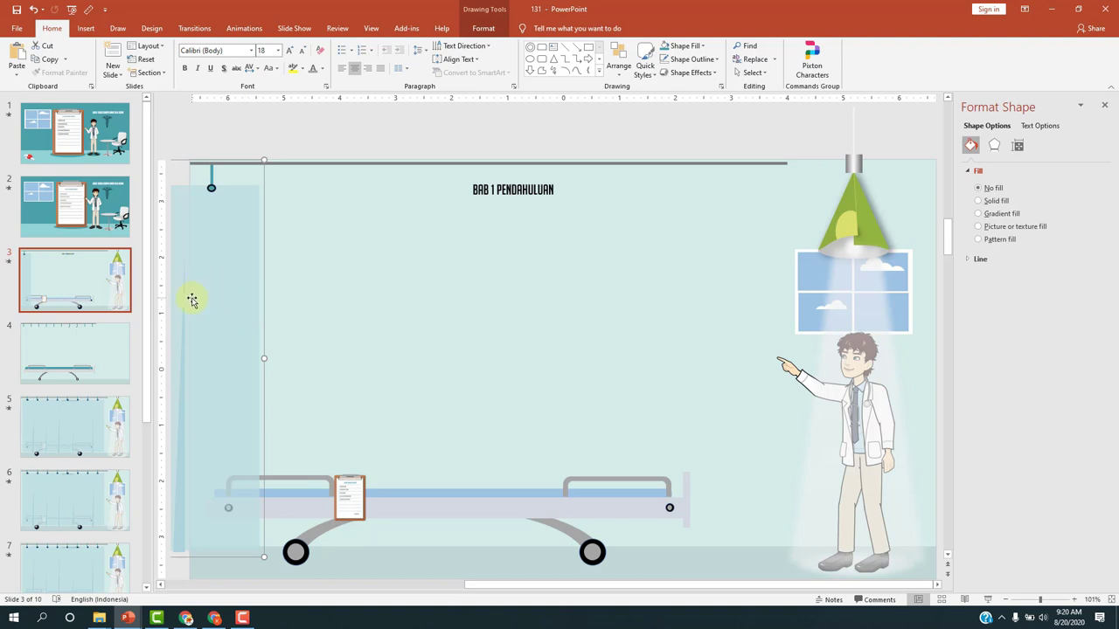
left_click(87, 352)
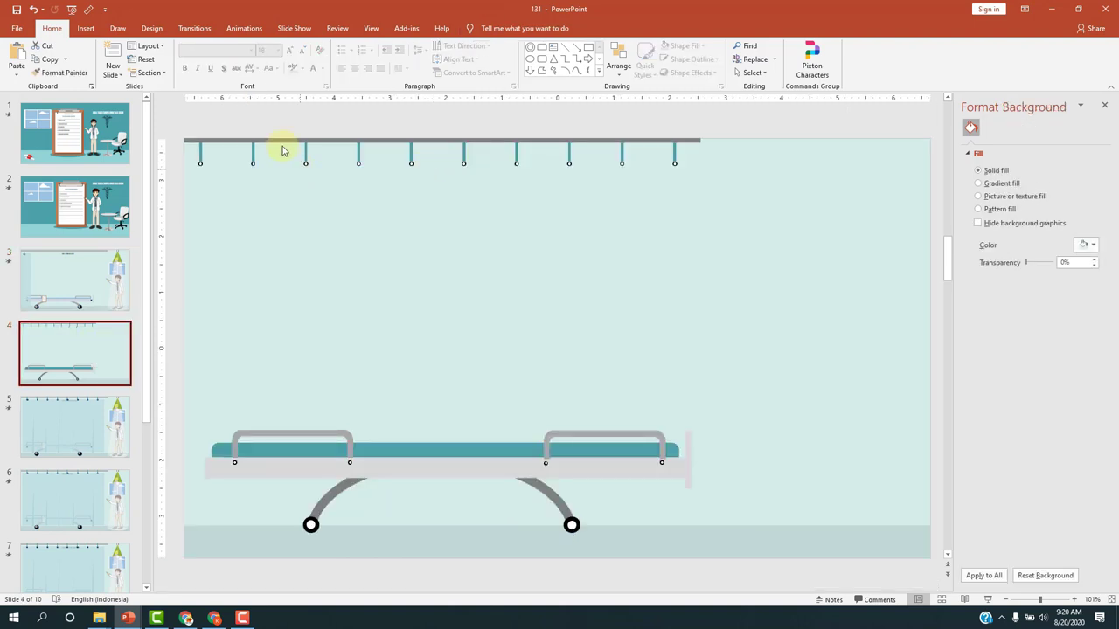
Pick the Rectangle from the Insert Shapes gallery
left_click(85, 28)
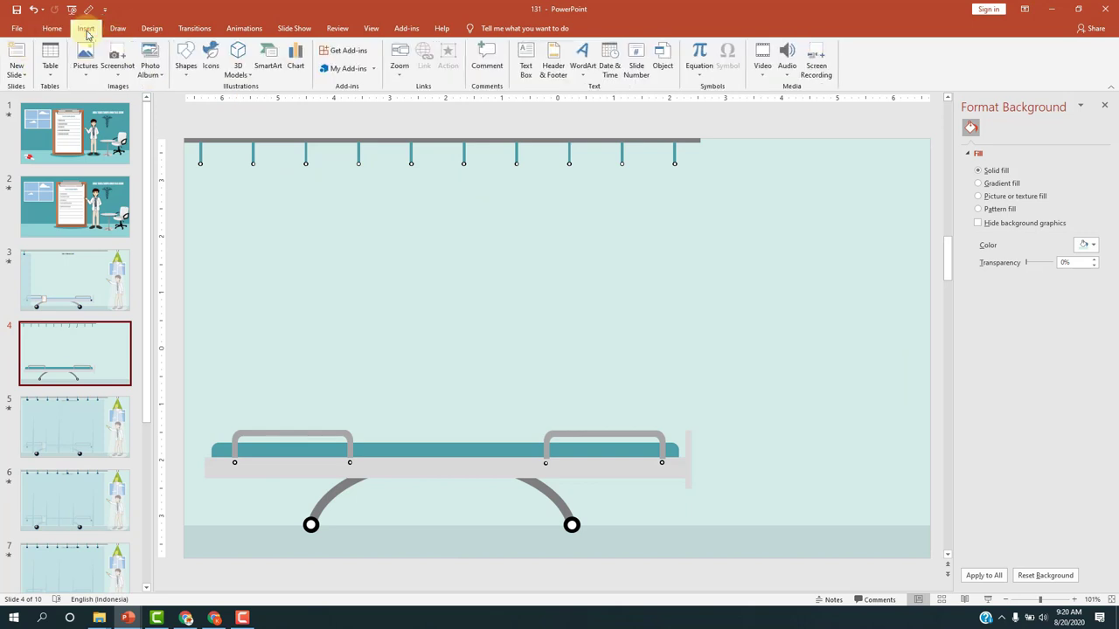
left_click(190, 81)
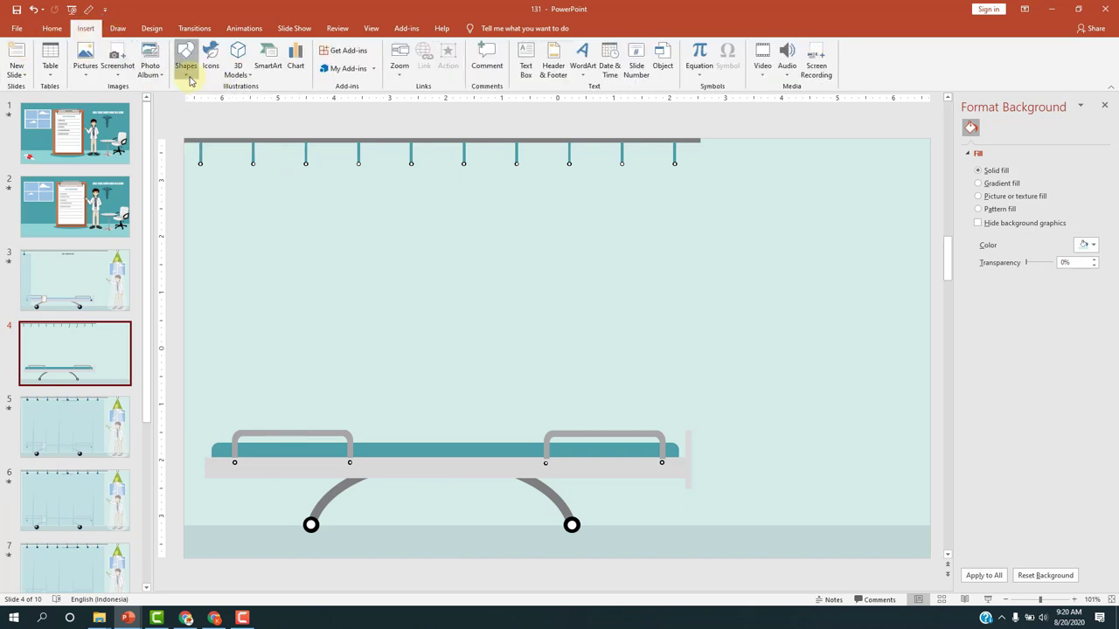
left_click(245, 105)
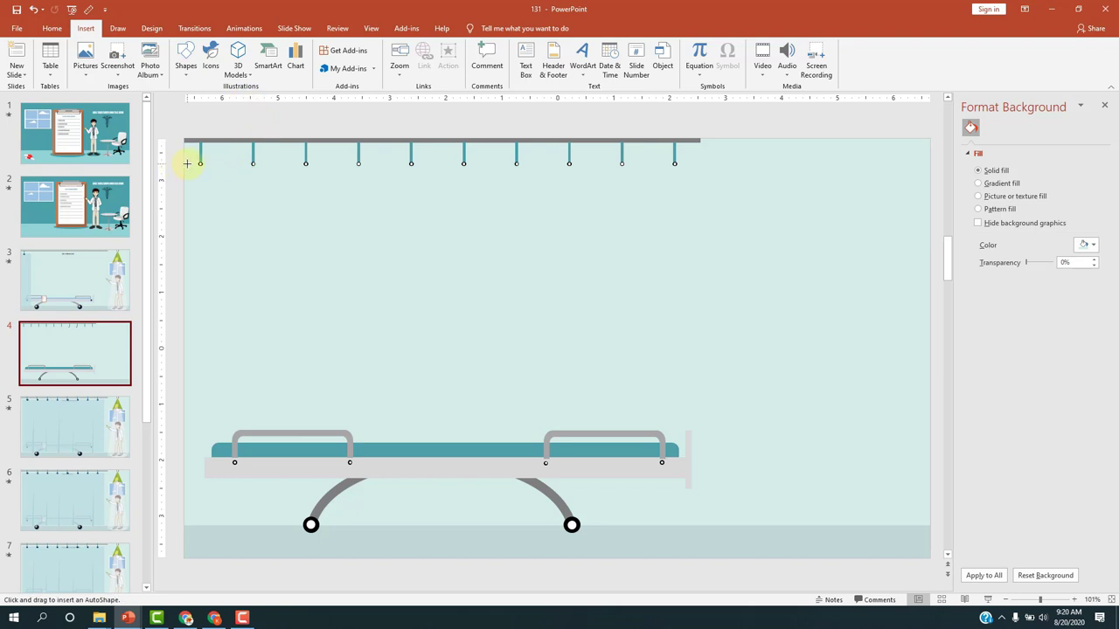
Draw a rectangle over slide 4's curtain area and give it no outline
mouse_move(186, 164)
left_mouse_down()
mouse_move(721, 317)
mouse_move(701, 544)
left_mouse_up()
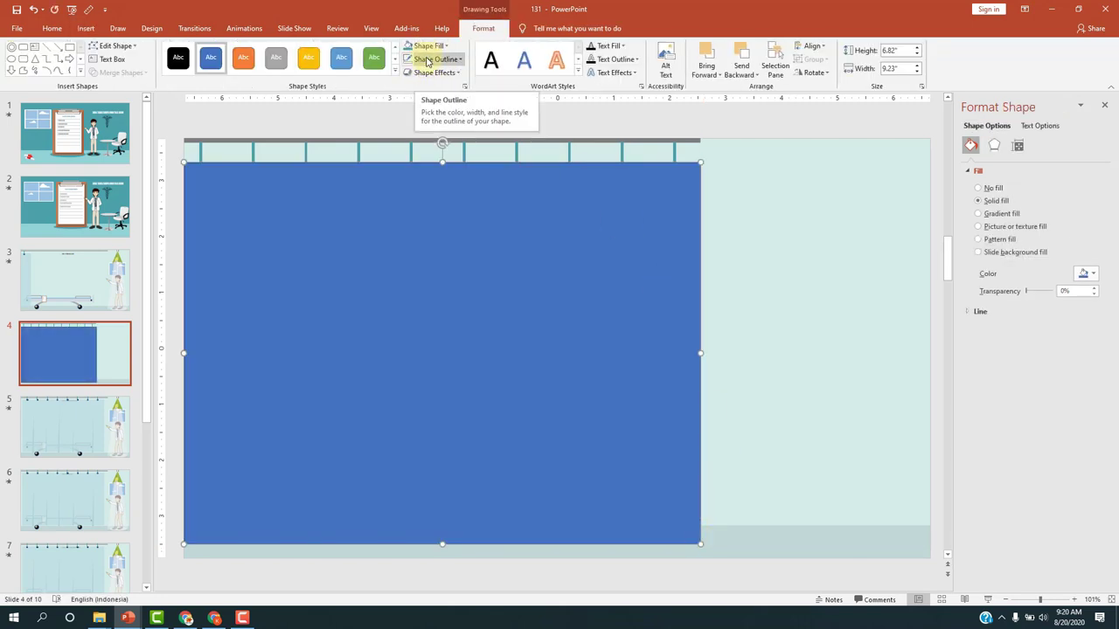
left_click(427, 62)
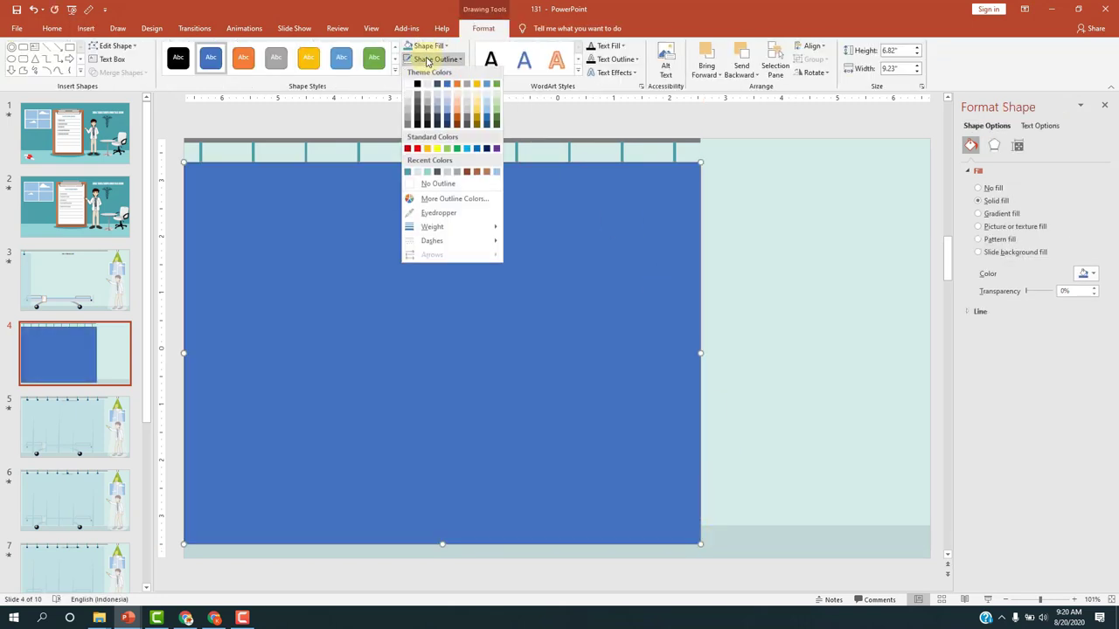
left_click(446, 186)
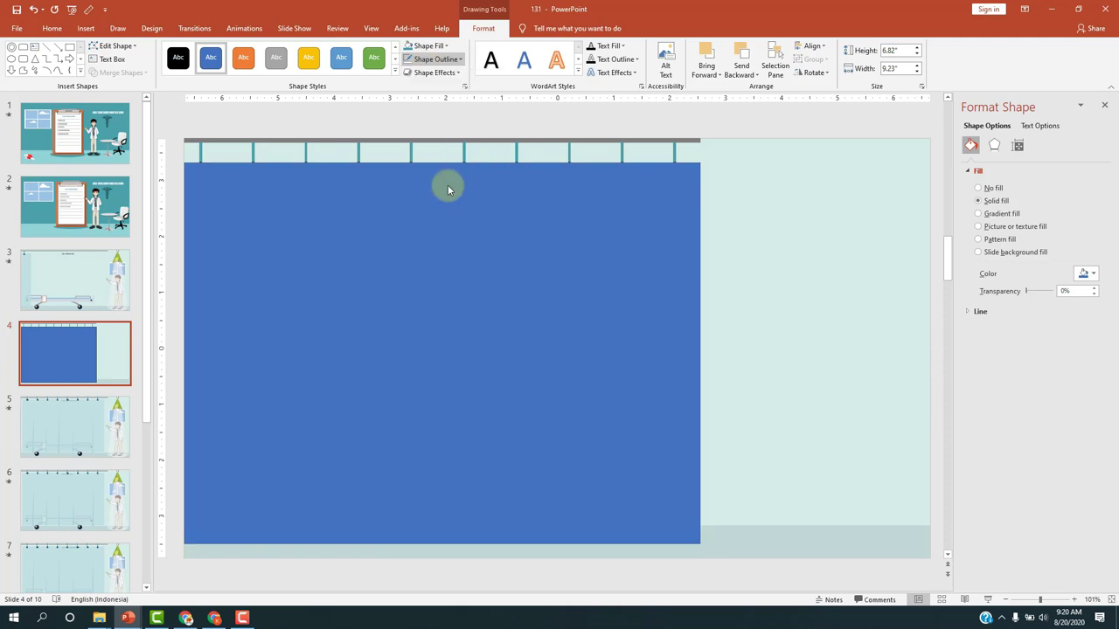
Fill slide 3's inner curtain rectangle with the background colour sampled by Eyedropper
left_click(75, 290)
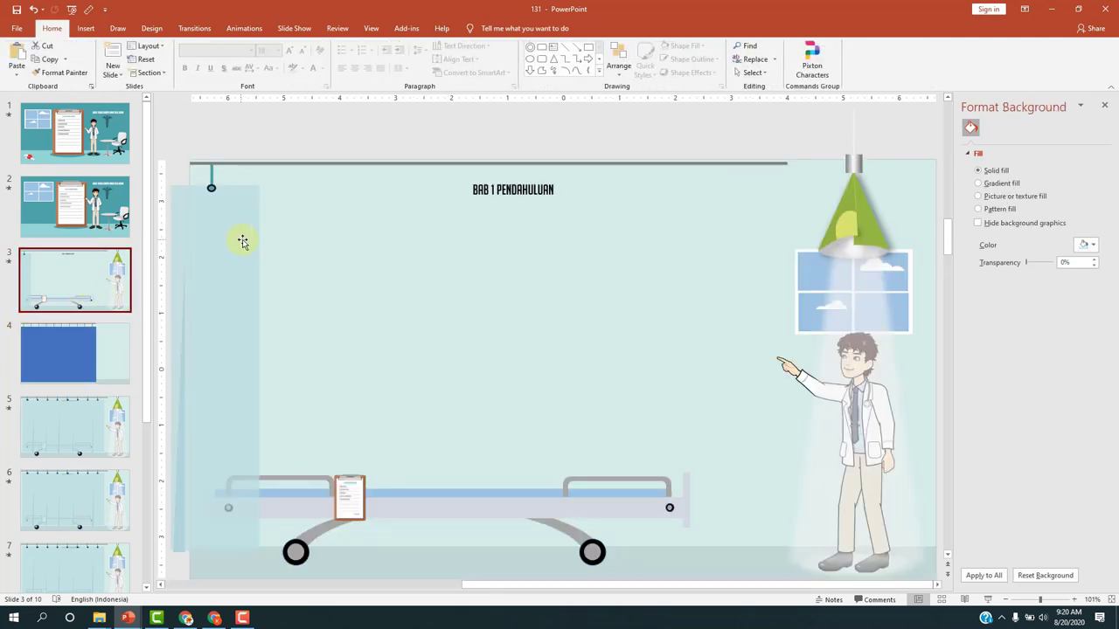
left_click(248, 237)
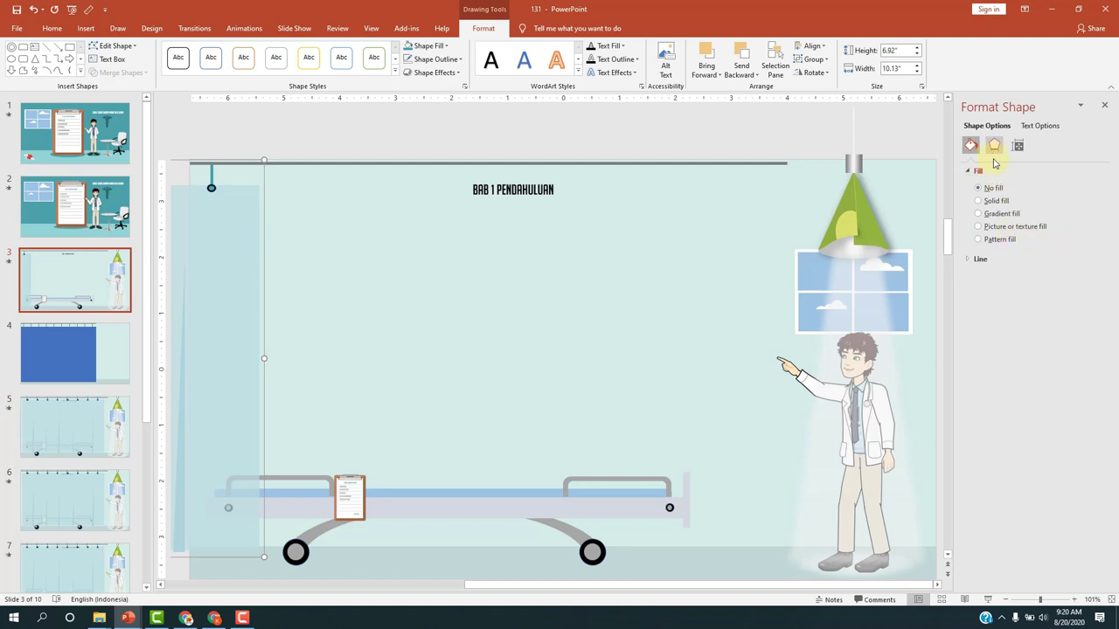
left_click(235, 215)
left_click(1078, 276)
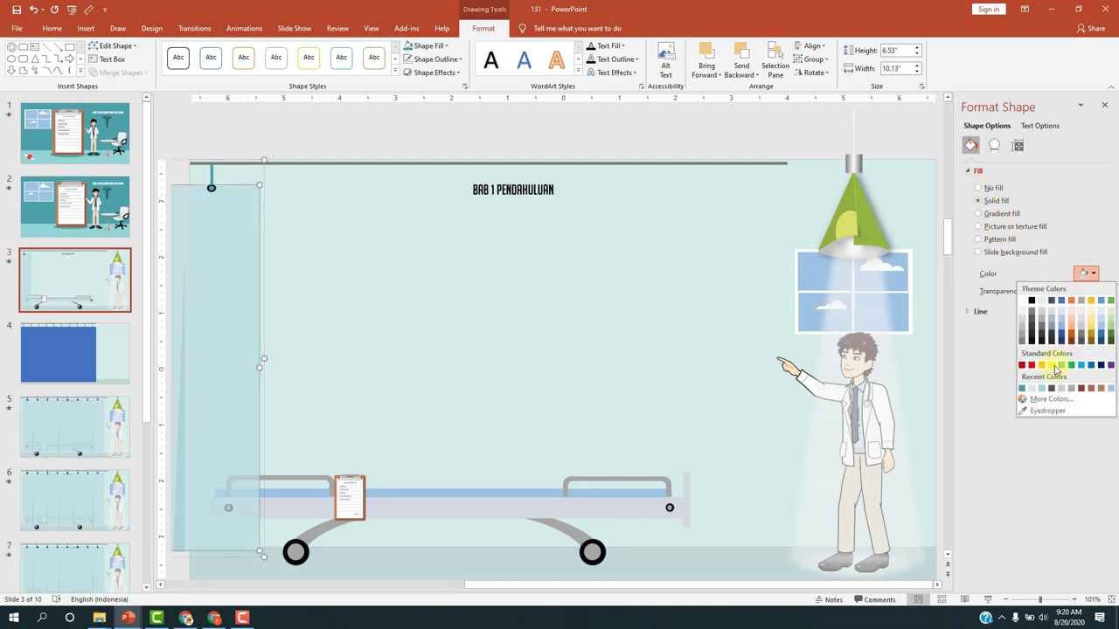
left_click(1035, 413)
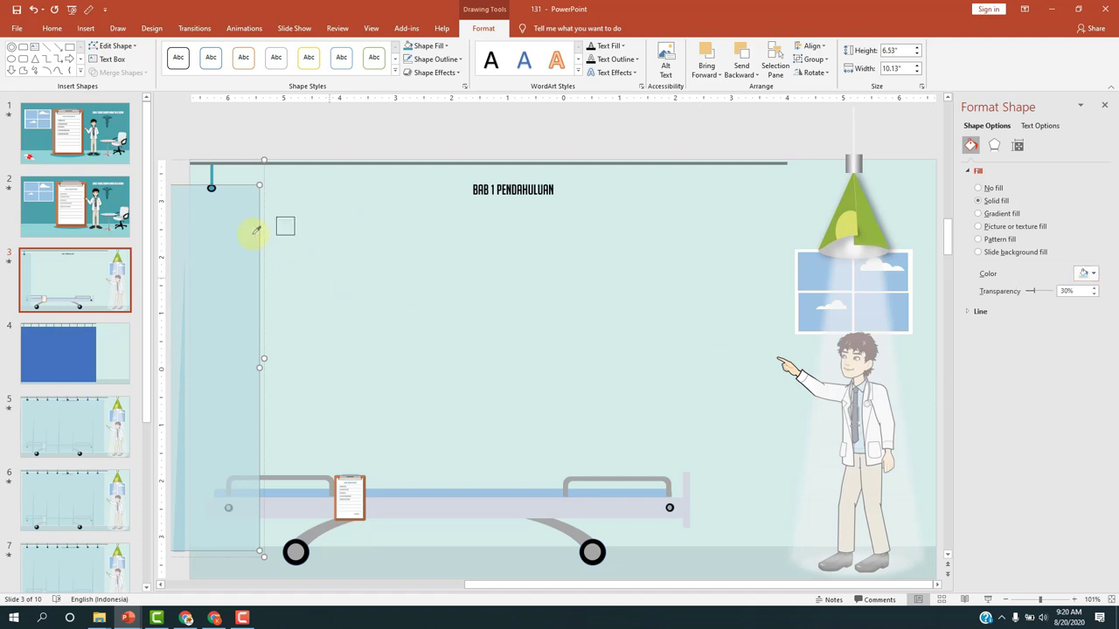
left_click(257, 210)
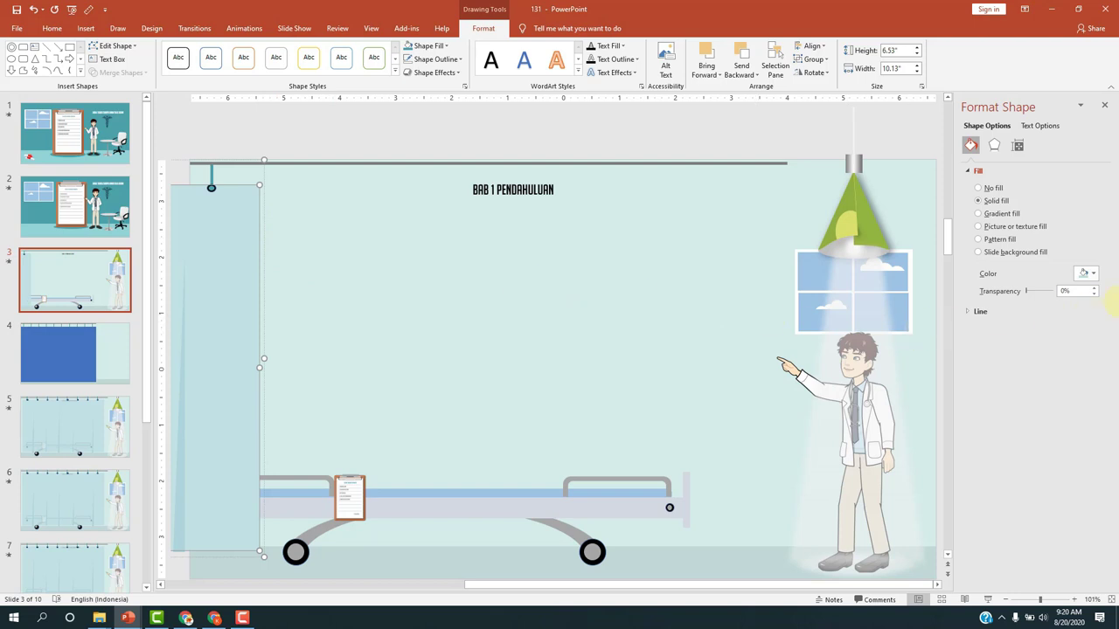
Fill slide 4's rectangle with Eyedropper-sampled light teal and adjust its transparency
left_click(75, 339)
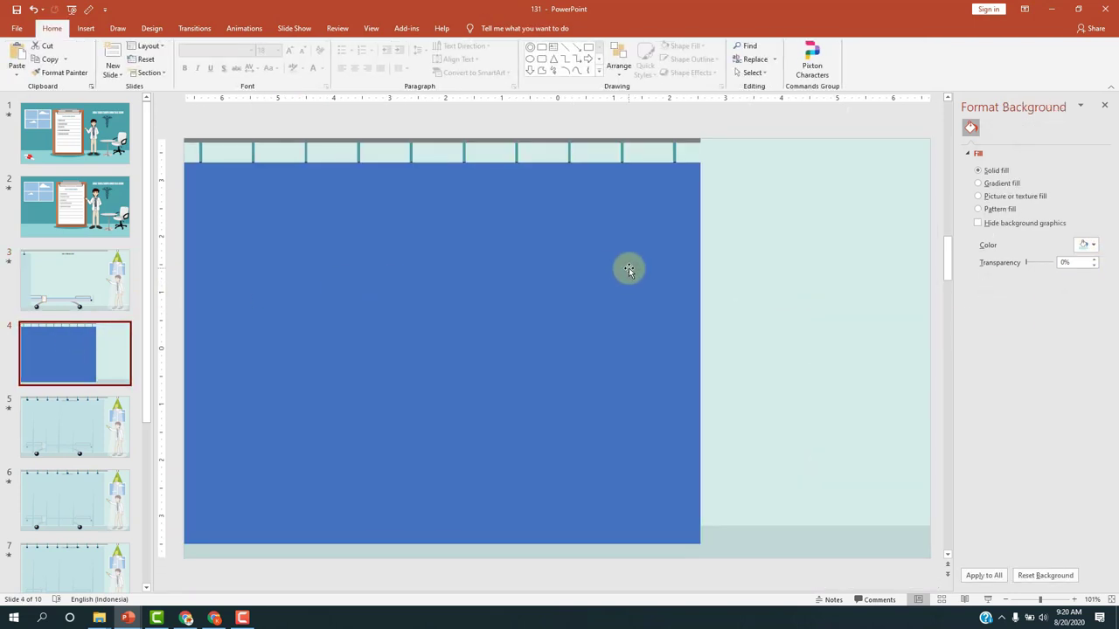
left_click(628, 270)
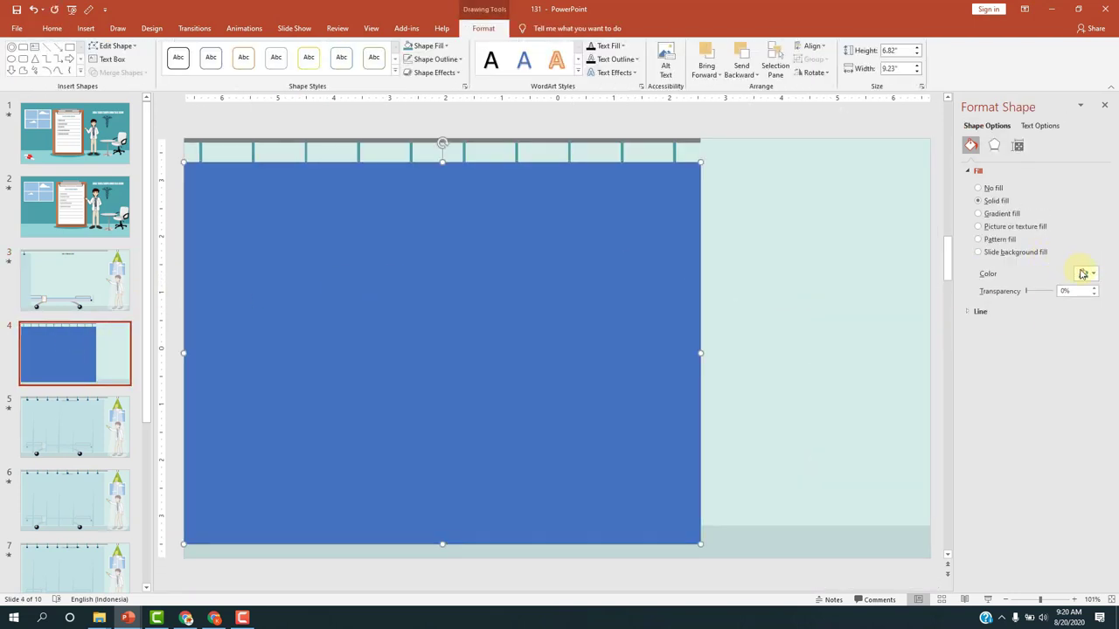
left_click(1084, 274)
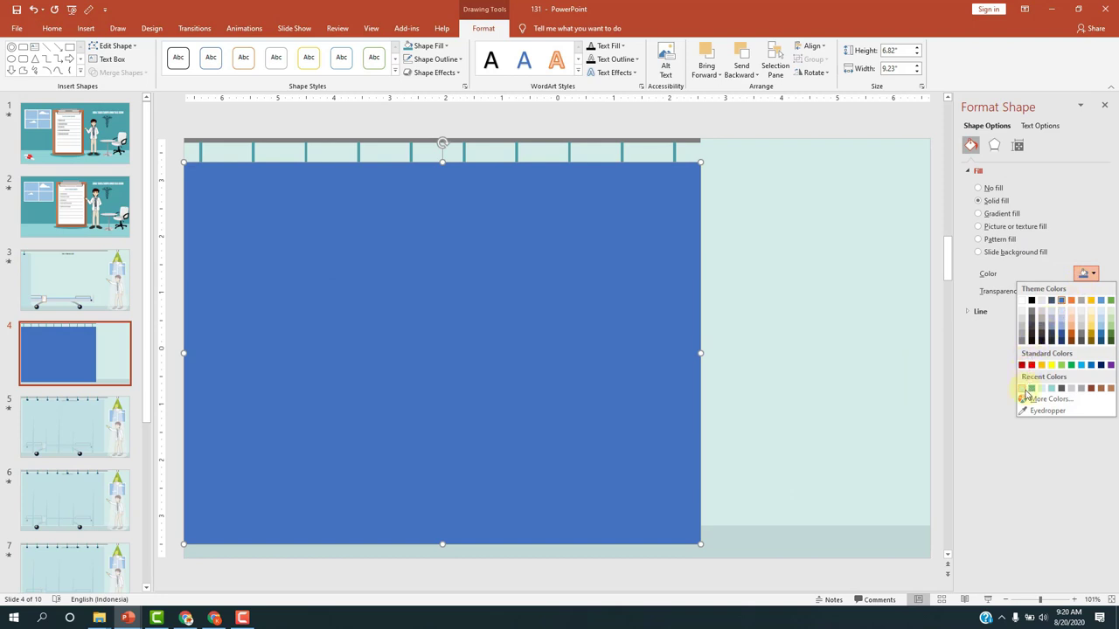
left_click(1045, 410)
left_click(701, 306)
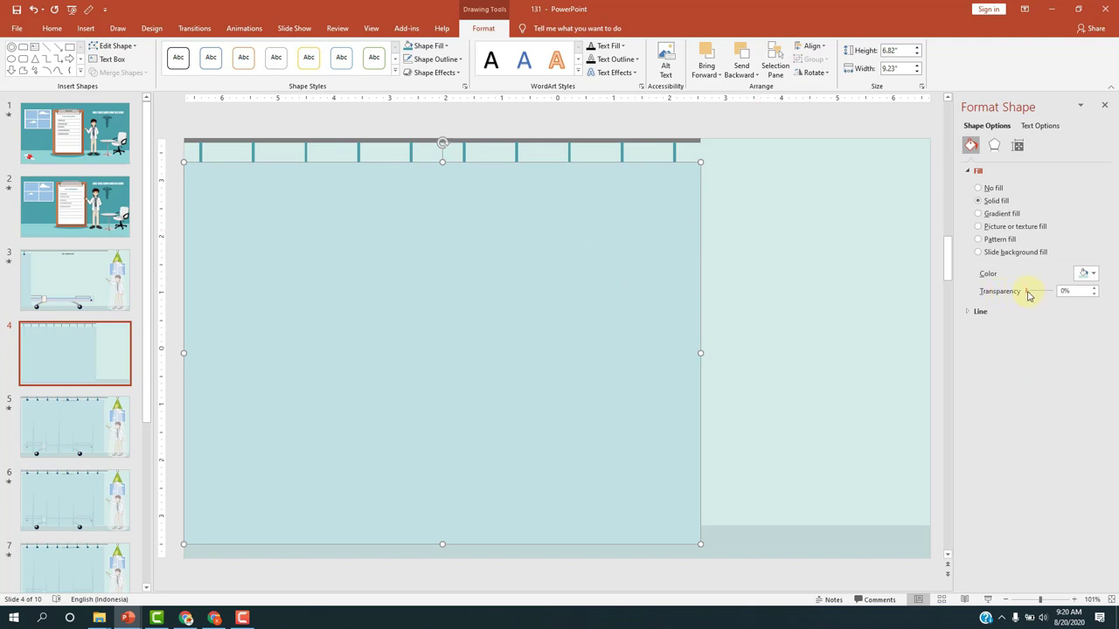
left_click_drag(1028, 295, 1033, 296)
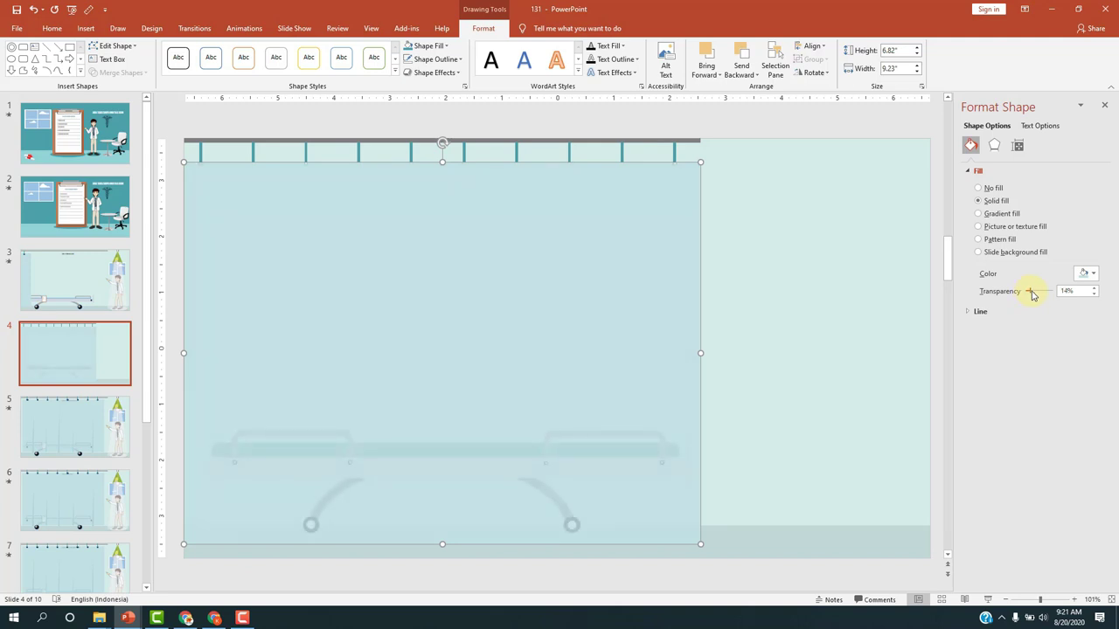
mouse_move(1028, 295)
left_mouse_down()
mouse_move(1018, 296)
mouse_move(1033, 295)
left_mouse_up()
After comparing with slide 3, draw a thin rectangle bar down slide 4's curtain's left edge
left_click(172, 258)
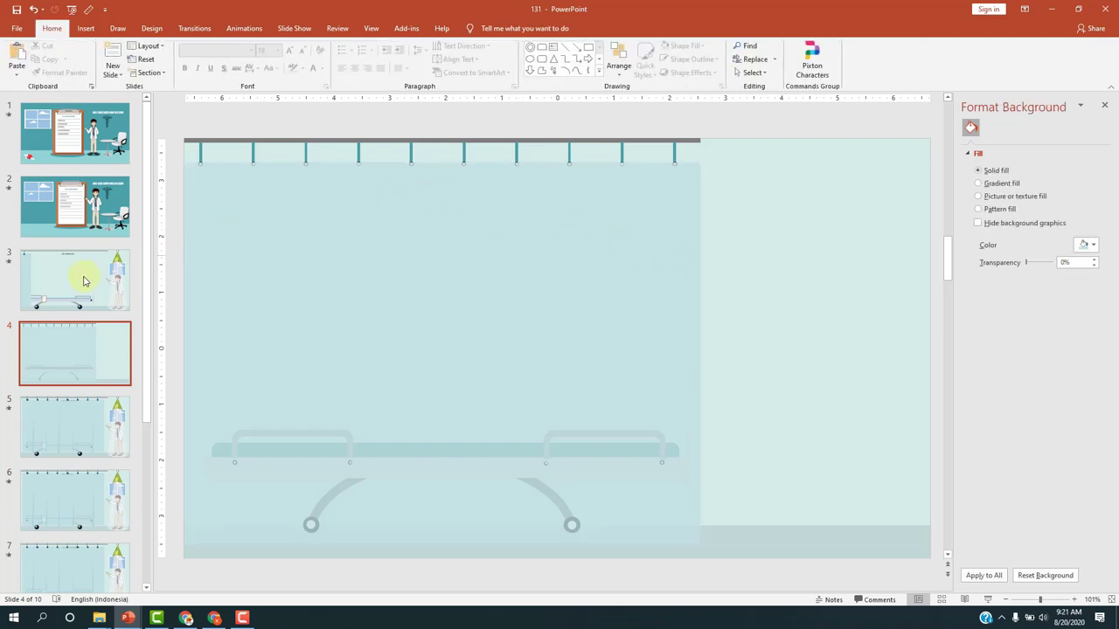
left_click(83, 280)
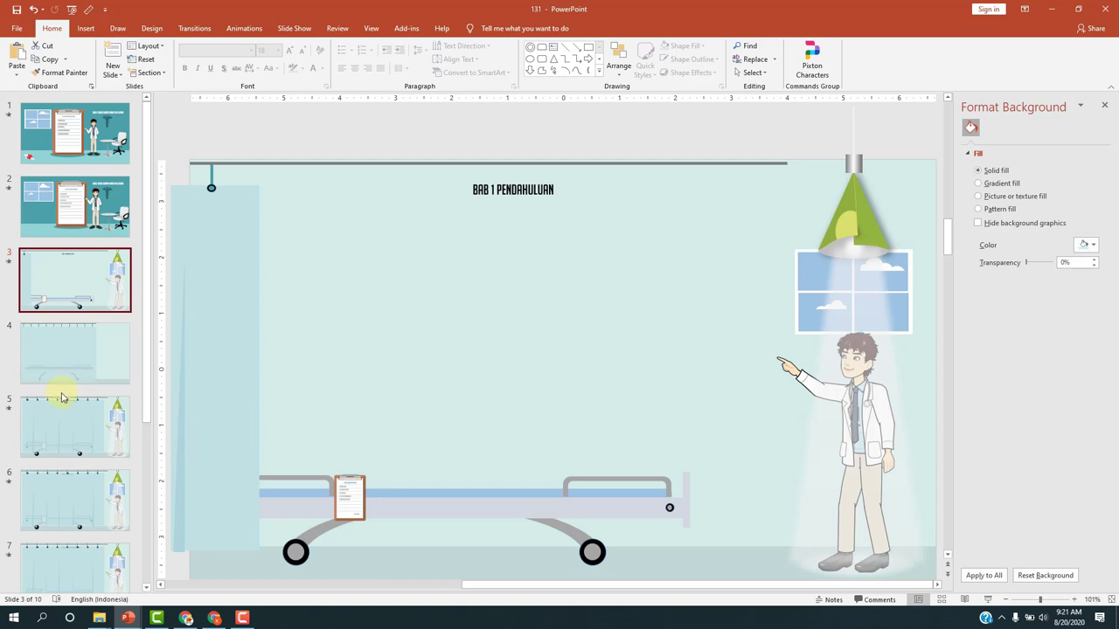
left_click(59, 373)
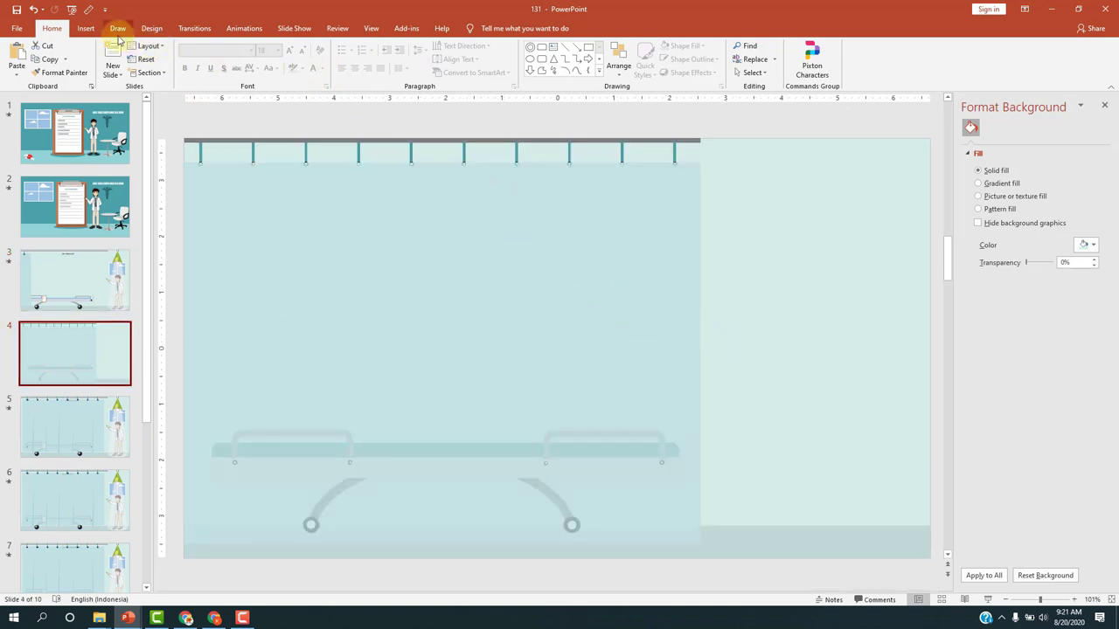
left_click(85, 28)
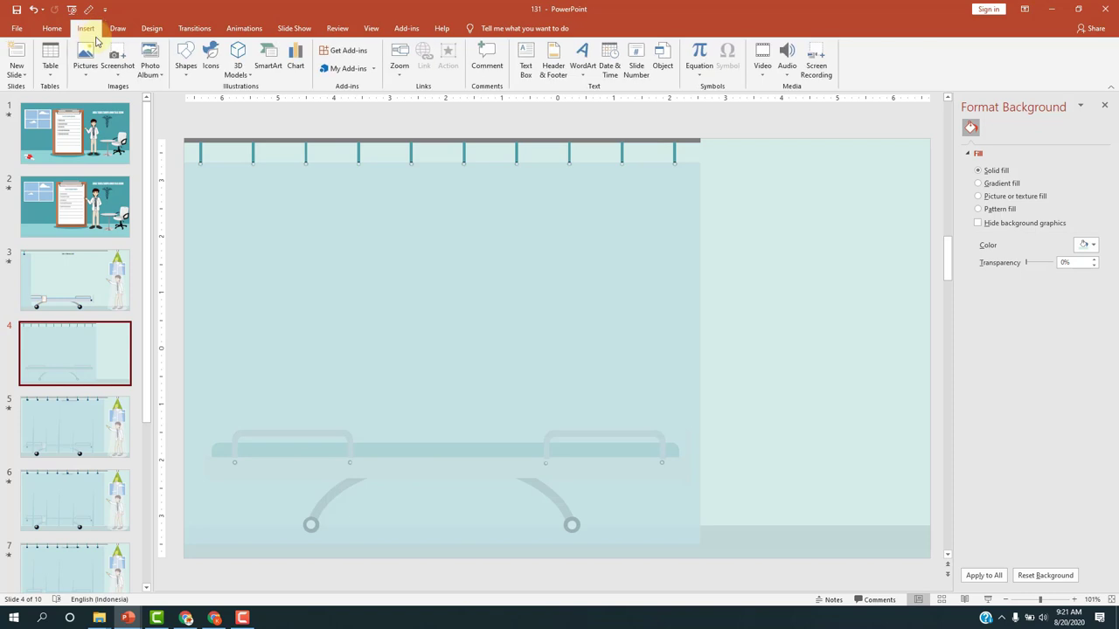
left_click(183, 76)
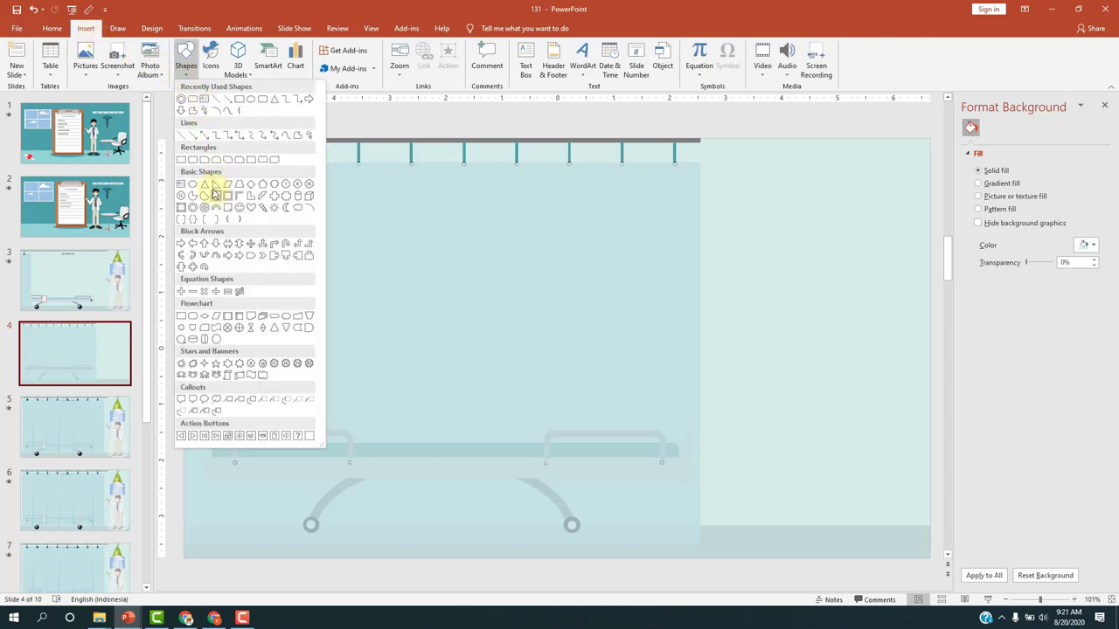
left_click(214, 187)
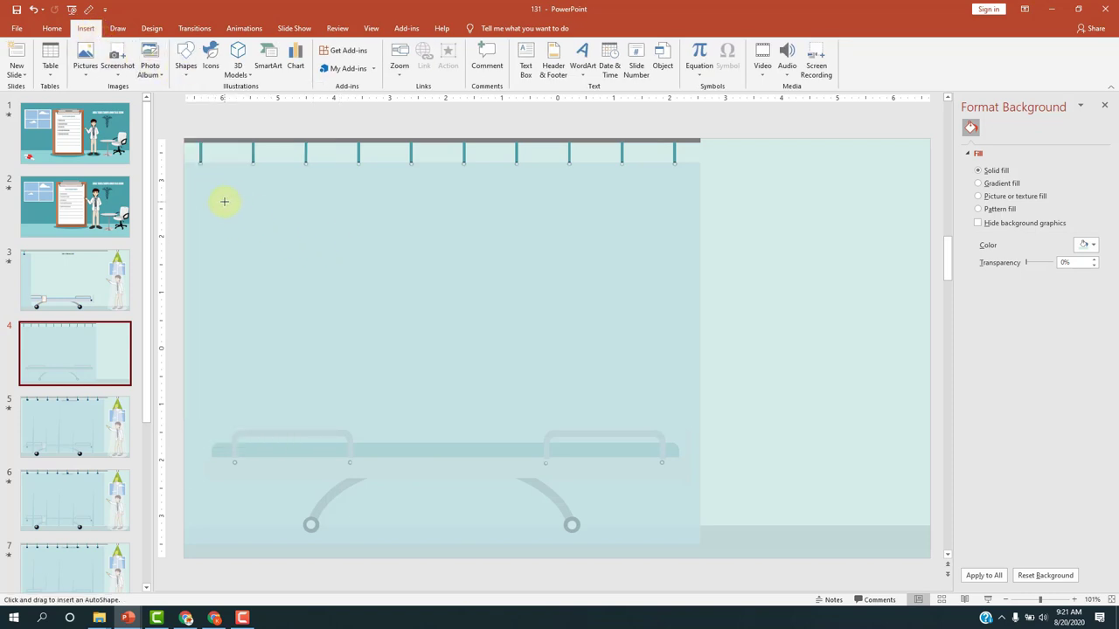
left_click_drag(224, 202, 227, 544)
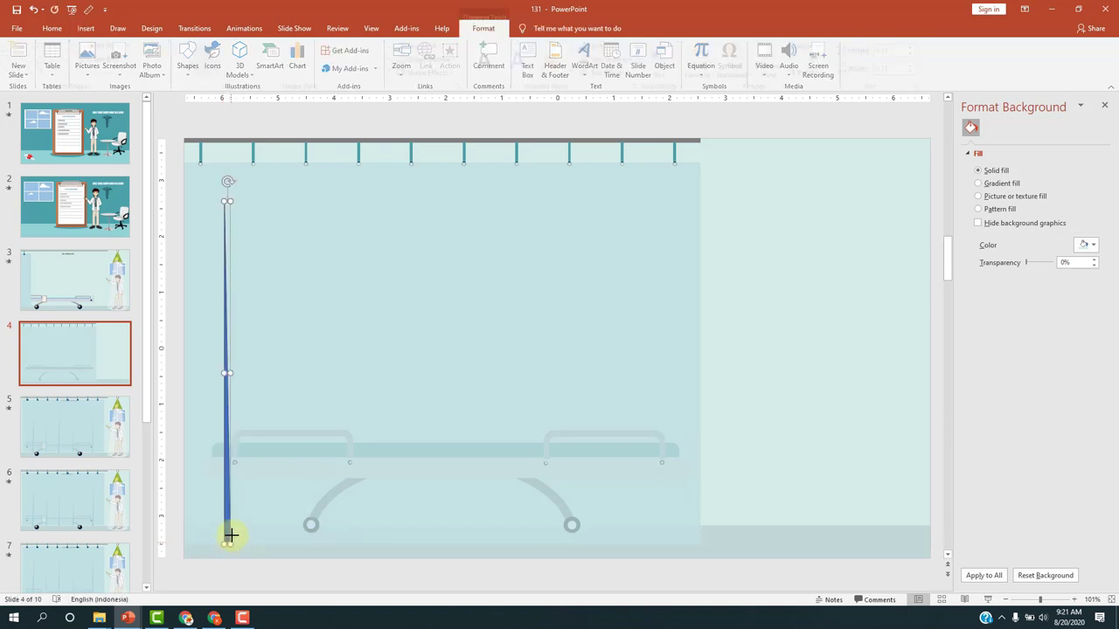
Remove the bar's outline and fill it with light teal
left_click(452, 59)
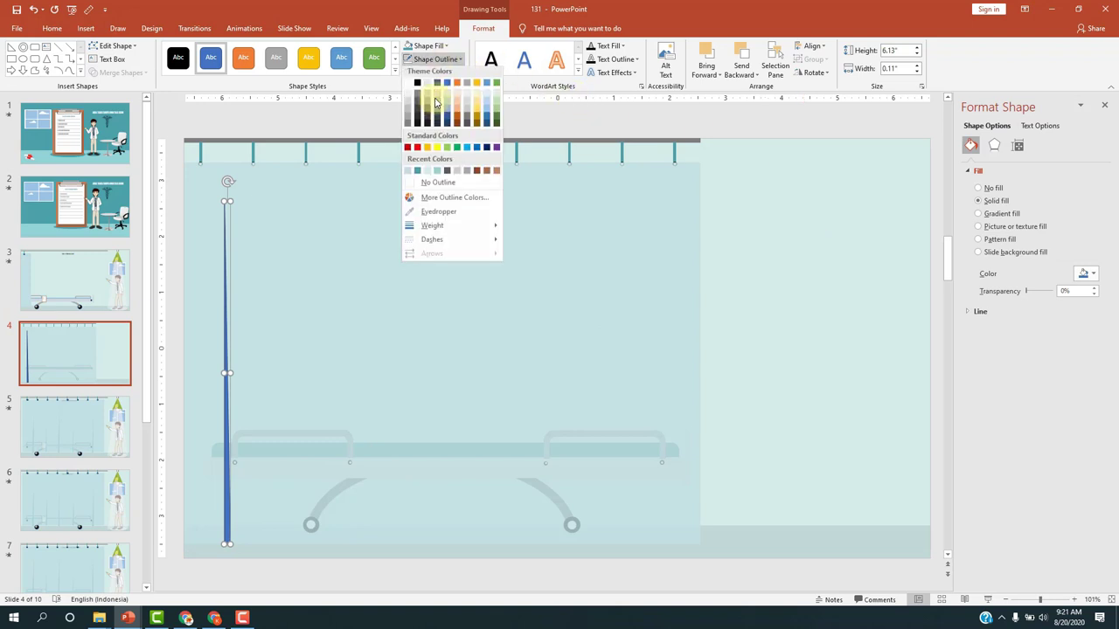
left_click(429, 182)
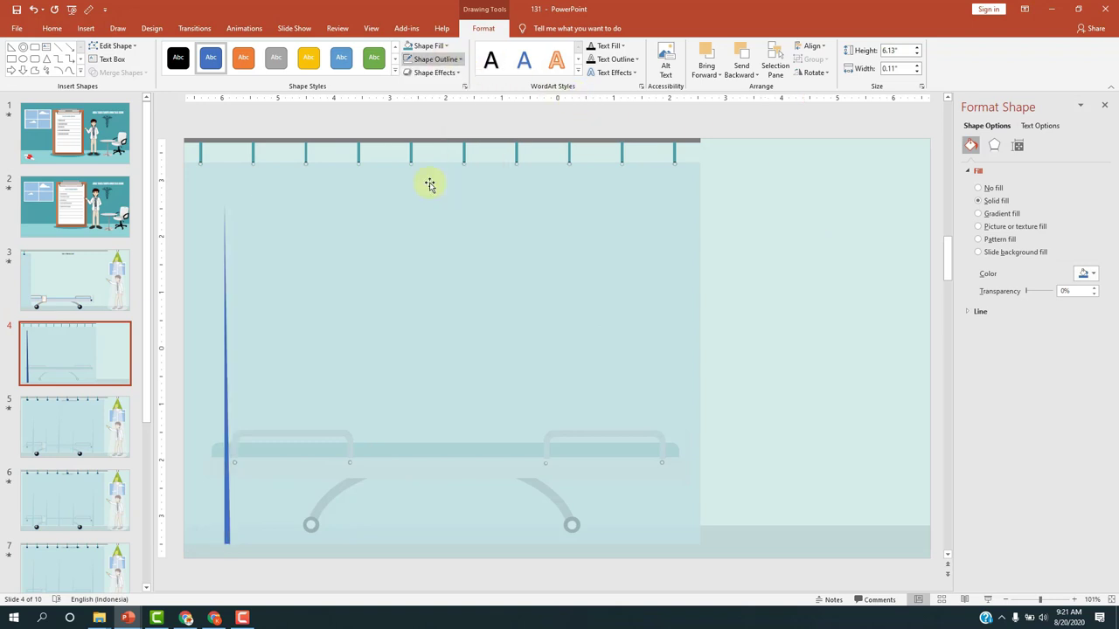
left_click(446, 48)
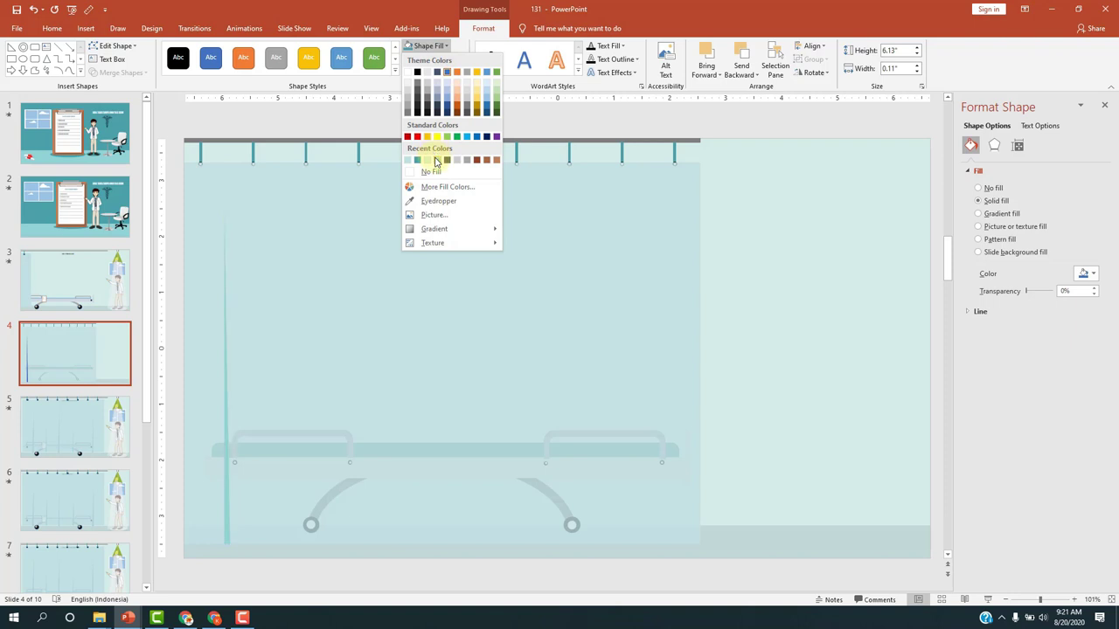
left_click(436, 161)
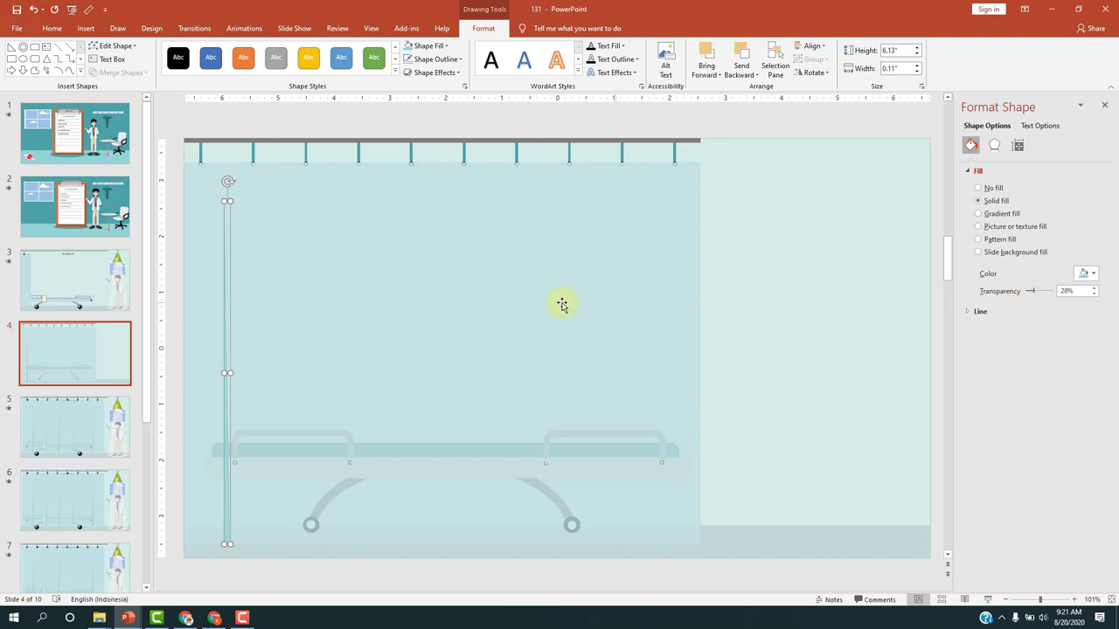
left_click(820, 271)
Flip the thin fold bar horizontally
left_click(227, 372)
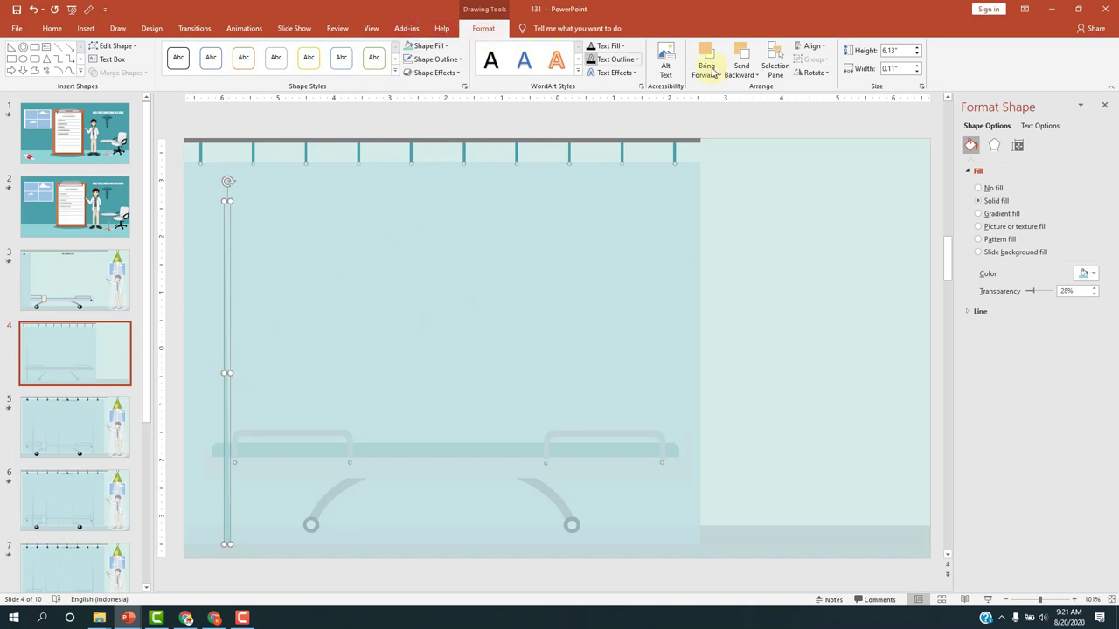
left_click(814, 73)
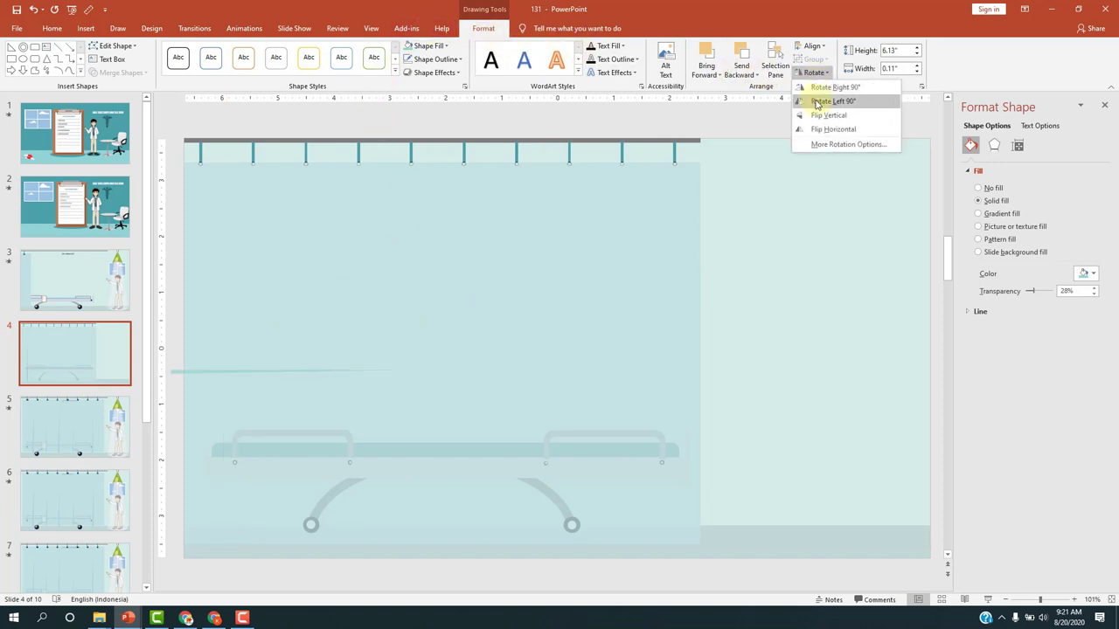
left_click(814, 131)
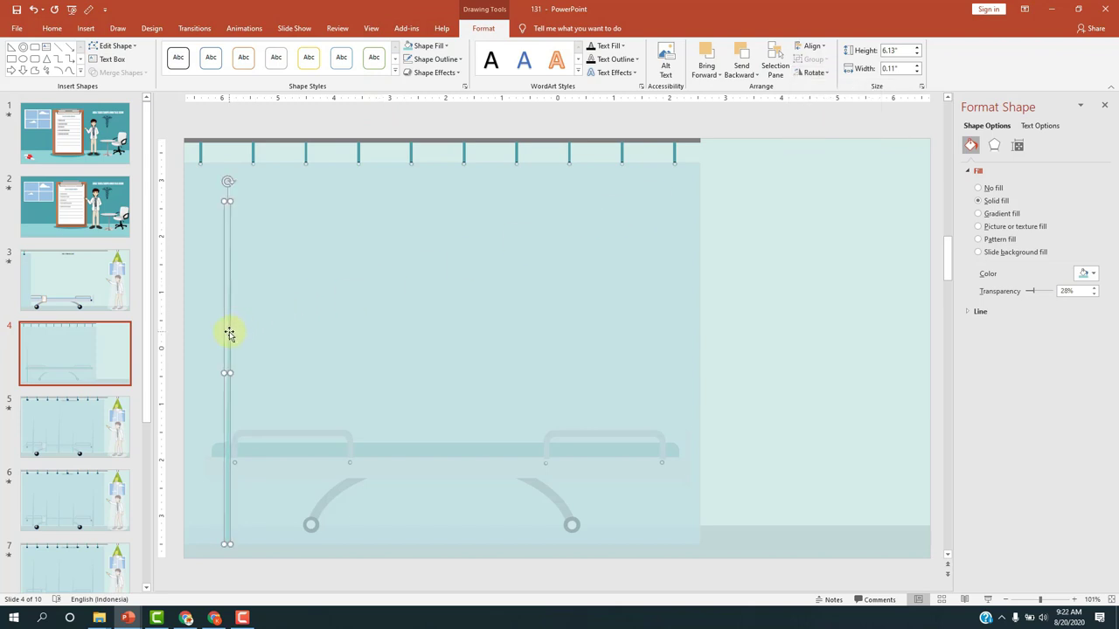
Move the fold line right, shorten it from the top, and place a duplicate further right
mouse_move(228, 333)
left_mouse_down()
mouse_move(238, 346)
mouse_move(313, 326)
left_mouse_up()
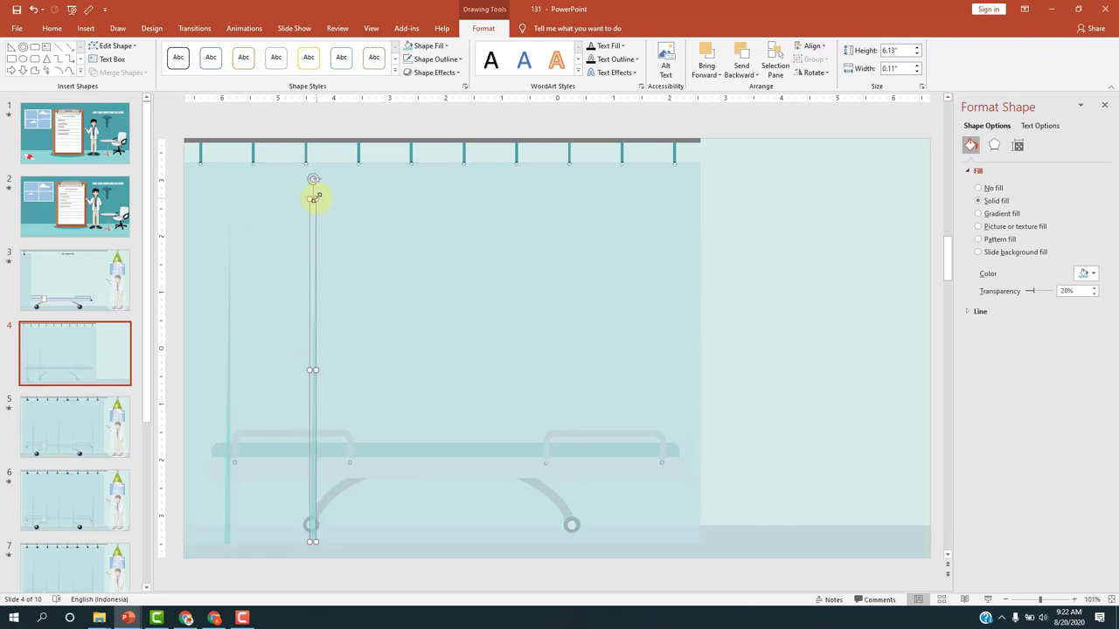
left_click_drag(314, 197, 312, 254)
key("ctrl+d")
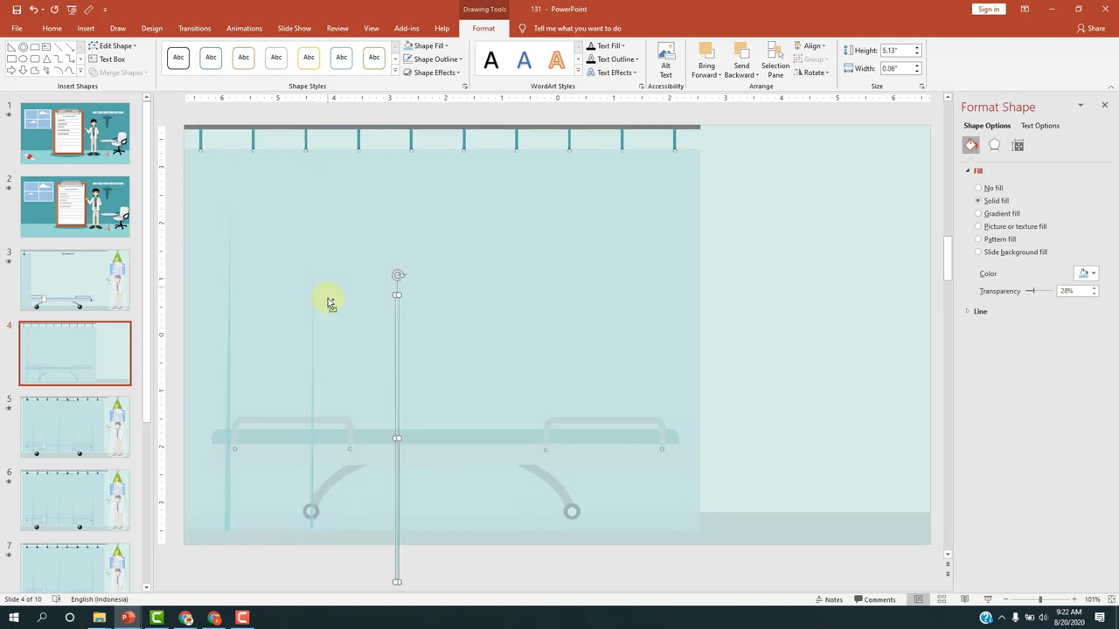
mouse_move(412, 316)
left_mouse_down()
mouse_move(450, 290)
mouse_move(632, 295)
left_mouse_up()
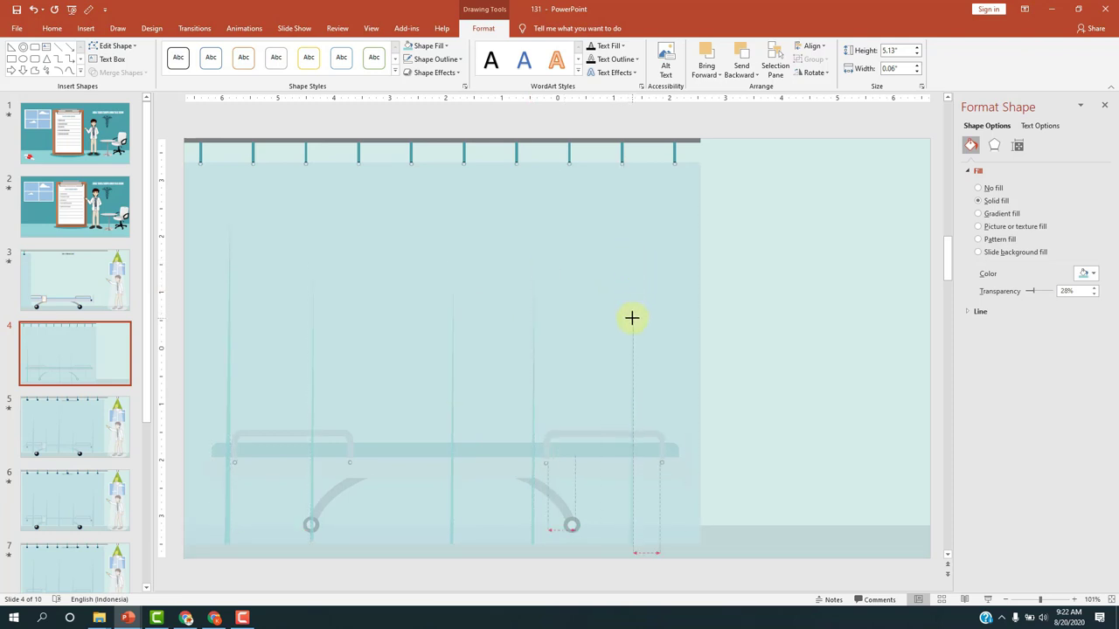
Copy a fold line to the curtain's middle, then select the curtain and bed shapes together
left_click(644, 274)
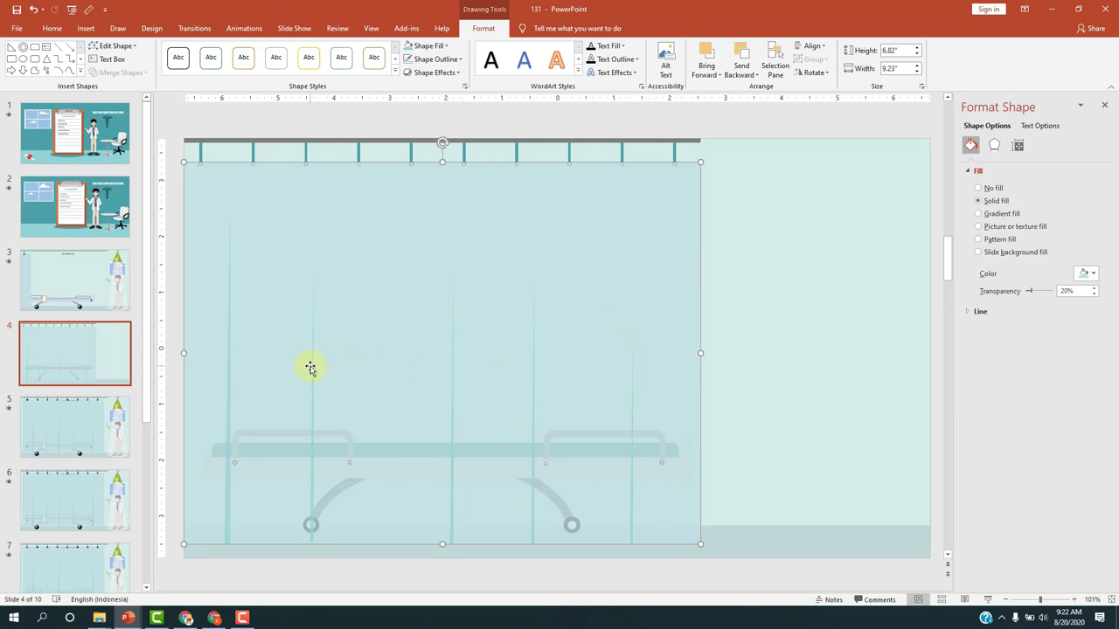
left_click(227, 371)
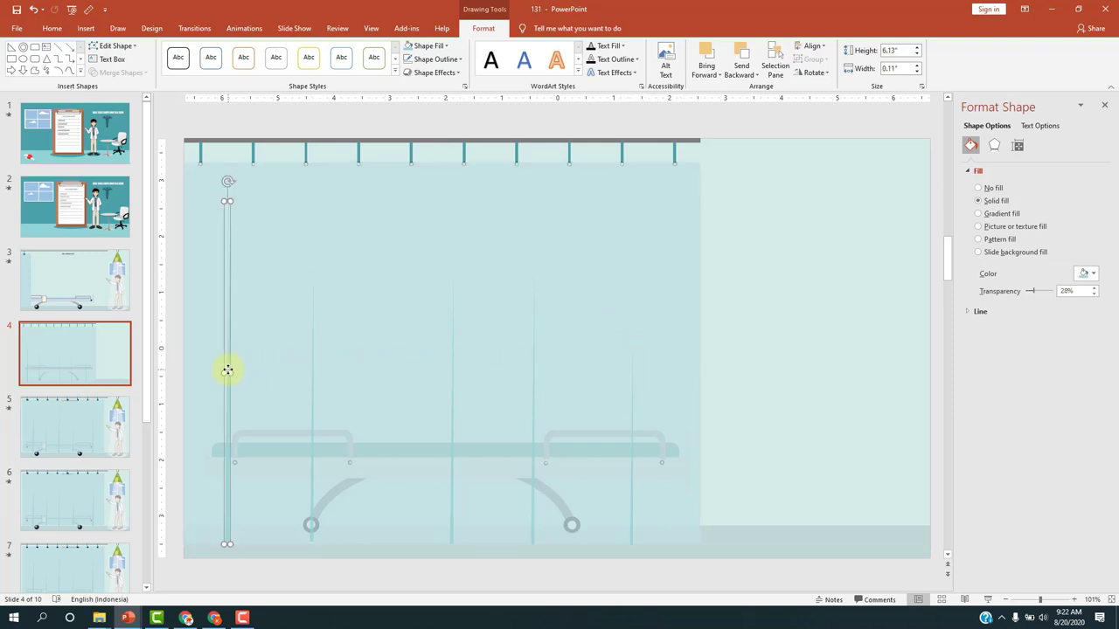
left_click_drag(227, 370, 384, 374)
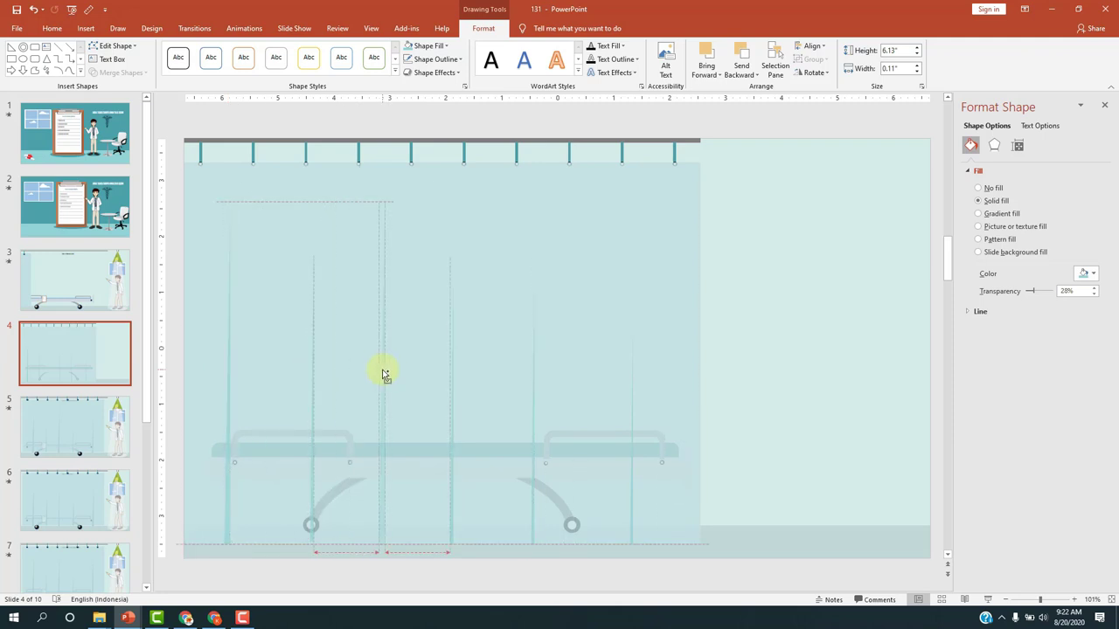
left_click(734, 278)
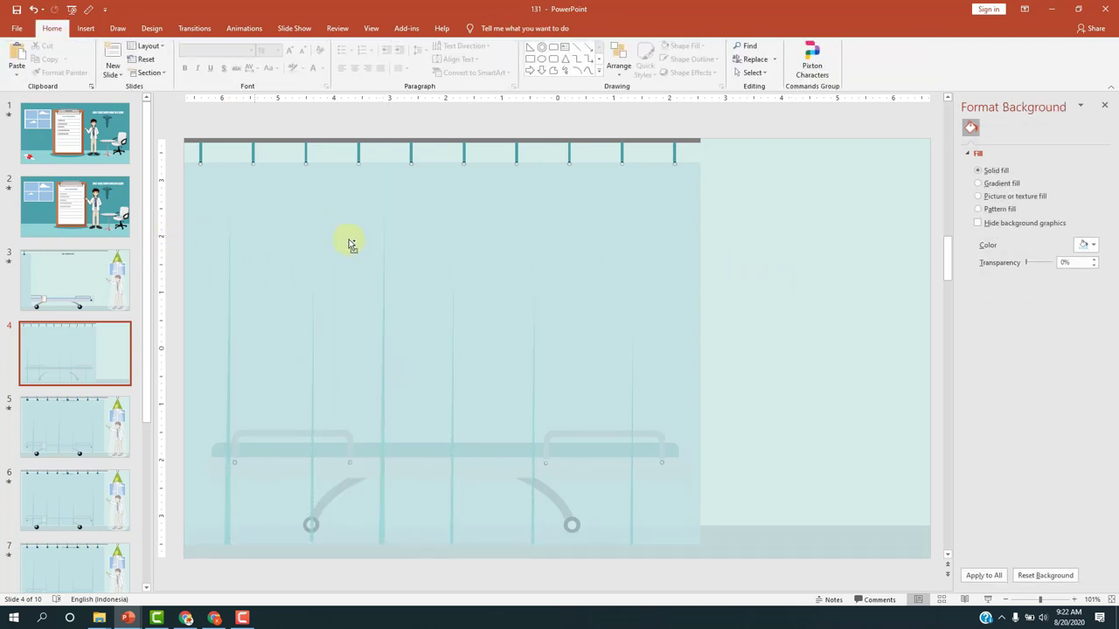
scroll(370, 239, "down", 3)
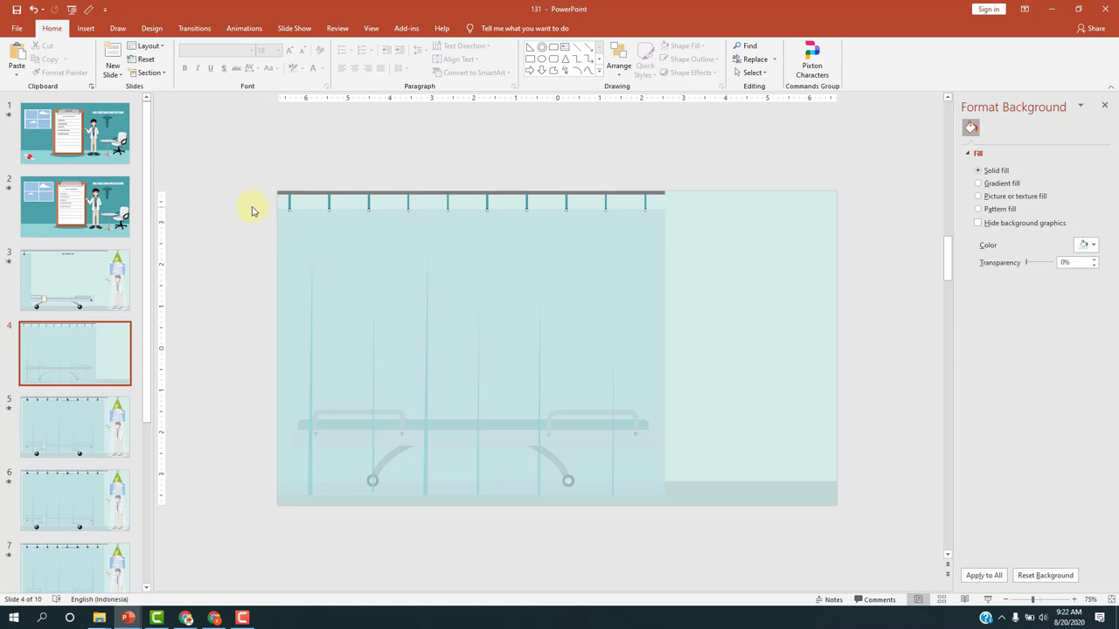
left_click_drag(248, 204, 697, 500)
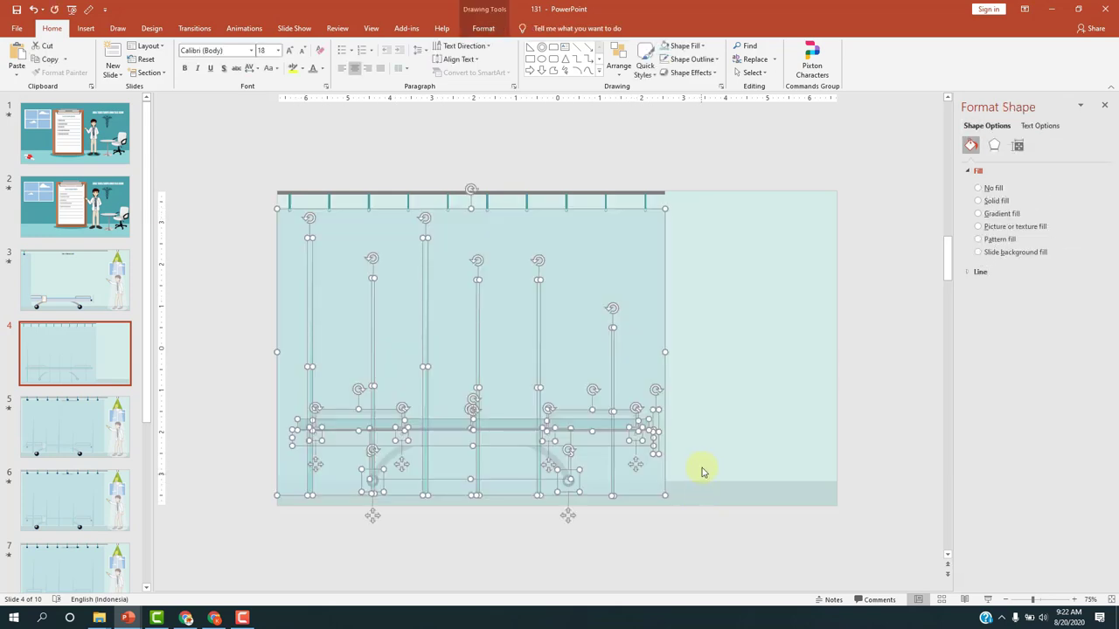
key("ctrl+g")
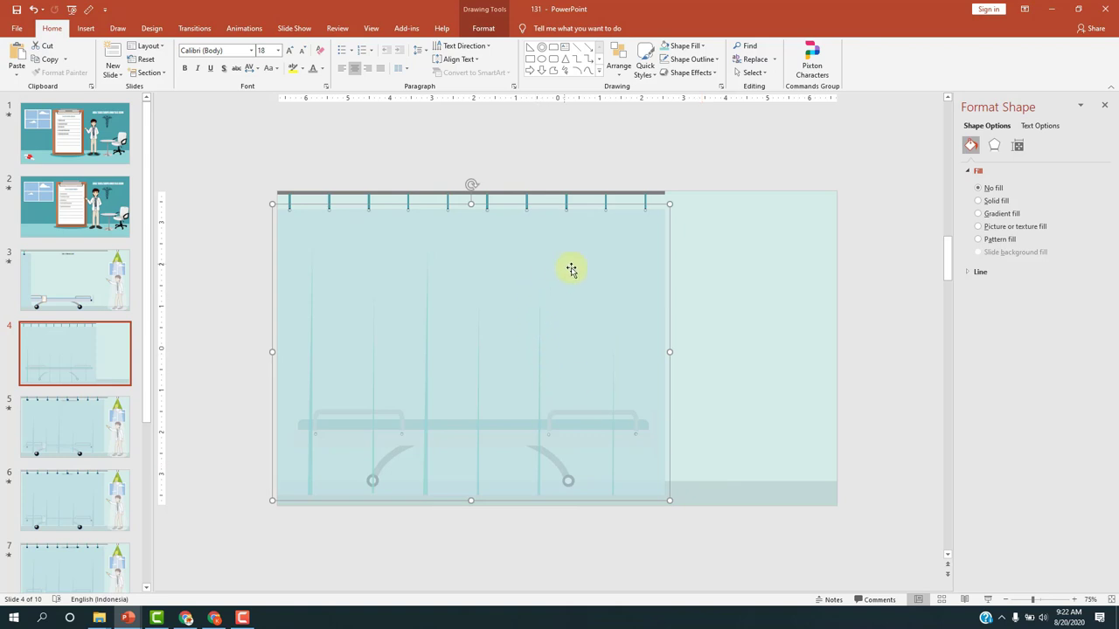
left_click(571, 268)
scroll(570, 270, "up", 1, "ctrl")
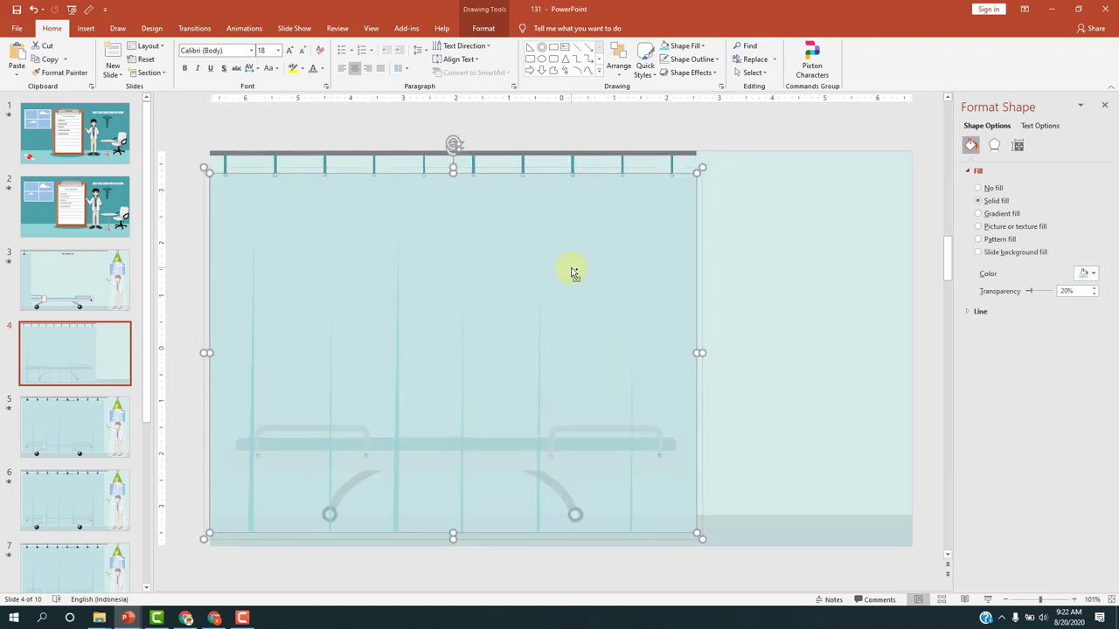
scroll(550, 180, "up", 2, "ctrl")
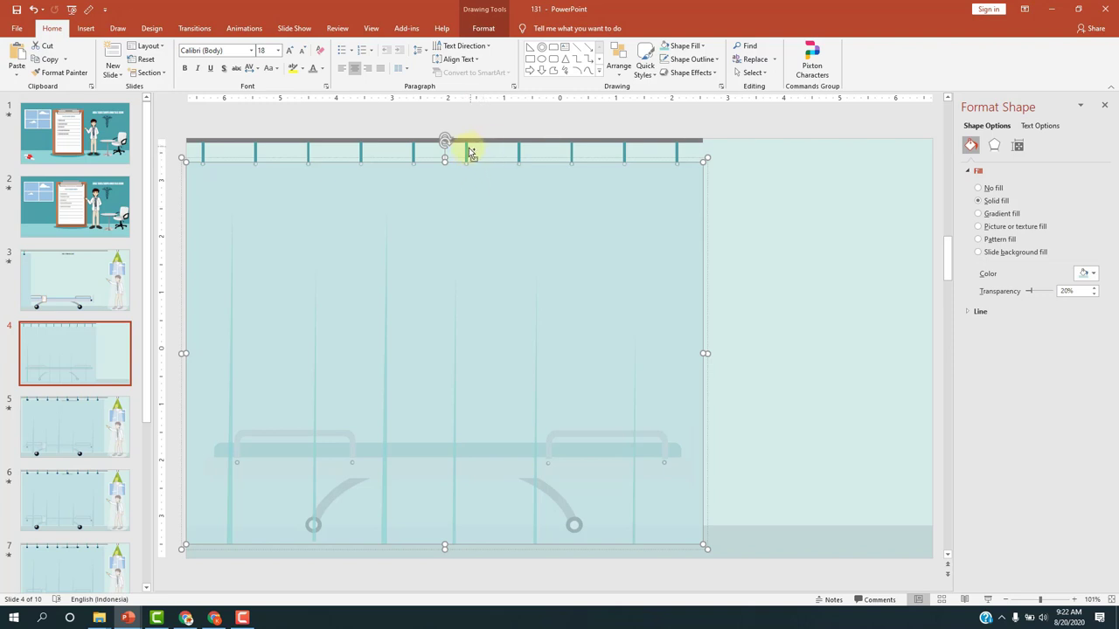
left_click(466, 149)
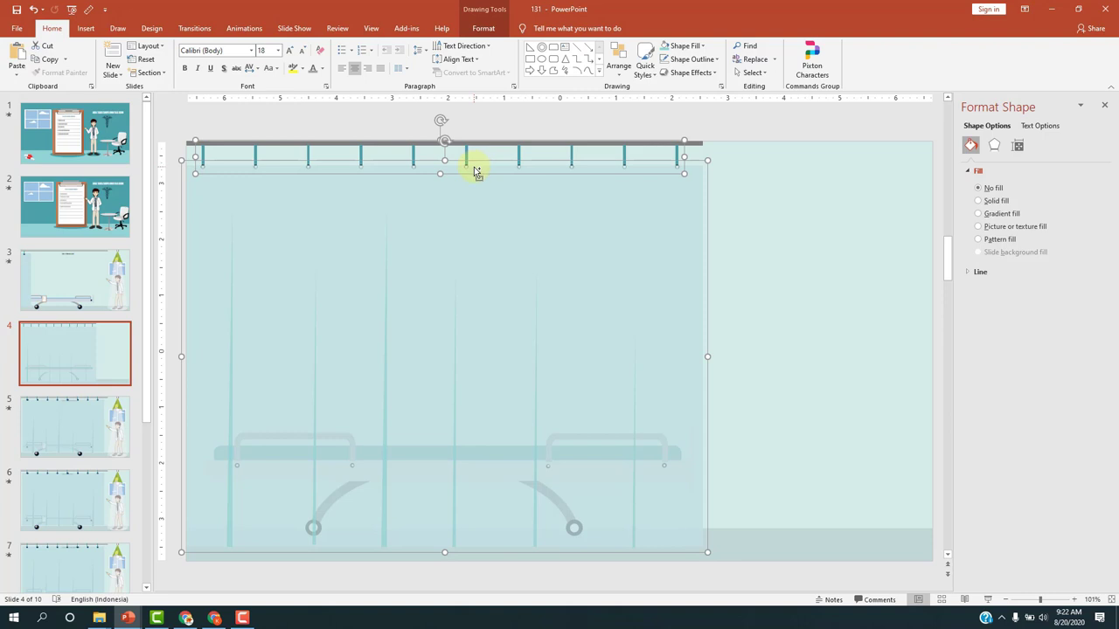
key("Escape")
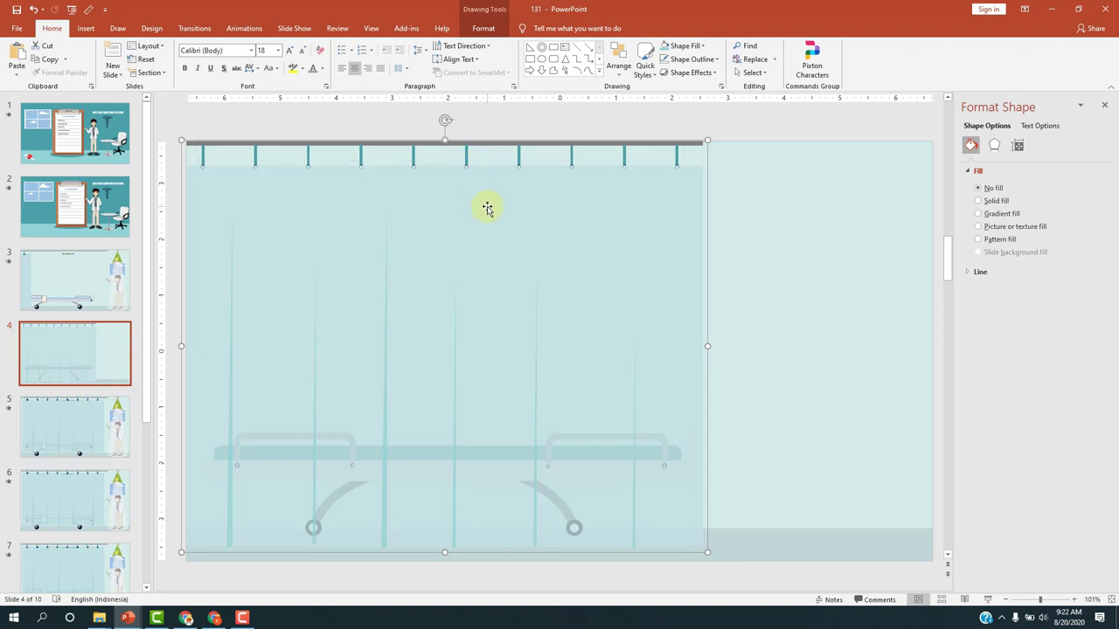
left_click_drag(487, 208, 582, 208)
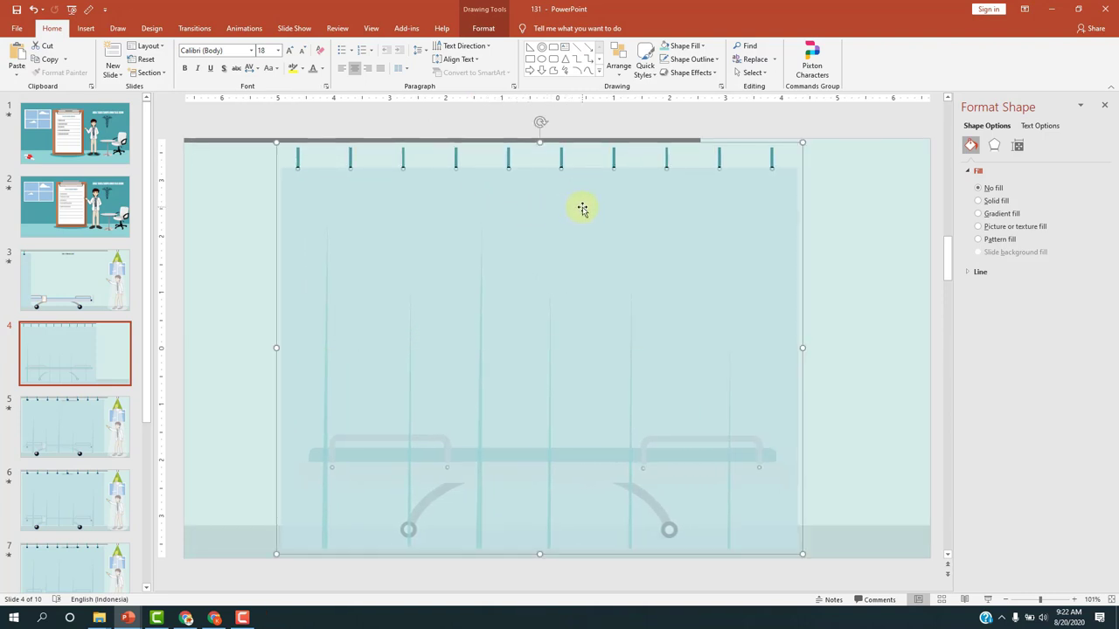
key("ctrl+z")
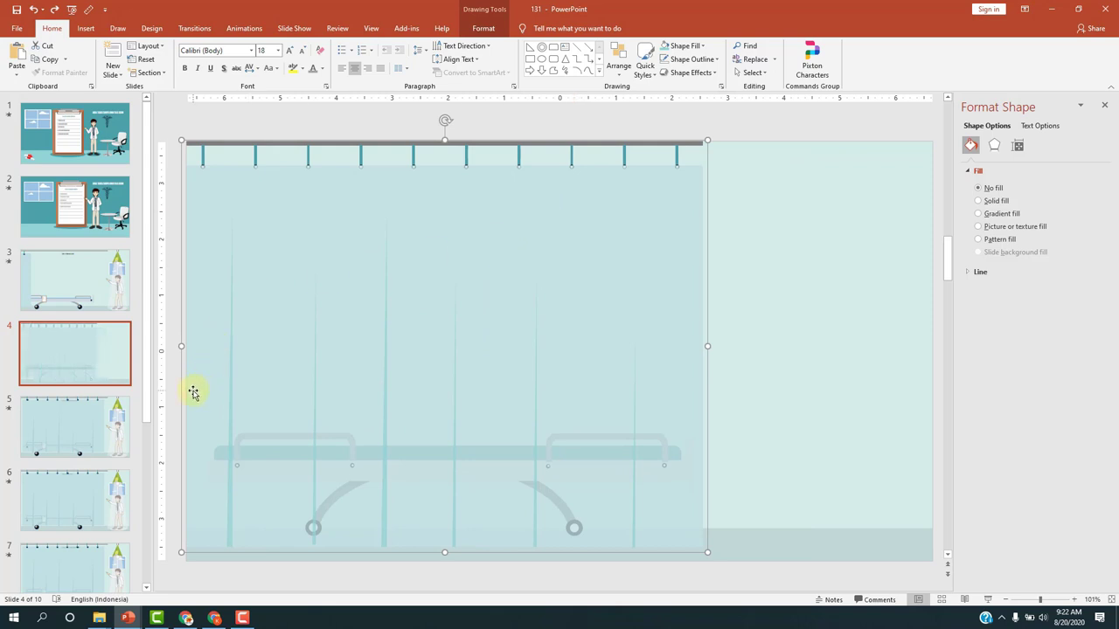
key("ctrl+z")
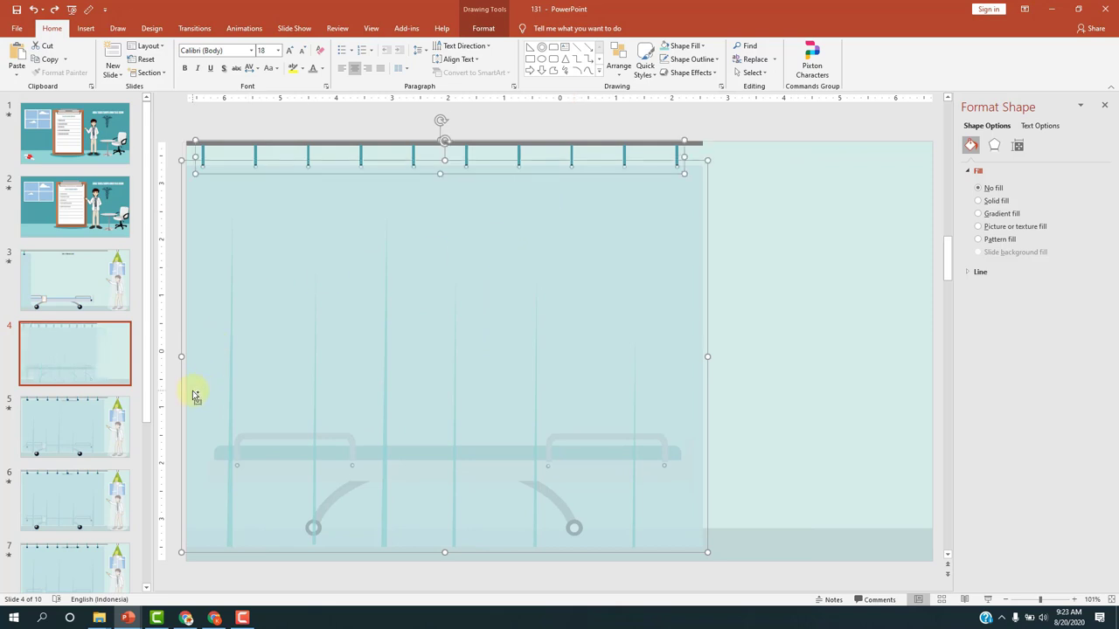
key("ctrl+z")
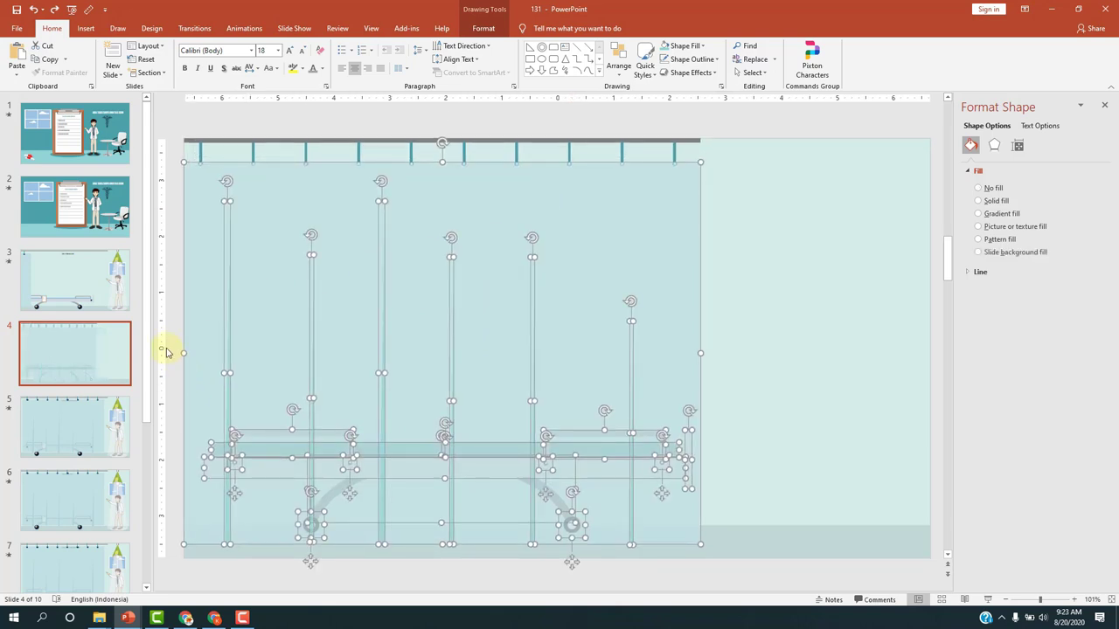
left_click(176, 335)
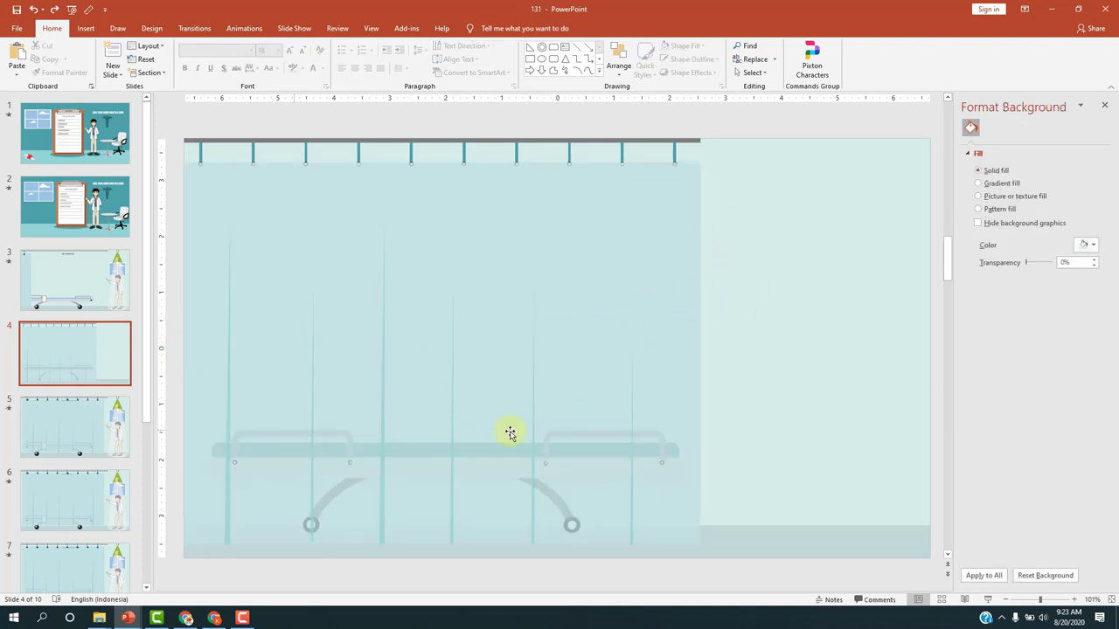
Select slide 4's curtain panel along with the first four fold lines
left_click(678, 281)
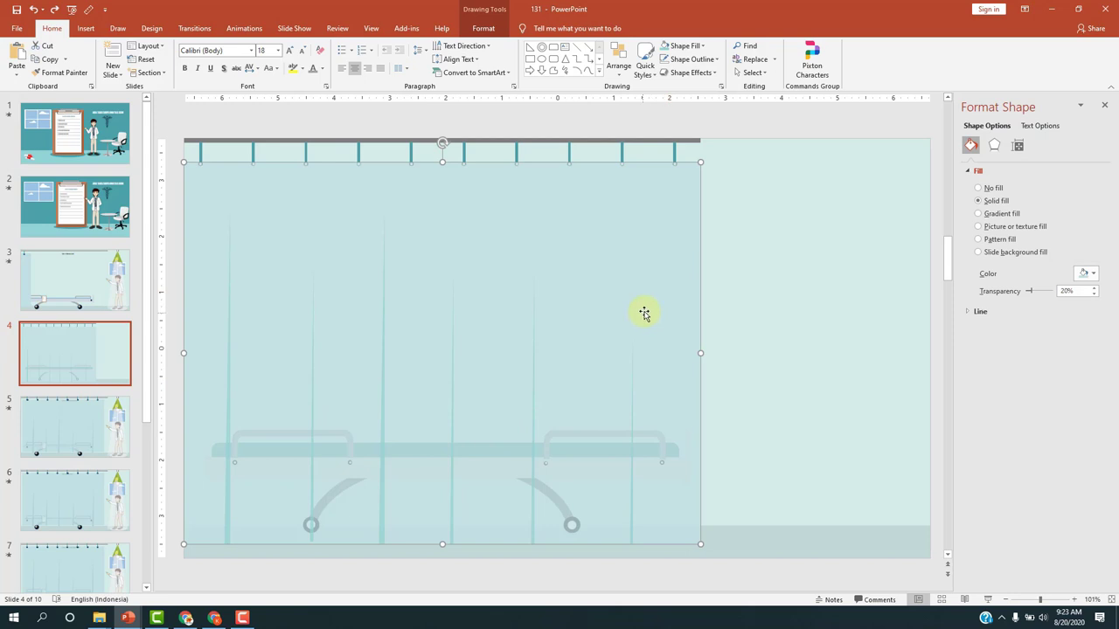
left_click(231, 337, "shift")
left_click(314, 344, "shift")
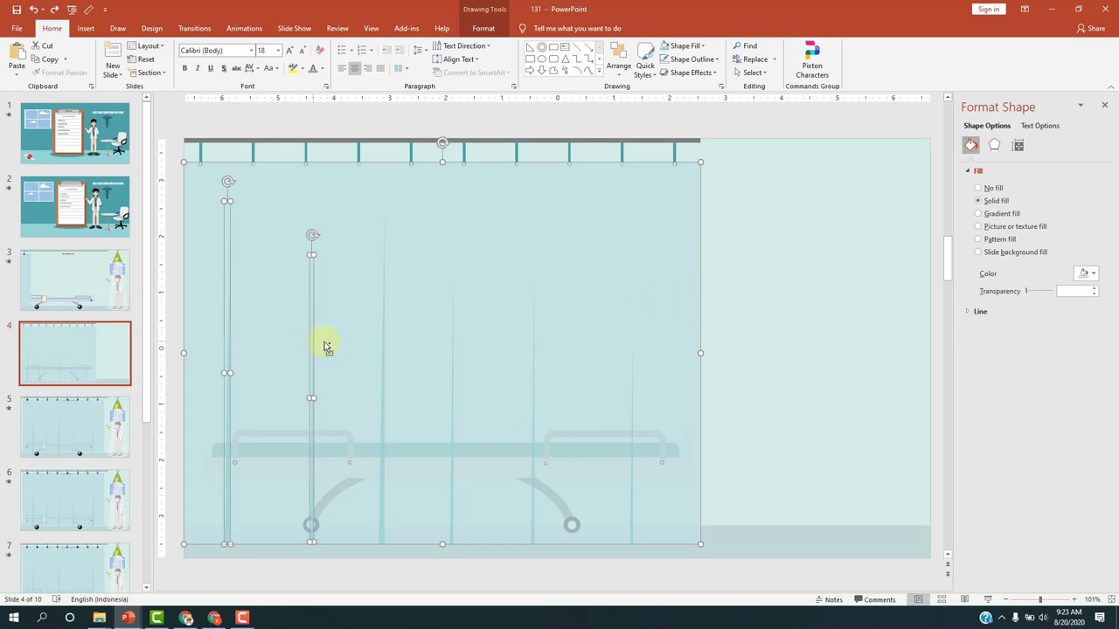
left_click(385, 349, "shift")
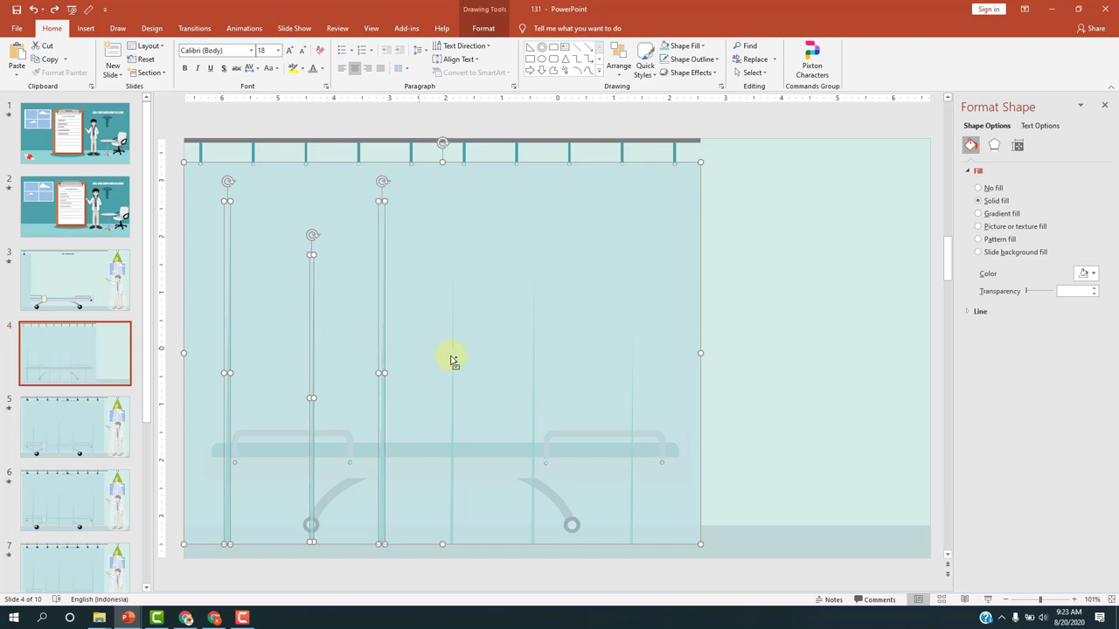
left_click(453, 358, "shift")
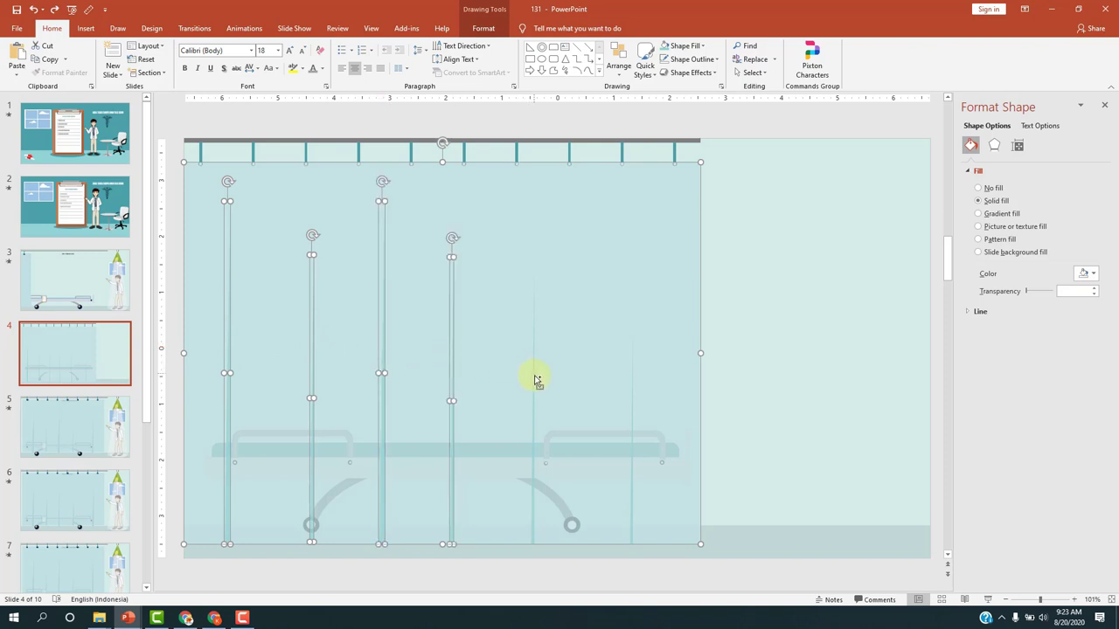
Add the remaining fold lines to the selection and group everything with Ctrl+G
left_click(536, 381, "shift")
left_click(532, 389, "shift")
left_click(534, 388, "shift")
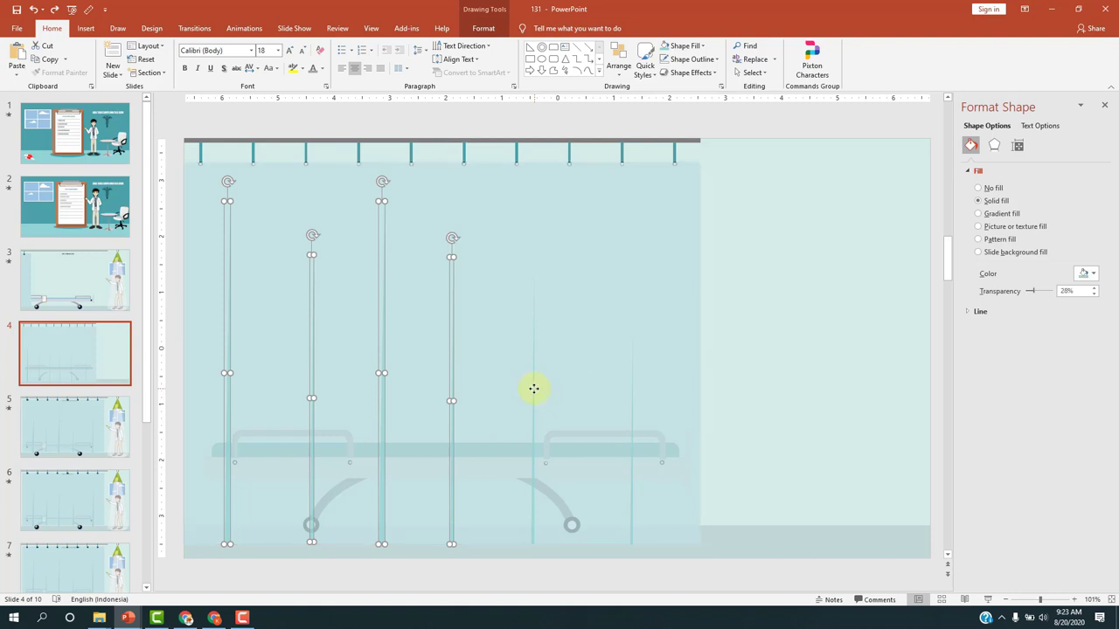
left_click(533, 389, "shift")
left_click(533, 395, "shift")
left_click(533, 409, "shift")
left_click(534, 424, "shift")
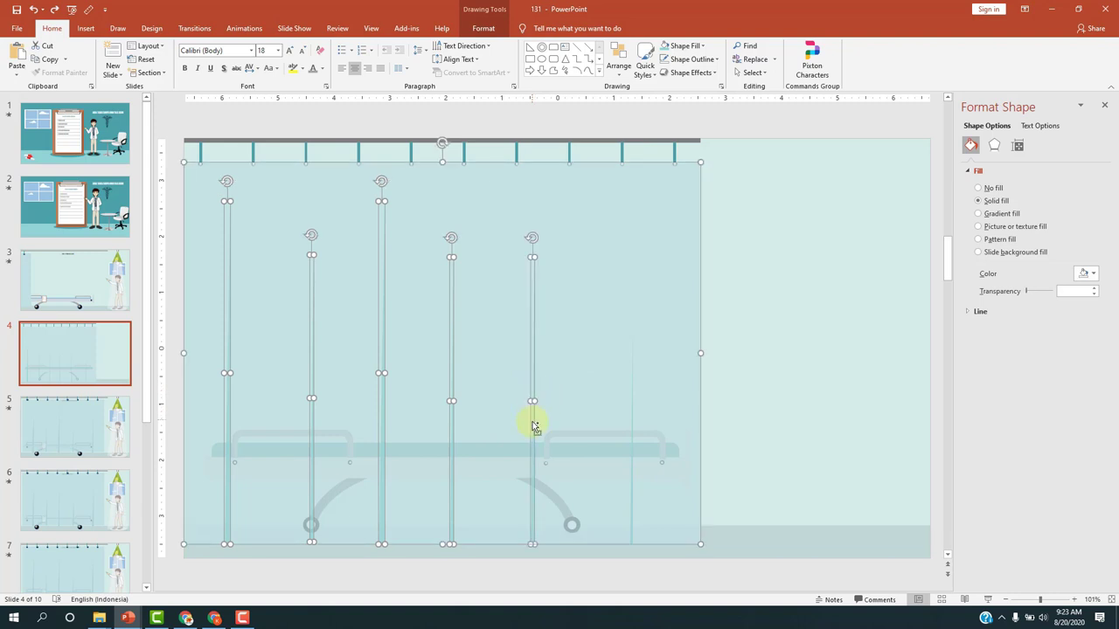
left_click(633, 417, "shift")
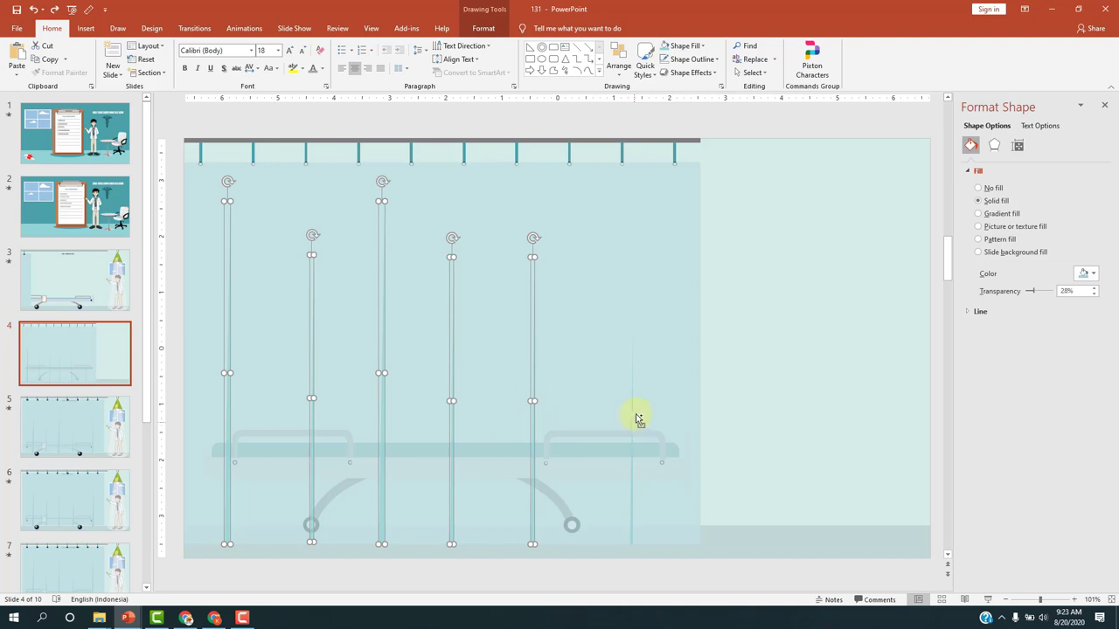
left_click(636, 420, "shift")
left_click(637, 457, "shift")
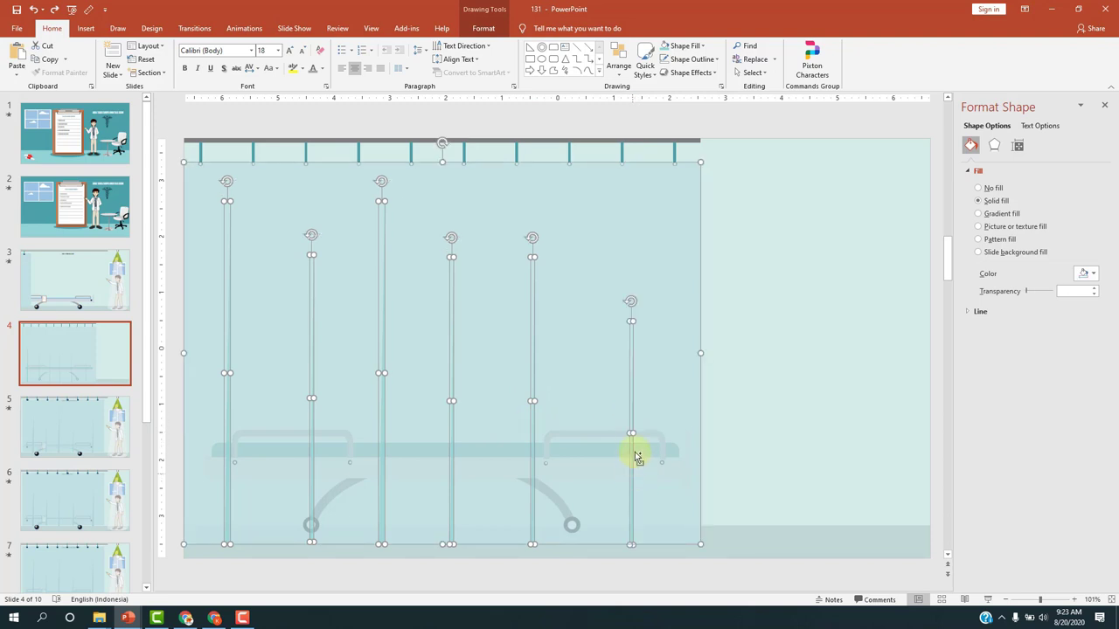
key("ctrl+g")
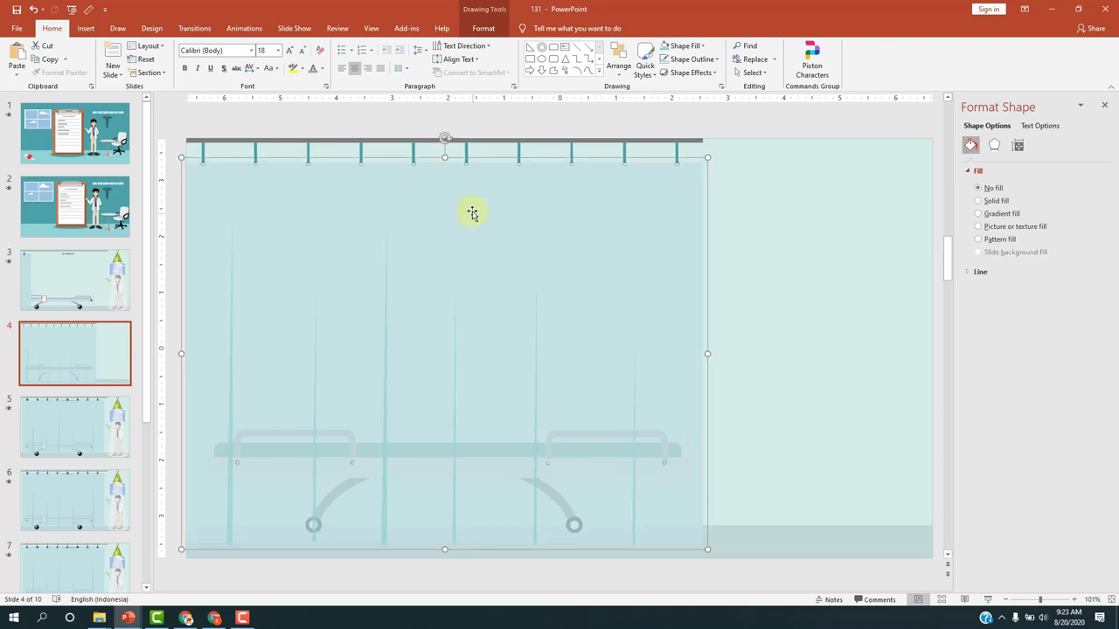
Group the rod and hooks with the curtain, nudge the group into alignment, then show slide 3
left_click(469, 155)
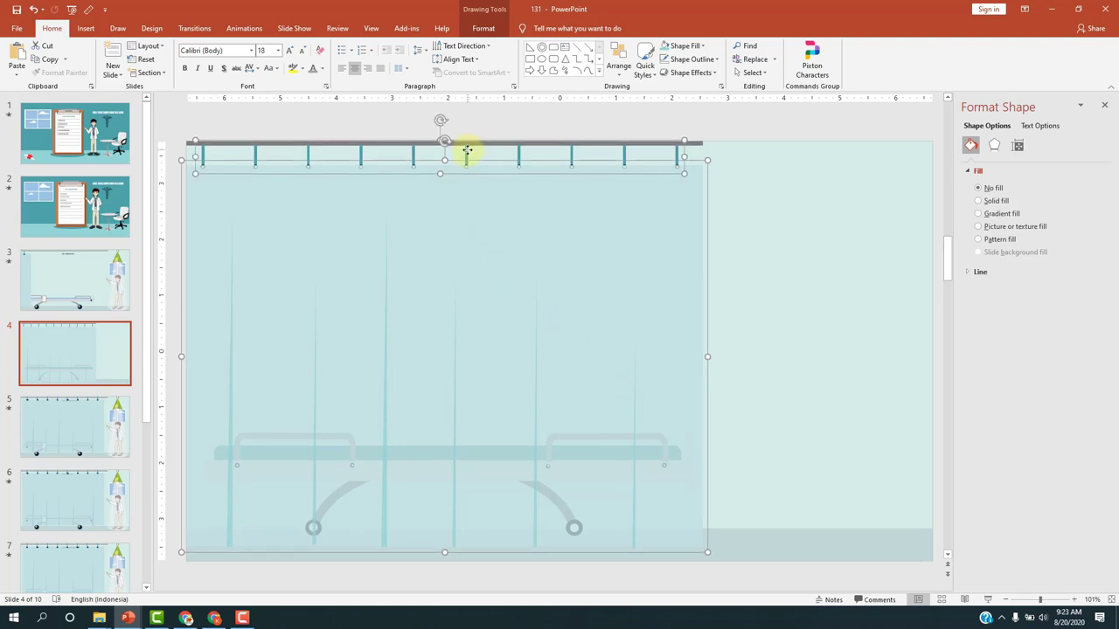
key("ctrl+g")
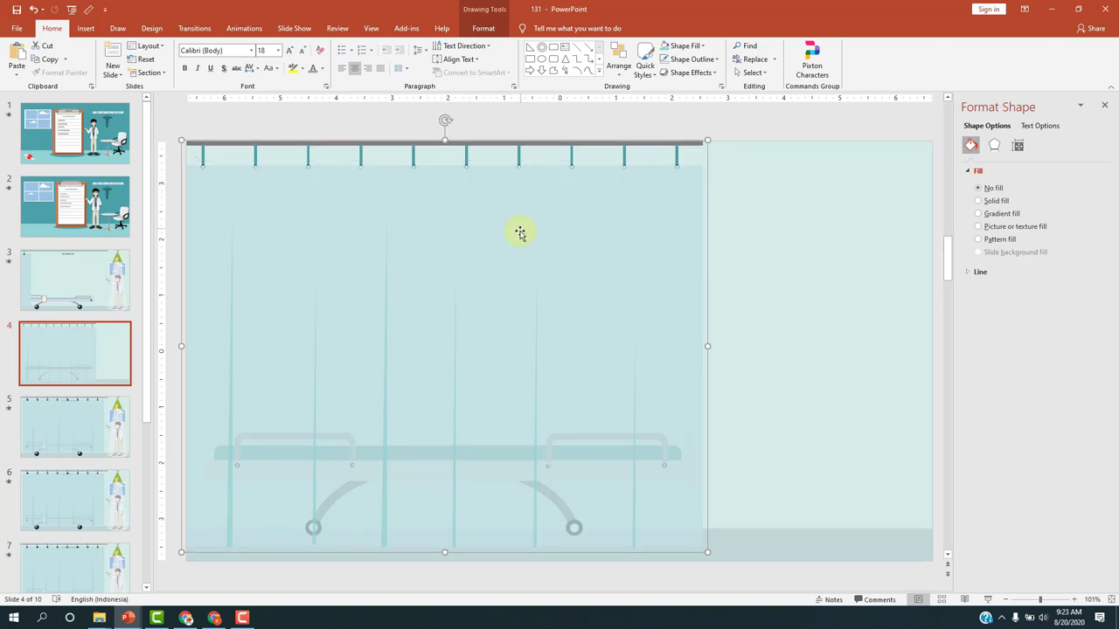
mouse_move(519, 233)
left_mouse_down()
mouse_move(595, 225)
mouse_move(519, 230)
left_mouse_up()
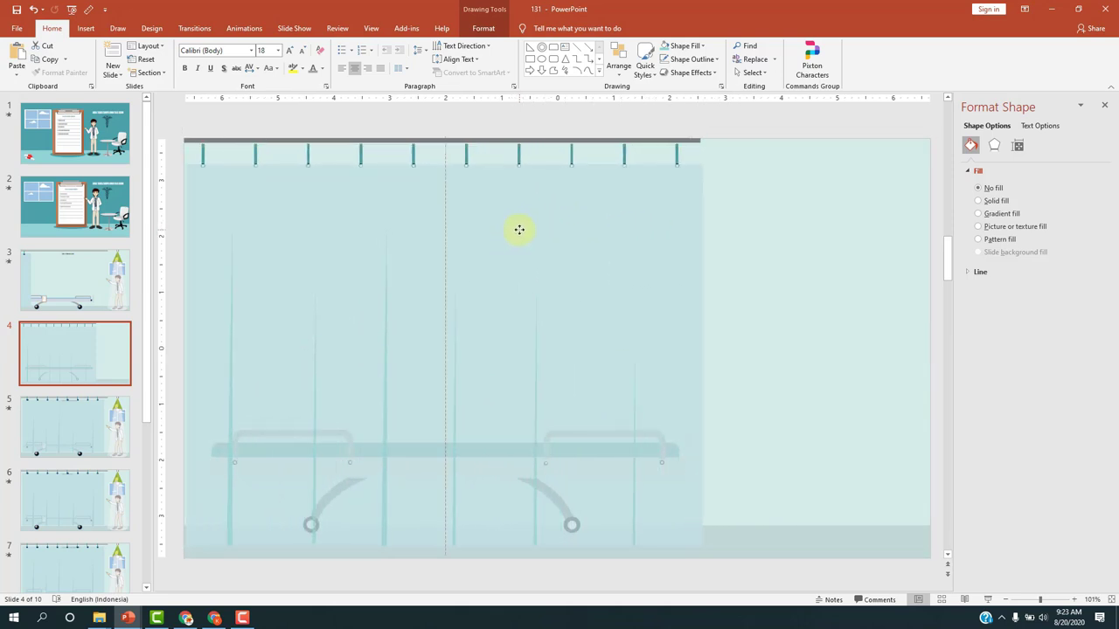
left_click_drag(521, 228, 542, 234)
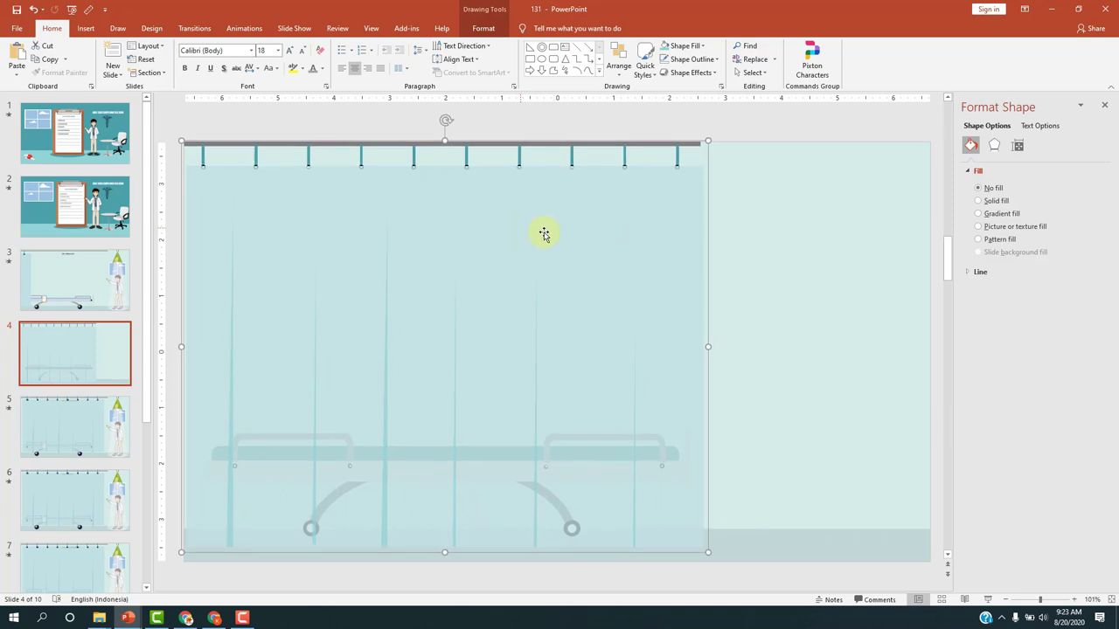
left_click(811, 271)
scroll(353, 308, "down", 3)
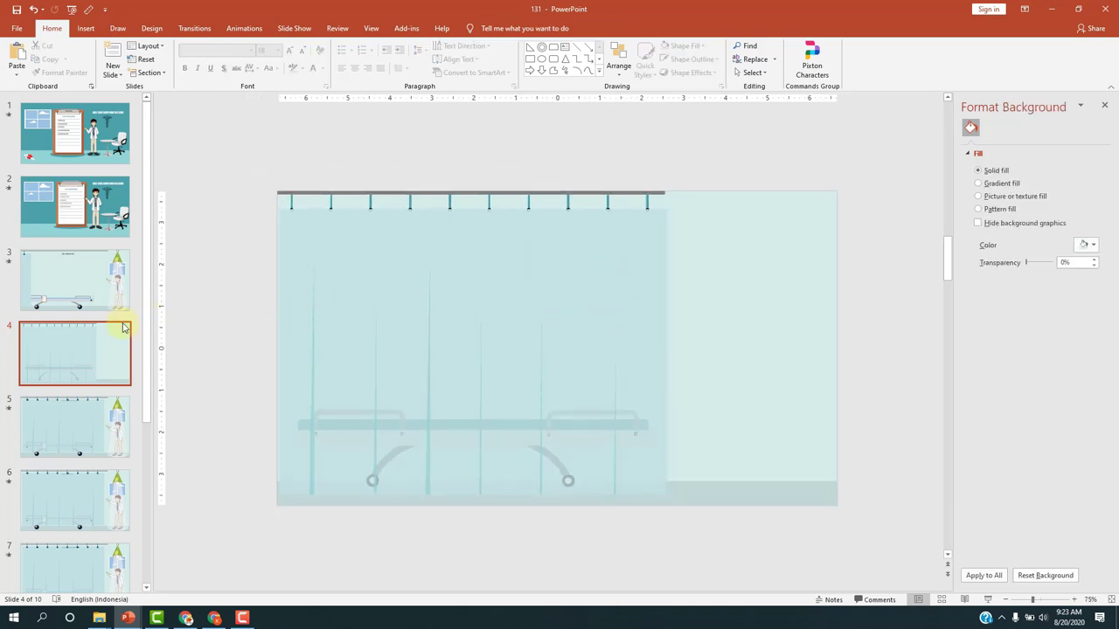
left_click(99, 294)
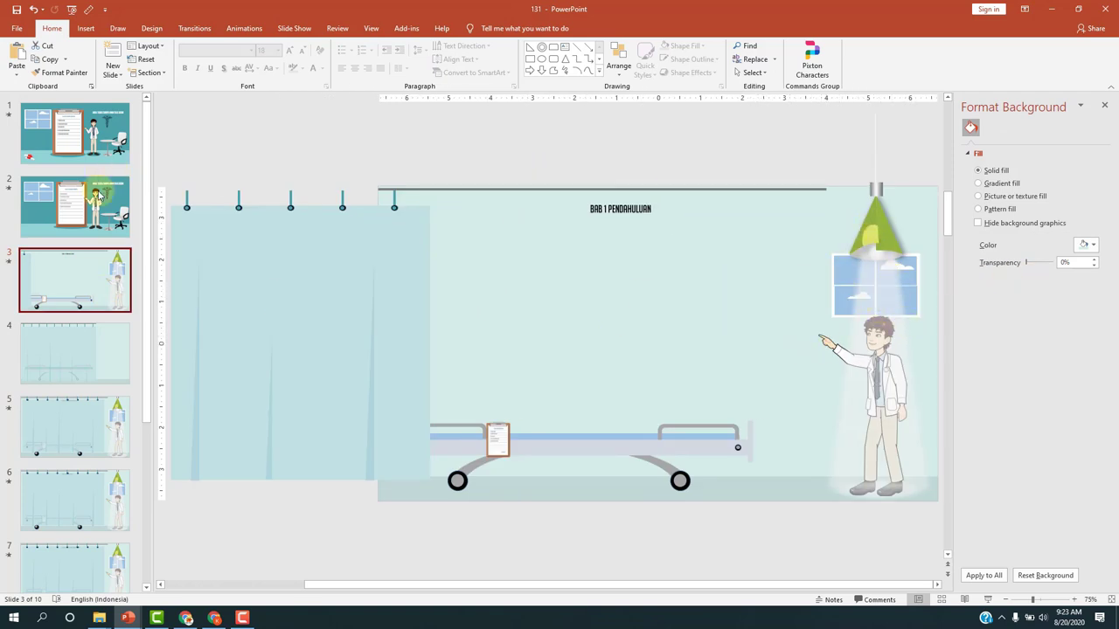
Paste slide 2's window onto slide 4, move it right, then delete it again
left_click(84, 208)
left_click(311, 264)
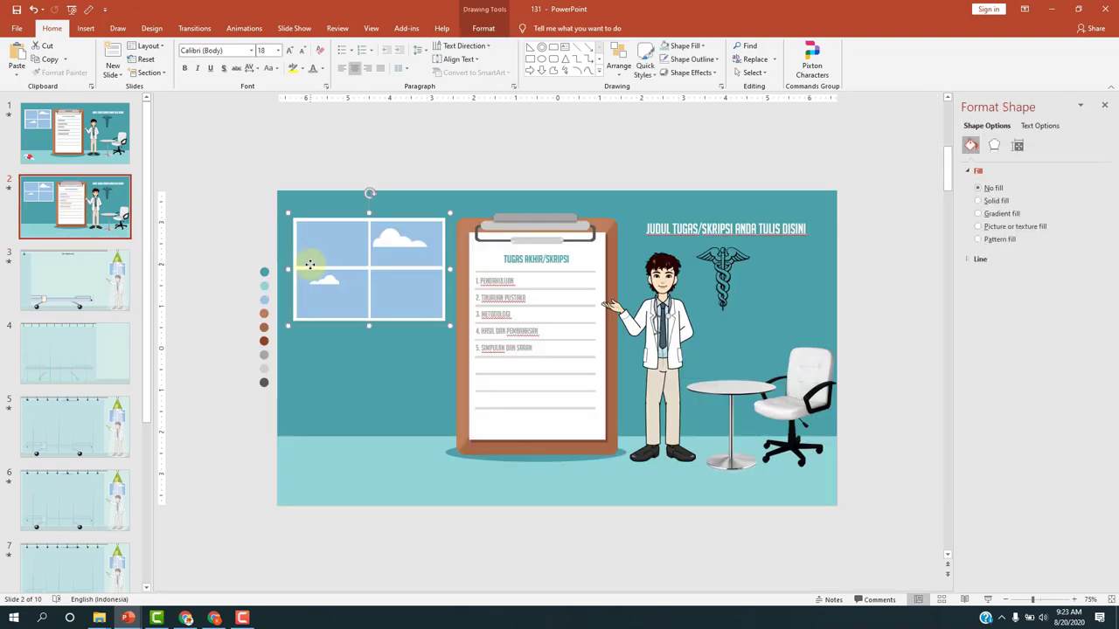
left_click(95, 344)
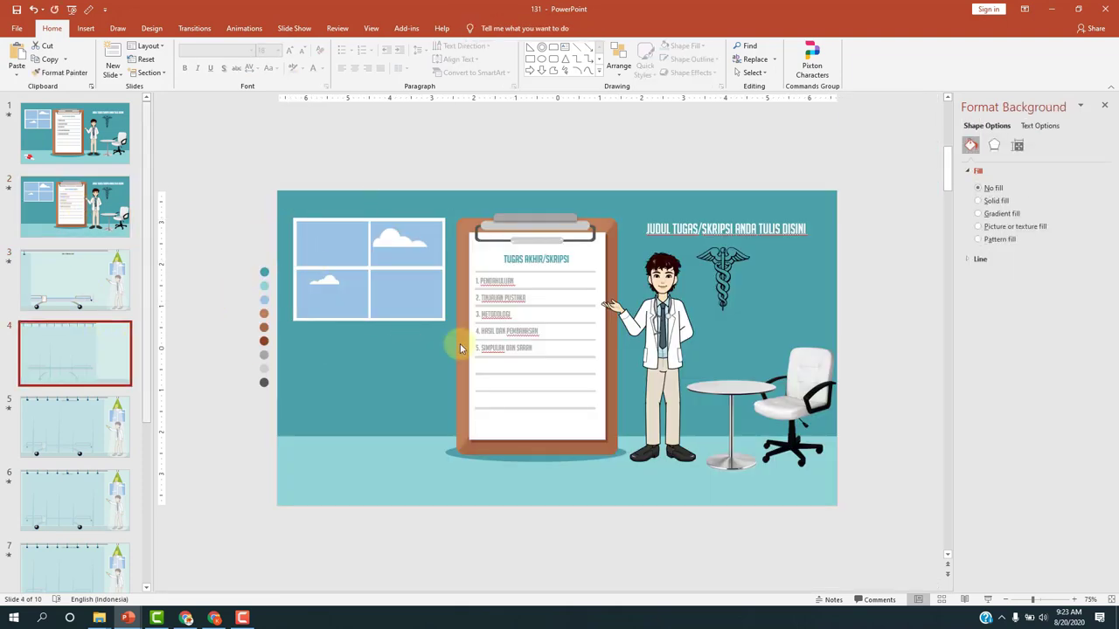
left_click(500, 349)
key("ctrl+v")
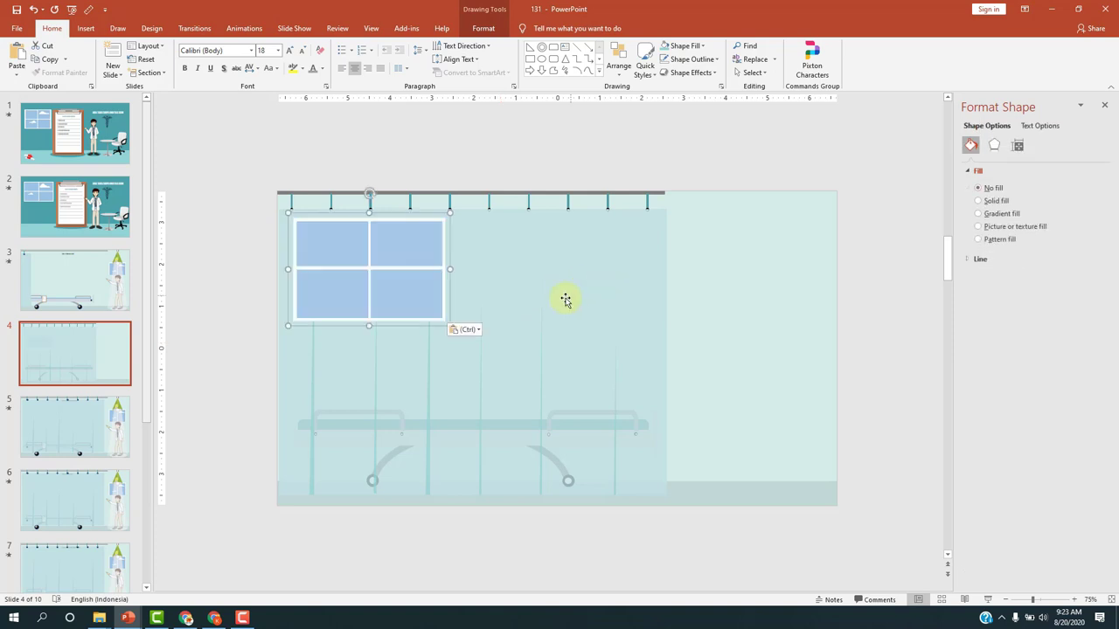
mouse_move(673, 254)
left_mouse_down()
mouse_move(743, 245)
mouse_move(783, 270)
left_mouse_up()
left_click(674, 218)
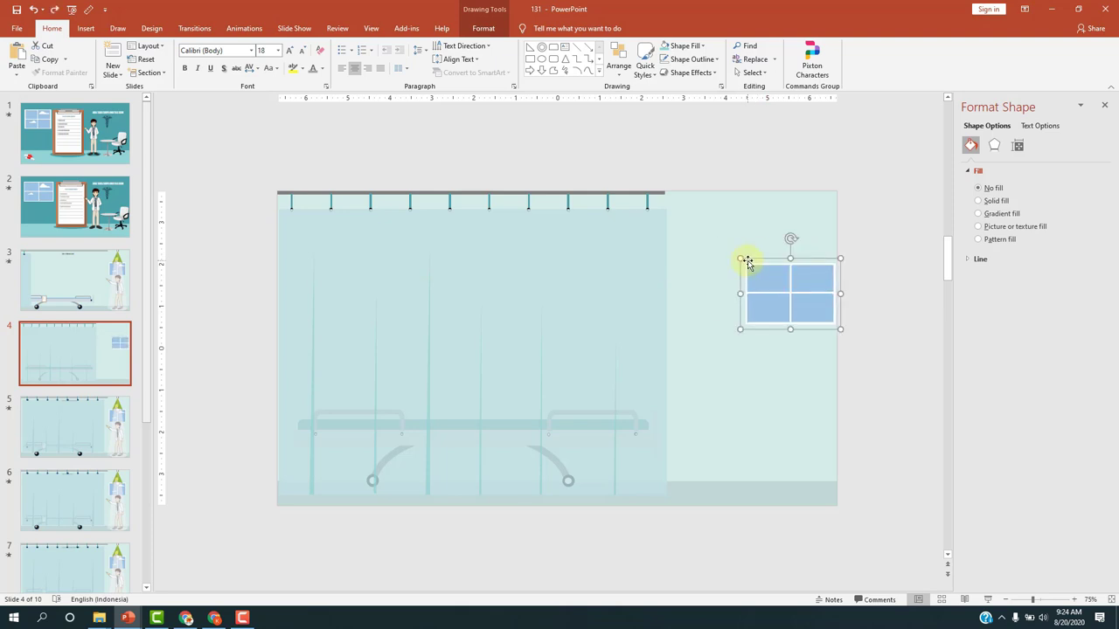
key("Delete")
Paste slide 2's window with both clouds onto slide 4, shrunk into the upper-right wall area
left_click(114, 210)
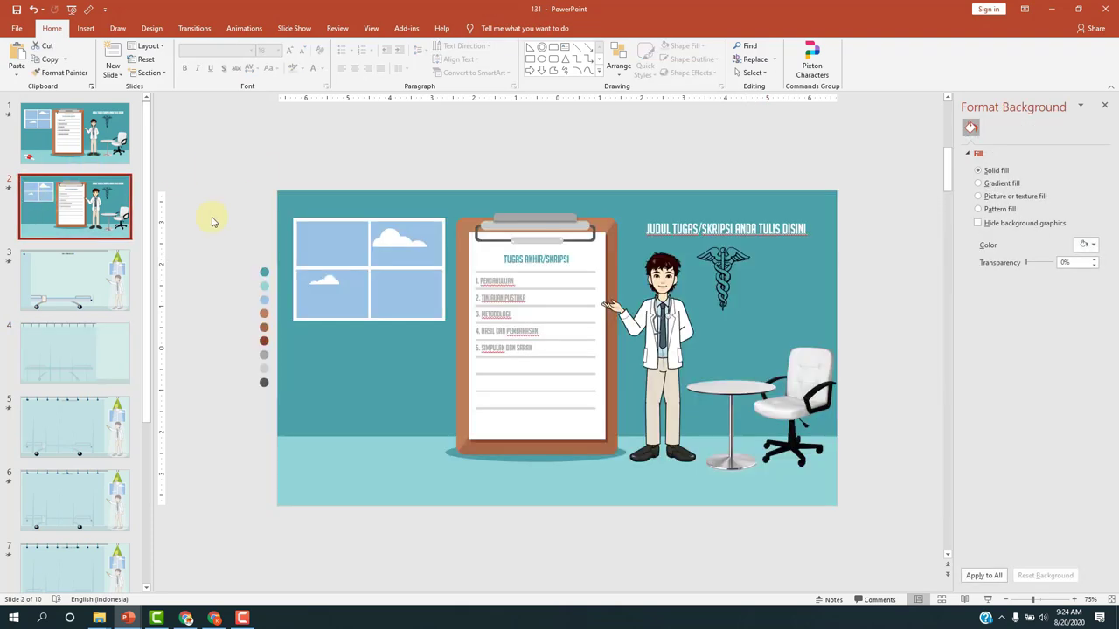
left_click(325, 276)
left_click(324, 279)
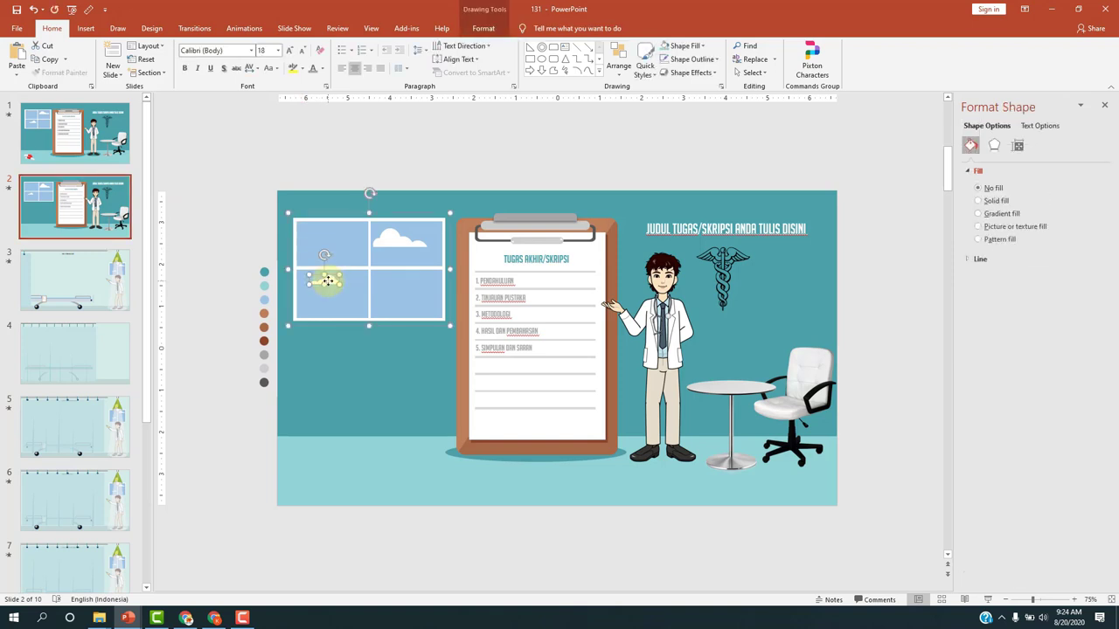
left_click(393, 244, "shift")
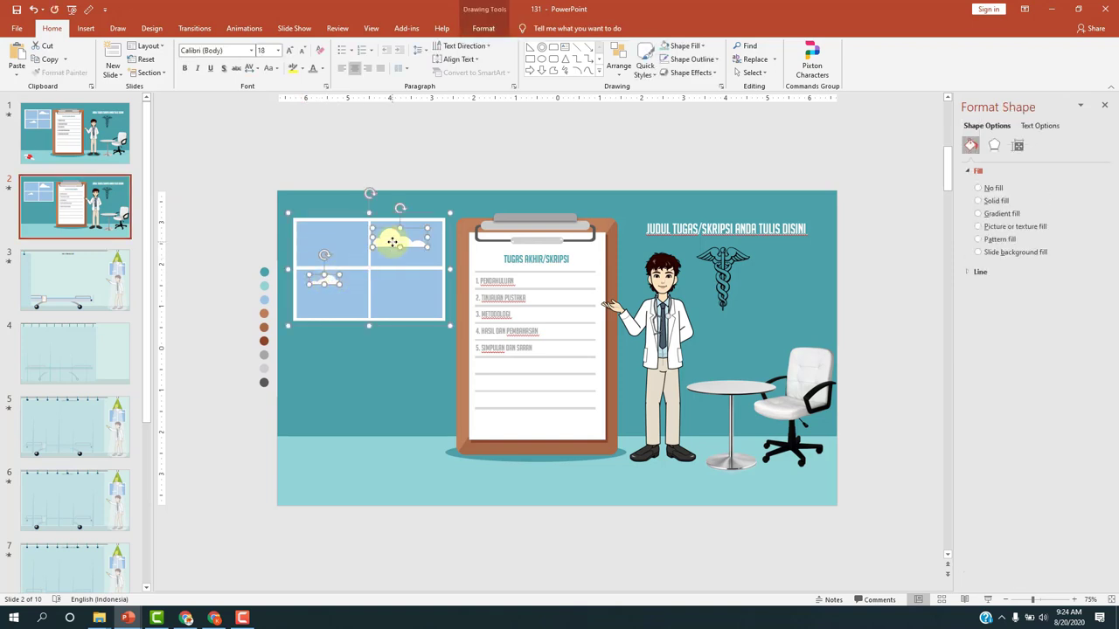
left_click(90, 291)
left_click(82, 350)
key("ctrl+v")
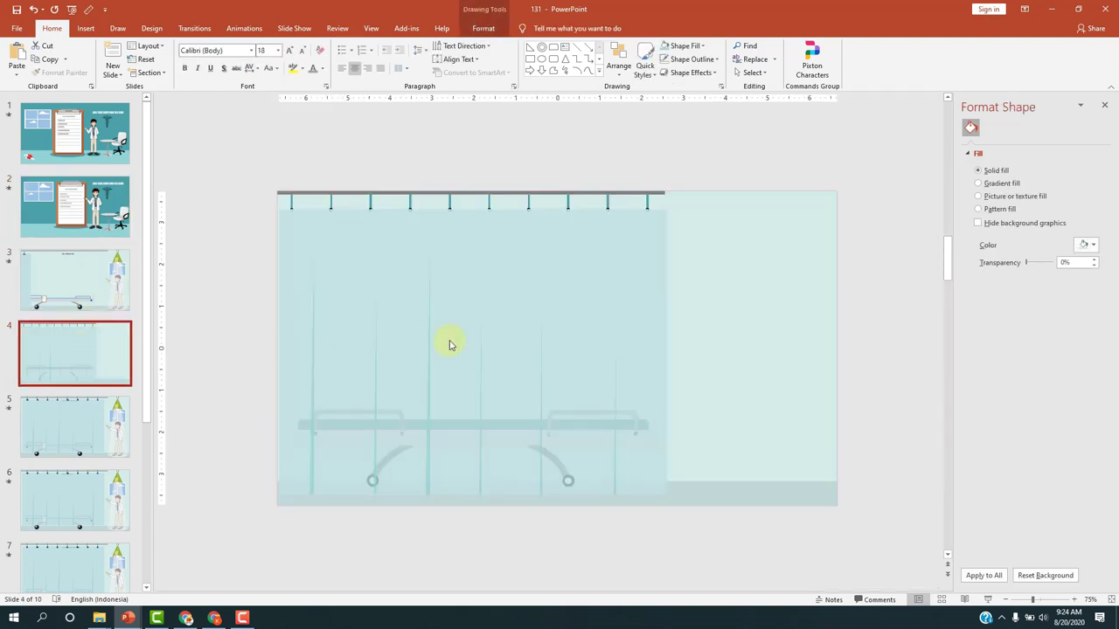
left_click_drag(362, 245, 743, 247)
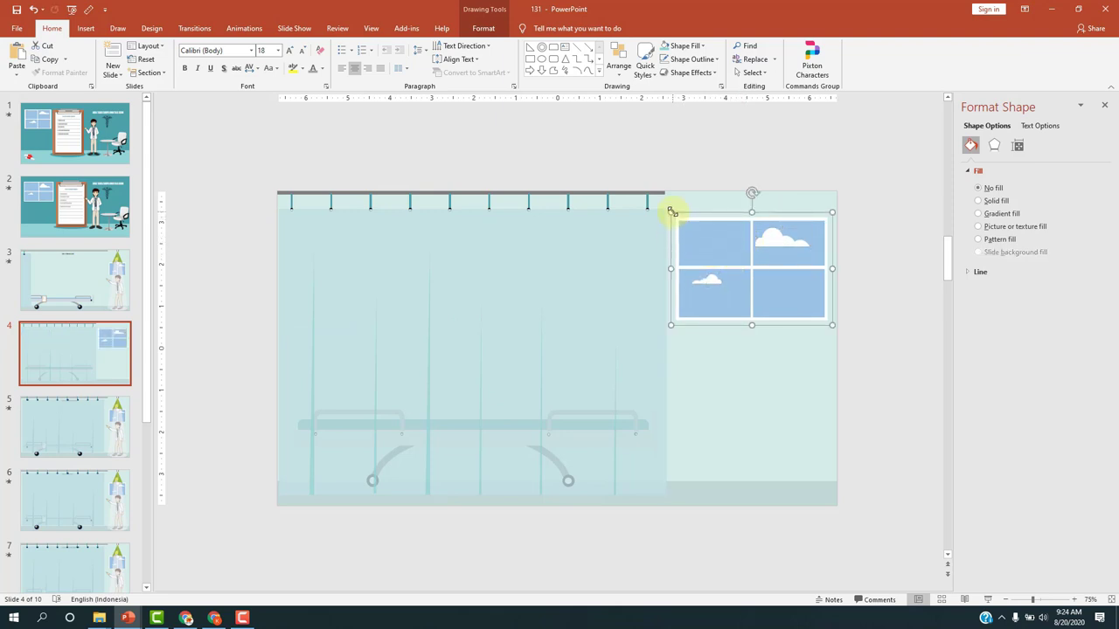
mouse_move(671, 212)
left_mouse_down()
mouse_move(748, 251)
mouse_move(740, 244)
left_mouse_up()
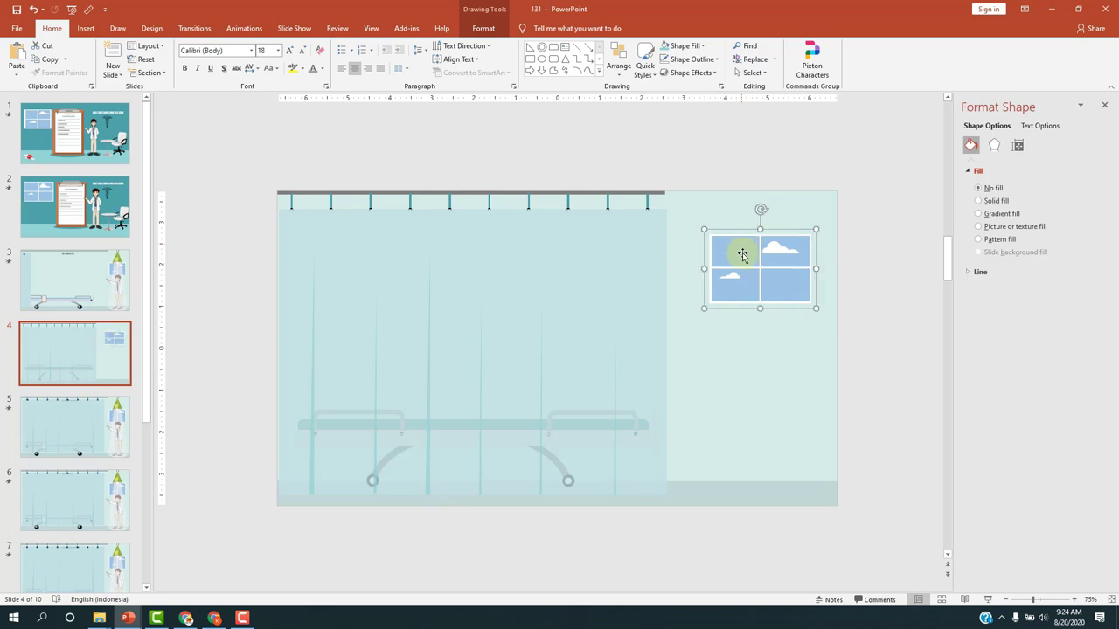
left_click(712, 178)
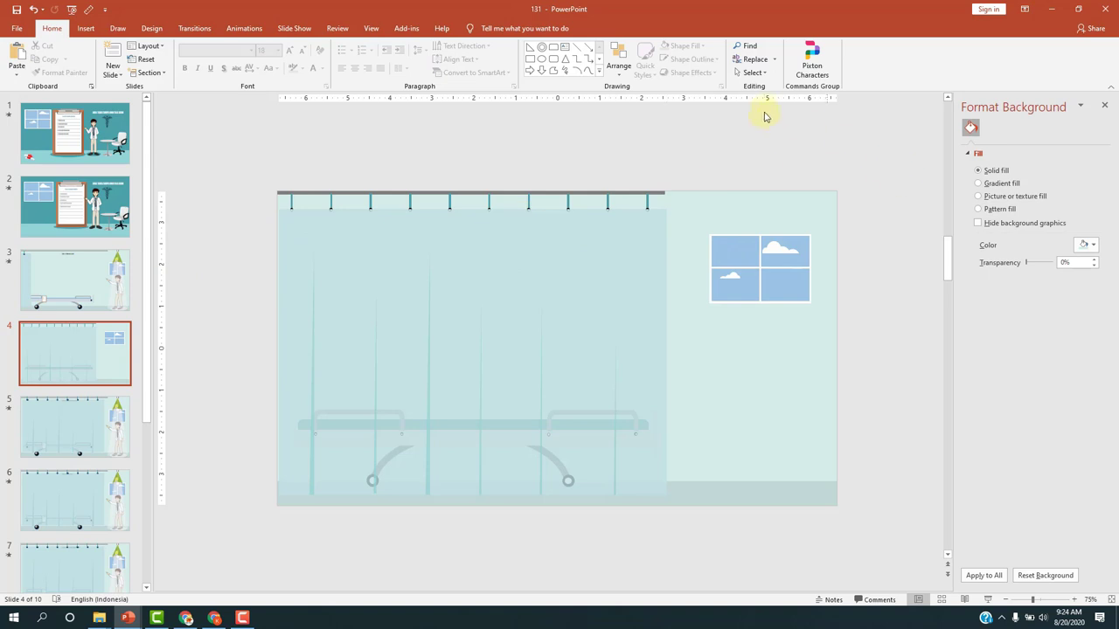
Open the Pixton Comic Characters panel and list poses for the recently used doctor character
left_click(813, 59)
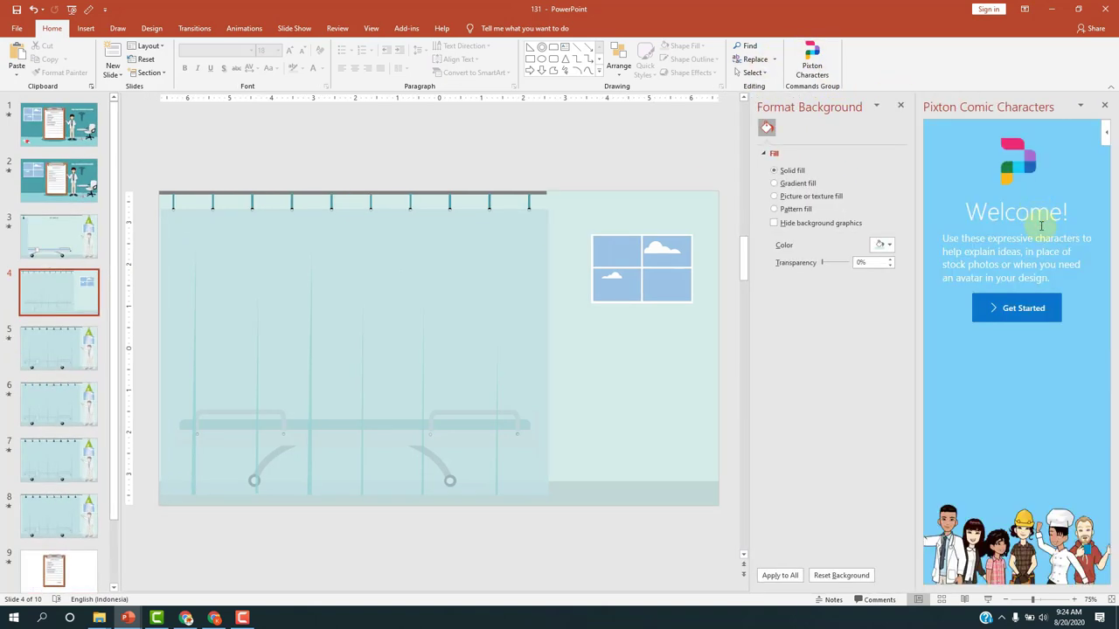
left_click(1018, 304)
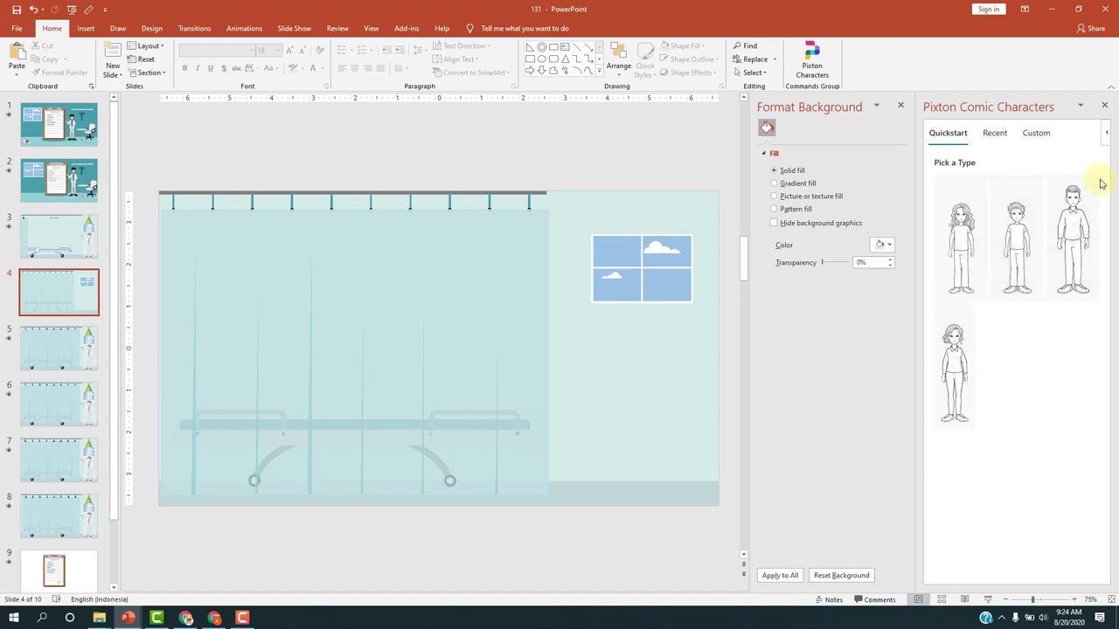
left_click(994, 135)
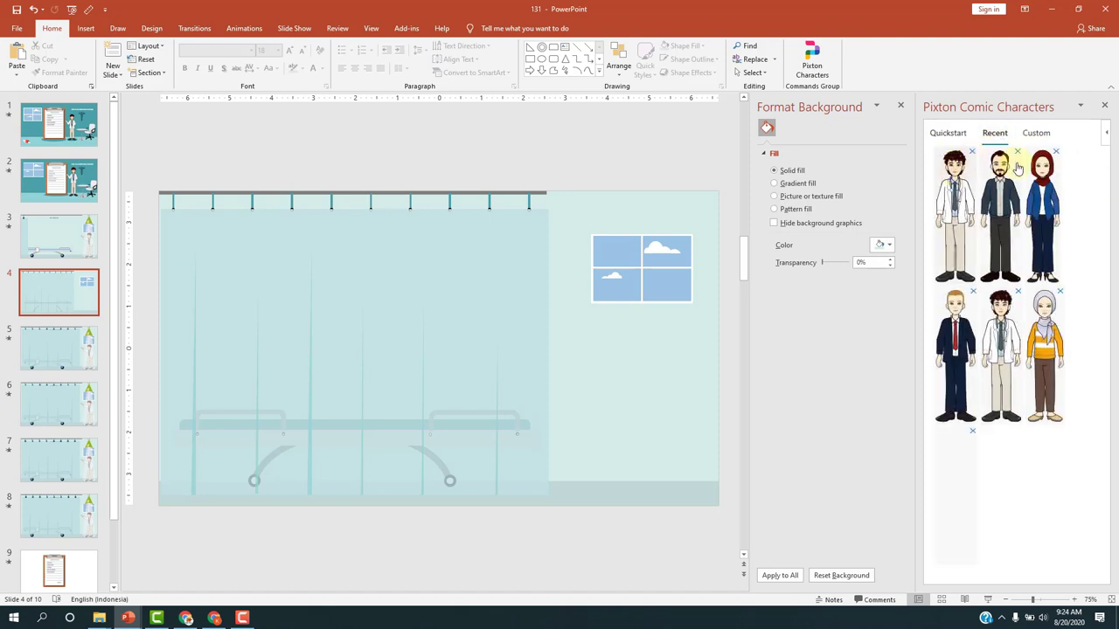
left_click(954, 183)
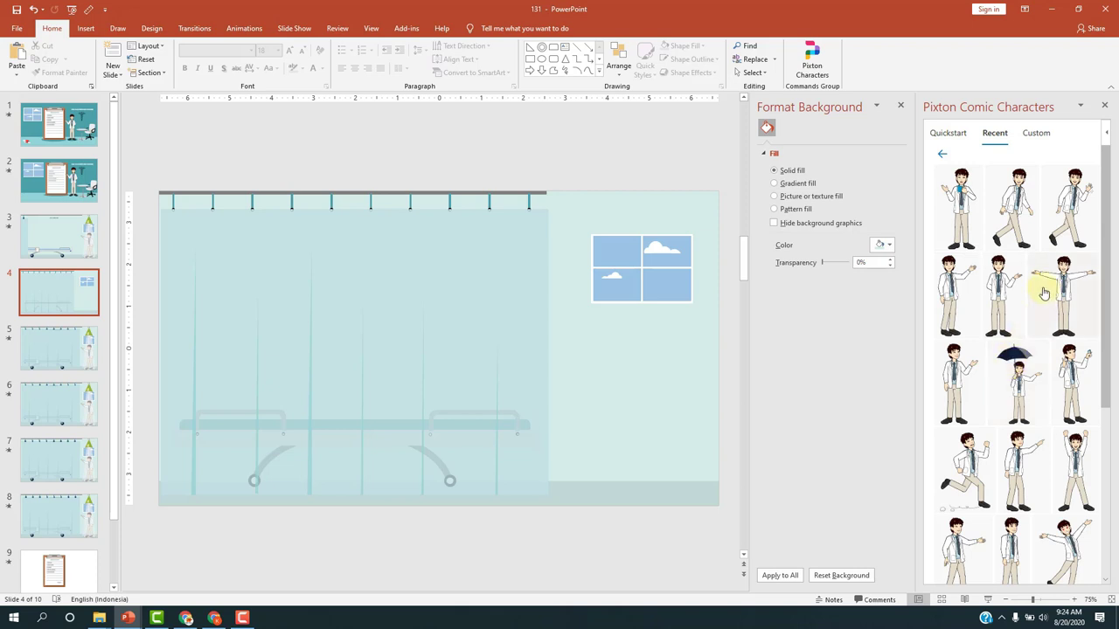
Insert the pointing doctor pose from Pixton onto slide 4, shrunk and placed below the window
left_click(1013, 437)
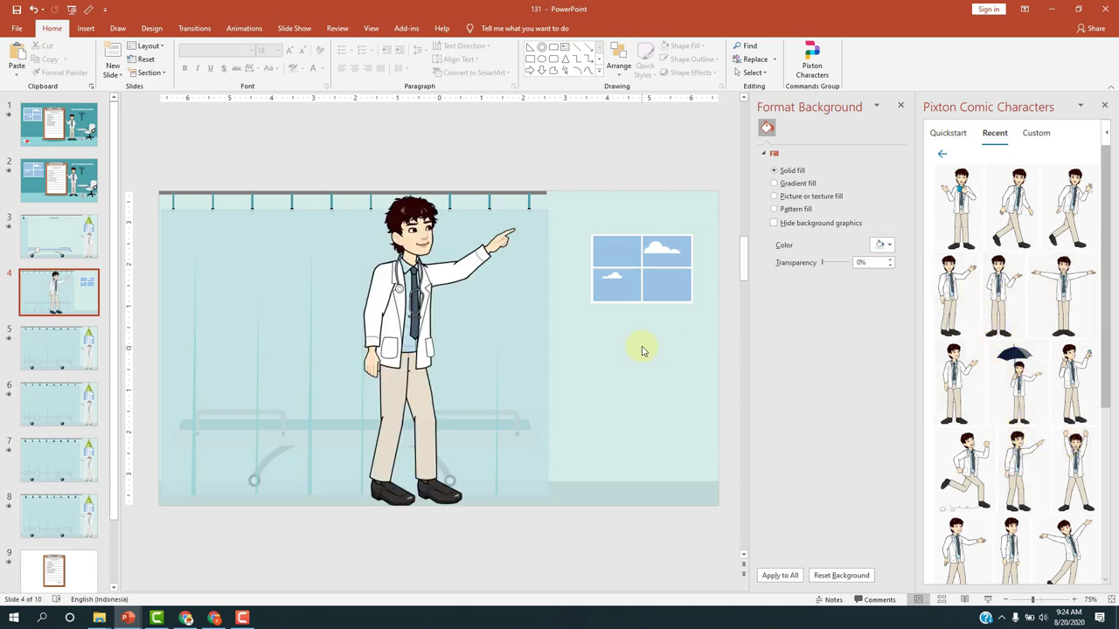
left_click(418, 280)
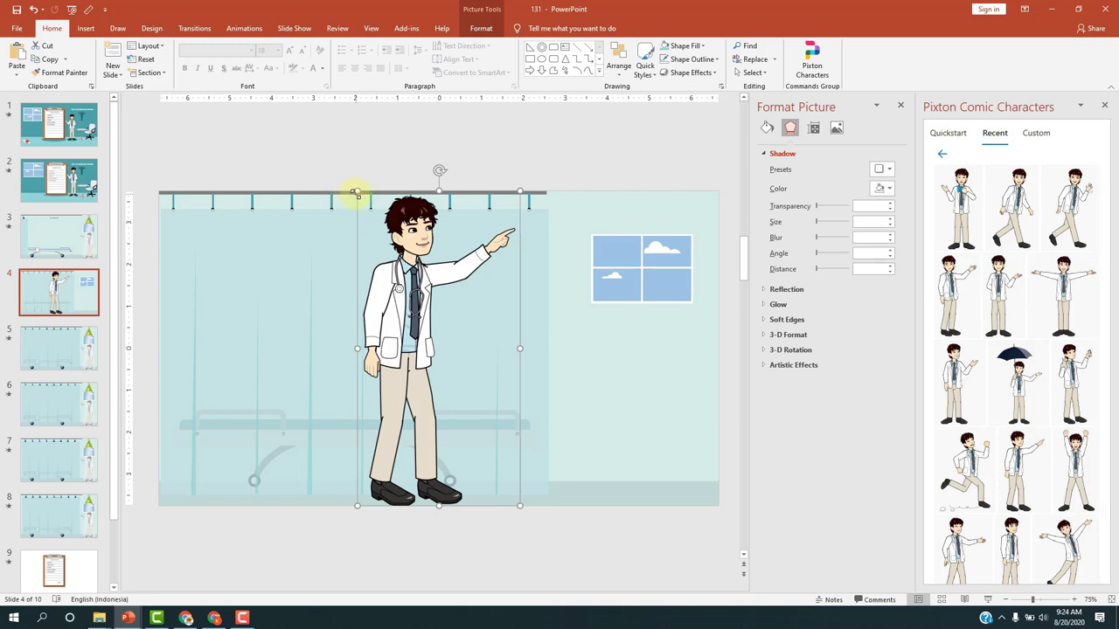
mouse_move(357, 193)
left_mouse_down()
mouse_move(416, 306)
mouse_move(631, 327)
left_mouse_up()
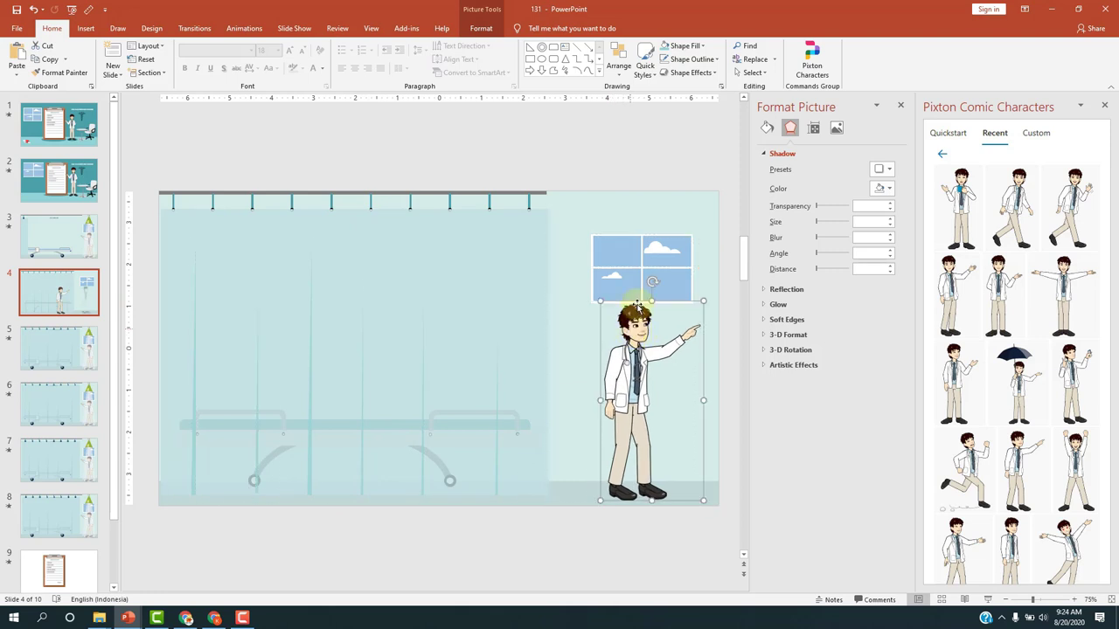
left_click(483, 28)
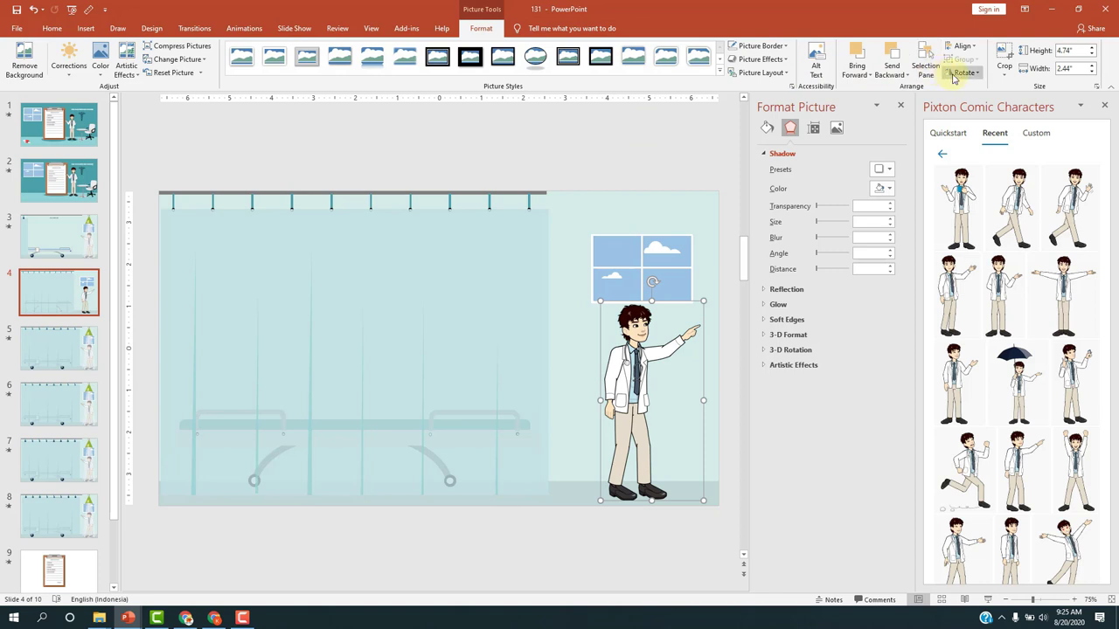
Flip the doctor to point left, shrink and shift him left, and move the window above him
left_click(953, 77)
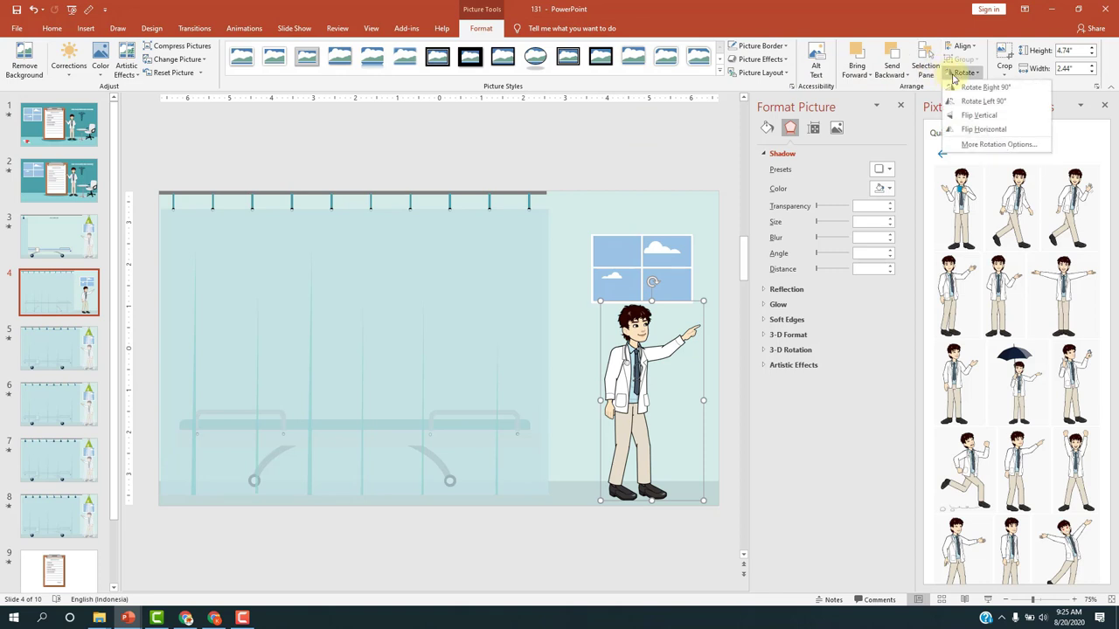
left_click(966, 130)
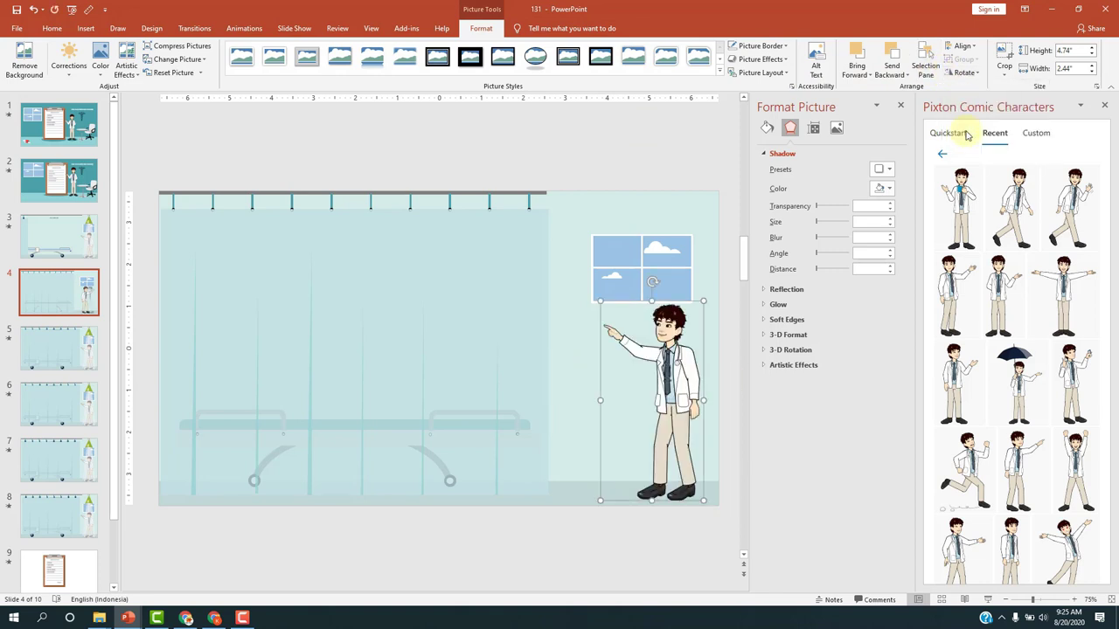
mouse_move(704, 301)
left_mouse_down()
mouse_move(628, 337)
mouse_move(634, 345)
left_mouse_up()
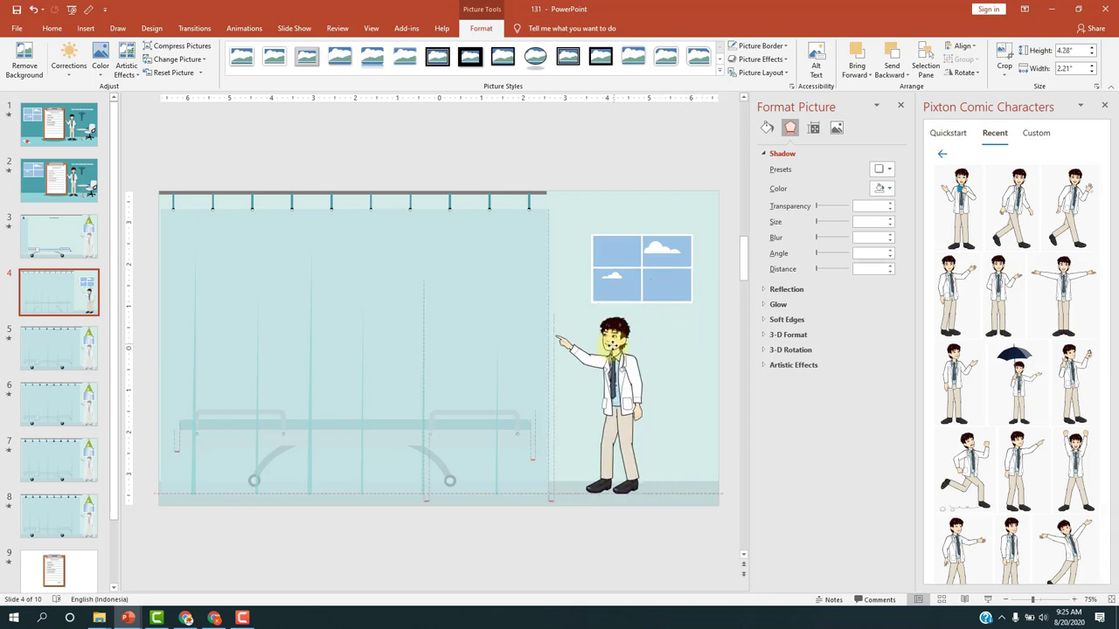
left_click(648, 256)
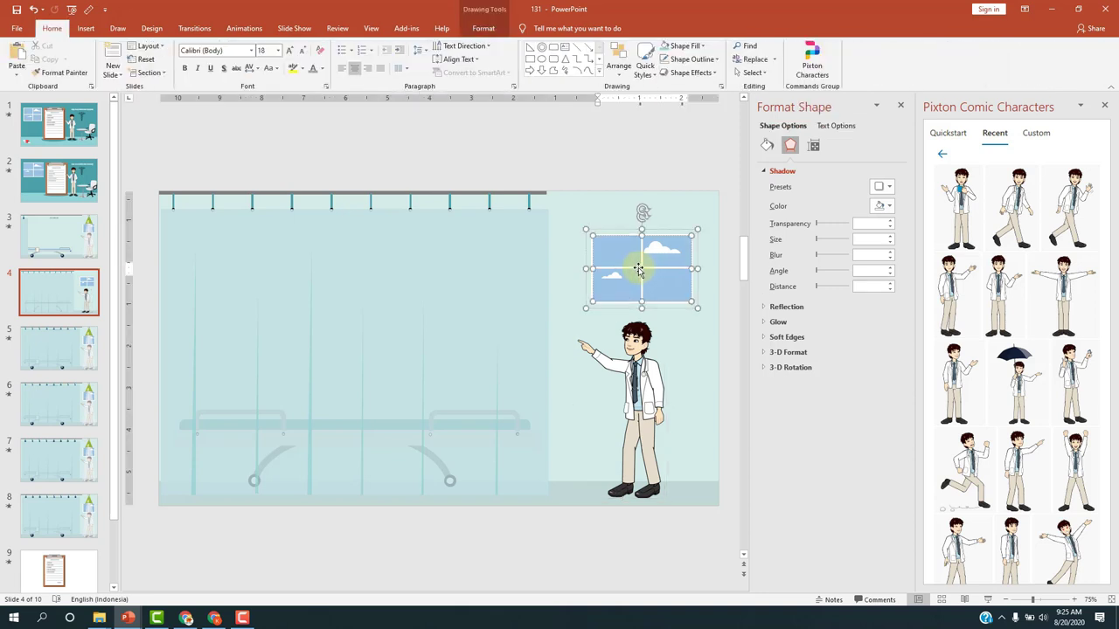
left_click_drag(639, 278, 671, 234)
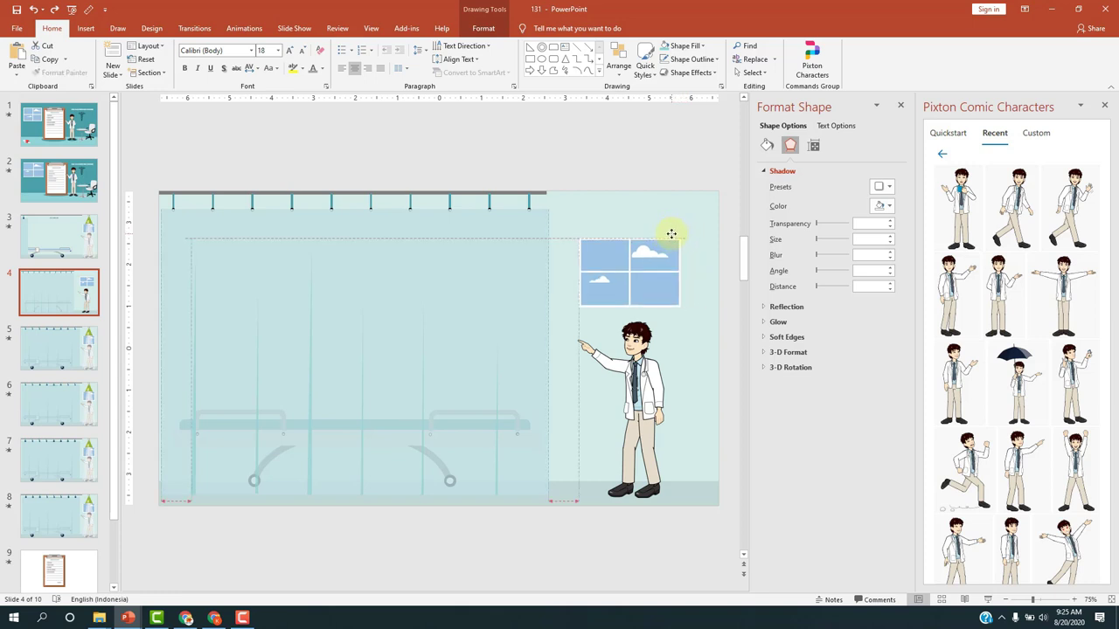
Deselect the window, view slide 3, and switch to the pyramid presentation 120
left_click(687, 220)
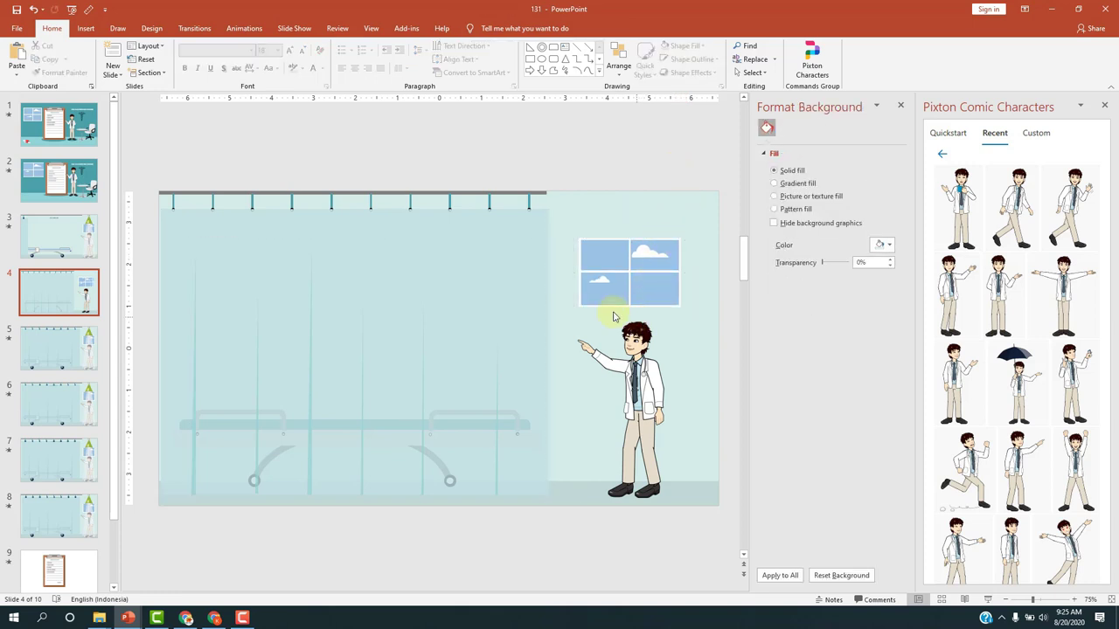
left_click(72, 244)
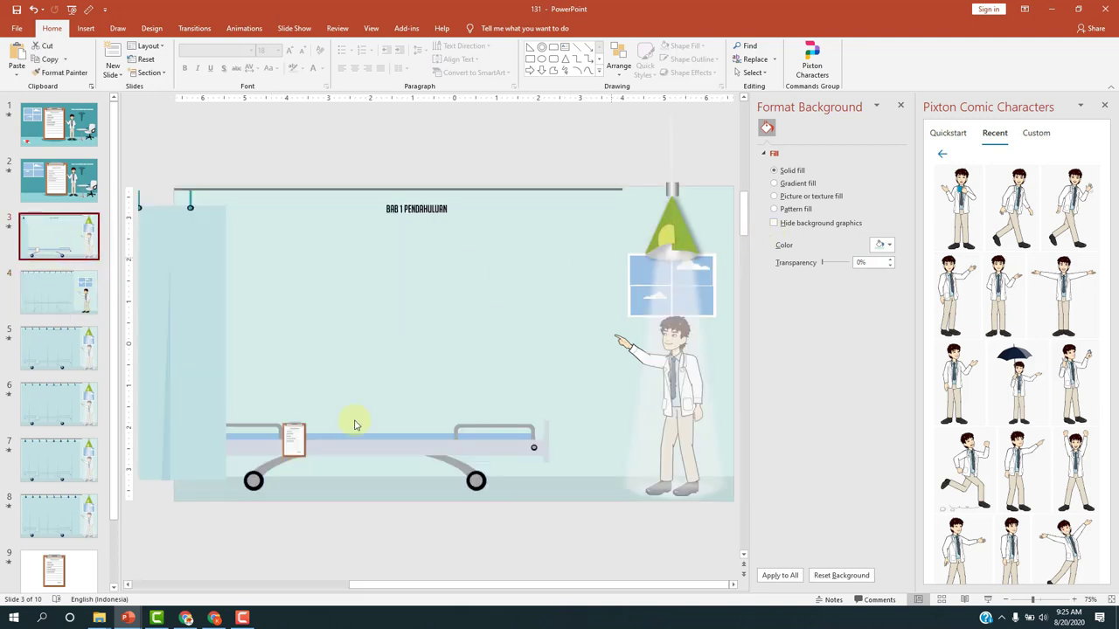
mouse_move(129, 619)
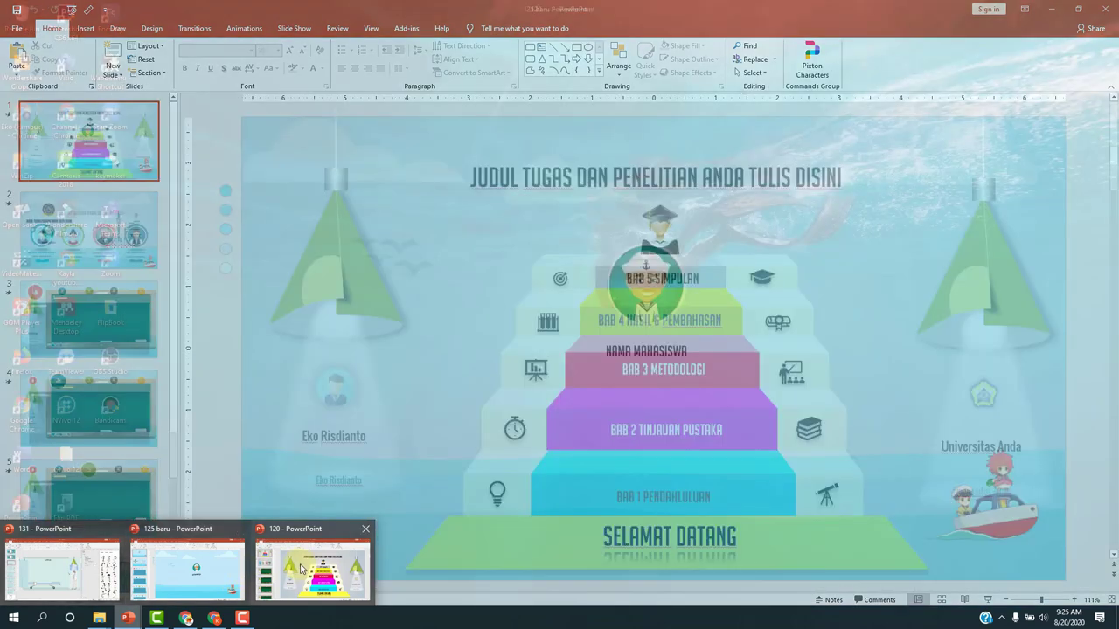
left_click(312, 568)
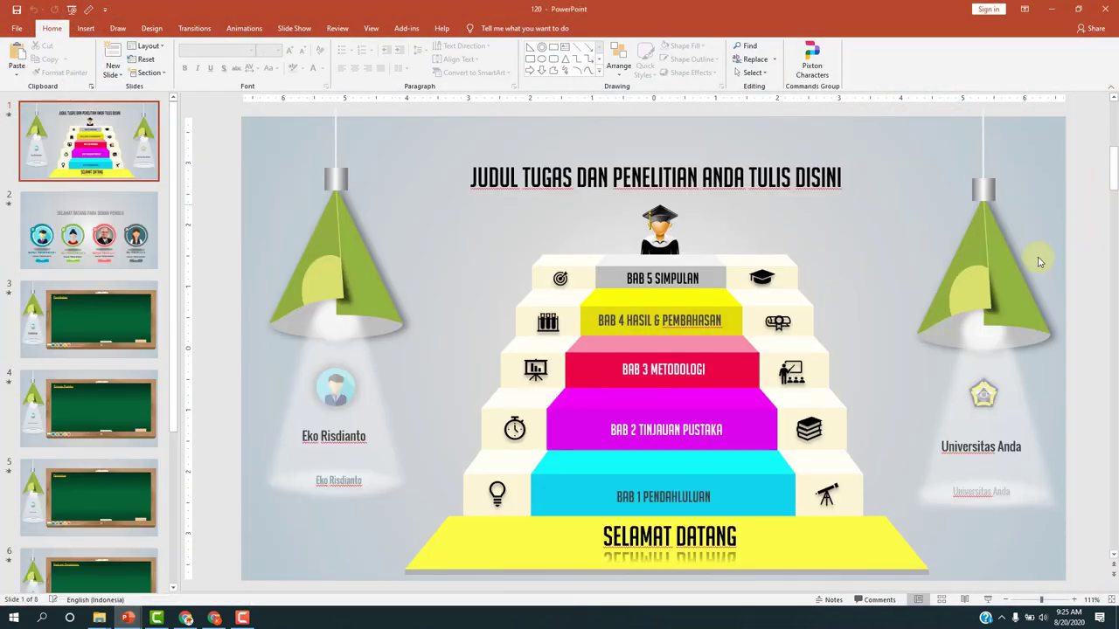
Marquee-select the right green lamp with its logo and text in presentation 120
left_click(987, 233)
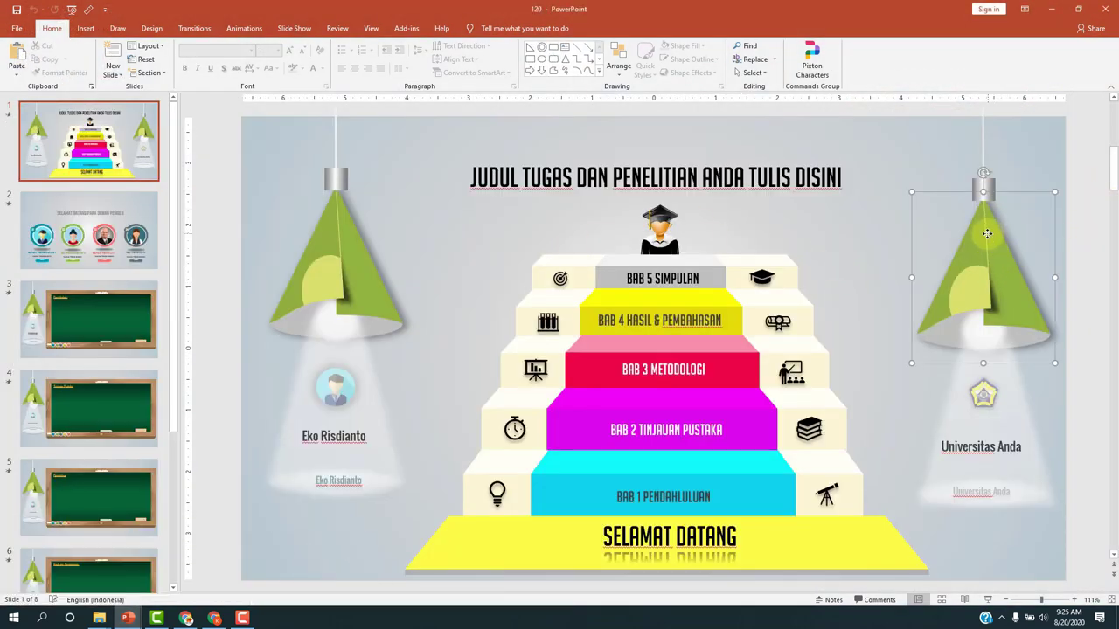
left_click(966, 171)
scroll(962, 171, "down", 4, "ctrl")
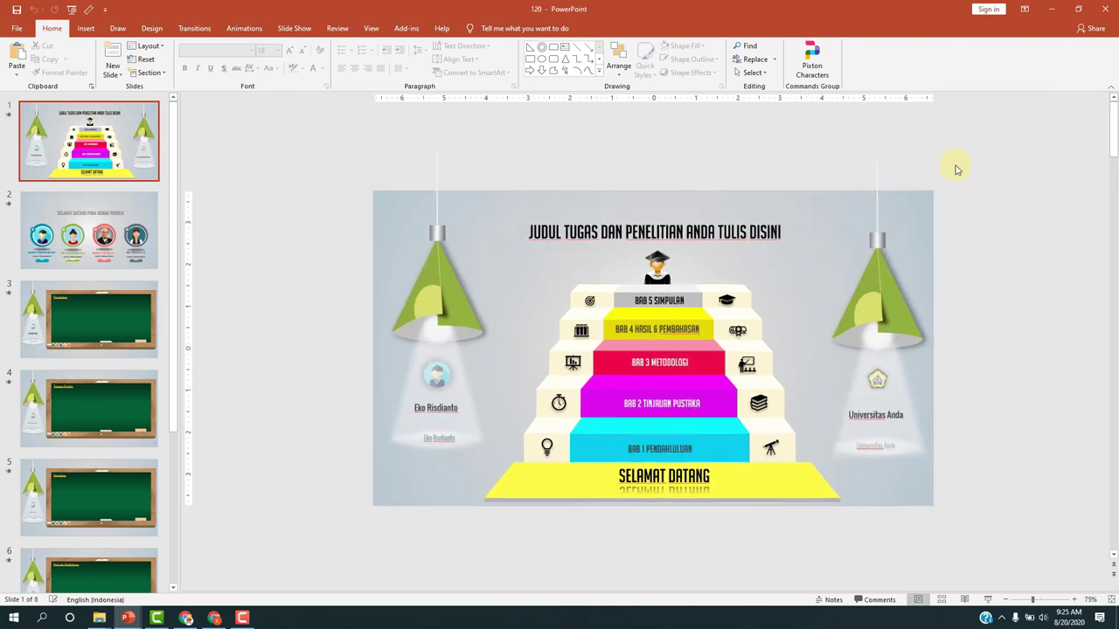
left_click_drag(817, 142, 976, 481)
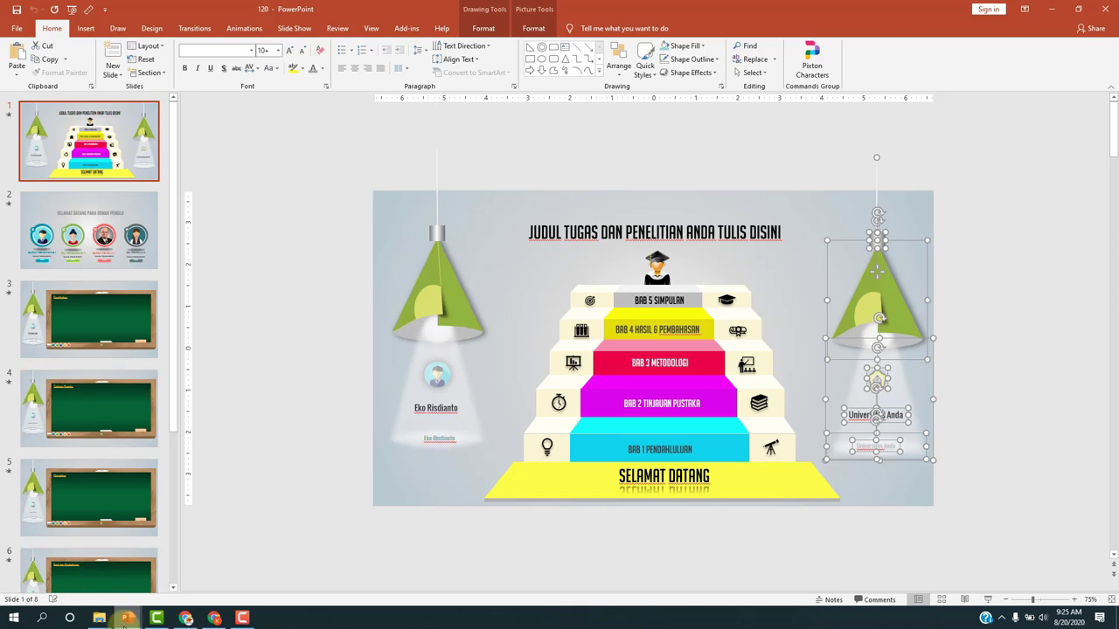
Return to the hospital presentation 131 and close the Pixton comic characters pane
mouse_move(129, 618)
left_click(99, 572)
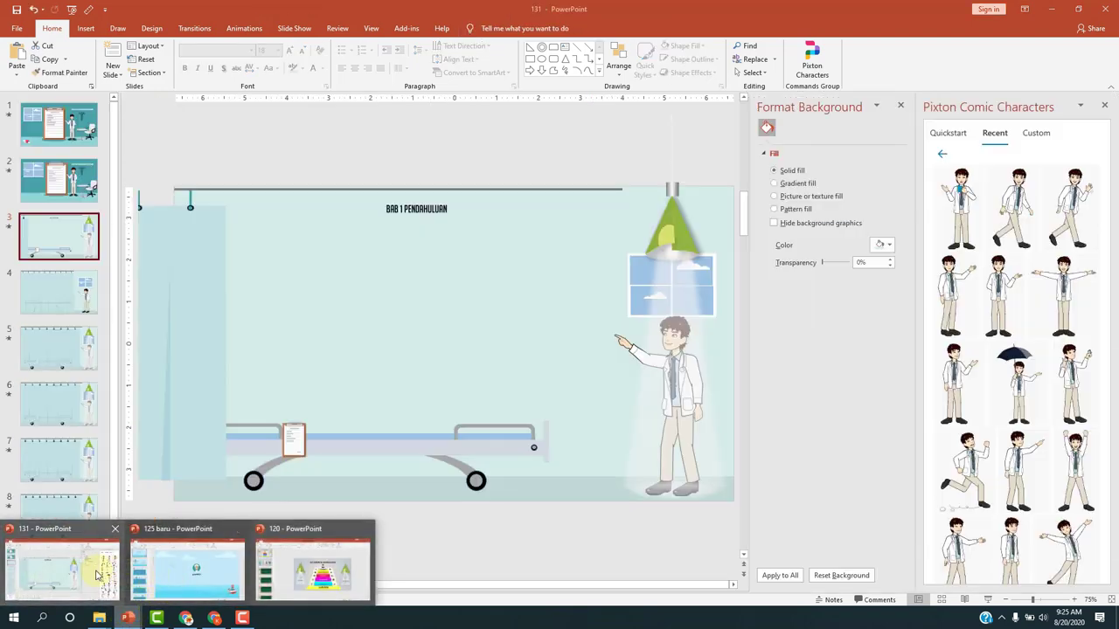
left_click(1103, 105)
Close the Format Background pane and paste the copied lamp group onto slide 4 over the doctor
left_click(1105, 105)
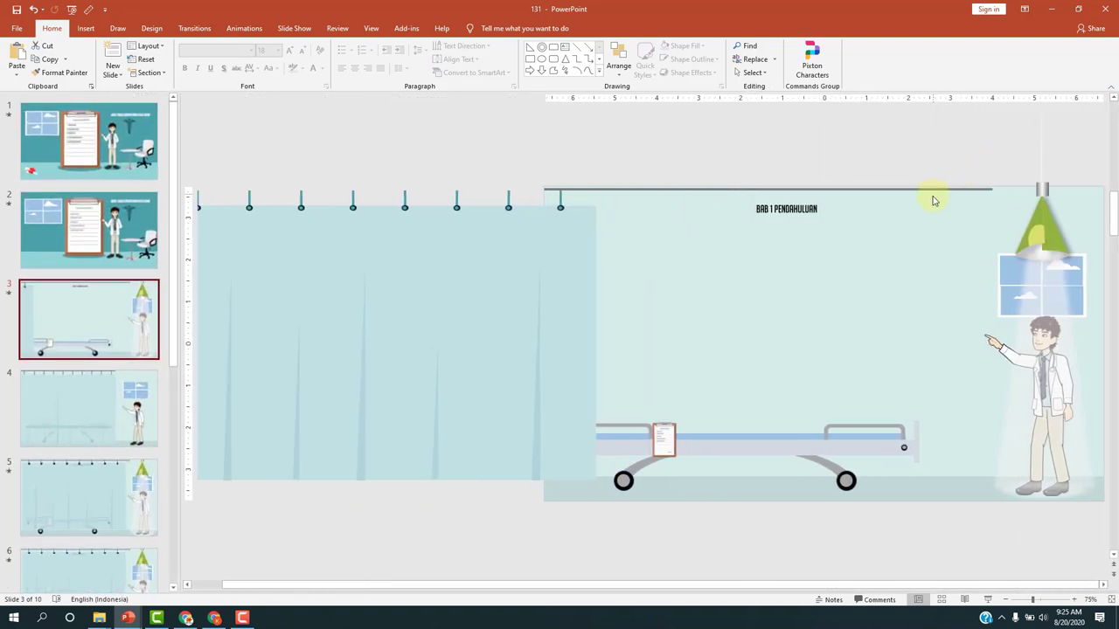
left_click(99, 407)
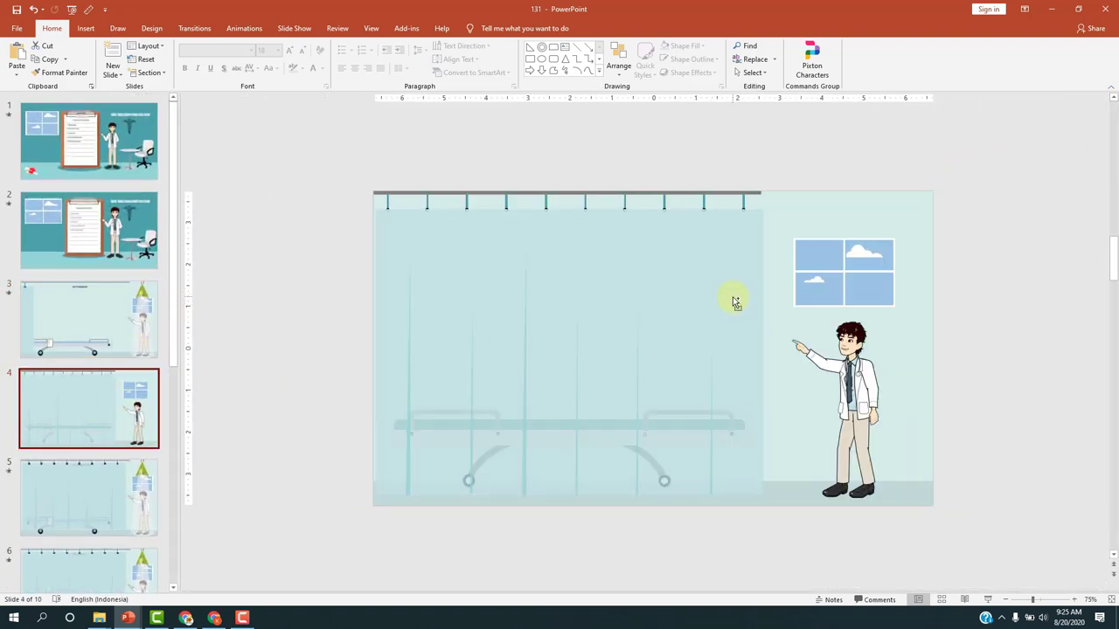
key("ctrl+v")
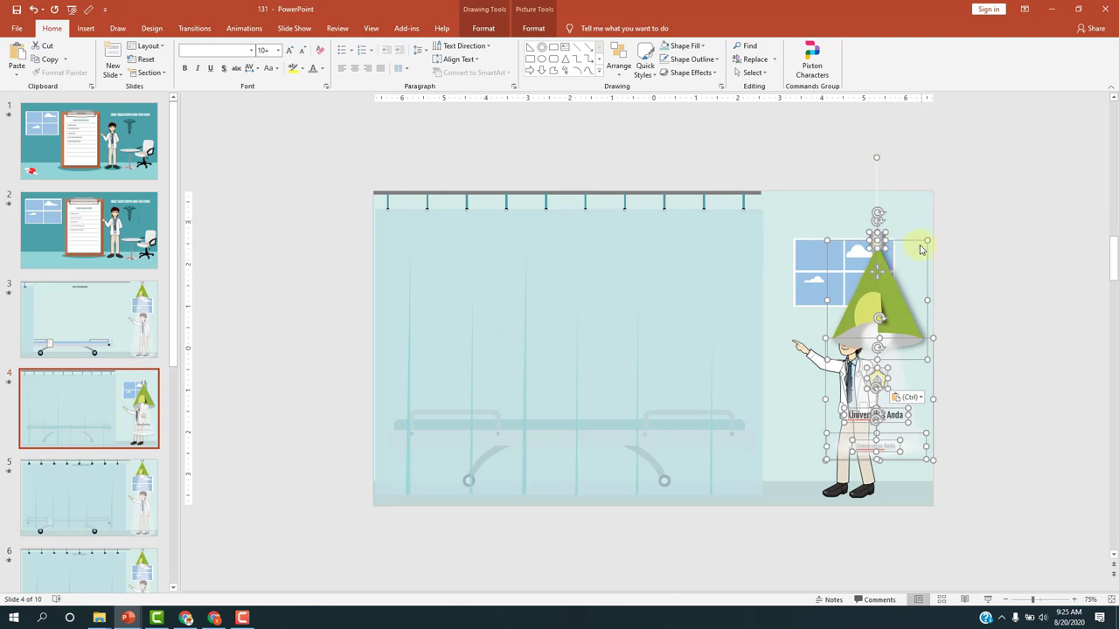
mouse_move(918, 243)
left_mouse_down()
mouse_move(904, 177)
mouse_move(851, 229)
left_mouse_up()
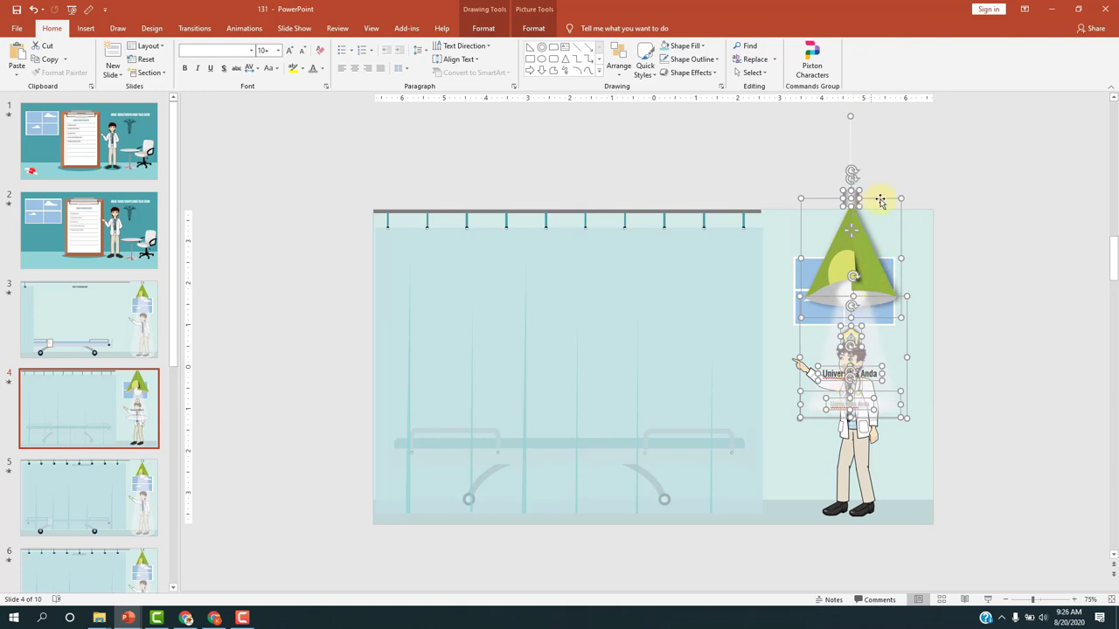
Delete the pasted lamp from slide 4 and go back to slide 3
key("Delete")
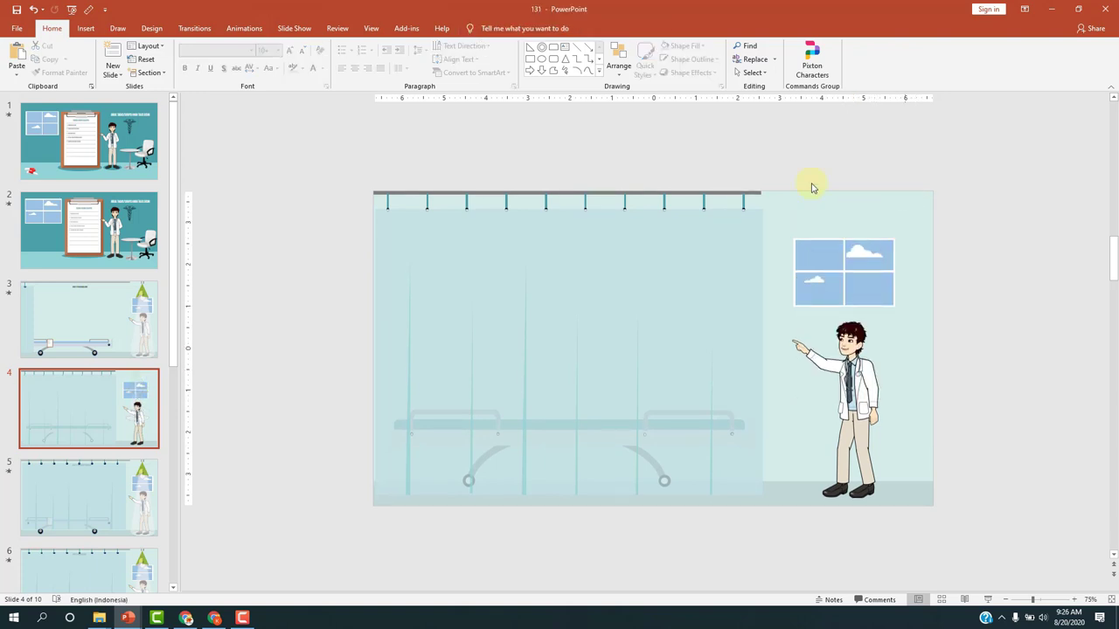
left_click(140, 307)
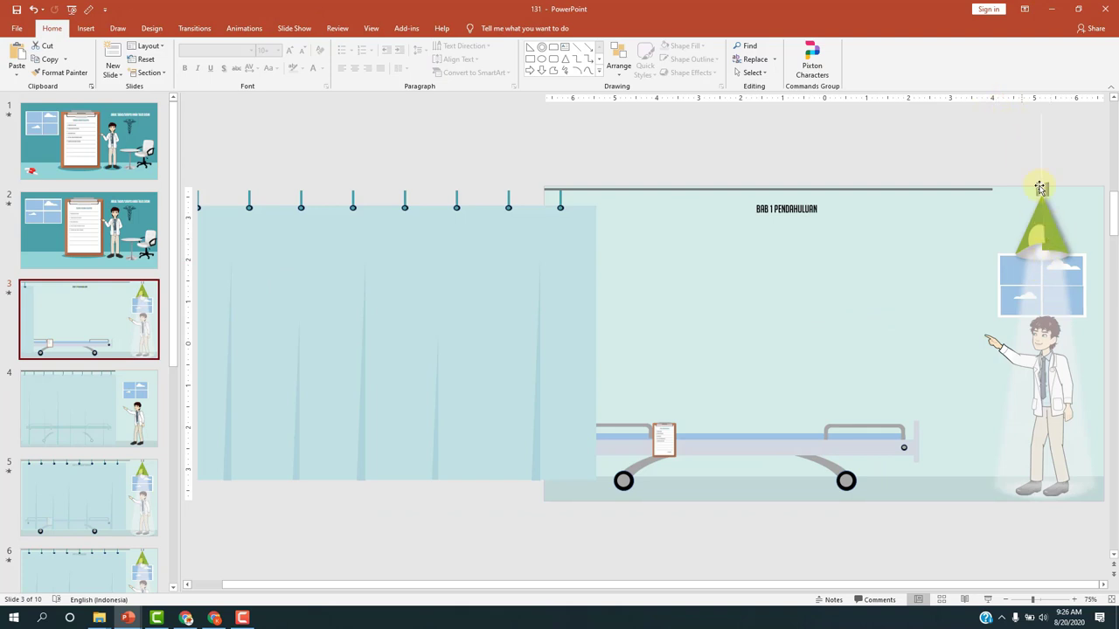
scroll(1065, 287, "down", 1)
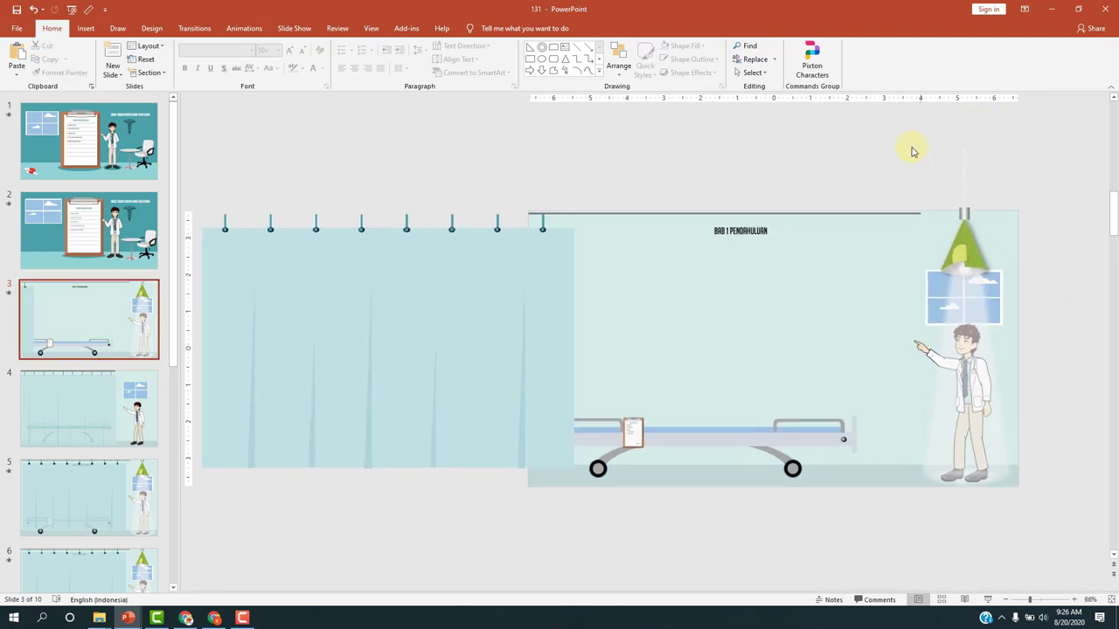
Copy the lamp, window and doctor from slide 3 onto slide 4, then undo the paste
left_click_drag(909, 131, 1030, 510)
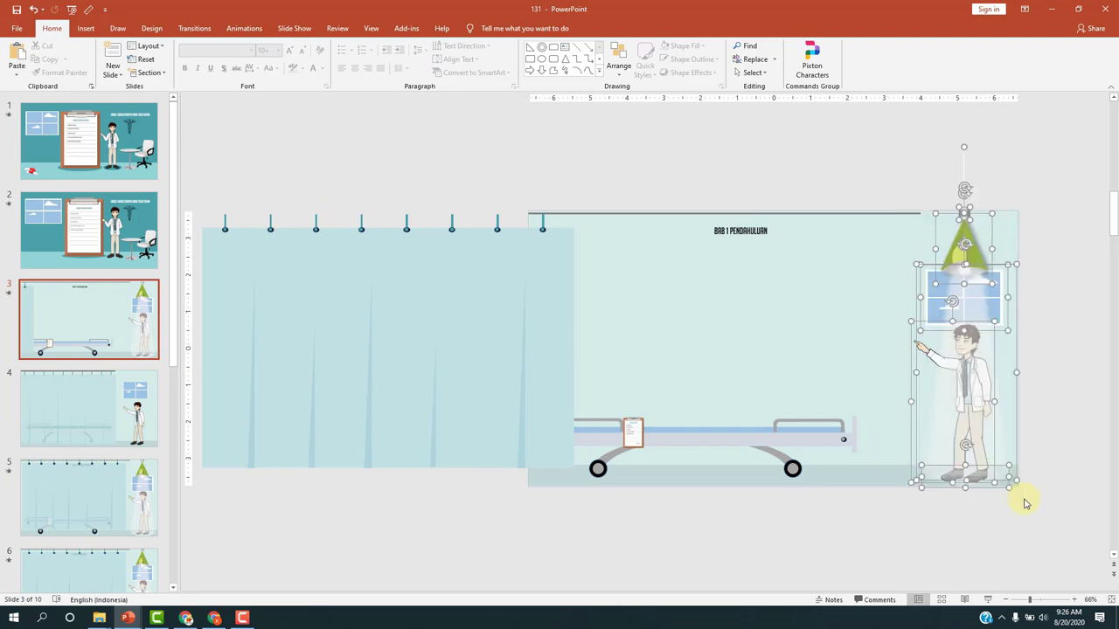
left_click(137, 437)
key("ctrl+v")
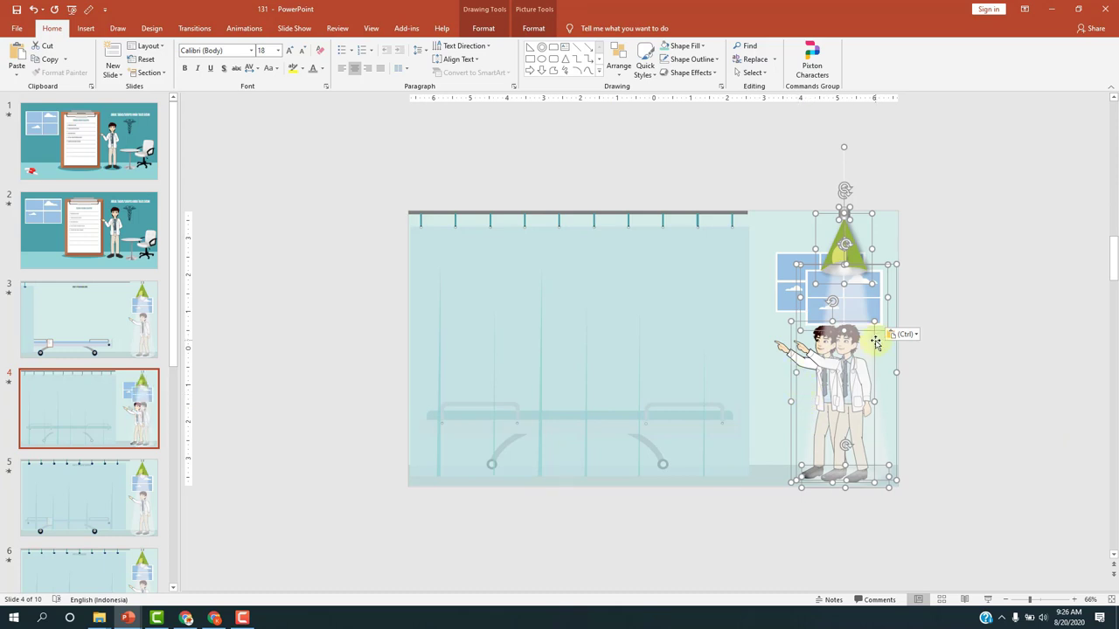
key("ctrl+z")
Reselect only the lamp and doctor on slide 3 and paste them onto slide 4
left_click(126, 322)
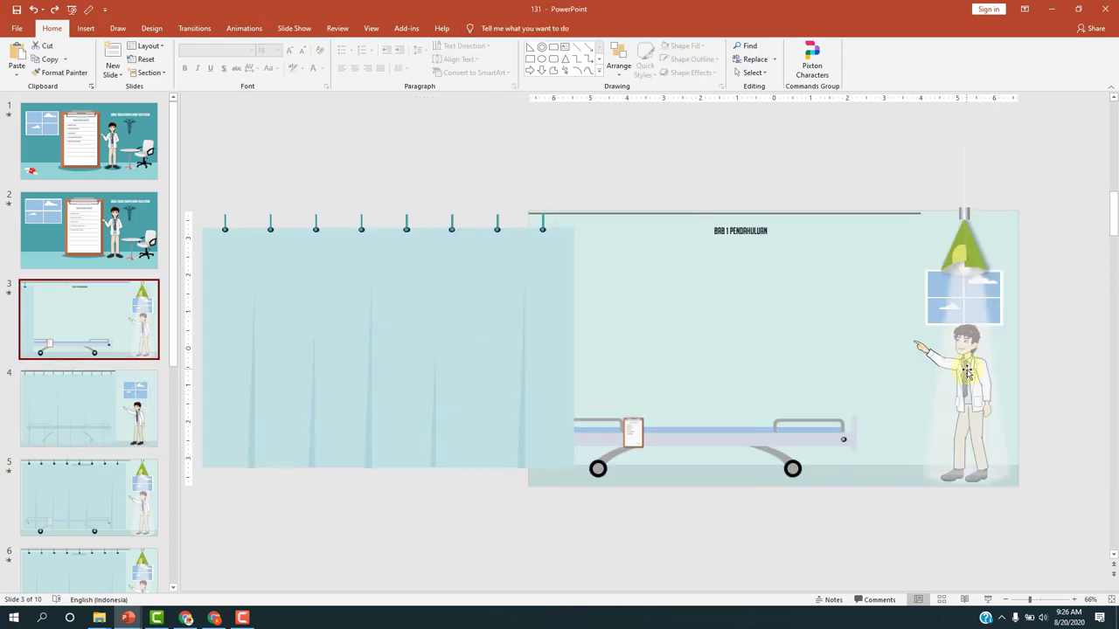
left_click_drag(918, 126, 1001, 497)
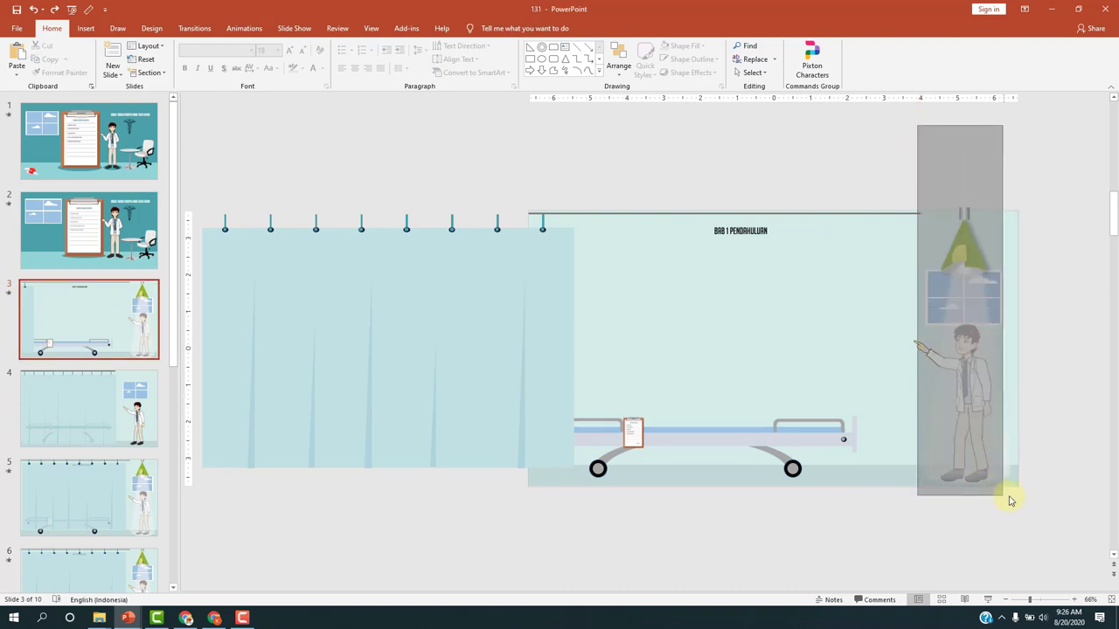
left_click_drag(1002, 498, 1020, 498)
left_click(1005, 315, "shift")
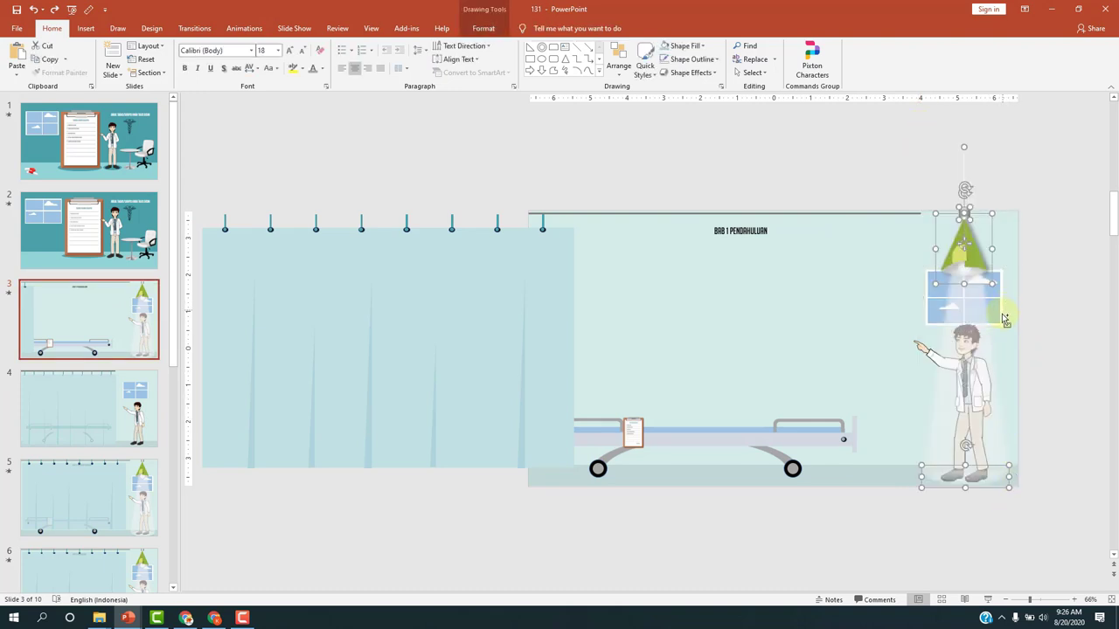
left_click(925, 351, "shift")
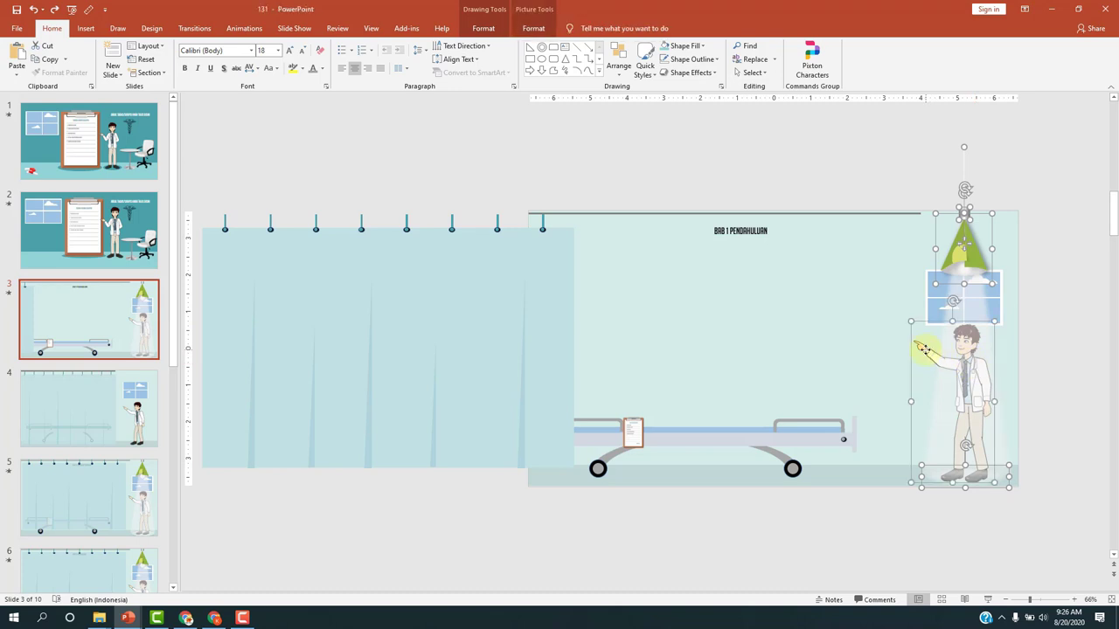
left_click(923, 348, "shift")
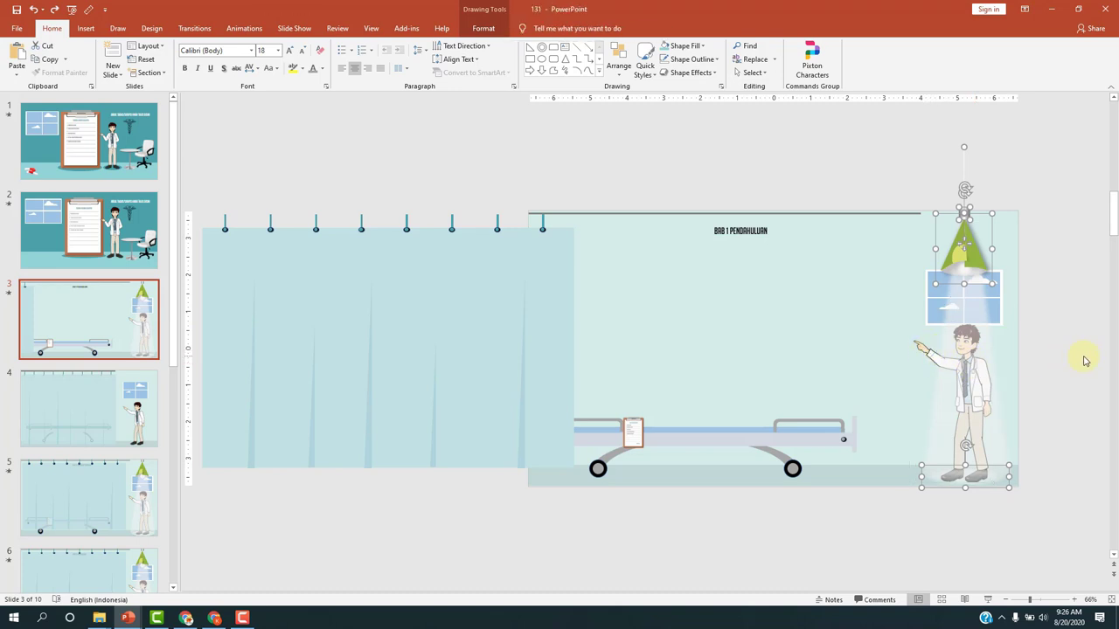
left_click(140, 420)
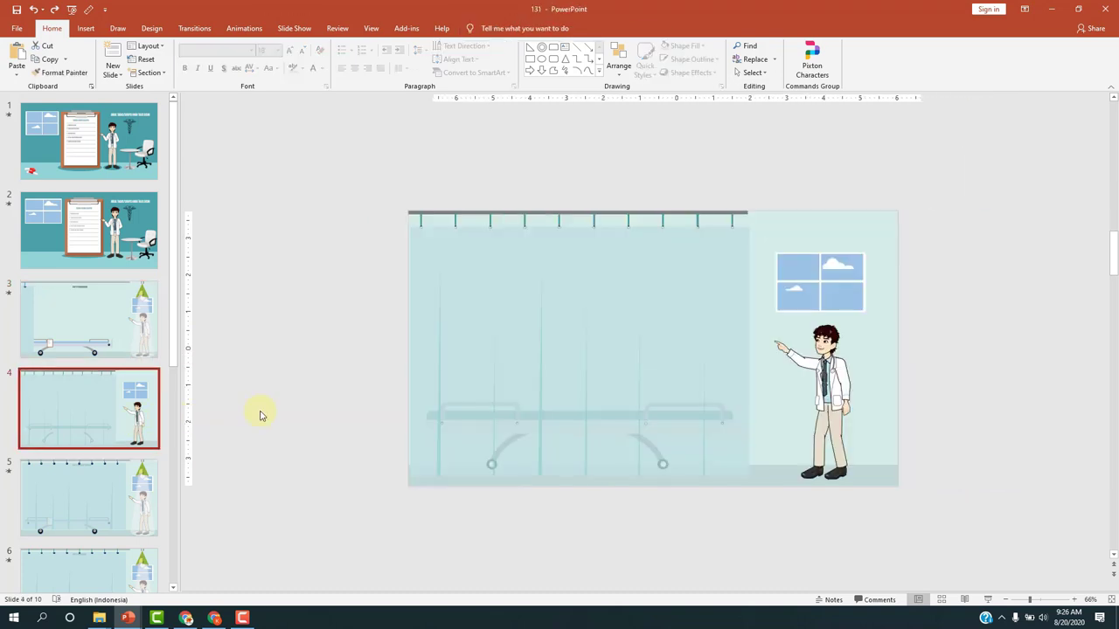
key("ctrl+v")
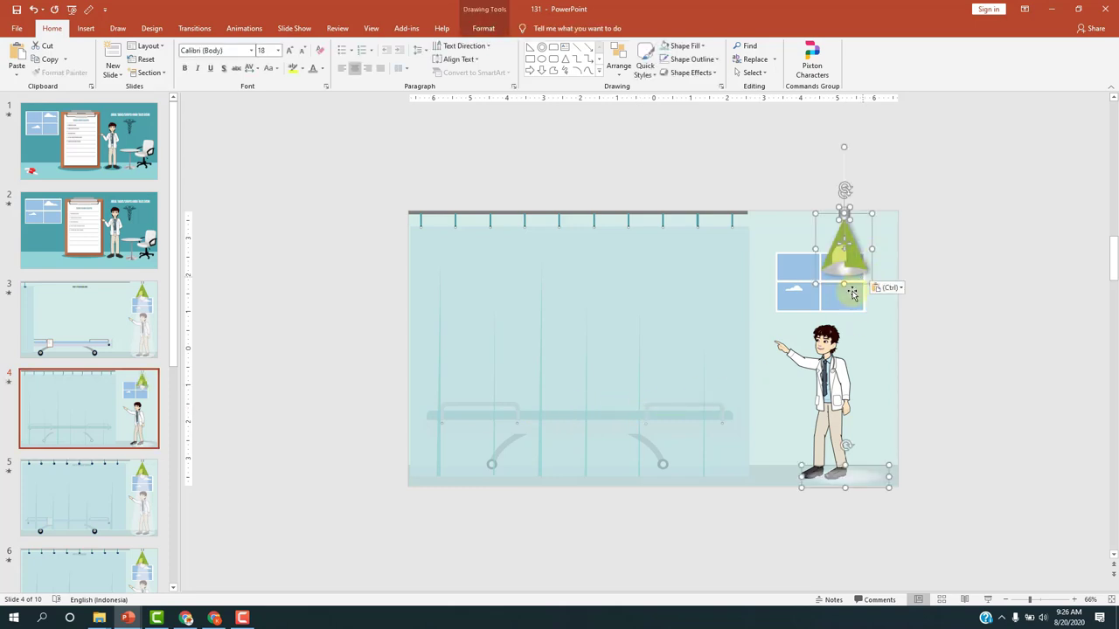
Paste slide 3's lamp group with its light beam onto slide 4, selecting only lamp and beam
left_click(112, 331)
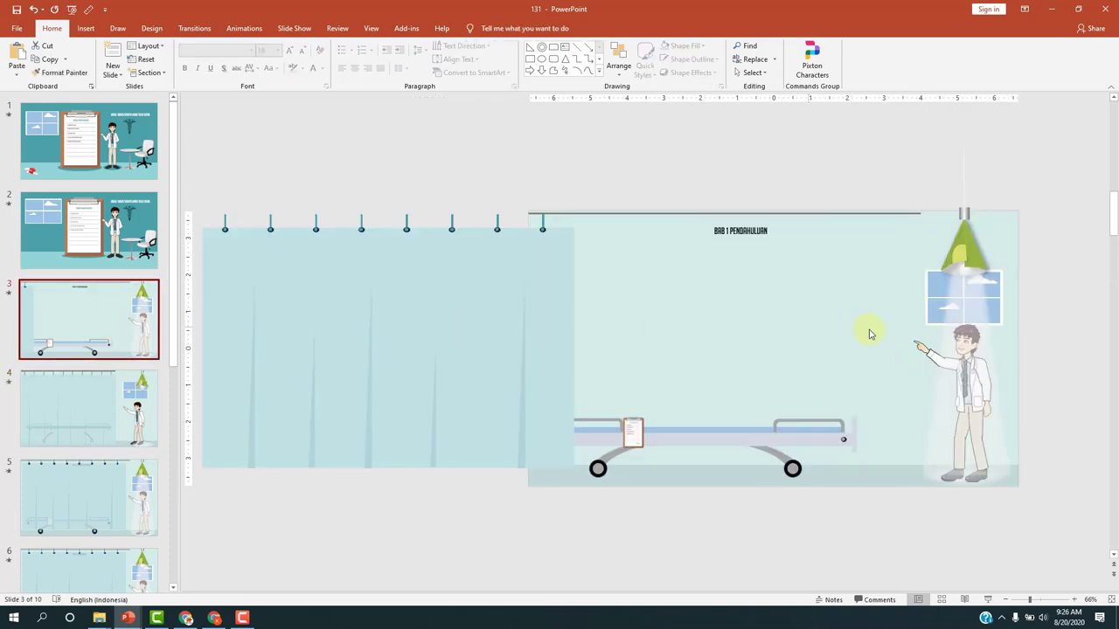
left_click(979, 313)
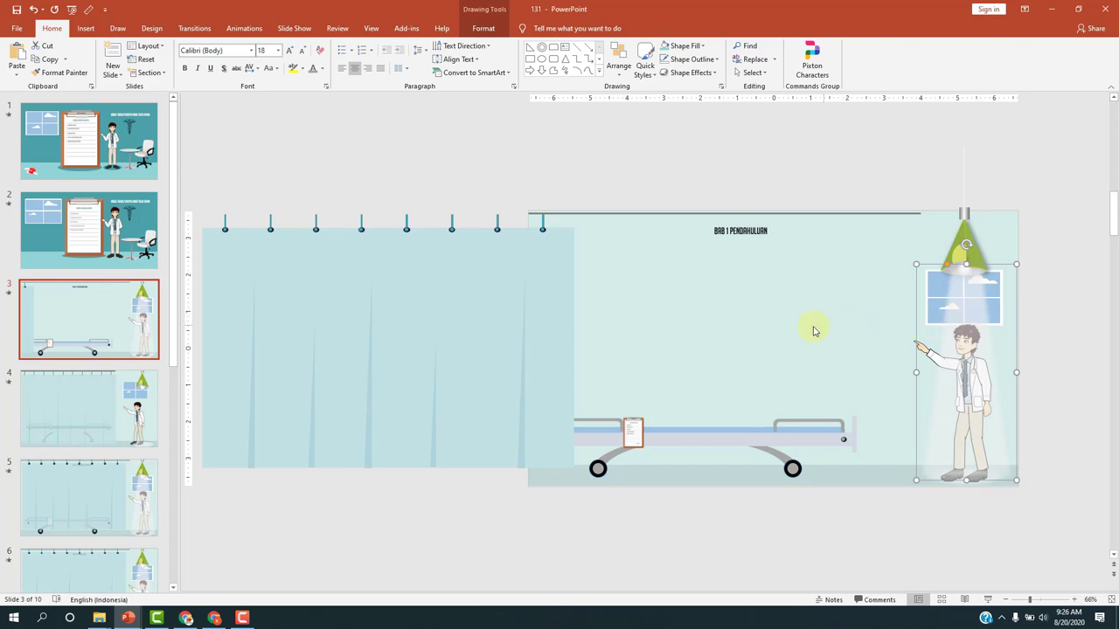
left_click(112, 411)
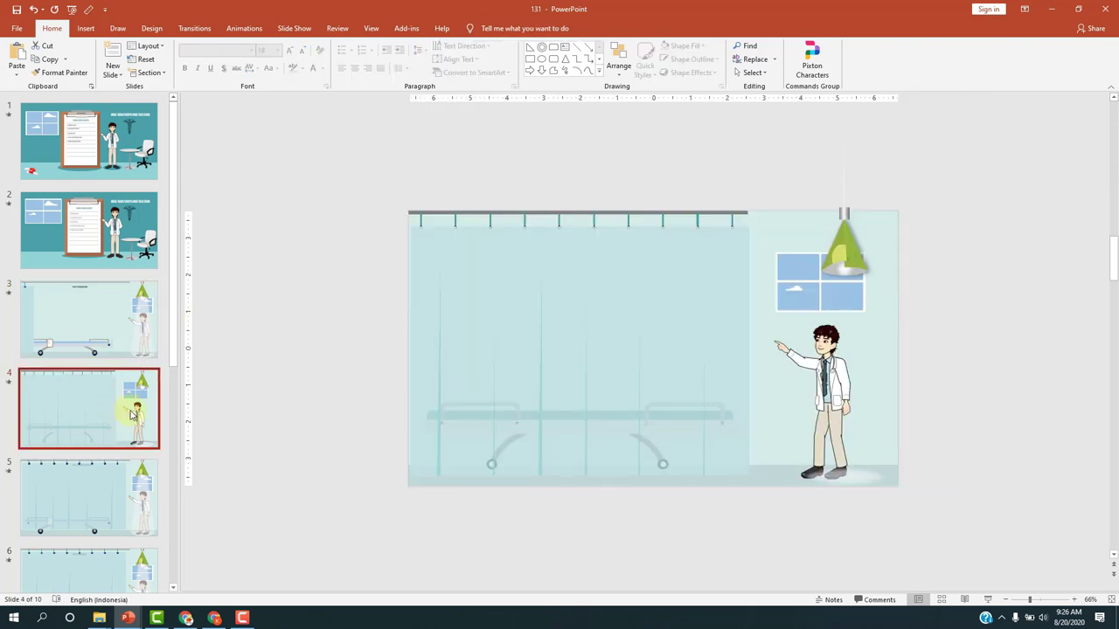
key("ctrl+v")
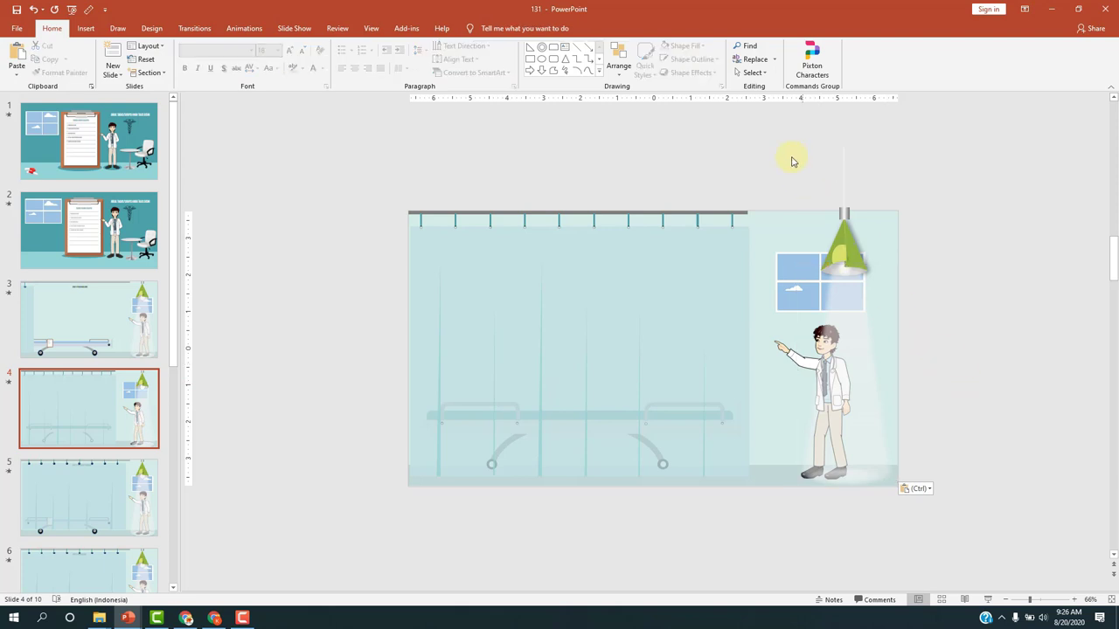
left_click_drag(770, 135, 930, 517)
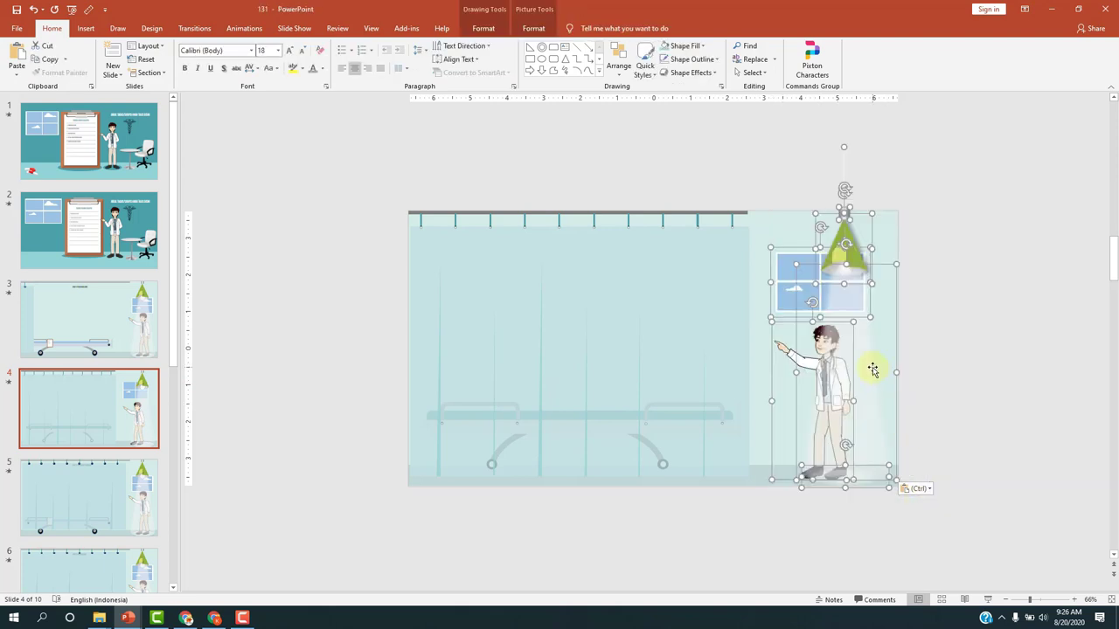
left_click(786, 384, "shift")
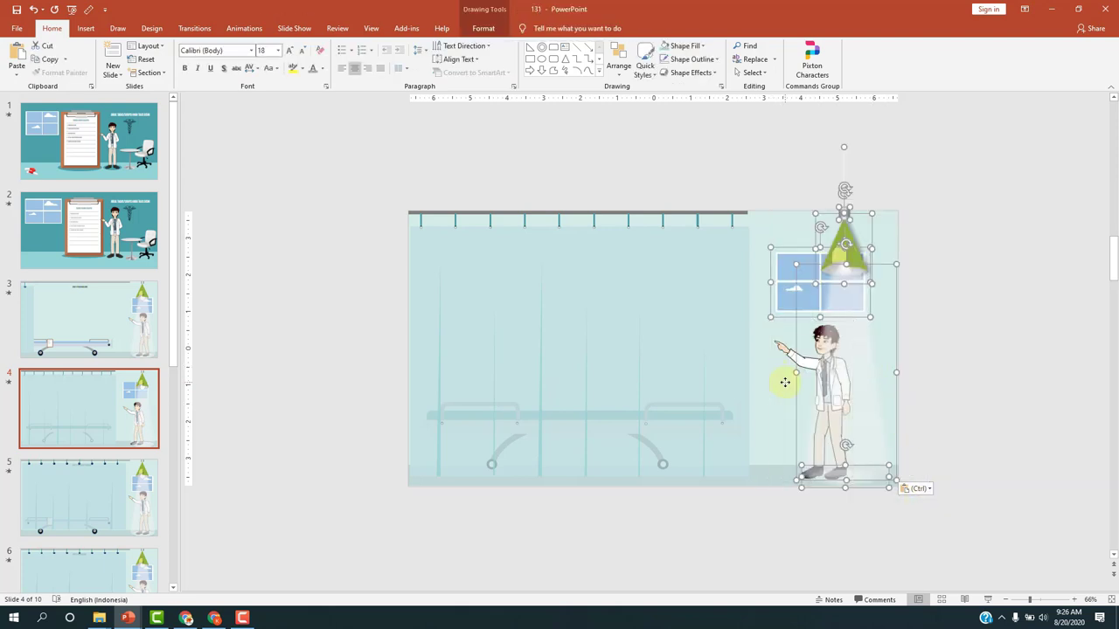
left_click(797, 313, "shift")
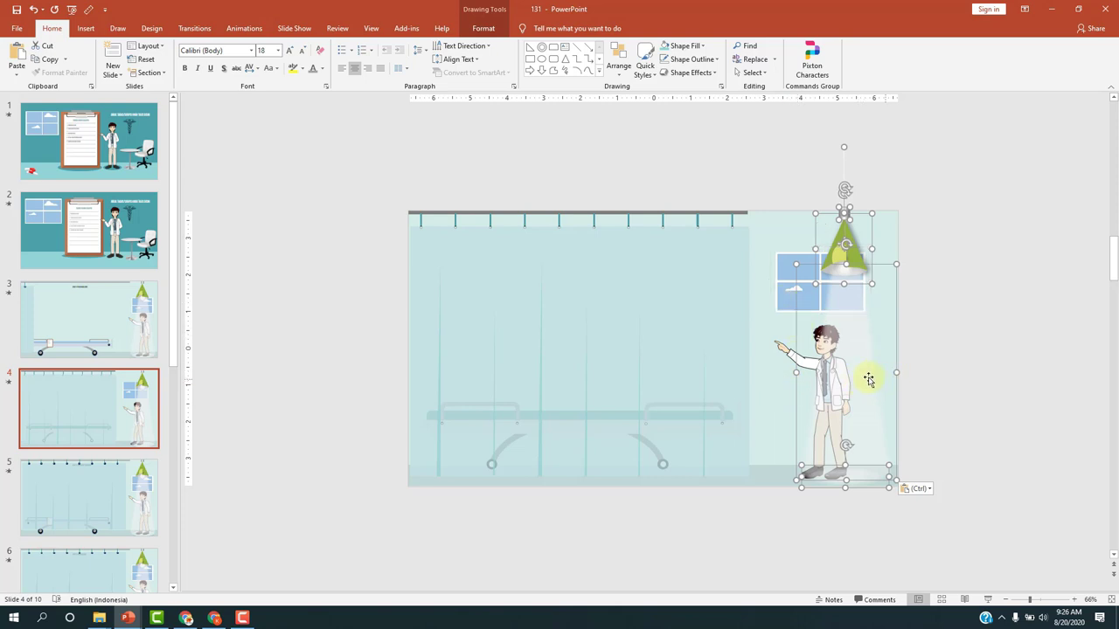
Shift the lamp and beam slightly left over the doctor, then preview slide 4 in Slide Show
left_click_drag(868, 378, 844, 375)
left_click(977, 375)
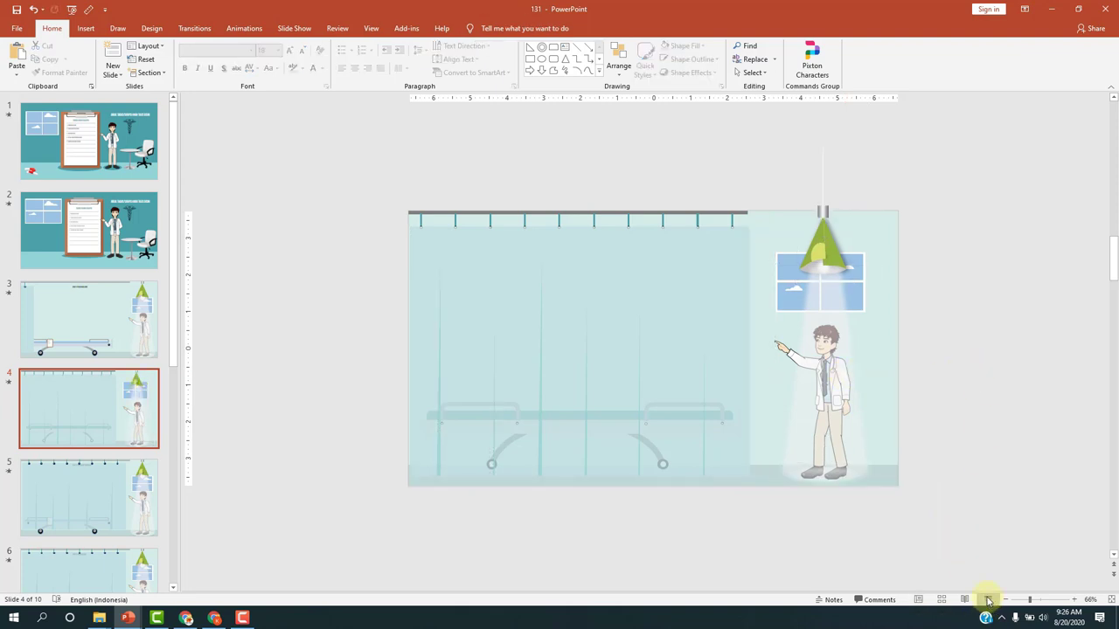
left_click(988, 603)
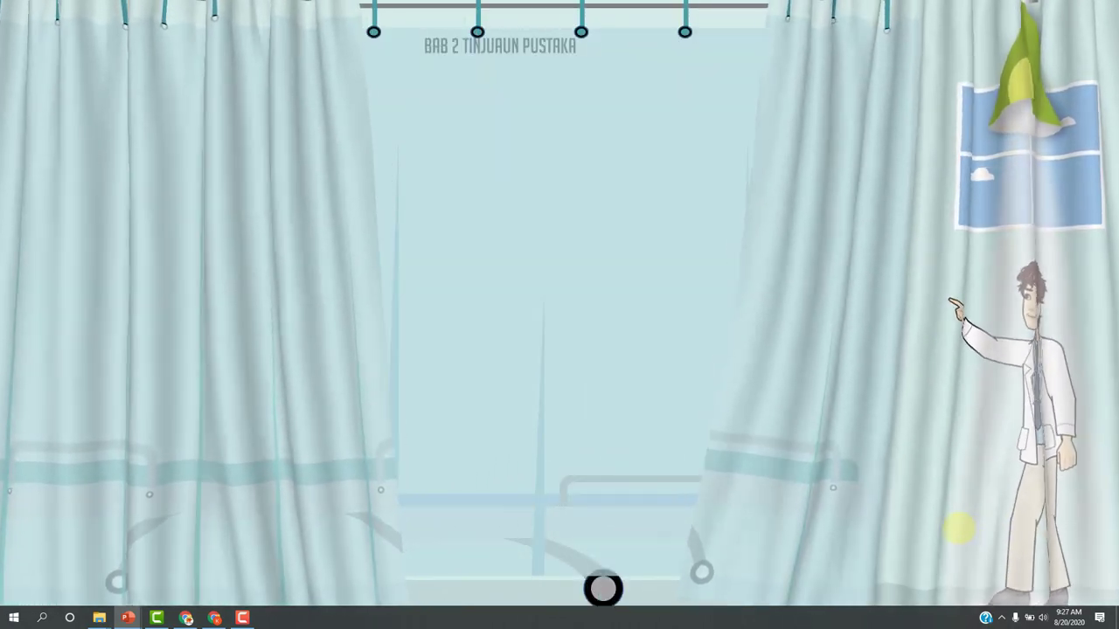
key("Escape")
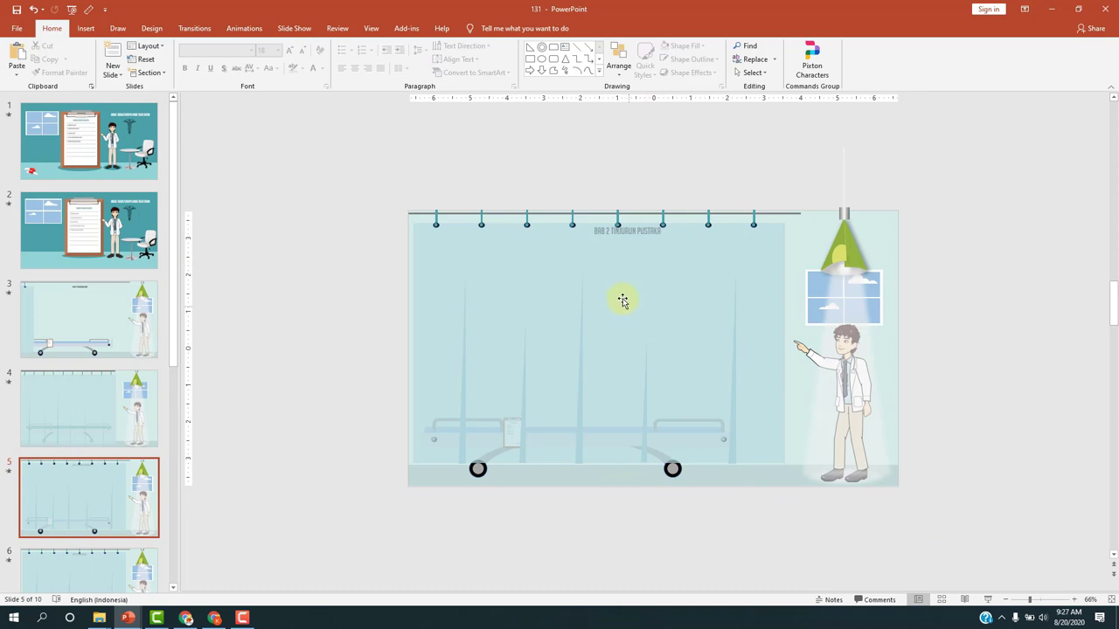
left_click(131, 381)
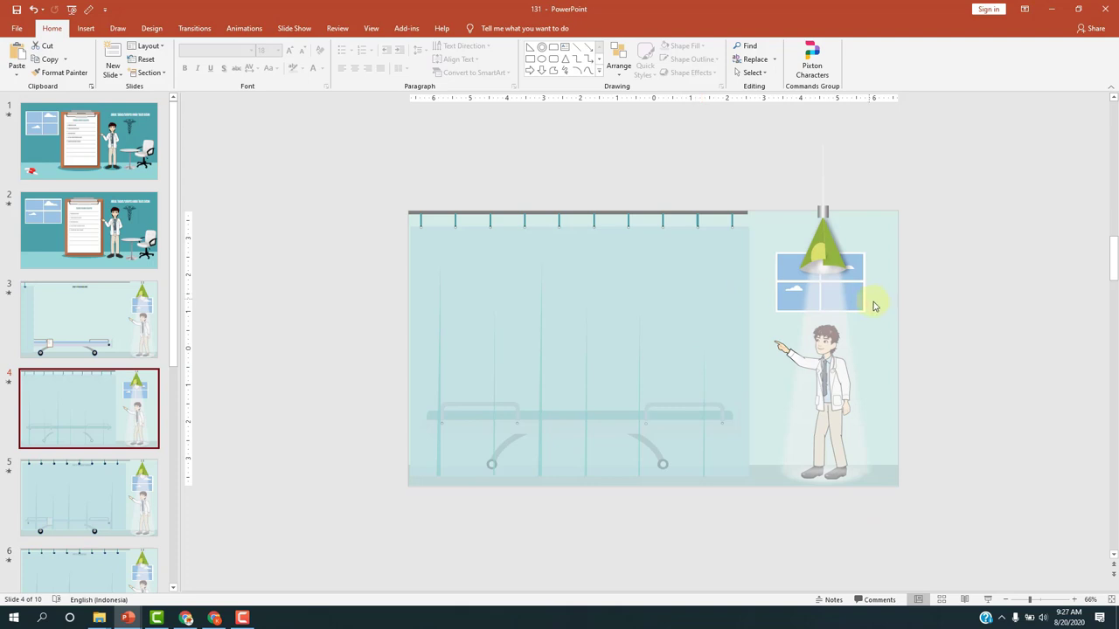
scroll(874, 305, "up", 4, "ctrl")
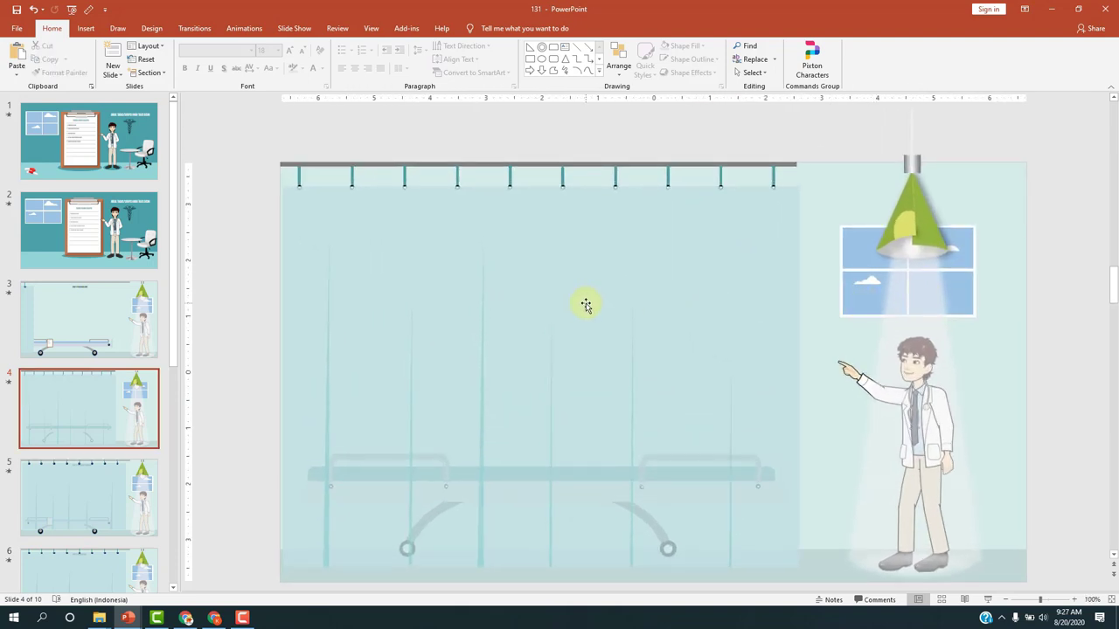
Give the curtain a Lines motion path animation with the Left direction
left_click(590, 233)
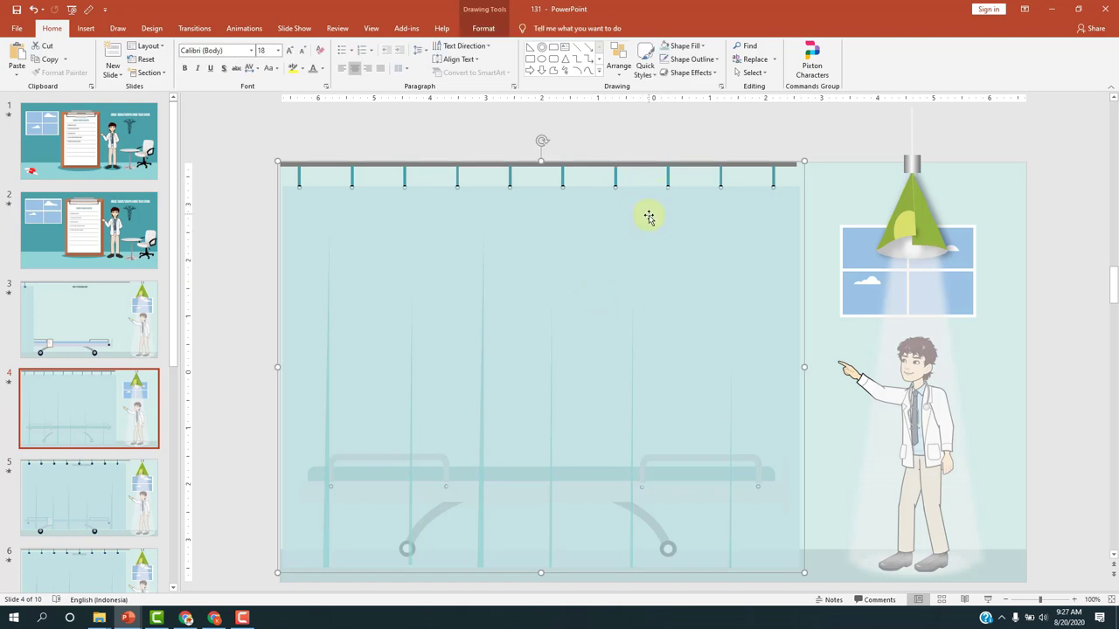
left_click(236, 28)
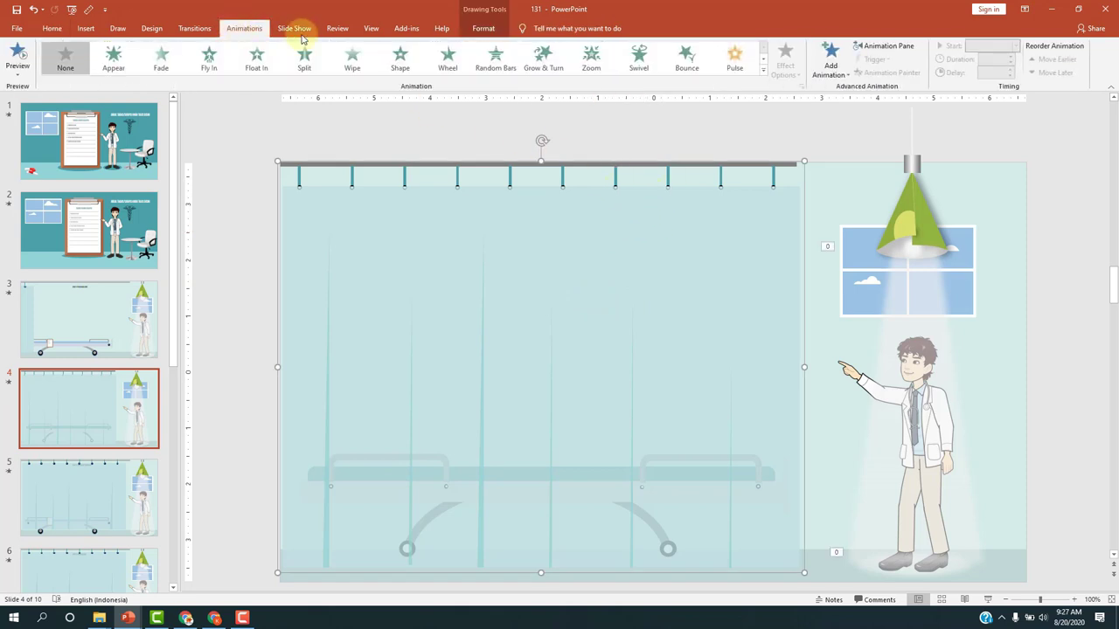
left_click(848, 75)
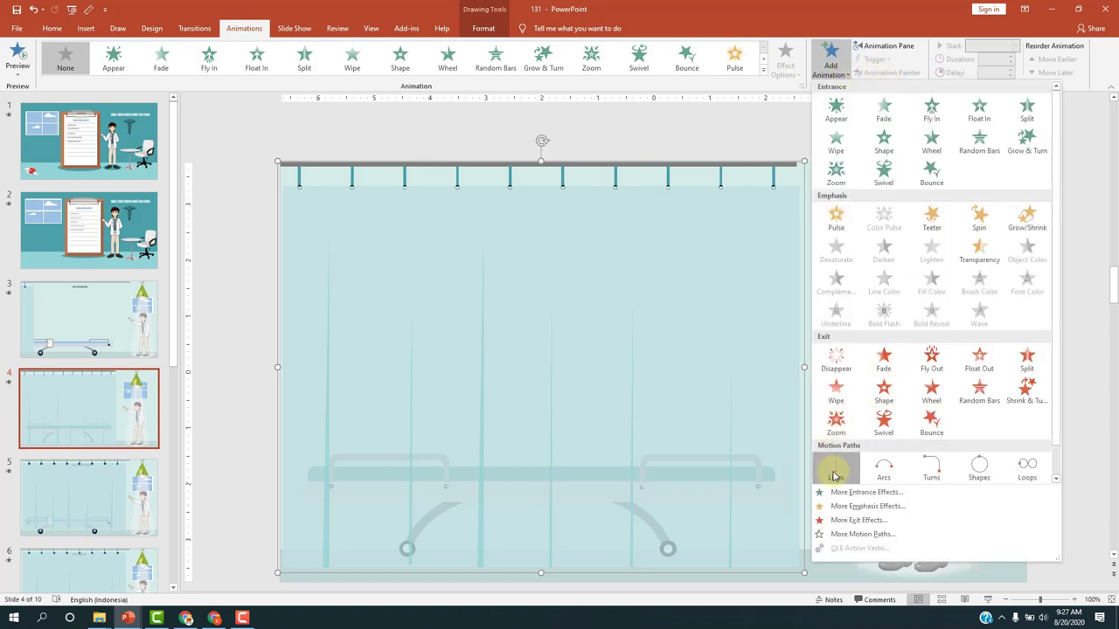
left_click(834, 470)
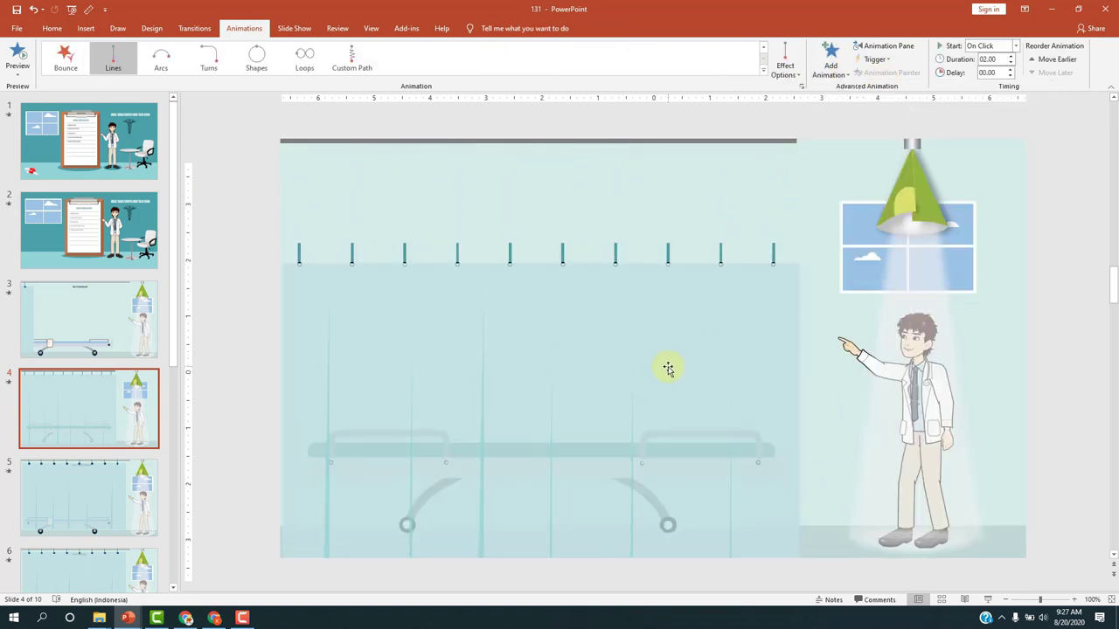
left_click(784, 63)
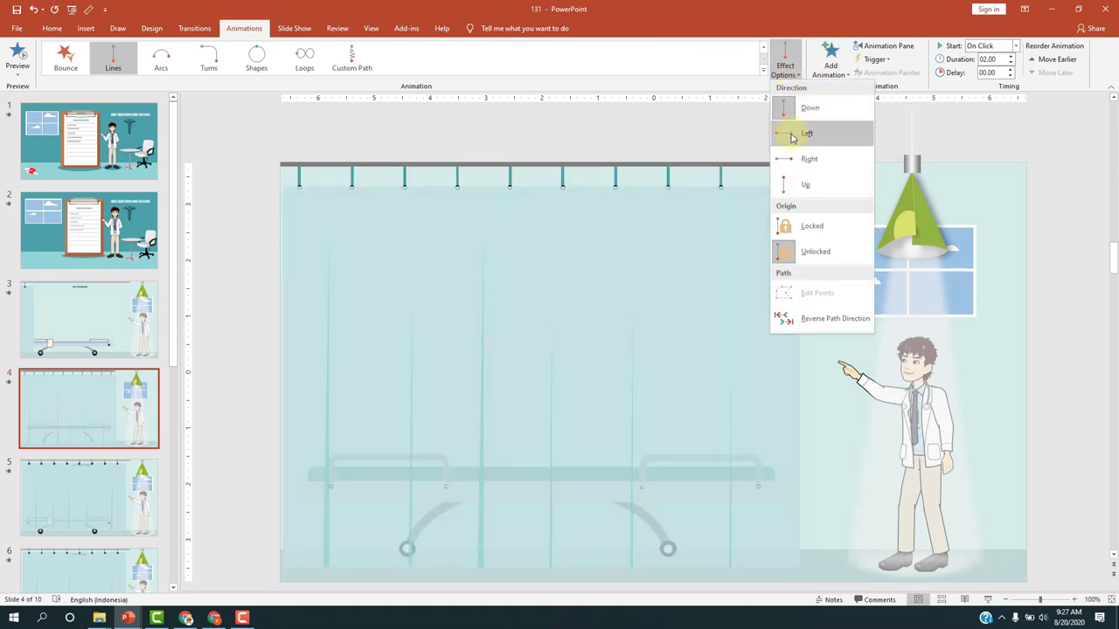
left_click(792, 137)
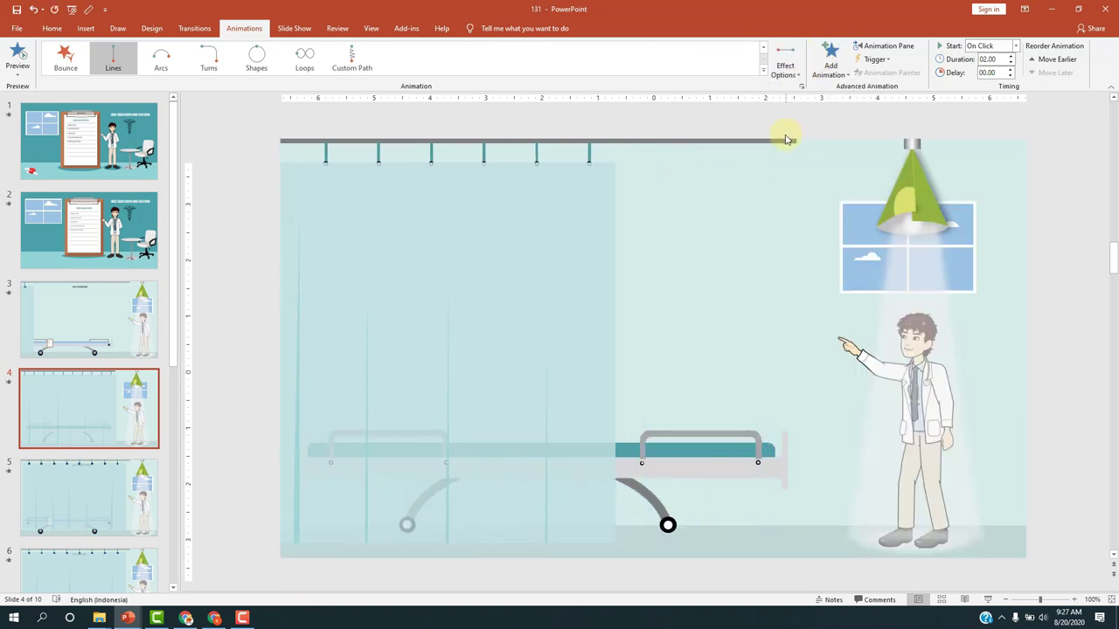
Extend the curtain's motion path past the slide's left edge and preview it in Slide Show
scroll(618, 323, "up", 1)
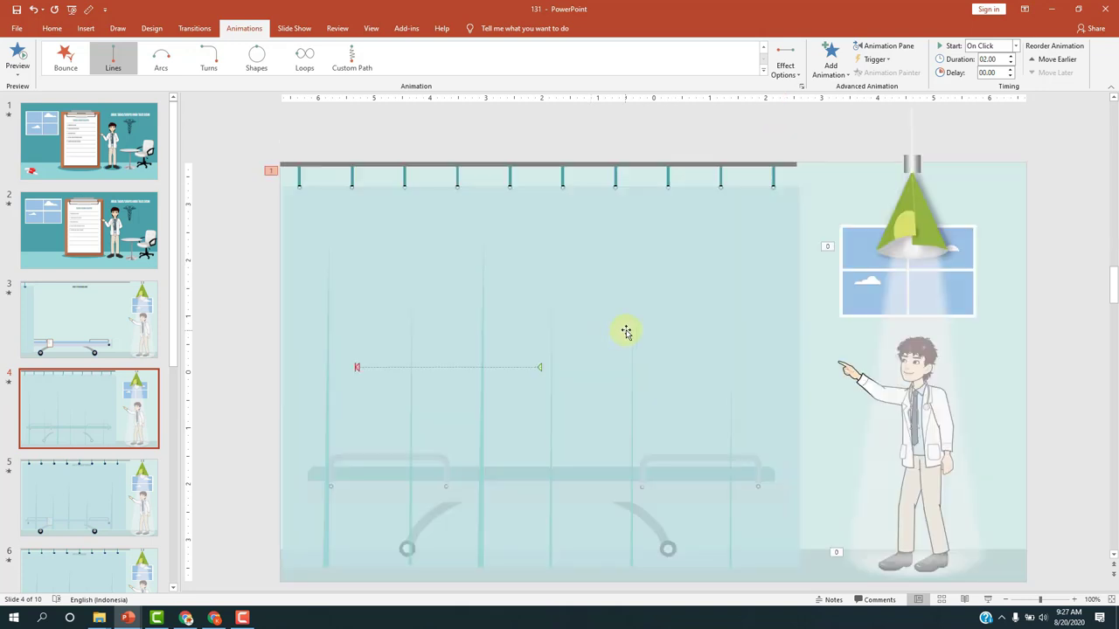
scroll(494, 348, "down", 2)
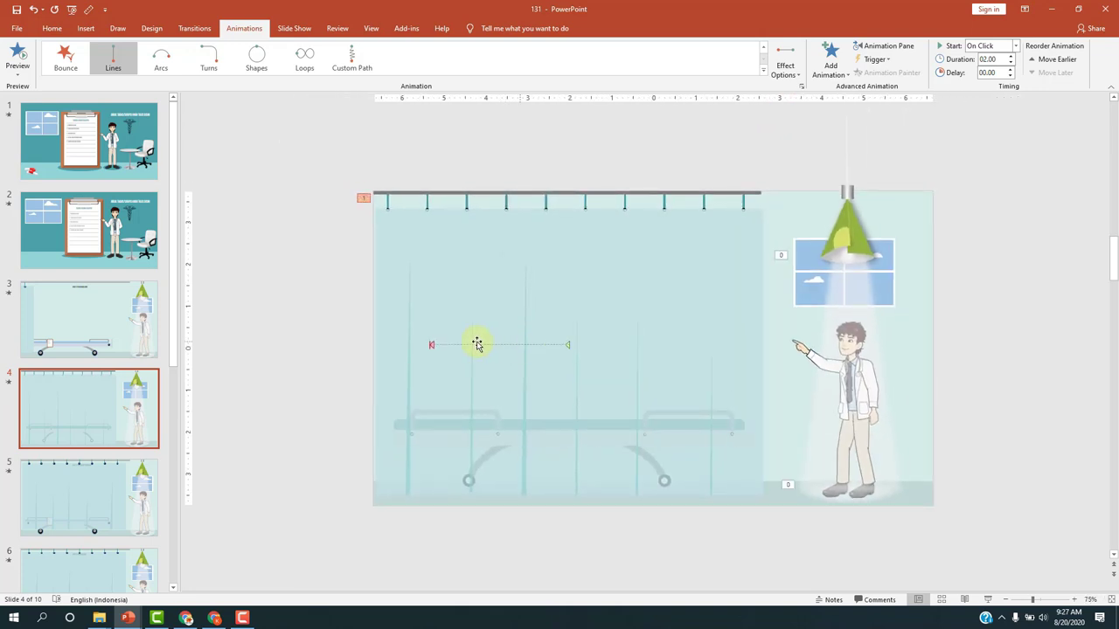
left_click(431, 346)
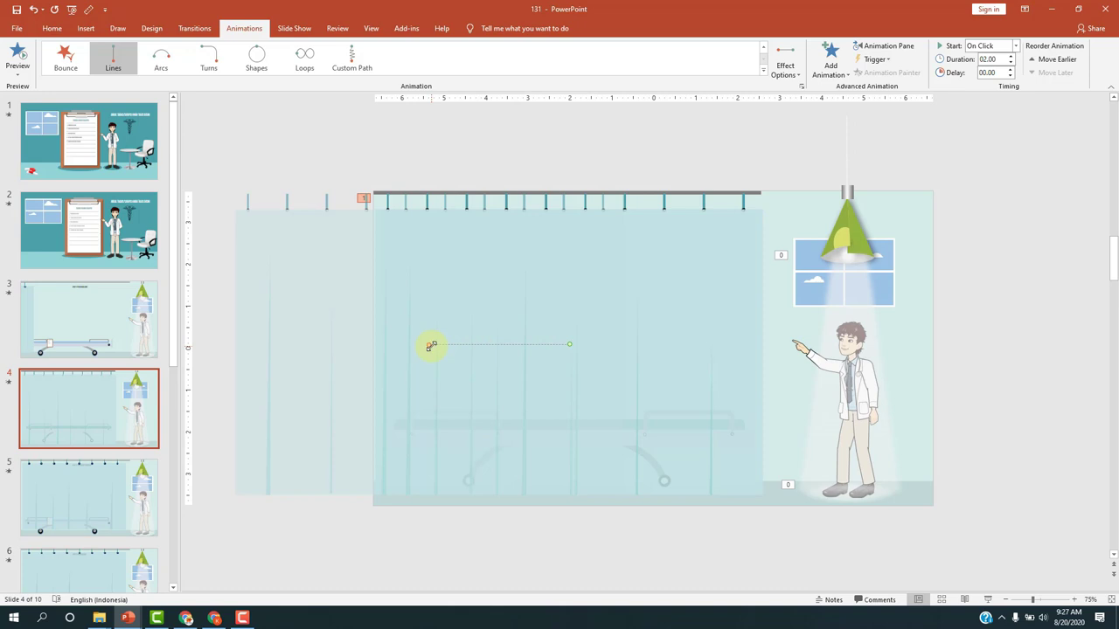
left_click_drag(429, 344, 213, 345)
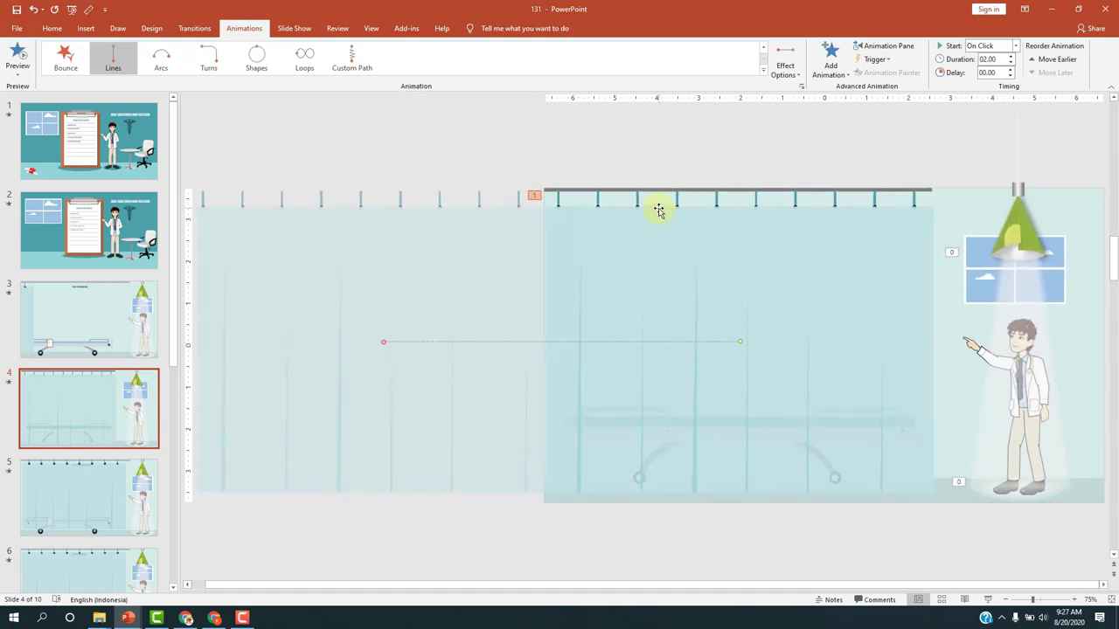
left_click(604, 148)
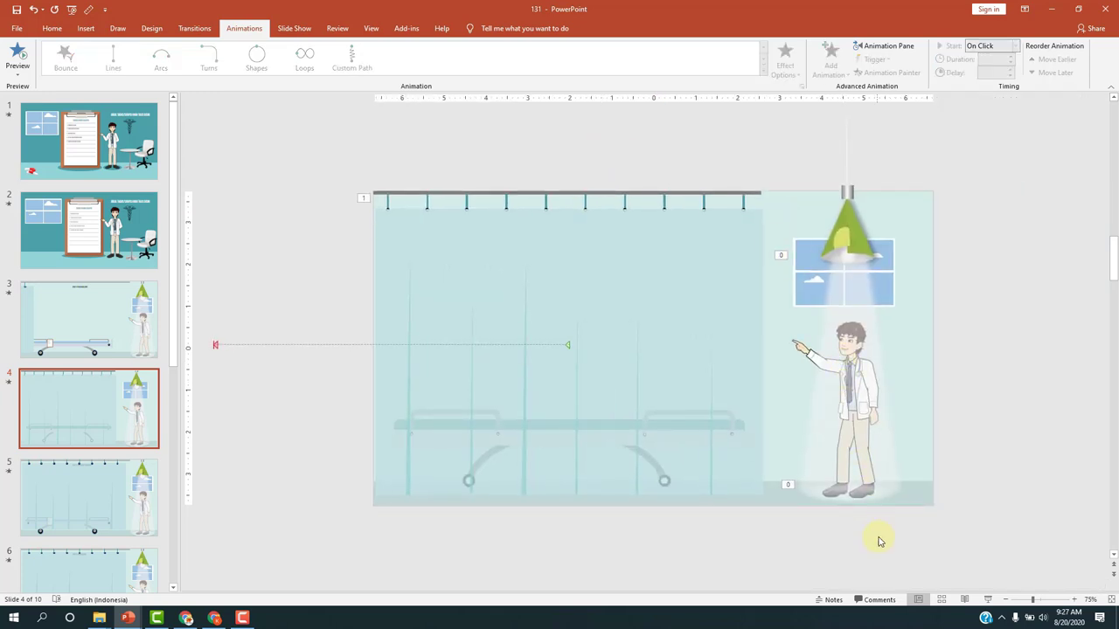
left_click(988, 600)
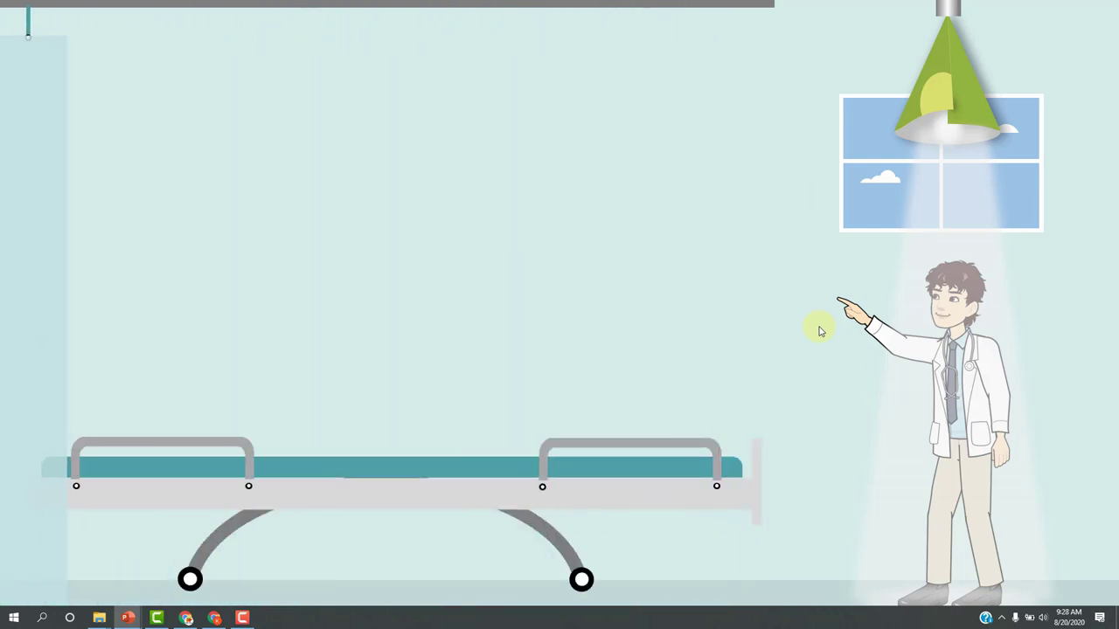
key("Escape")
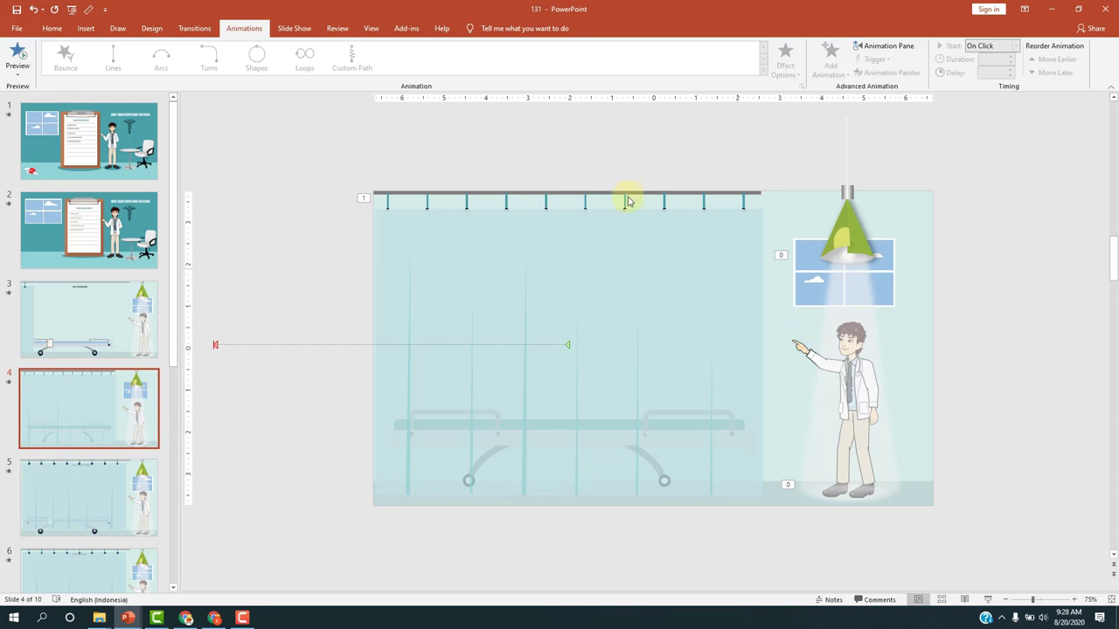
Add a text box on slide 4 reading 'BAB 1 PENDAHULUAN'
left_click(85, 29)
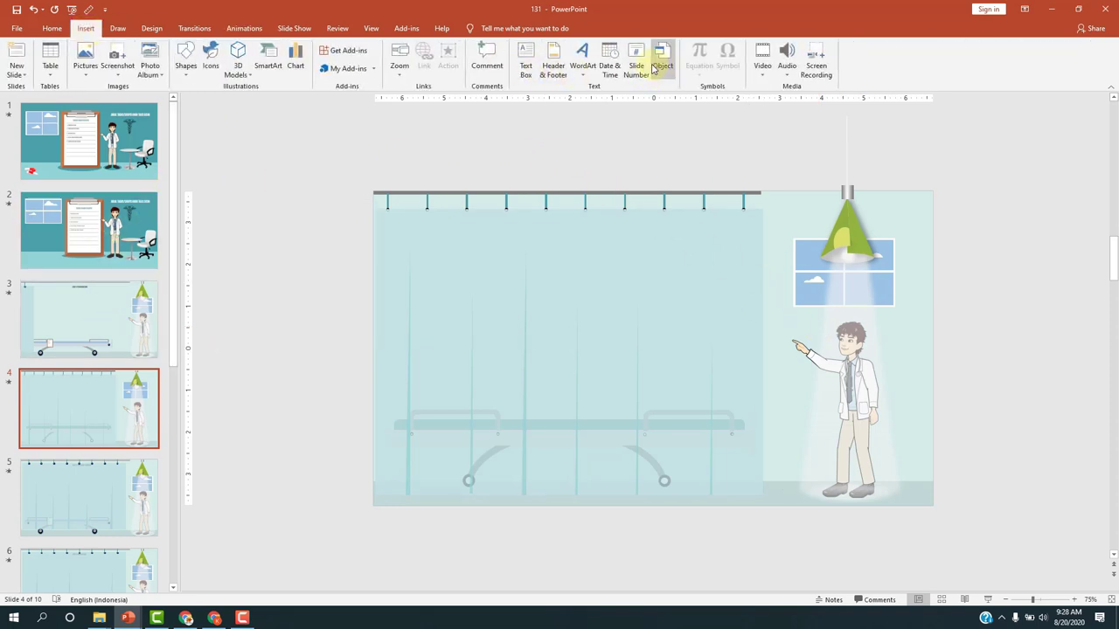
left_click(525, 65)
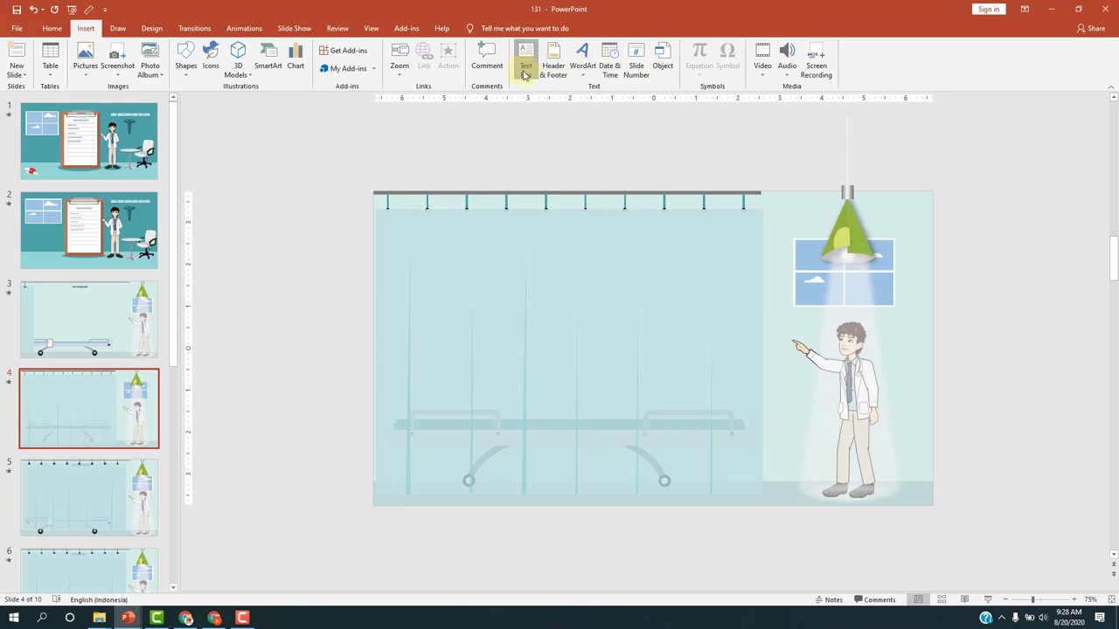
left_click(306, 224)
type("BAB")
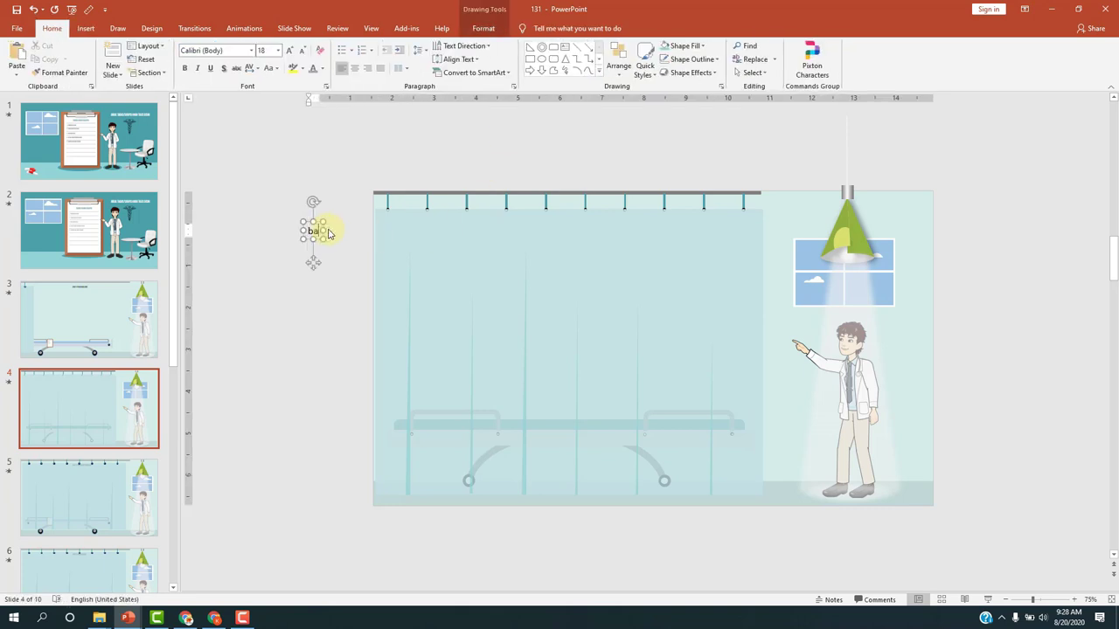
type(" I PEND")
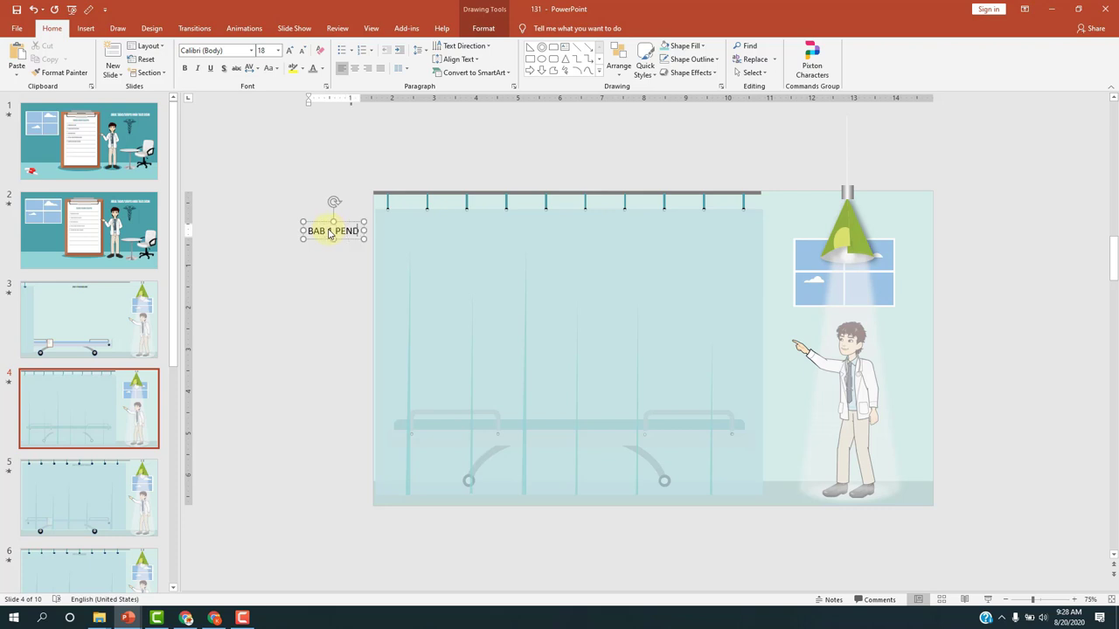
type("AHUAN")
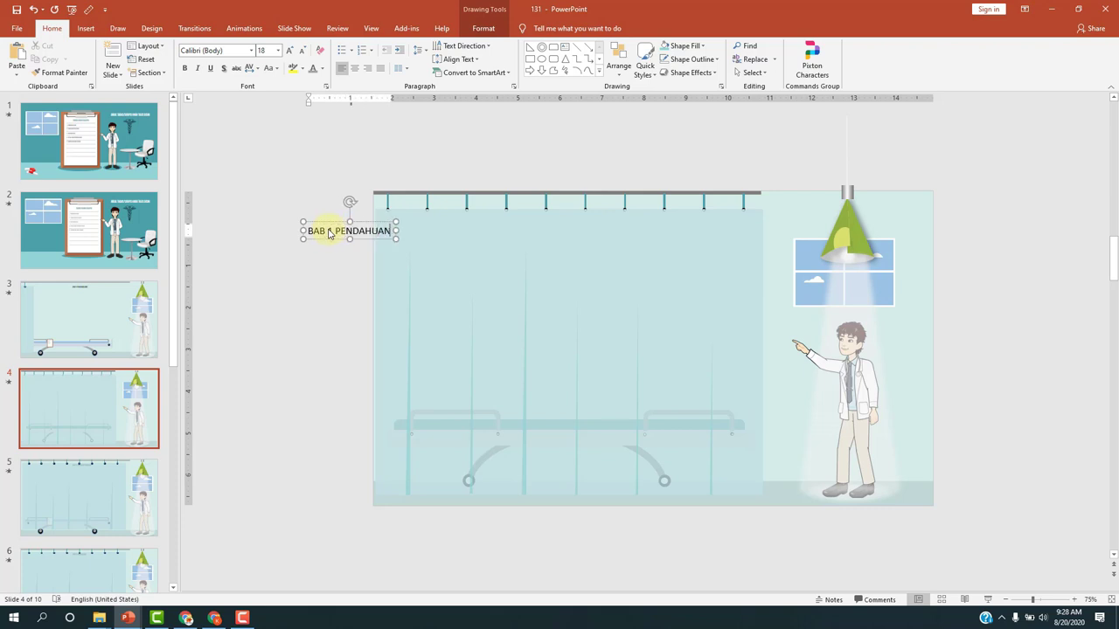
key("BackSpace")
key("BackSpace")
type("L")
type("UAN")
Set the title text's font to BigNoodleTitling
key("ctrl+a")
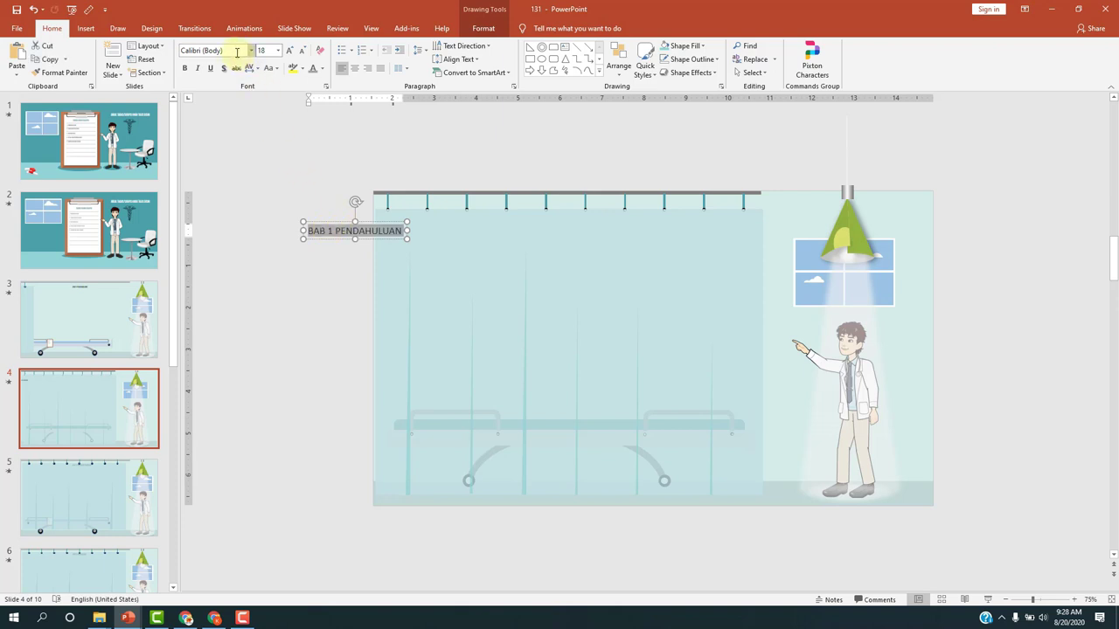
left_click(238, 53)
type("igNoodleTitling")
key("Return")
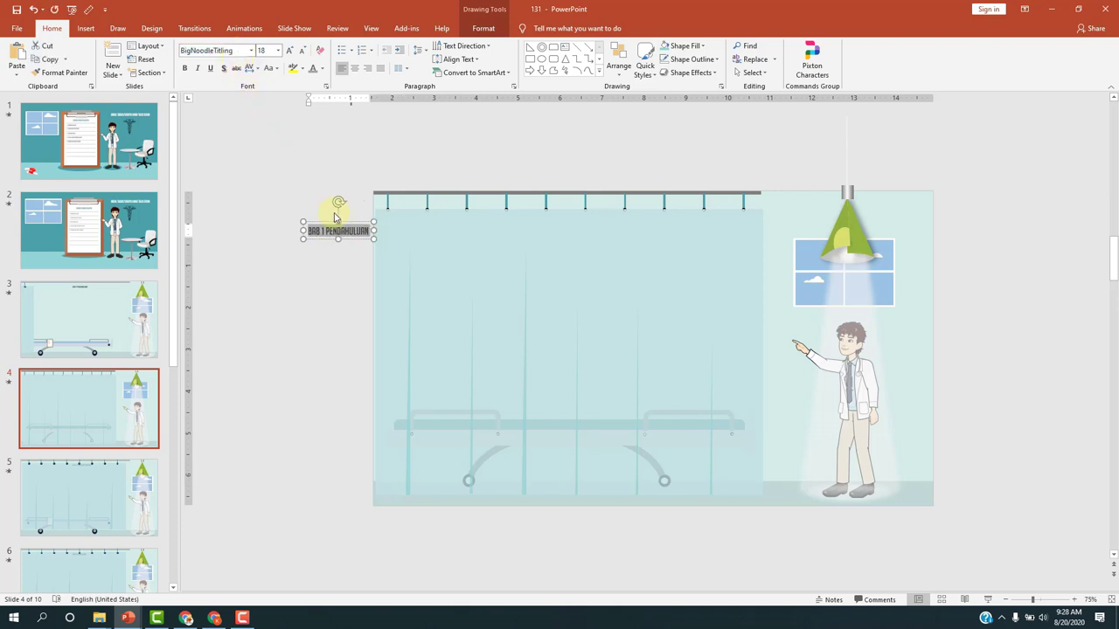
Move the title to the top centre under the rail and send it behind the curtain
left_click_drag(361, 225, 599, 218)
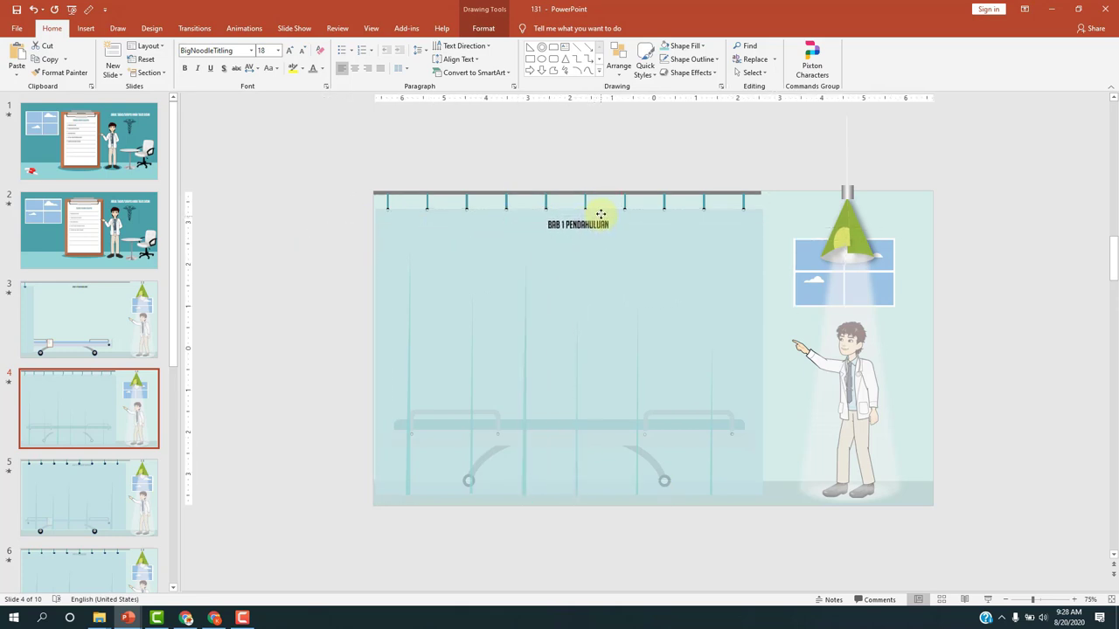
left_click_drag(600, 217, 600, 213)
left_click(601, 214)
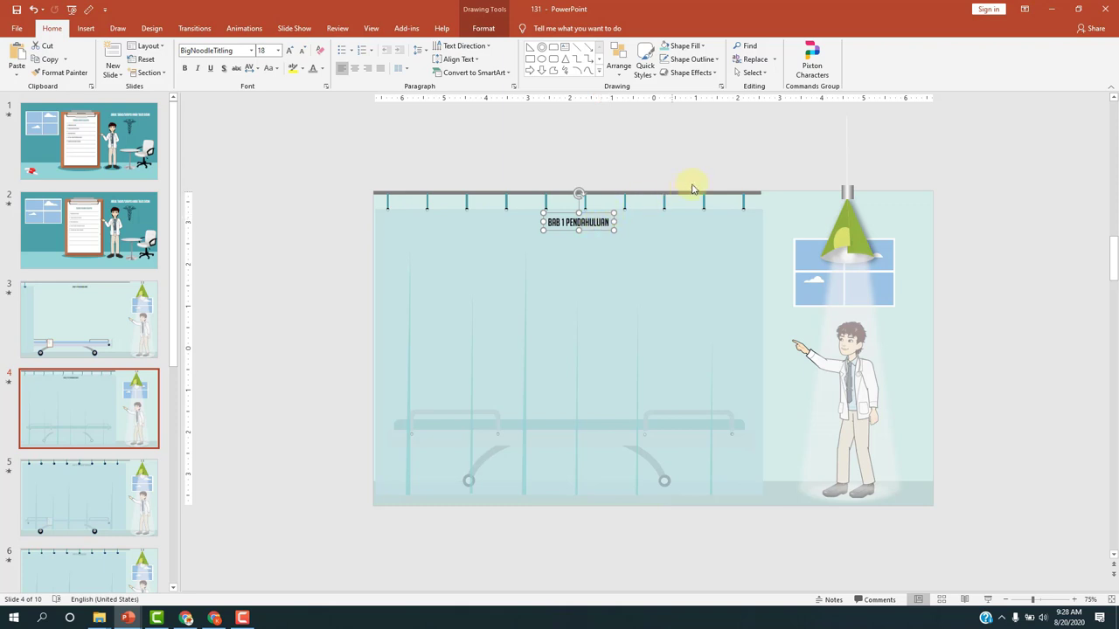
right_click(596, 213)
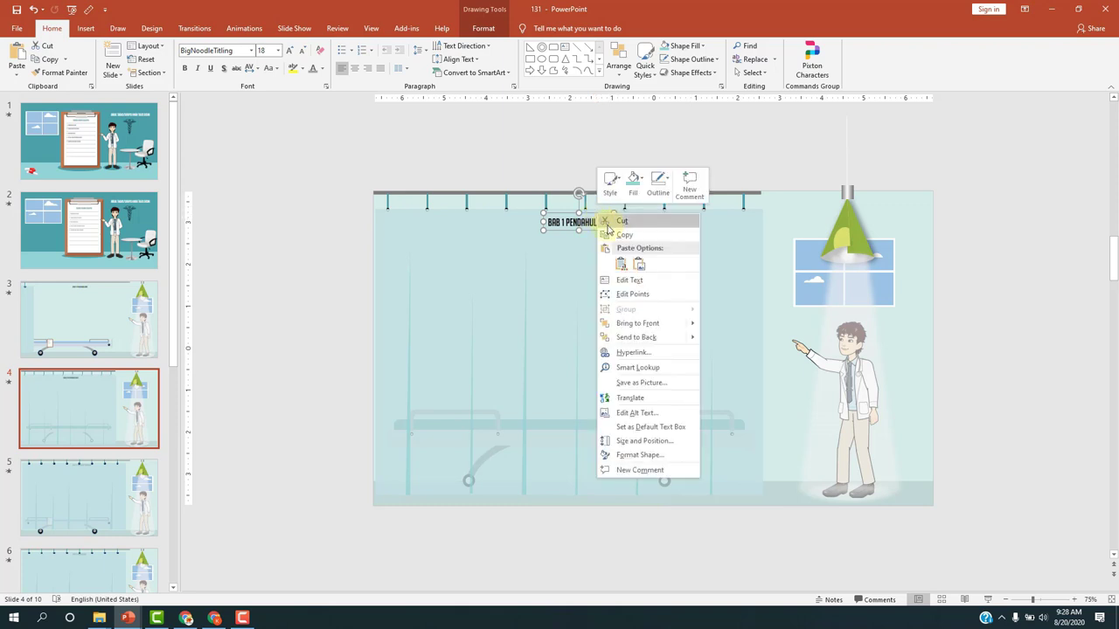
left_click(634, 341)
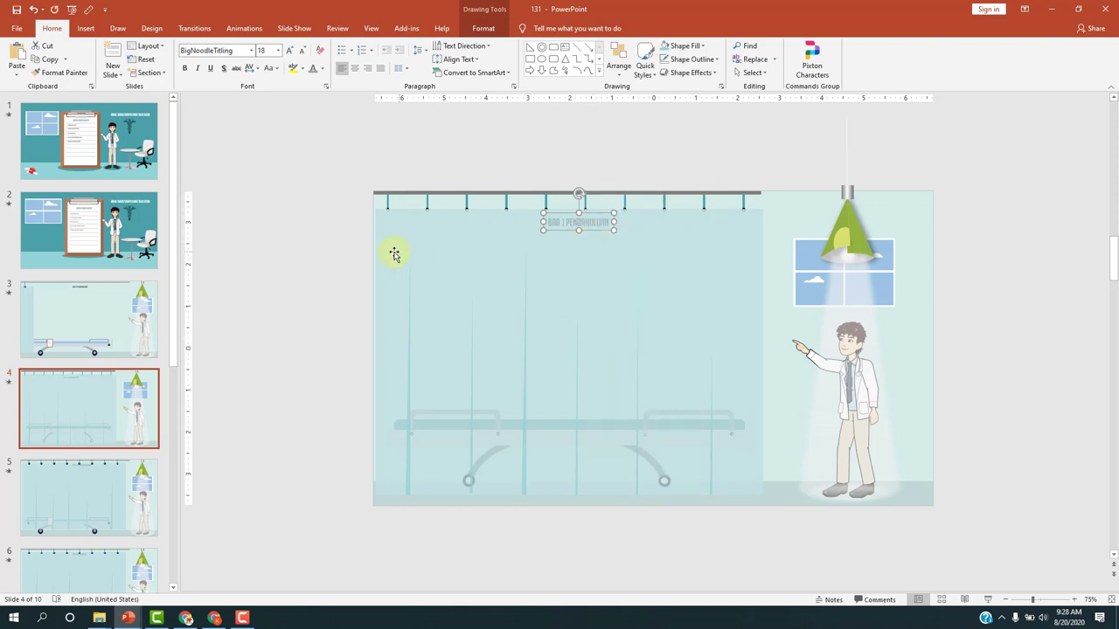
left_click(310, 252)
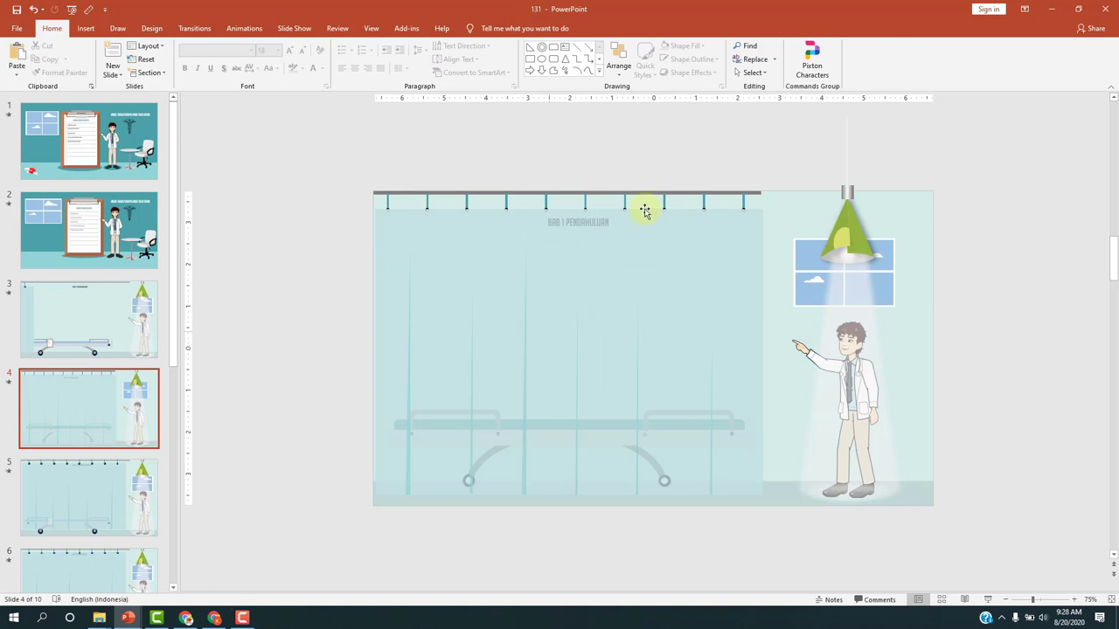
Scroll Chrome's 1001tutorial asset page to the Template 129 links, then return to presentation 131
left_click(215, 619)
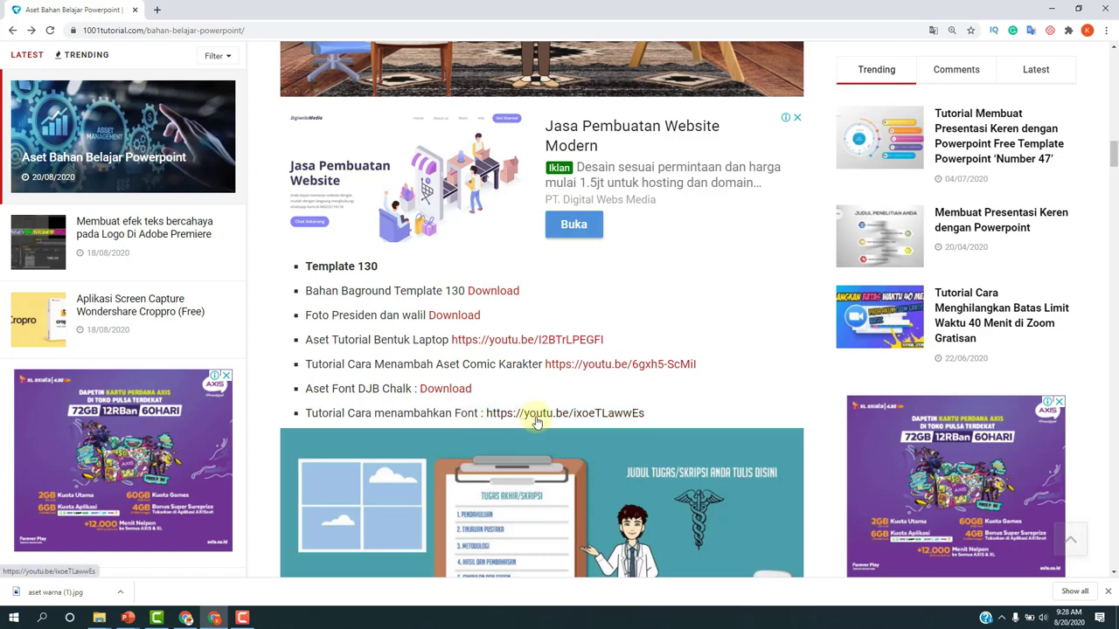
scroll(633, 426, "up", 2)
scroll(633, 425, "up", 5)
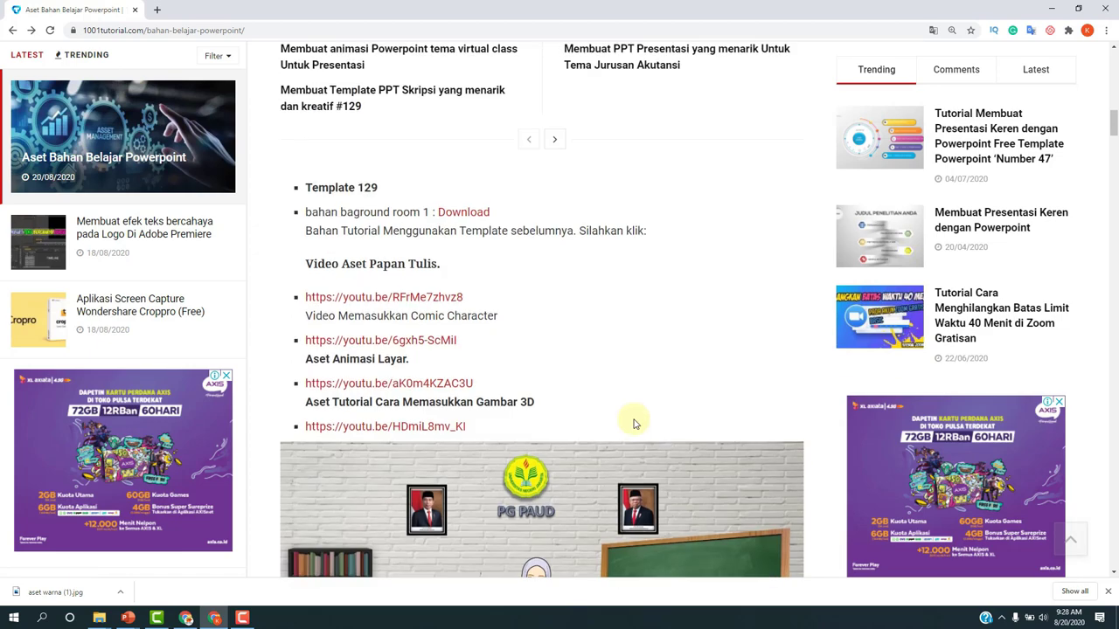
scroll(528, 357, "down", 5)
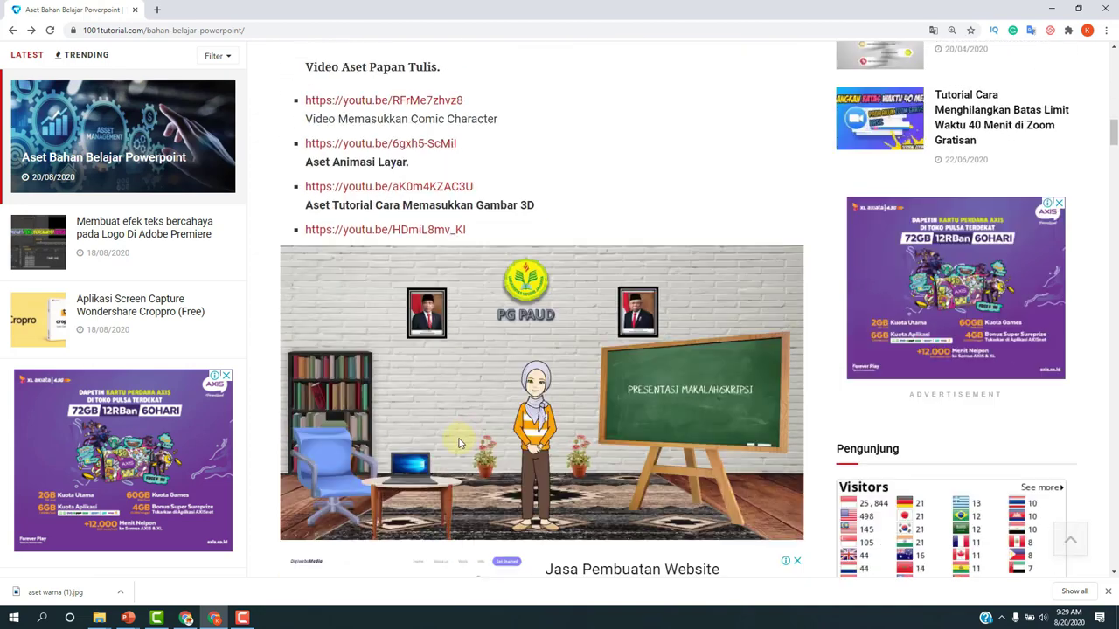
scroll(358, 503, "down", 1)
scroll(367, 376, "up", 5)
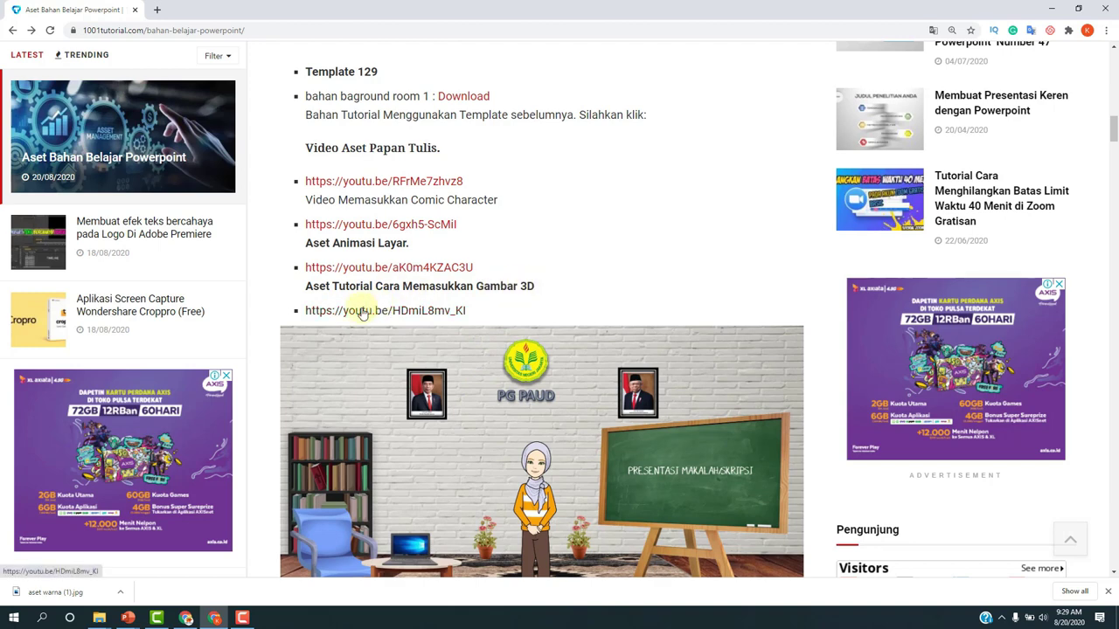
mouse_move(128, 618)
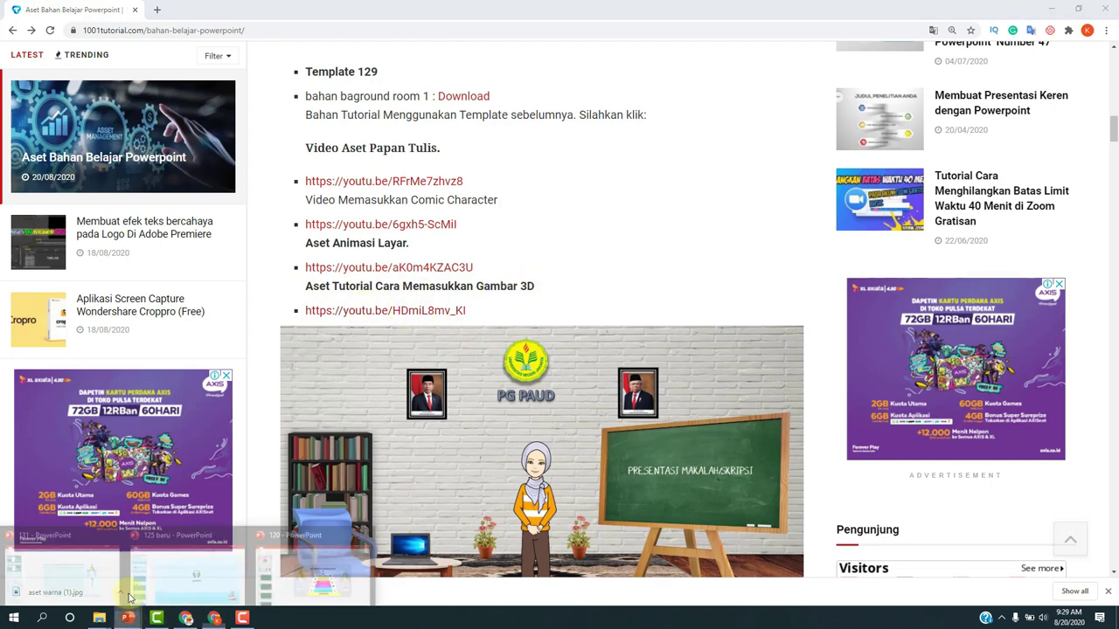
left_click(304, 520)
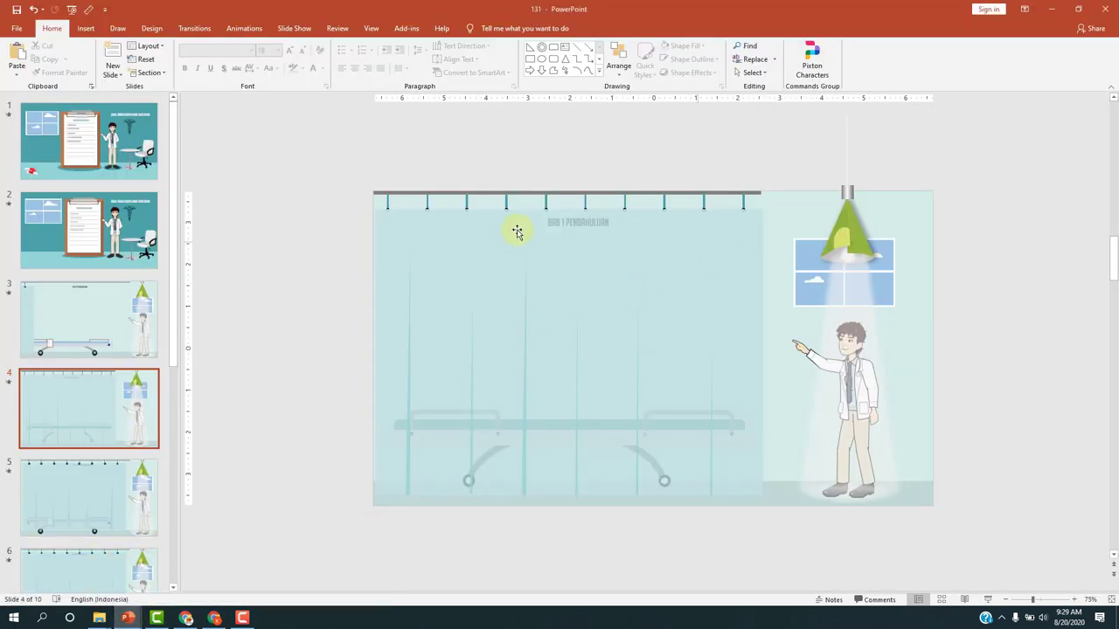
left_click(988, 600)
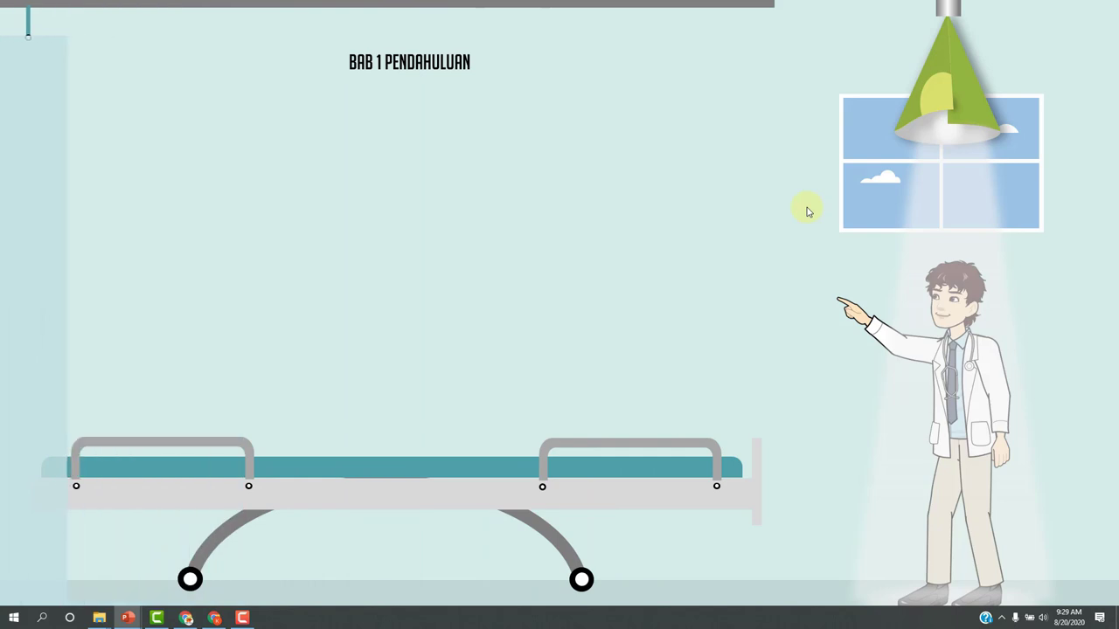
key("Escape")
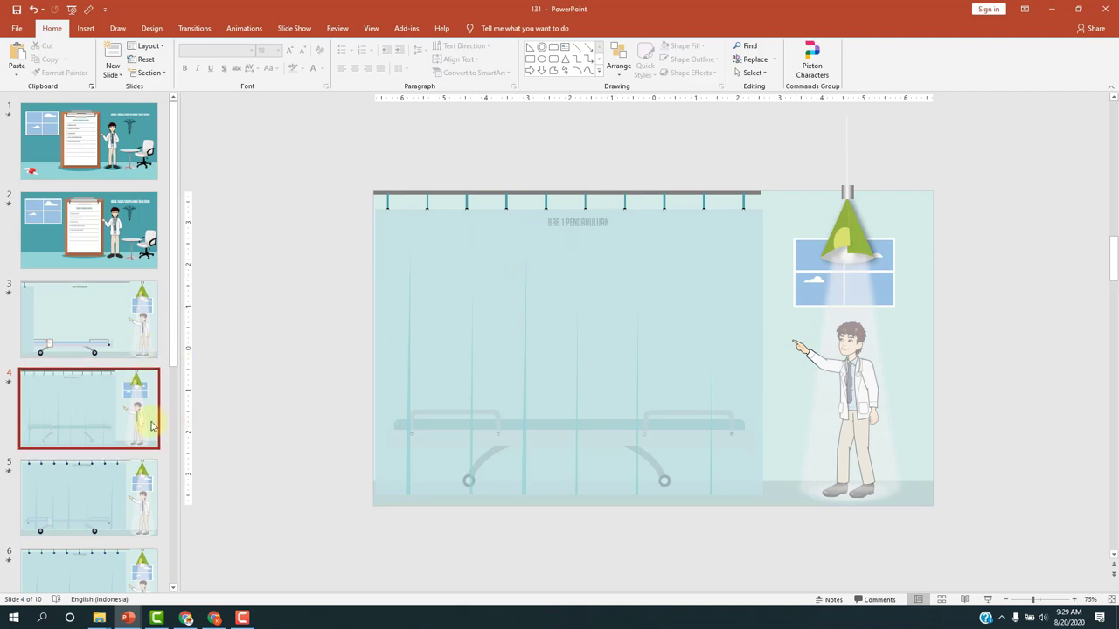
scroll(98, 455, "down", 1)
scroll(105, 425, "down", 2)
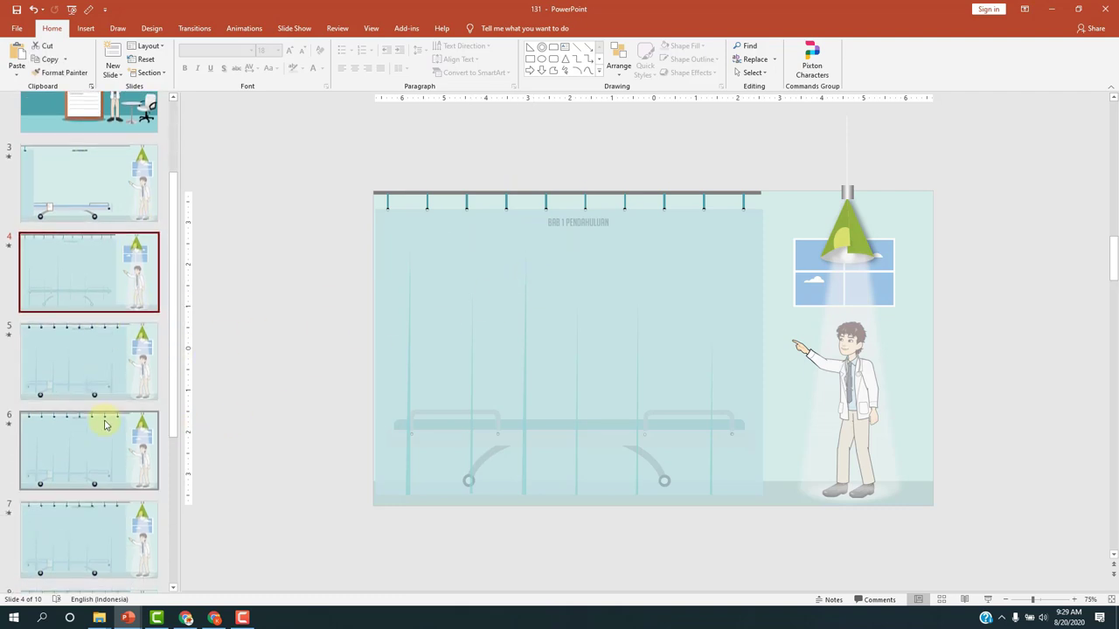
scroll(105, 426, "down", 3)
scroll(103, 424, "up", 1)
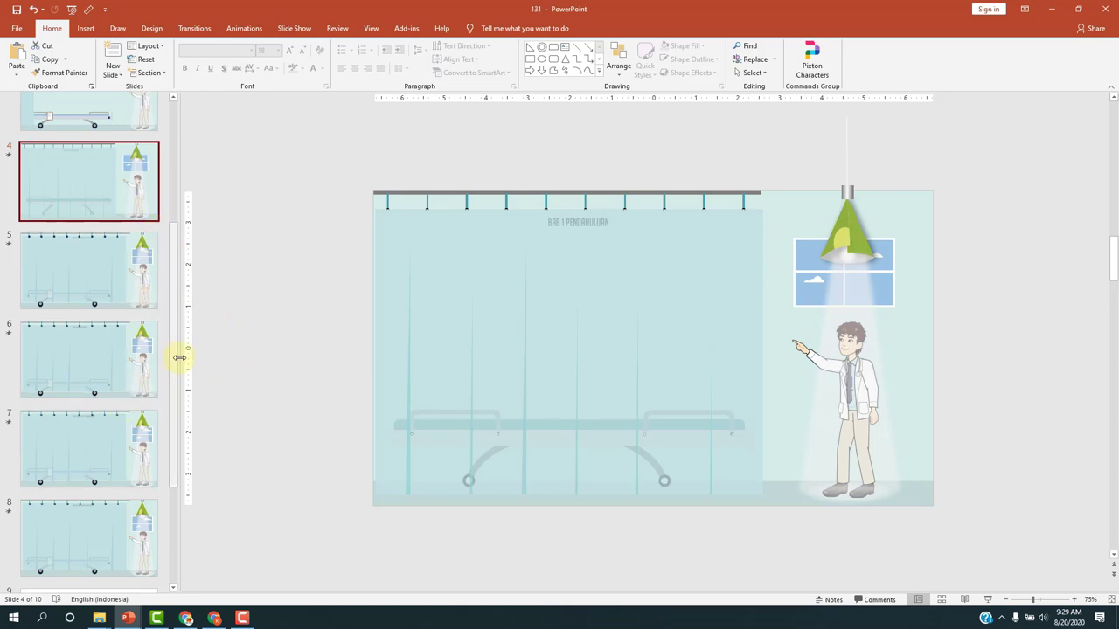
Run the show from slide 3 and click the clipboard zoom to reach slide 9's chapter list
scroll(179, 357, "up", 5)
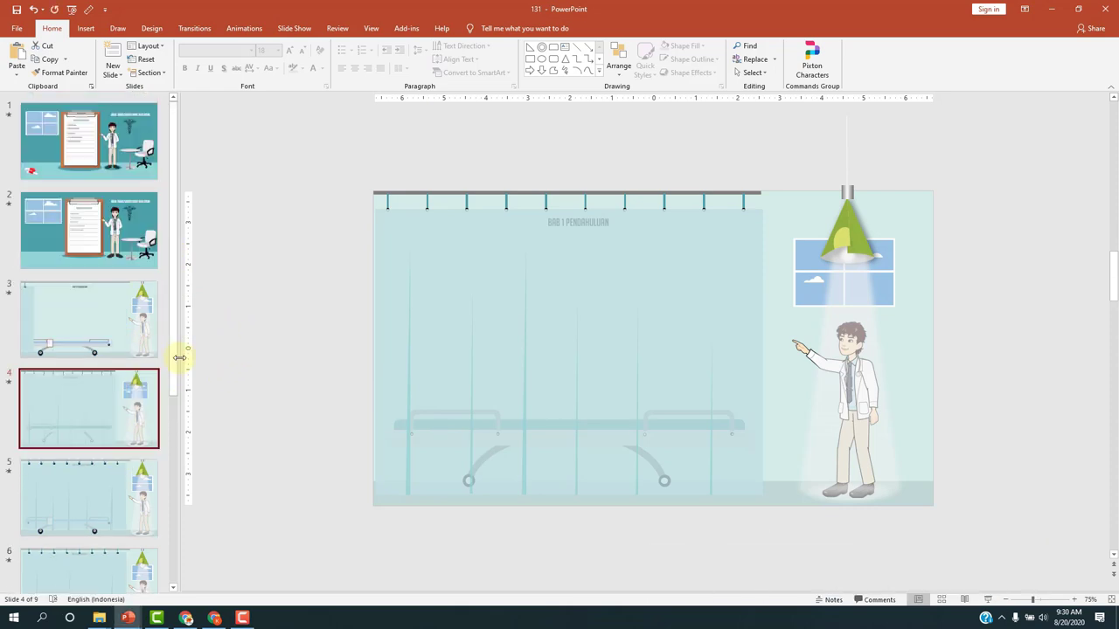
left_click(75, 294)
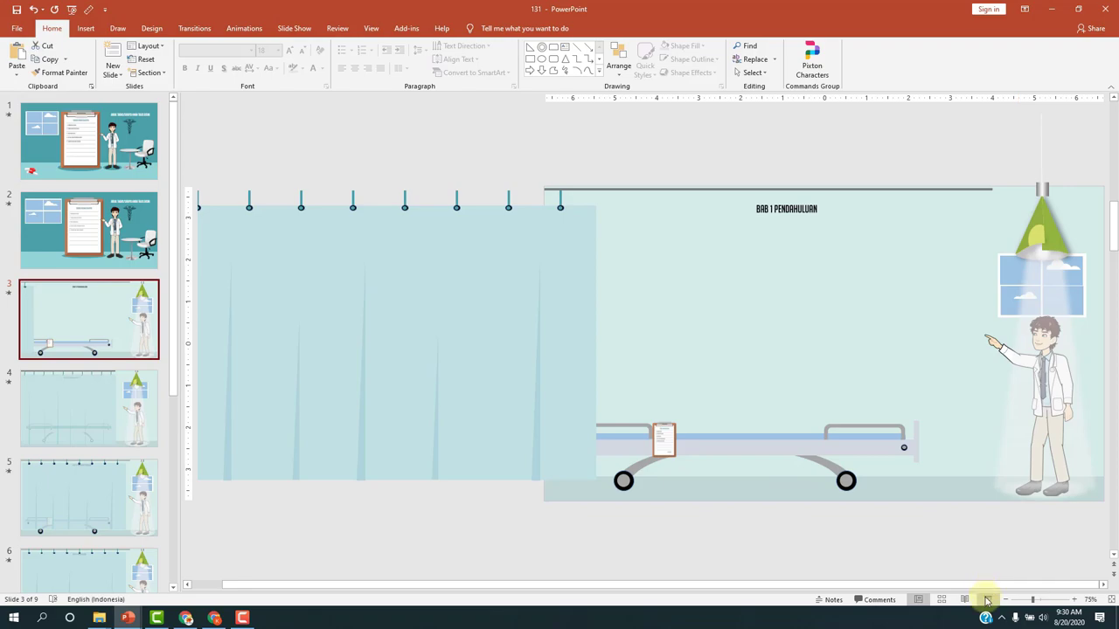
left_click(985, 602)
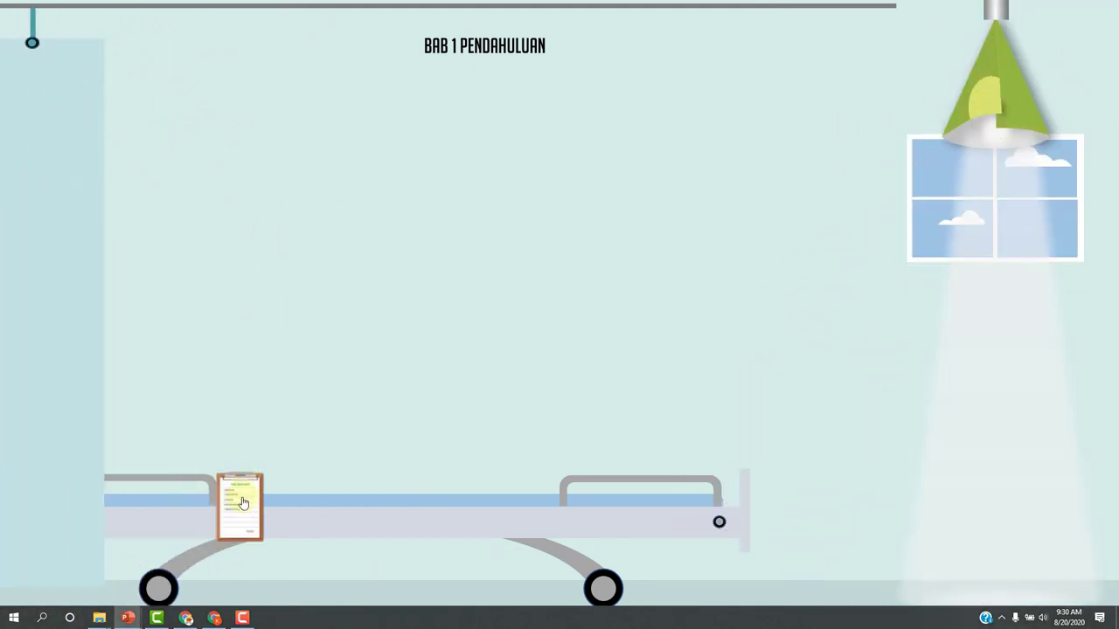
left_click(244, 504)
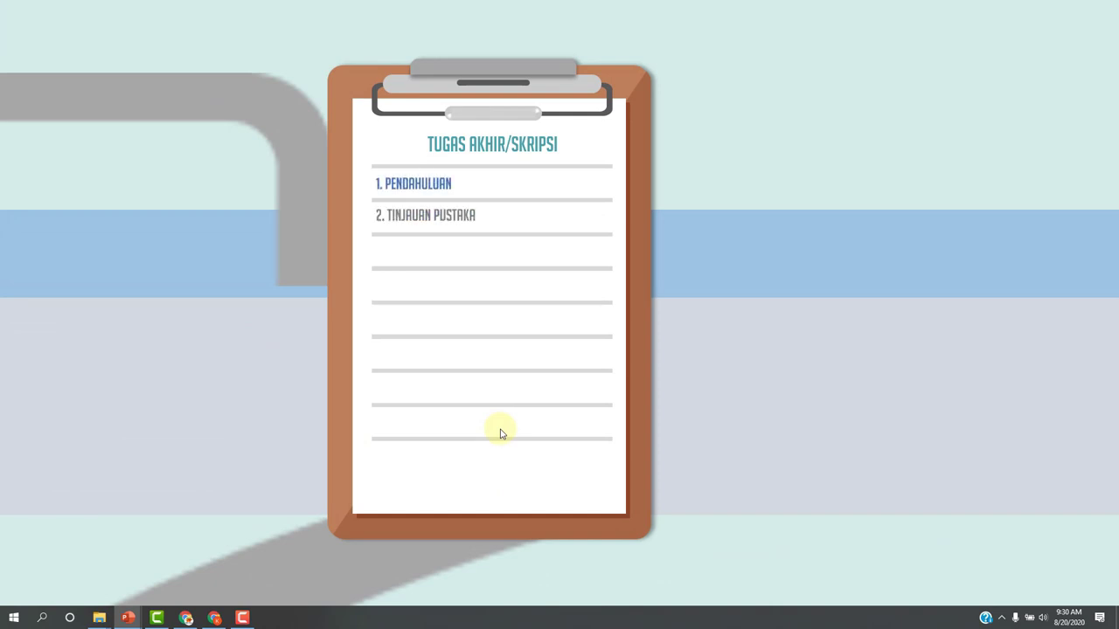
key("Escape")
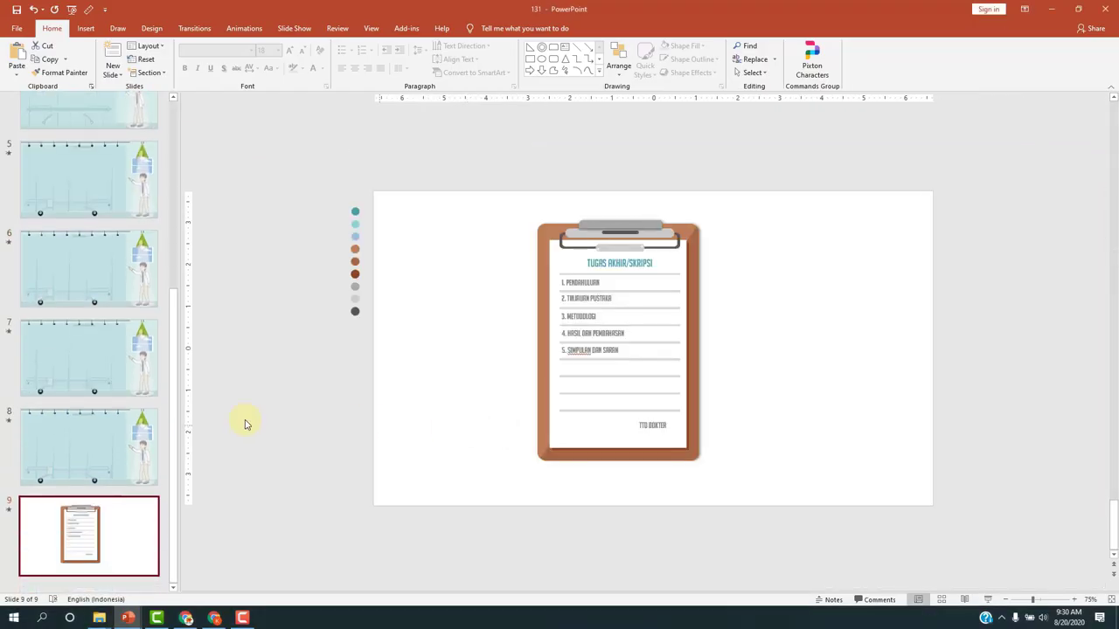
On slide 2, select the large clipboard together with its chapter list
scroll(168, 376, "up", 3)
scroll(168, 376, "up", 5)
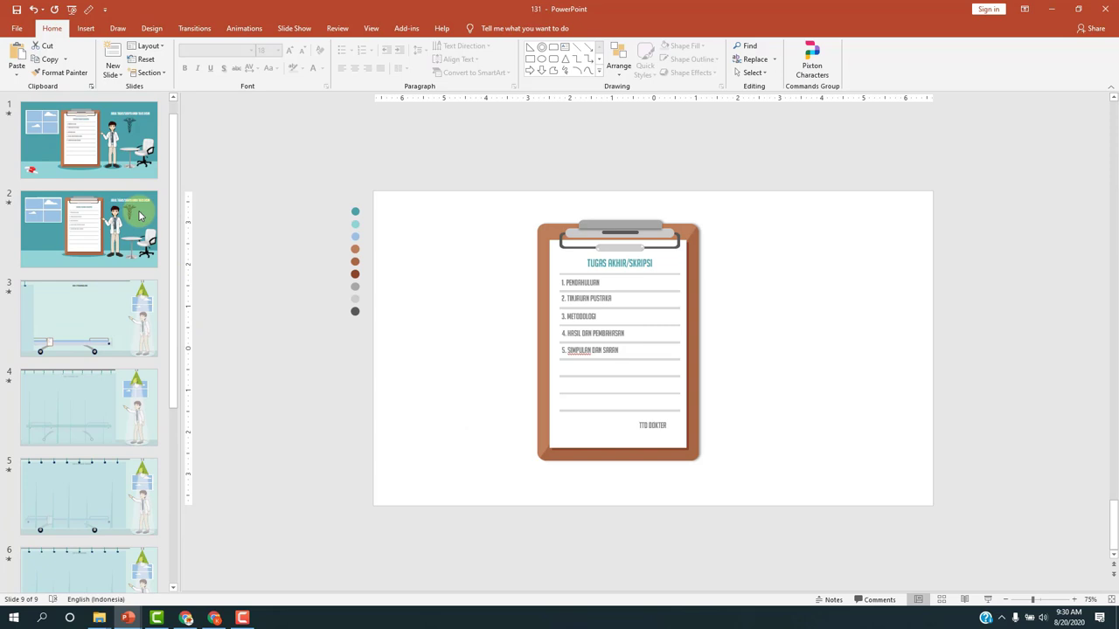
left_click(87, 229)
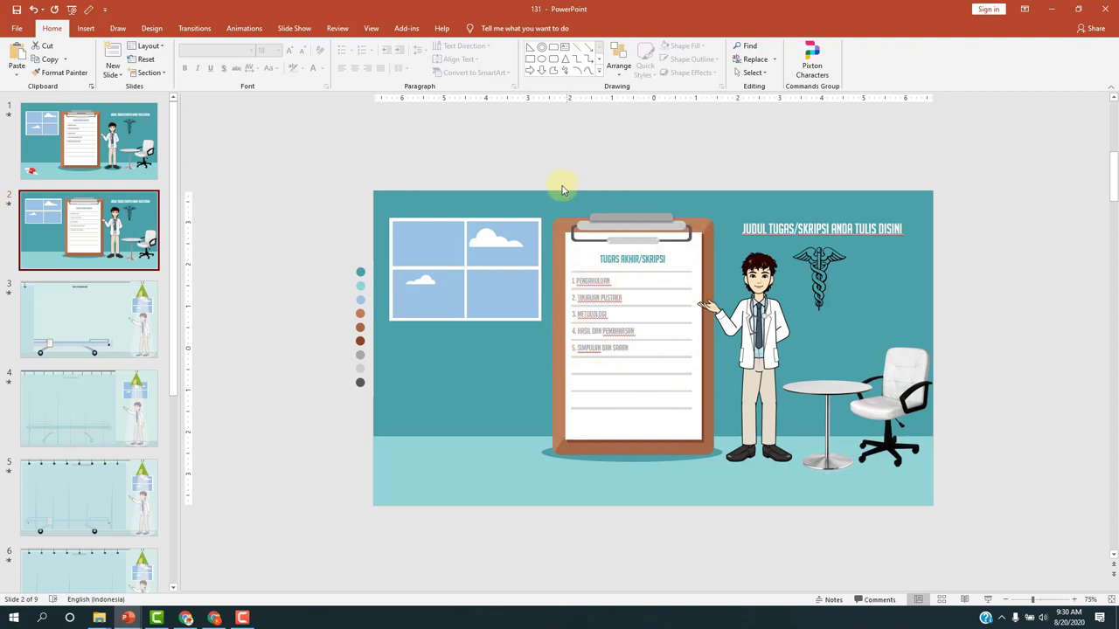
left_click_drag(537, 173, 717, 456)
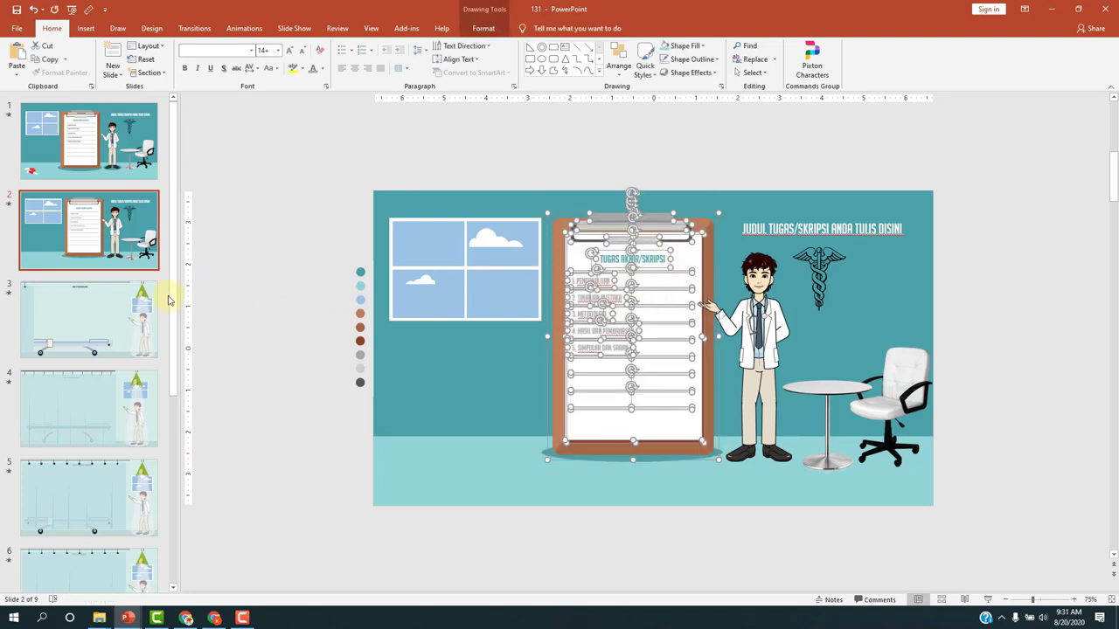
Look at slide 9's chapter-list clipboard, then go back to slide 4's curtain scene
left_click_drag(173, 301, 175, 489)
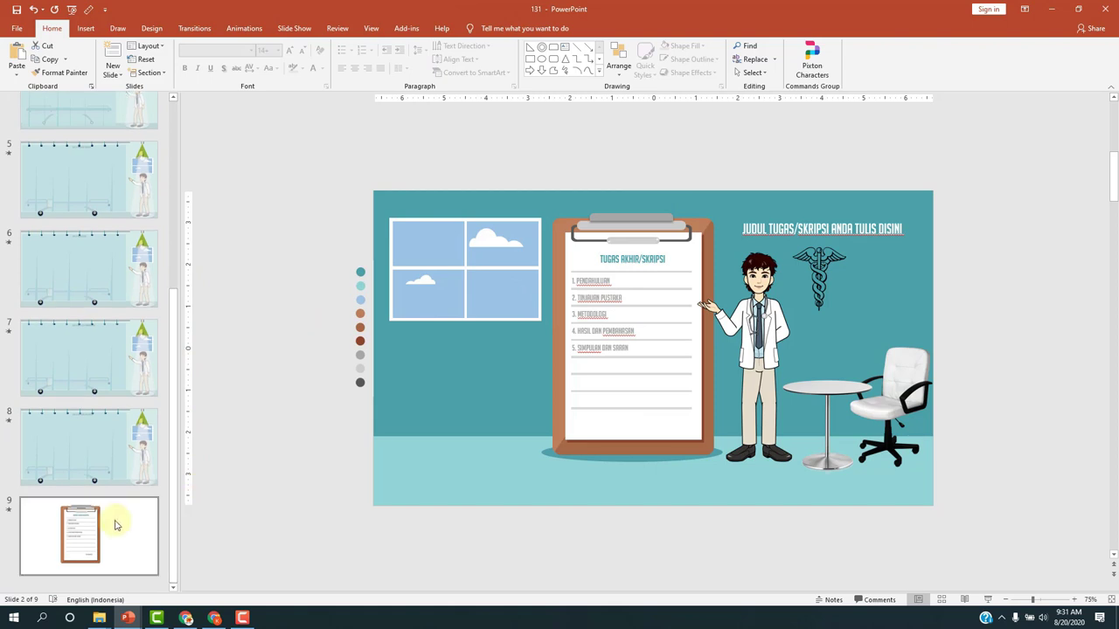
left_click(116, 525)
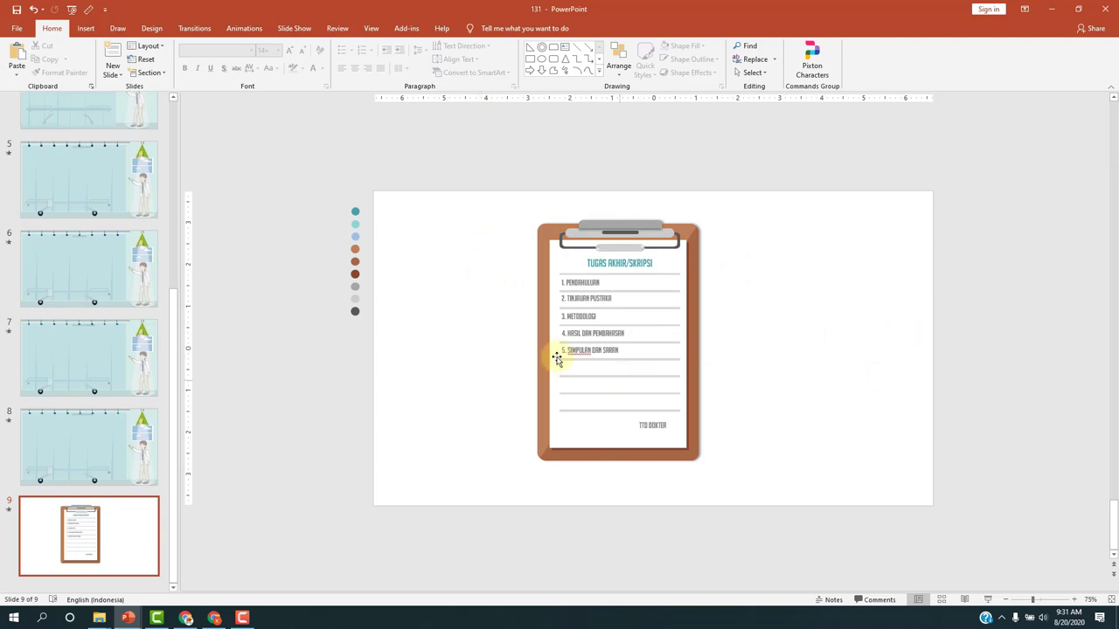
left_click_drag(174, 320, 177, 164)
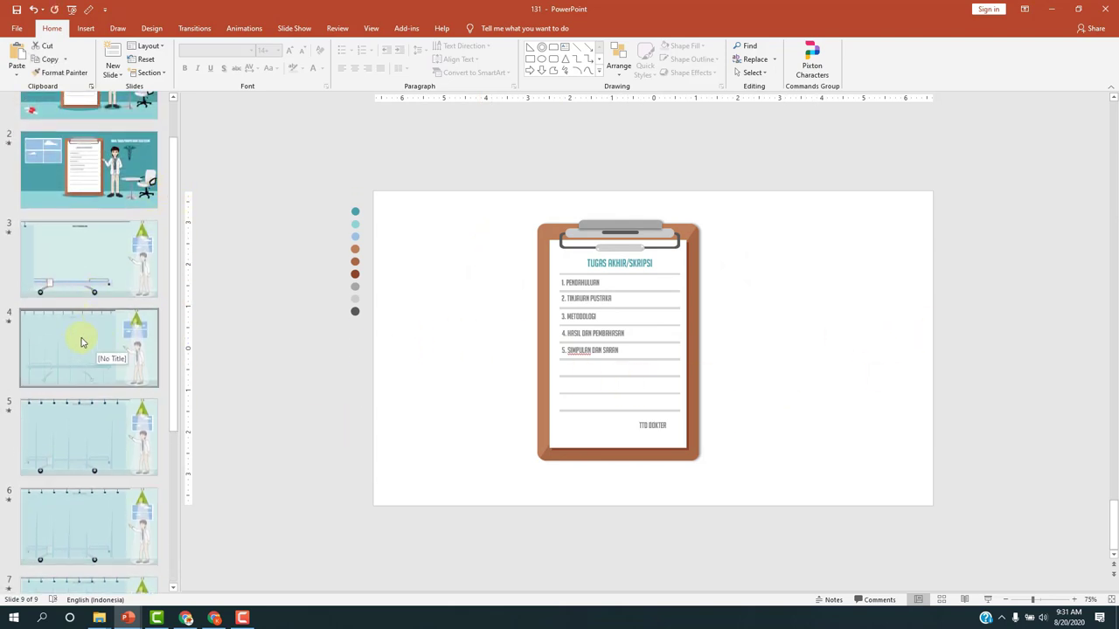
left_click(81, 341)
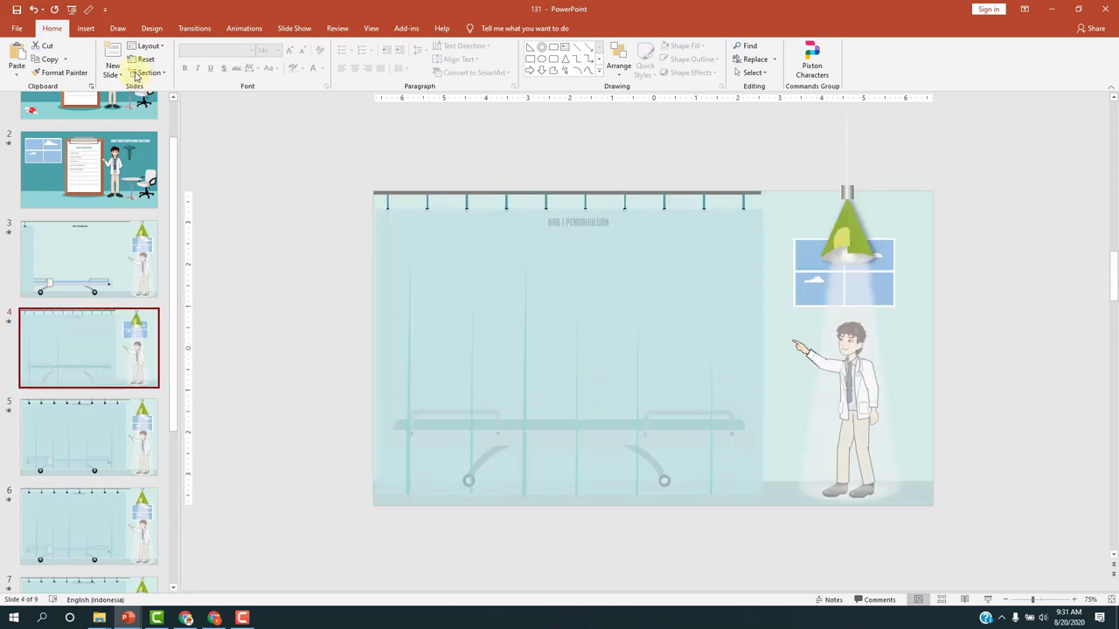
Add a Slide Zoom of slide 9 to slide 4
left_click(87, 31)
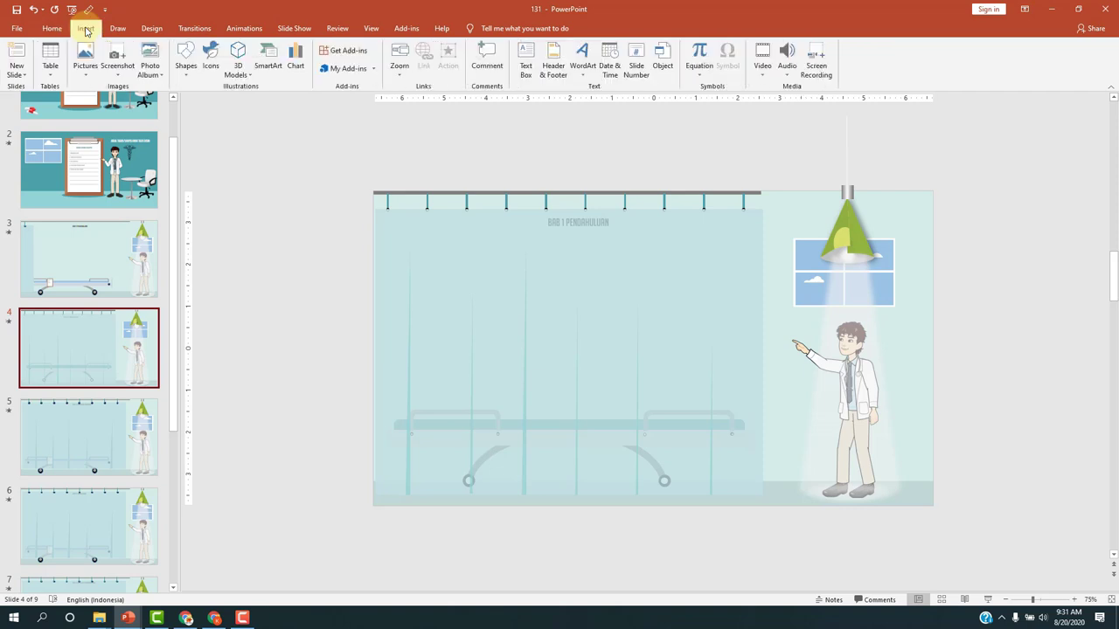
left_click(401, 77)
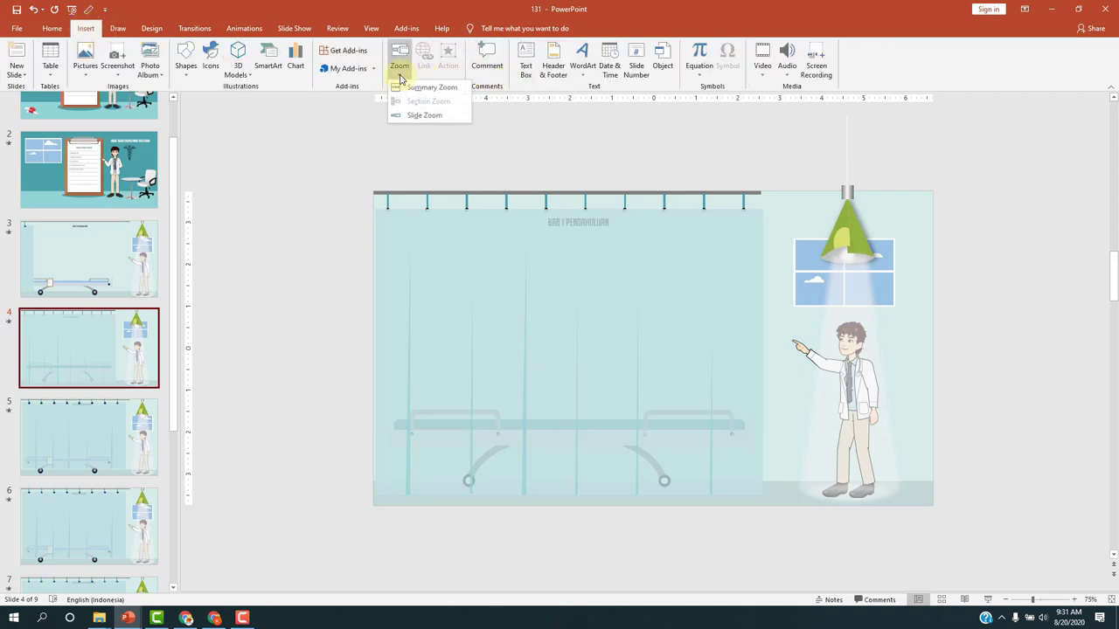
left_click(413, 116)
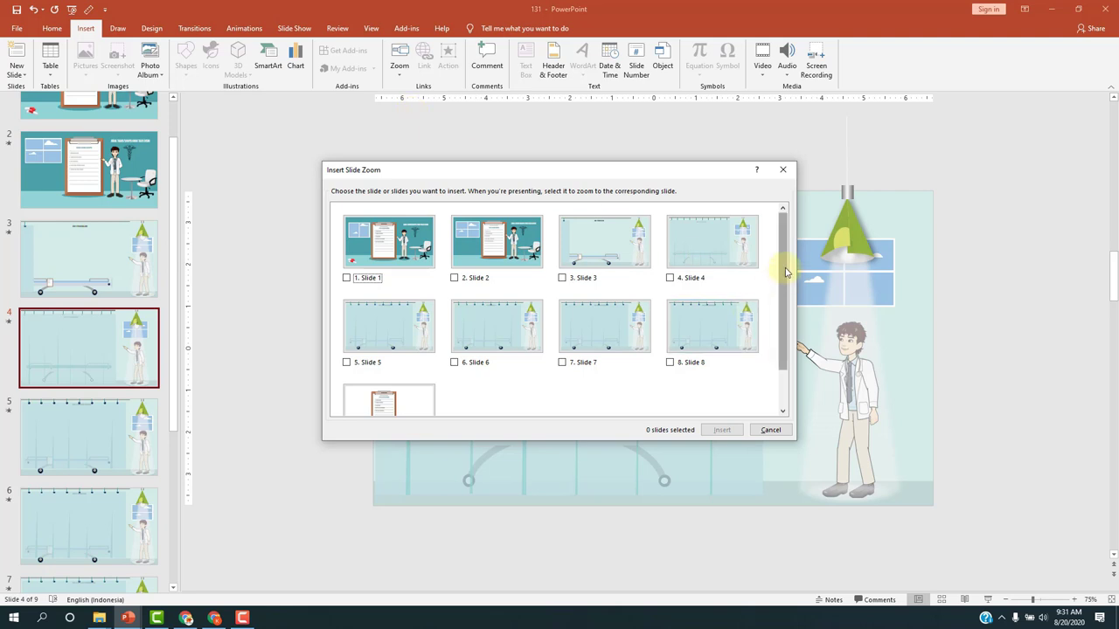
left_click_drag(783, 267, 783, 295)
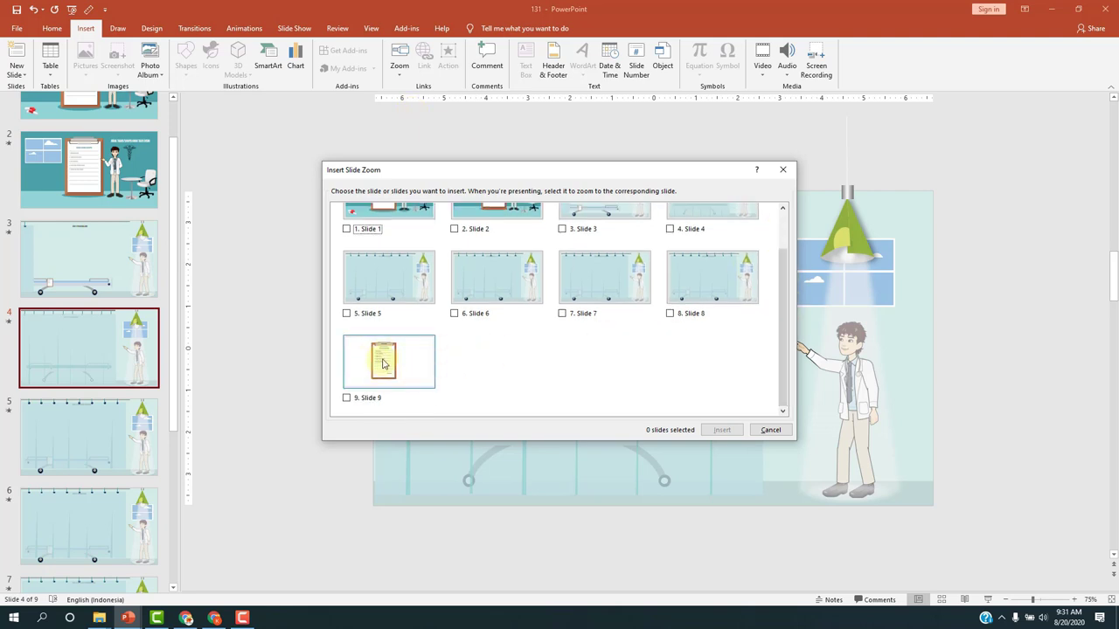
left_click(390, 361)
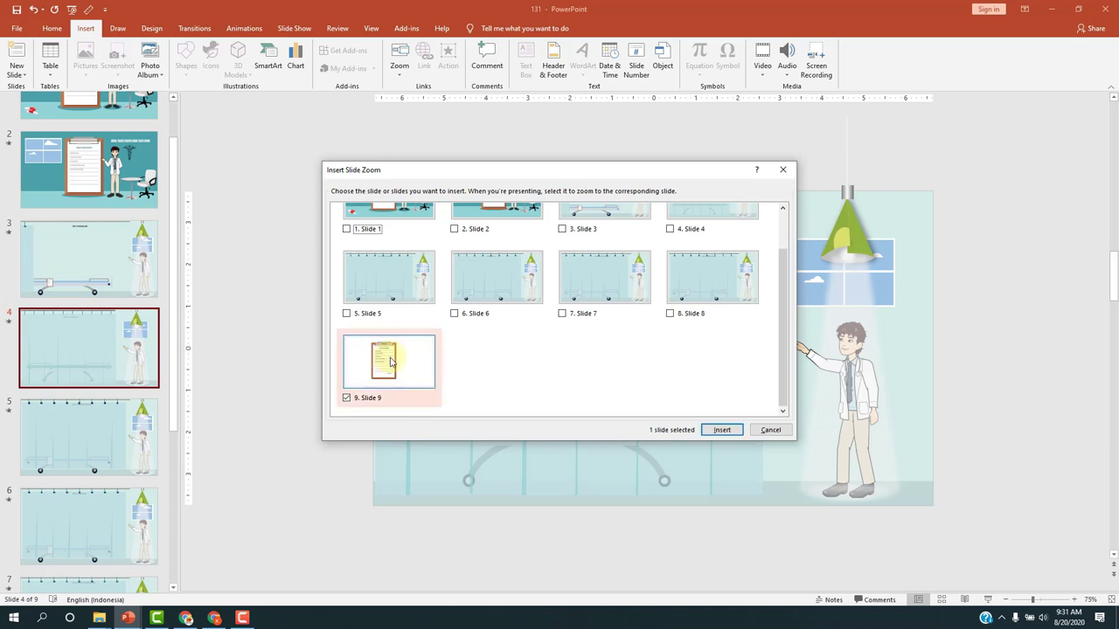
left_click(719, 429)
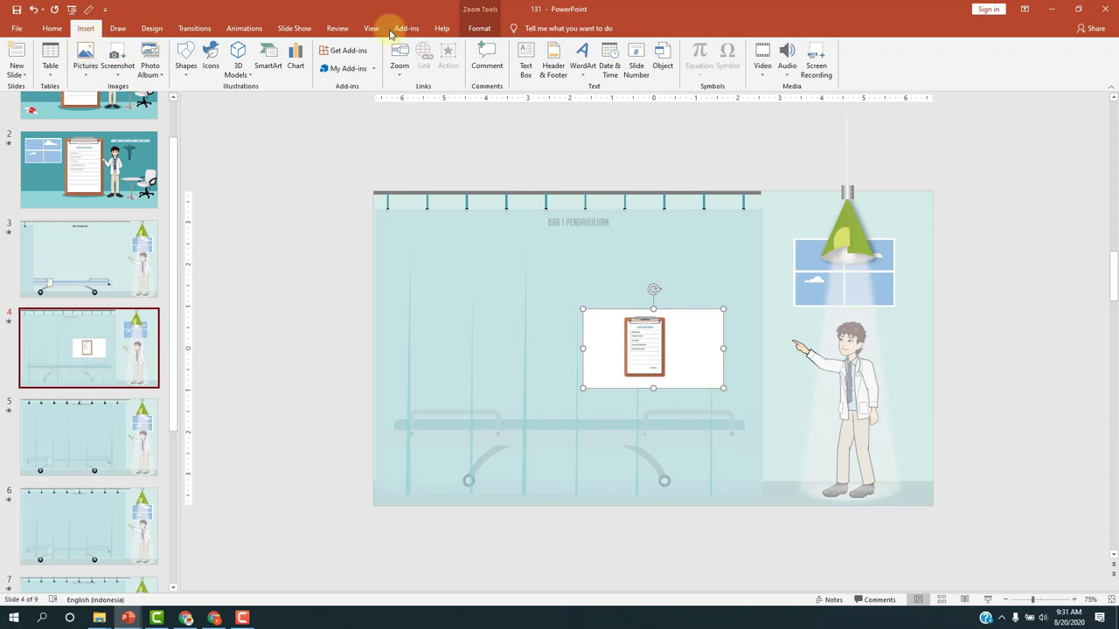
Enable Zoom Background, shrink the zoom to 1.05" × 1.86" onto the bed, and tick Return to Zoom
left_click(474, 29)
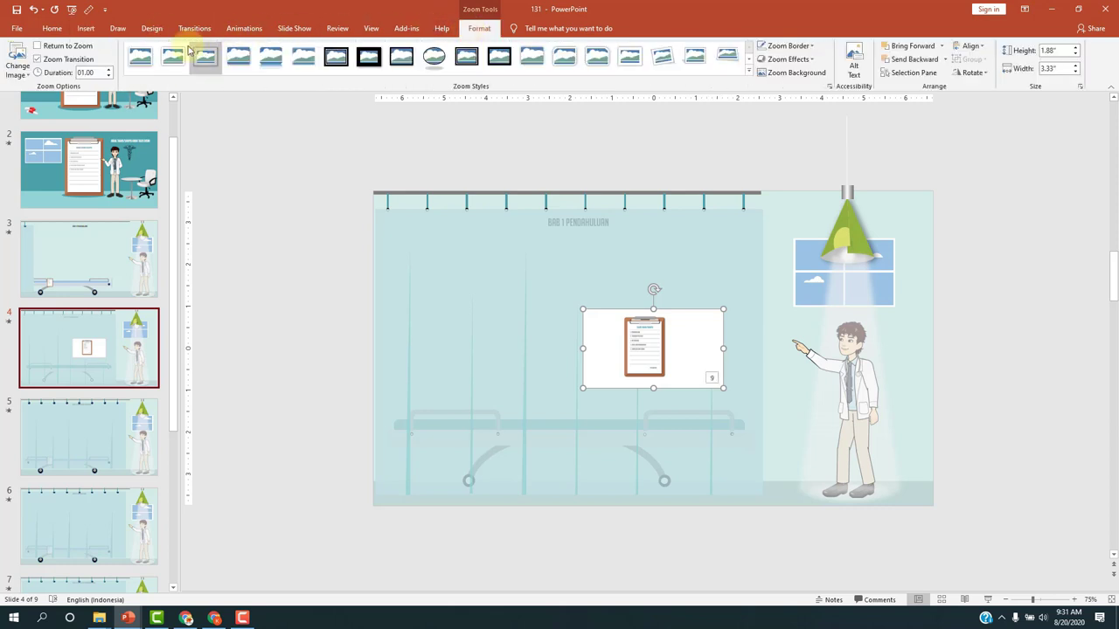
left_click(780, 73)
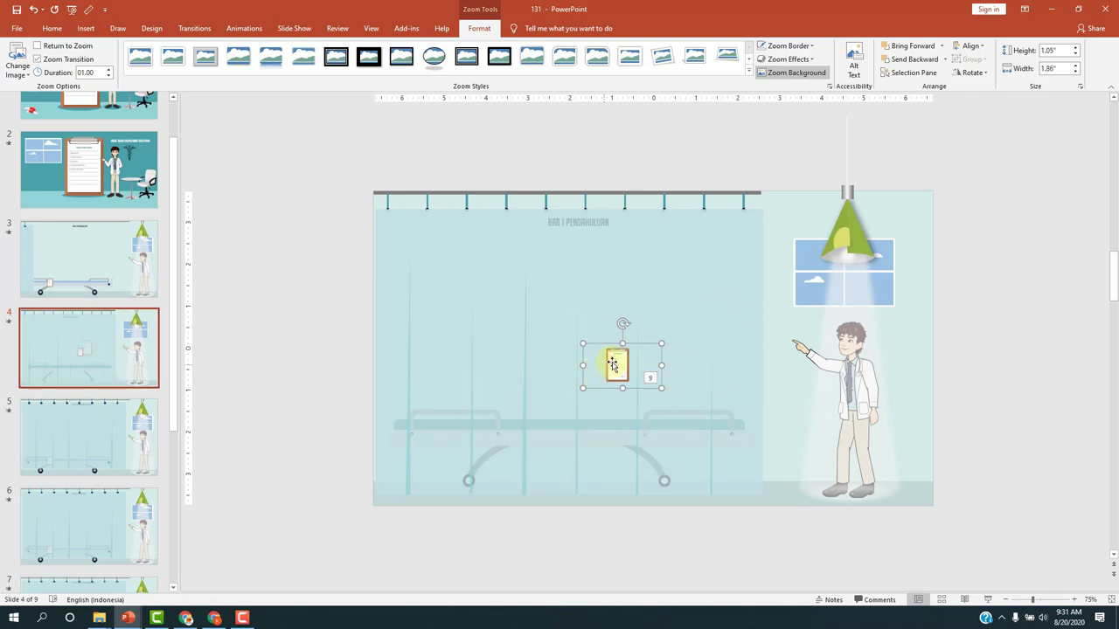
mouse_move(610, 364)
left_mouse_down()
mouse_move(498, 418)
mouse_move(509, 423)
left_mouse_up()
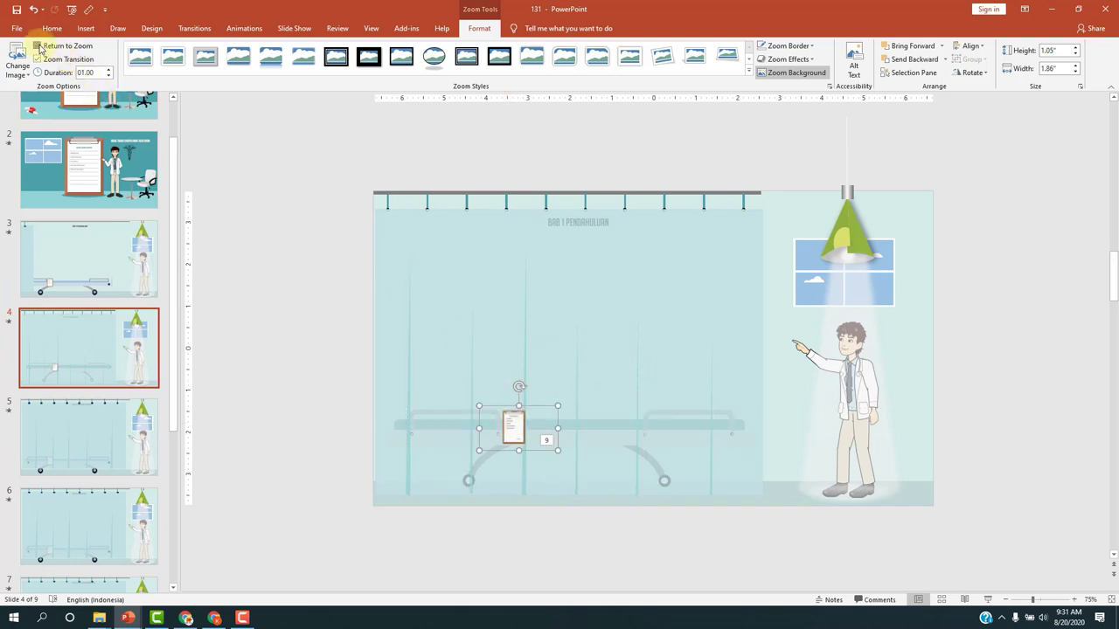
left_click(40, 48)
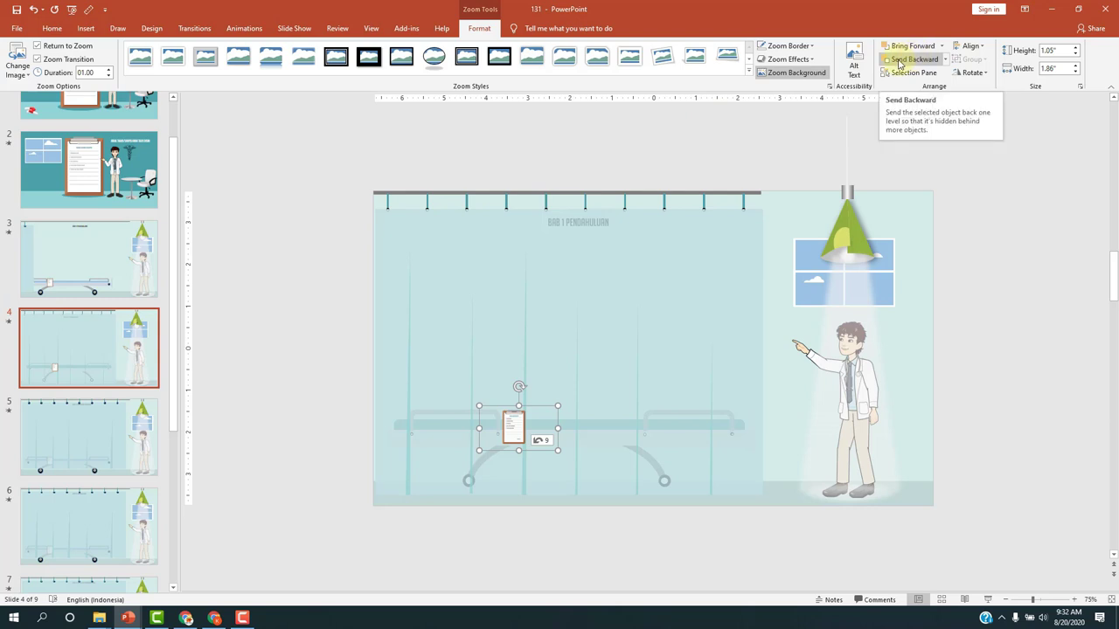
Send the clipboard zoom backward five levels so it sits behind the curtain
left_click(900, 63)
left_click(899, 63)
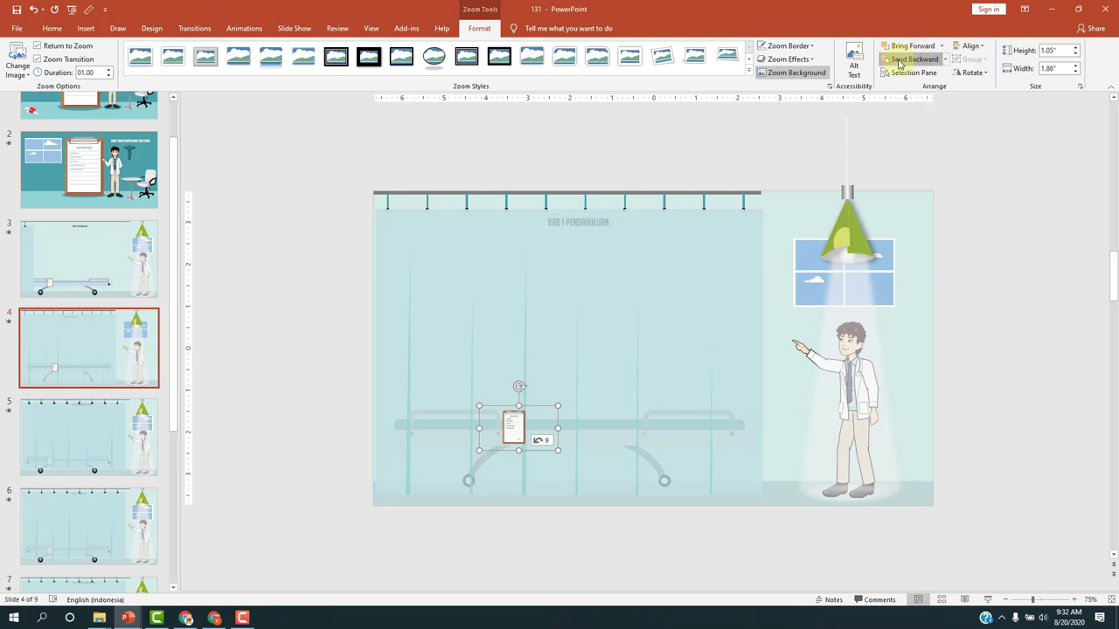
left_click(899, 64)
left_click(899, 64)
left_click(899, 64)
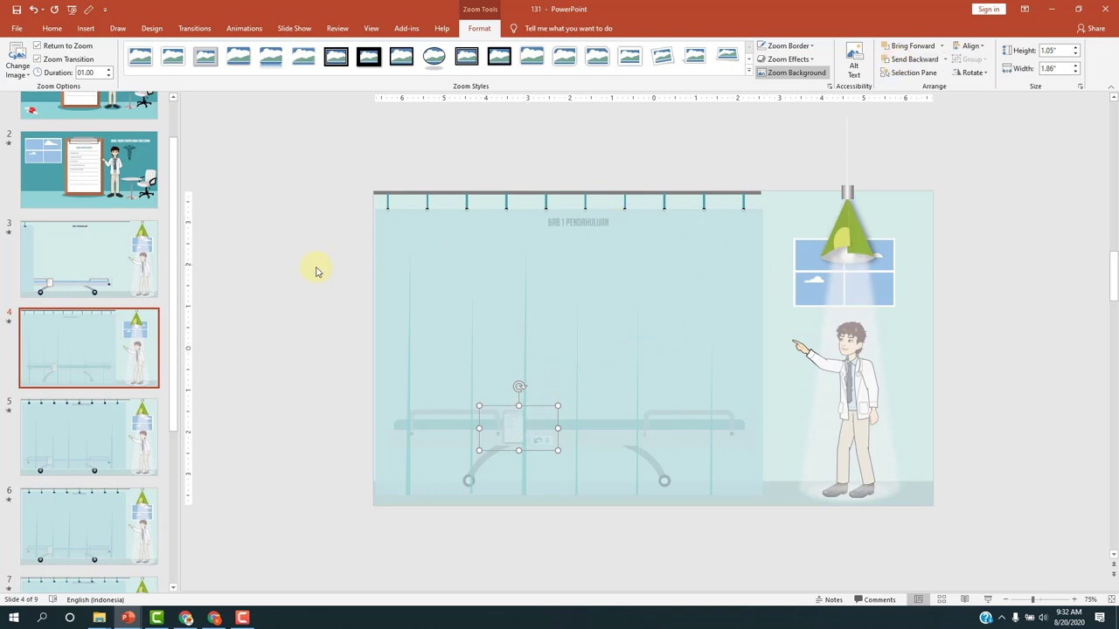
scroll(317, 272, "up", 3)
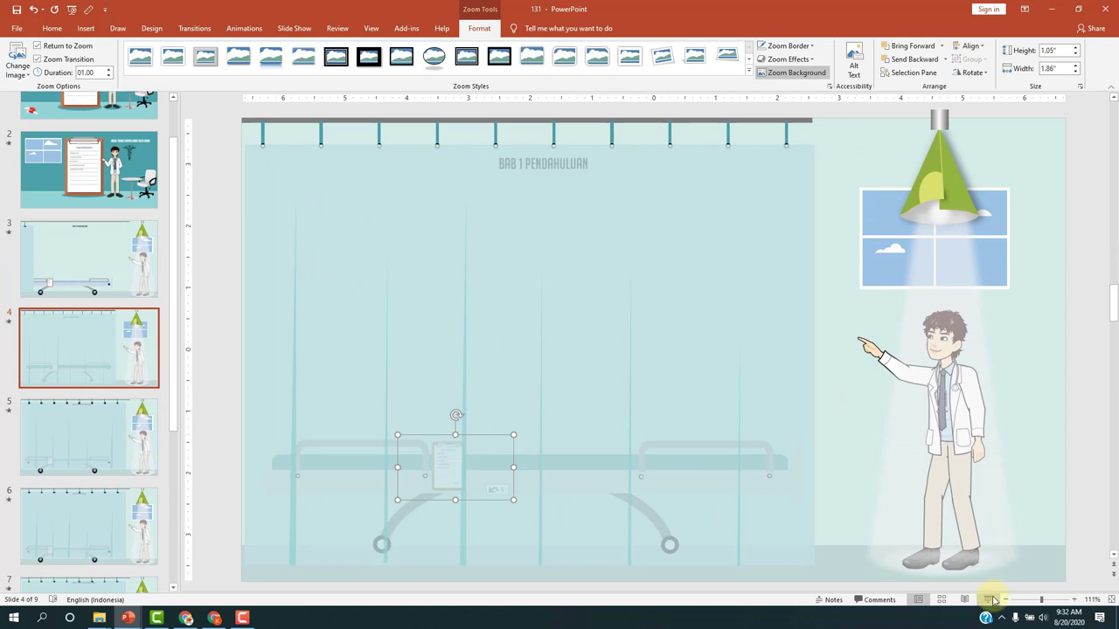
Run the slide show from slide 4, zoom into the clipboard list, and advance to Bab 2
left_click(988, 600)
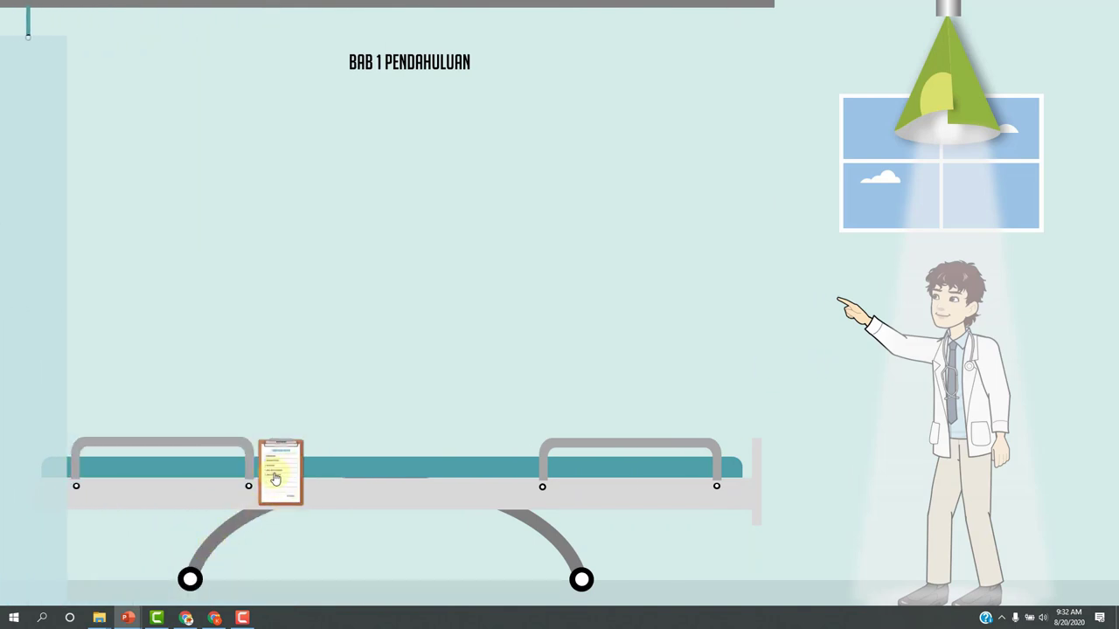
left_click(273, 476)
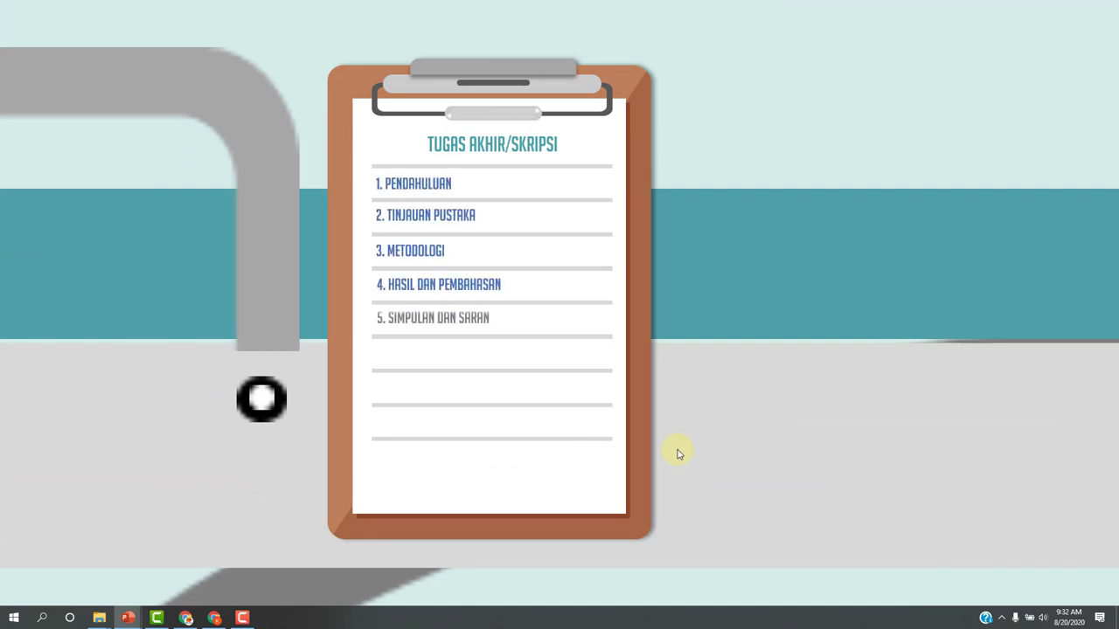
left_click(785, 417)
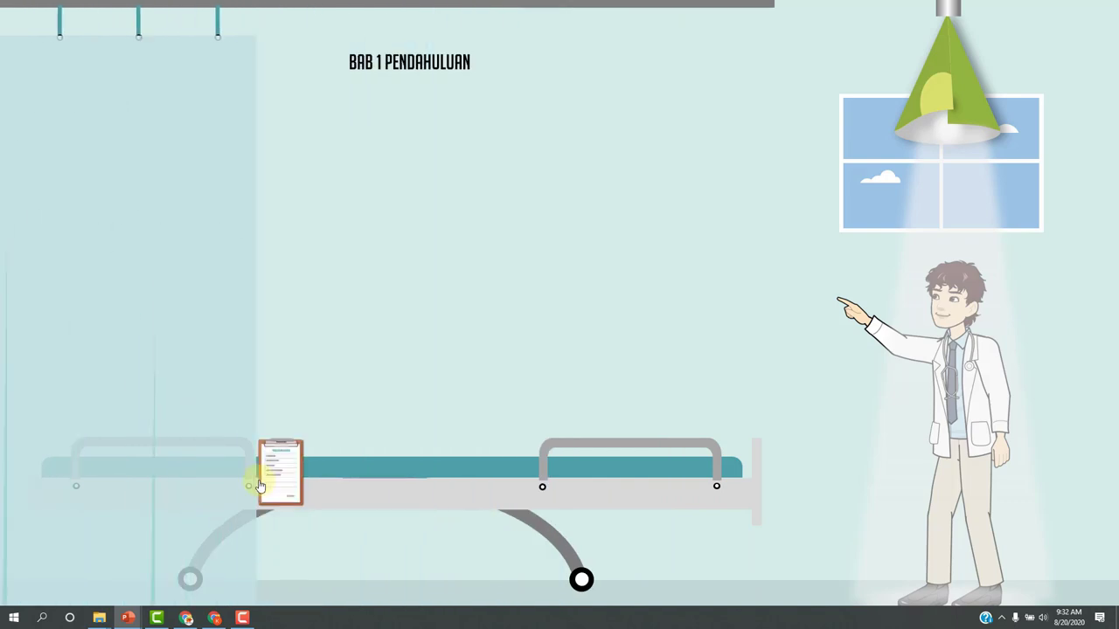
left_click(287, 468)
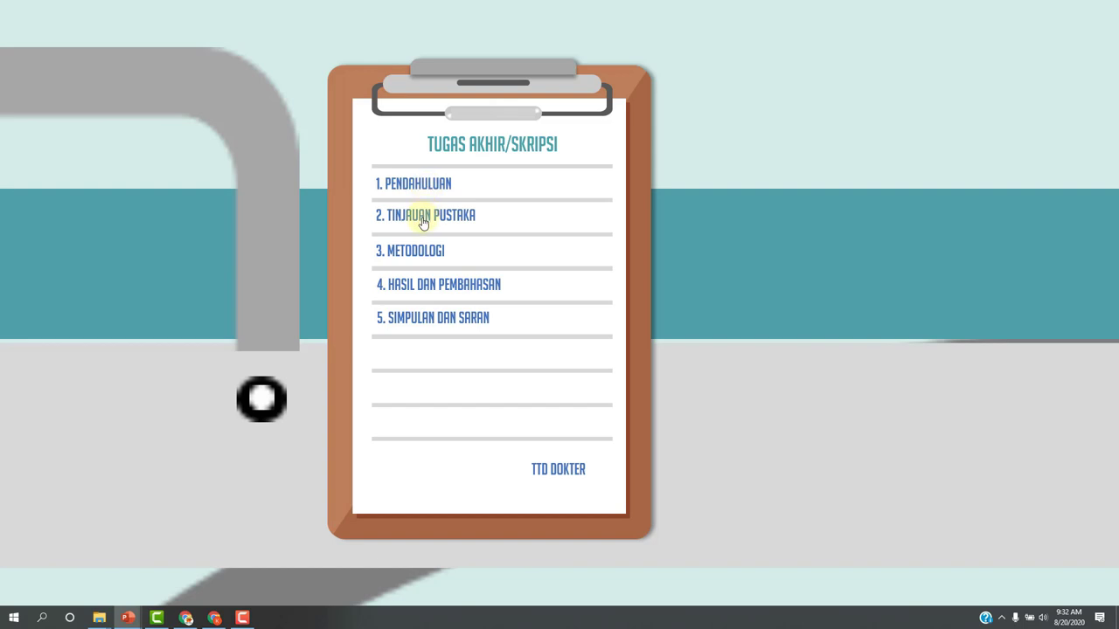
left_click(423, 222)
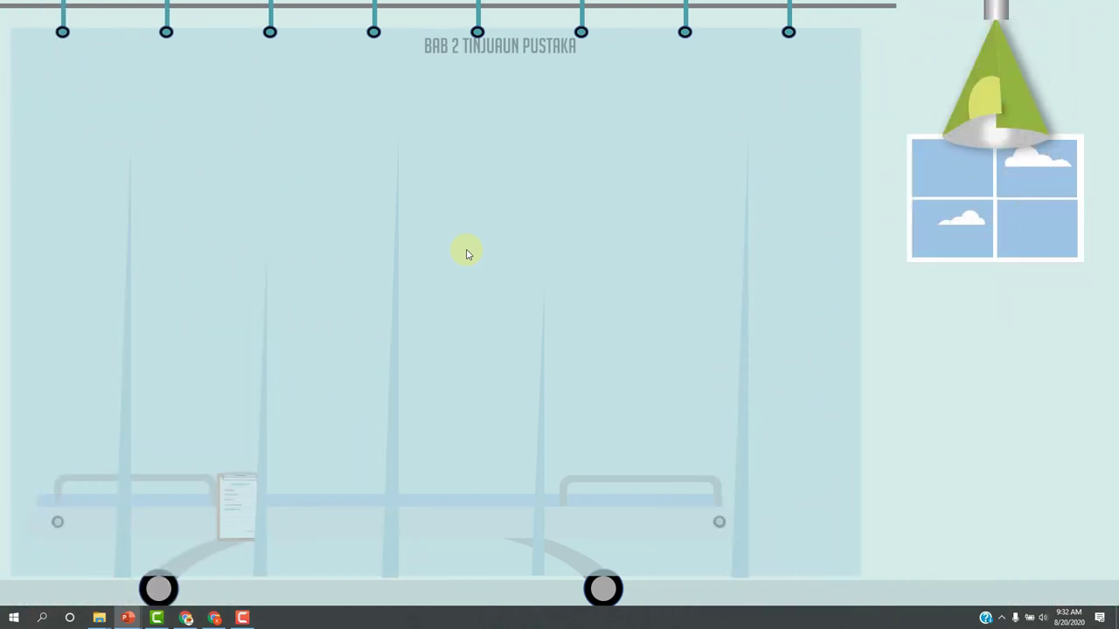
key("Escape")
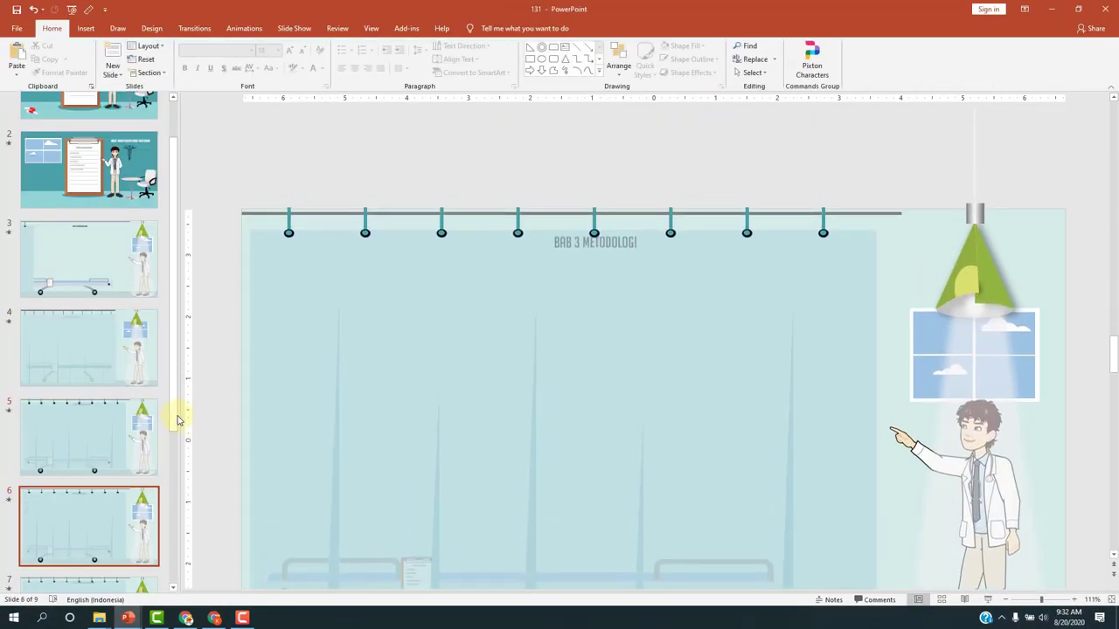
Hyperlink the '1. PENDAHULUAN' text box on slide 9 to slide 3 of this deck
scroll(177, 525, "down", 3)
left_click(140, 524)
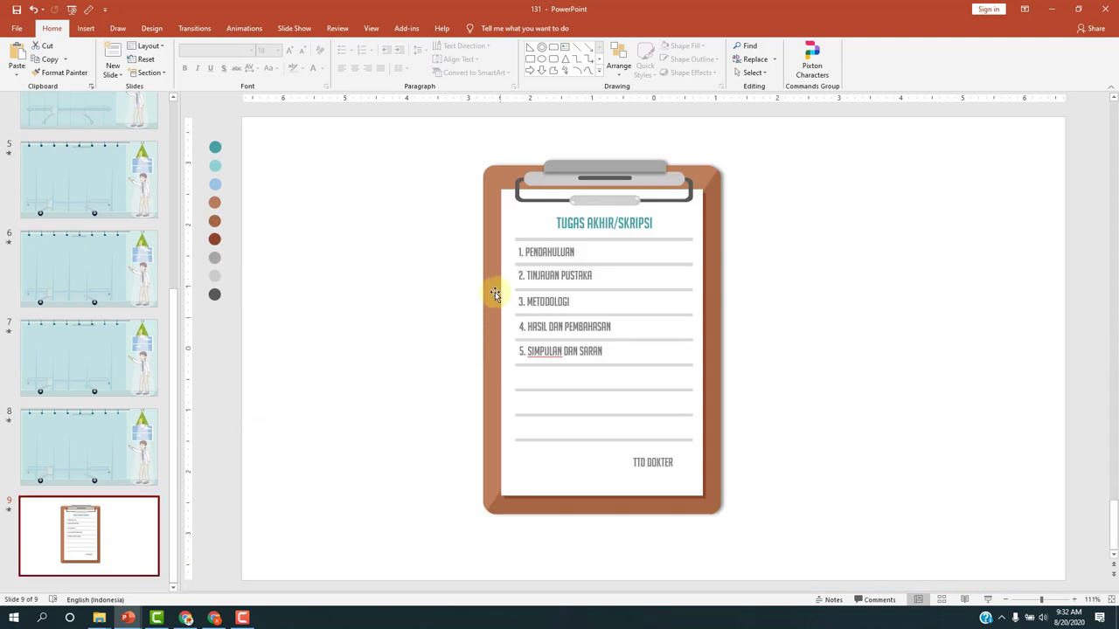
left_click(545, 251)
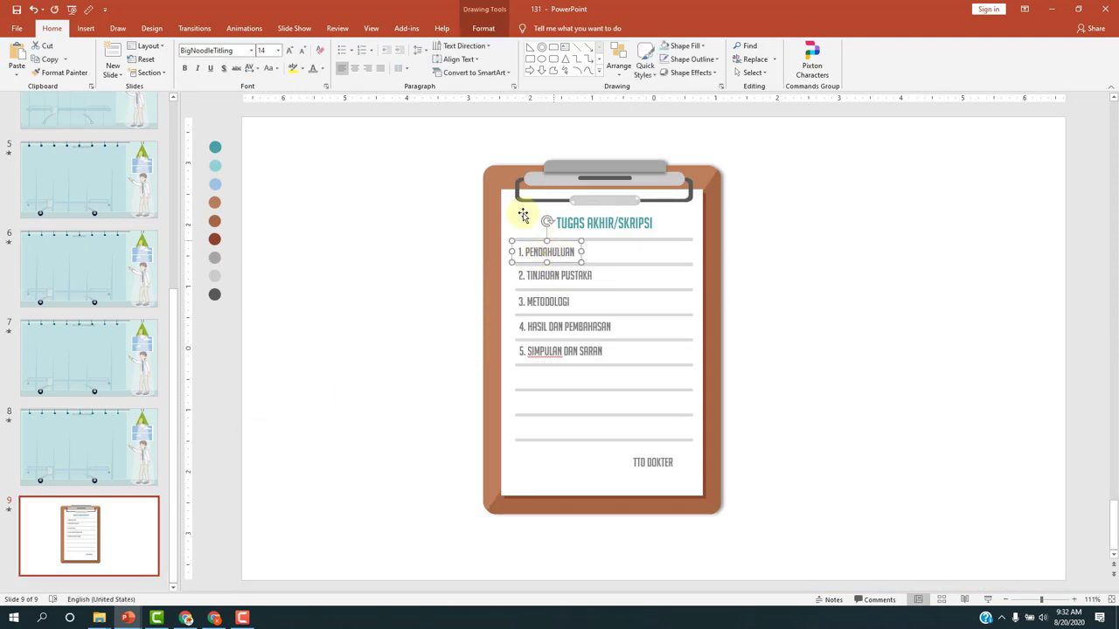
left_click(86, 28)
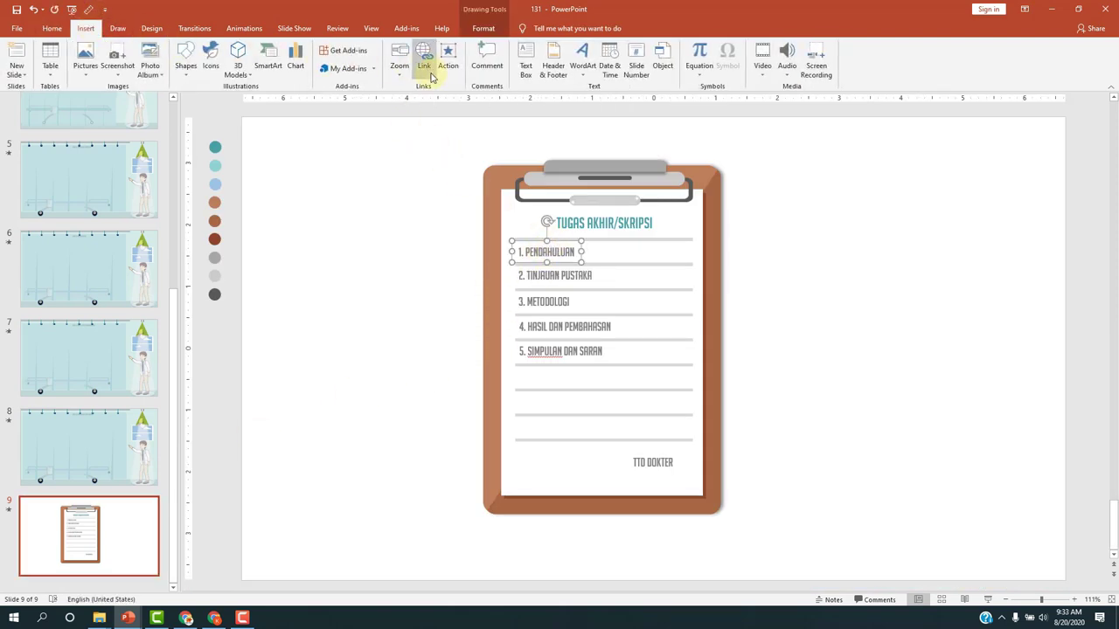
left_click(422, 63)
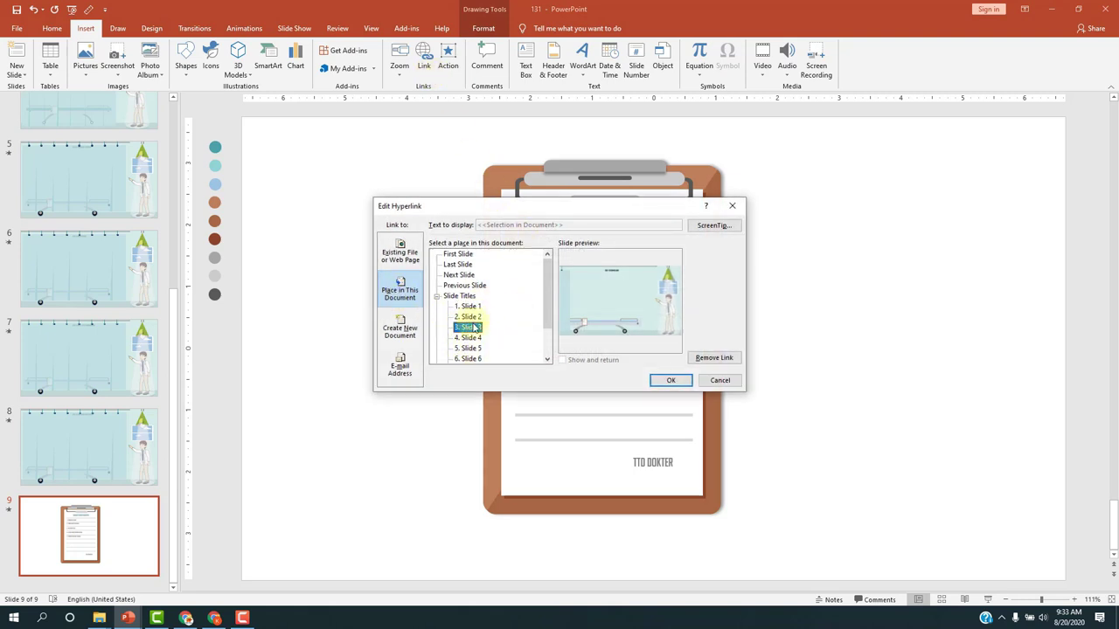
left_click(671, 381)
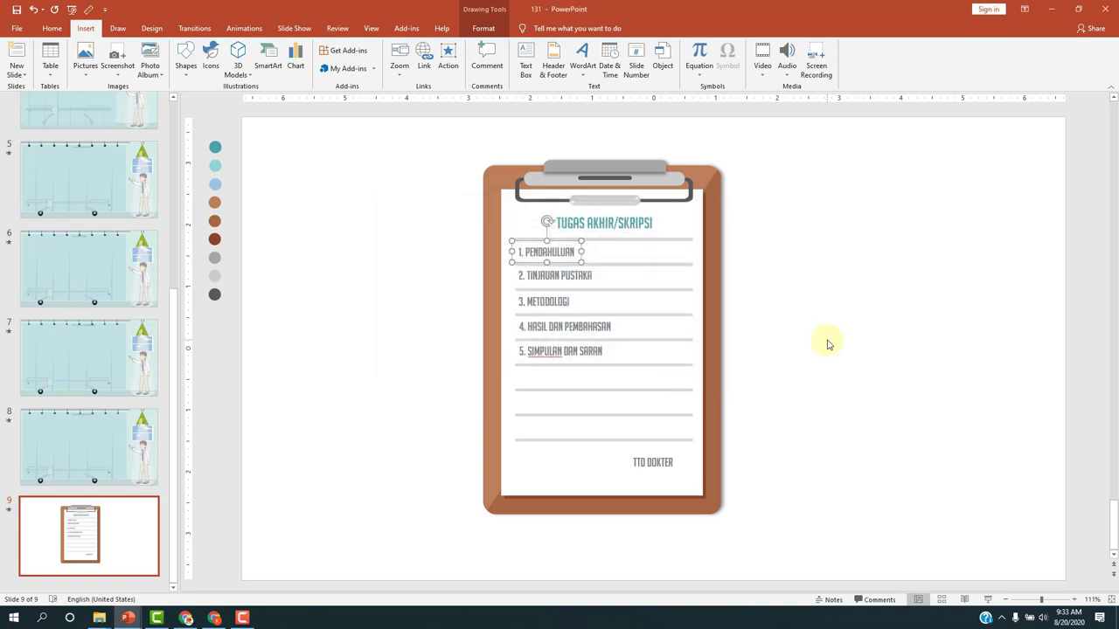